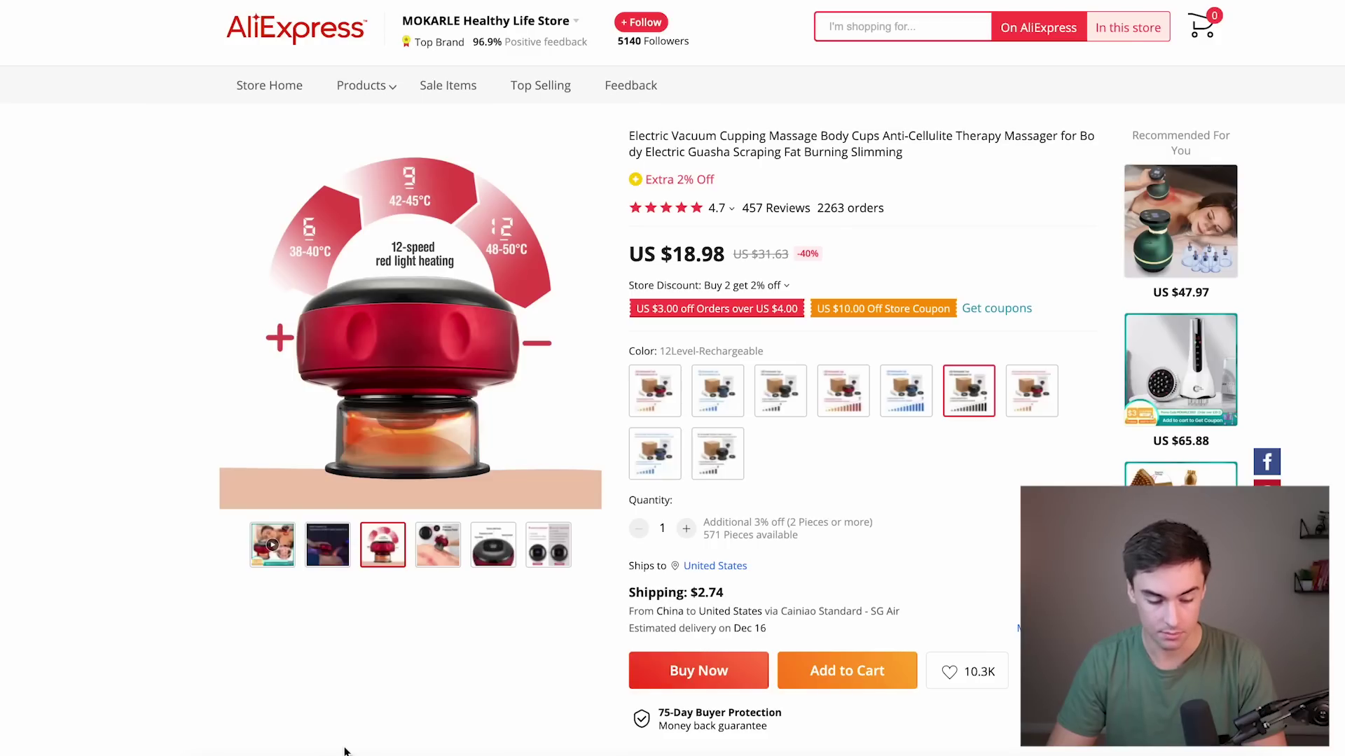
# Leave the AliExpress cupping massager listing with its URL copied and switch to the empty DSers Import List.
pyautogui.moveTo(440, 564)
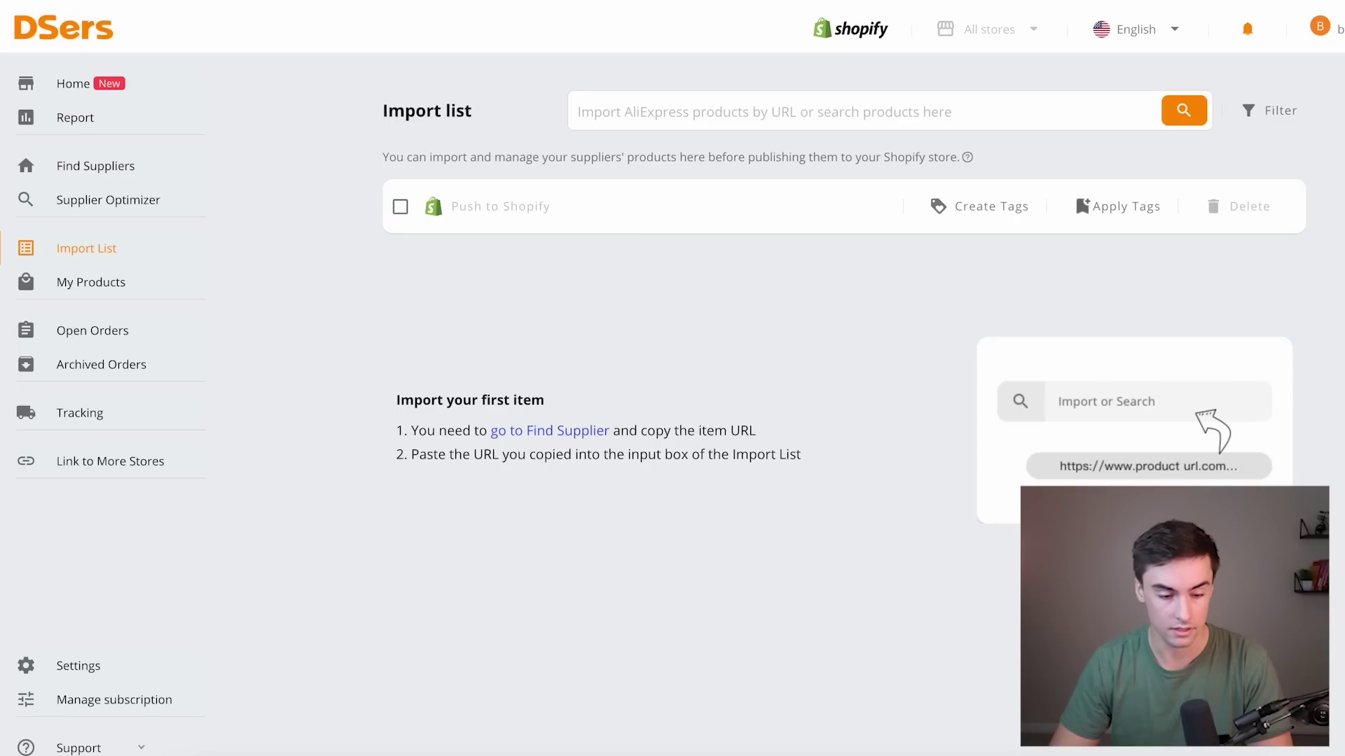
# Import the cupping massager from its pasted AliExpress link and open the new card's product details.
pyautogui.click(636, 110)
pyautogui.hotkey('ctrl', 'v')
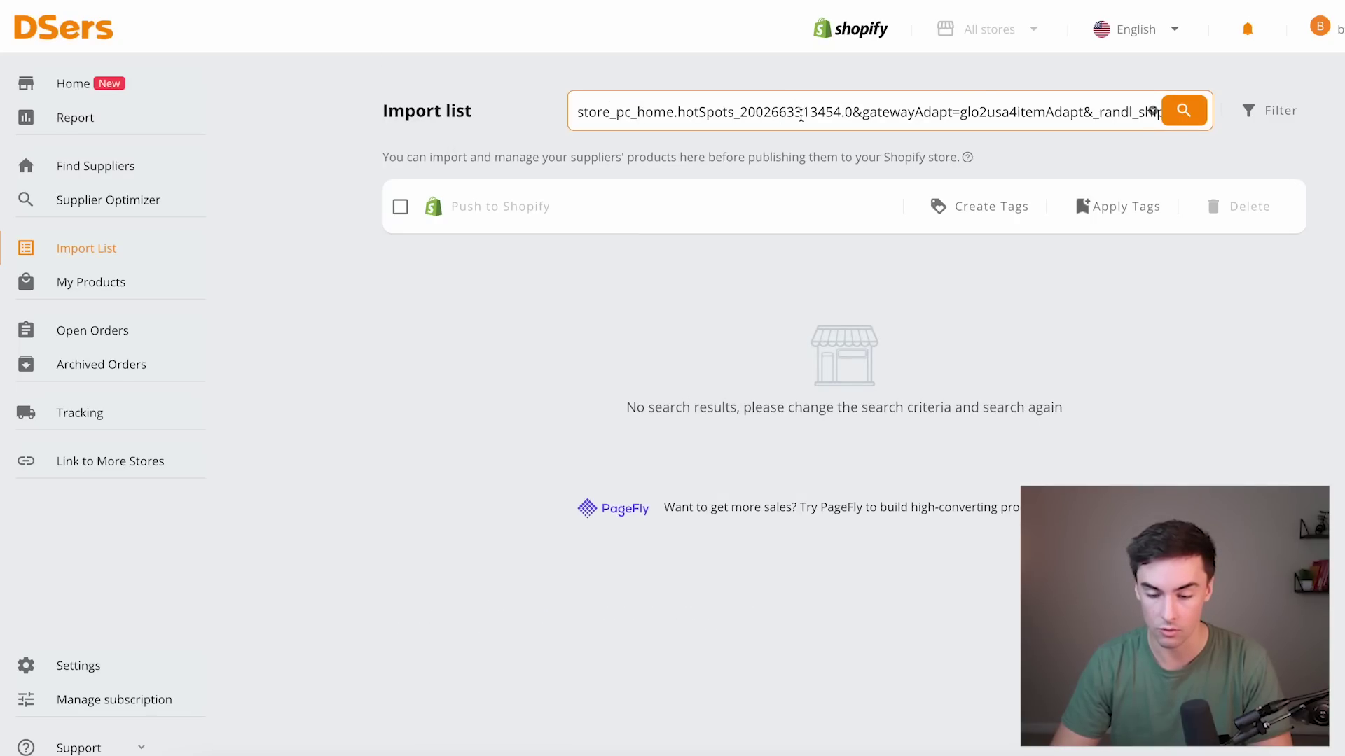
pyautogui.press('Return')
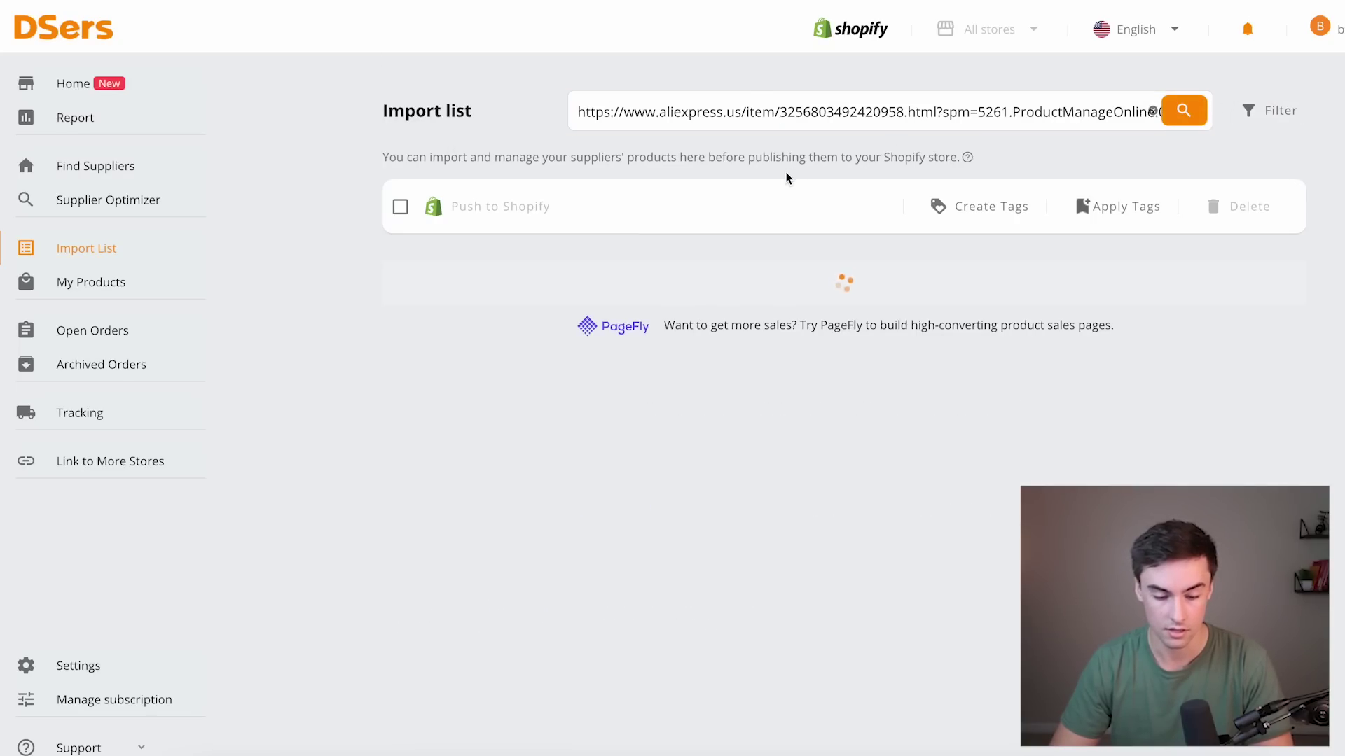
pyautogui.scroll(-1, 514, 494)
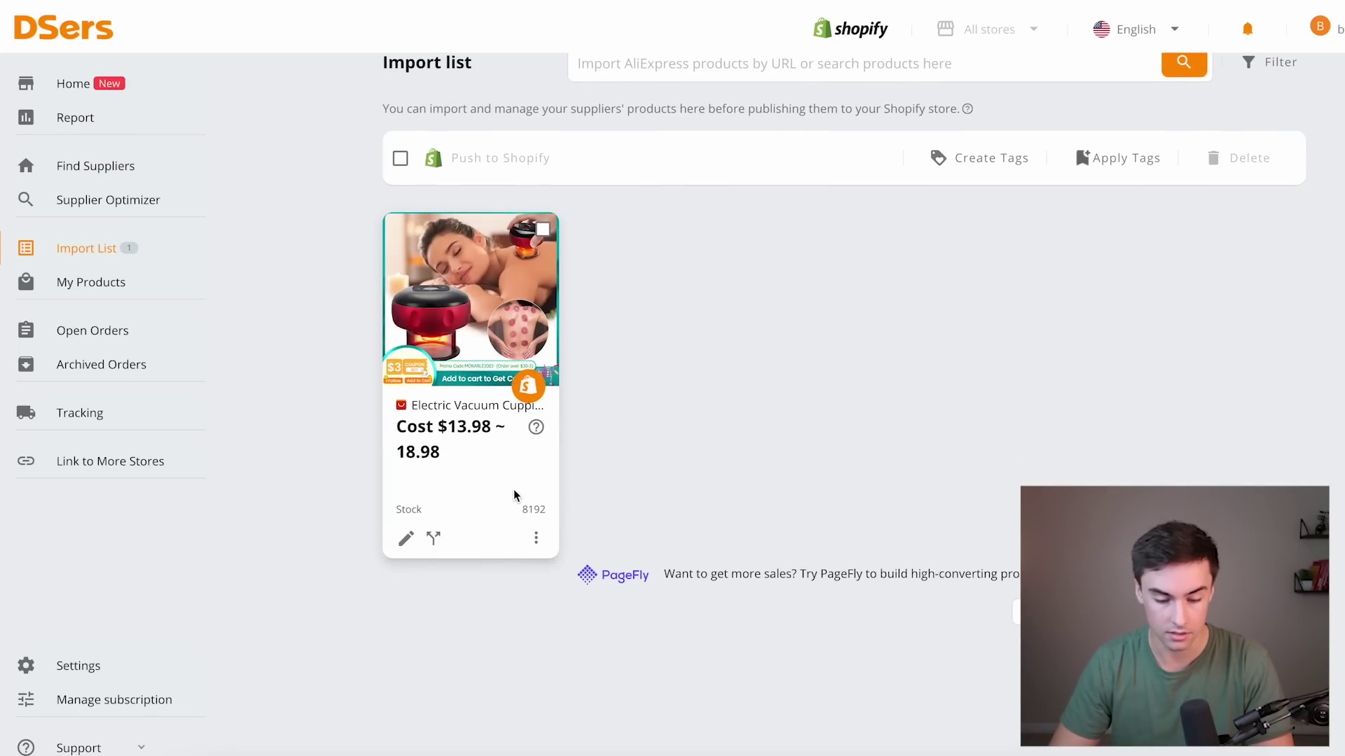
pyautogui.click(406, 539)
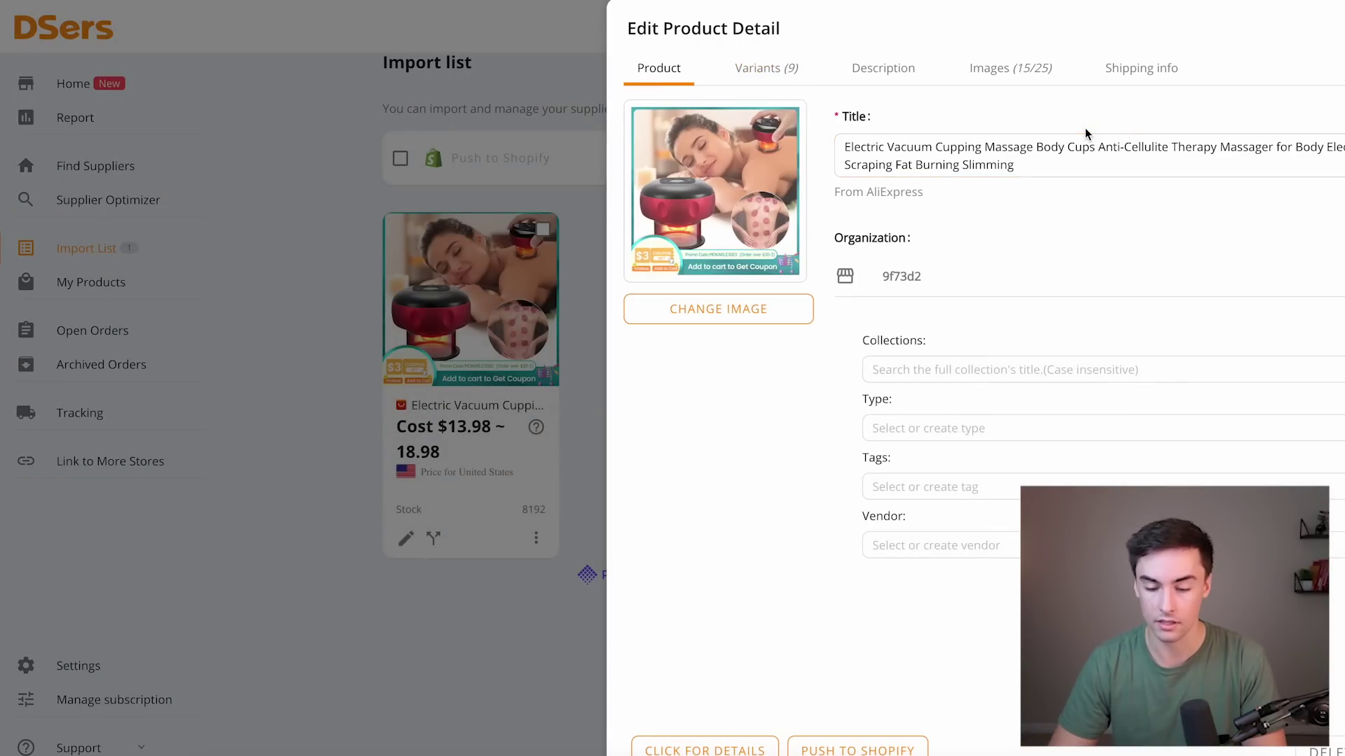
# Remove the three 12Level variants with Remove SKU, keeping the three 6Level variants.
pyautogui.click(767, 68)
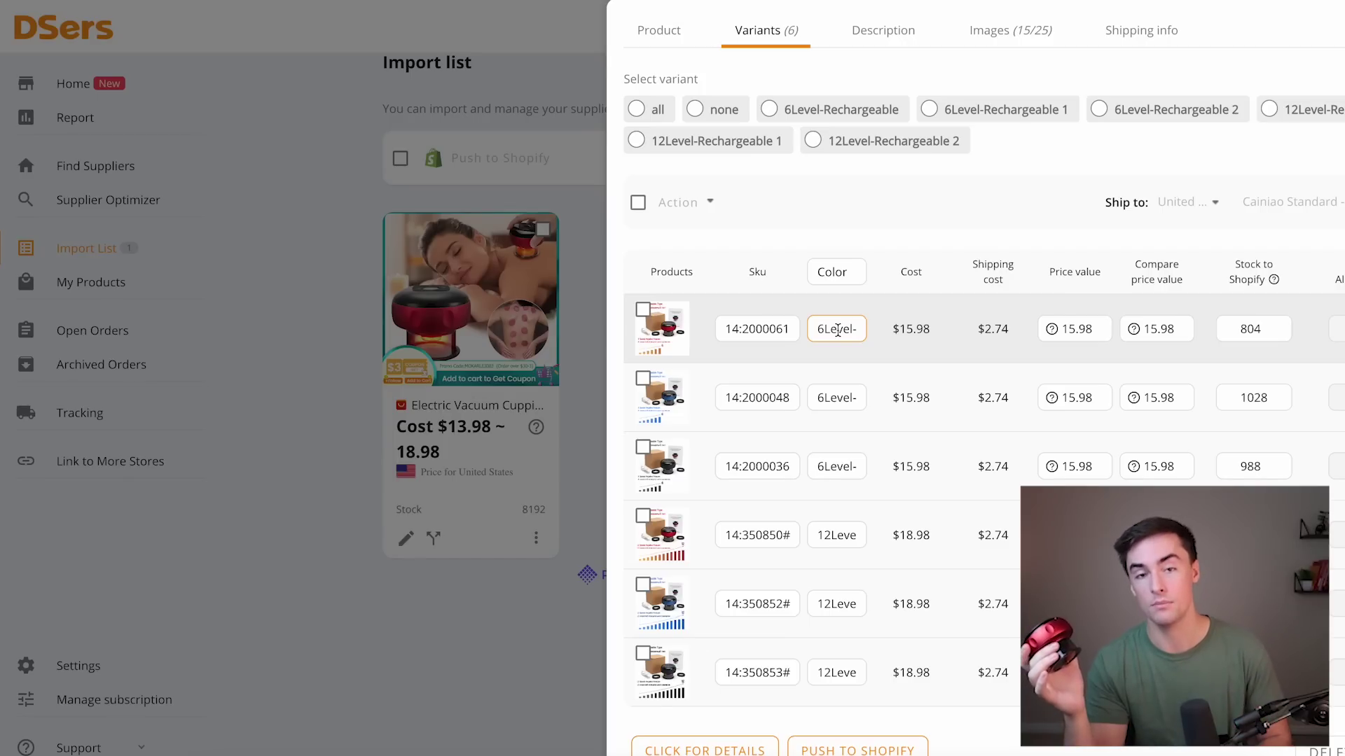
pyautogui.click(643, 515)
pyautogui.click(643, 584)
pyautogui.click(645, 653)
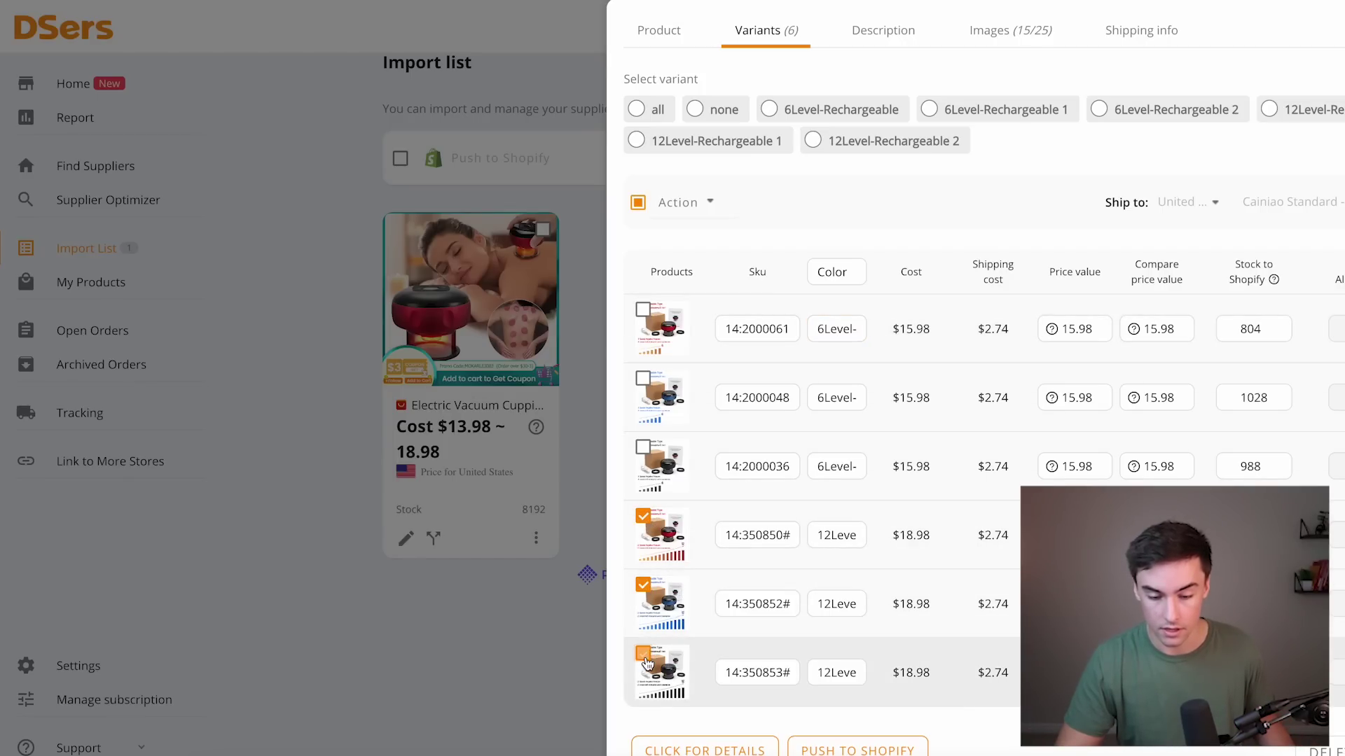
pyautogui.click(706, 215)
pyautogui.click(699, 326)
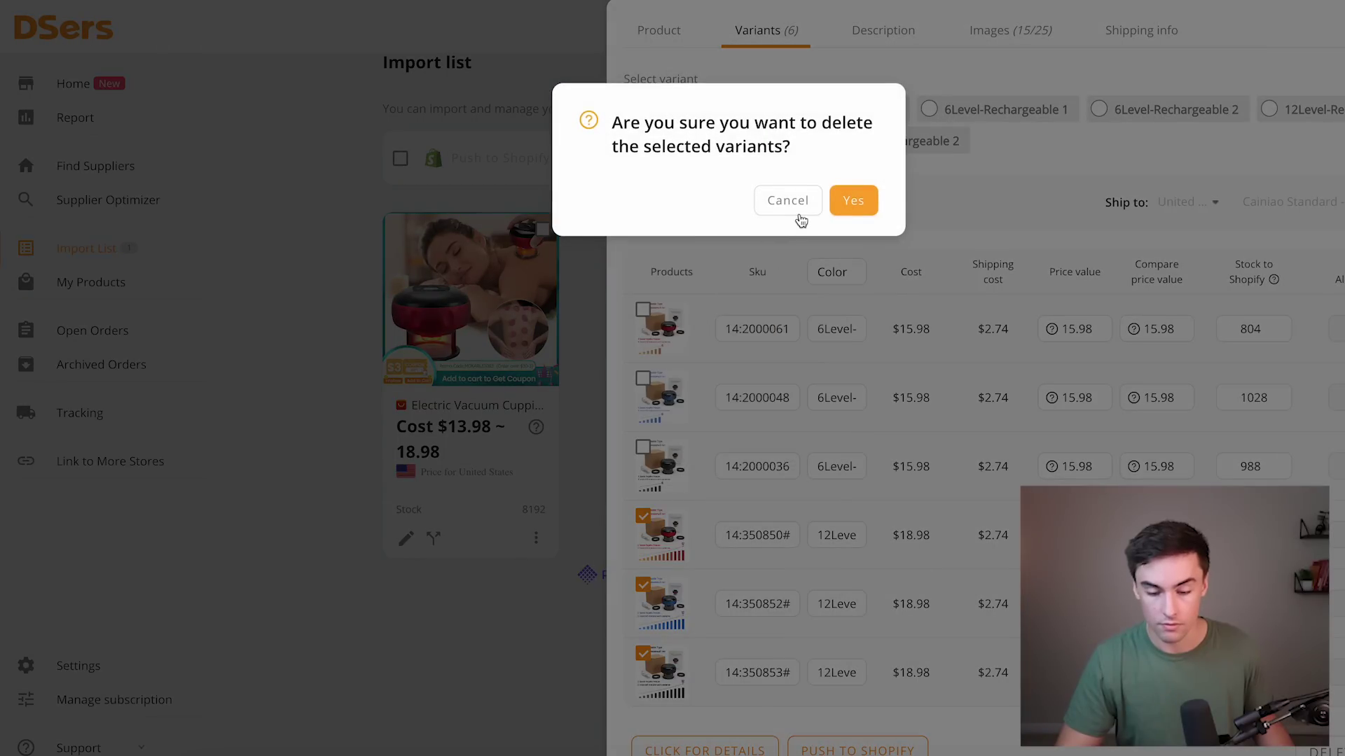
pyautogui.click(849, 202)
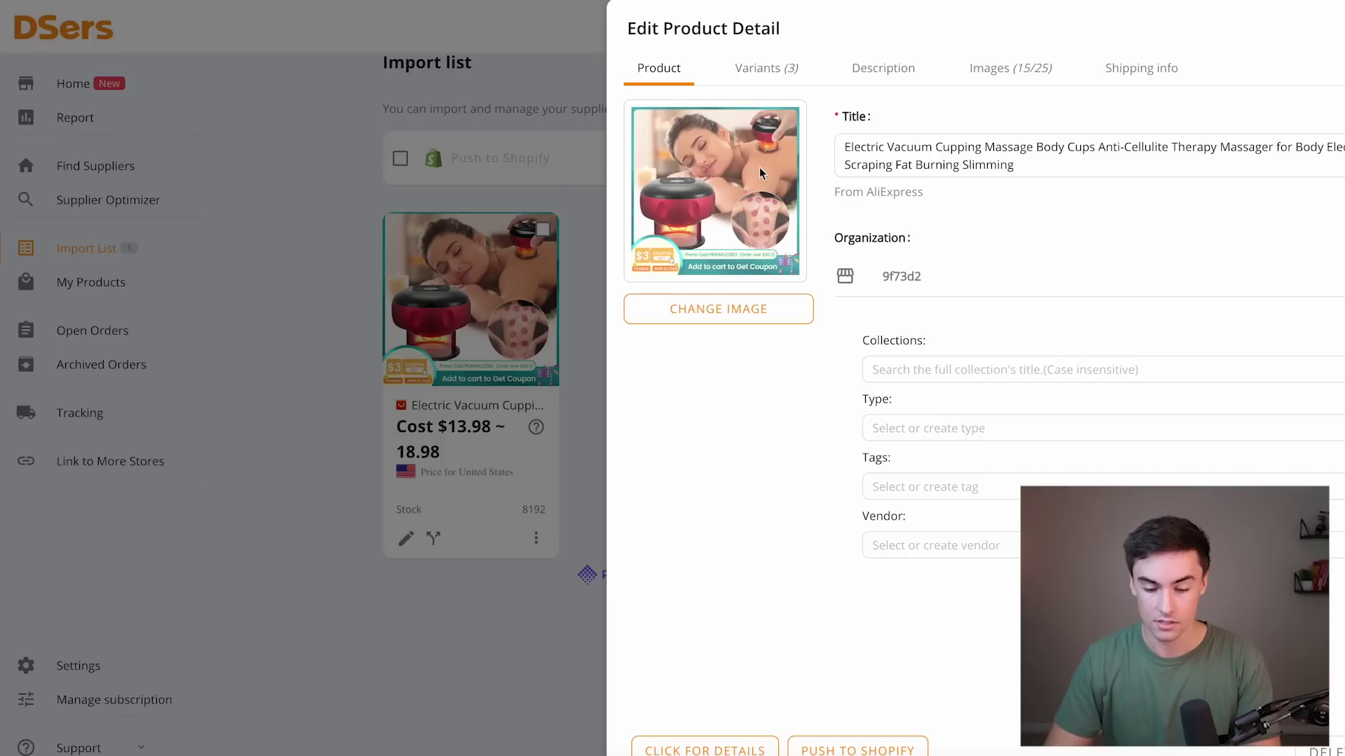
# Rename the product TheraCup 2.0 and name its variant colours Red, Blue and Black.
pyautogui.click(844, 140)
pyautogui.hotkey('ctrl', 'a')
pyautogui.write('TH')
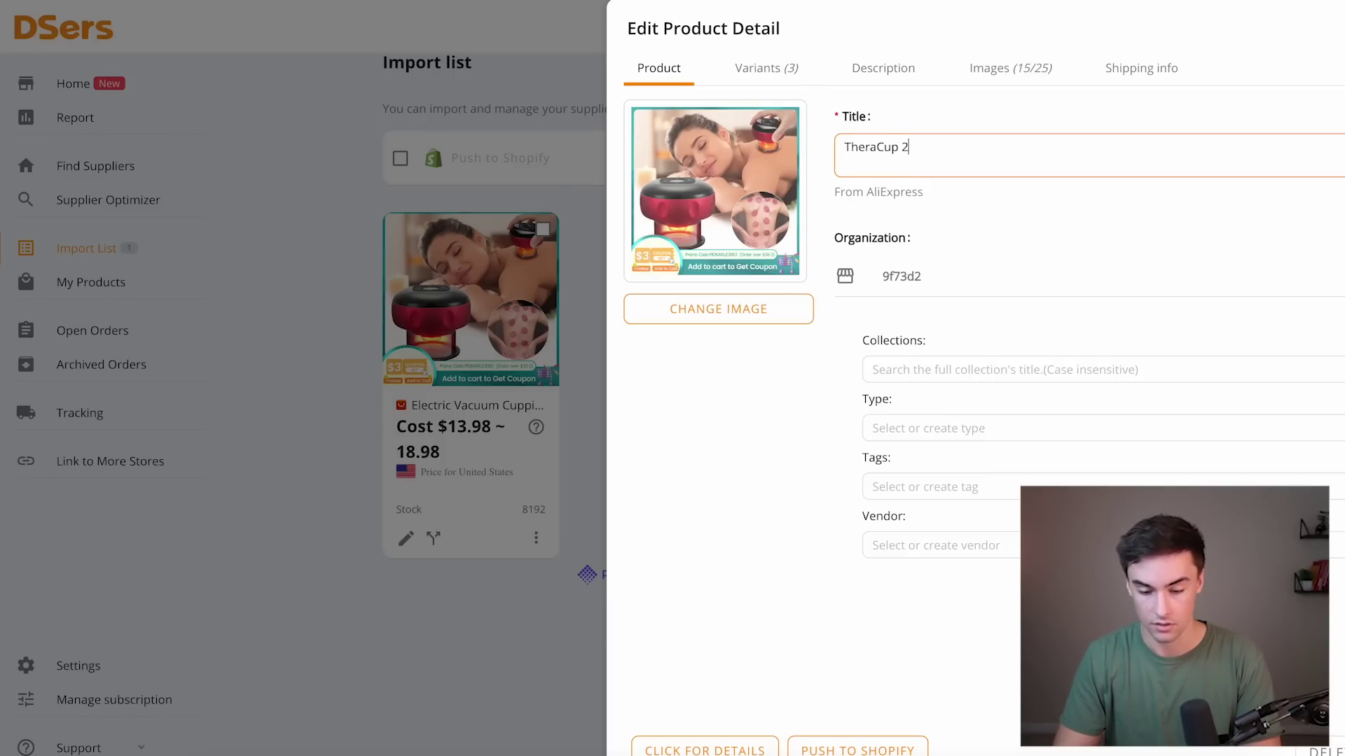
pyautogui.click(793, 80)
pyautogui.doubleClick(849, 335)
pyautogui.write('Red')
pyautogui.hotkey('ctrl', 'a')
pyautogui.write('Red')
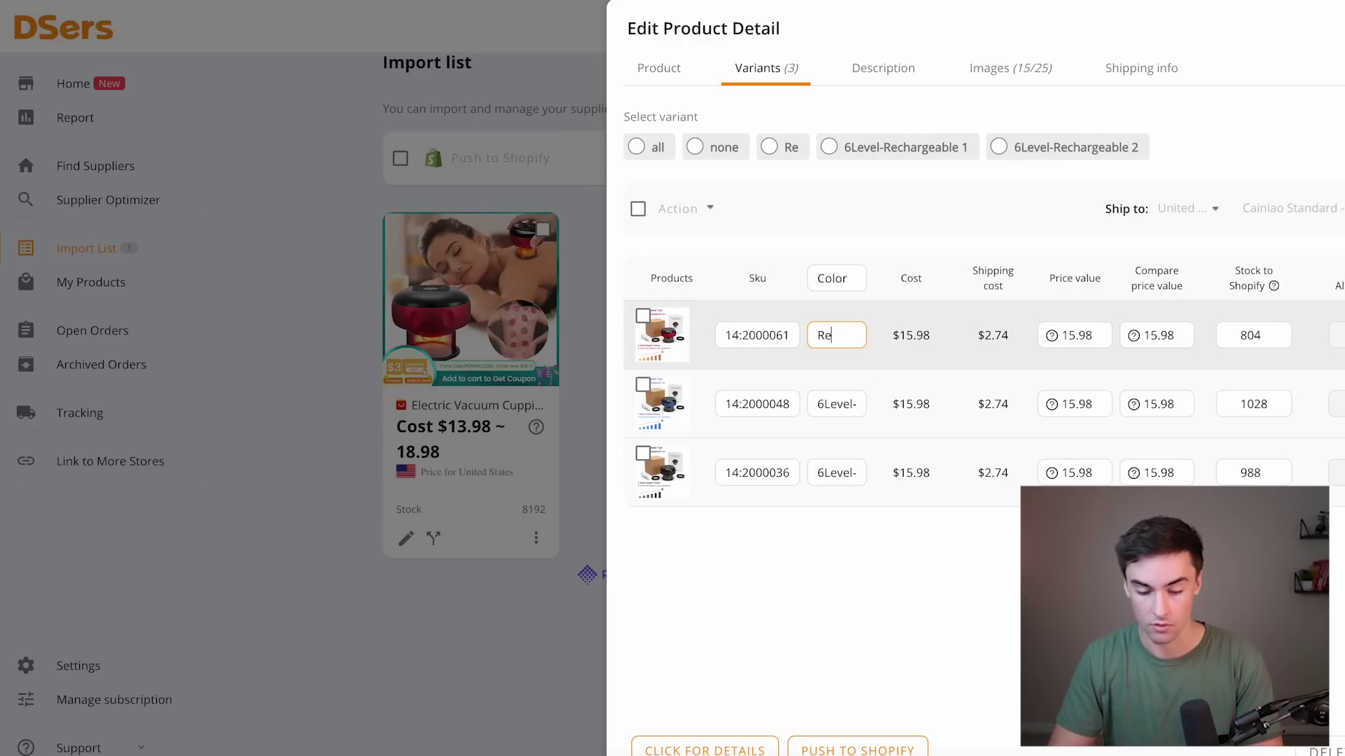
pyautogui.tripleClick(839, 399)
pyautogui.write('Blue')
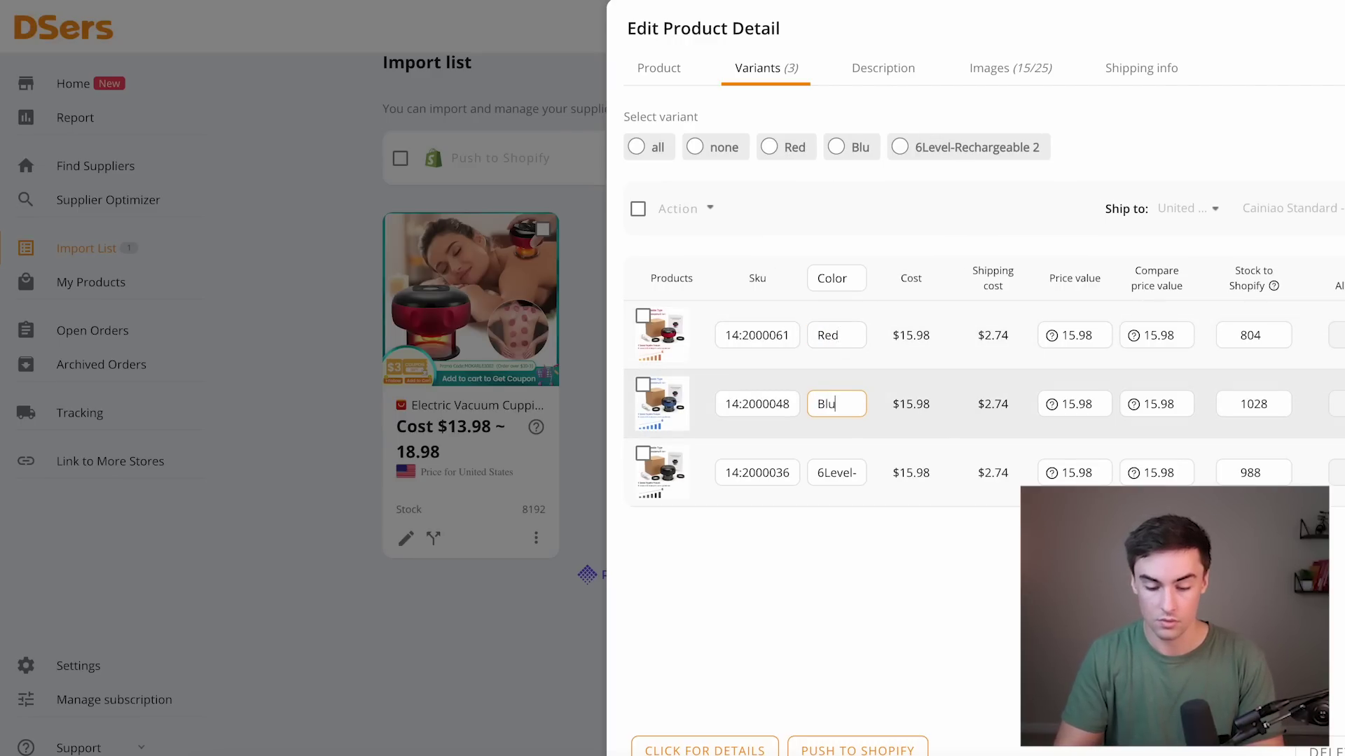
pyautogui.tripleClick(847, 474)
pyautogui.write('Black')
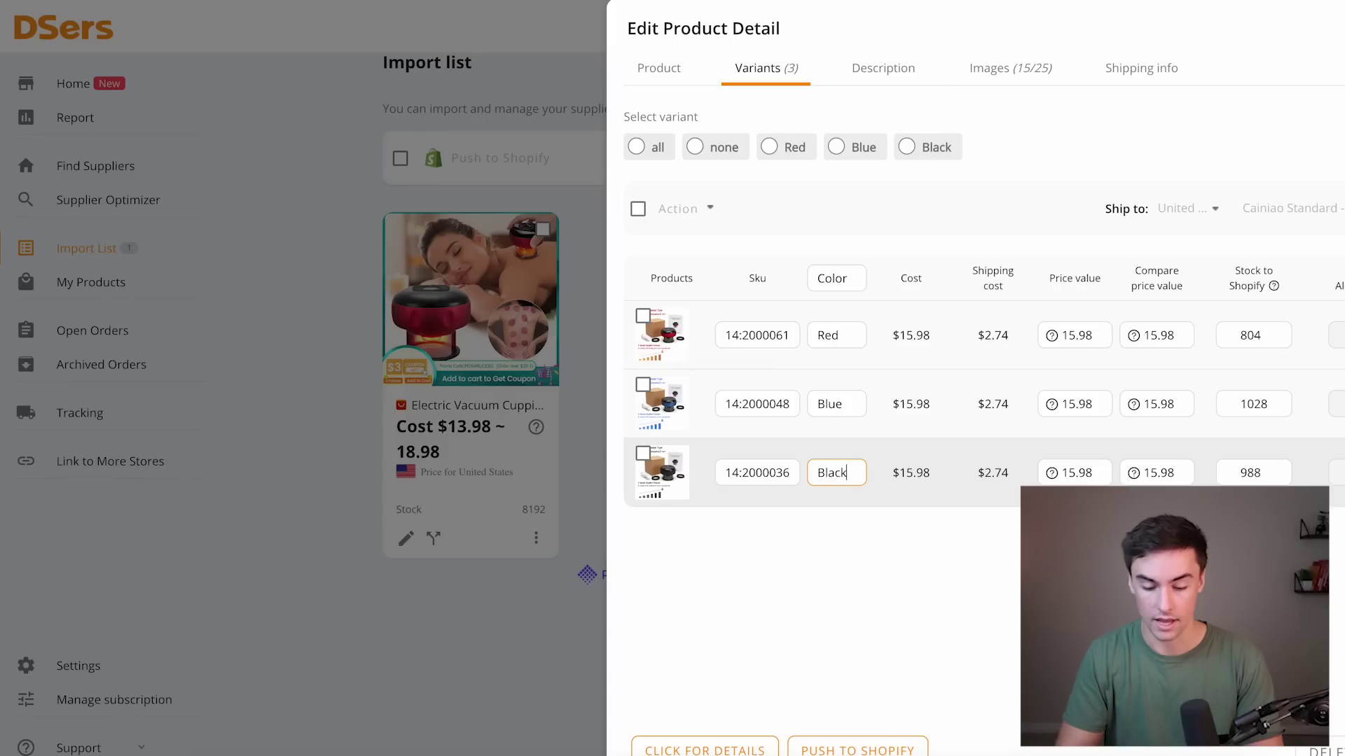
# Set the variants' selling price to 49.95.
pyautogui.click(1079, 333)
pyautogui.doubleClick(1082, 332)
pyautogui.write('4.9')
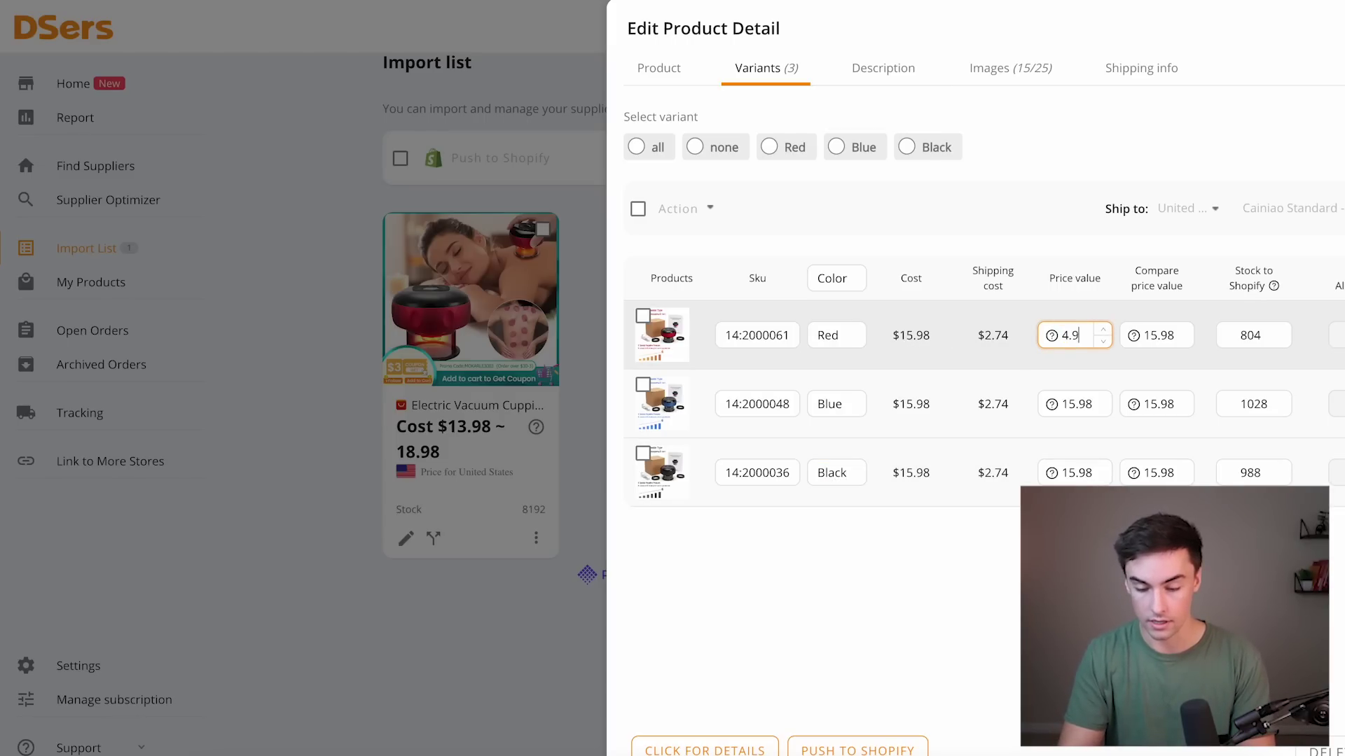
pyautogui.doubleClick(1071, 404)
pyautogui.write('49.95')
pyautogui.doubleClick(1073, 472)
pyautogui.write('49.95')
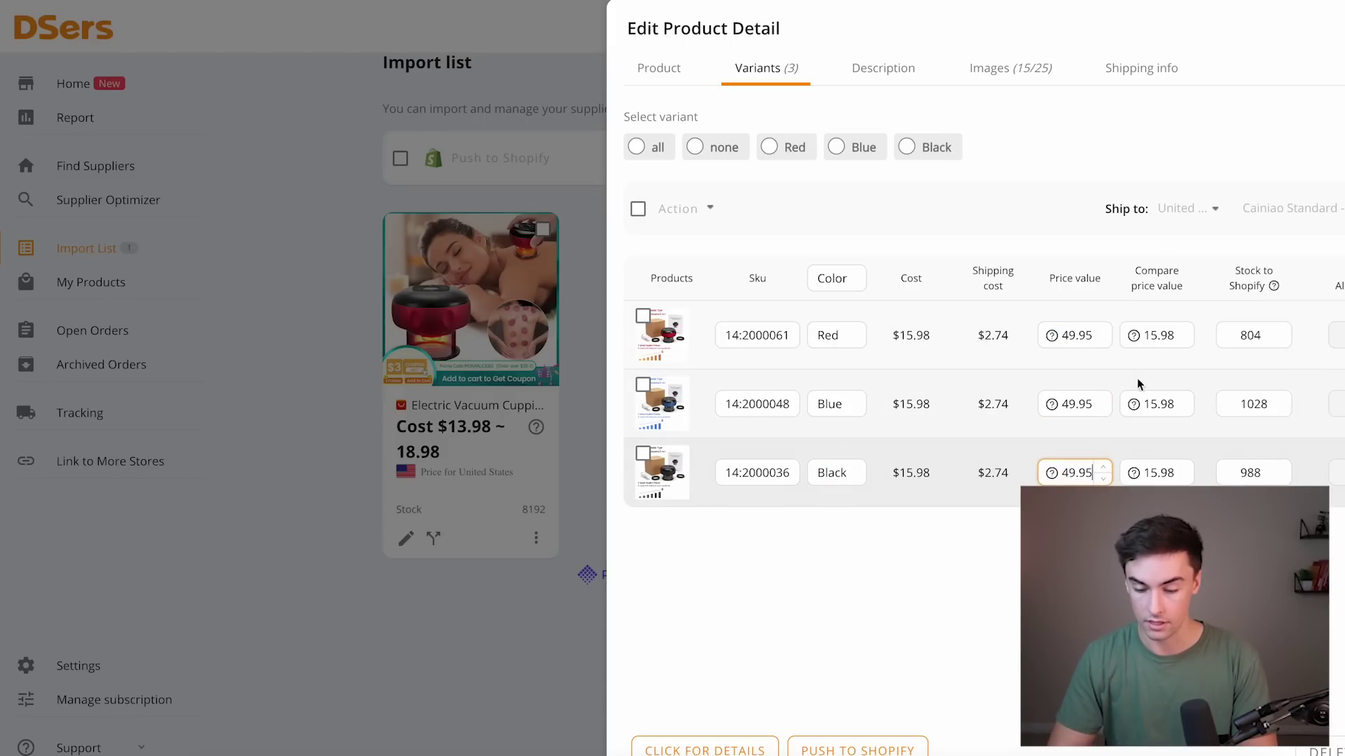
# Set the variants' compare-at price to 99.99.
pyautogui.doubleClick(1149, 337)
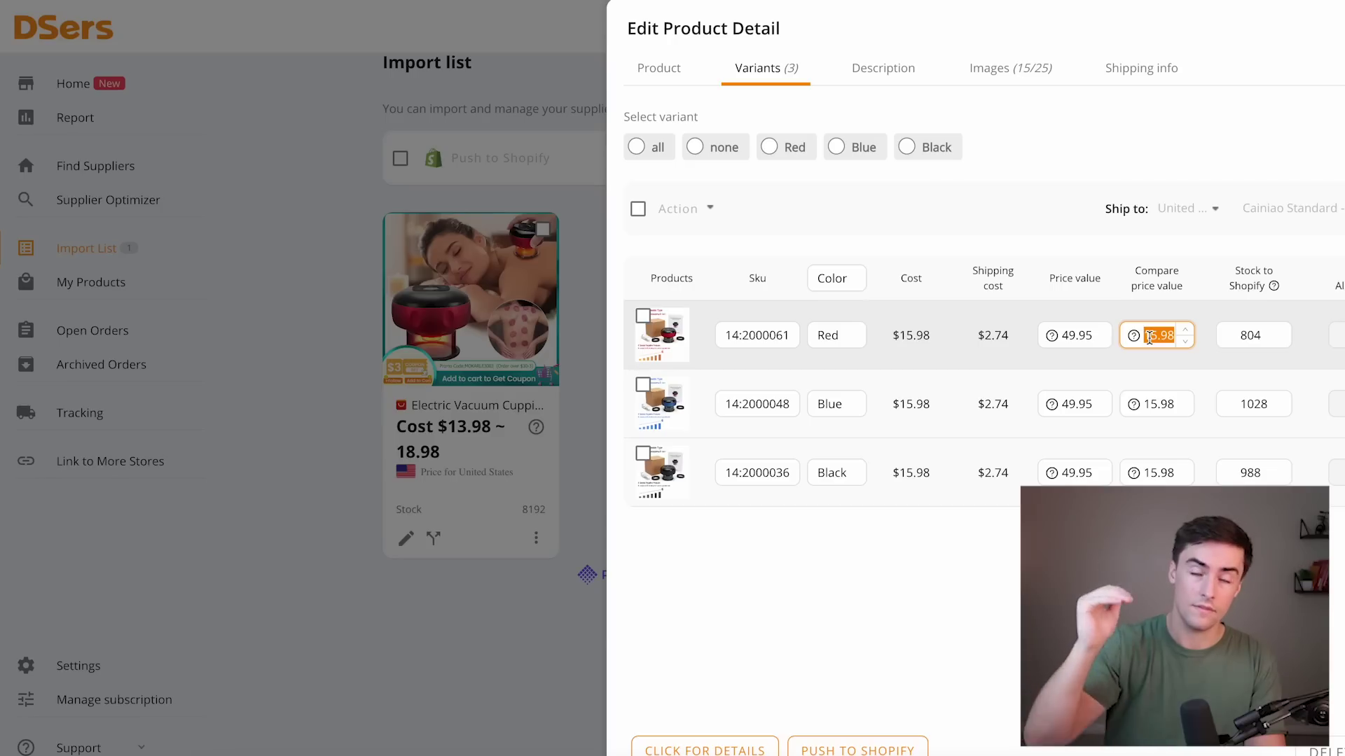
pyautogui.write('99.90')
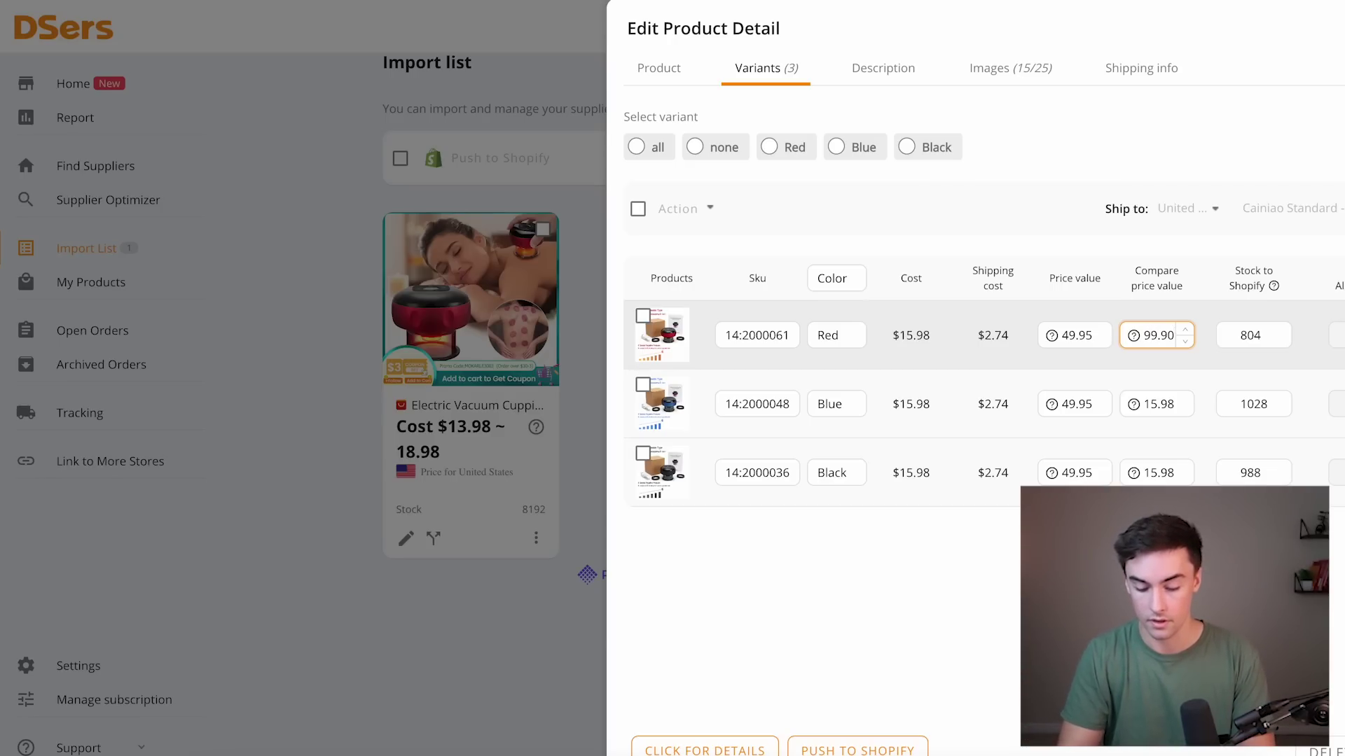
pyautogui.press('BackSpace')
pyautogui.write('9')
pyautogui.doubleClick(1157, 335)
pyautogui.hotkey('ctrl', 'c')
pyautogui.doubleClick(1157, 405)
pyautogui.hotkey('ctrl', 'v')
pyautogui.doubleClick(1157, 473)
# Delete all SPECIFICATIONS and OVERVIEW text from the product description, then view the Images tab.
pyautogui.click(883, 68)
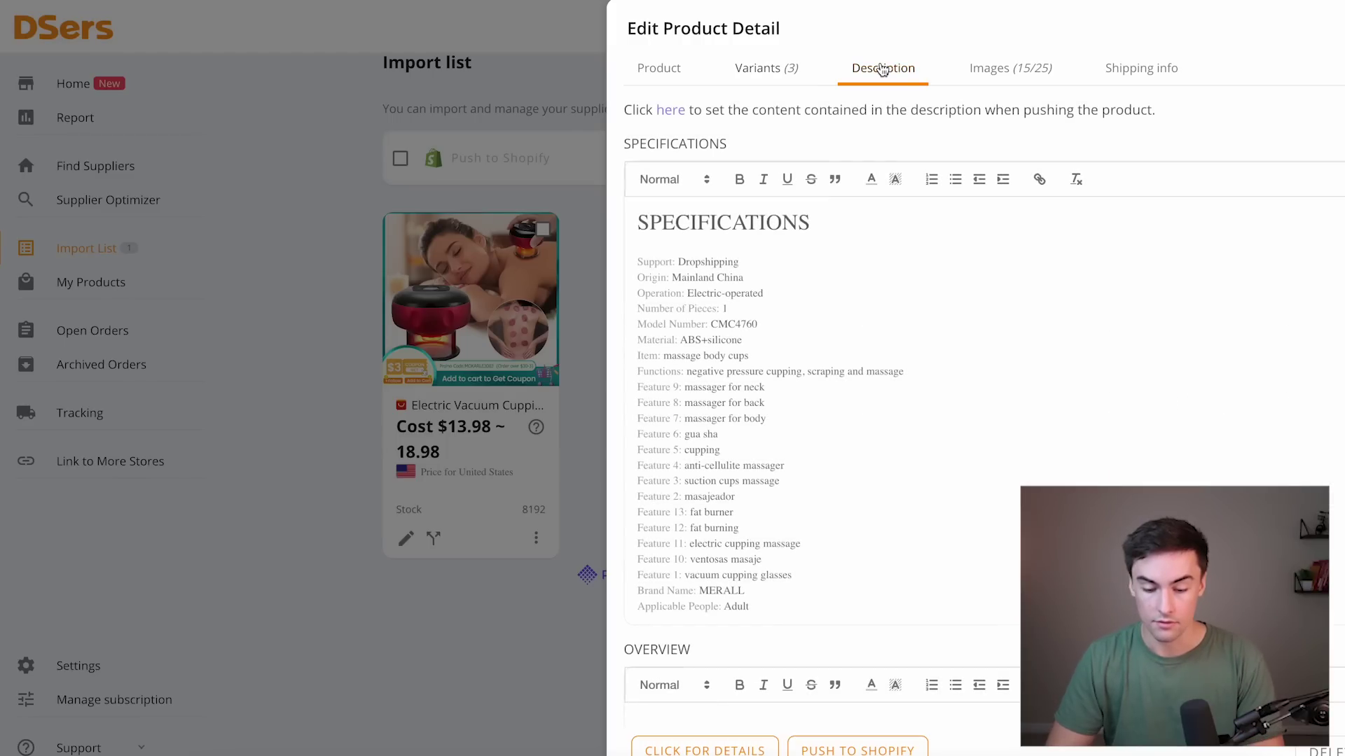
pyautogui.scroll(-10, 897, 357)
pyautogui.scroll(10, 899, 358)
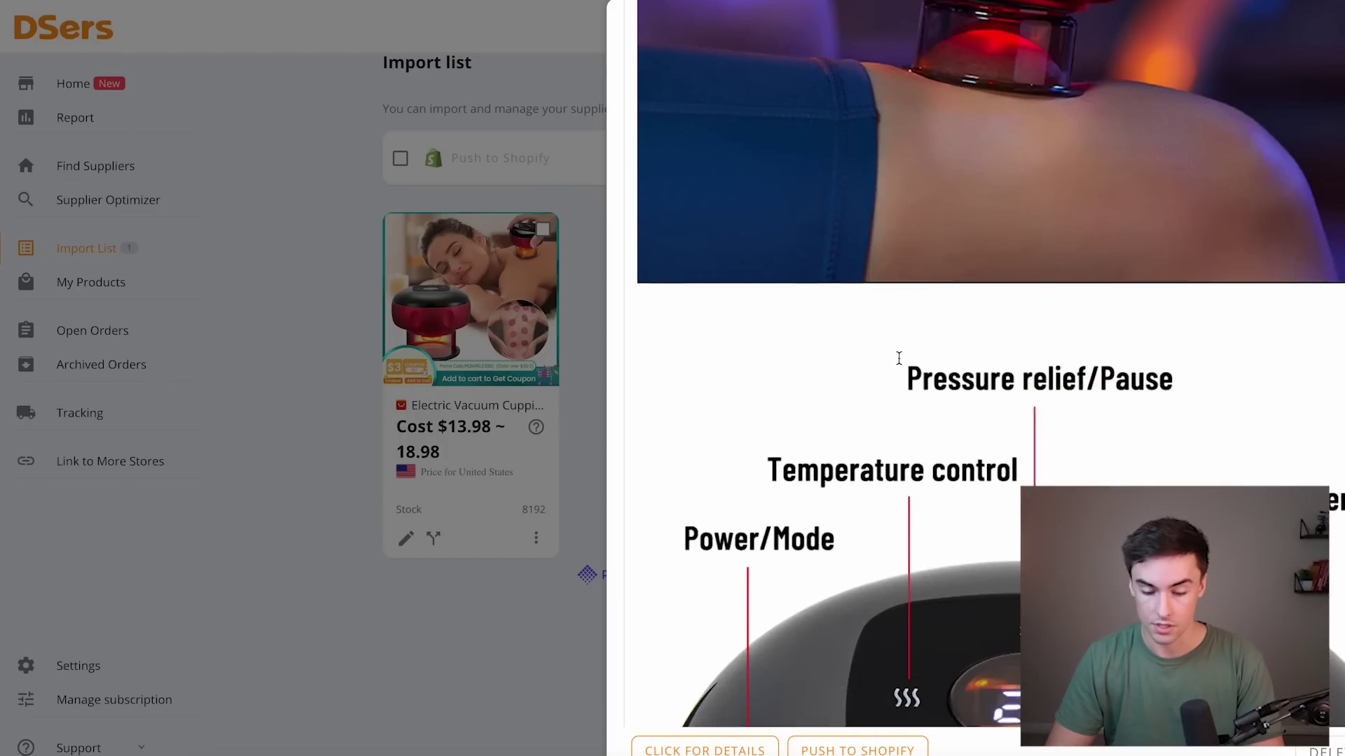
pyautogui.moveTo(800, 606); pyautogui.dragTo(624, 222)
pyautogui.press('BackSpace')
pyautogui.scroll(-5, 758, 380)
pyautogui.scroll(-1, 758, 381)
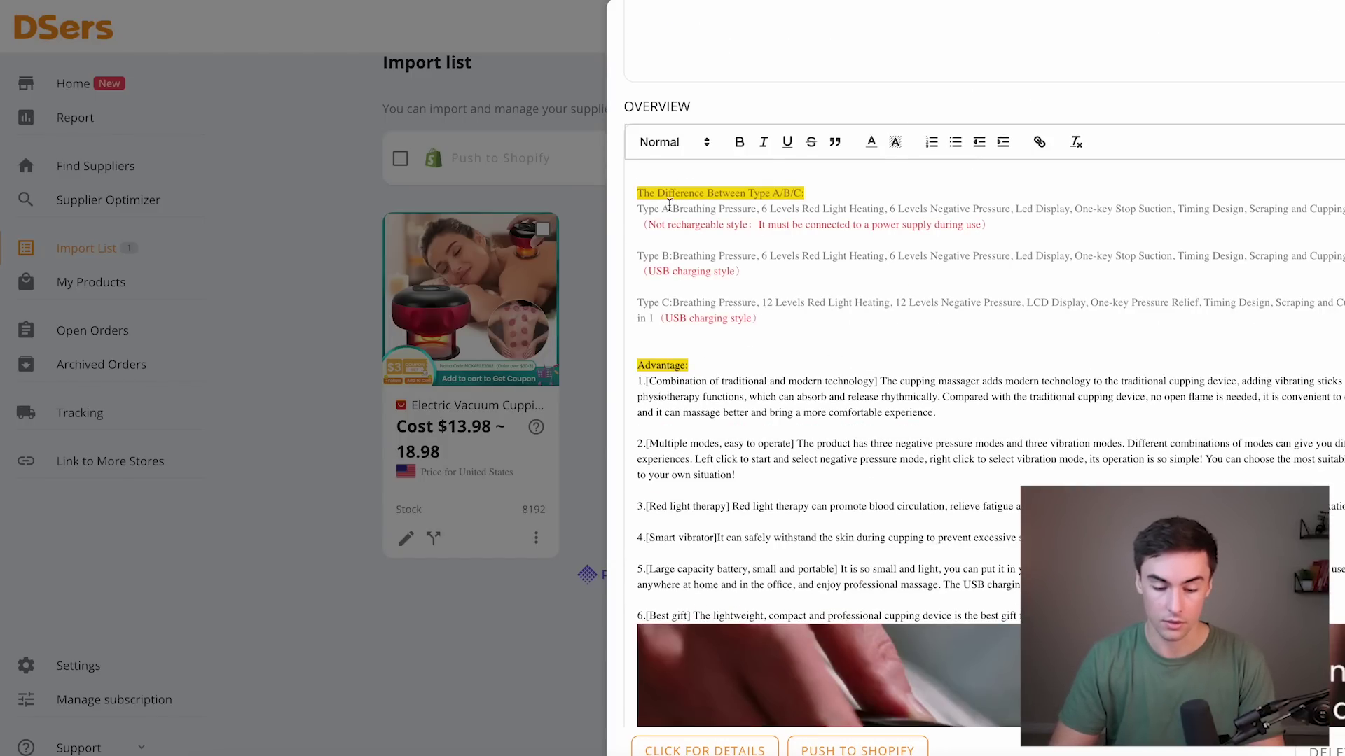
pyautogui.moveTo(638, 180); pyautogui.dragTo(841, 729)
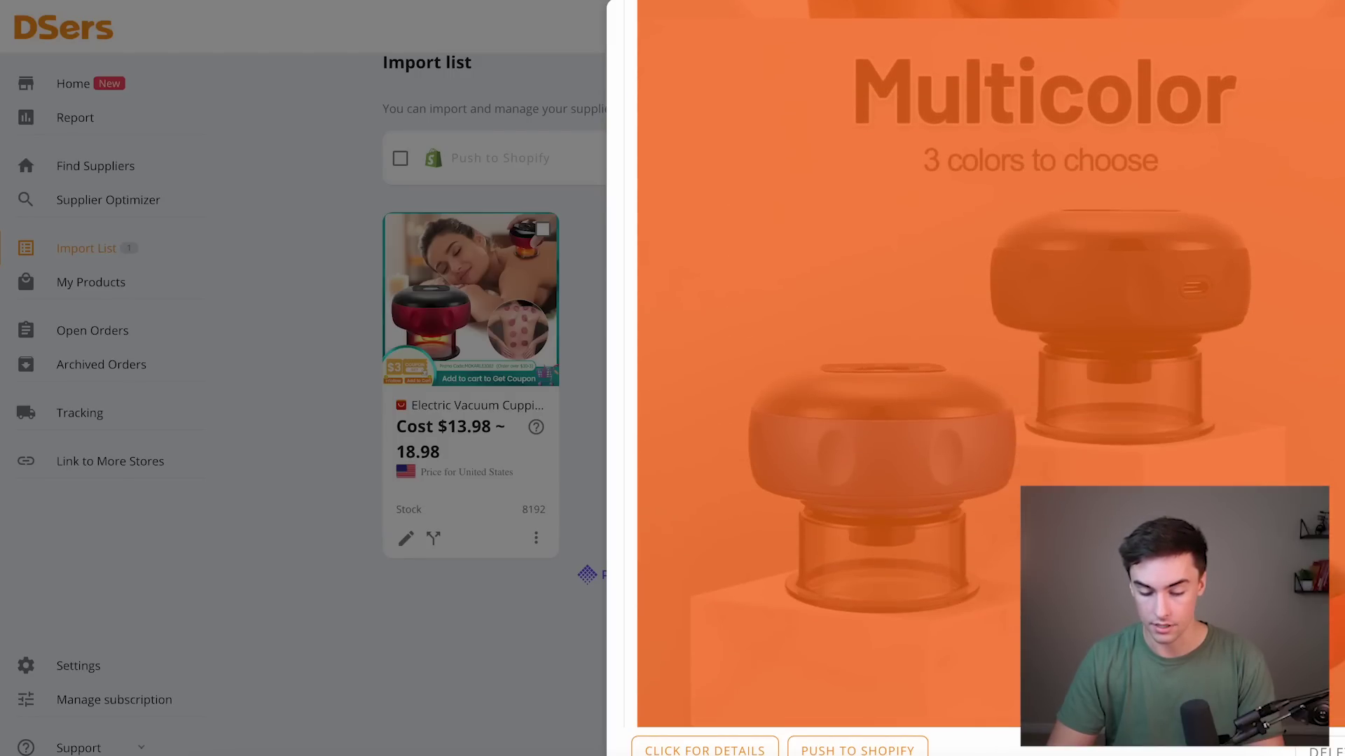
pyautogui.press('BackSpace')
pyautogui.scroll(2, 981, 378)
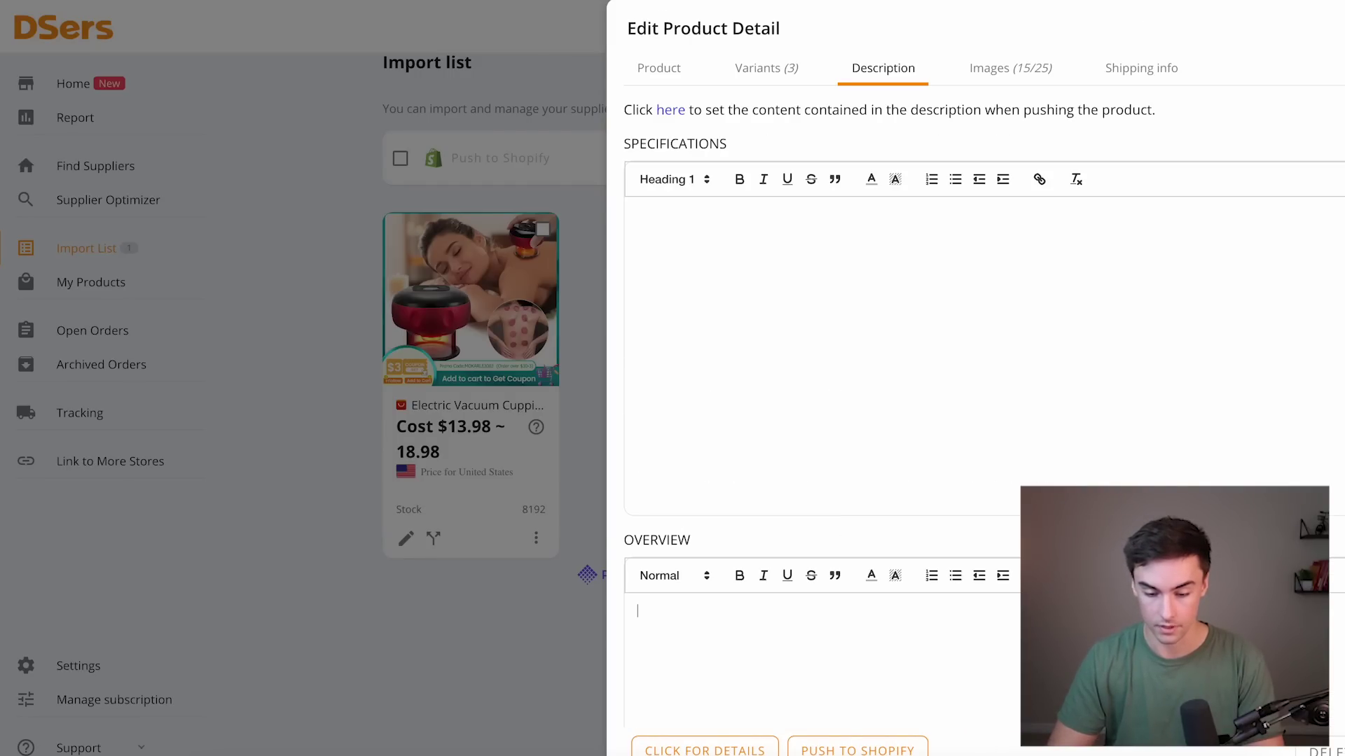
pyautogui.click(980, 68)
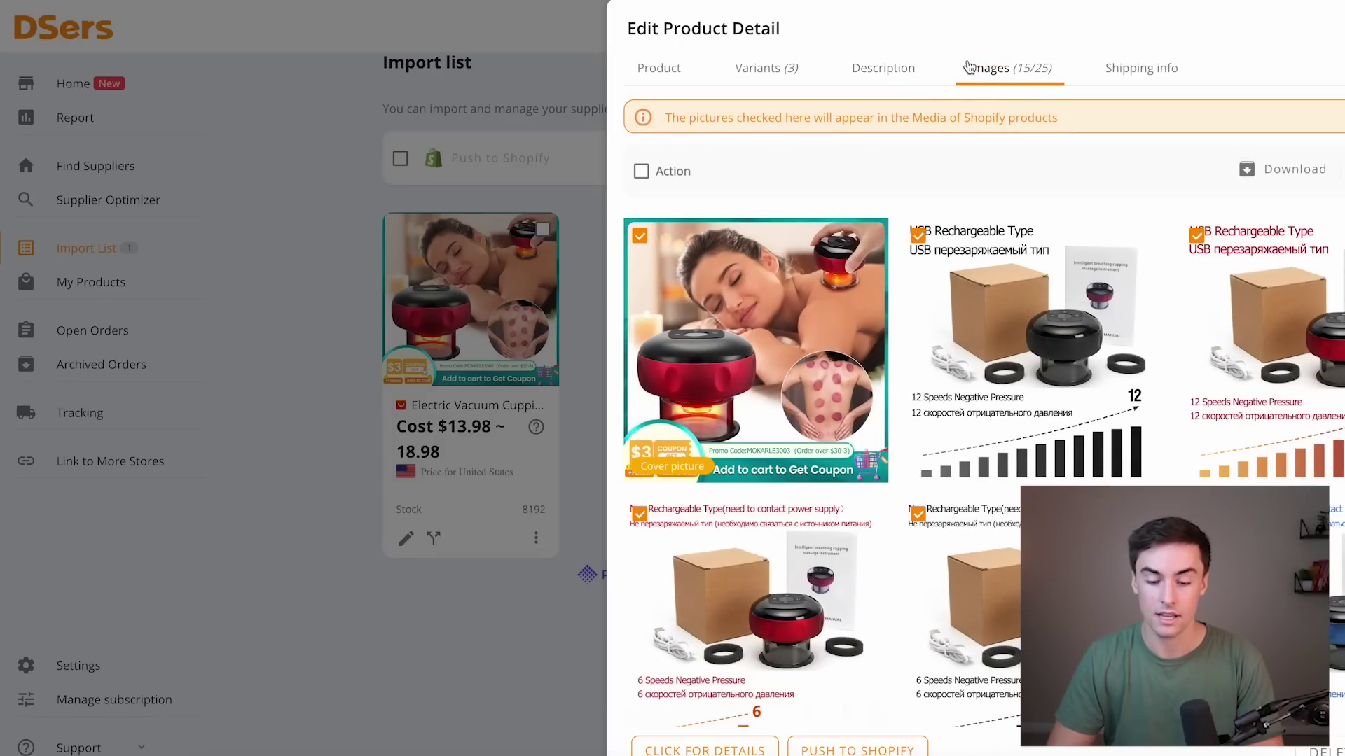
# Exclude the seven boxed USB/non-rechargeable spec-sheet images from the product media.
pyautogui.scroll(-1, 840, 296)
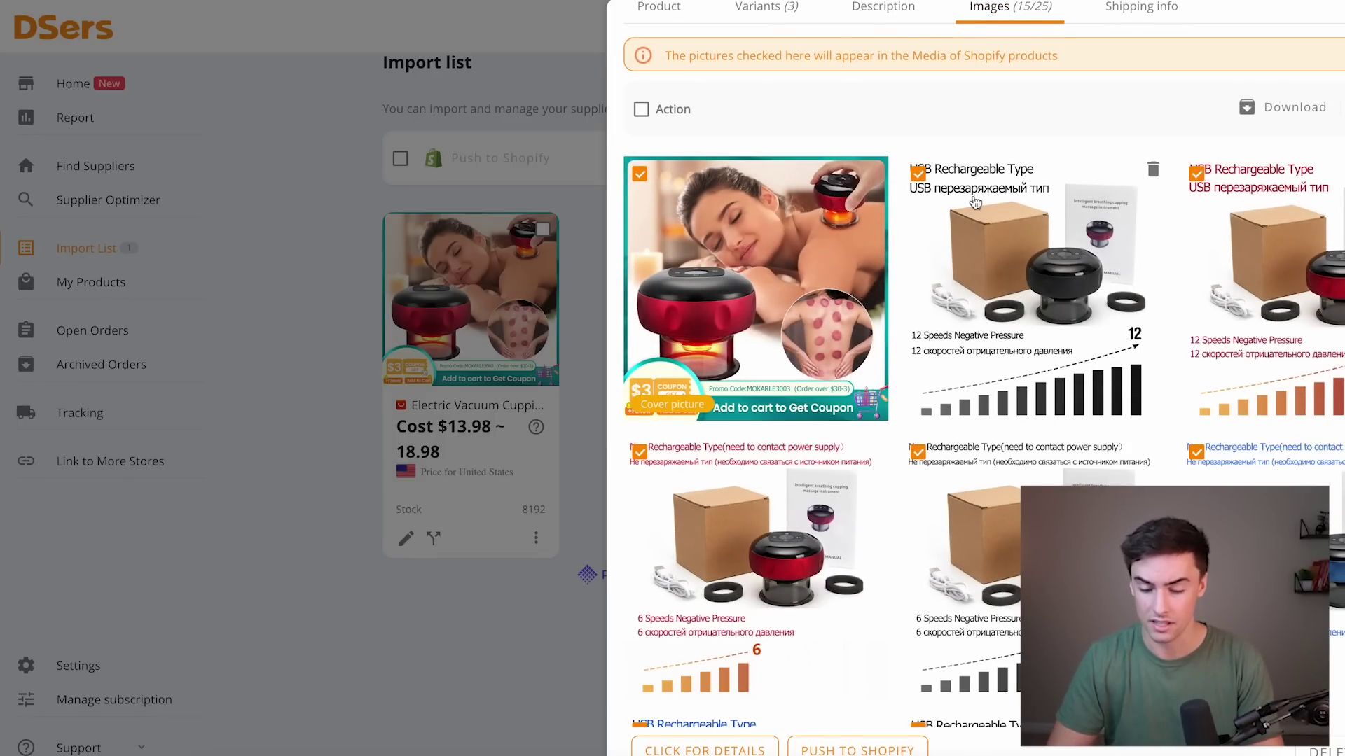
pyautogui.click(1196, 173)
pyautogui.click(918, 174)
pyautogui.click(1199, 293)
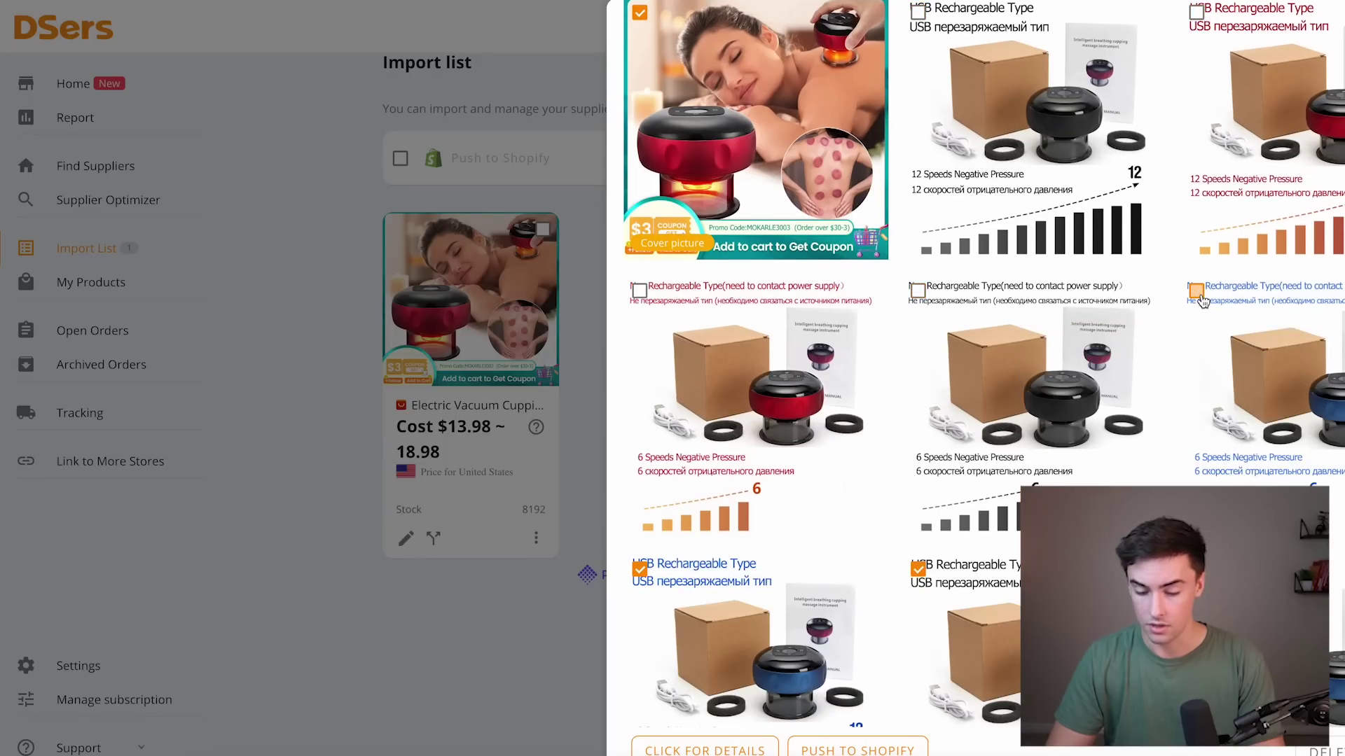
pyautogui.scroll(-3, 1202, 297)
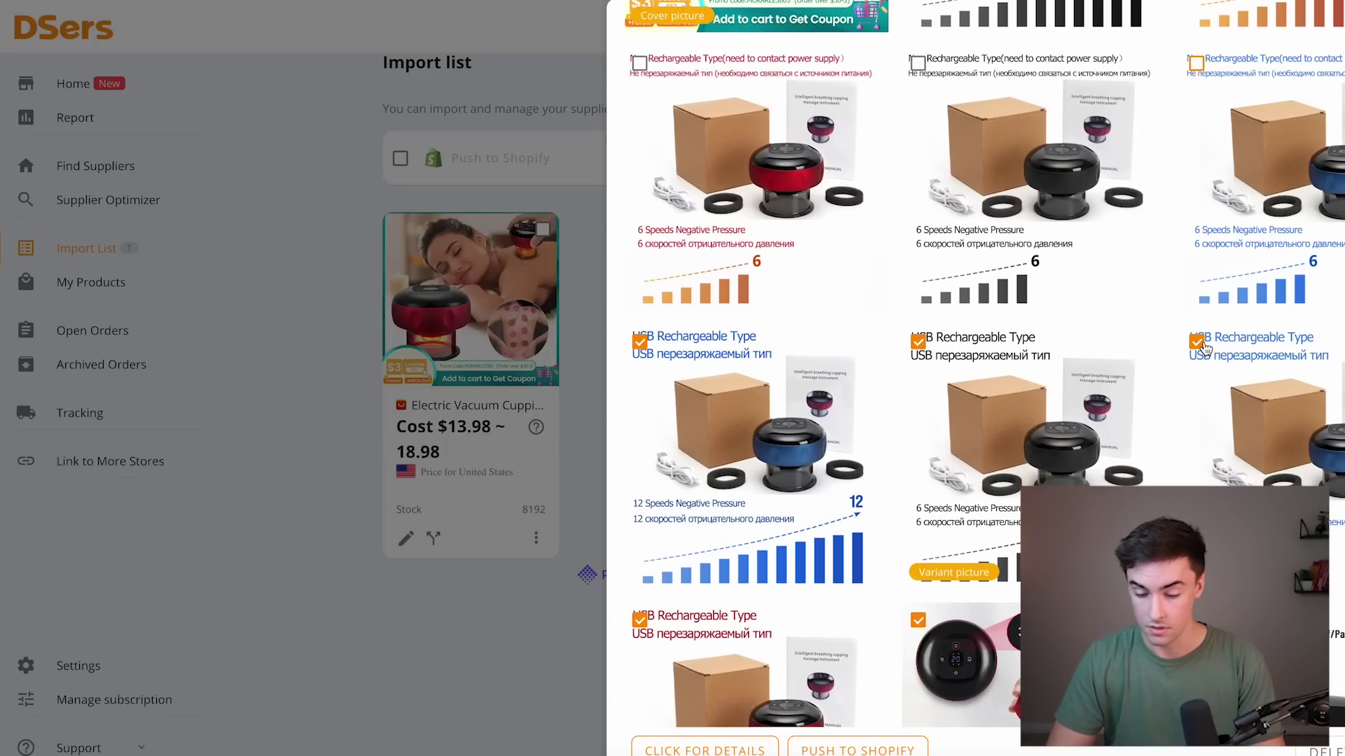
pyautogui.click(1198, 343)
pyautogui.click(920, 343)
pyautogui.click(641, 342)
pyautogui.scroll(-3, 644, 347)
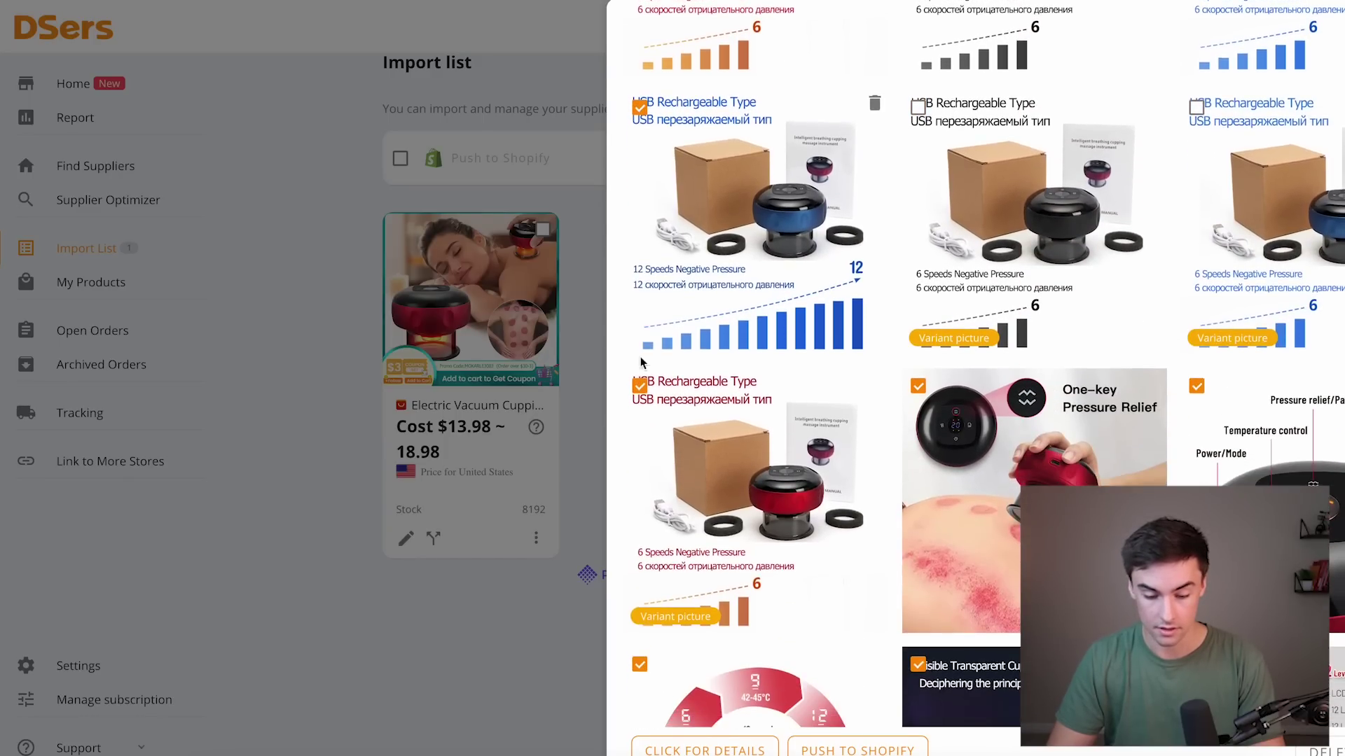
pyautogui.click(640, 382)
# Save the product edits so the Import list card reads TheraCup 2.0.
pyautogui.scroll(-3, 644, 357)
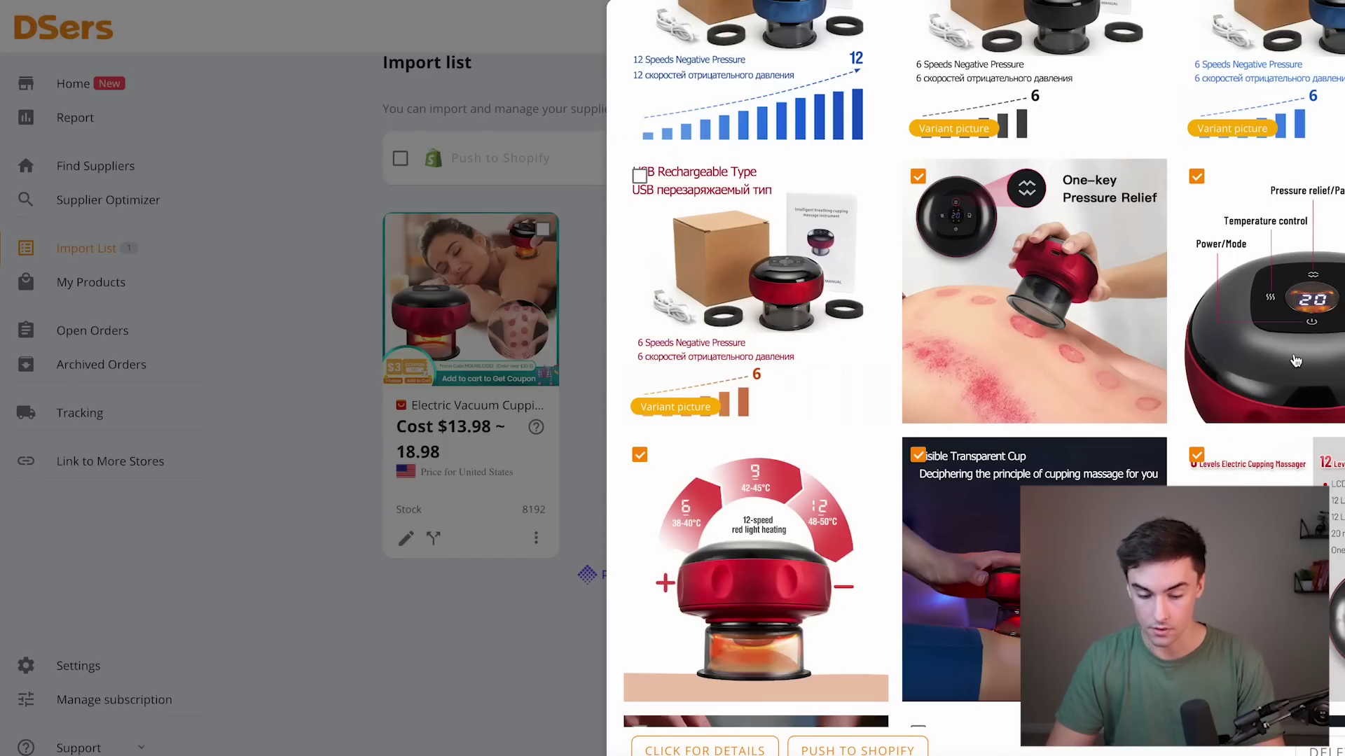
pyautogui.scroll(-1, 1196, 343)
pyautogui.scroll(-2, 1196, 343)
pyautogui.scroll(8, 1196, 343)
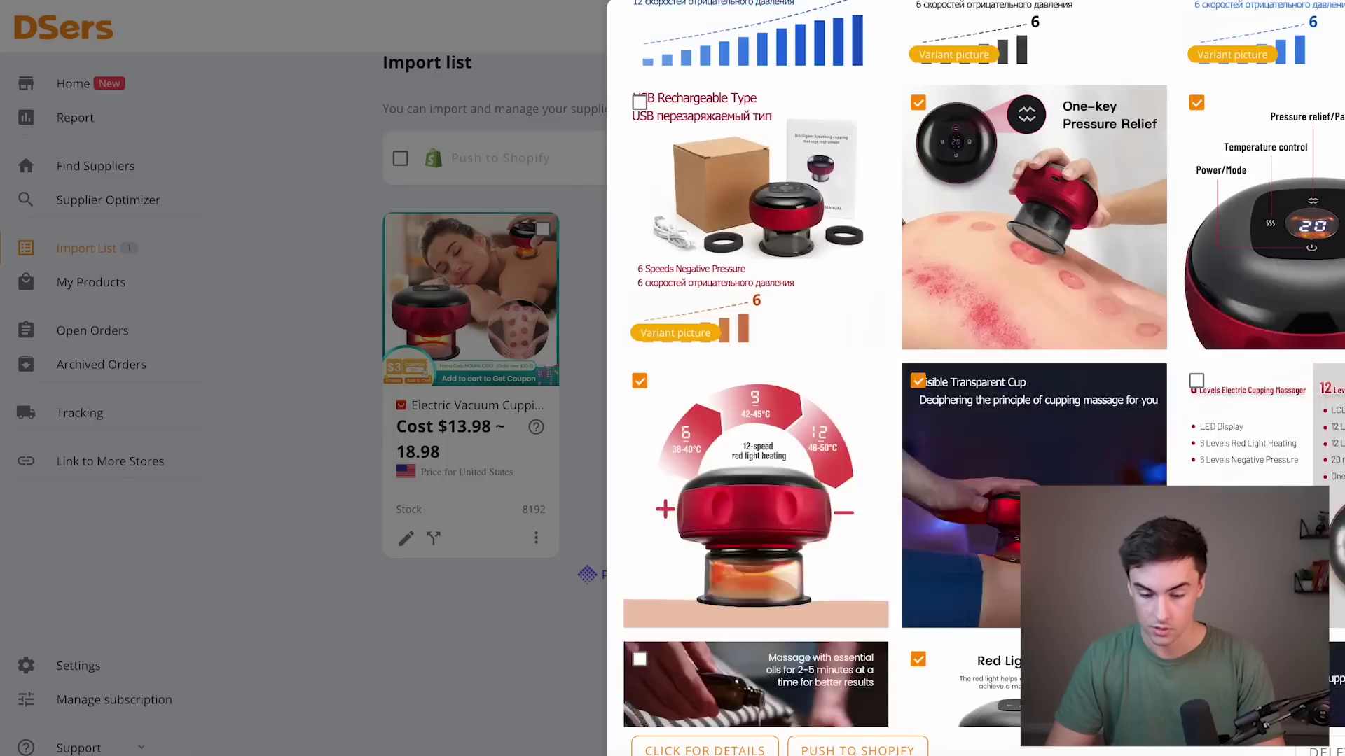
pyautogui.scroll(-10, 980, 365)
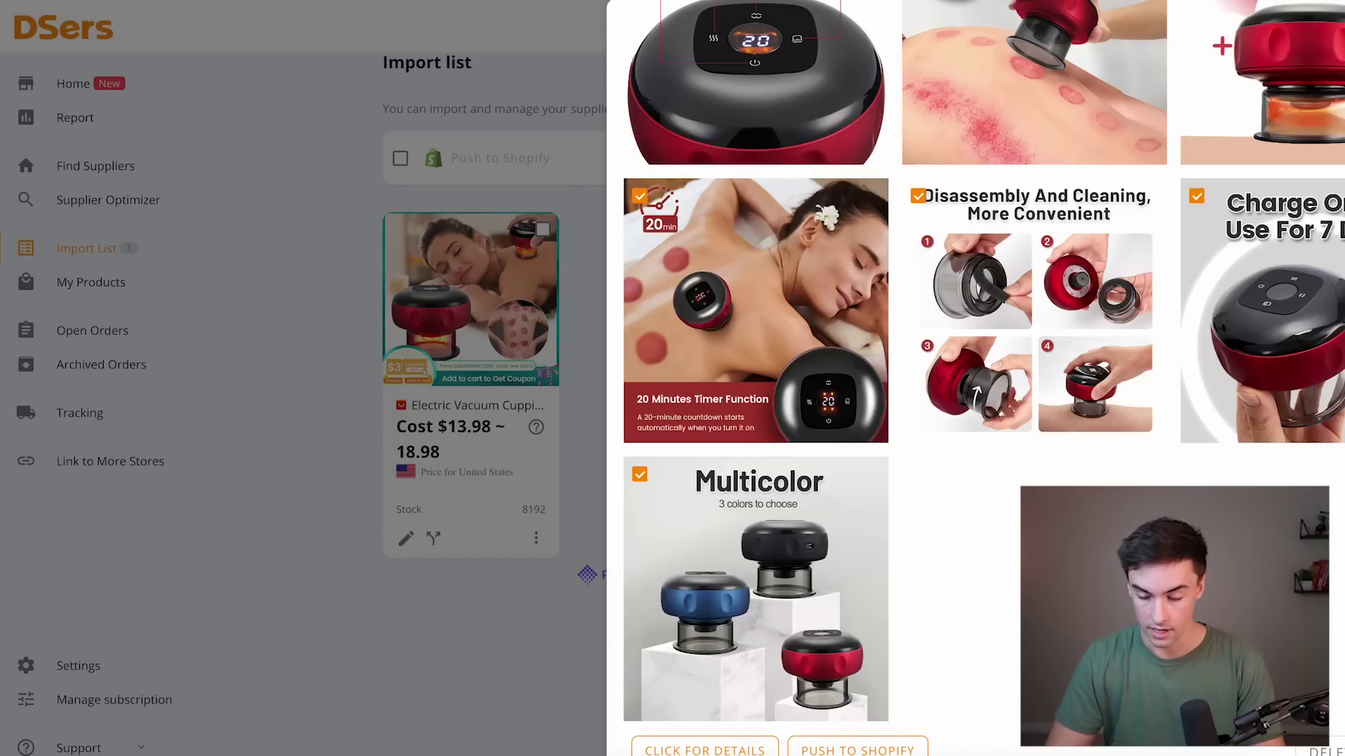
pyautogui.click(574, 217)
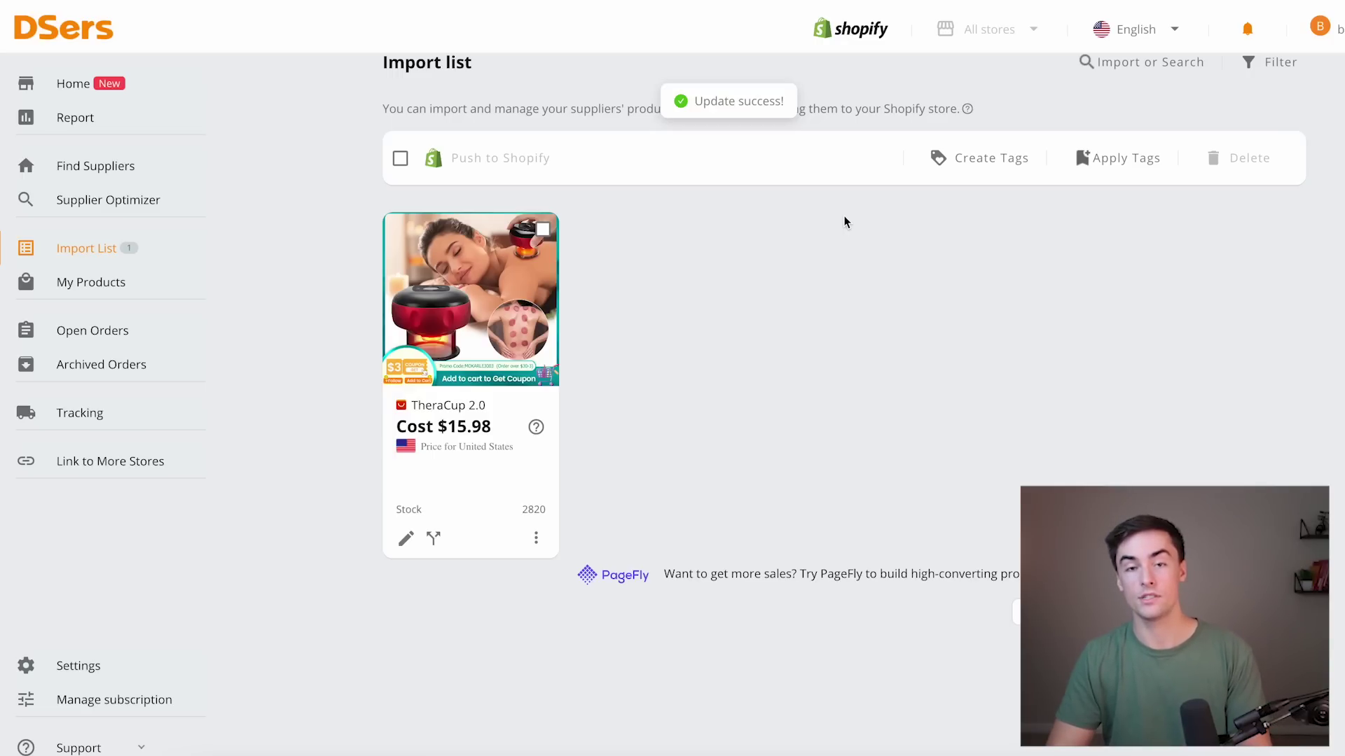
# Push TheraCup 2.0 to Shopify, continuing sales when out of stock and publishing to Online Store.
pyautogui.click(543, 229)
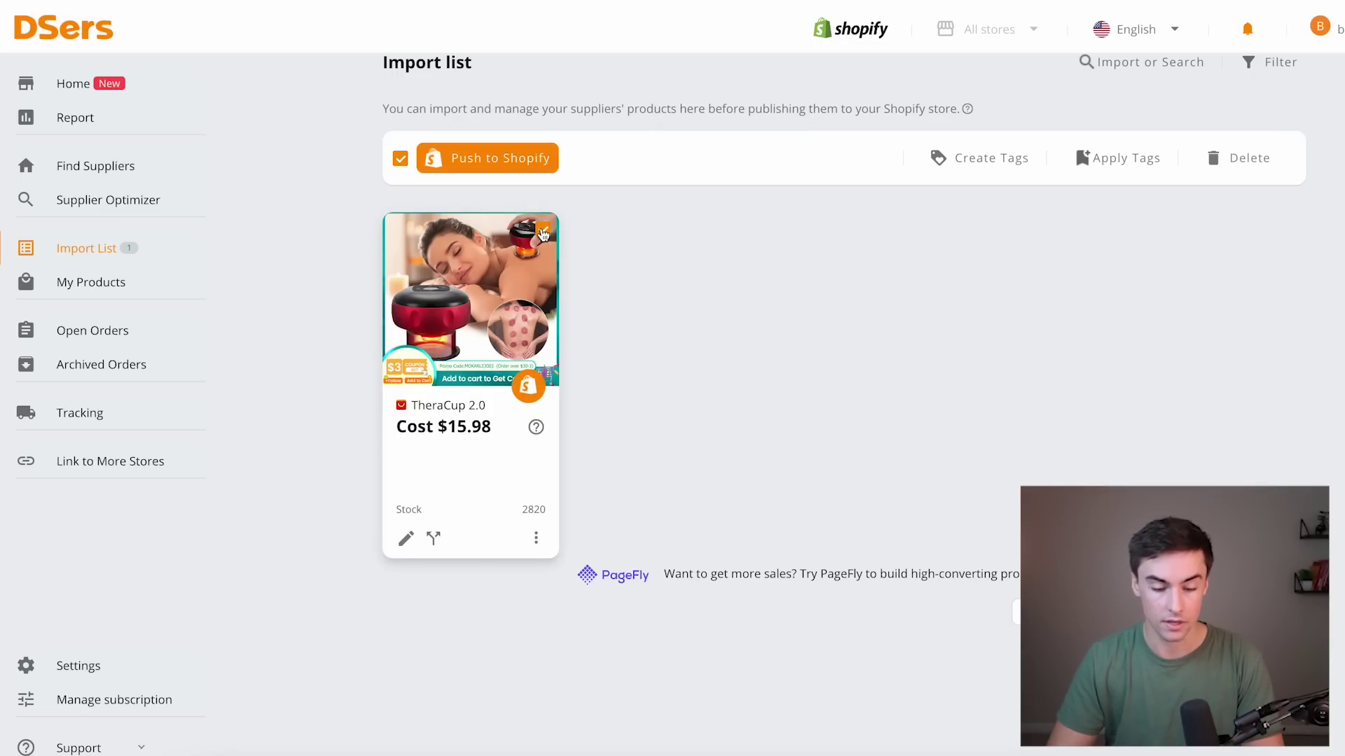
pyautogui.click(500, 158)
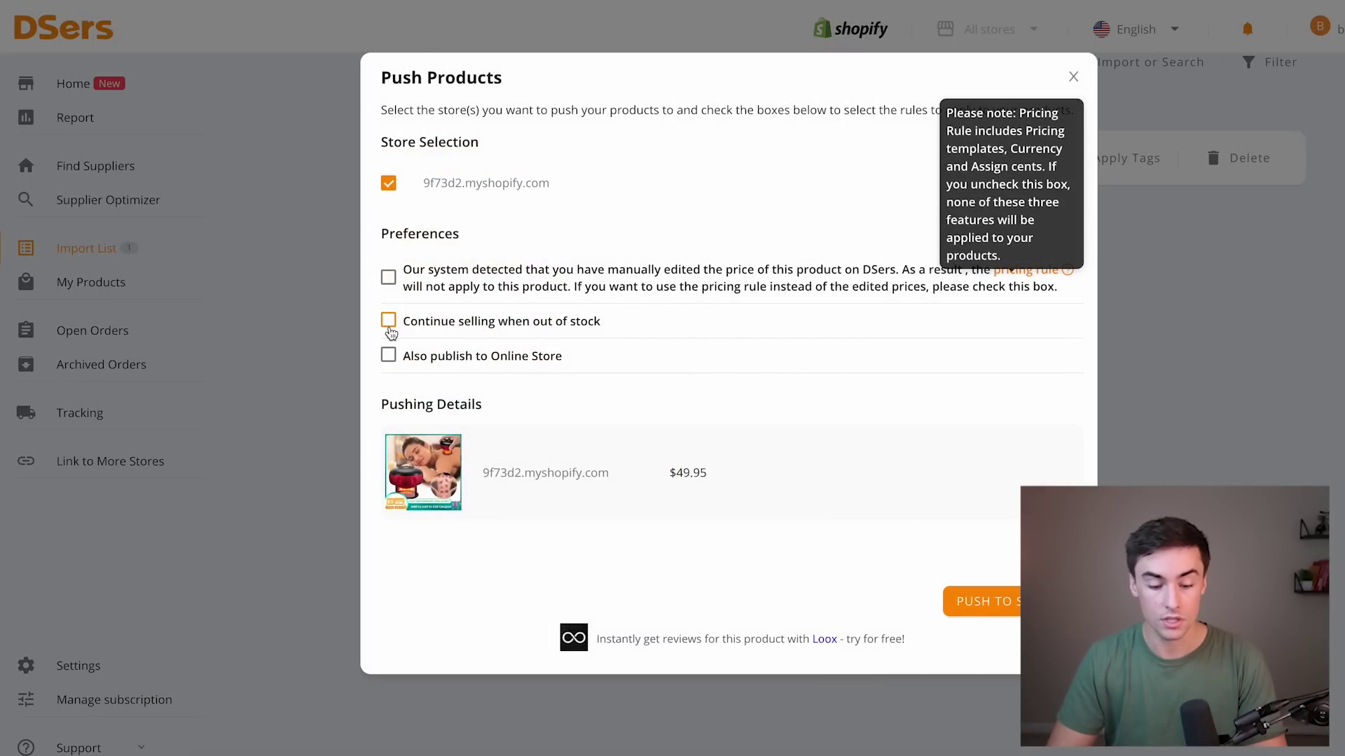
pyautogui.click(388, 321)
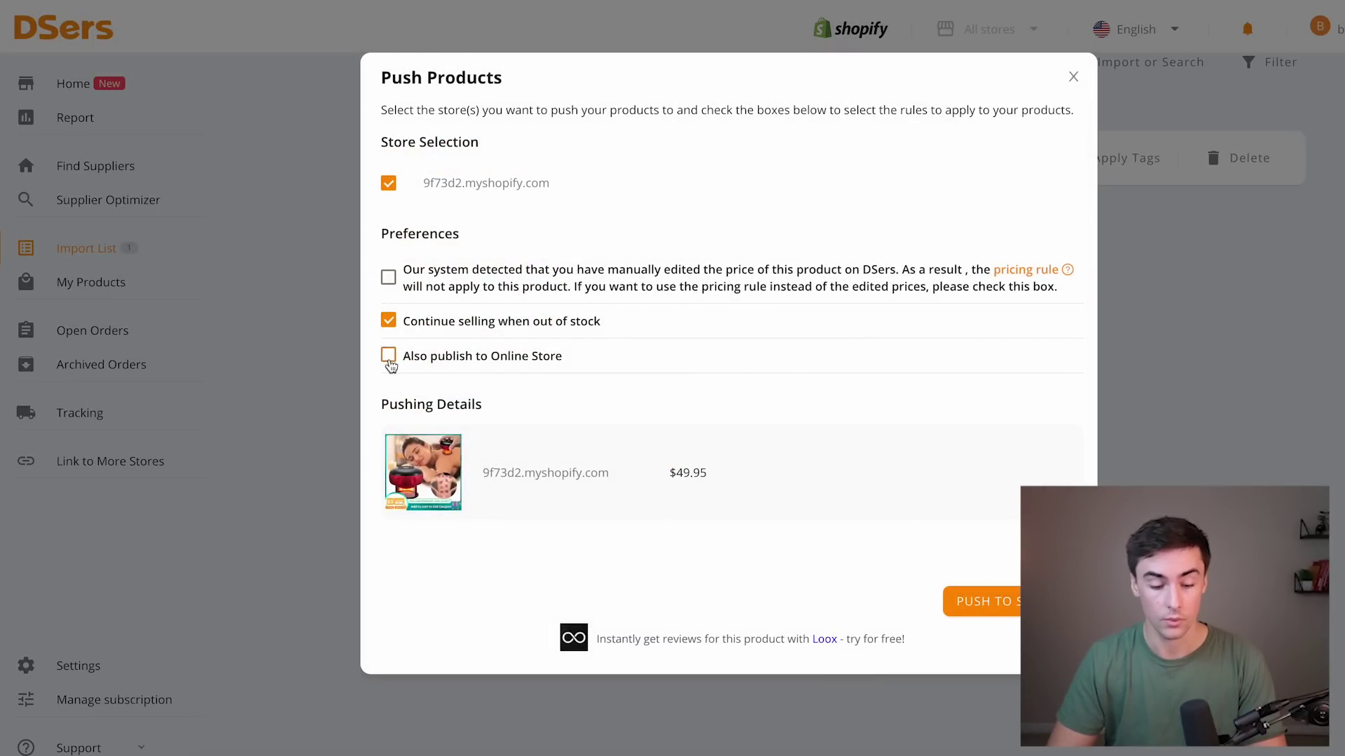
pyautogui.click(389, 357)
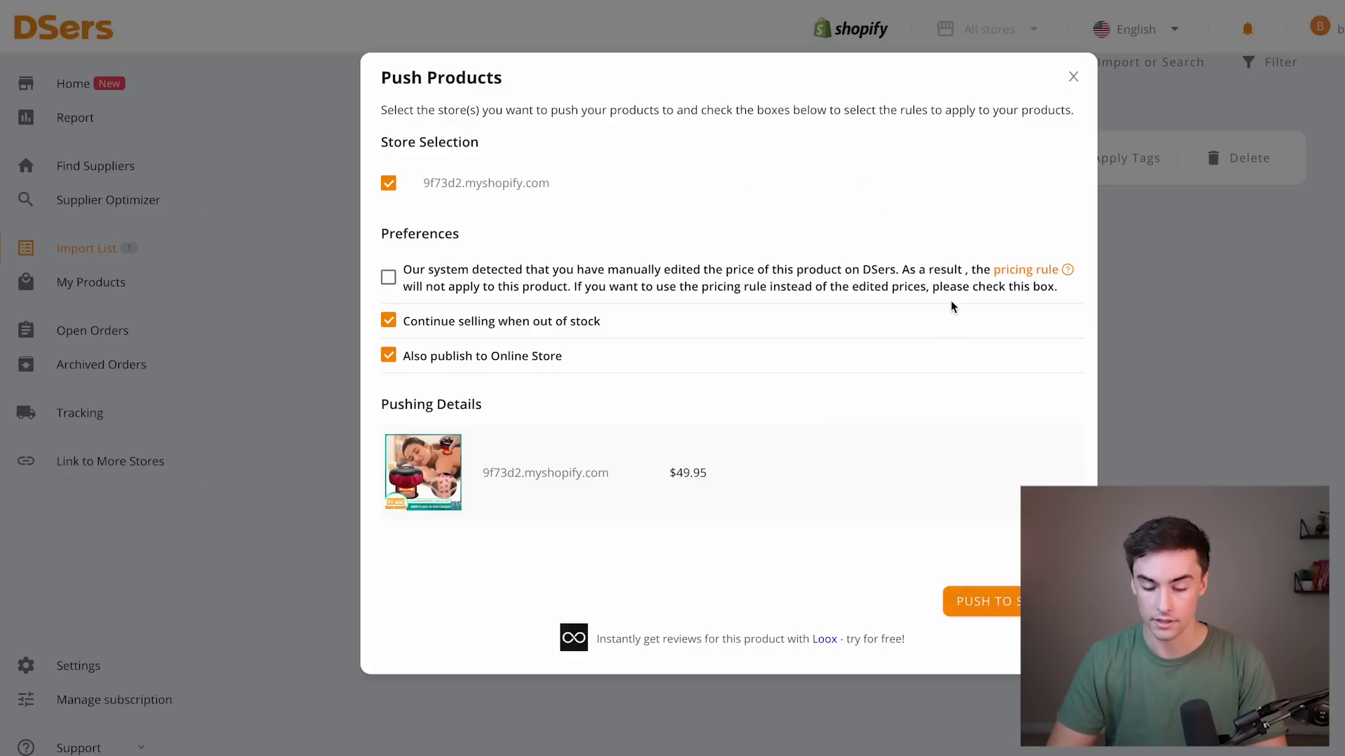
pyautogui.click(1000, 609)
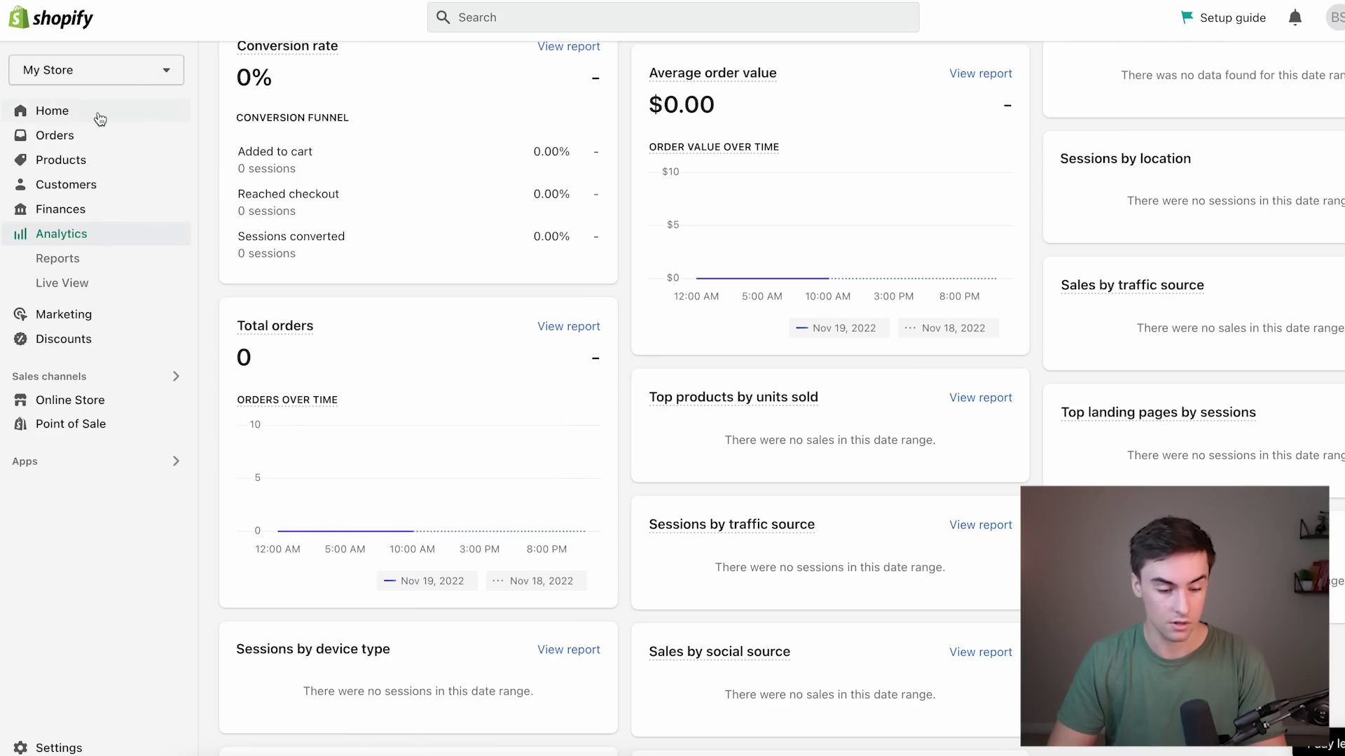
# Add the free Sense theme from Shopify's Popular free themes.
pyautogui.click(96, 117)
pyautogui.click(83, 163)
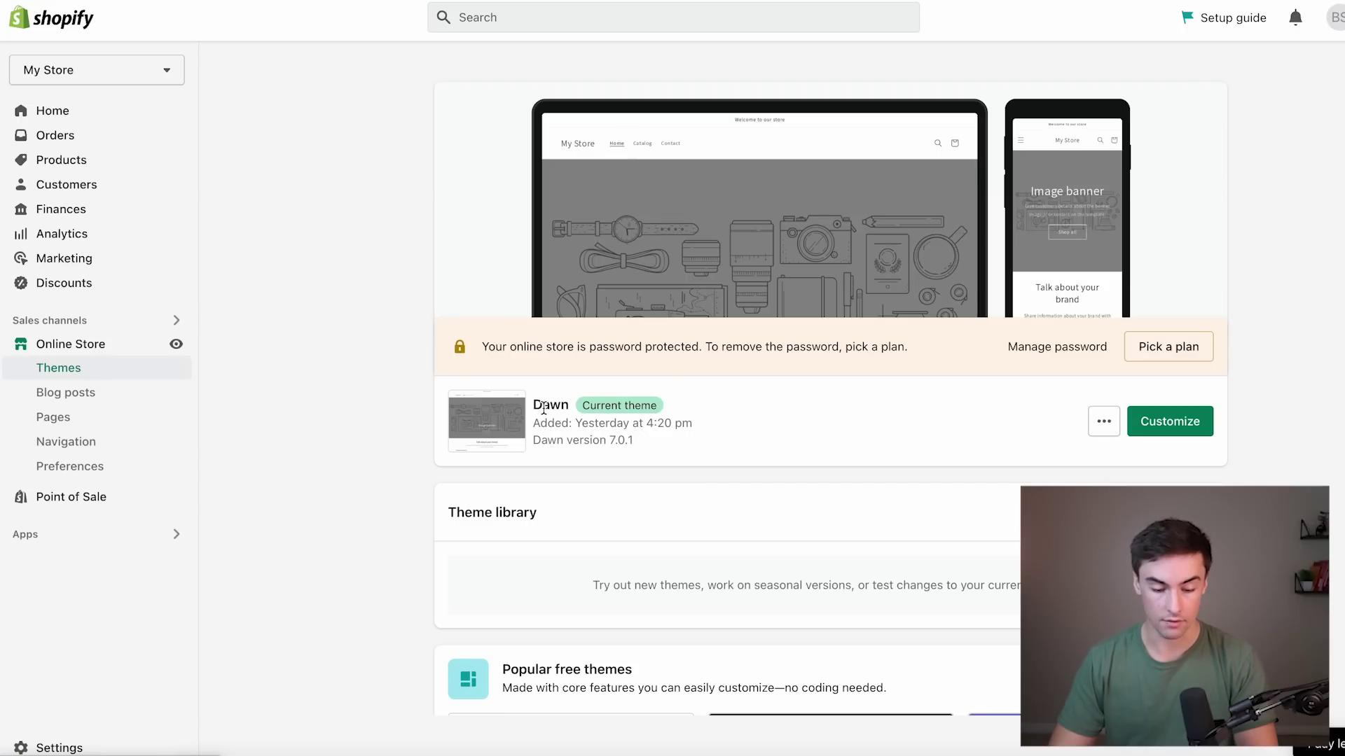
pyautogui.moveTo(535, 407); pyautogui.dragTo(564, 407)
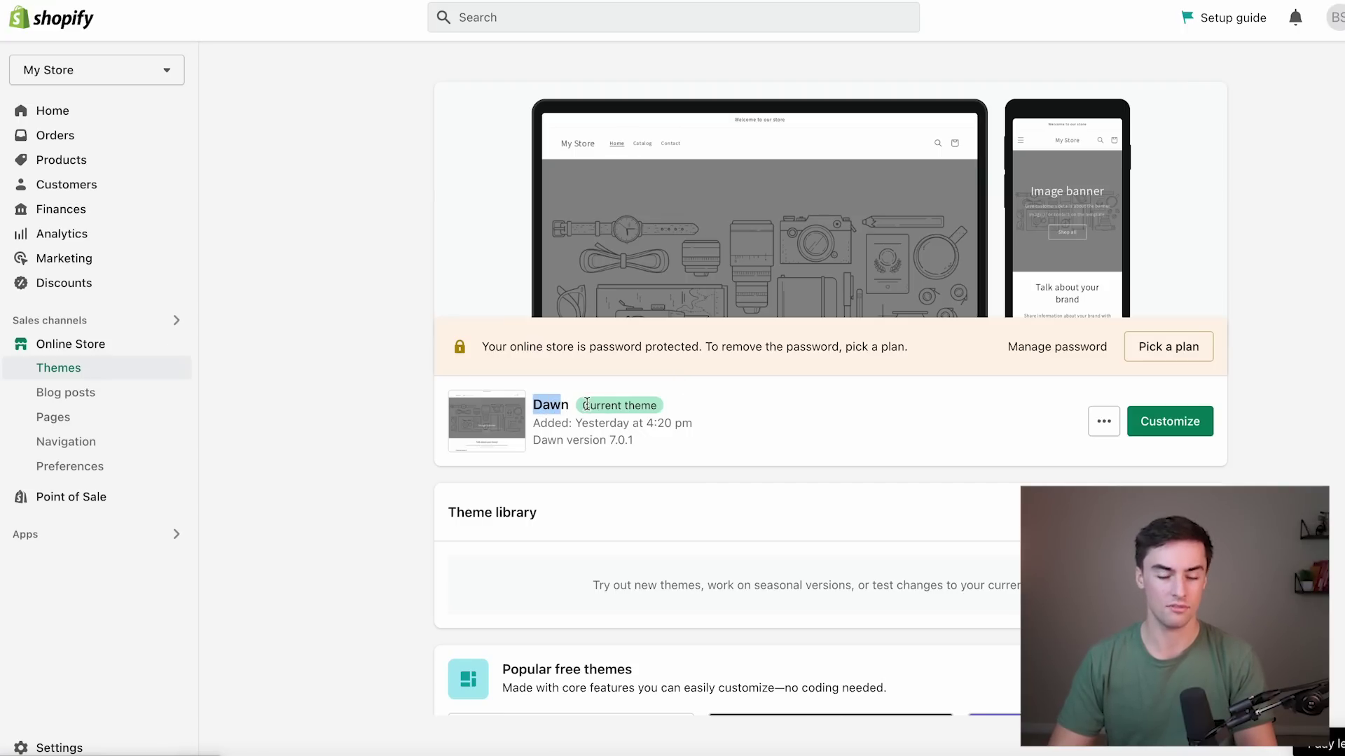
pyautogui.click(641, 418)
pyautogui.scroll(-3, 639, 417)
pyautogui.scroll(-3, 639, 417)
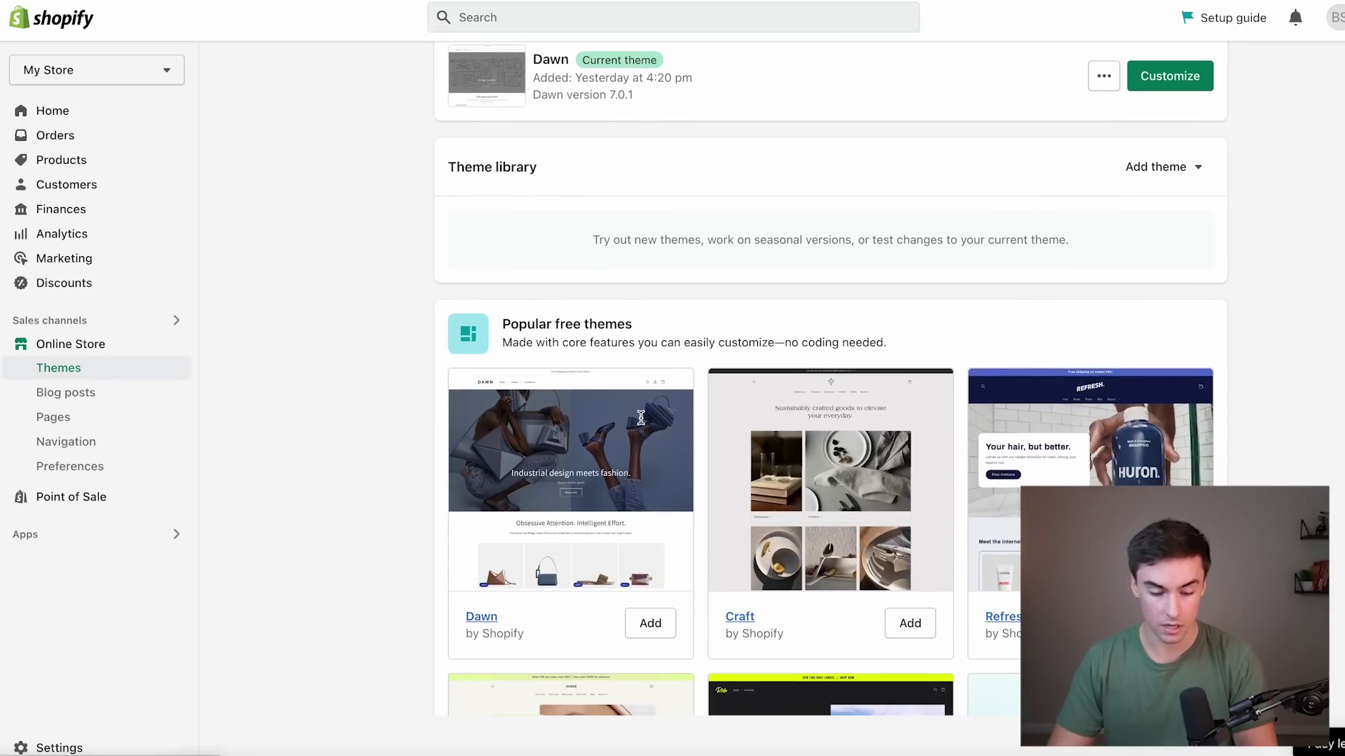
pyautogui.scroll(-4, 713, 392)
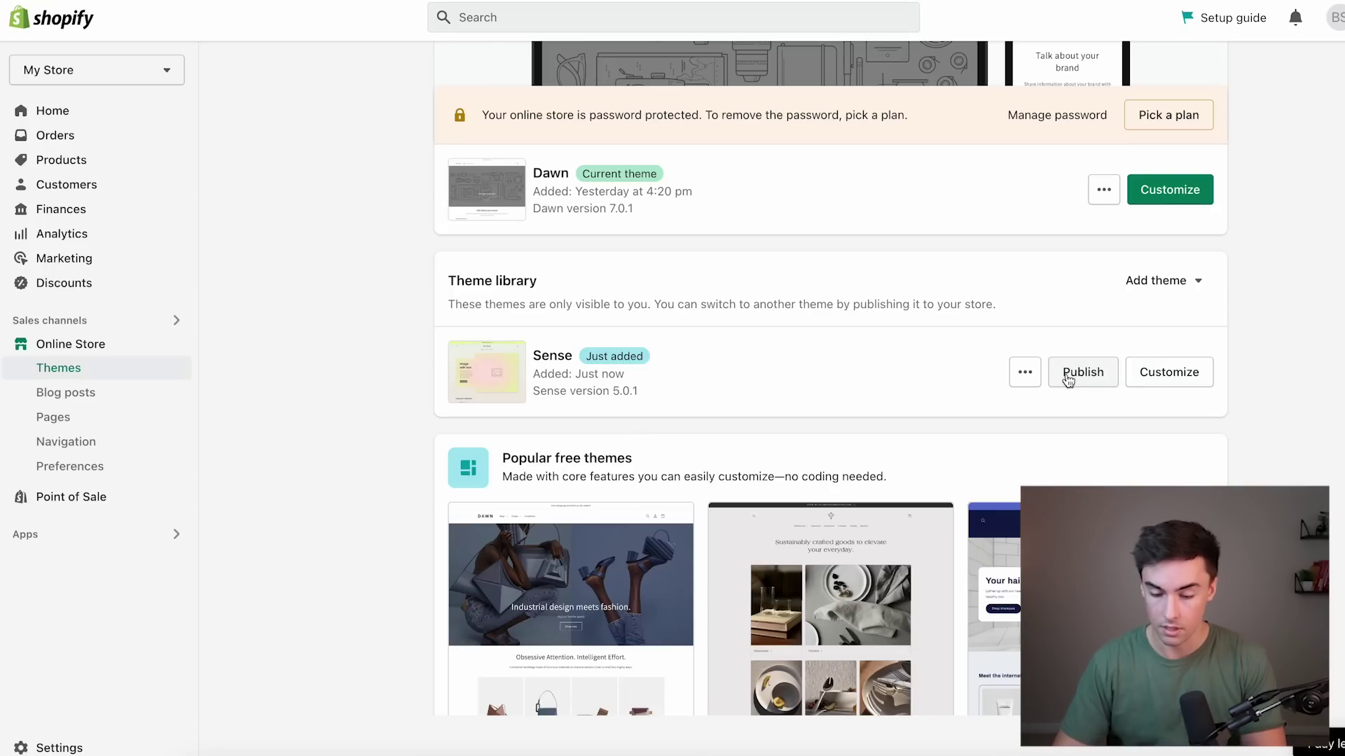
# Publish Sense as the store's live theme, replacing Dawn.
pyautogui.click(1069, 374)
pyautogui.click(942, 541)
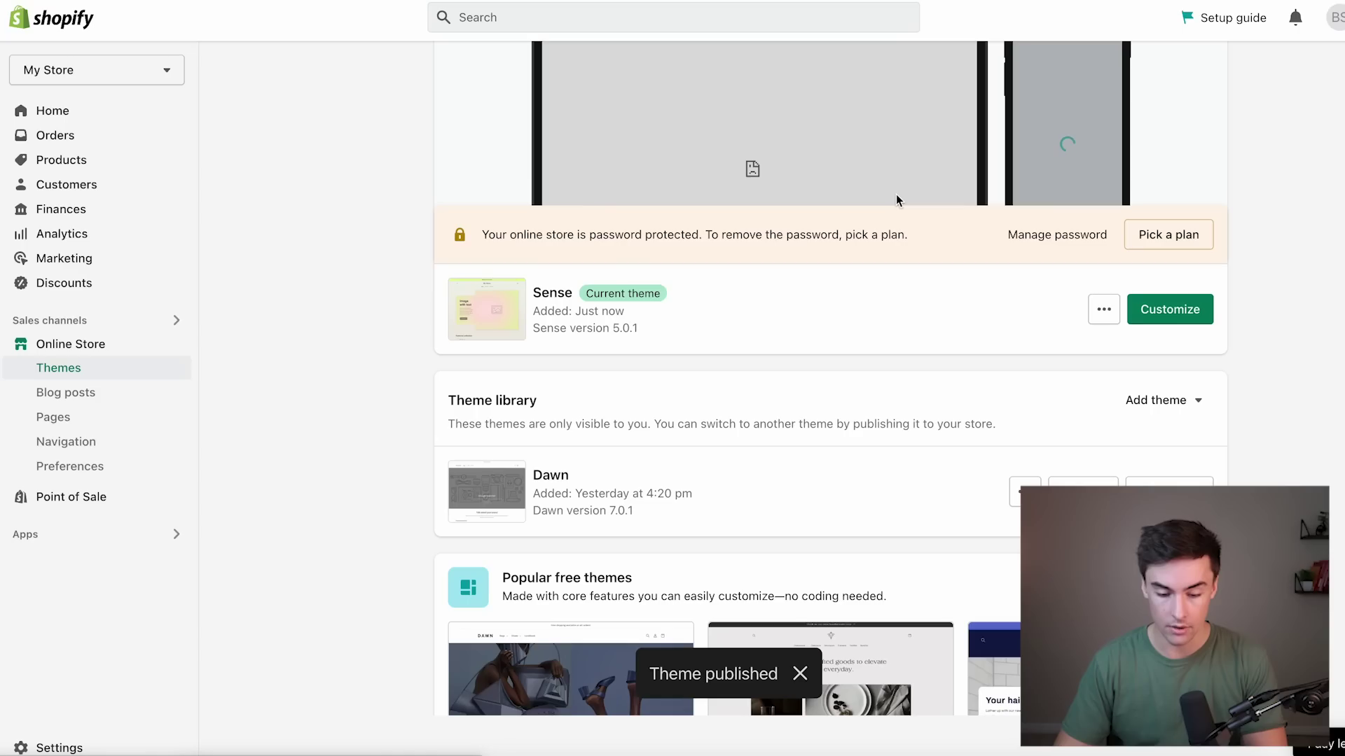
pyautogui.scroll(2, 815, 311)
pyautogui.scroll(1, 815, 310)
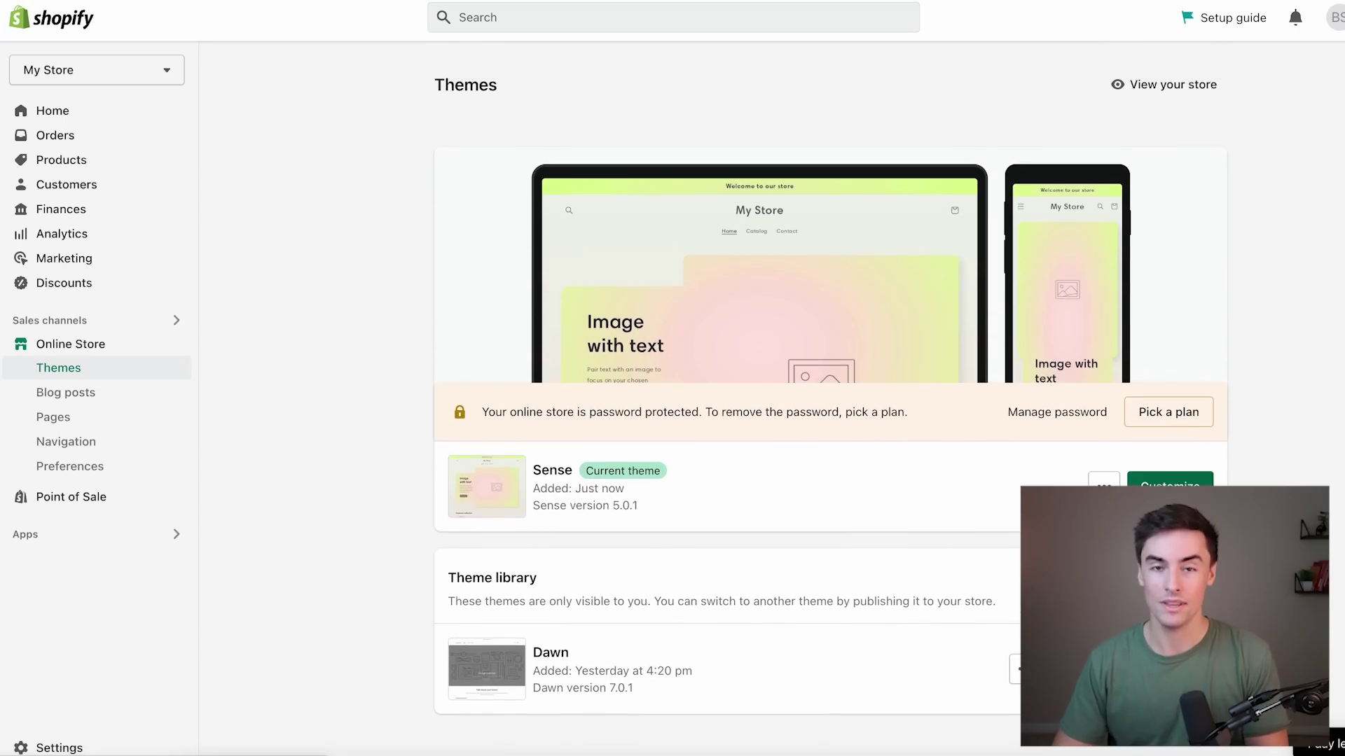
# Customize the Sense theme on the Default product template.
pyautogui.click(1170, 482)
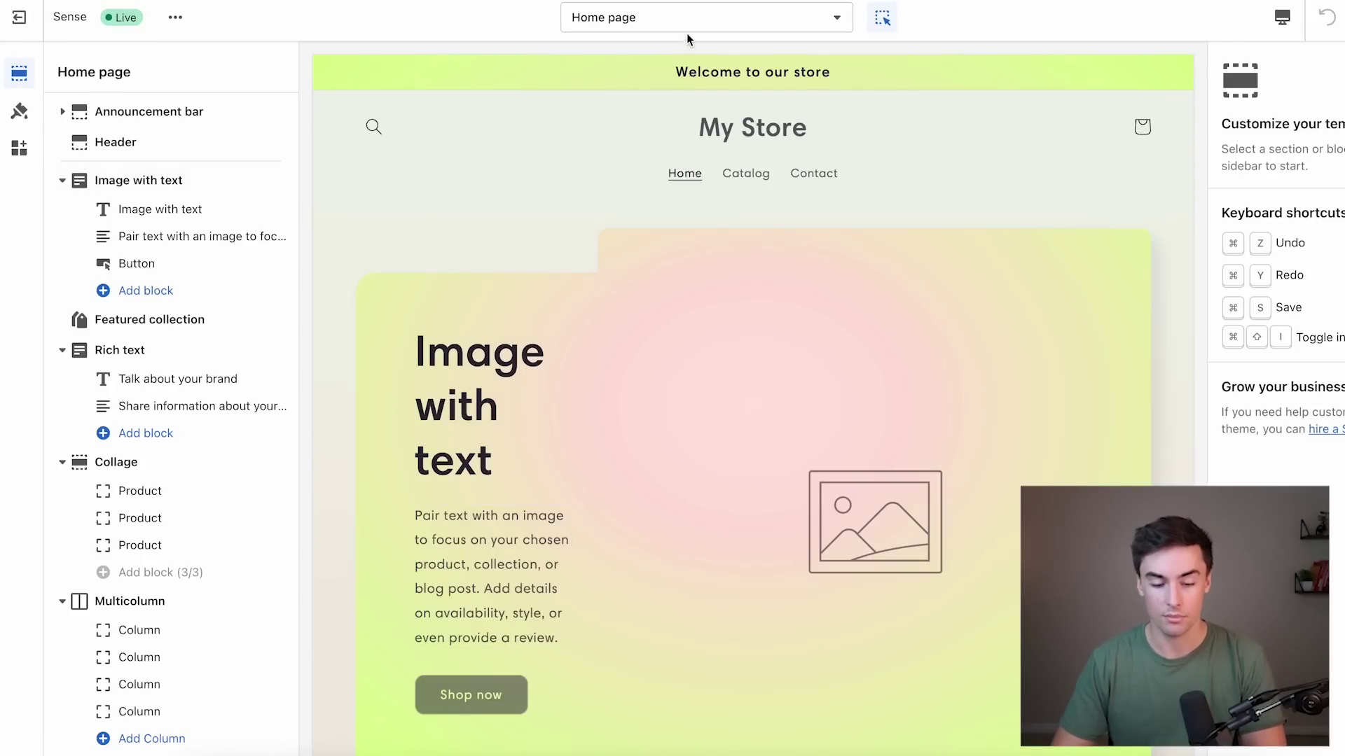
pyautogui.click(687, 29)
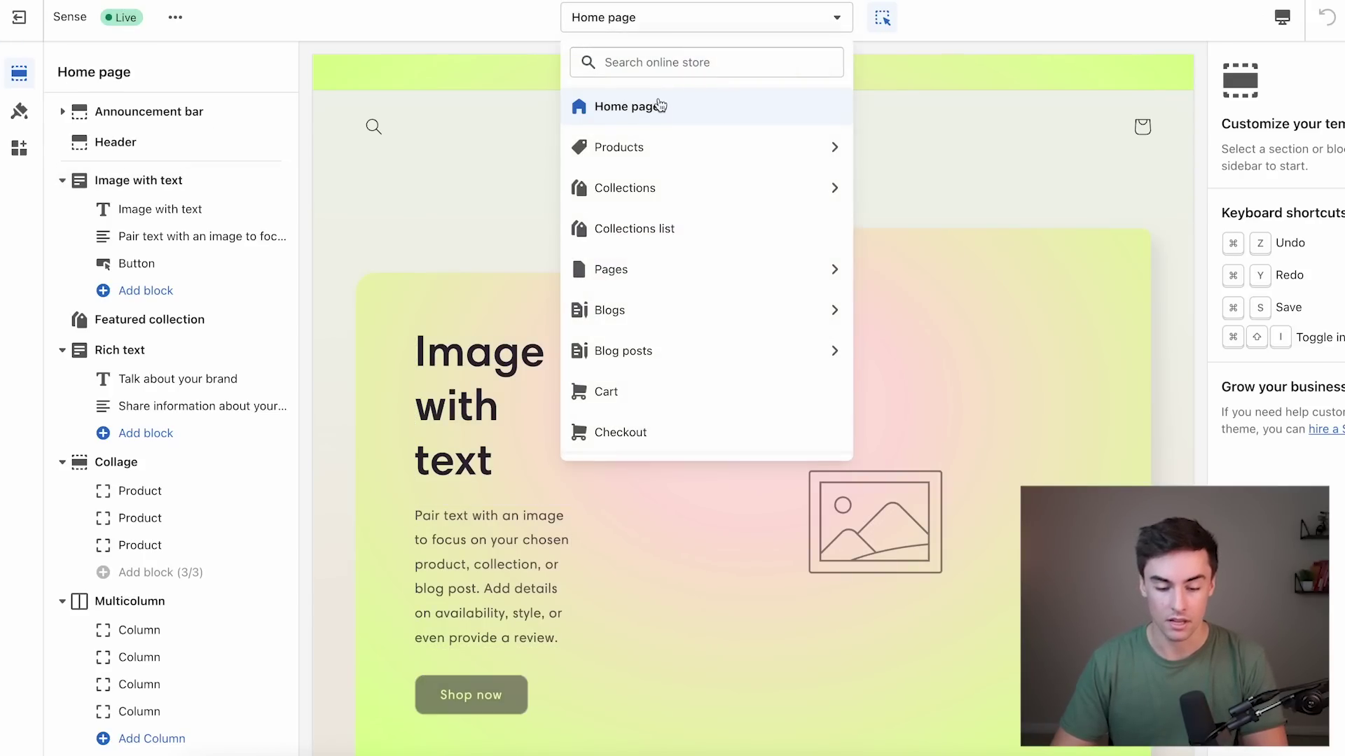
pyautogui.click(642, 144)
pyautogui.click(637, 148)
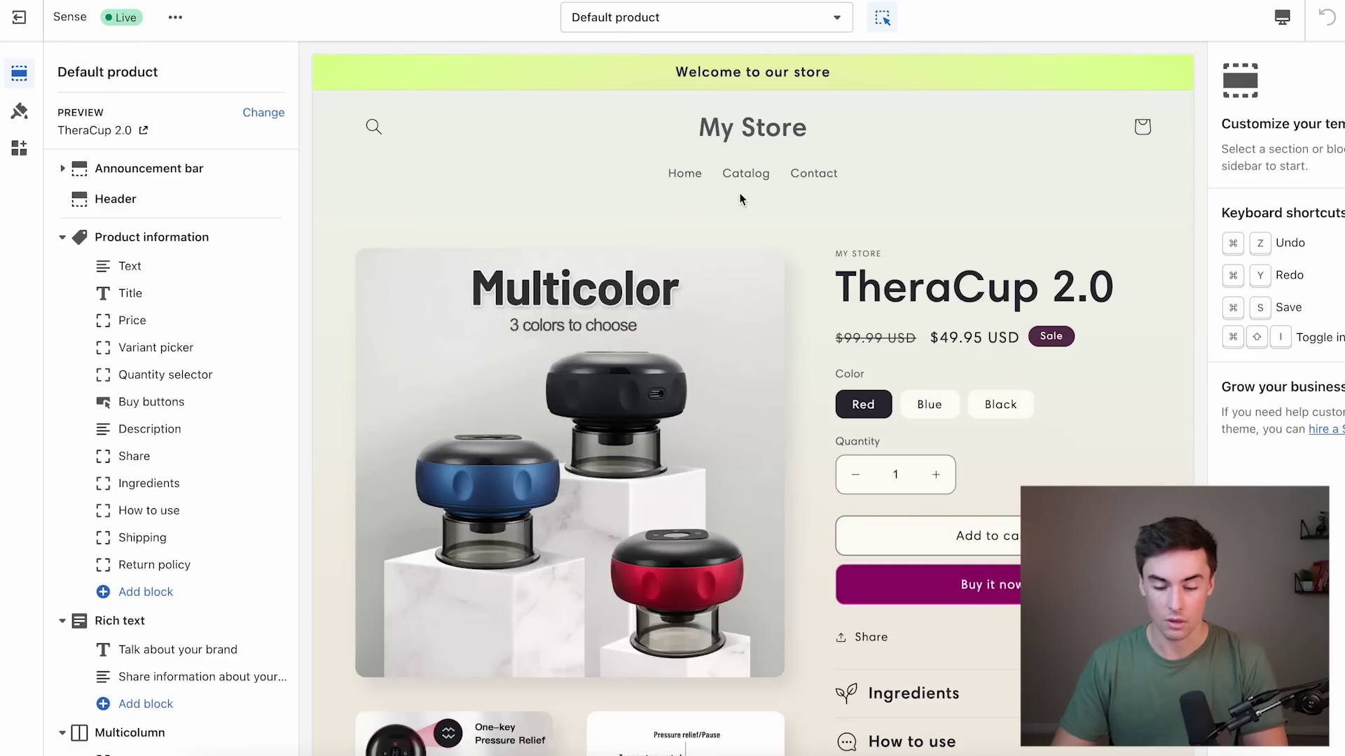
# Set the theme's solid button label colour to pure white #FFFFFF.
pyautogui.click(20, 114)
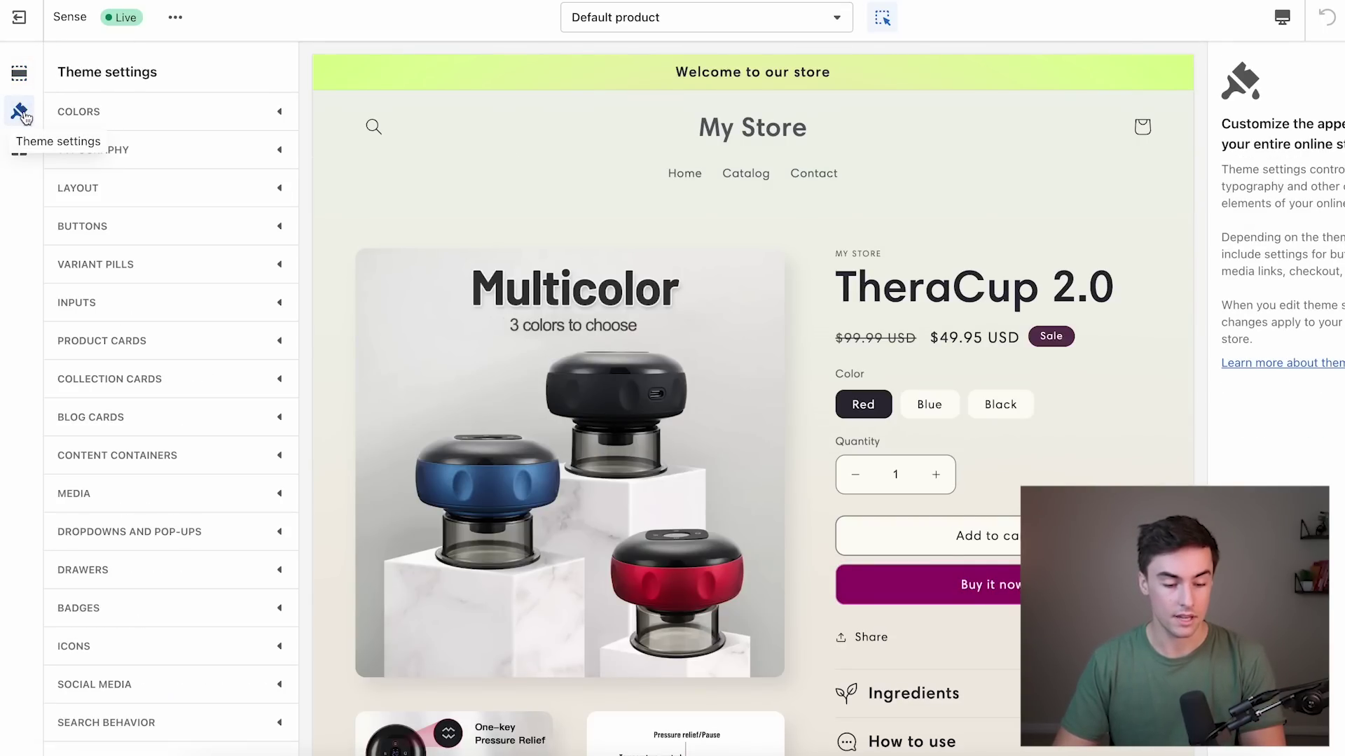
pyautogui.click(92, 112)
pyautogui.scroll(-1, 133, 285)
pyautogui.scroll(-3, 133, 285)
pyautogui.scroll(3, 133, 283)
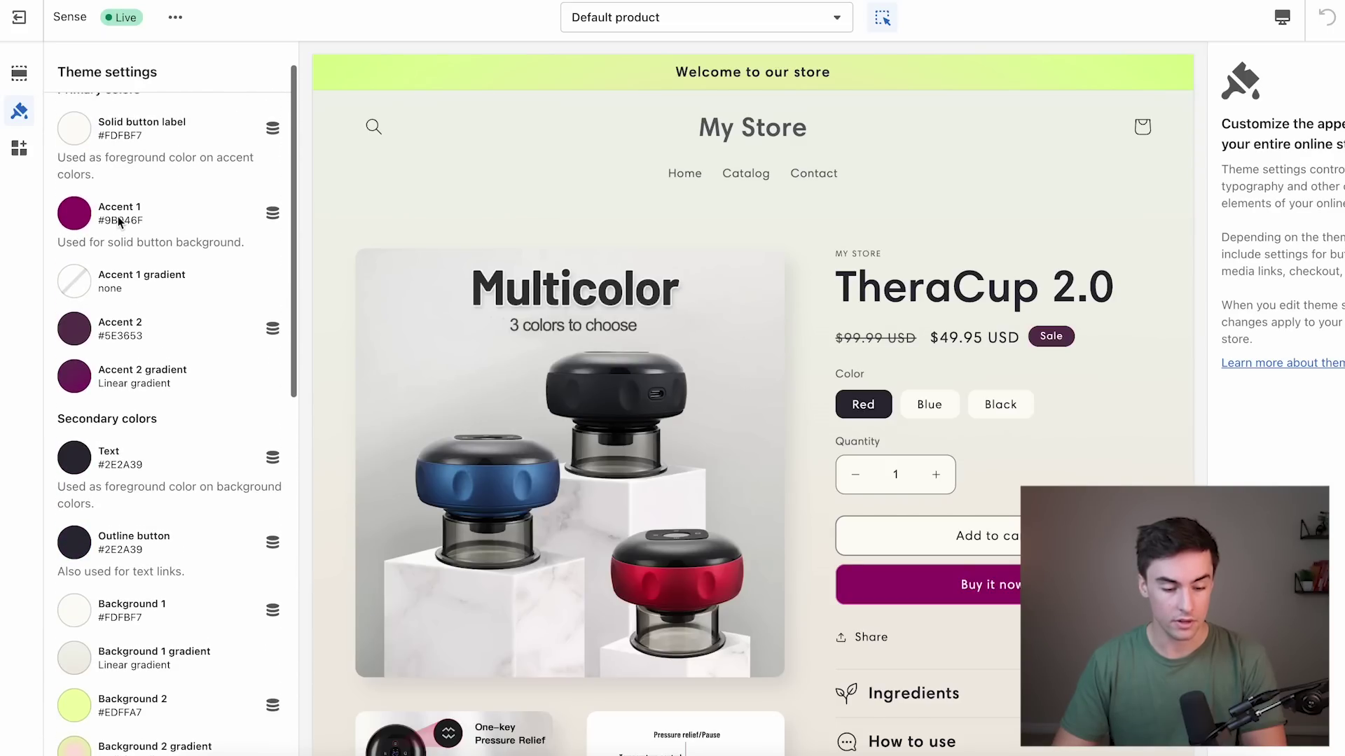
pyautogui.click(81, 145)
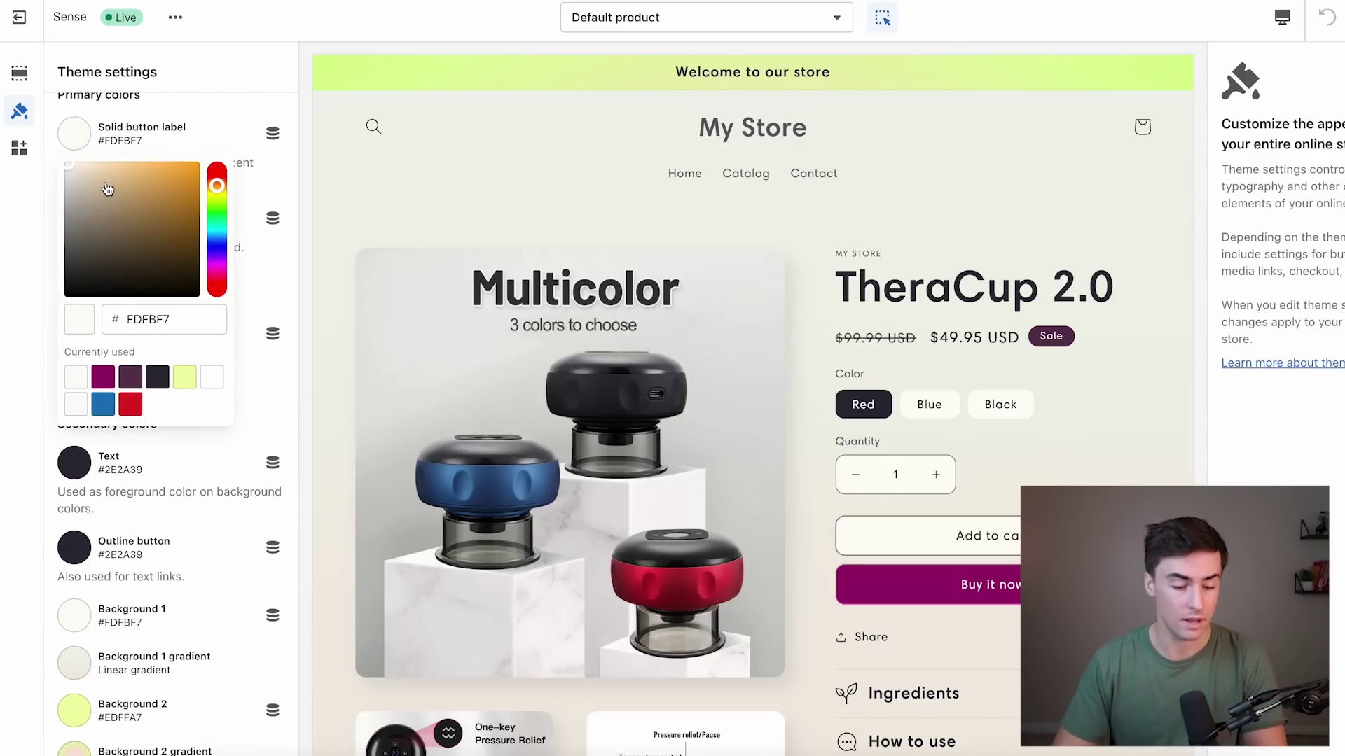
pyautogui.moveTo(105, 185); pyautogui.dragTo(2, 125)
pyautogui.click(2, 125)
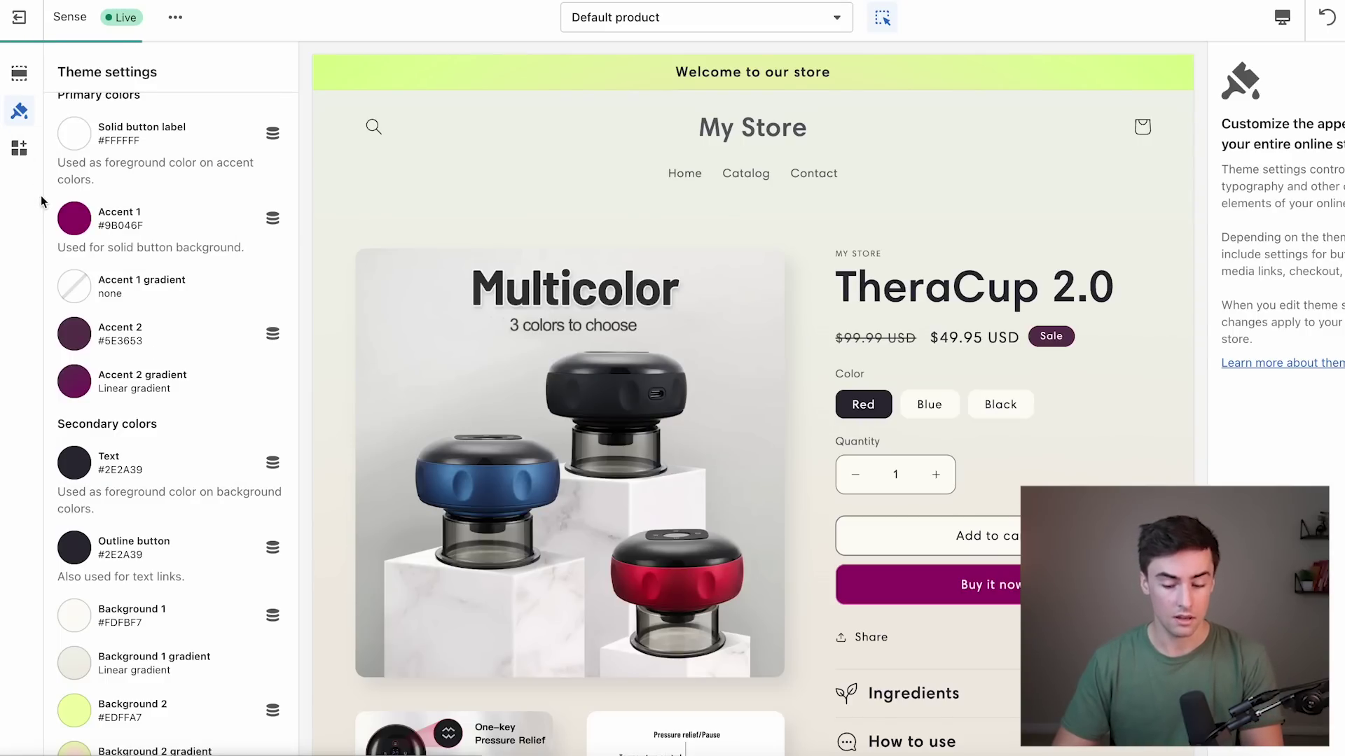
# Set the Background 1 colour to pure white #FFFFFF.
pyautogui.click(74, 662)
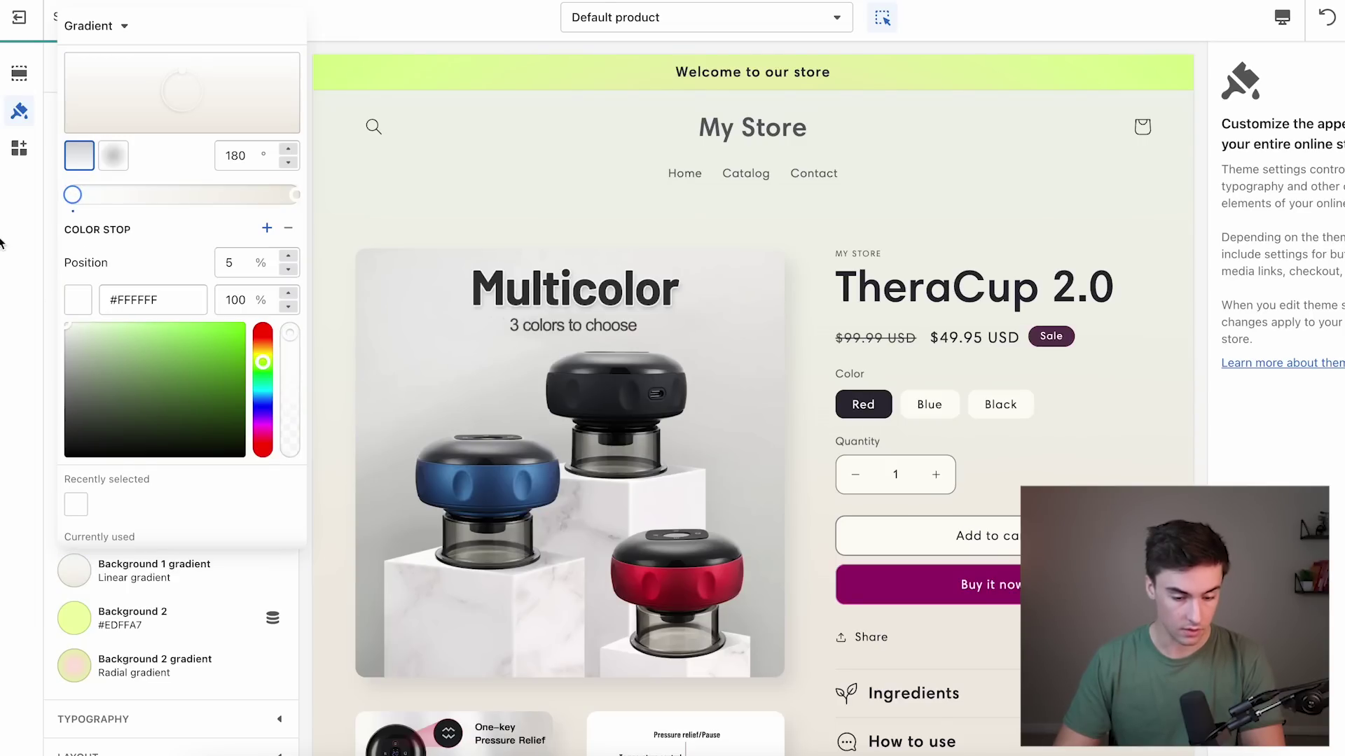
pyautogui.press('Escape')
pyautogui.click(73, 566)
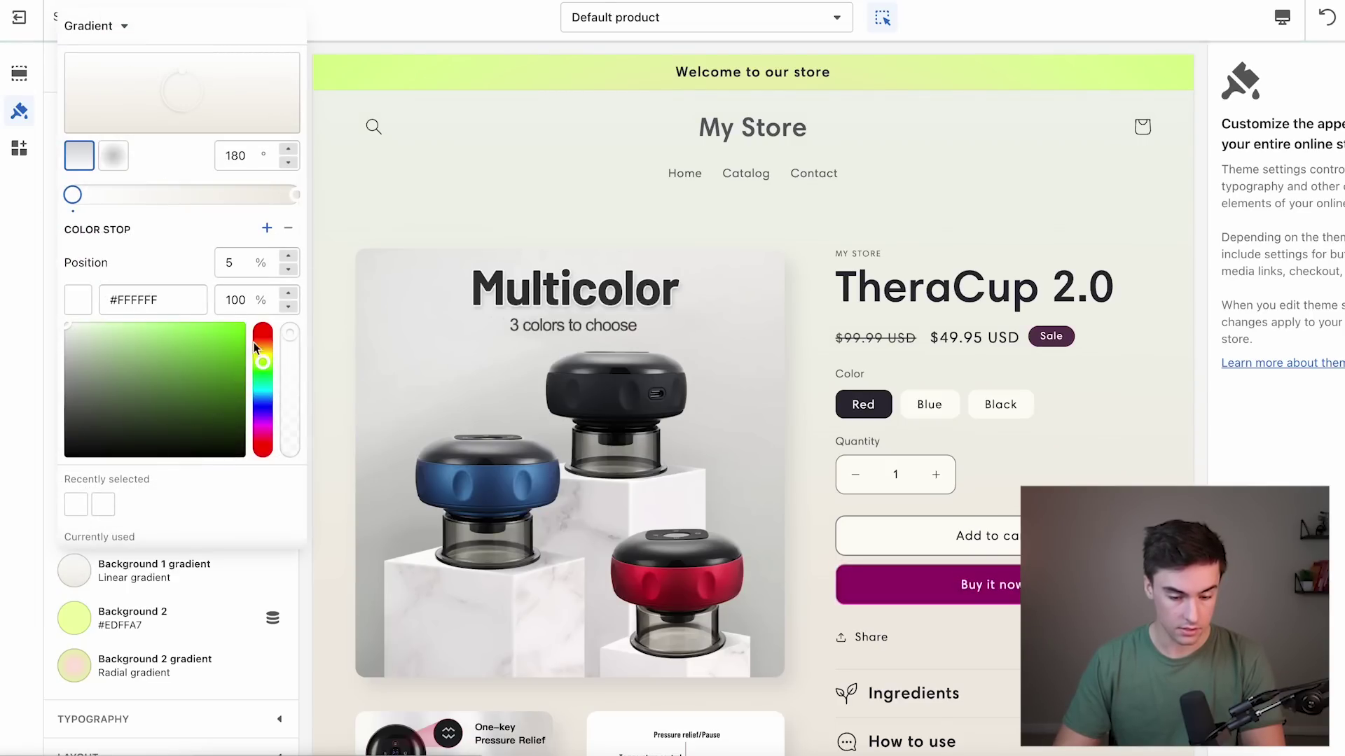
pyautogui.click(297, 196)
pyautogui.click(99, 336)
pyautogui.click(37, 293)
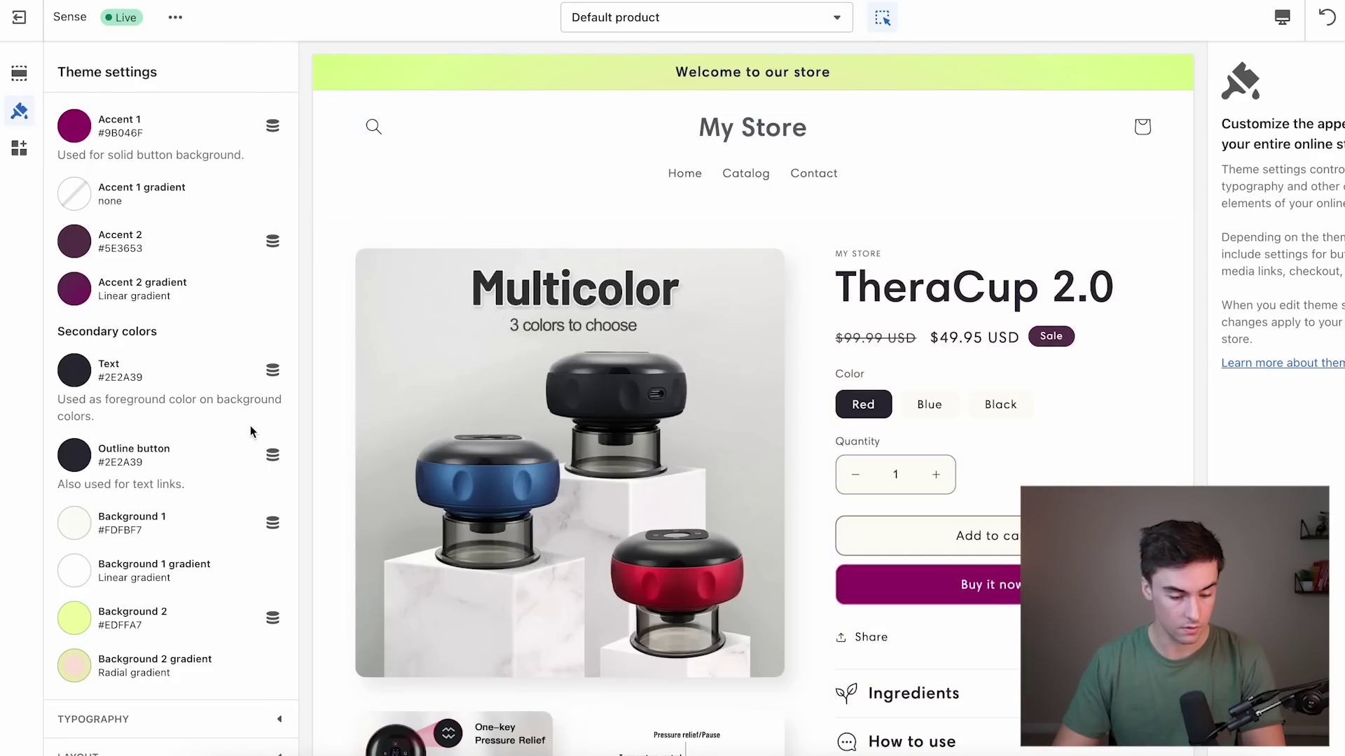
pyautogui.scroll(-1, 150, 485)
pyautogui.click(81, 473)
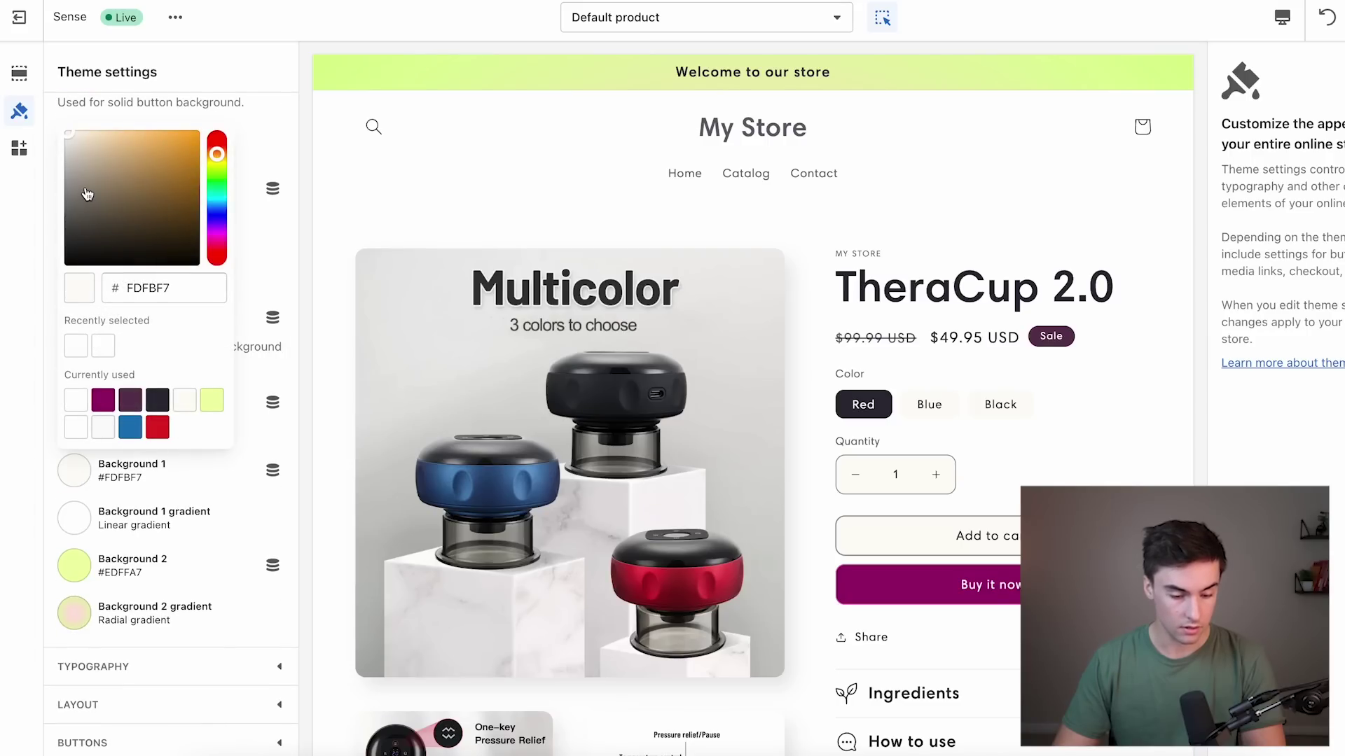
pyautogui.moveTo(89, 151); pyautogui.dragTo(64, 131)
pyautogui.click(39, 343)
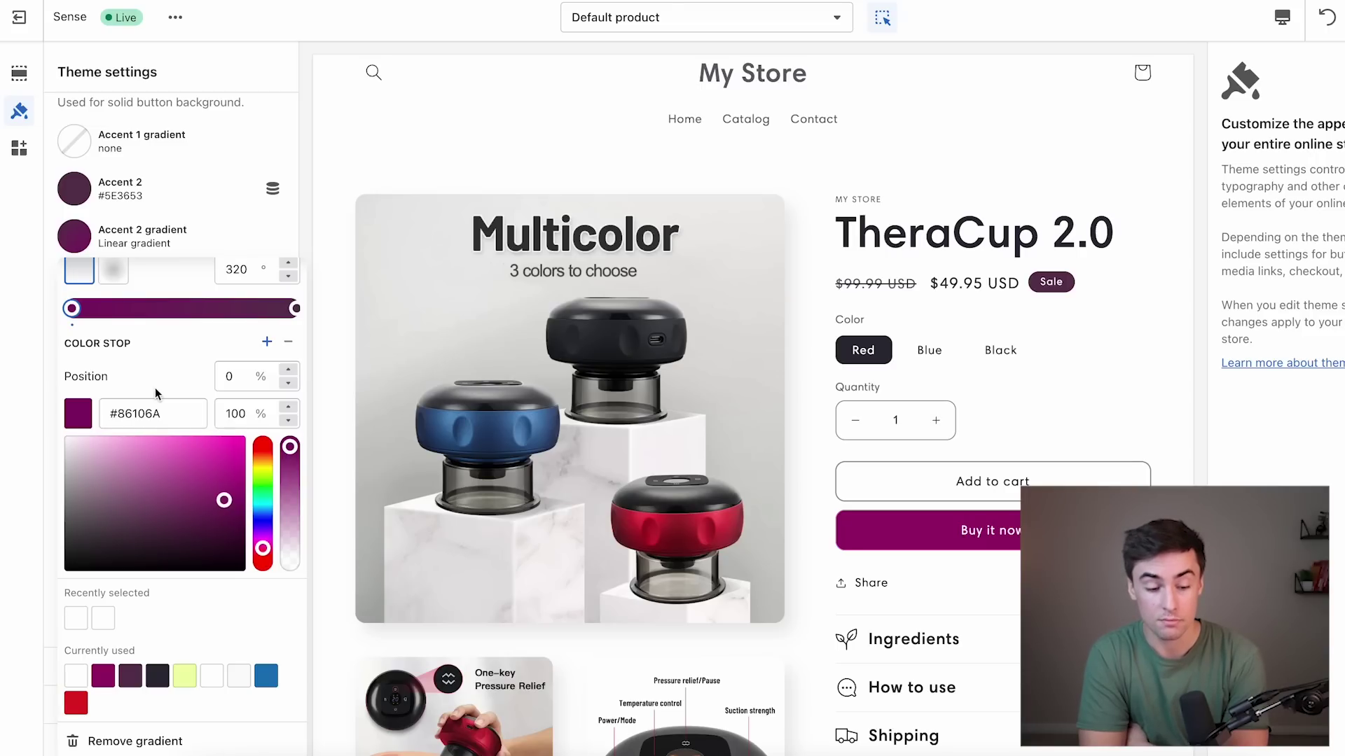
pyautogui.scroll(3, 154, 388)
# Set both Accent 1 and Accent 2 colours to blue #1878B9.
pyautogui.click(81, 265)
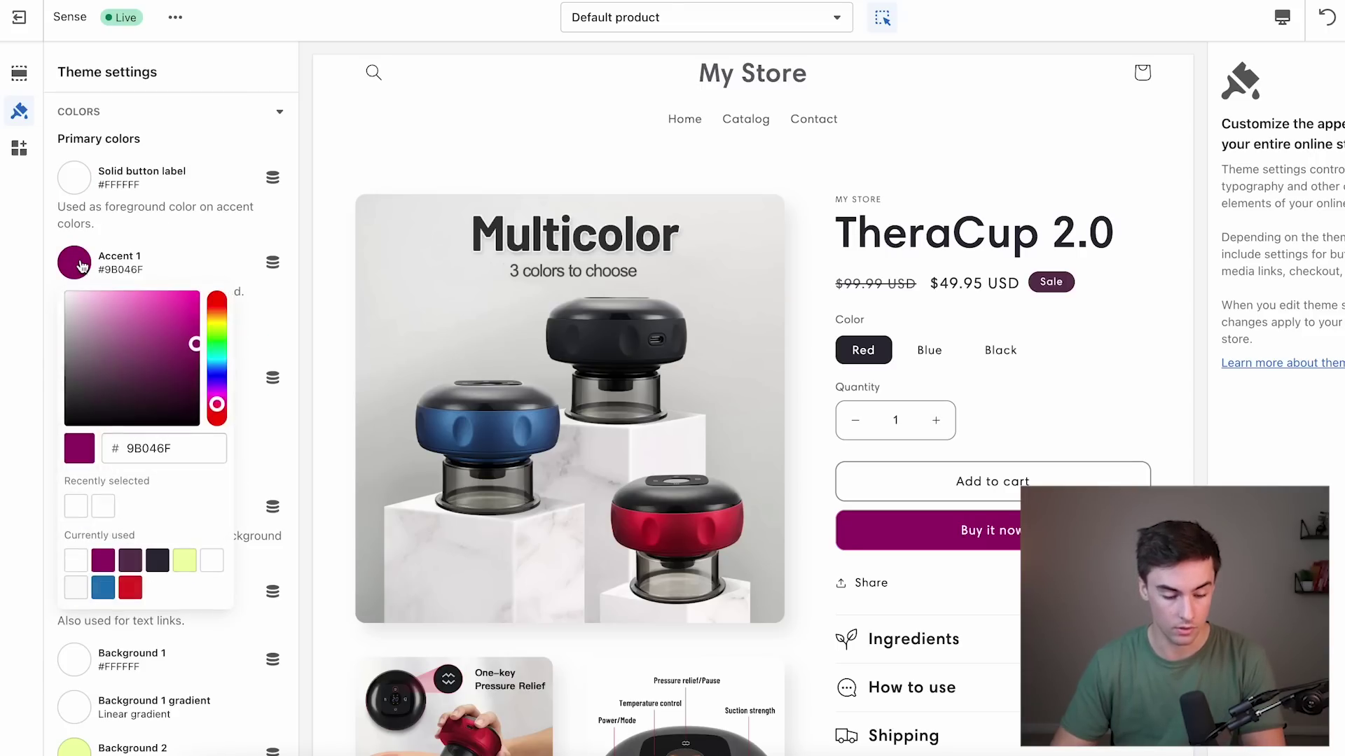
pyautogui.click(104, 588)
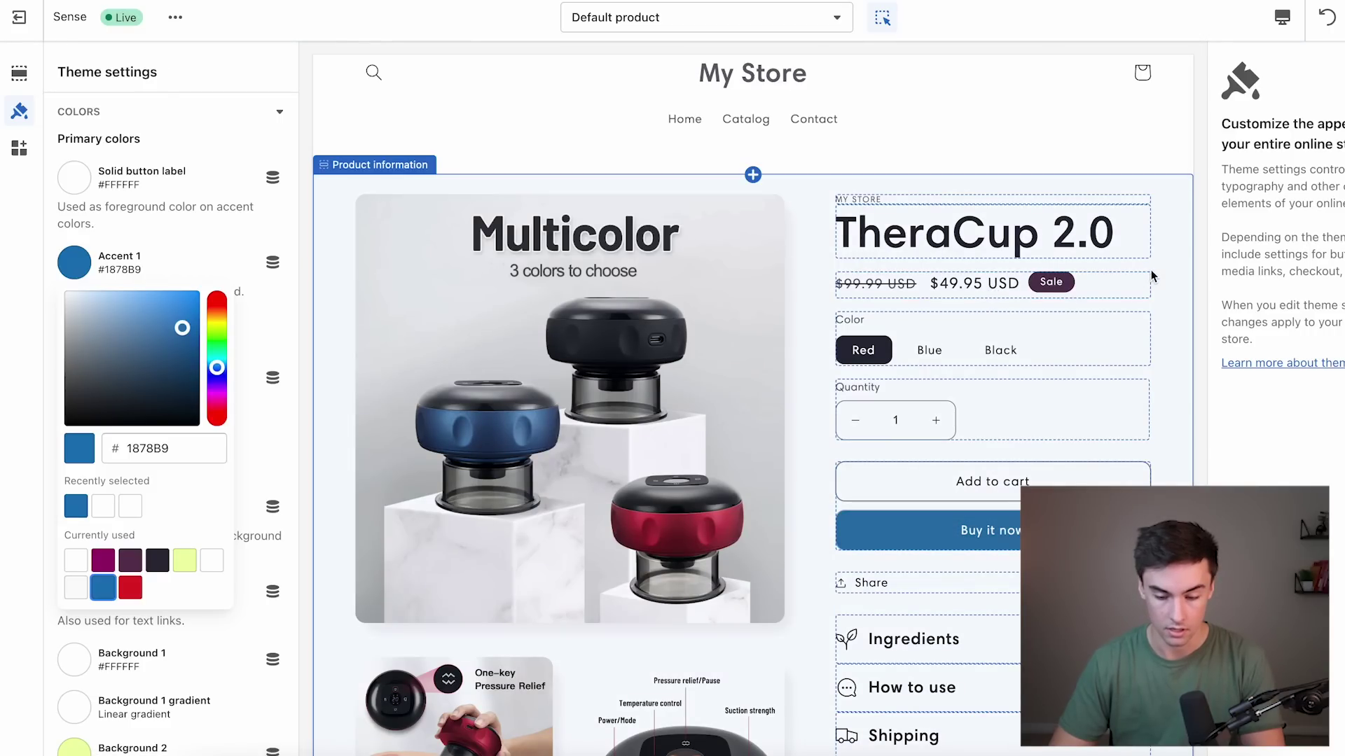
pyautogui.doubleClick(168, 449)
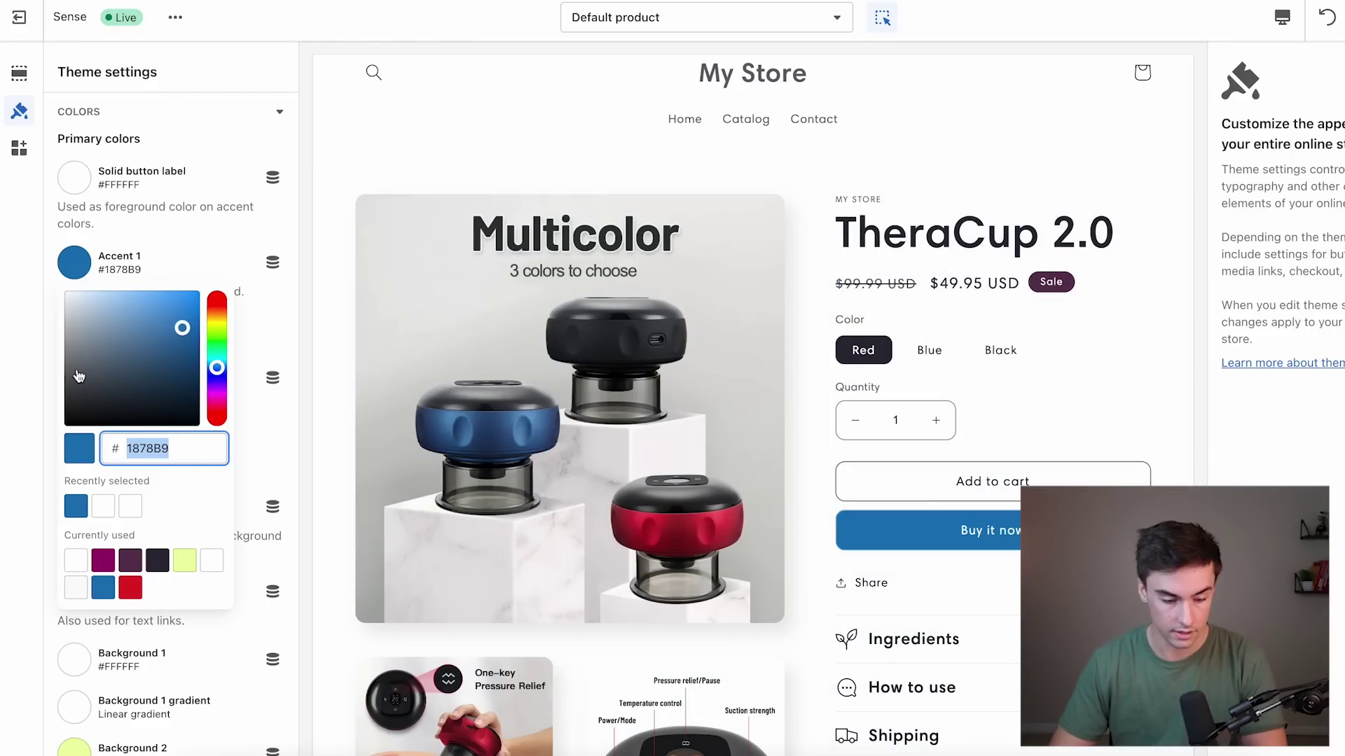
pyautogui.click(1050, 339)
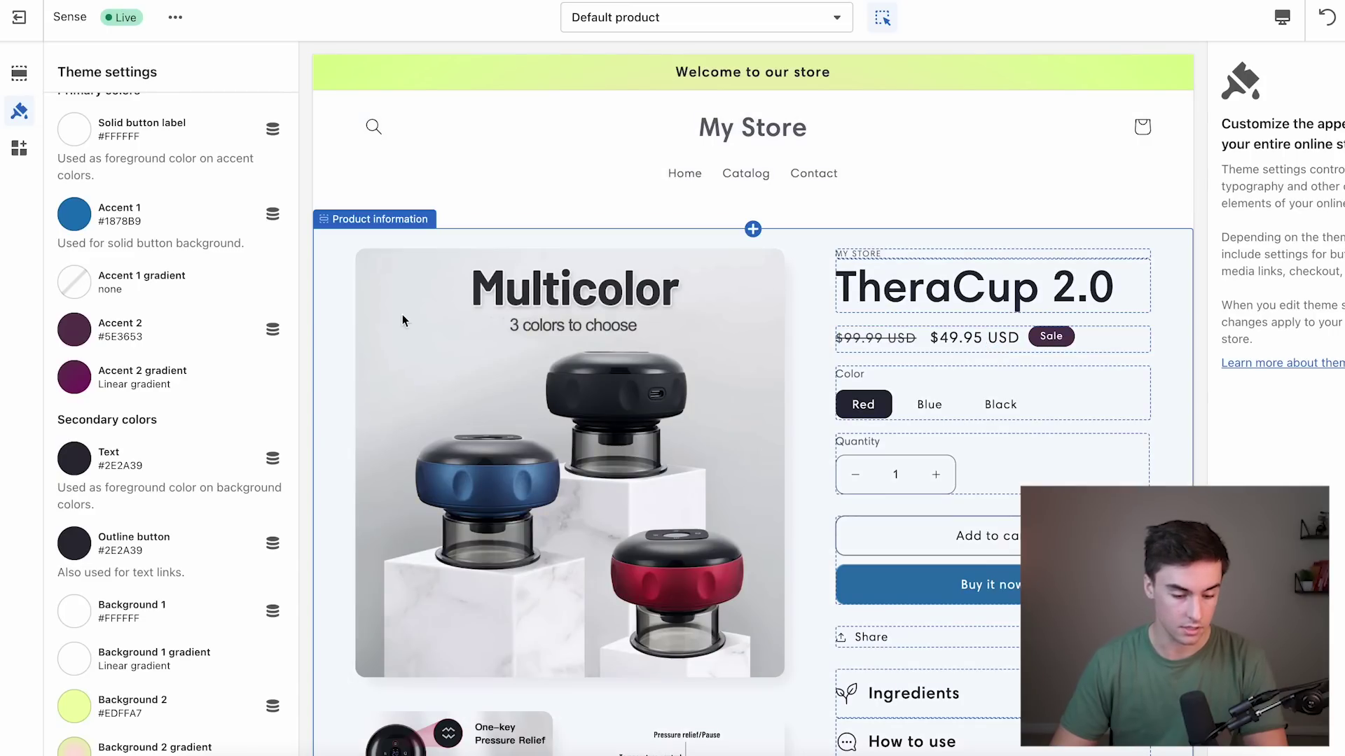
pyautogui.click(86, 340)
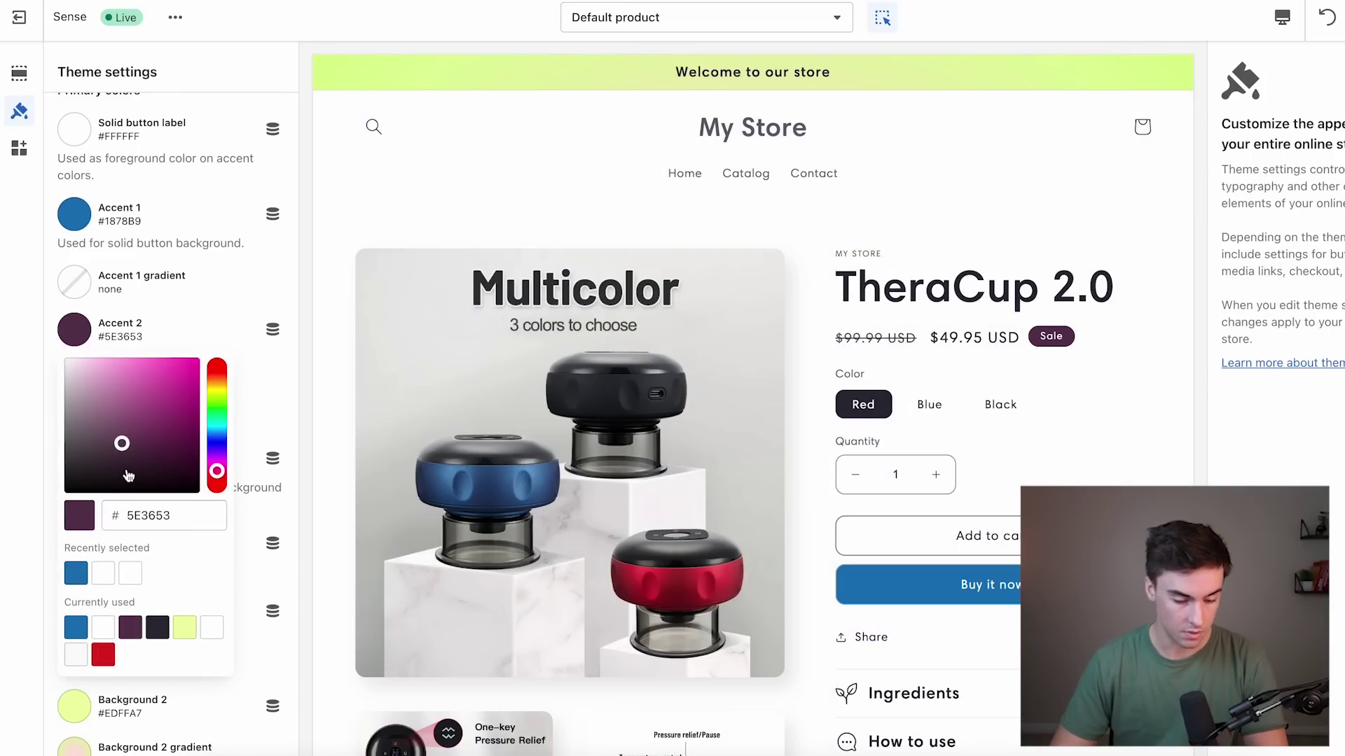
pyautogui.click(76, 573)
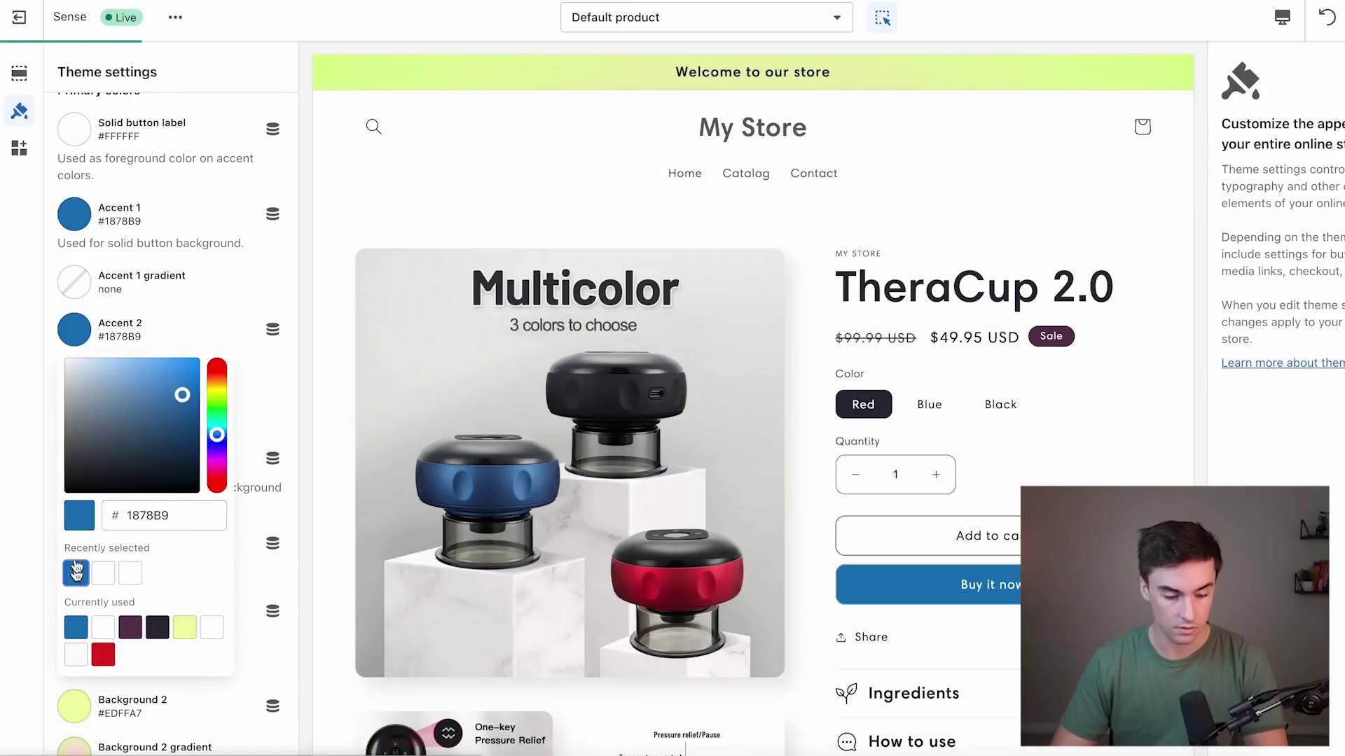
pyautogui.click(41, 286)
# Turn the Background 2 gradient's end, middle and left stops blue.
pyautogui.scroll(-3, 83, 490)
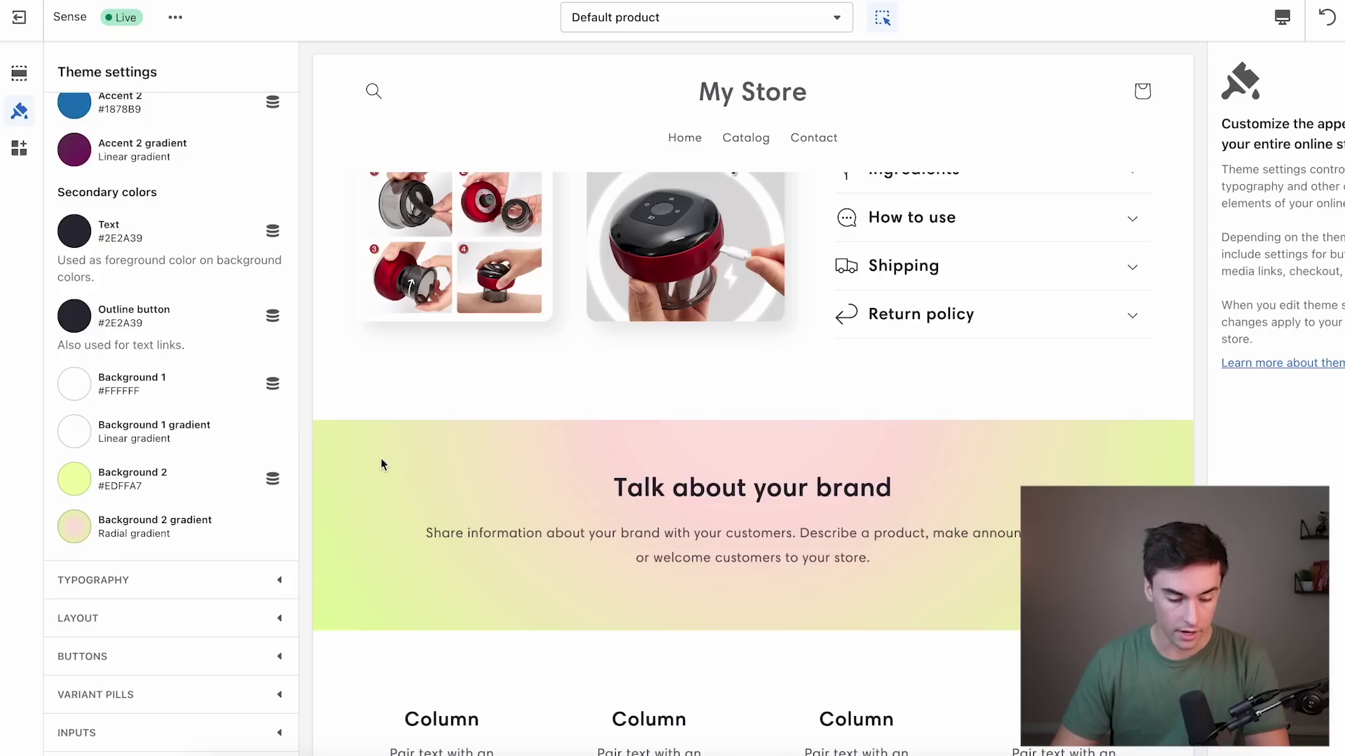
pyautogui.click(74, 530)
pyautogui.scroll(-2, 152, 490)
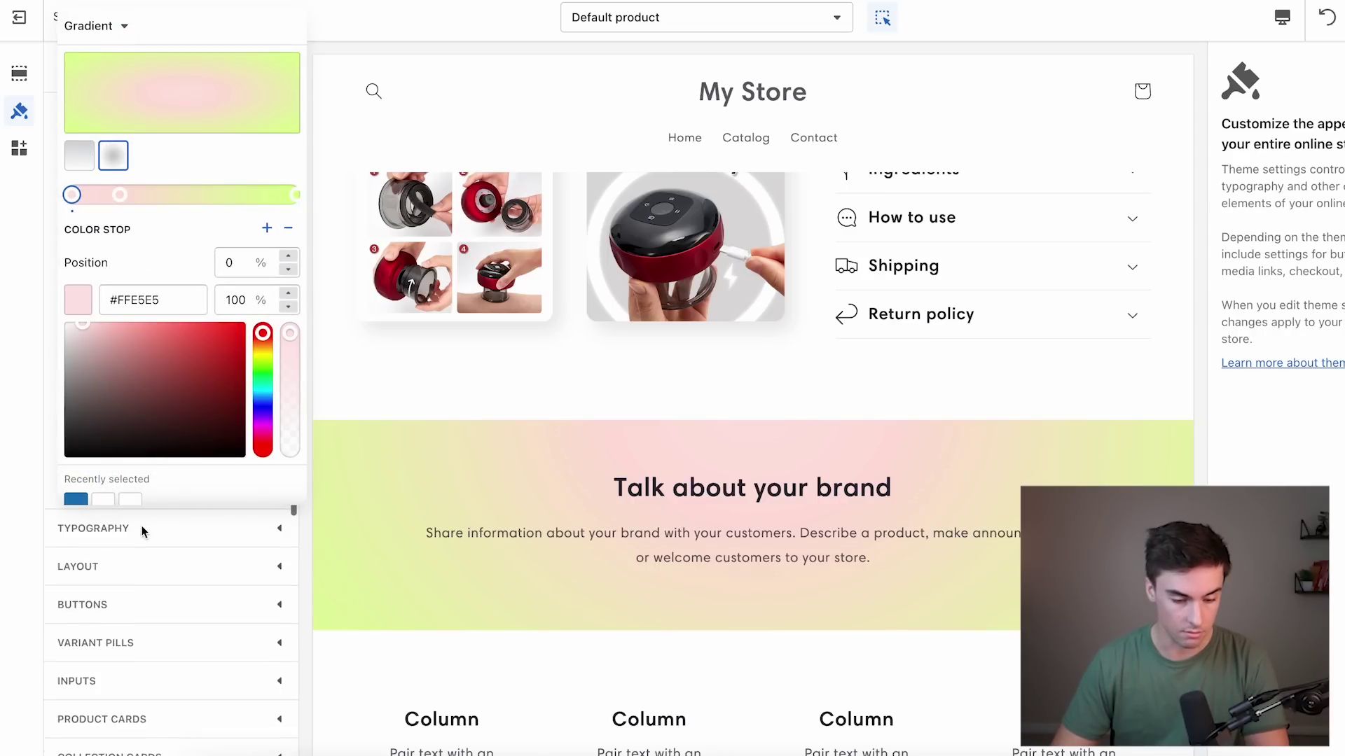
pyautogui.scroll(-2, 151, 482)
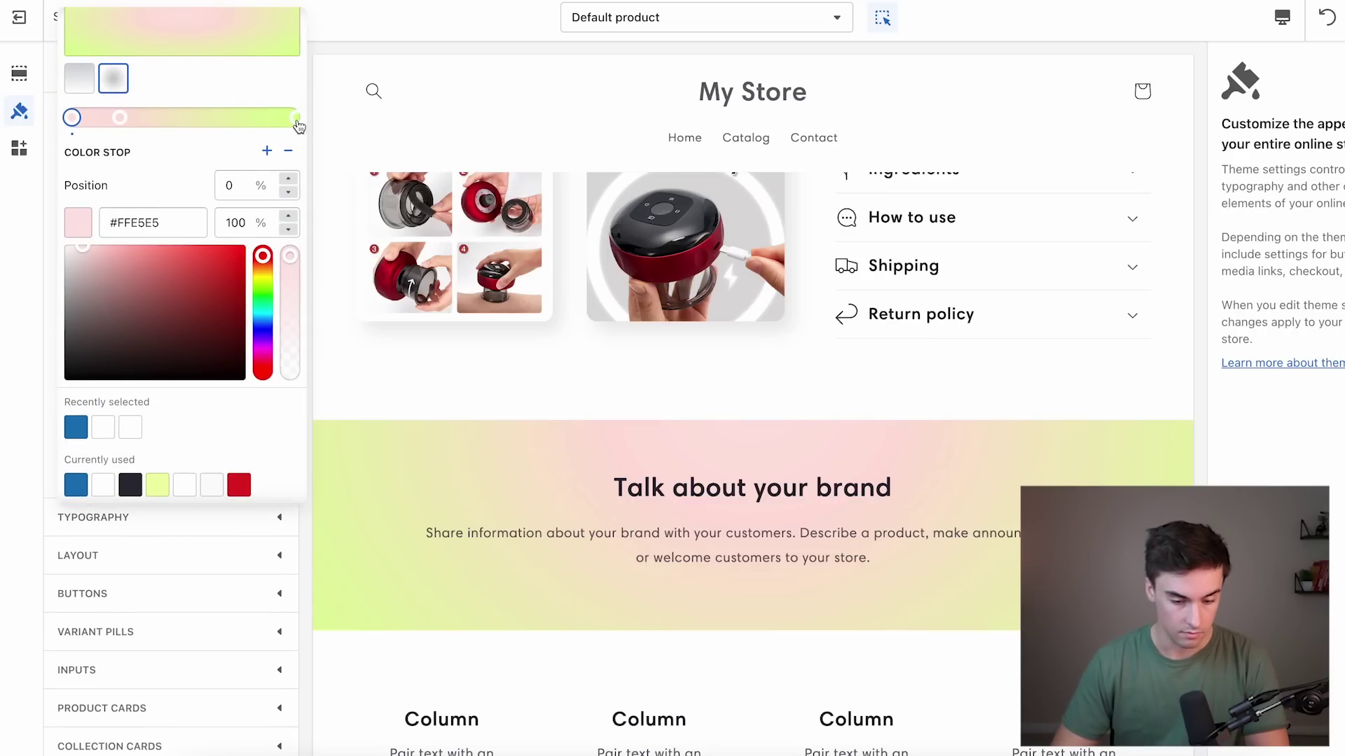
pyautogui.click(294, 119)
pyautogui.click(75, 427)
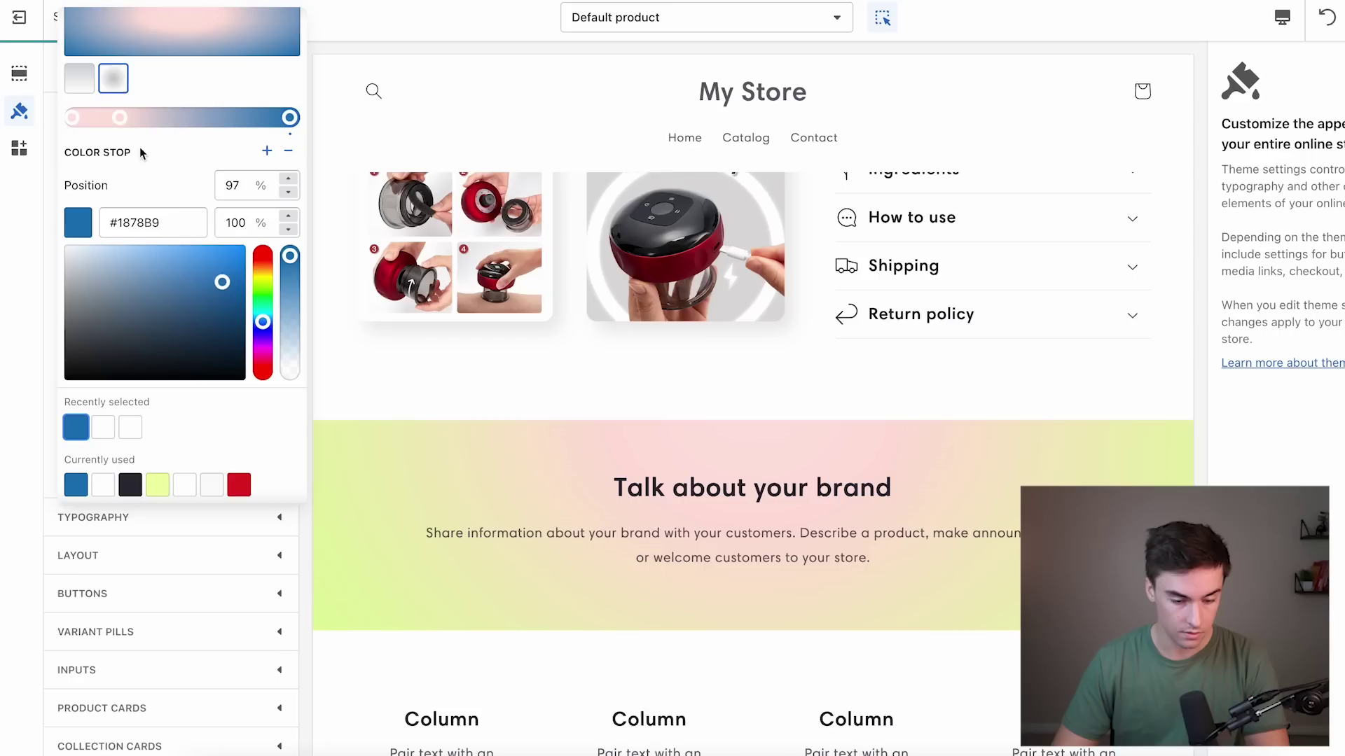
pyautogui.click(120, 117)
pyautogui.click(76, 427)
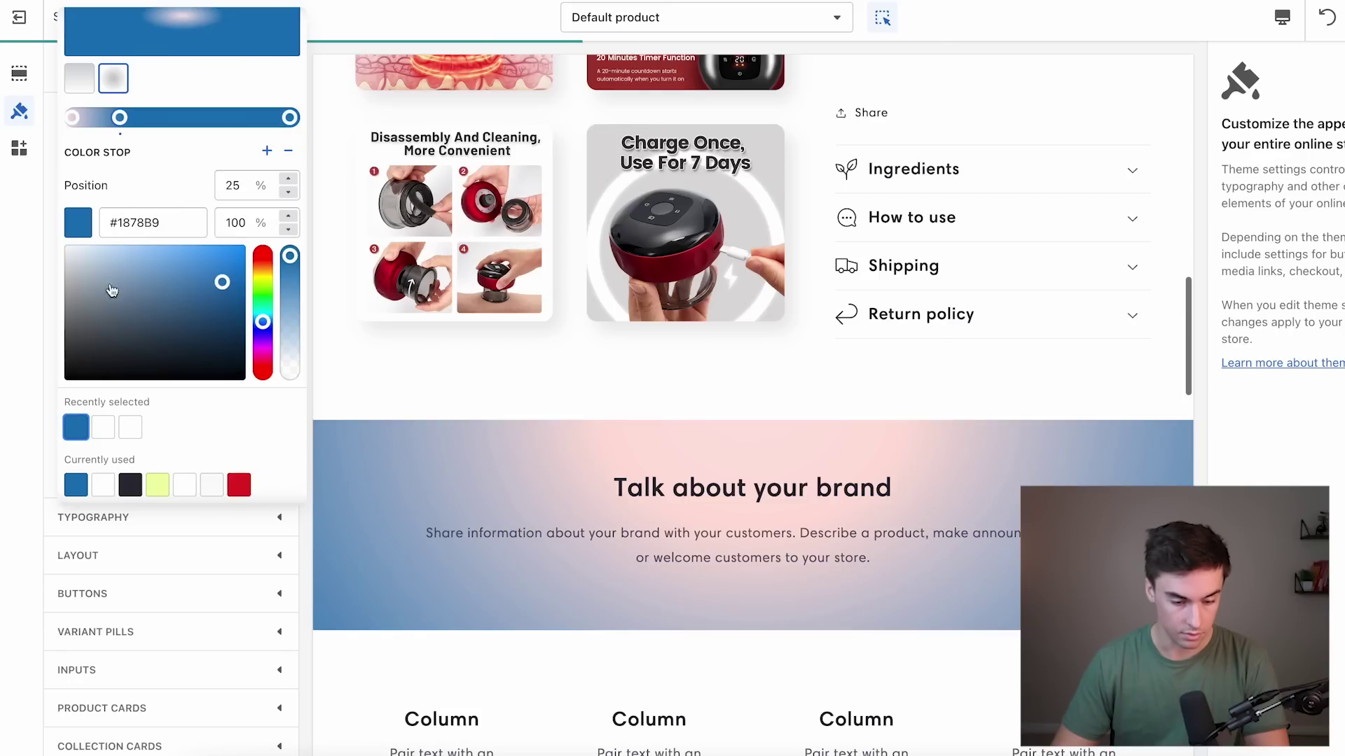
pyautogui.click(72, 117)
pyautogui.click(81, 261)
pyautogui.click(42, 216)
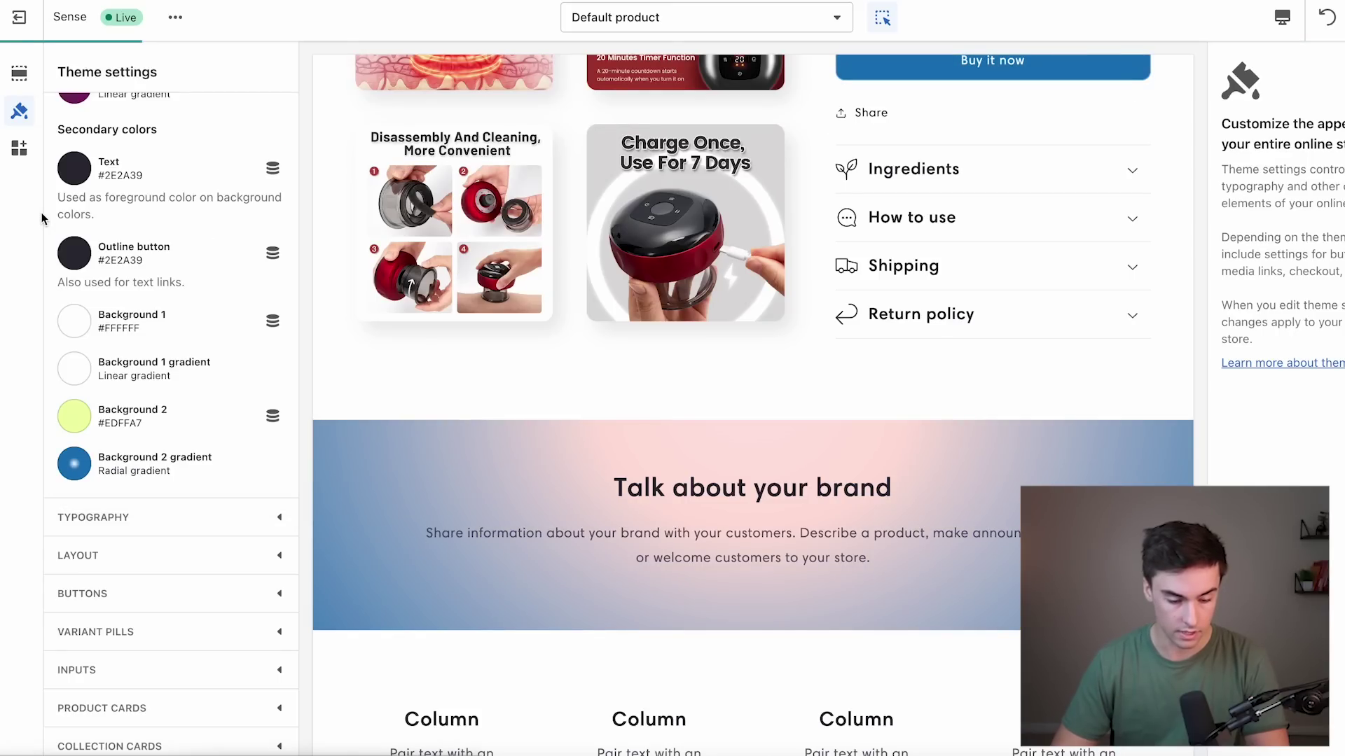
# Lighten the Background 2 middle stop to #95D4FF and move it to 39%.
pyautogui.click(74, 464)
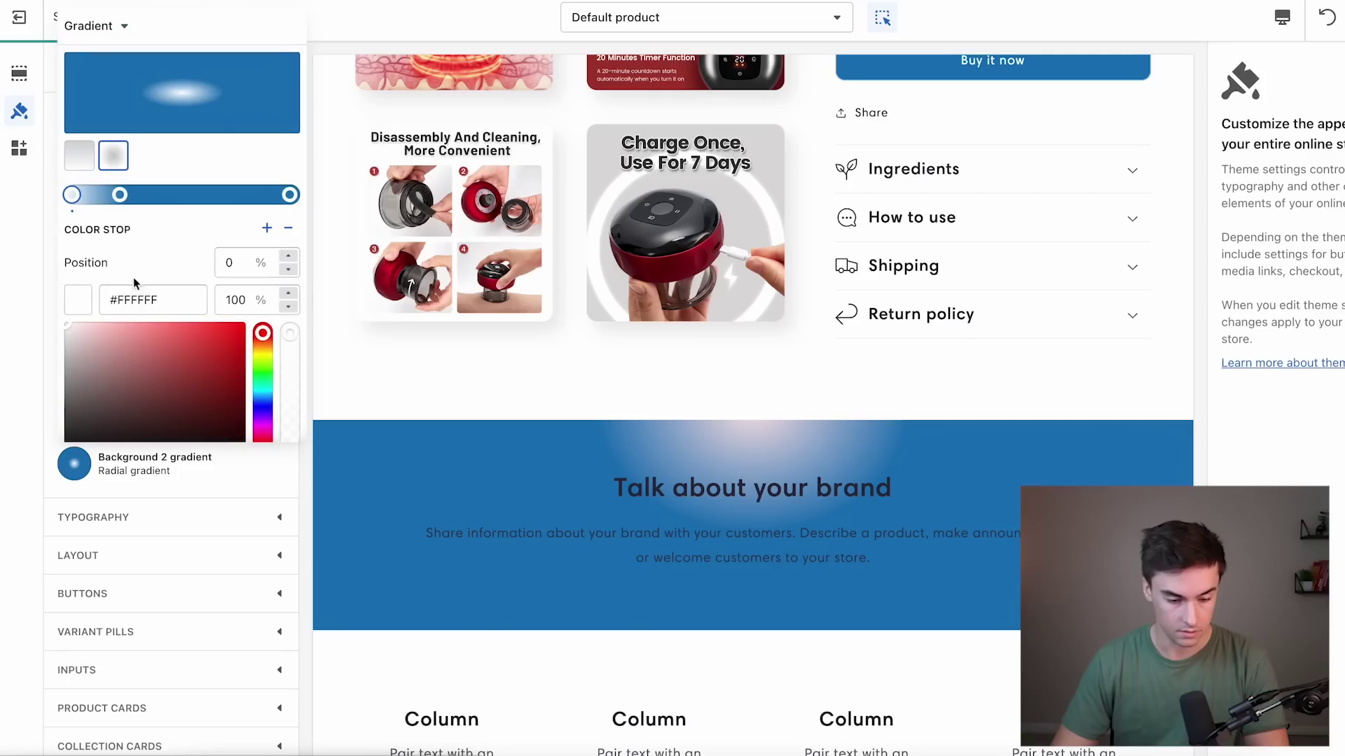
pyautogui.click(119, 196)
pyautogui.moveTo(138, 350); pyautogui.dragTo(140, 313)
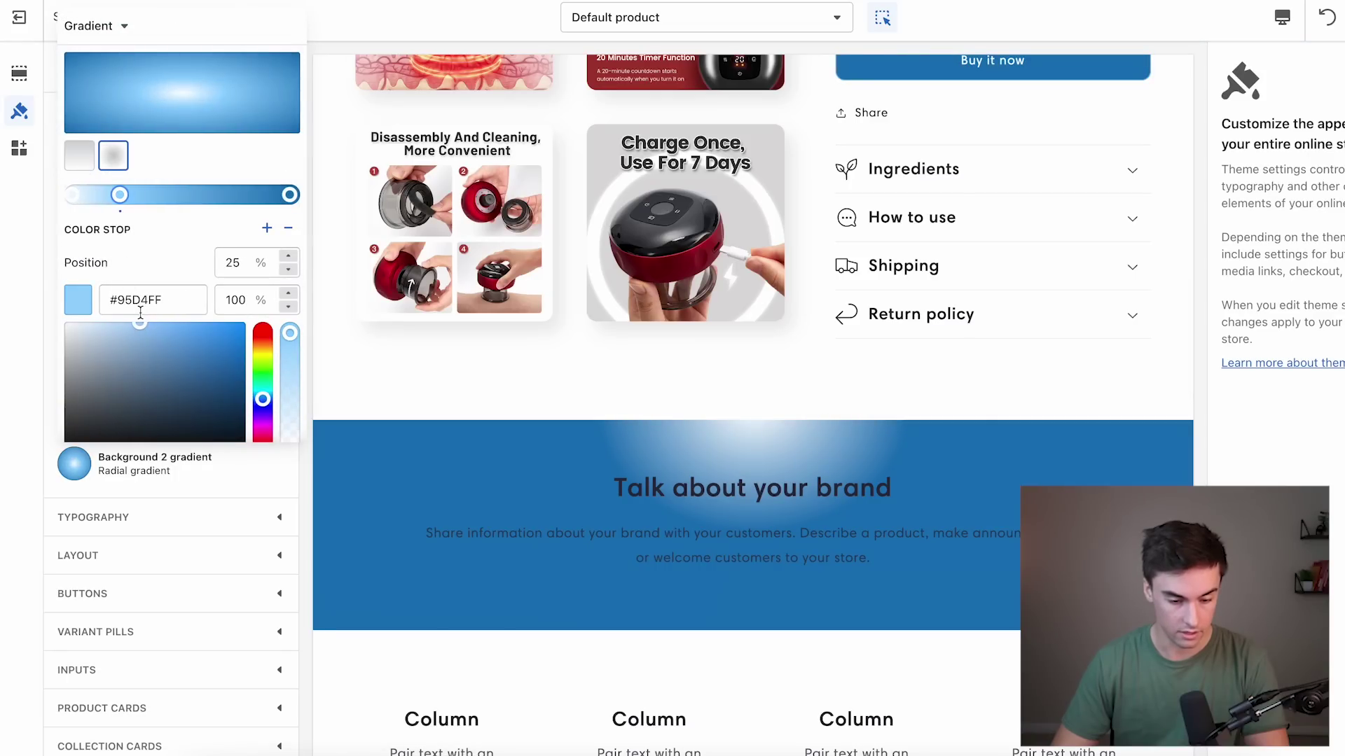
pyautogui.moveTo(117, 201); pyautogui.dragTo(152, 196)
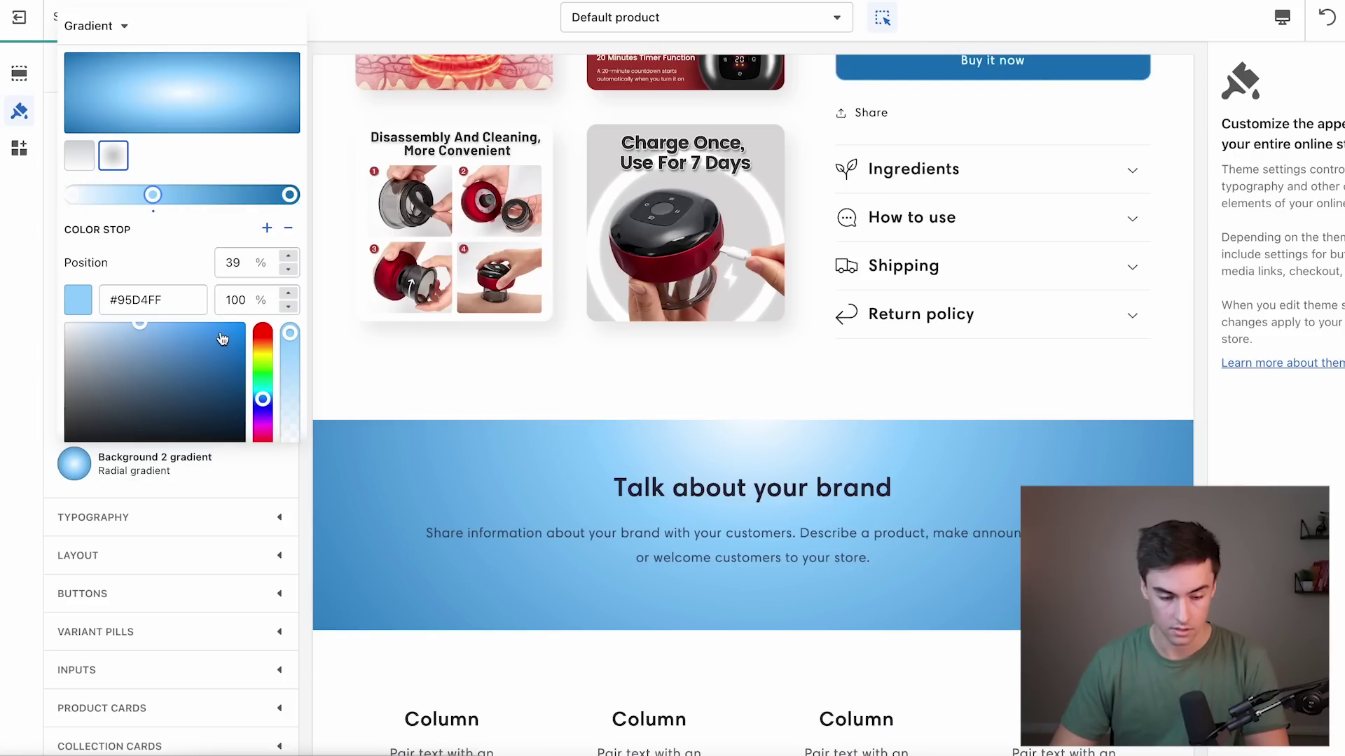
pyautogui.click(435, 363)
pyautogui.scroll(8, 384, 421)
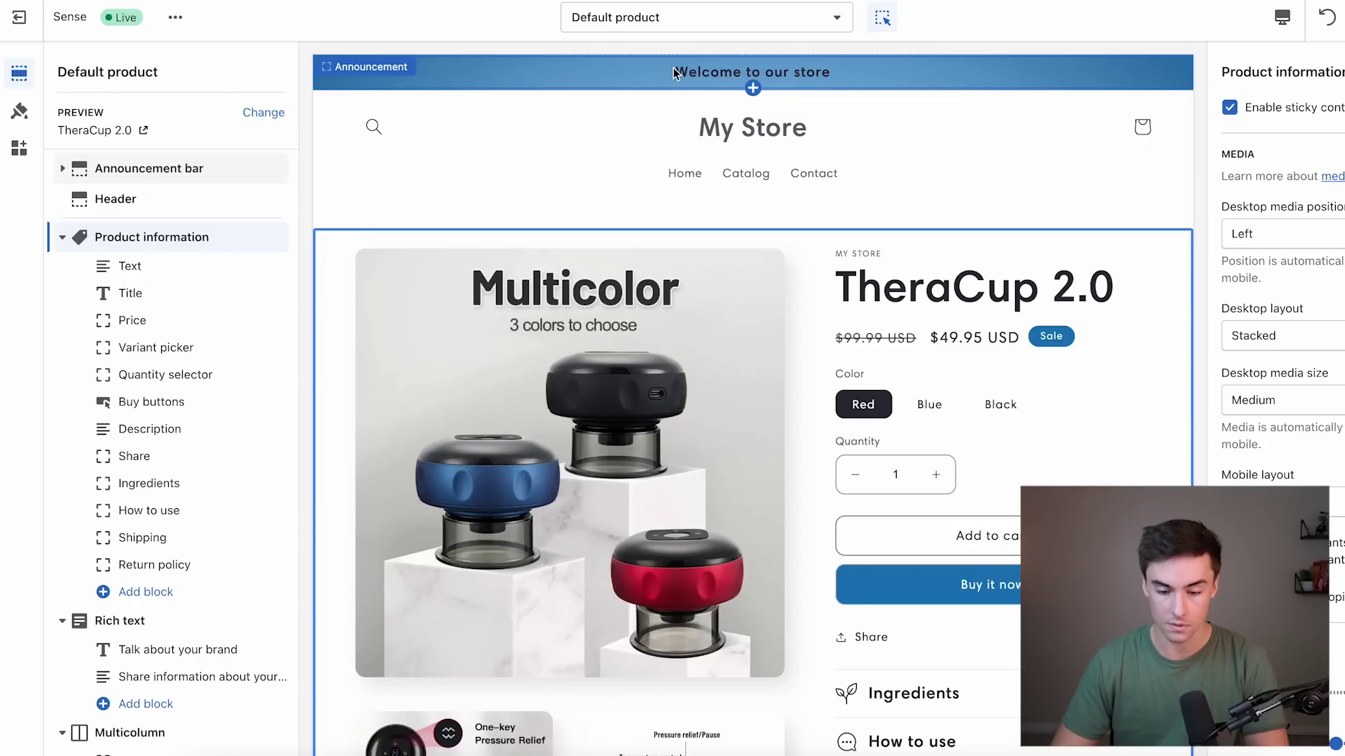
# Set the theme's Background 2 colour to dark blue #1878B9.
pyautogui.scroll(-2, 931, 210)
pyautogui.click(19, 111)
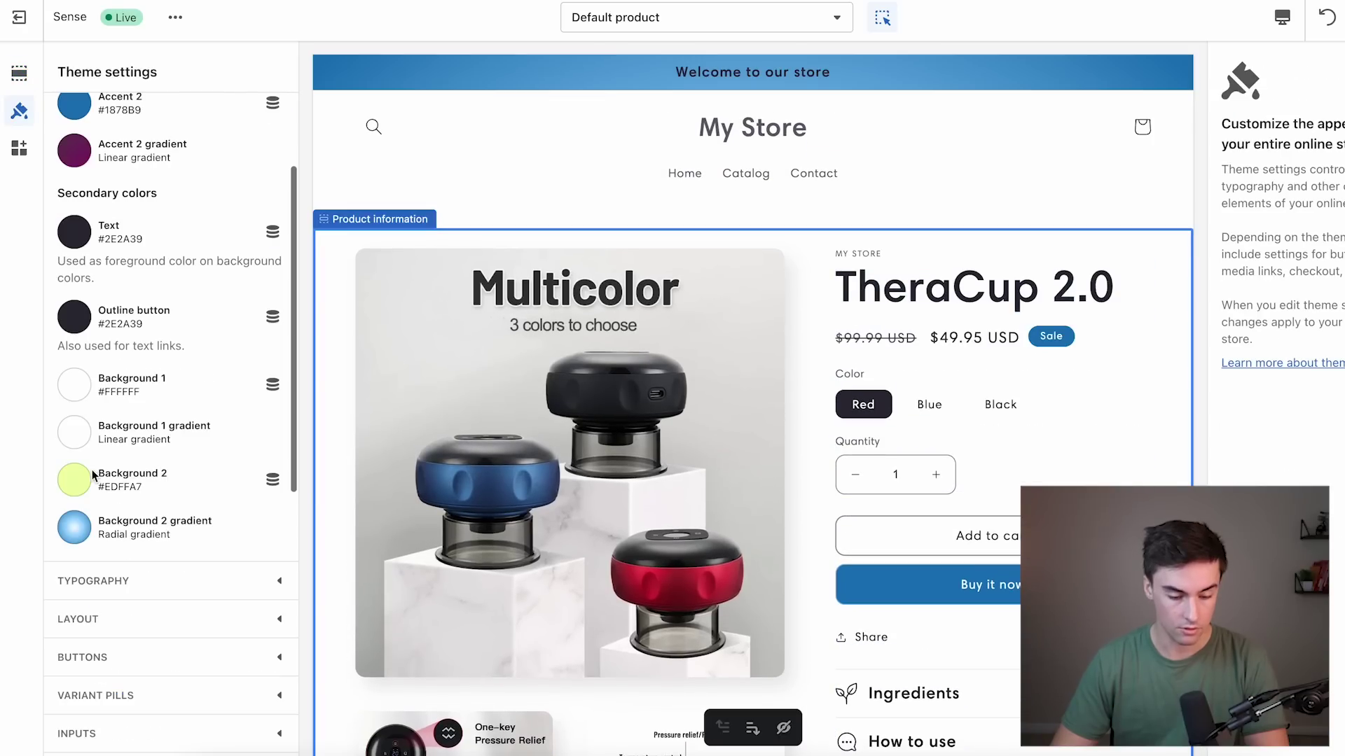
pyautogui.click(76, 481)
pyautogui.click(104, 357)
pyautogui.click(691, 175)
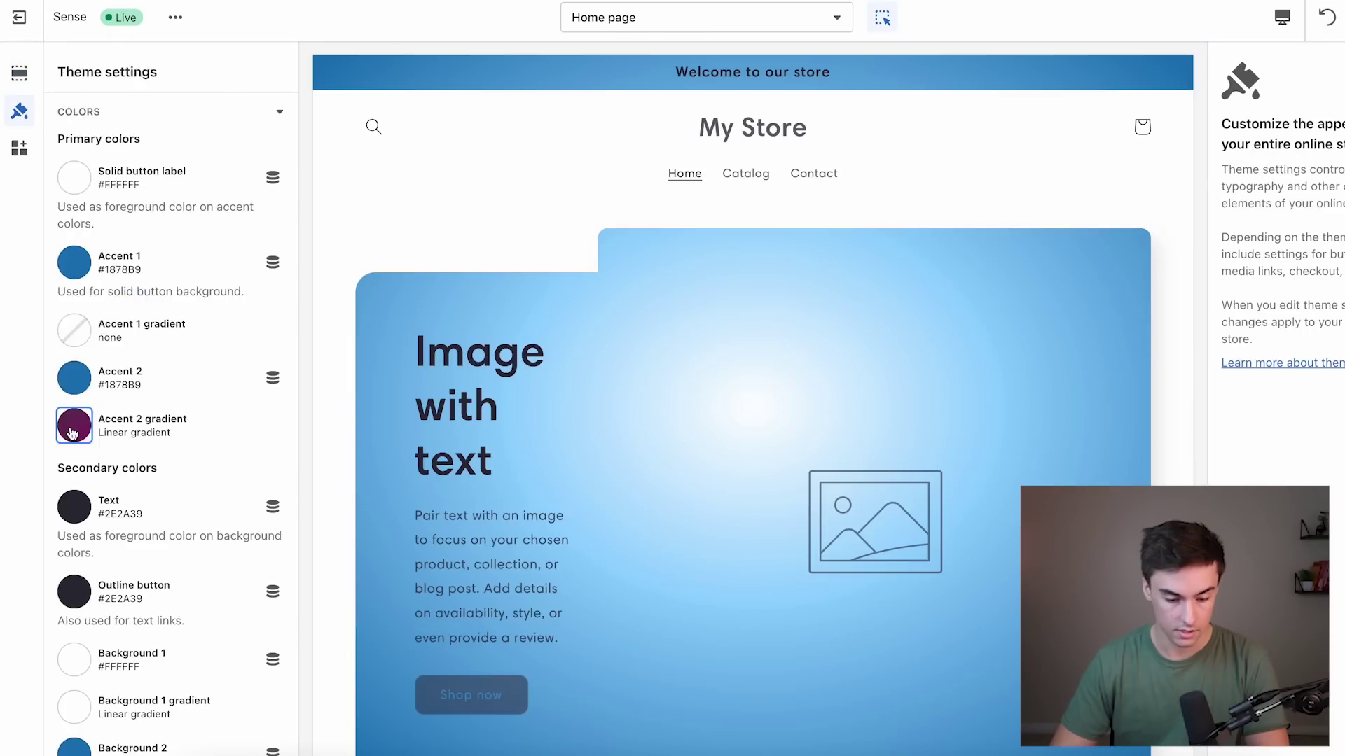
# Recolour the Accent 2 gradient with a dark blue left stop and a light blue right stop.
pyautogui.click(85, 423)
pyautogui.scroll(-2, 83, 386)
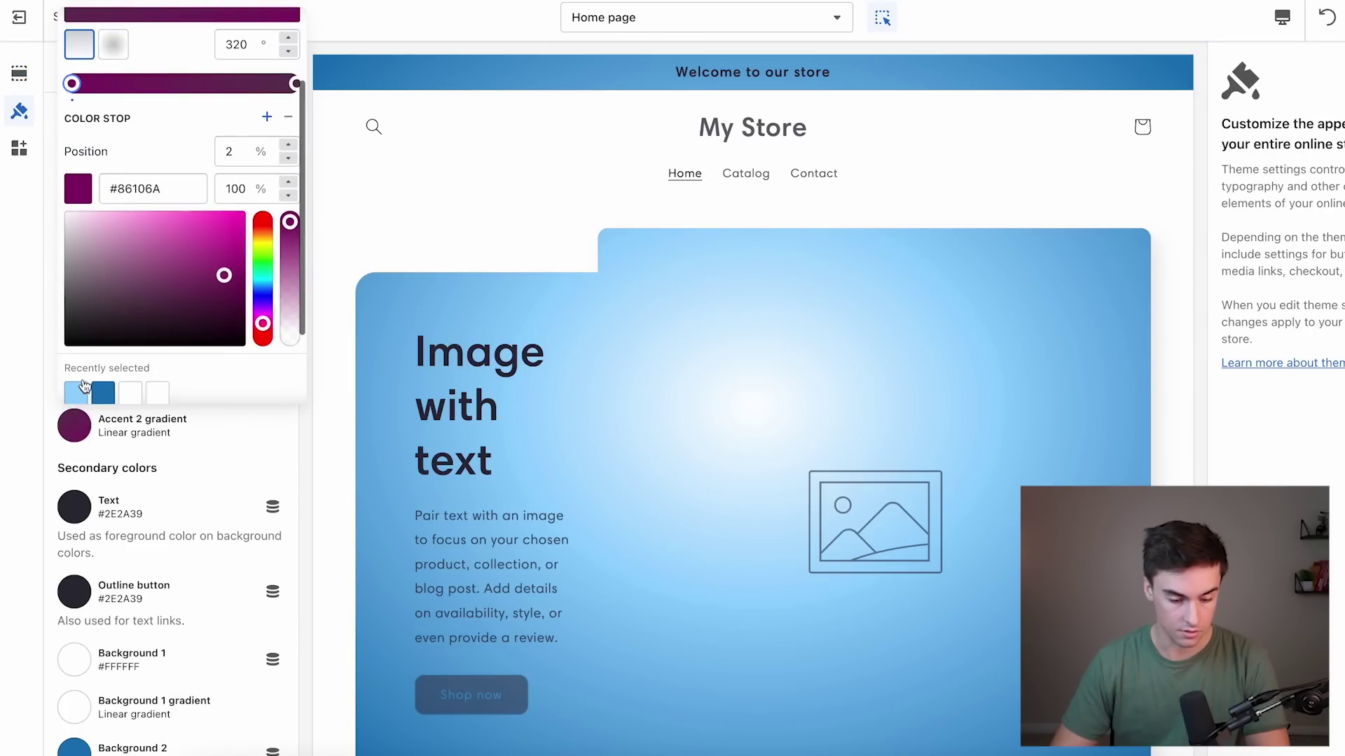
pyautogui.click(102, 395)
pyautogui.click(292, 83)
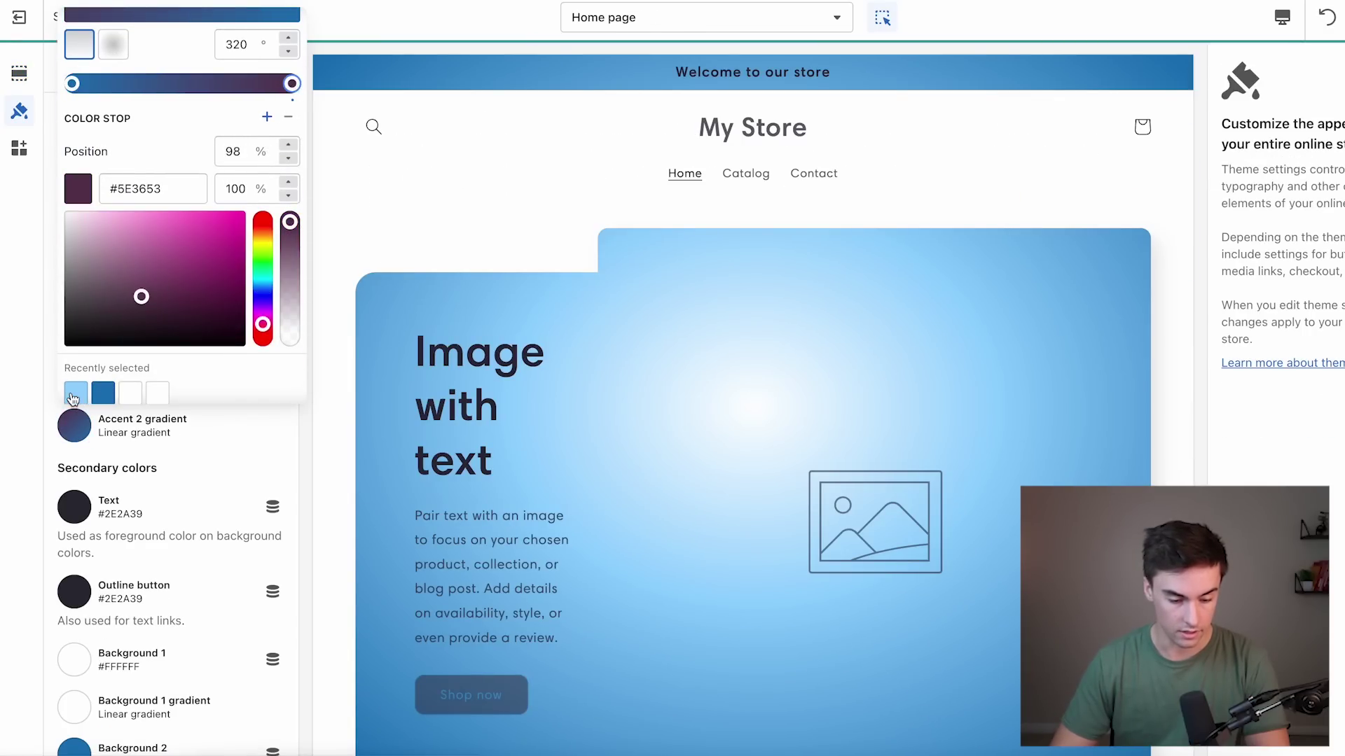
pyautogui.click(75, 393)
# Set both the Text and Outline button colours to black #000000.
pyautogui.scroll(-2, 70, 386)
pyautogui.click(77, 393)
pyautogui.moveTo(115, 177); pyautogui.dragTo(66, 207)
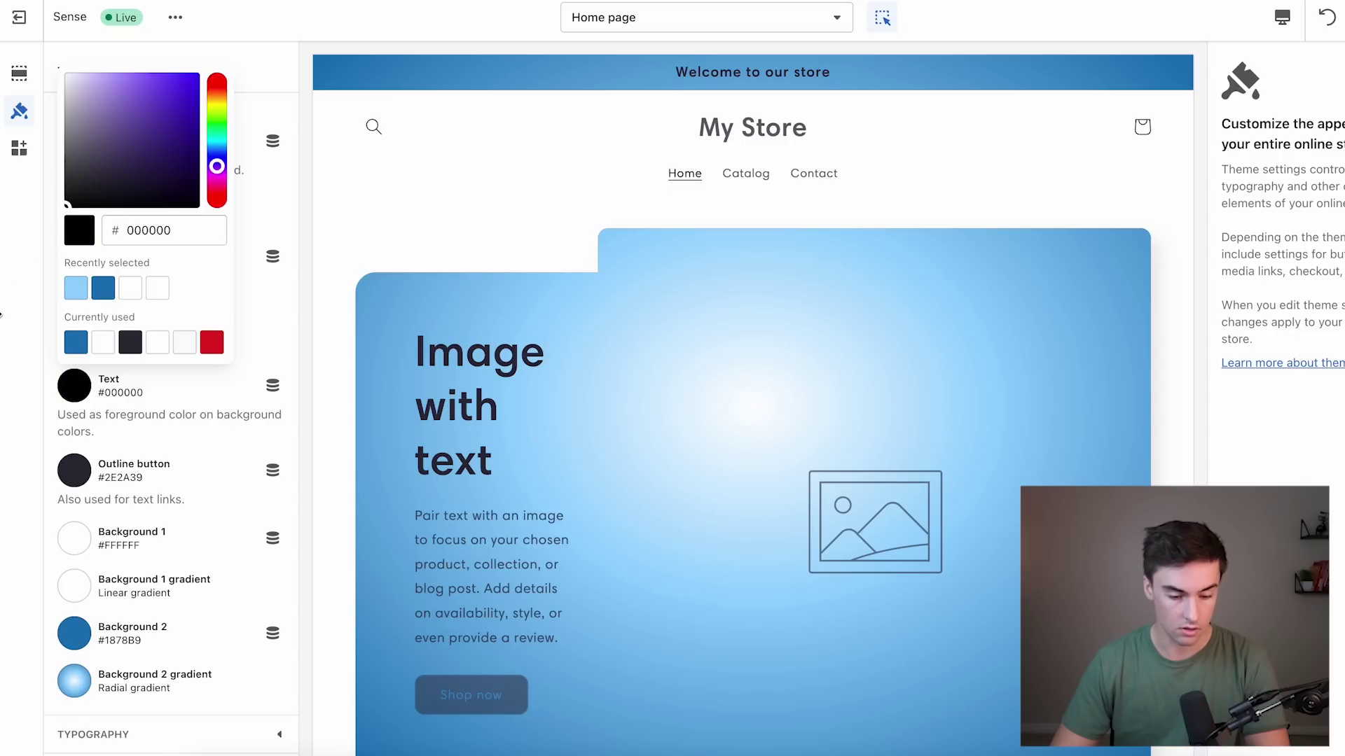
pyautogui.click(36, 335)
pyautogui.click(76, 462)
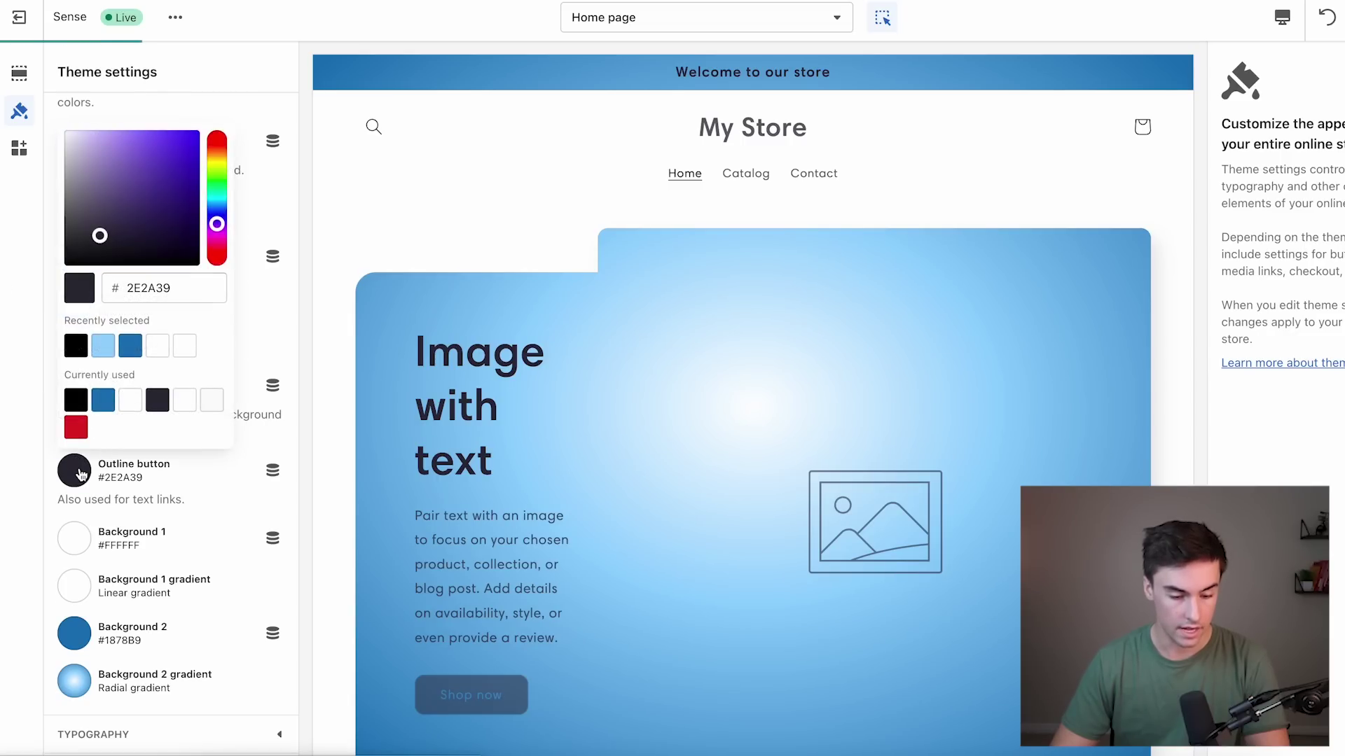
pyautogui.click(74, 345)
pyautogui.click(41, 330)
pyautogui.click(486, 145)
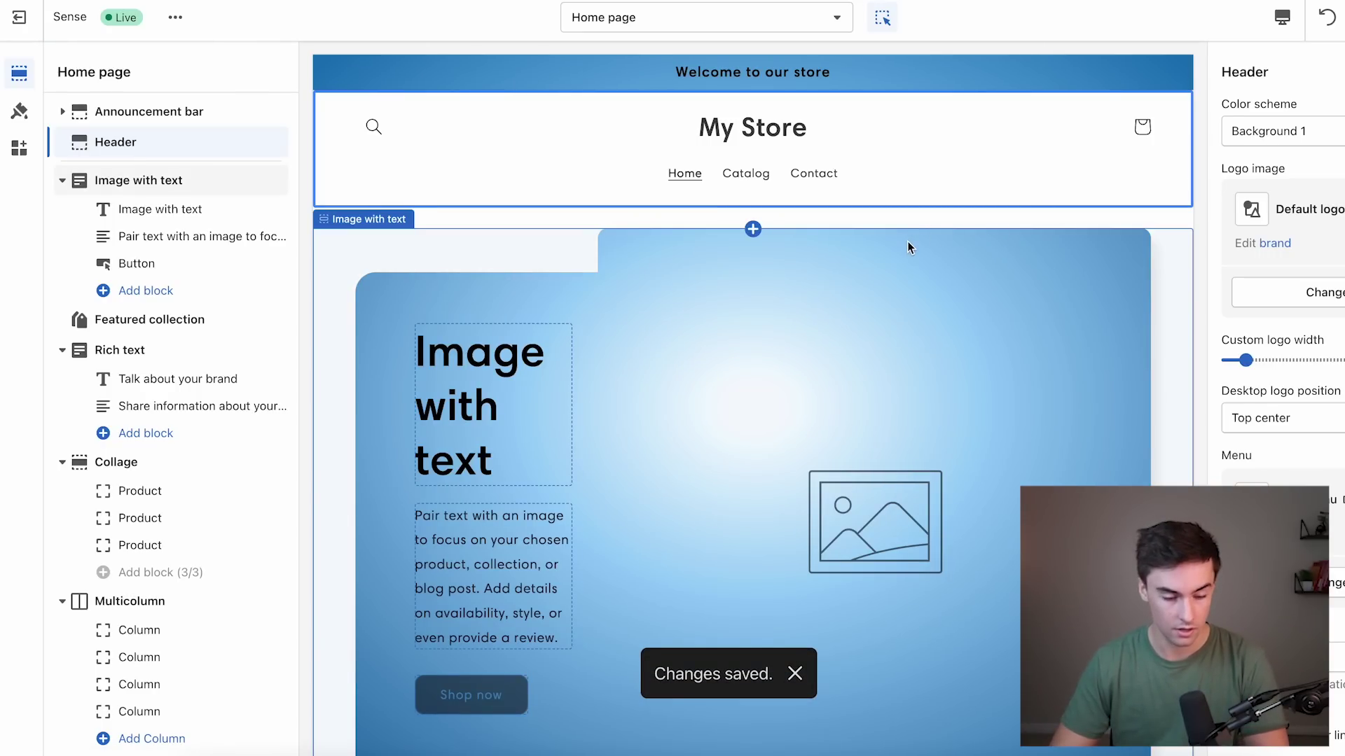
# On the TheraCup 2.0 product template, remove the Buy it now checkout button from the buy buttons.
pyautogui.click(745, 173)
pyautogui.scroll(-10, 714, 352)
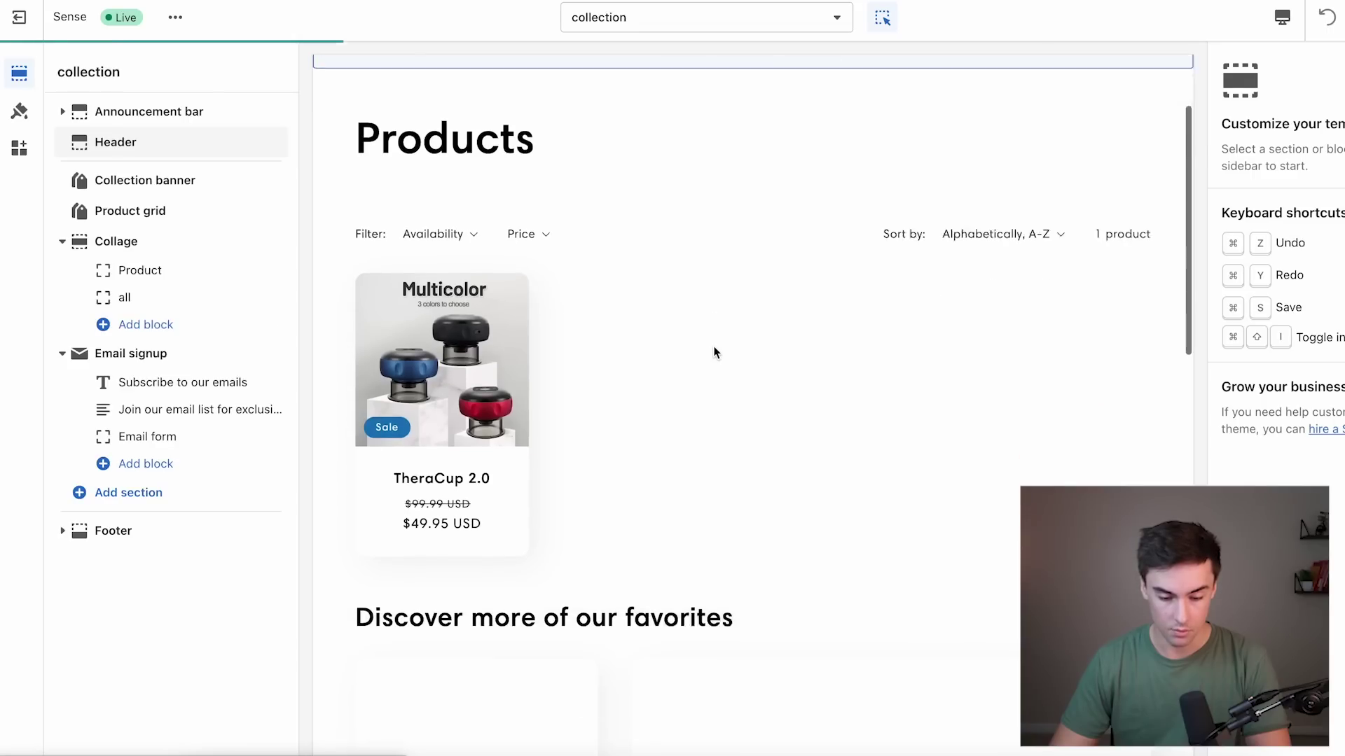
pyautogui.scroll(10, 714, 352)
pyautogui.click(444, 459)
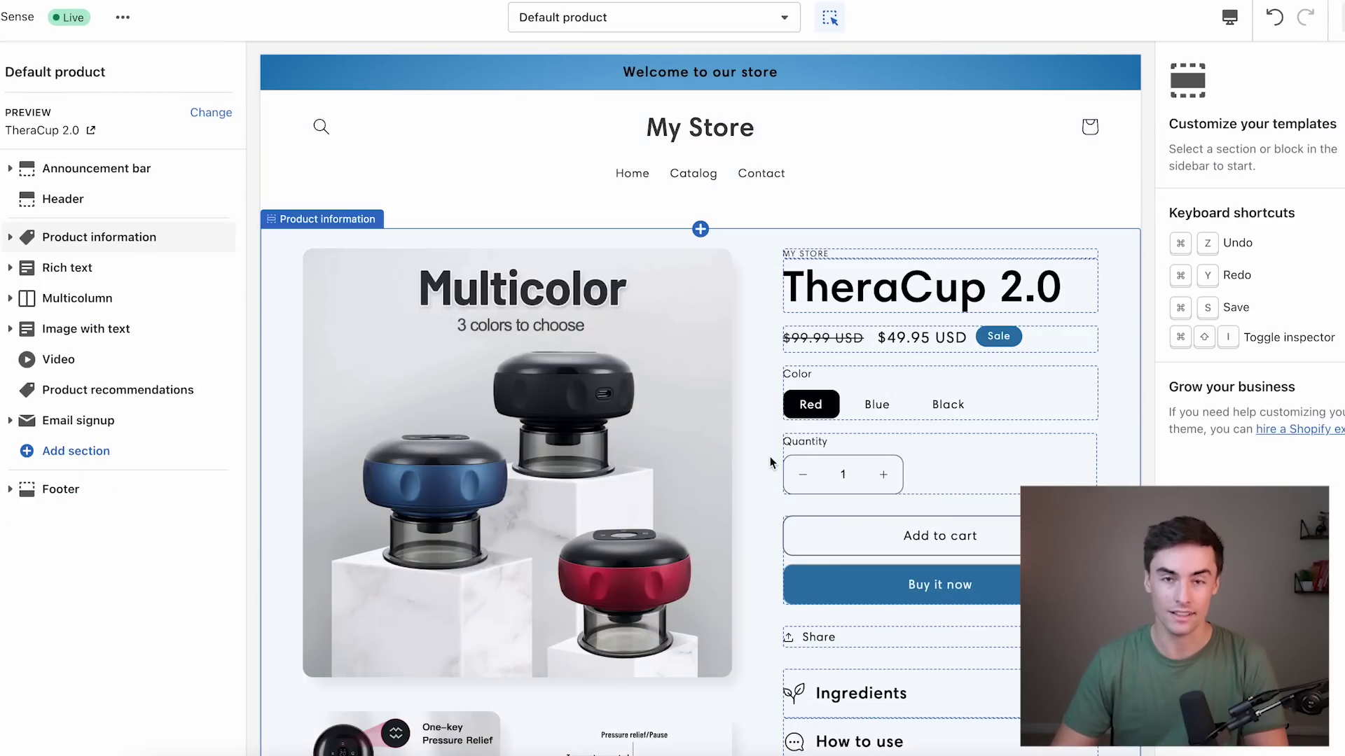
pyautogui.click(841, 253)
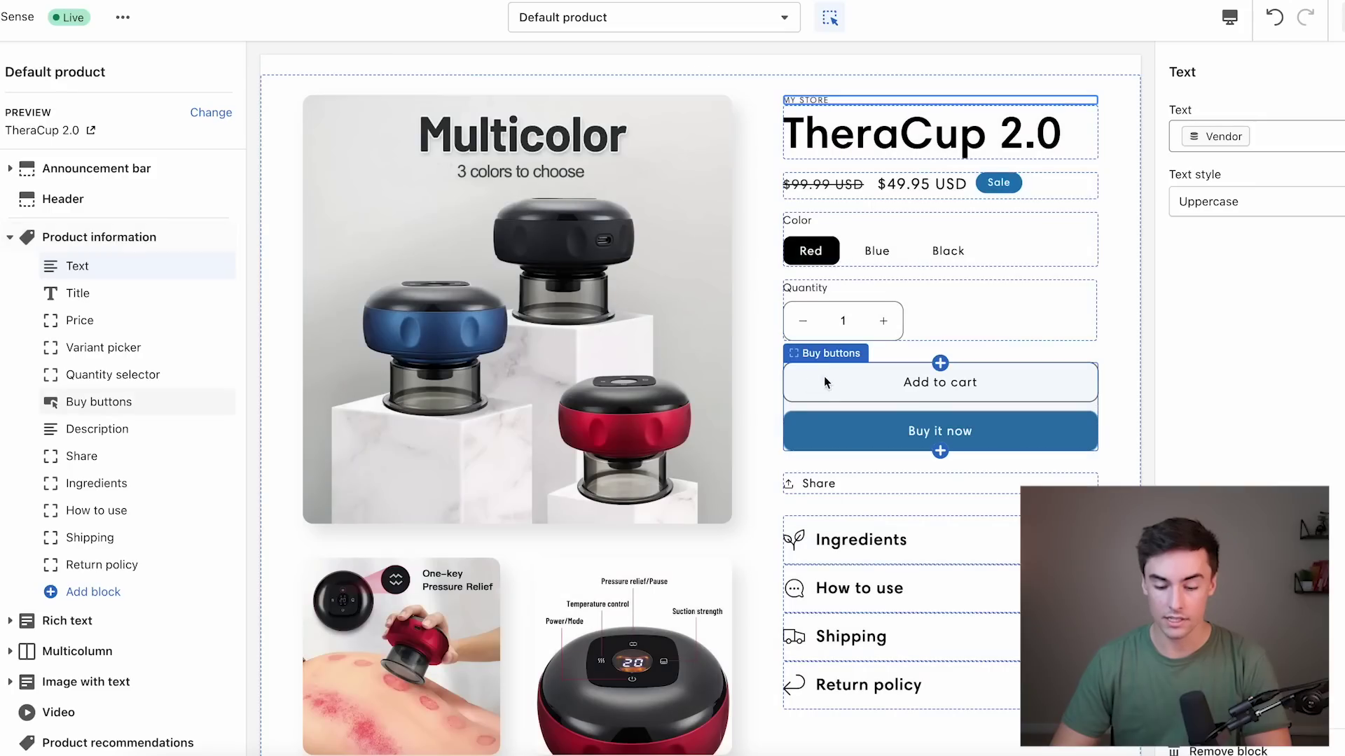
pyautogui.click(824, 379)
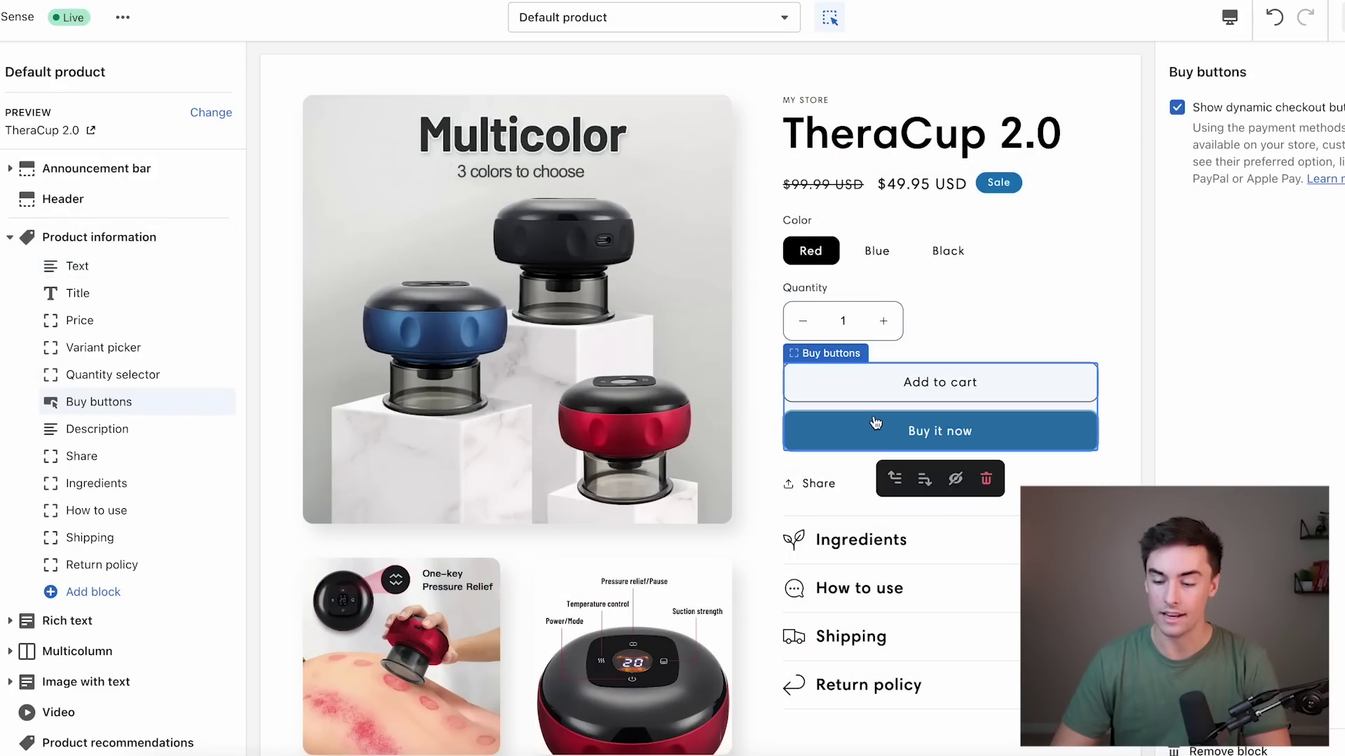
pyautogui.click(1178, 107)
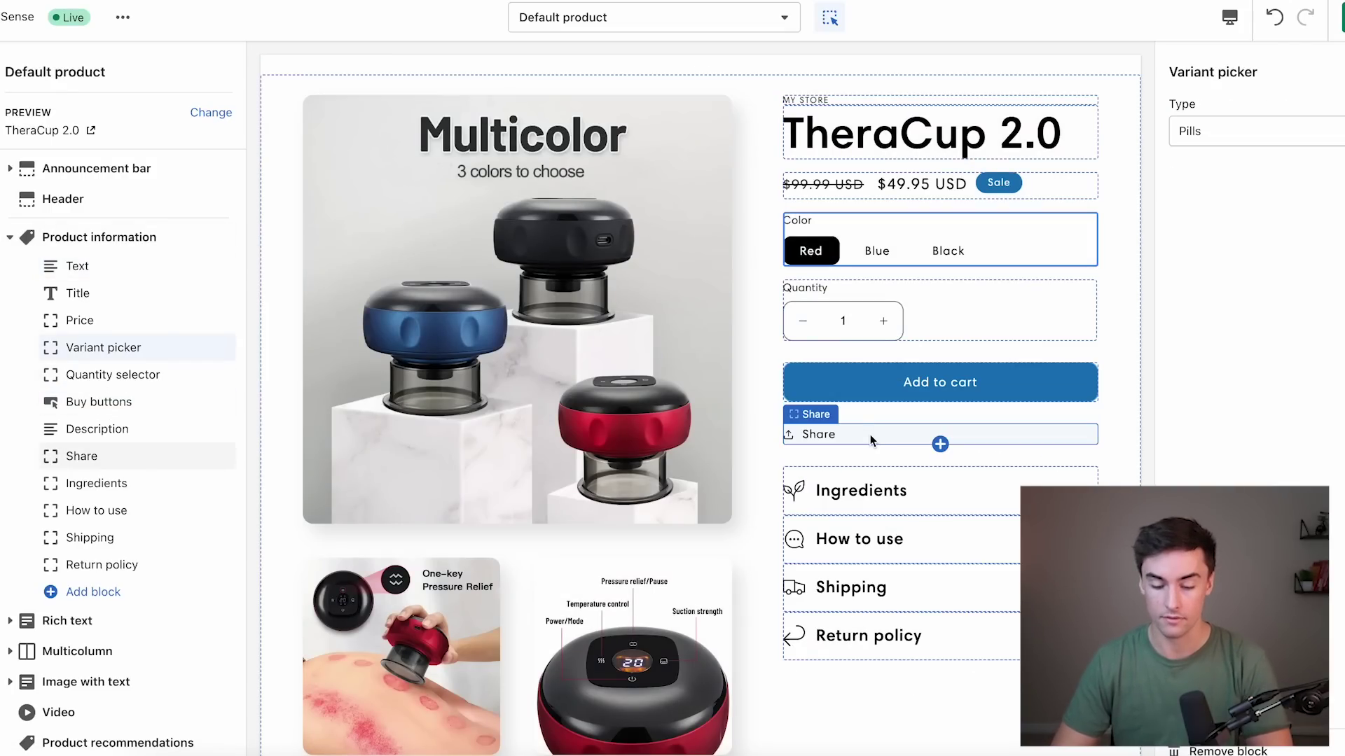
# Hide the Share and Ingredients blocks on the product page.
pyautogui.click(869, 434)
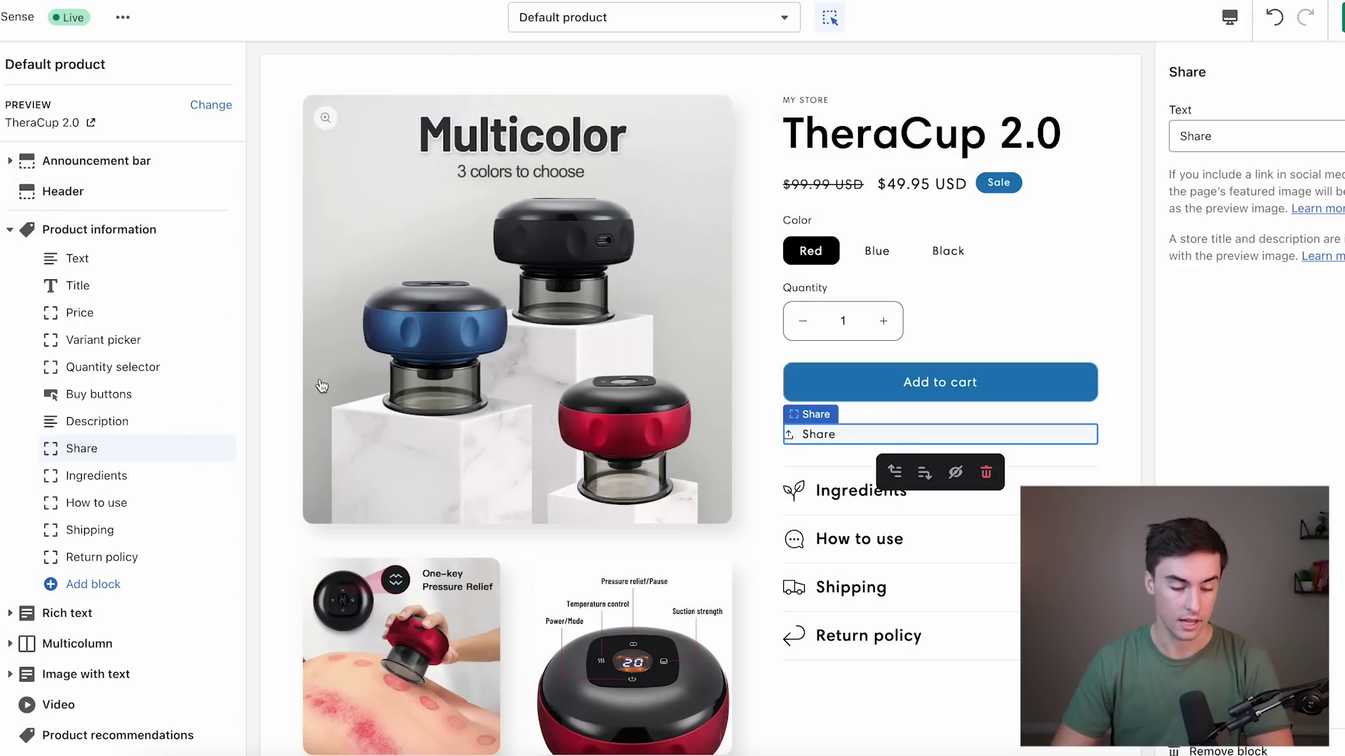
pyautogui.click(199, 449)
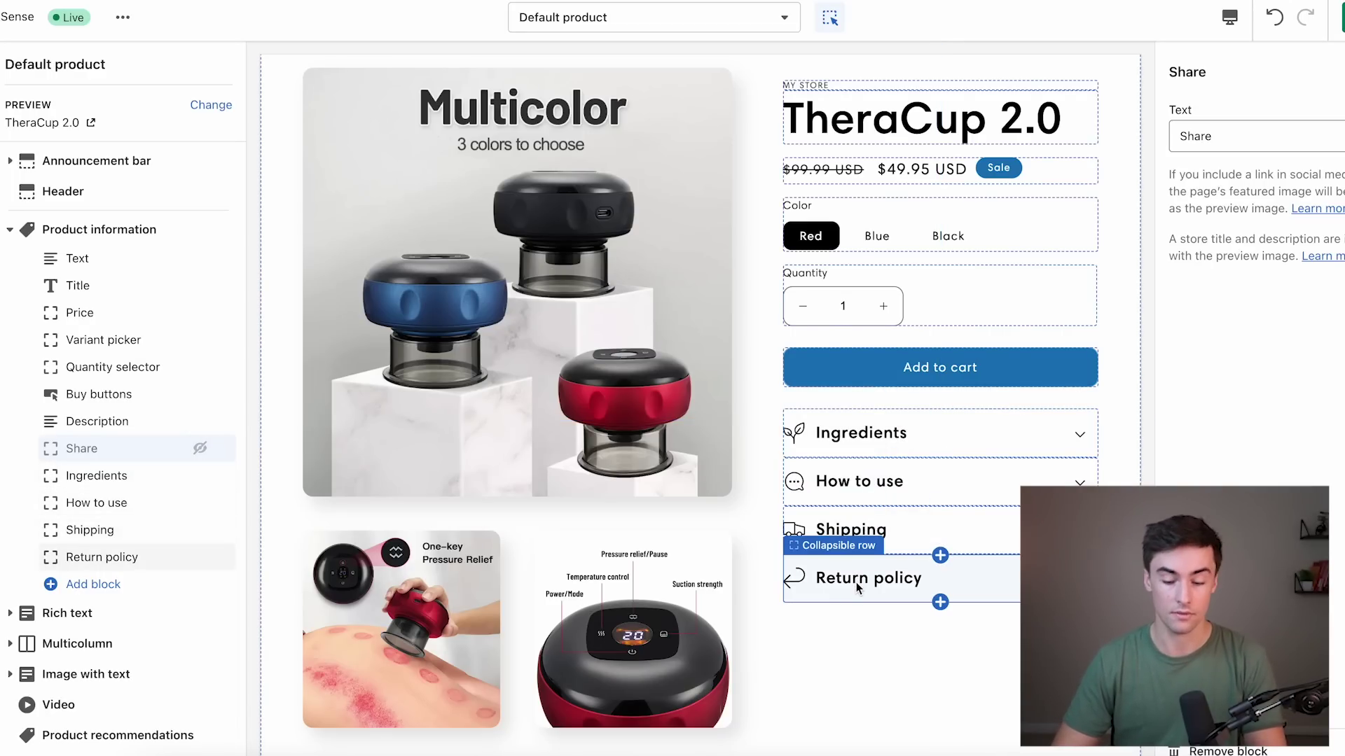
pyautogui.scroll(-2, 857, 587)
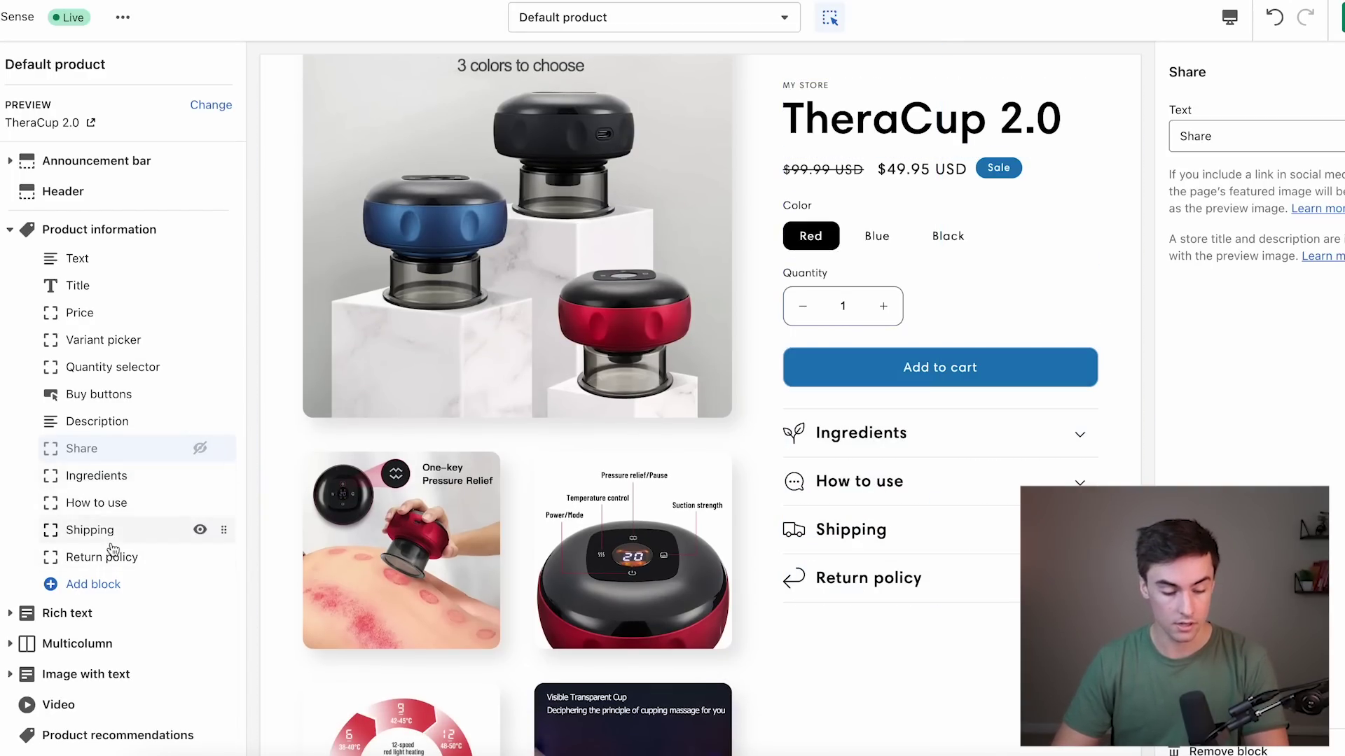
pyautogui.click(200, 476)
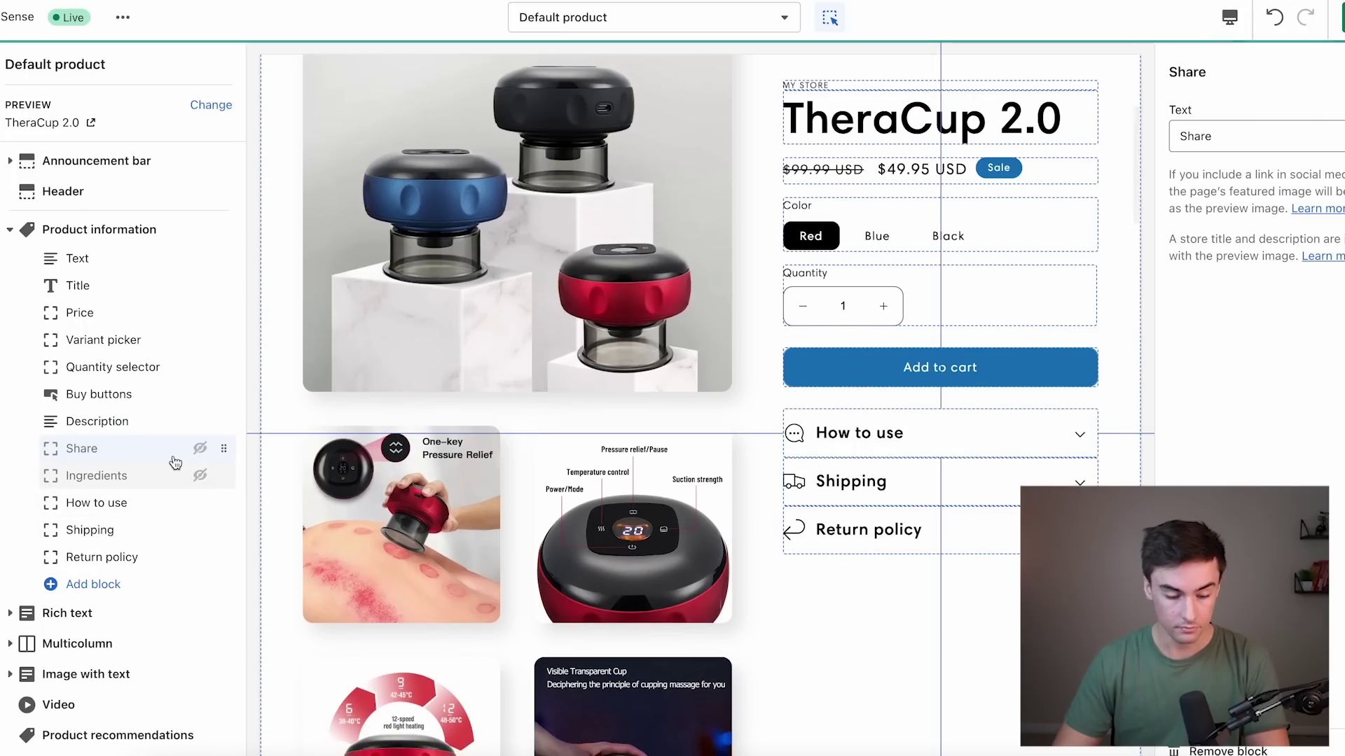
pyautogui.click(105, 510)
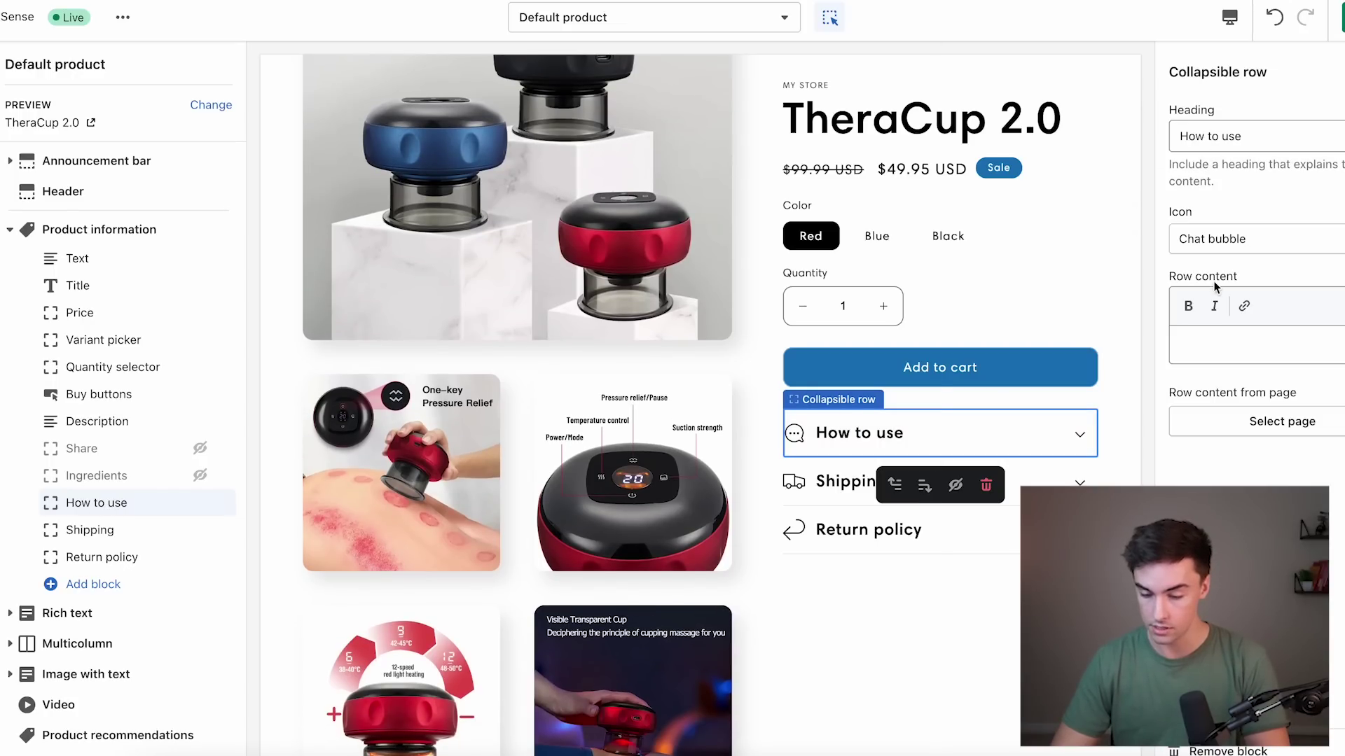
# Add a line beginning '1-2 days after p' to the How to use row and save the theme.
pyautogui.click(1252, 245)
pyautogui.scroll(-3, 1216, 309)
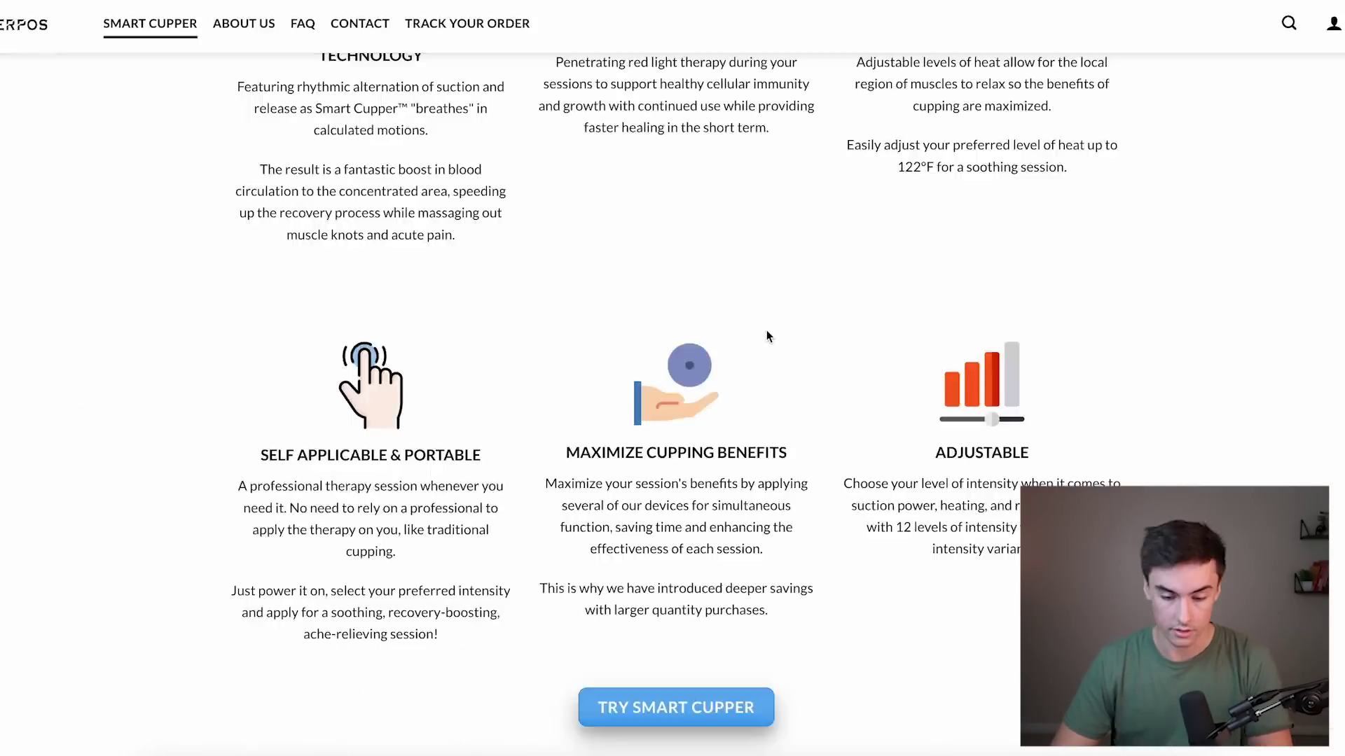
pyautogui.scroll(10, 766, 335)
pyautogui.scroll(-6, 767, 335)
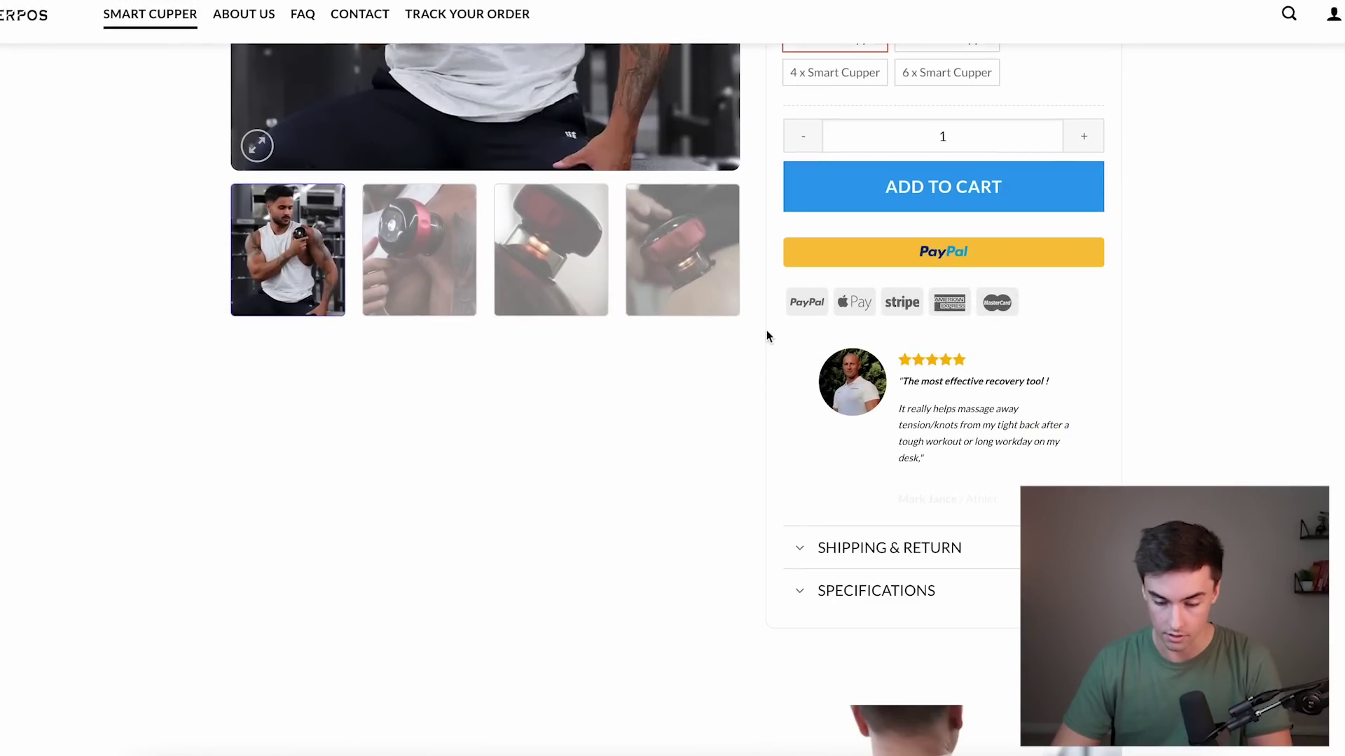
pyautogui.scroll(2, 767, 335)
pyautogui.scroll(-2, 766, 334)
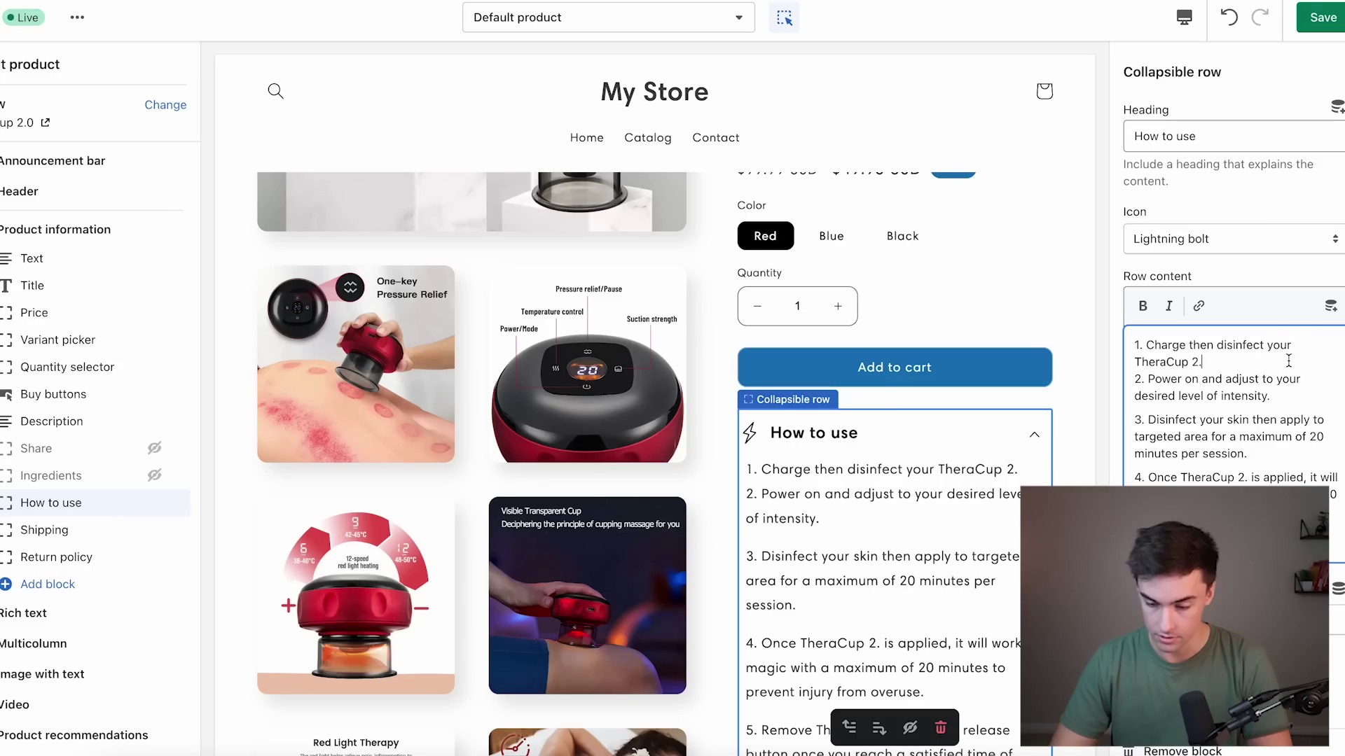
pyautogui.press('Return')
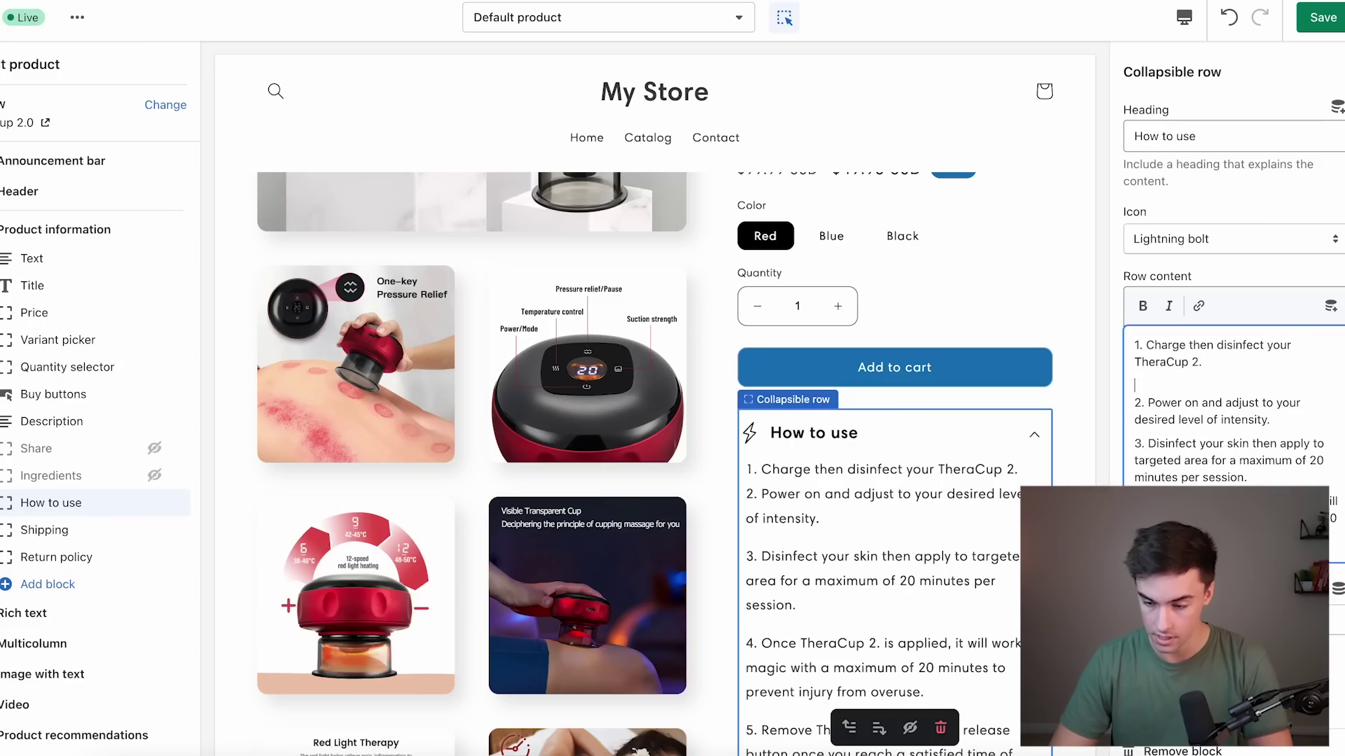
pyautogui.click(1323, 17)
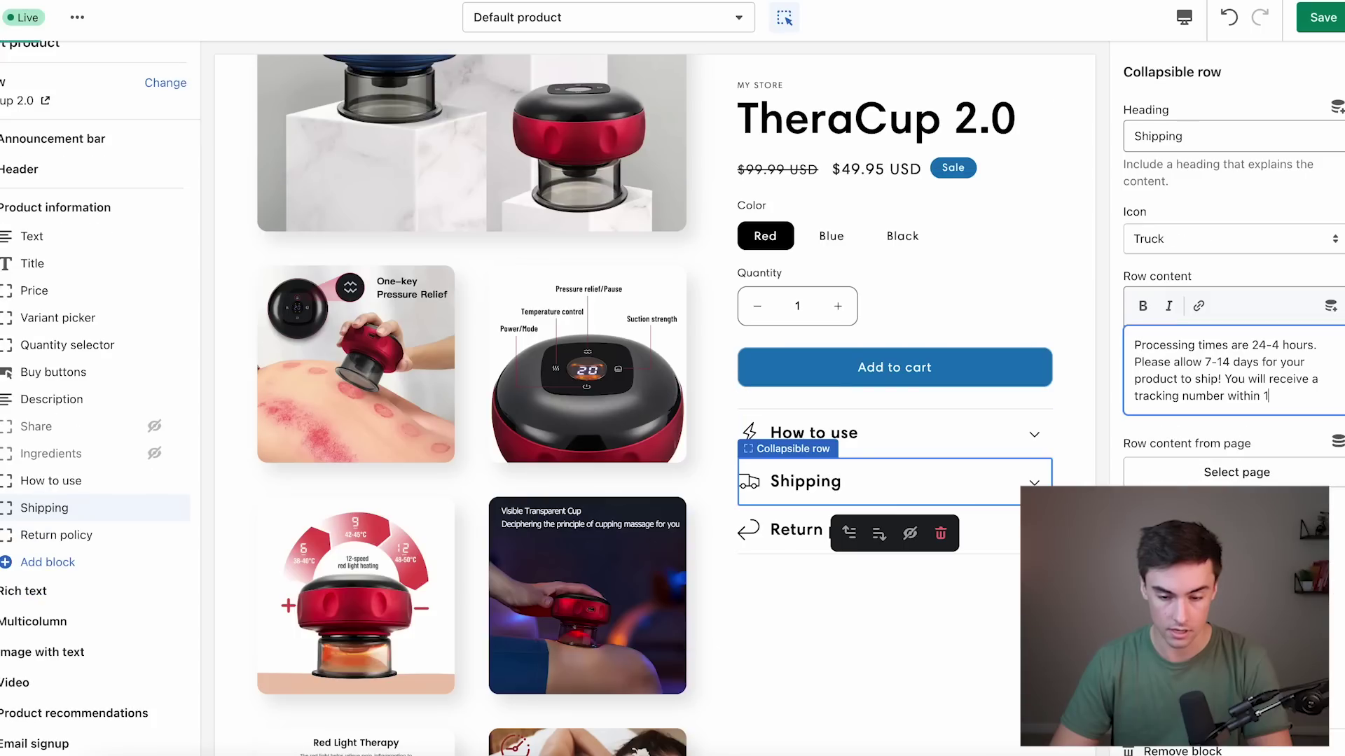
pyautogui.write('1-2 ')
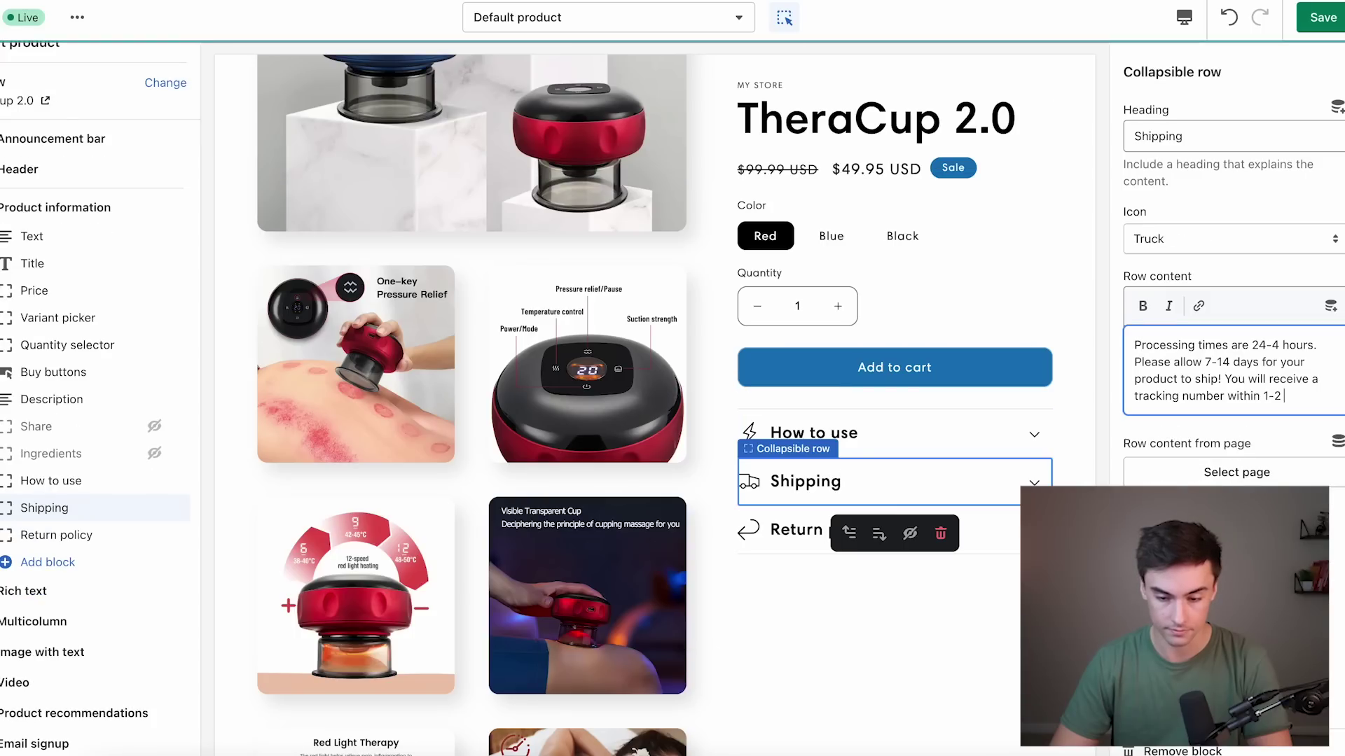
pyautogui.write('days after purcha')
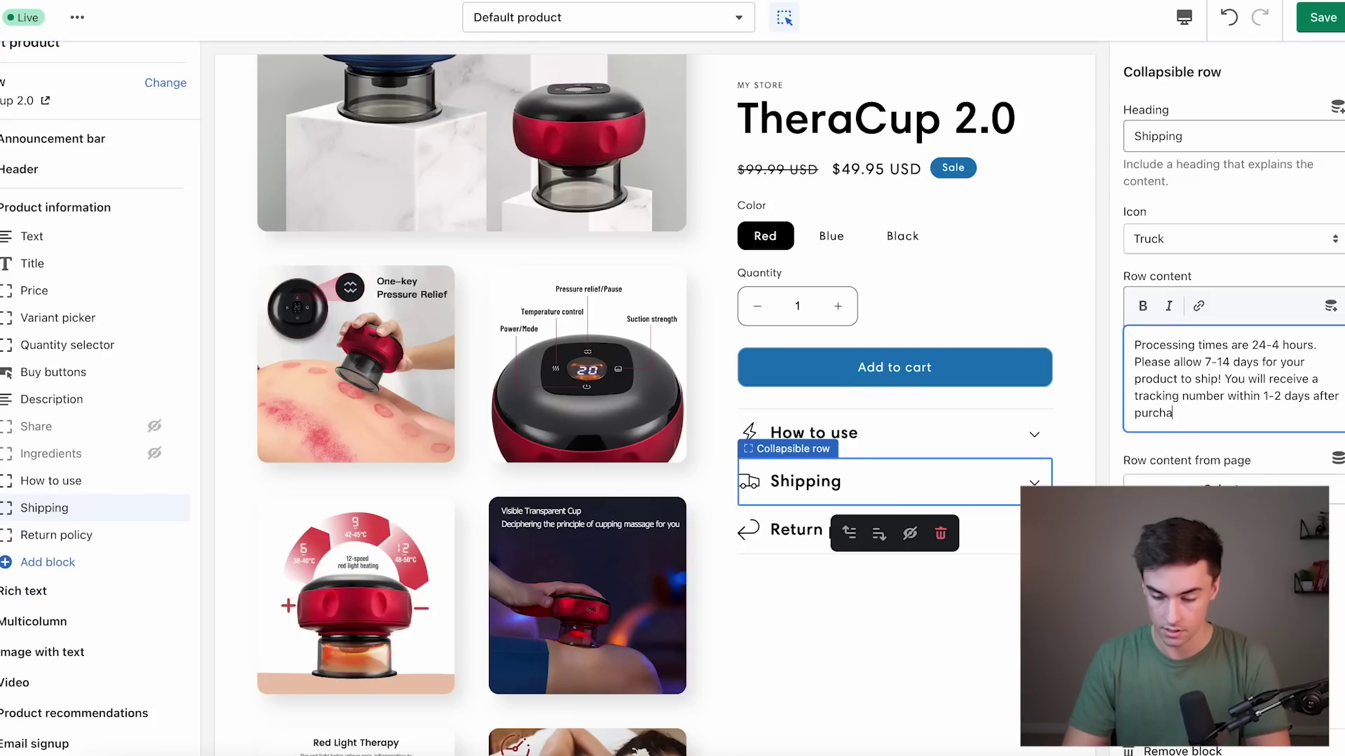
# Write Return policy row content promising no-questions-asked 100% refunds within 30 days.
pyautogui.click(875, 530)
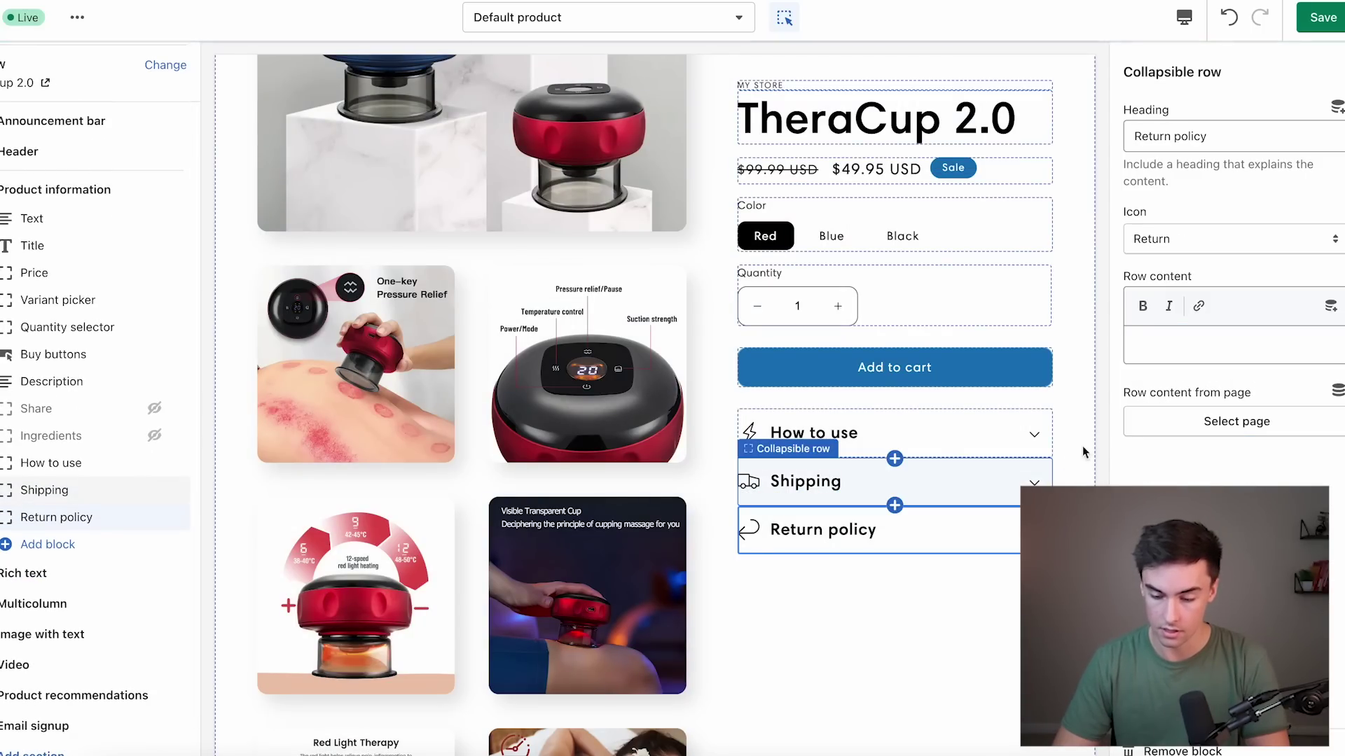
pyautogui.click(1171, 345)
pyautogui.write('Enj')
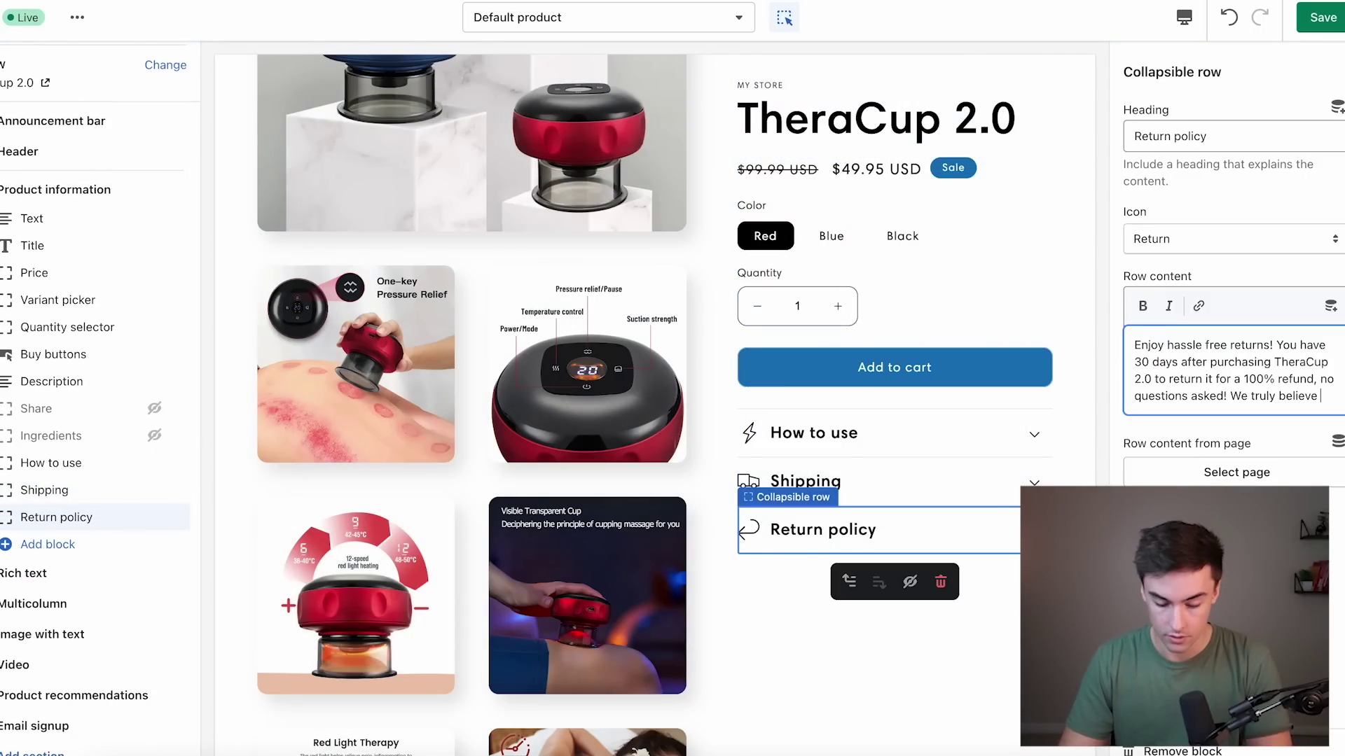
pyautogui.write('you will enjoy this prode')
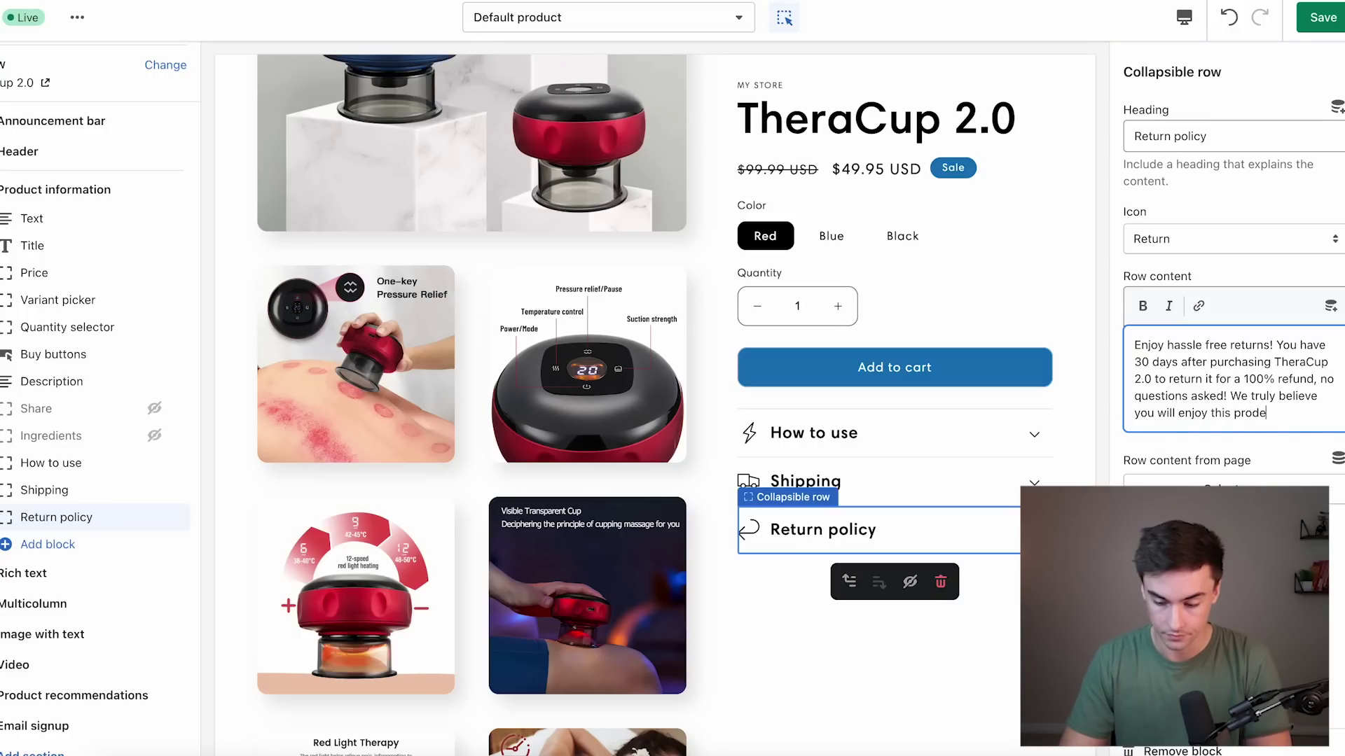
pyautogui.write('.')
pyautogui.click(1070, 447)
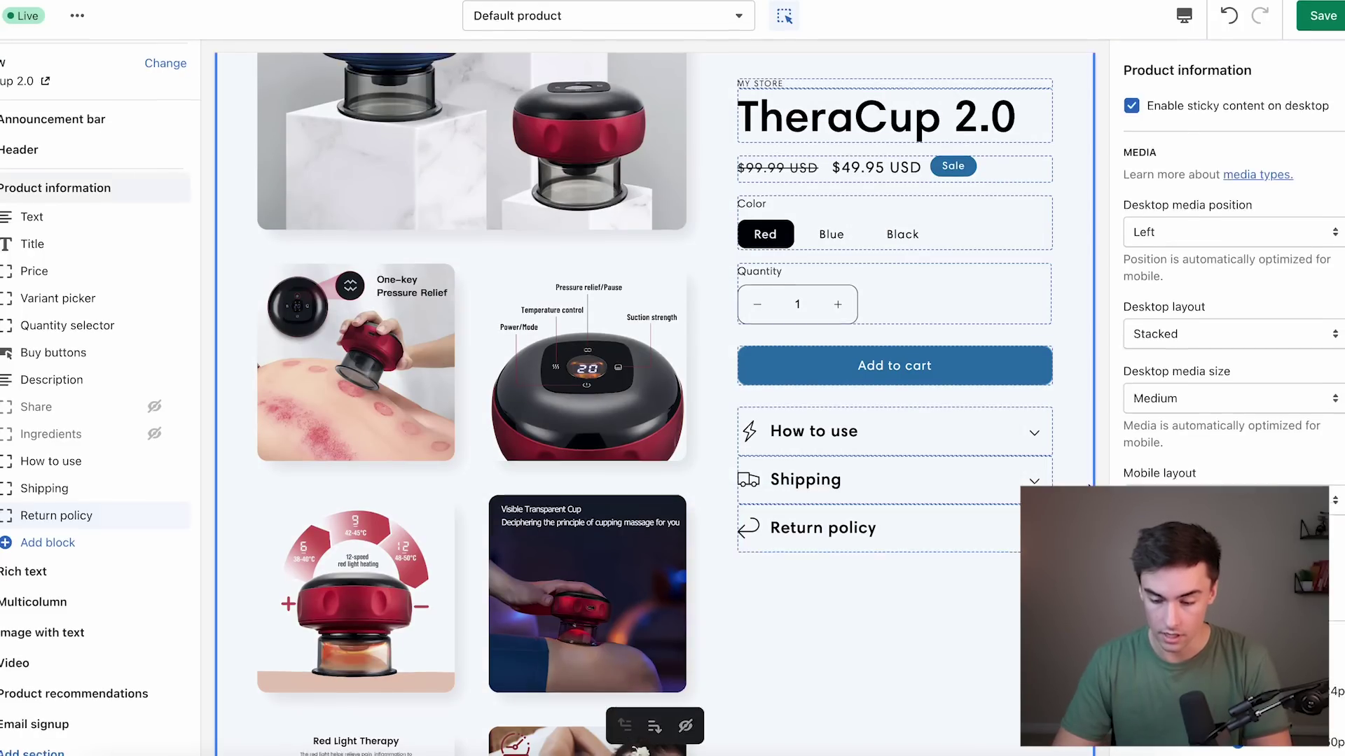
pyautogui.click(993, 514)
pyautogui.click(1279, 412)
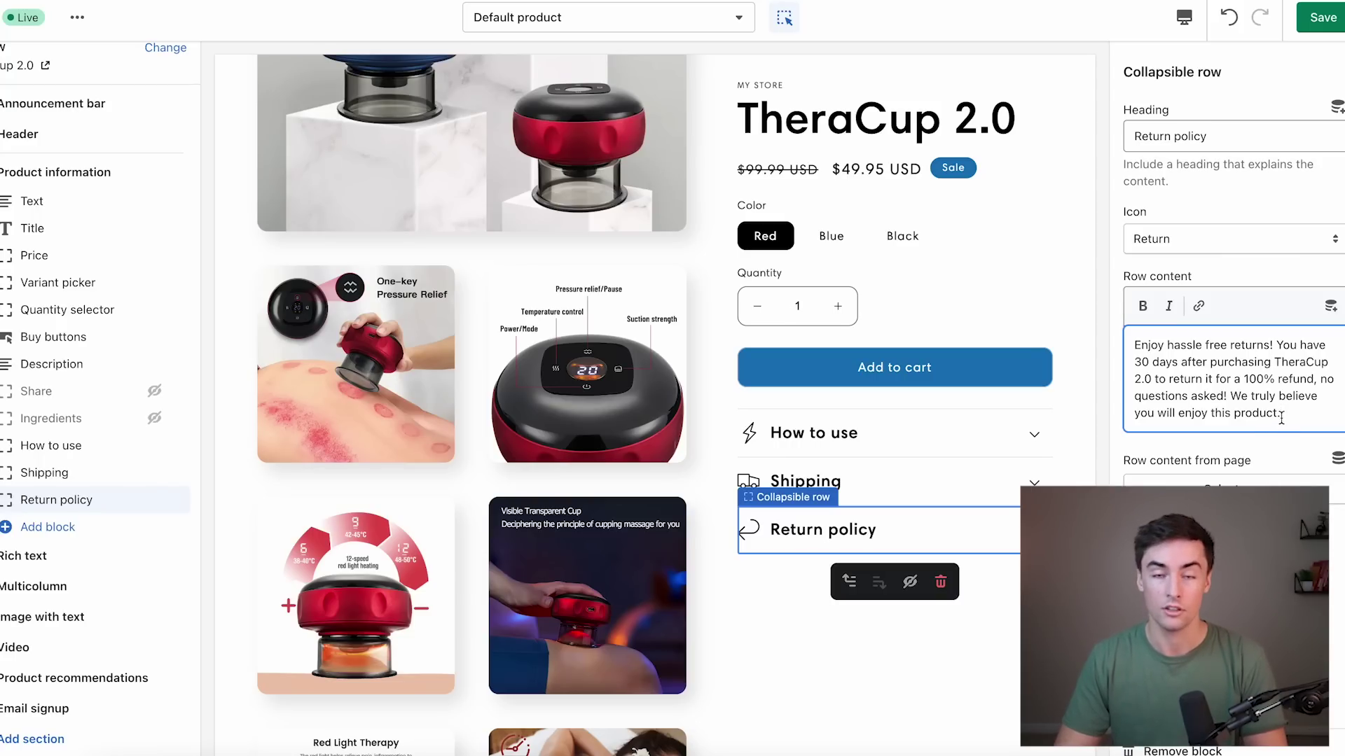
pyautogui.click(1288, 66)
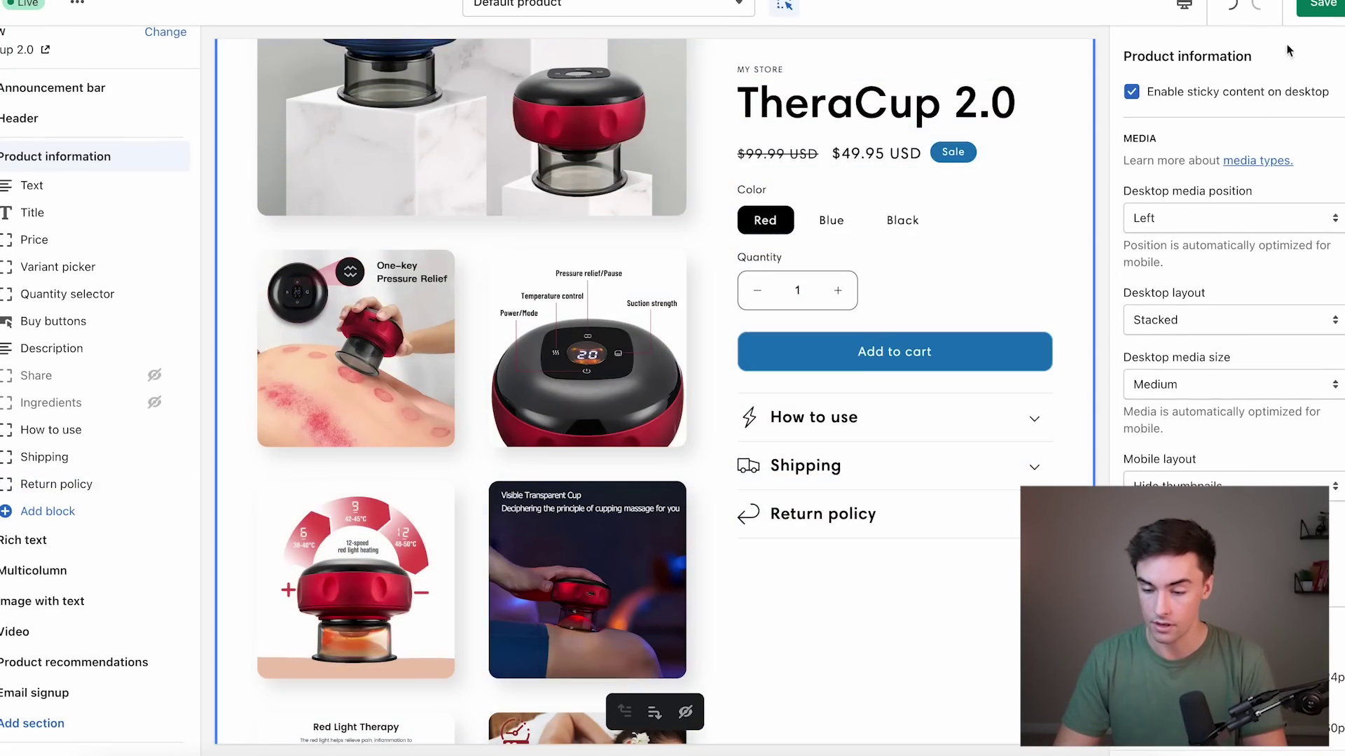
# Hide the Rich text, Multicolumn, Image with text, Video, Product recommendations and Email signup sections.
pyautogui.scroll(-15, 714, 563)
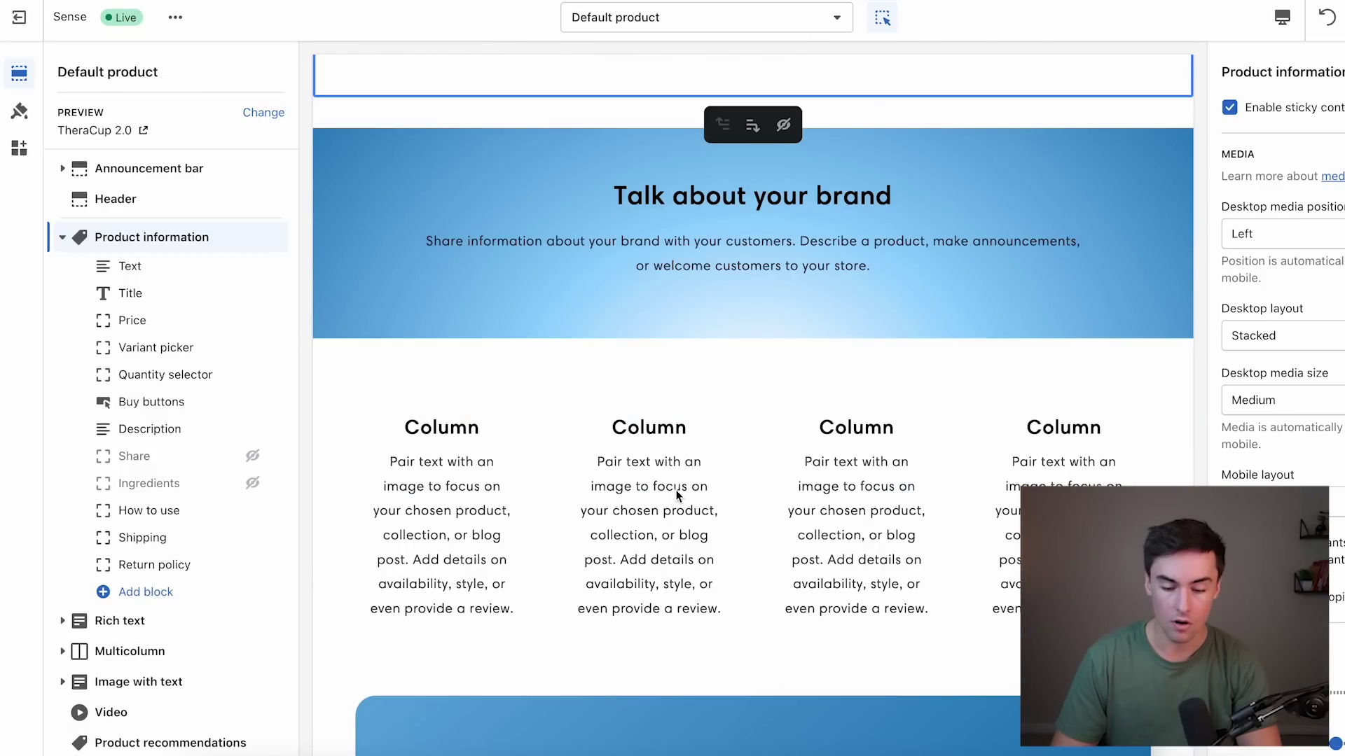
pyautogui.scroll(-5, 676, 490)
pyautogui.scroll(5, 713, 543)
pyautogui.click(535, 225)
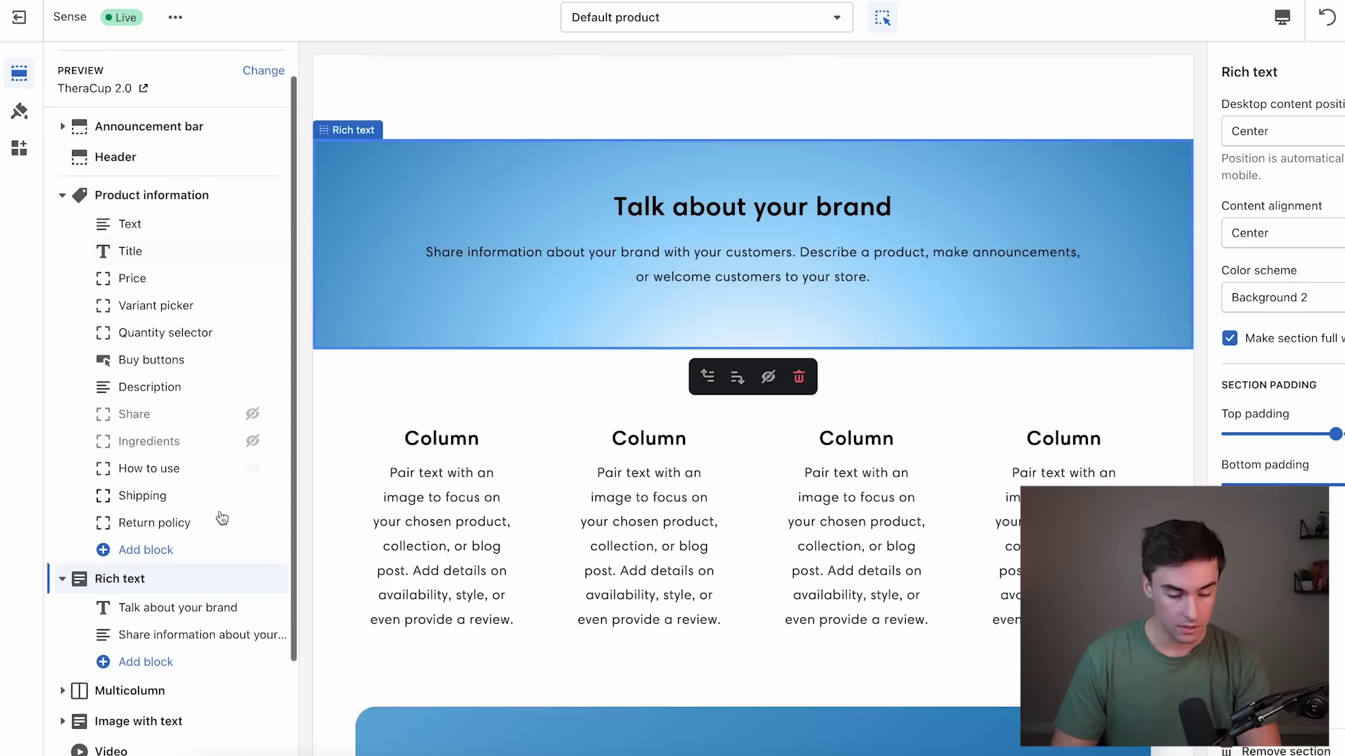
pyautogui.click(252, 579)
pyautogui.scroll(-1, 240, 603)
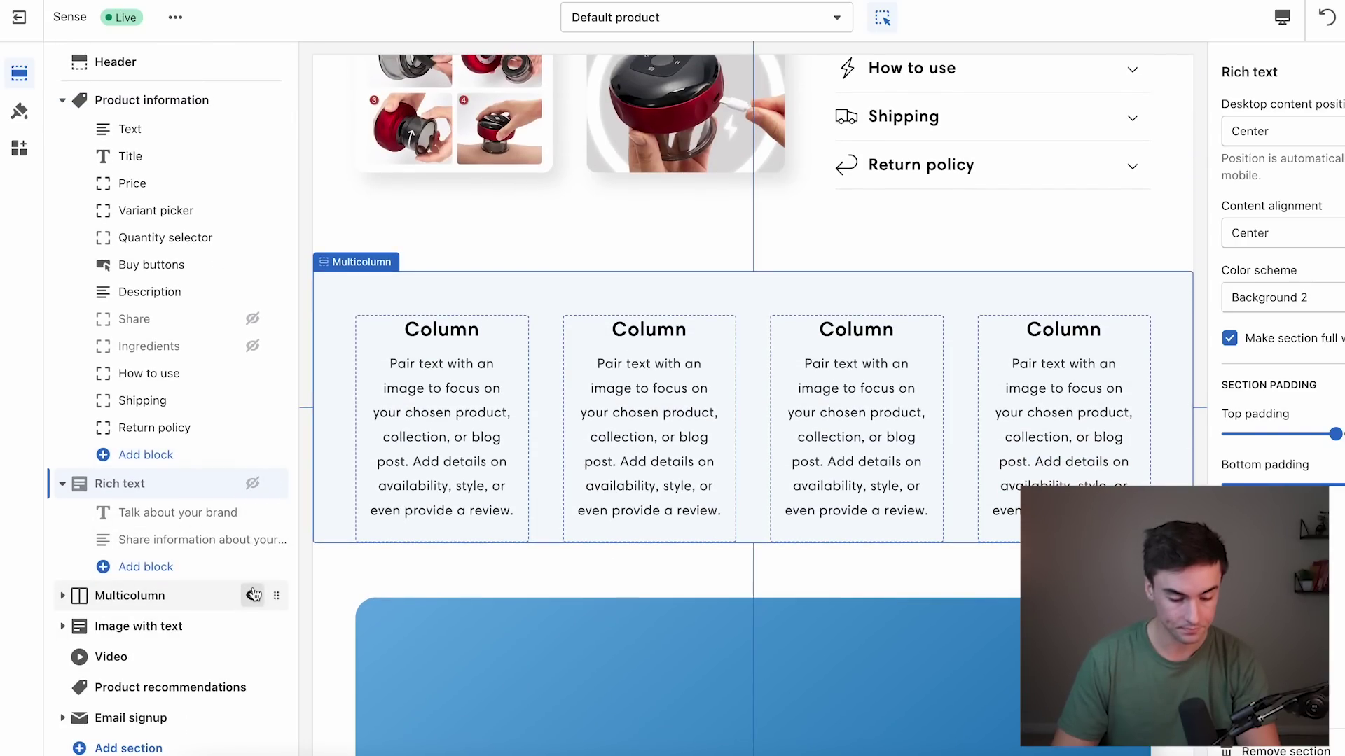
pyautogui.click(252, 596)
pyautogui.click(252, 613)
pyautogui.click(252, 614)
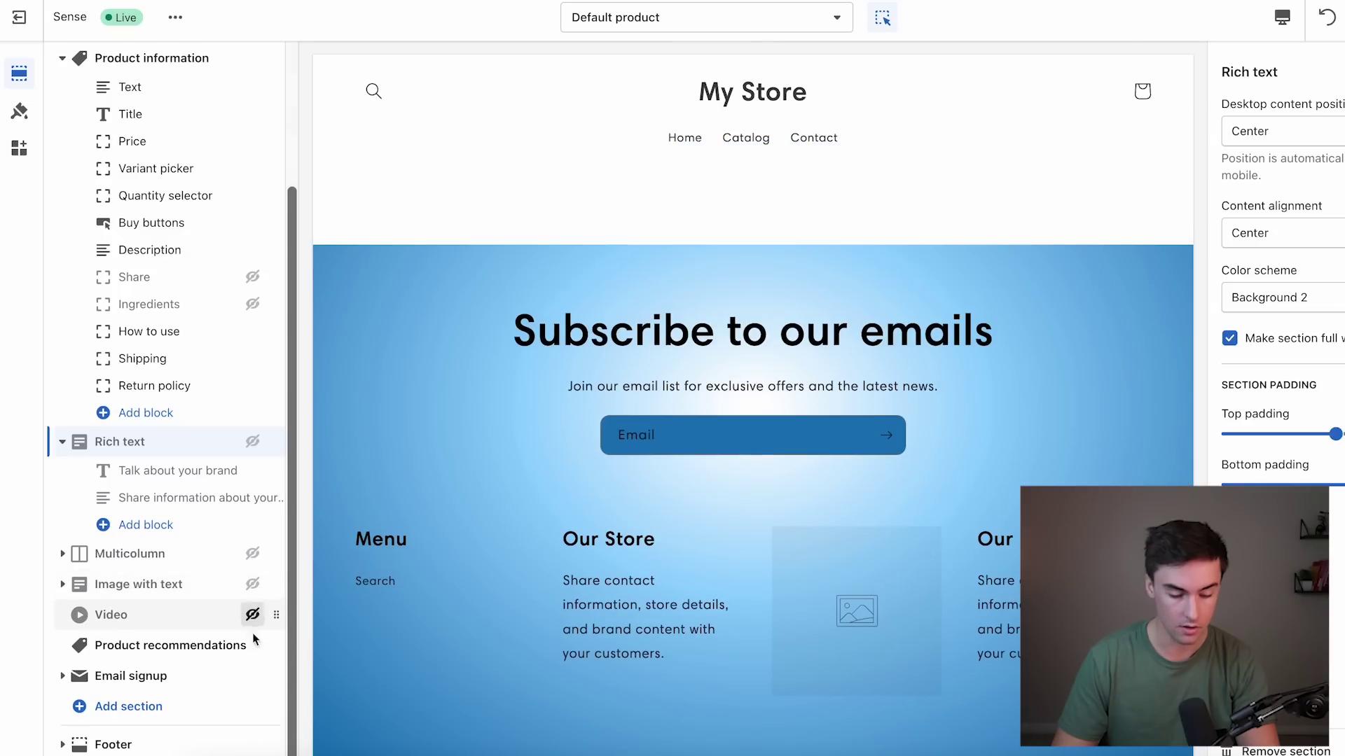
pyautogui.click(252, 646)
pyautogui.click(252, 676)
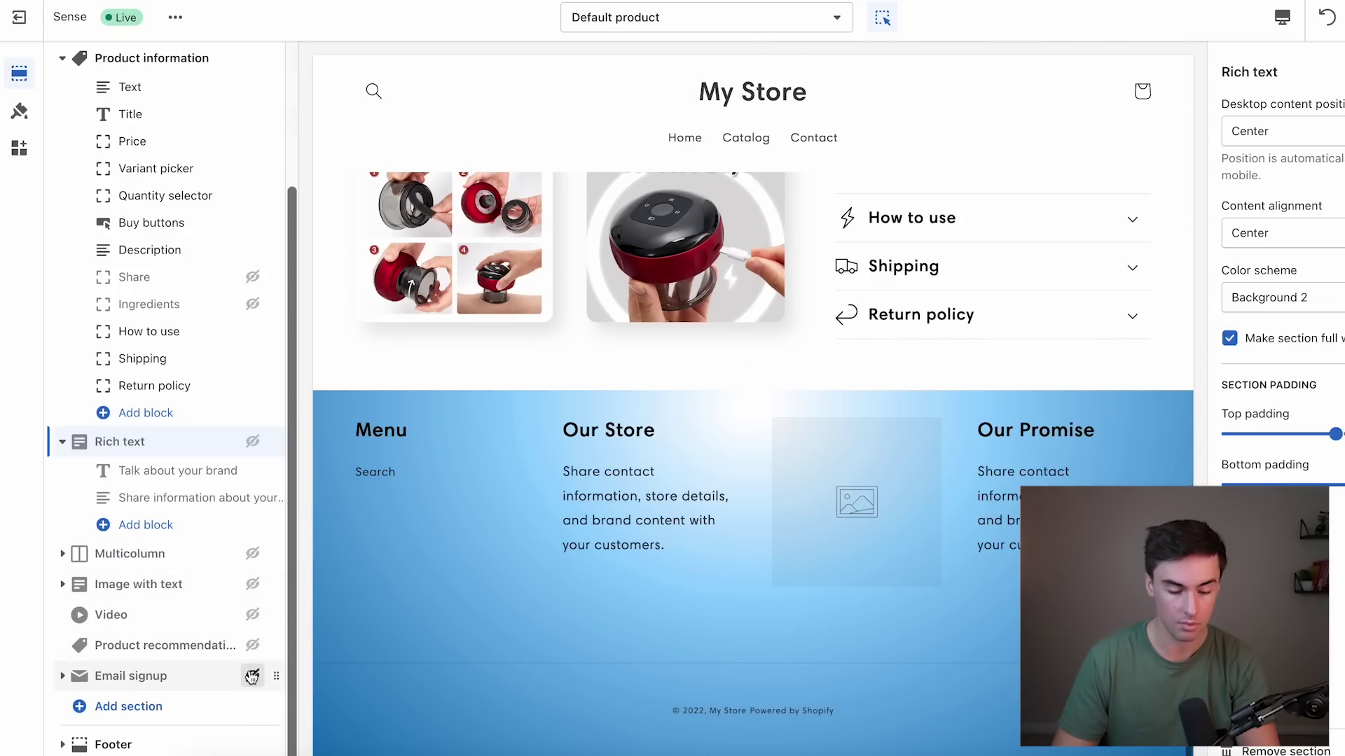
pyautogui.scroll(10, 688, 414)
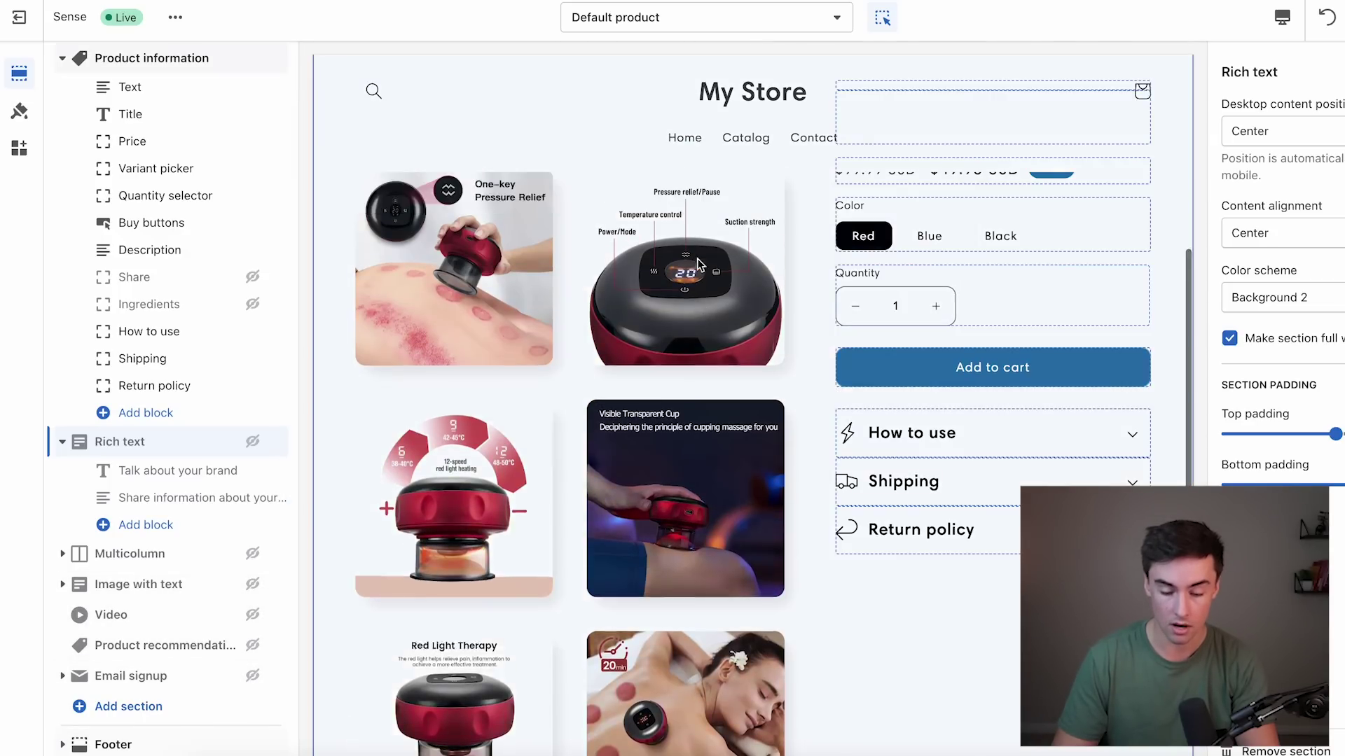
pyautogui.scroll(-3, 753, 467)
pyautogui.scroll(5, 726, 520)
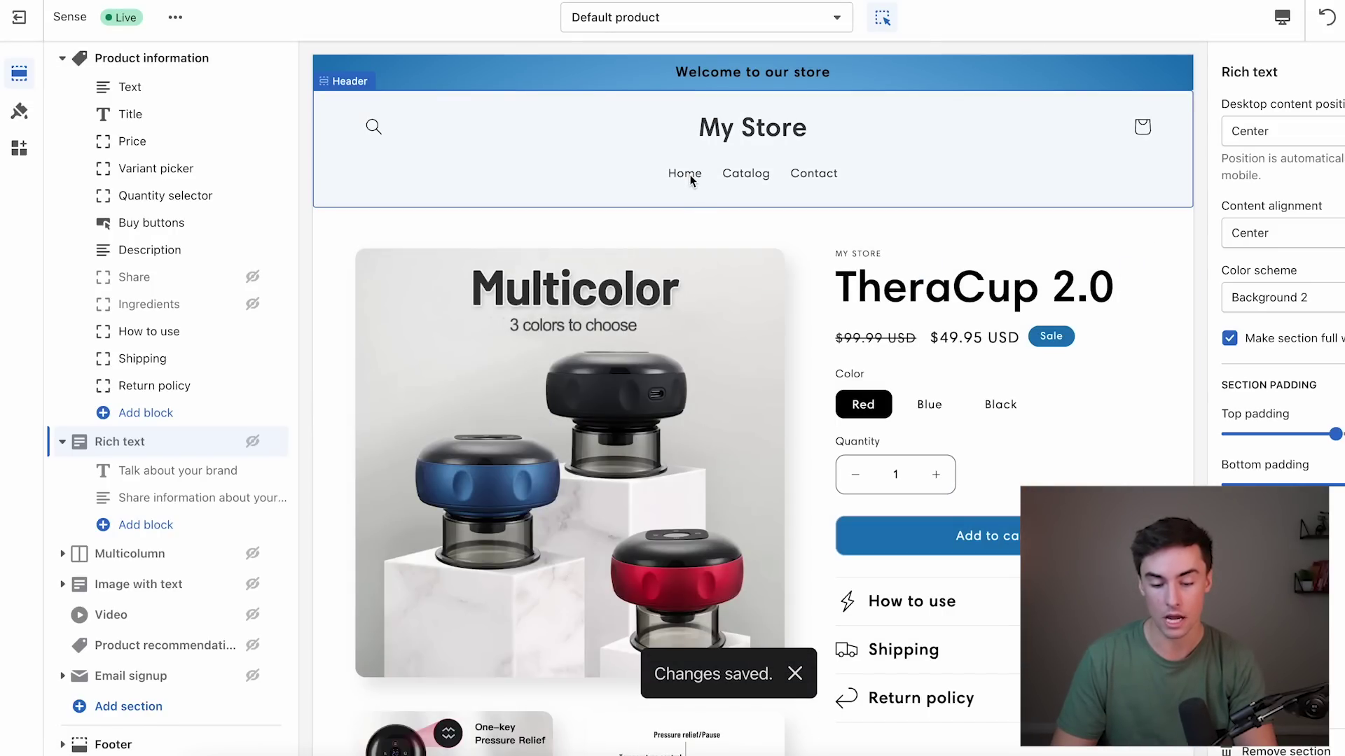
pyautogui.click(691, 173)
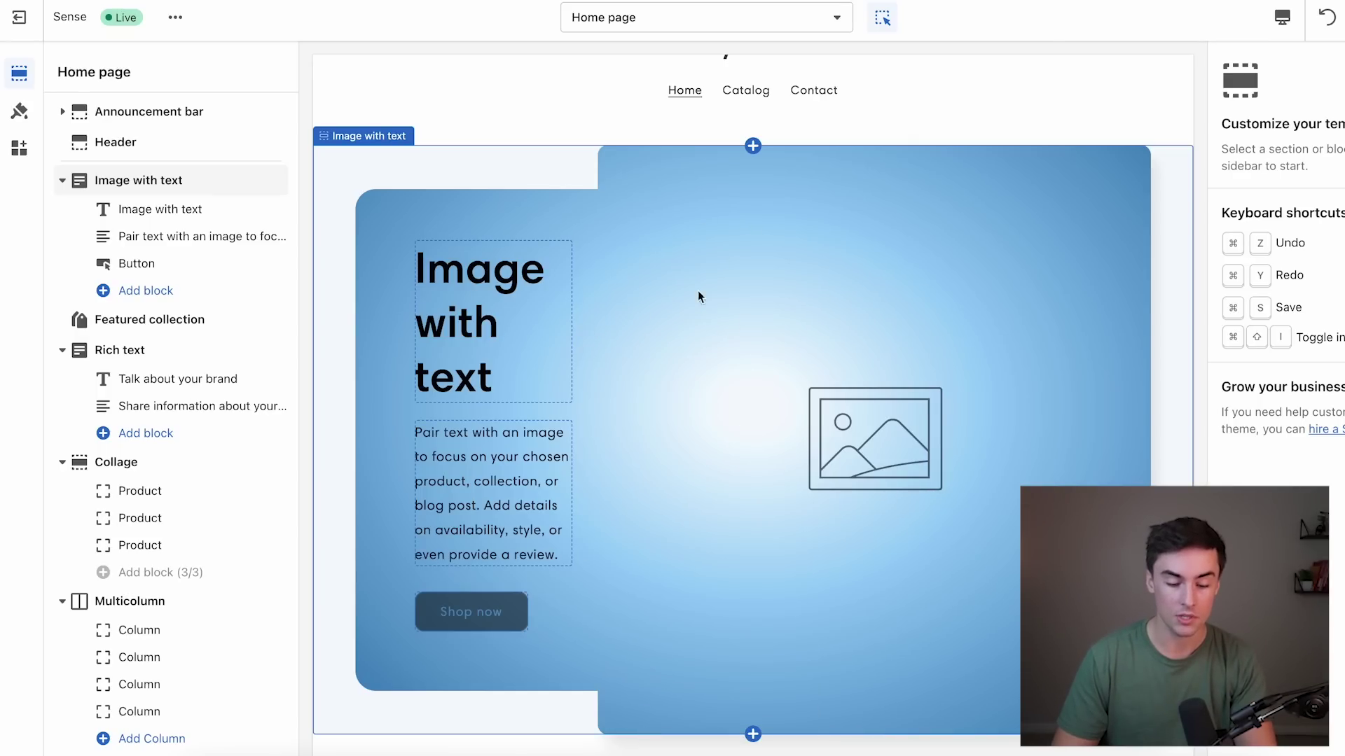
# Hide the home page's Email signup, Collection list, Multicolumn, Collage, Rich text and Featured collection sections.
pyautogui.scroll(-10, 526, 430)
pyautogui.scroll(-15, 519, 428)
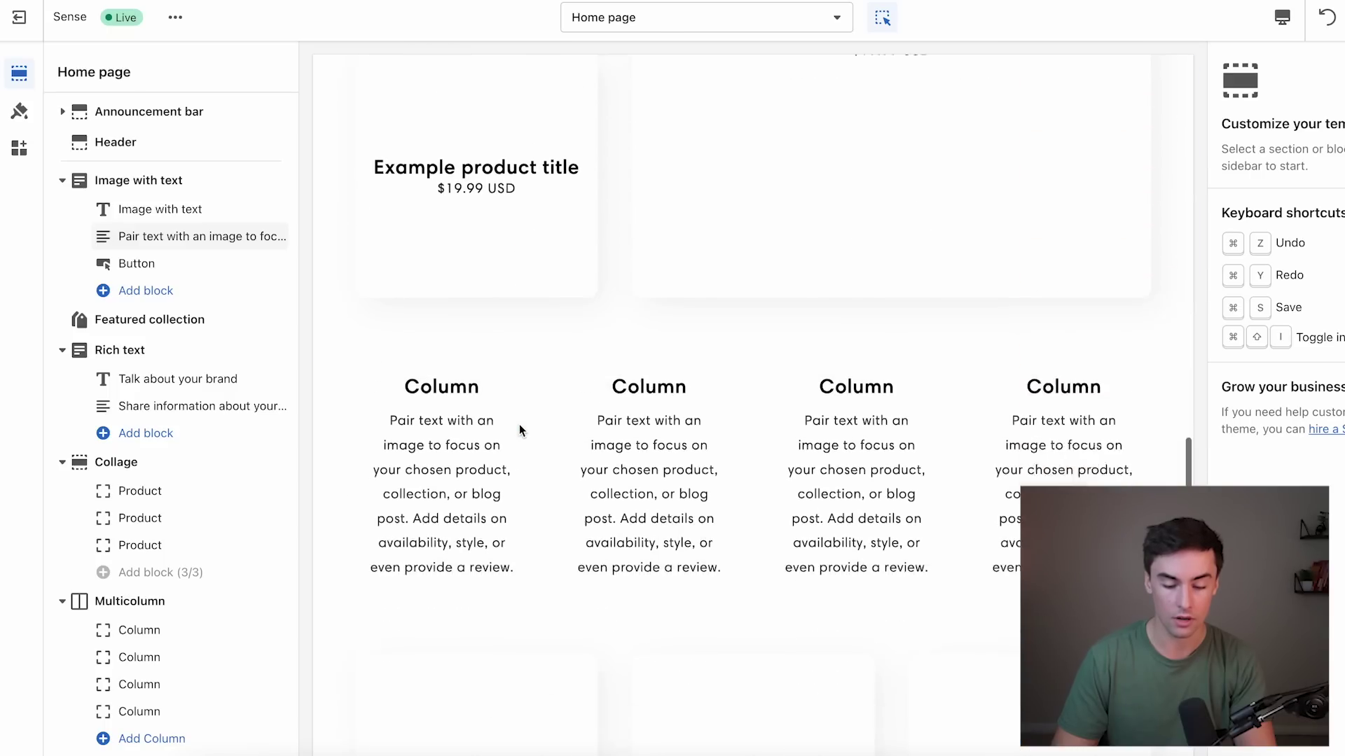
pyautogui.scroll(20, 637, 610)
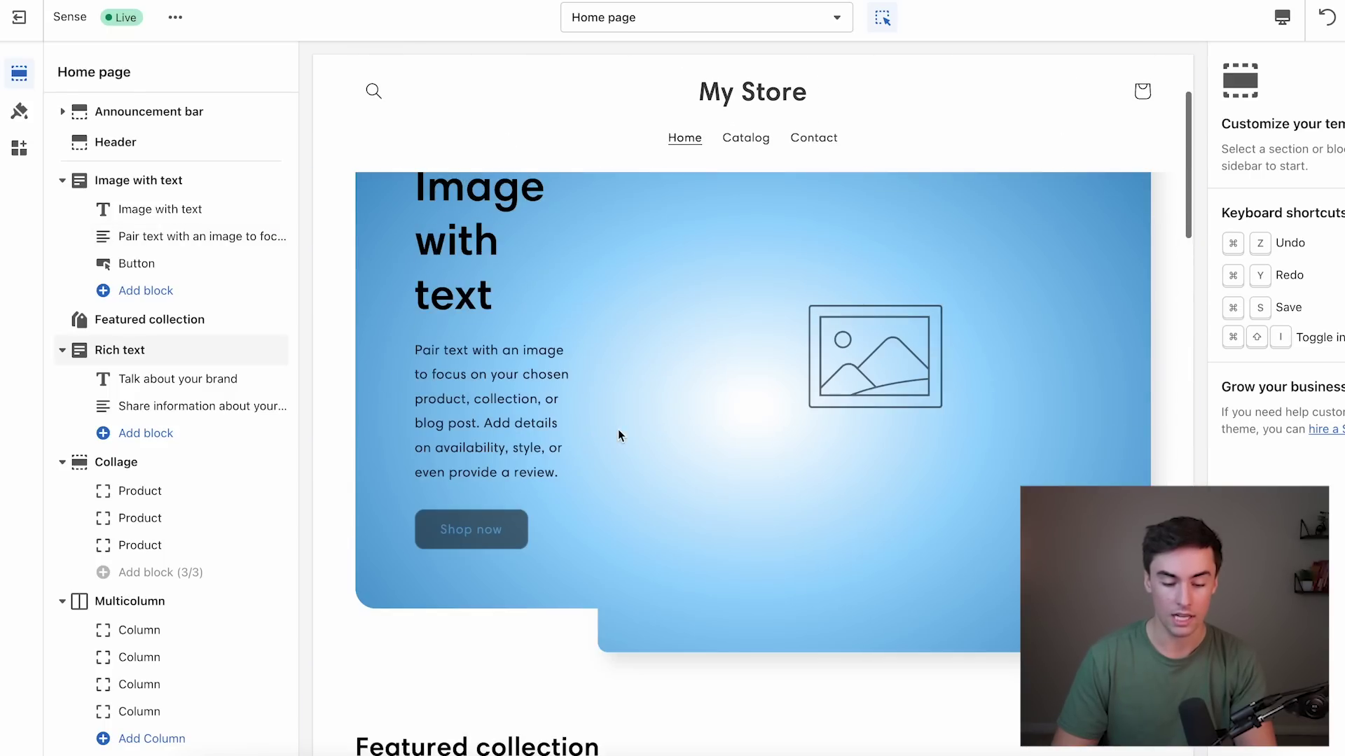
pyautogui.scroll(-5, 623, 343)
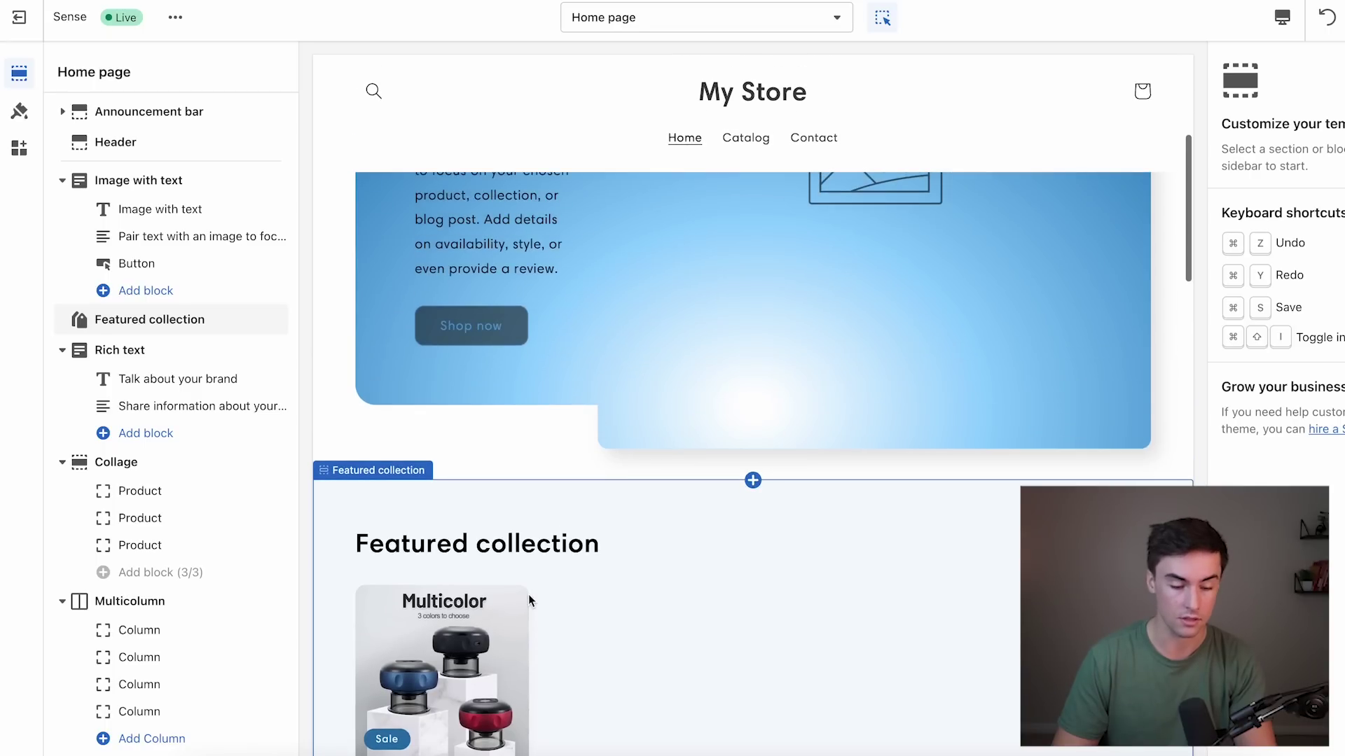
pyautogui.scroll(-5, 156, 459)
pyautogui.click(252, 568)
pyautogui.click(254, 430)
pyautogui.scroll(2, 255, 437)
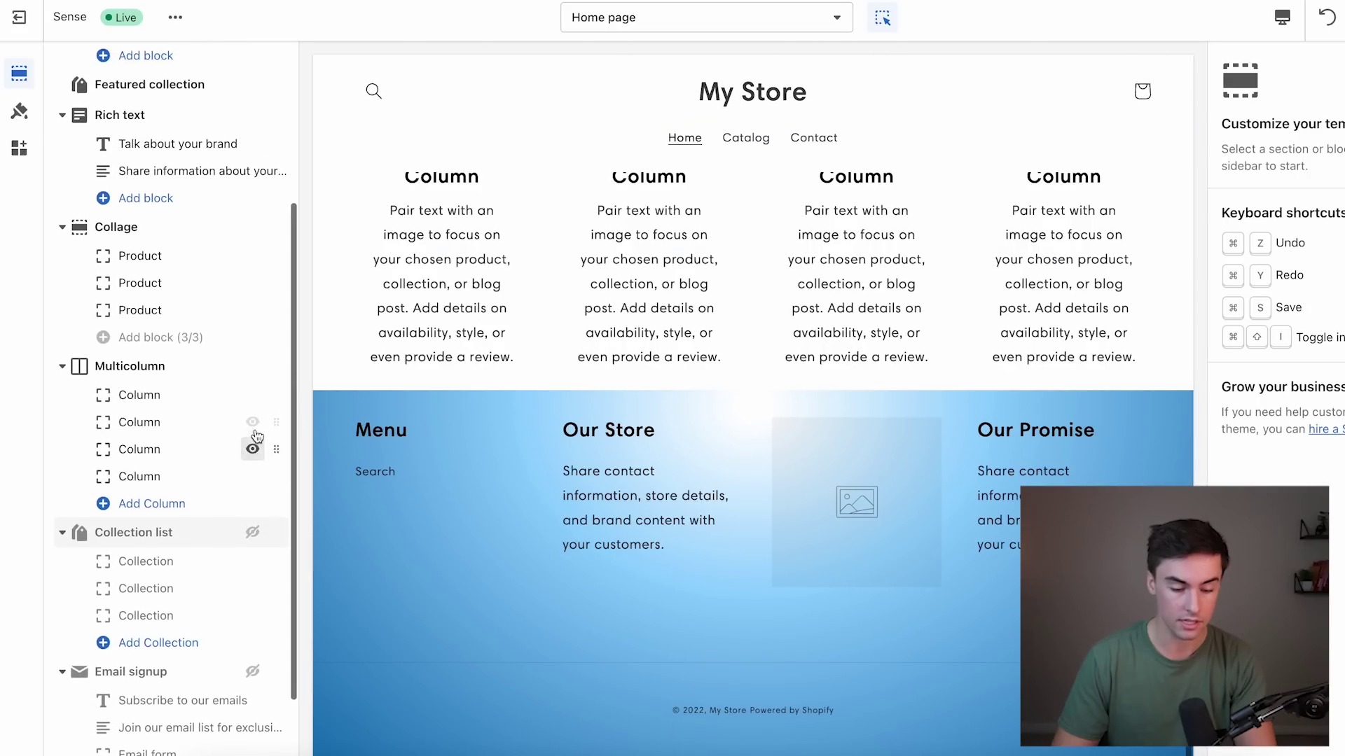
pyautogui.click(252, 366)
pyautogui.scroll(1, 252, 350)
pyautogui.click(254, 293)
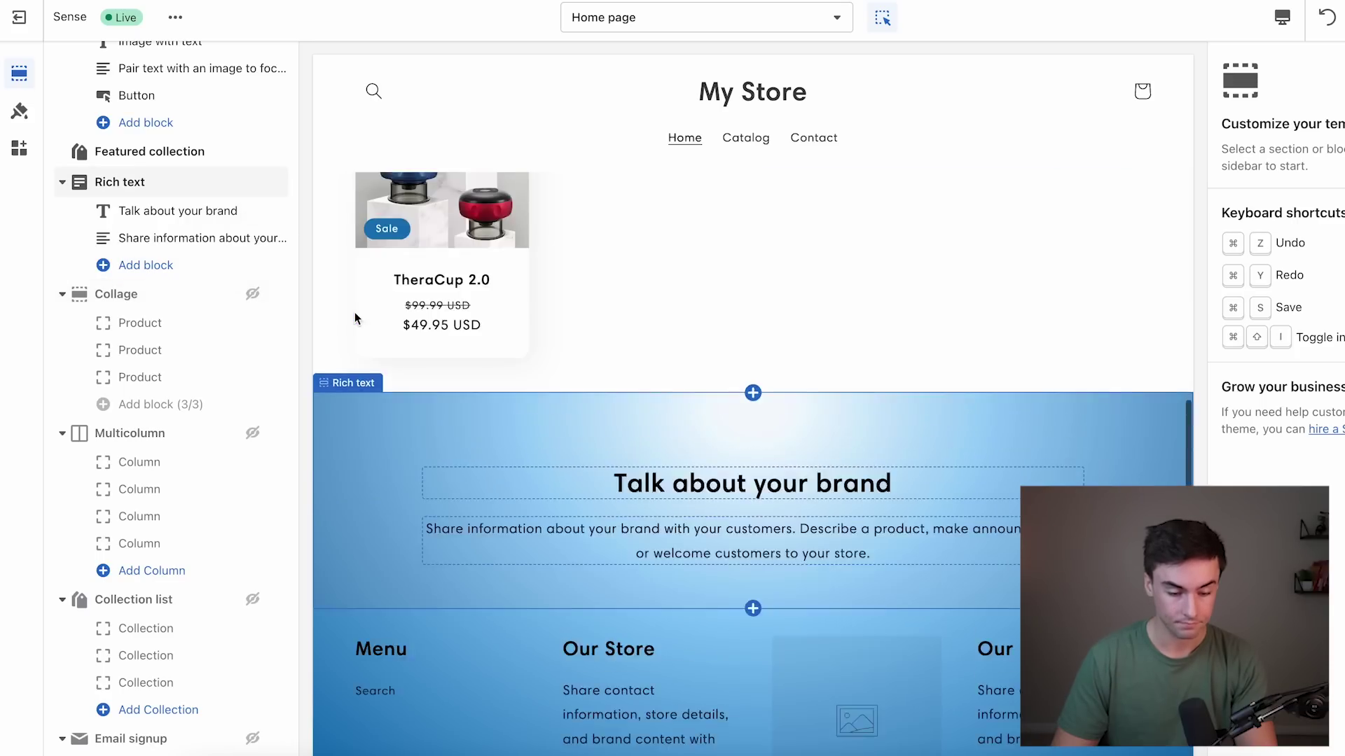
pyautogui.click(253, 183)
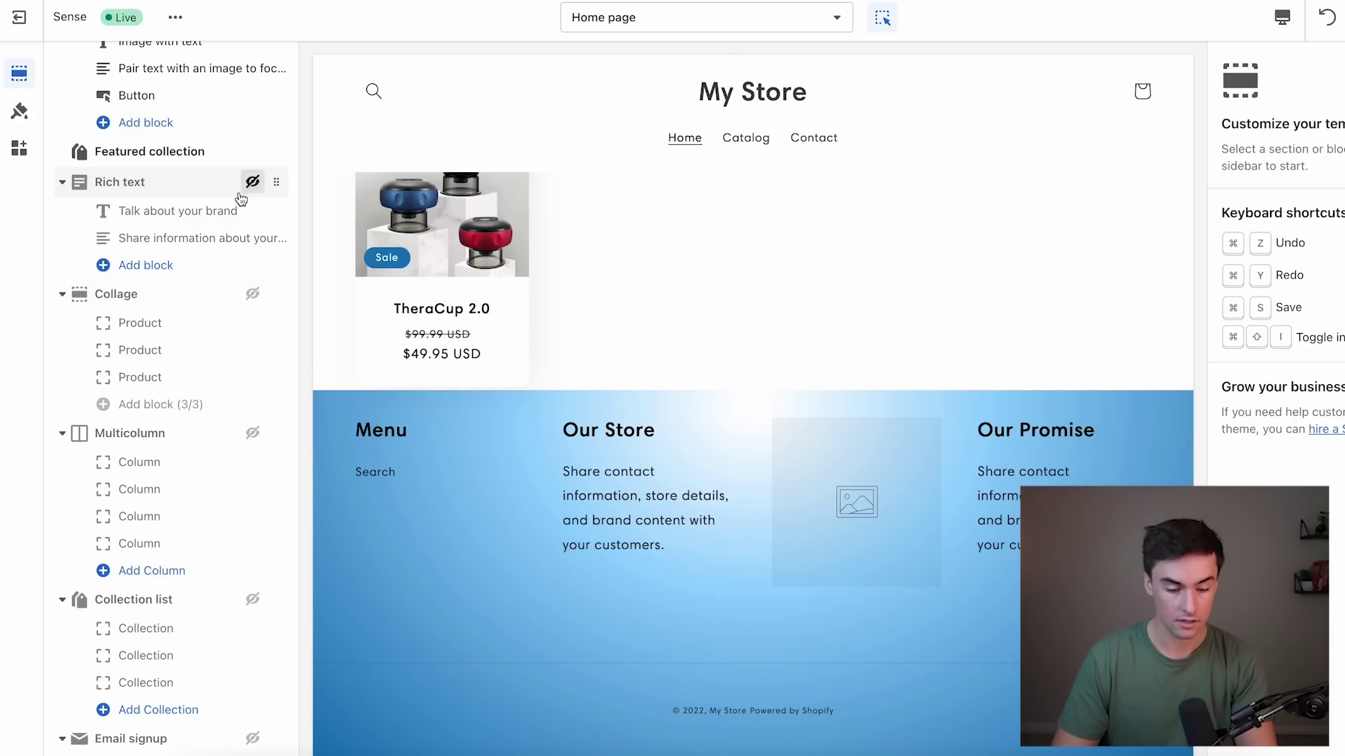
pyautogui.click(252, 153)
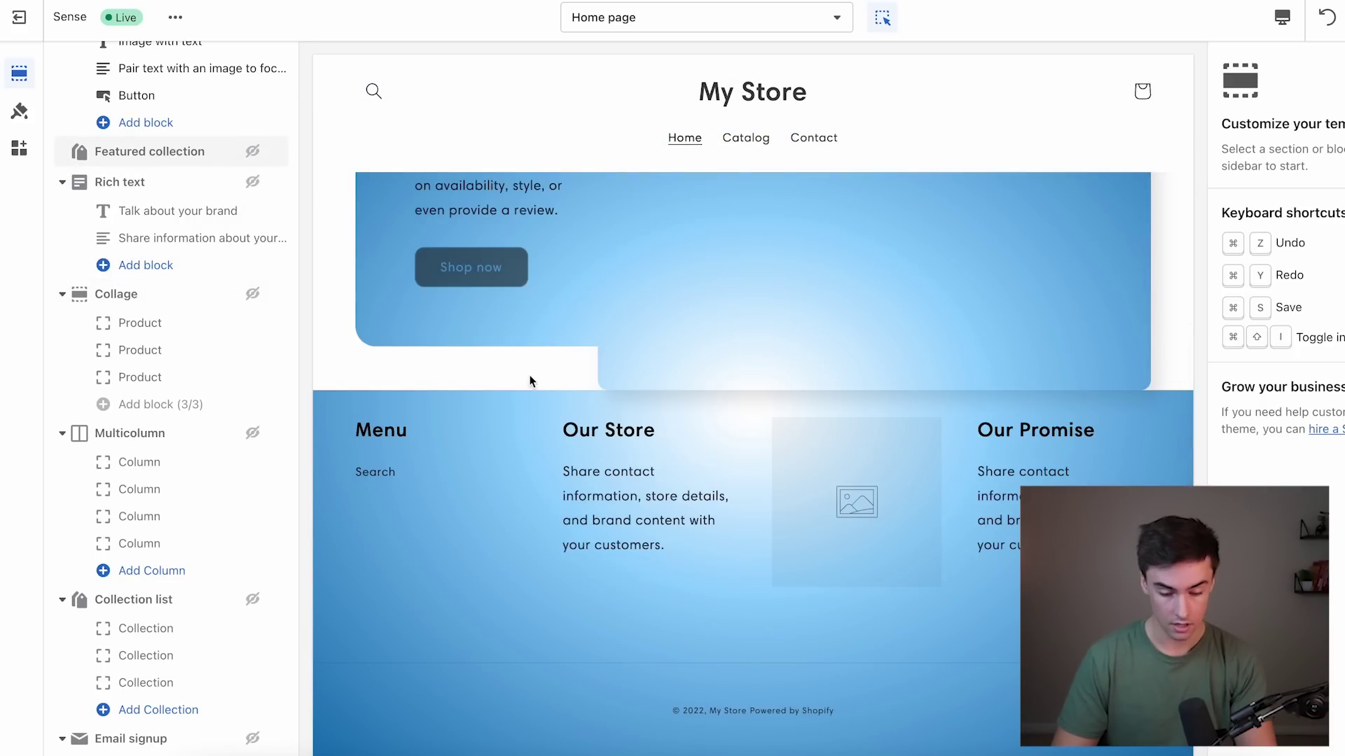
pyautogui.scroll(-2, 815, 338)
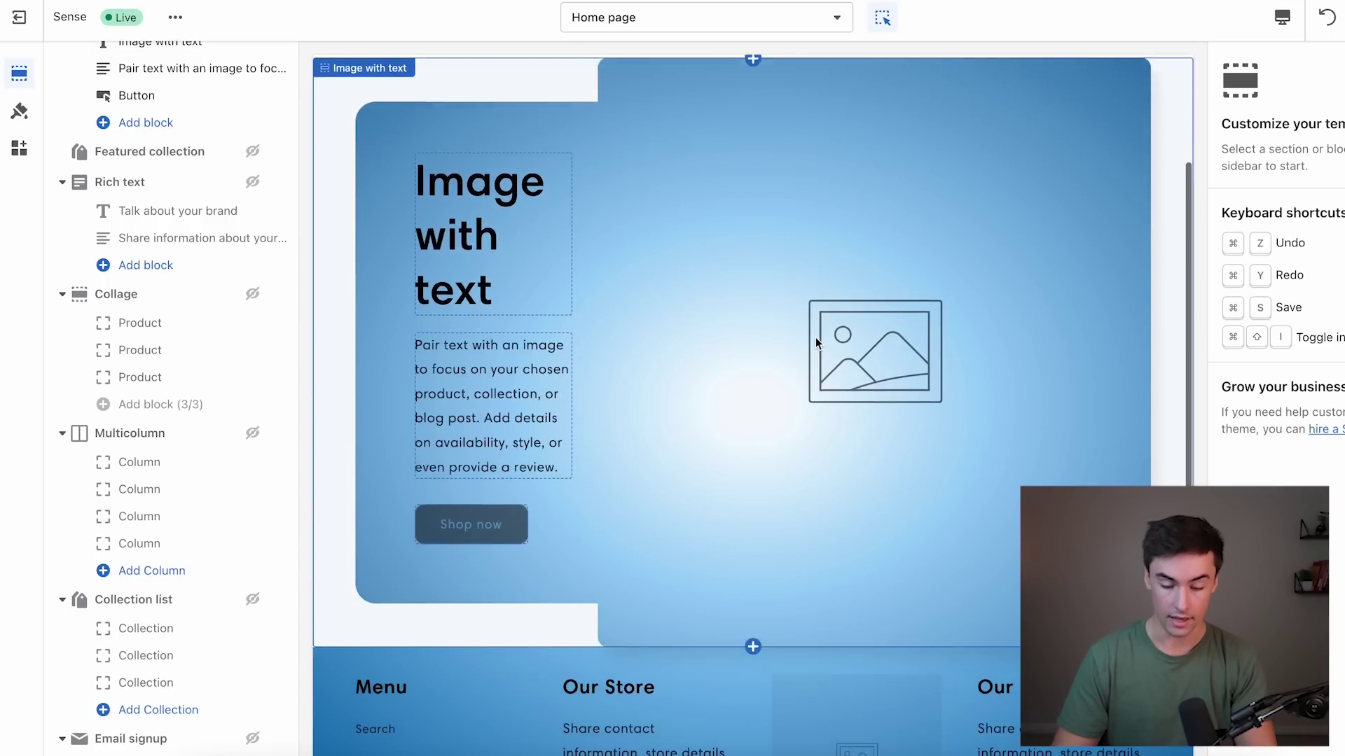
pyautogui.click(180, 246)
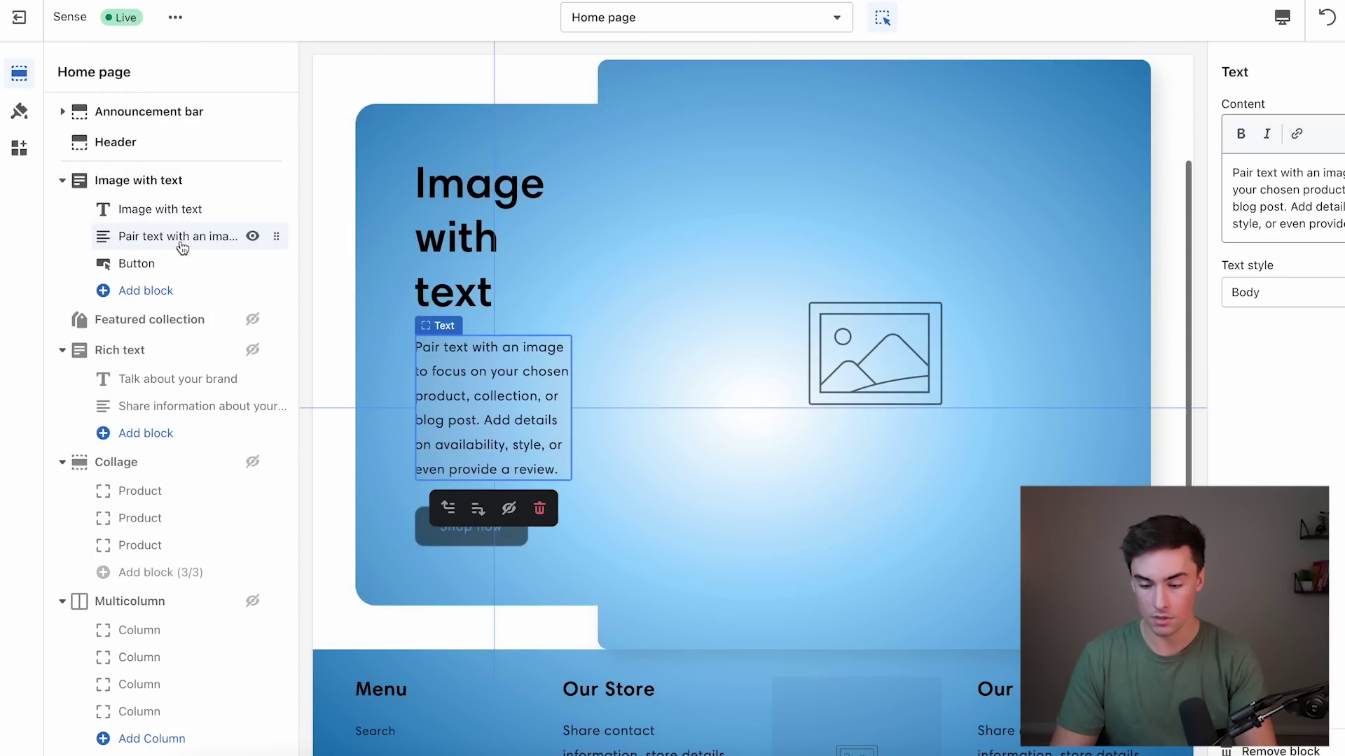
# Replace the Image with text banner picture with a free stock photo of a man resting at the gym.
pyautogui.click(148, 184)
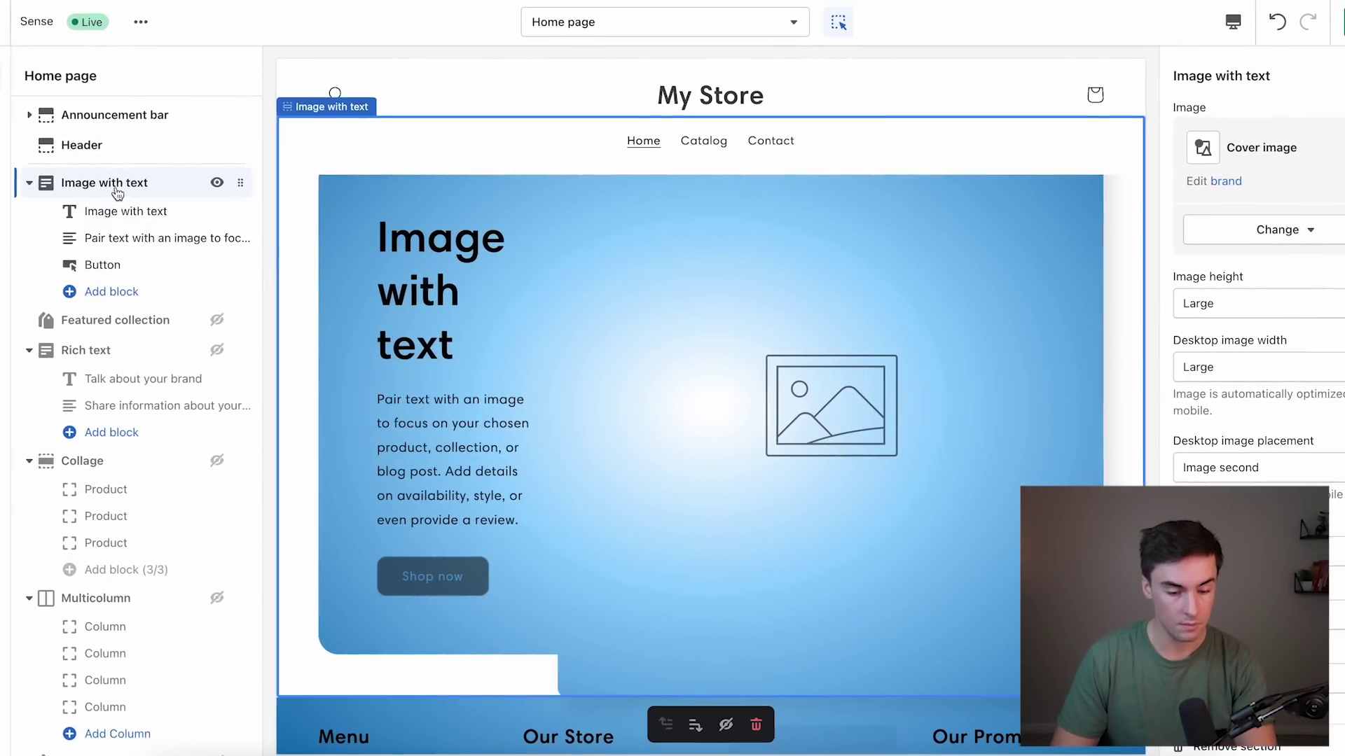
pyautogui.click(1278, 230)
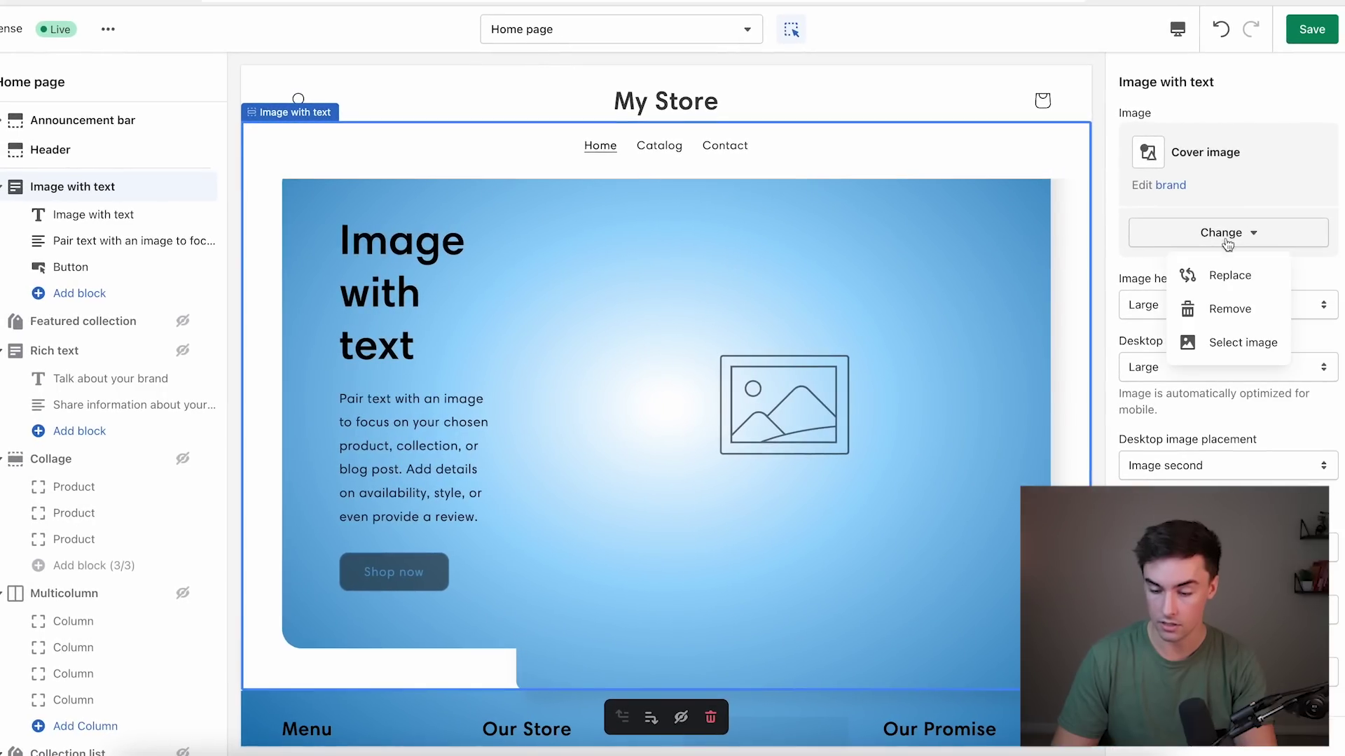
pyautogui.click(1231, 343)
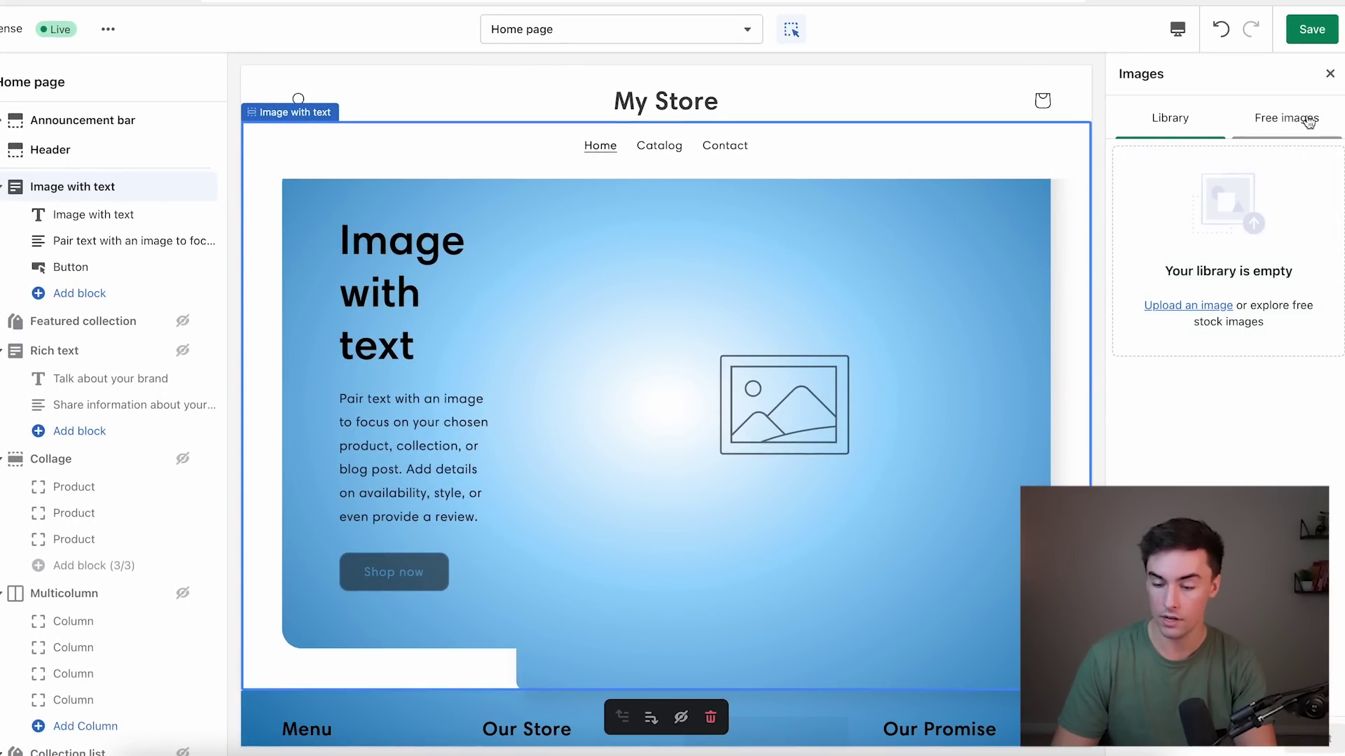
pyautogui.click(1281, 121)
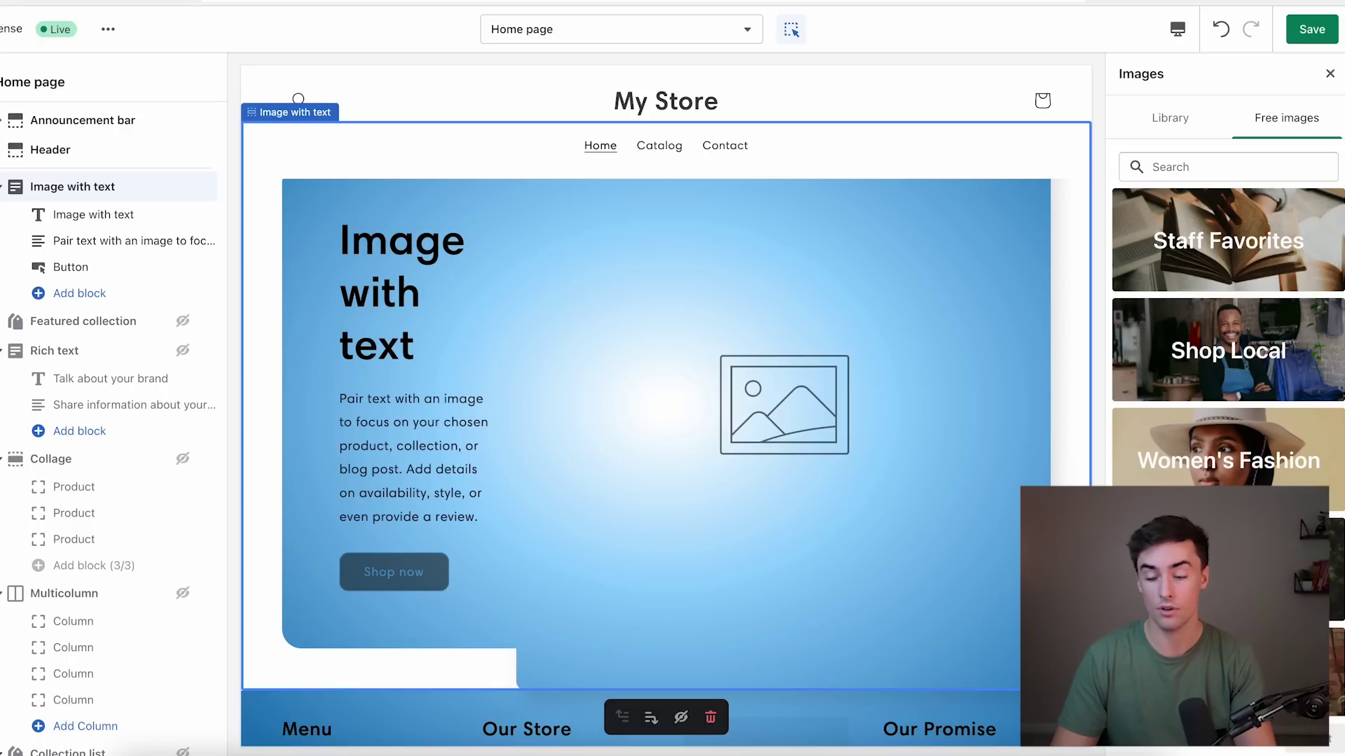
pyautogui.click(1247, 174)
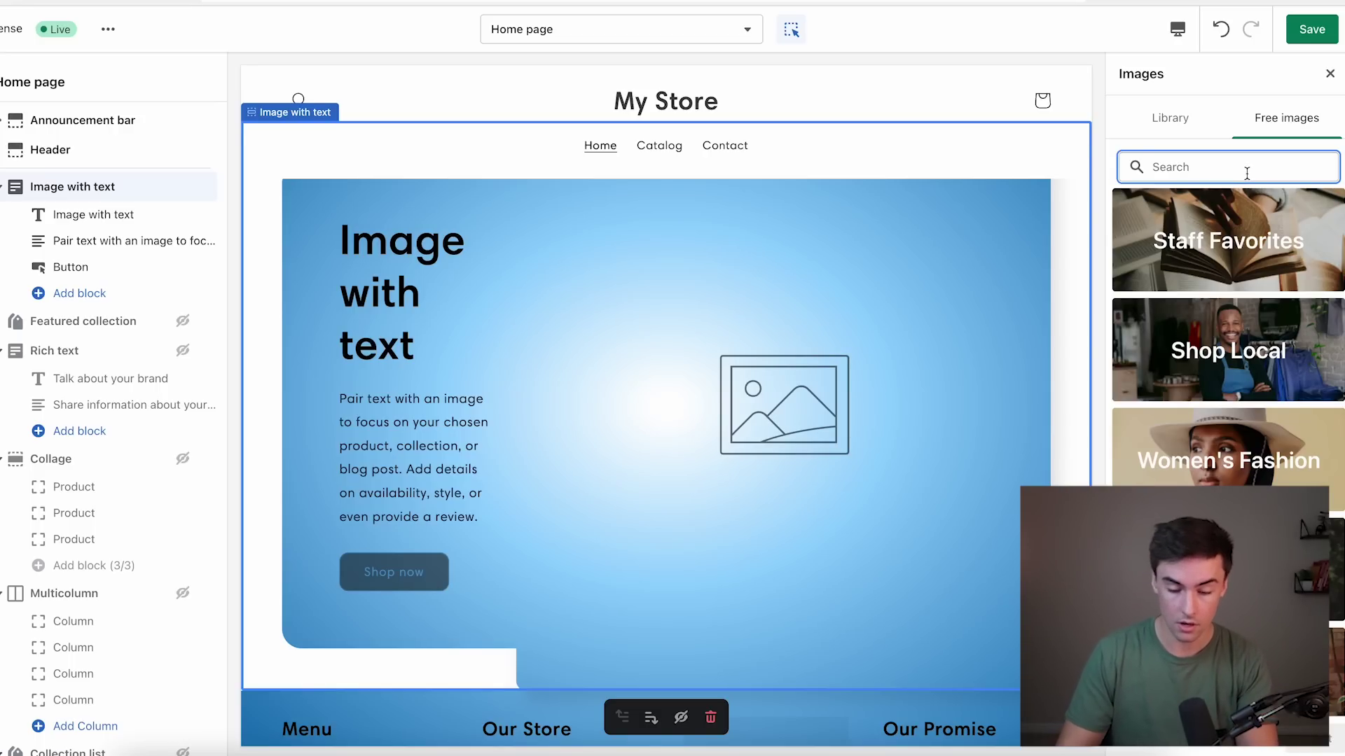
pyautogui.write('therapy')
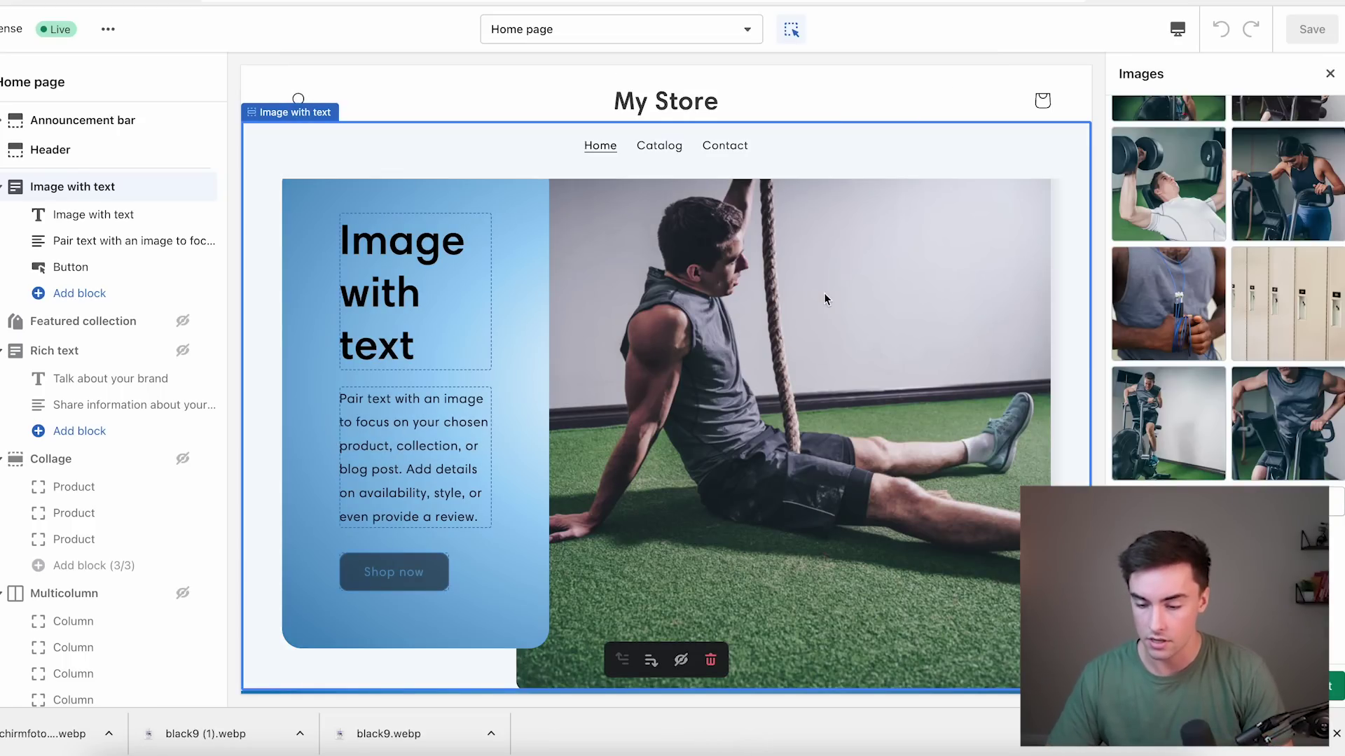
pyautogui.scroll(5, 1136, 243)
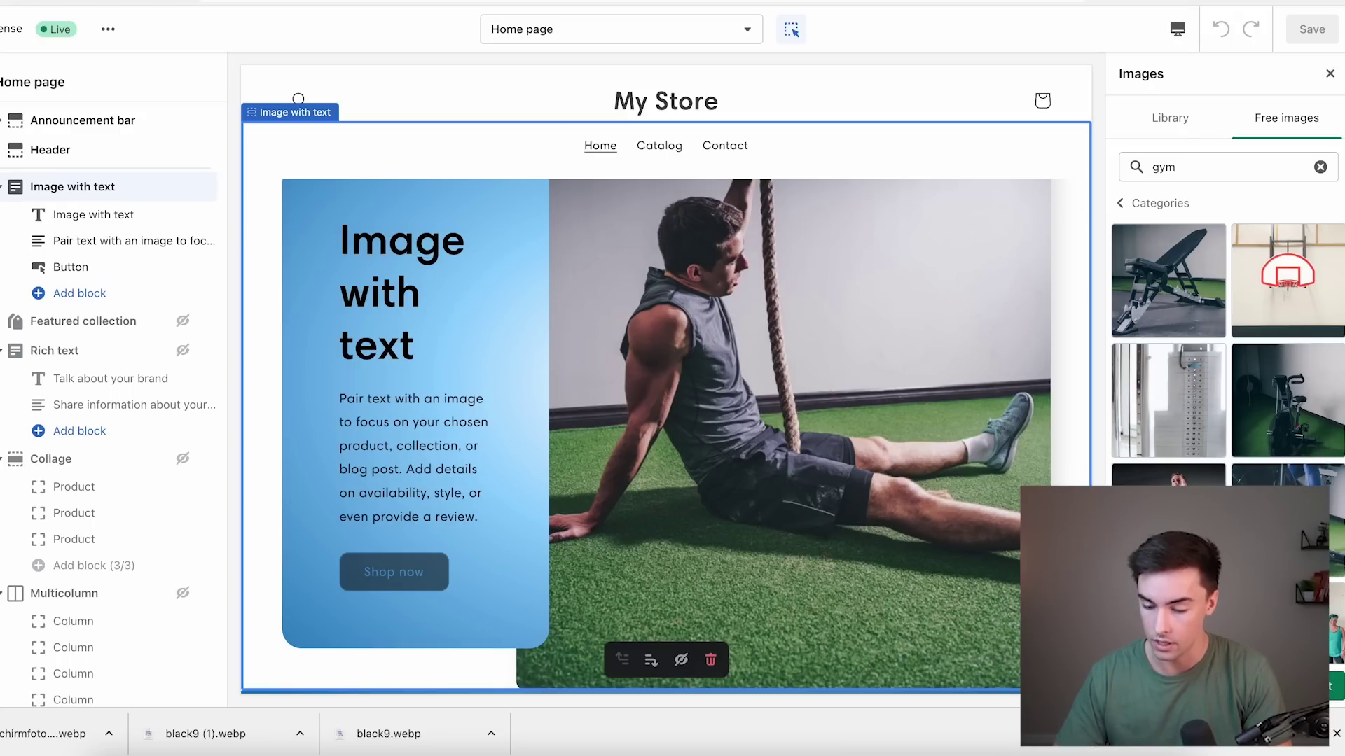
pyautogui.scroll(-2, 1226, 316)
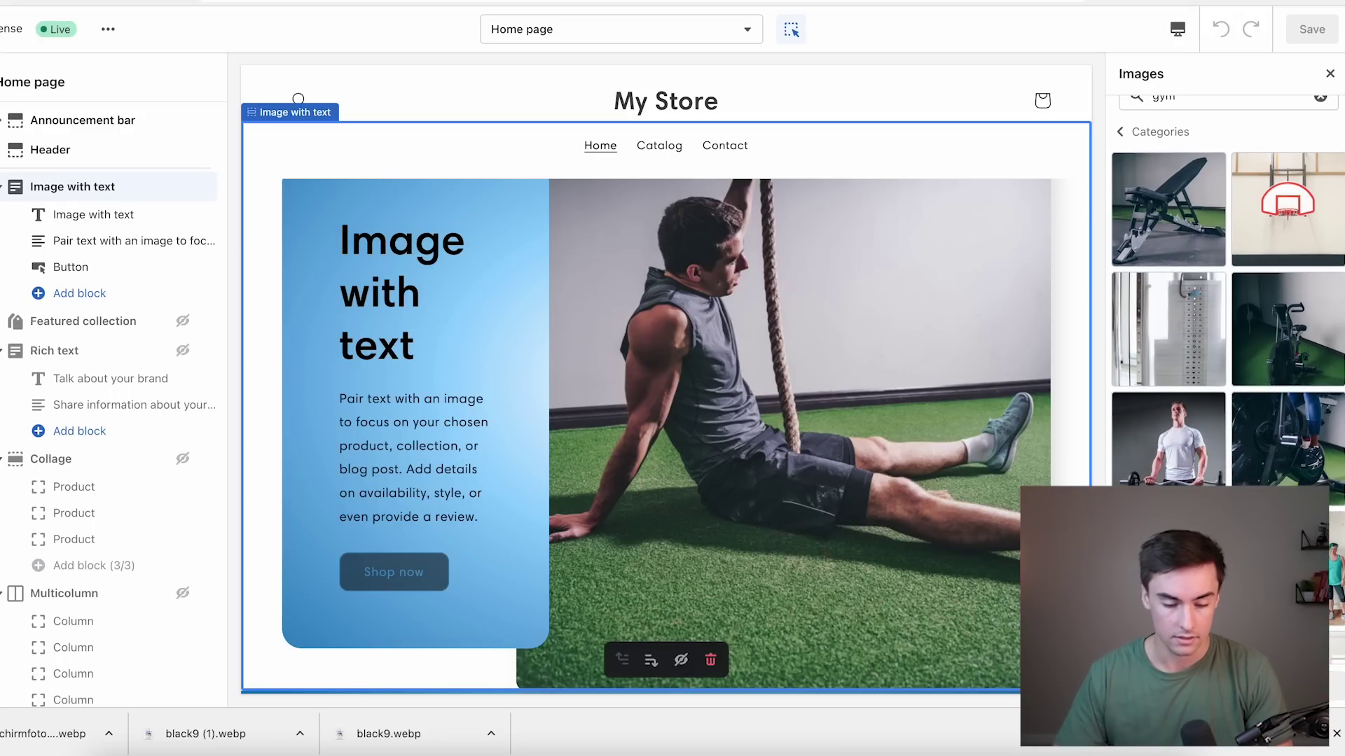
pyautogui.click(515, 241)
pyautogui.click(359, 258)
pyautogui.tripleClick(385, 256)
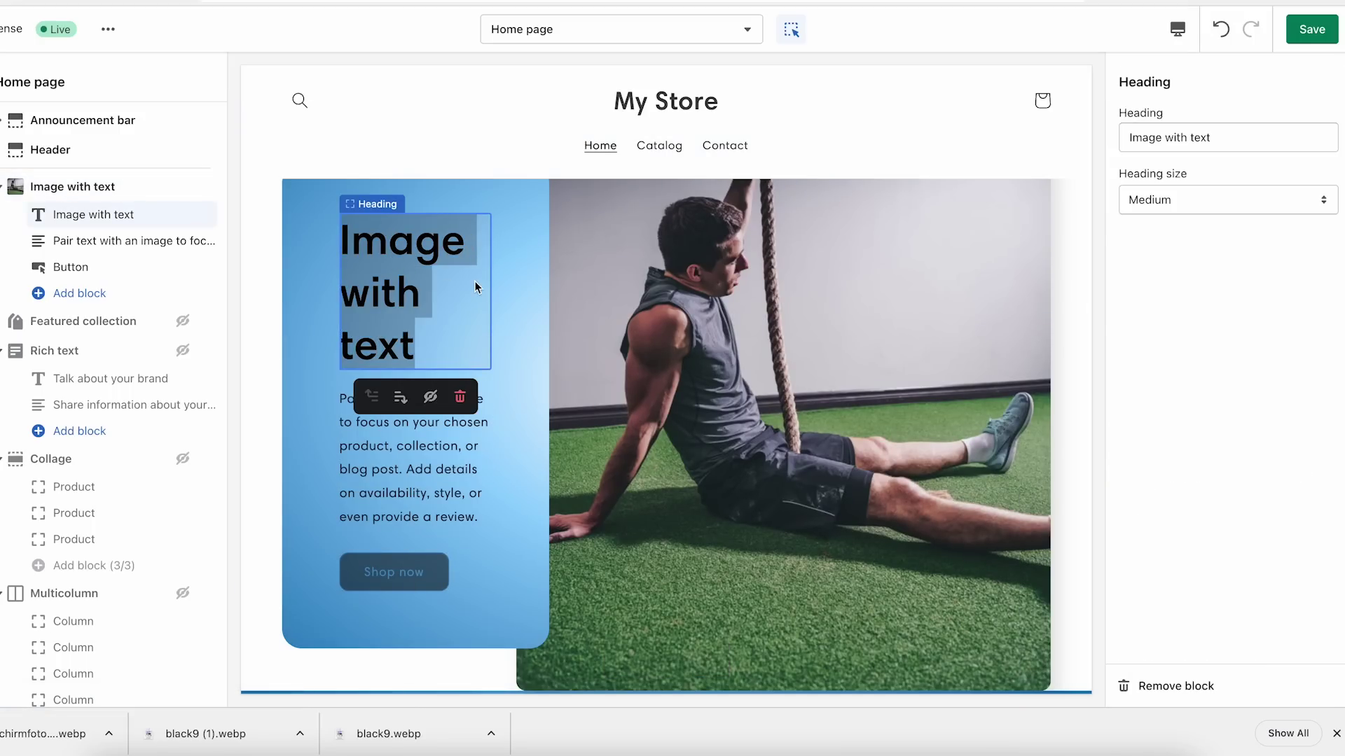
# Retitle the banner heading 'The Ultimate Recovery' and set its size to Small.
pyautogui.tripleClick(1177, 137)
pyautogui.write('The Ultim')
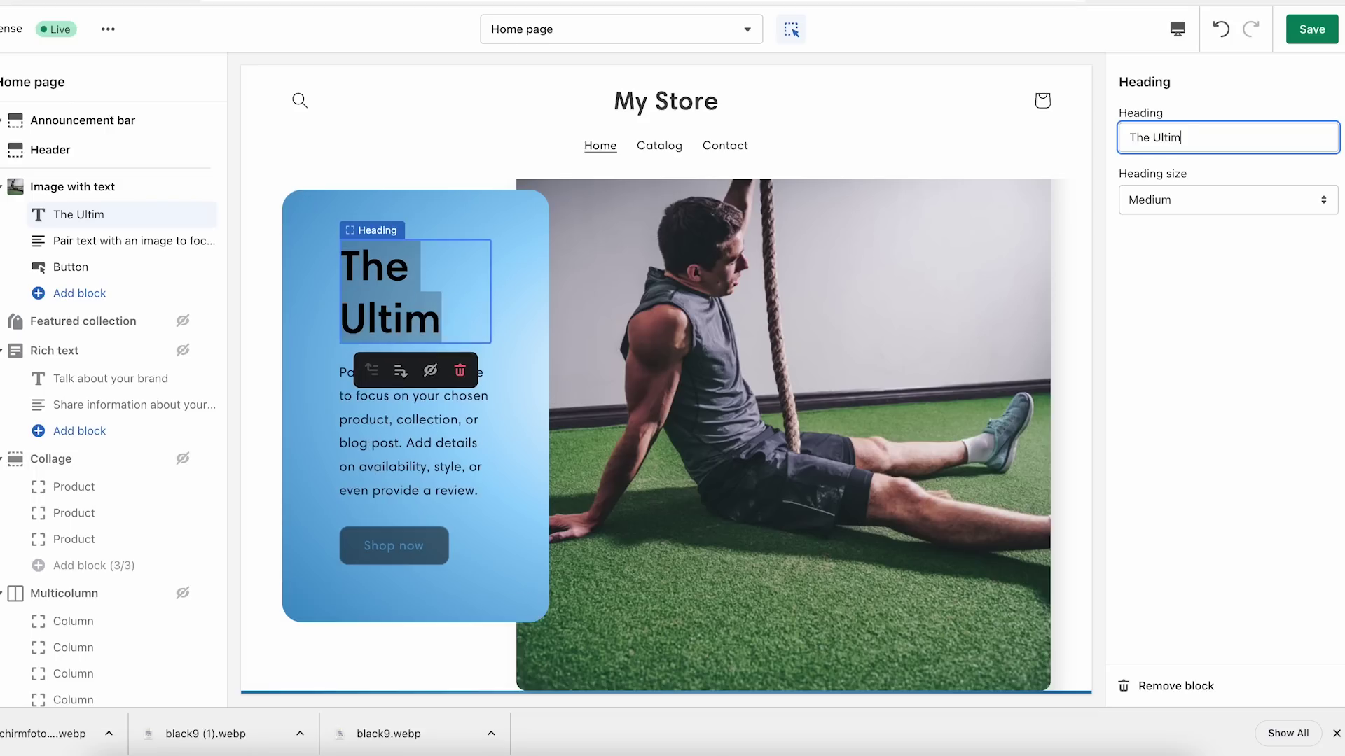
pyautogui.write('ate Recovery')
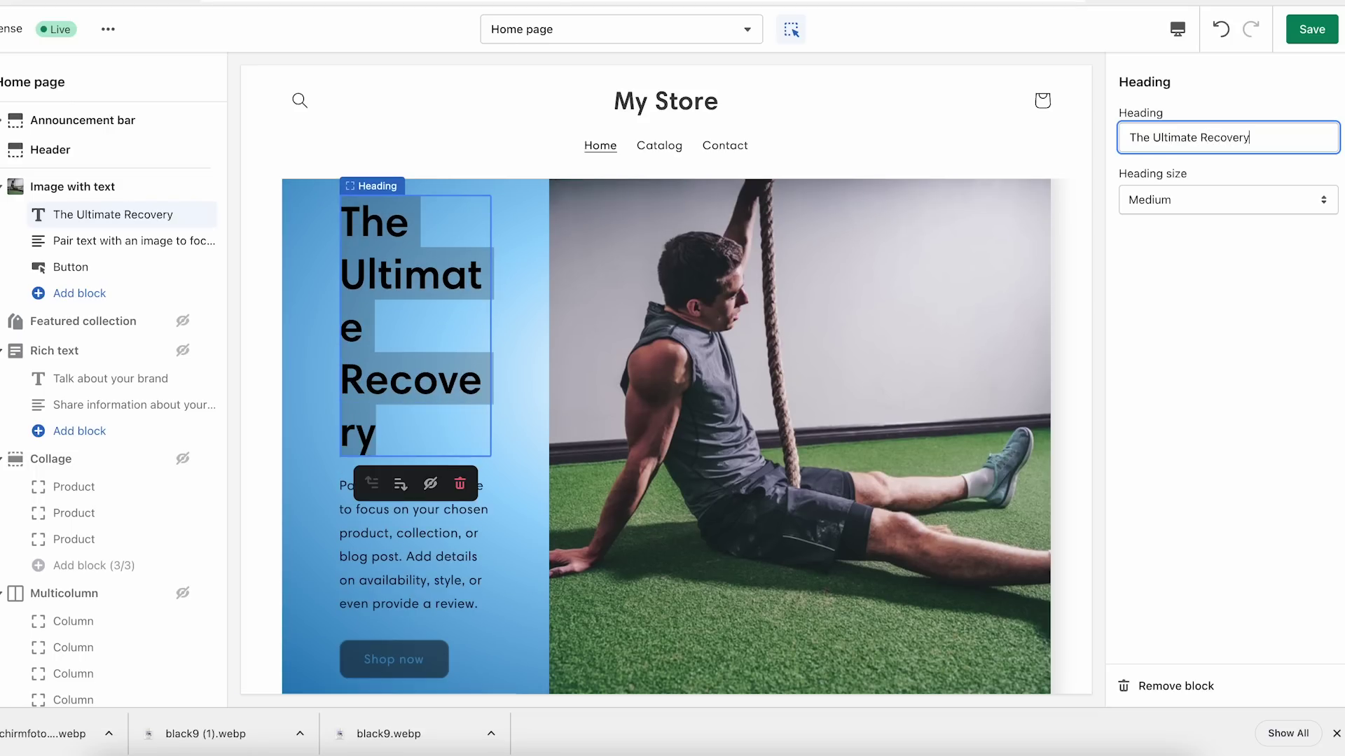
pyautogui.click(1177, 200)
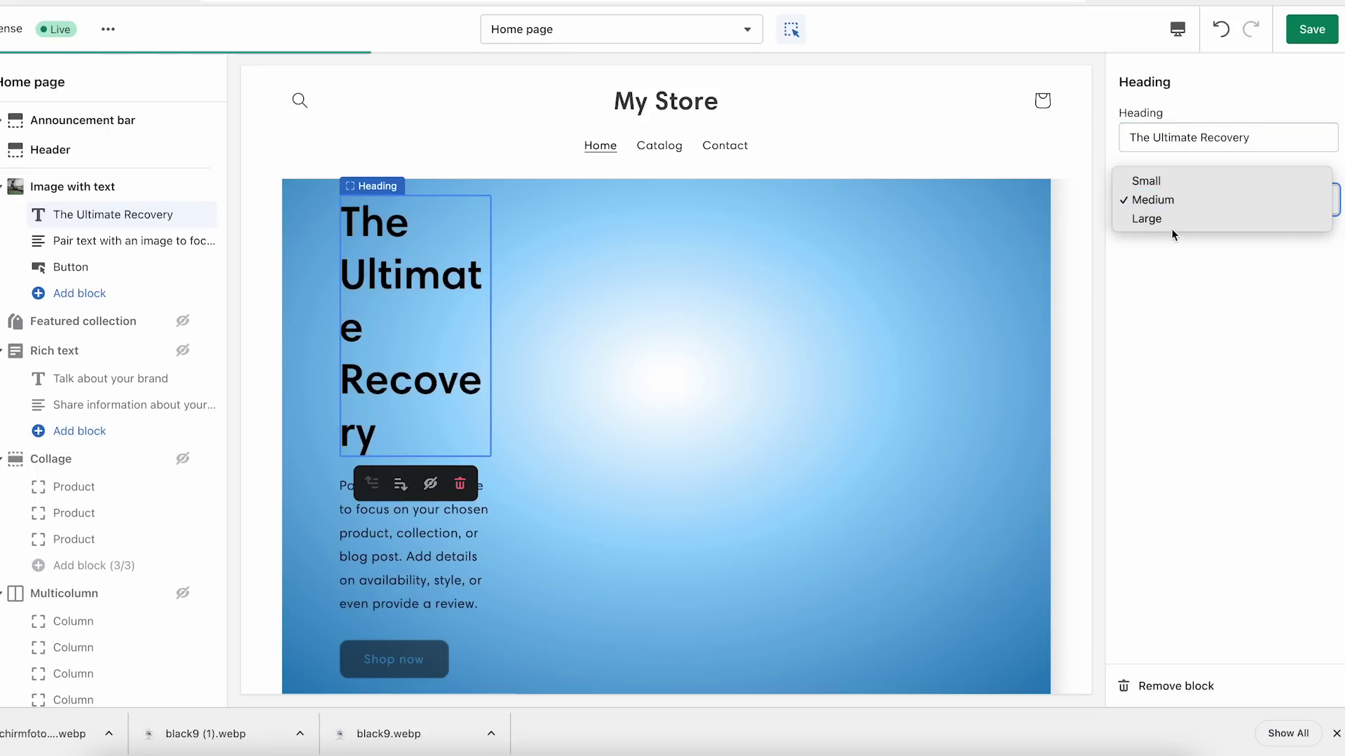
pyautogui.click(1187, 182)
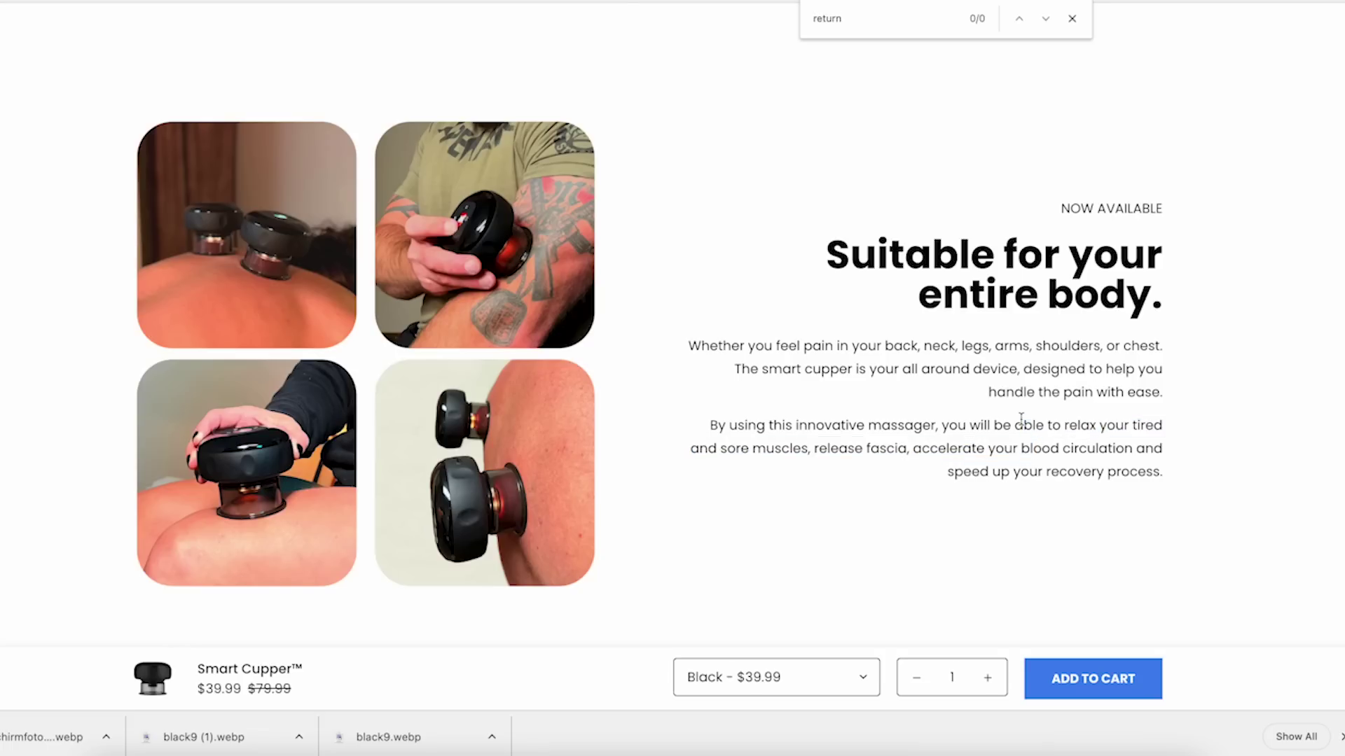
# Replace the banner paragraph with copy starting 'TheraCup 2.0 will relax your tired and sore muscles'.
pyautogui.moveTo(1164, 475); pyautogui.dragTo(709, 424)
pyautogui.moveTo(1317, 178); pyautogui.dragTo(1135, 179)
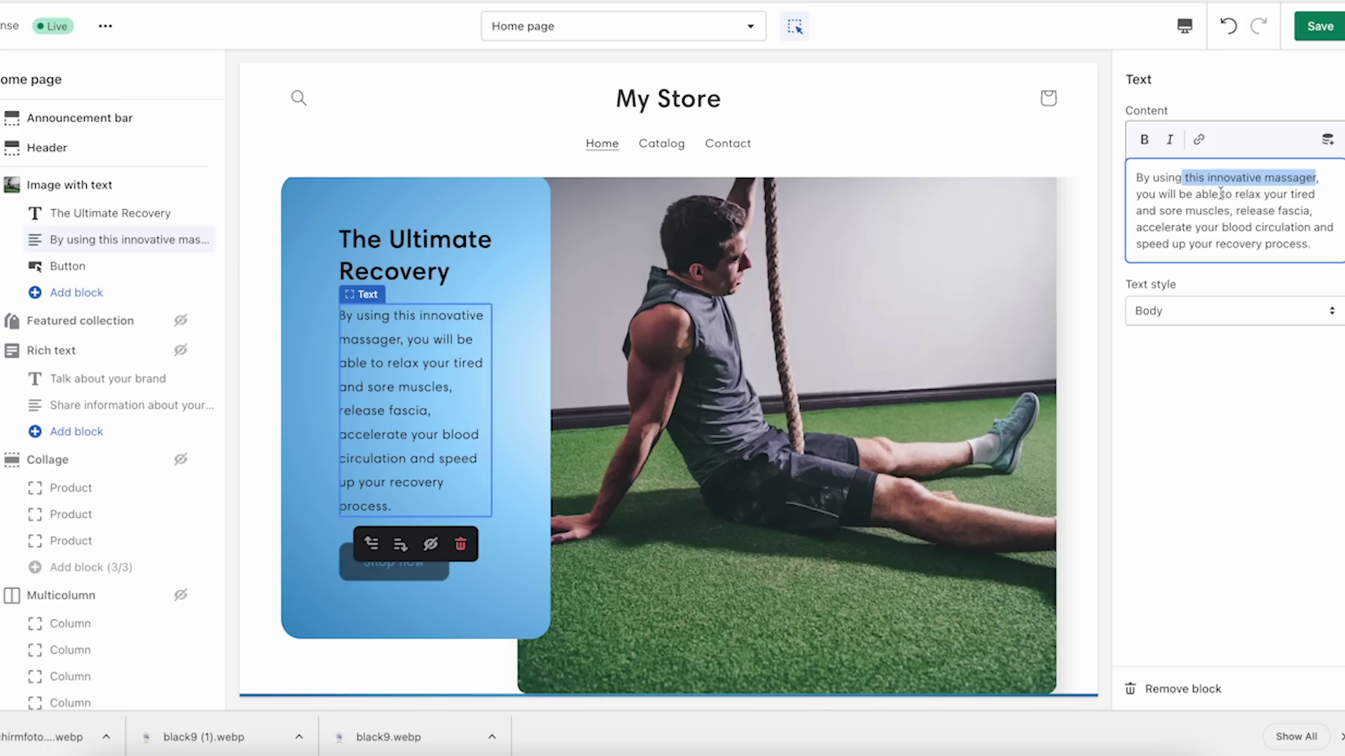
pyautogui.write('TheraCup 2.0 will')
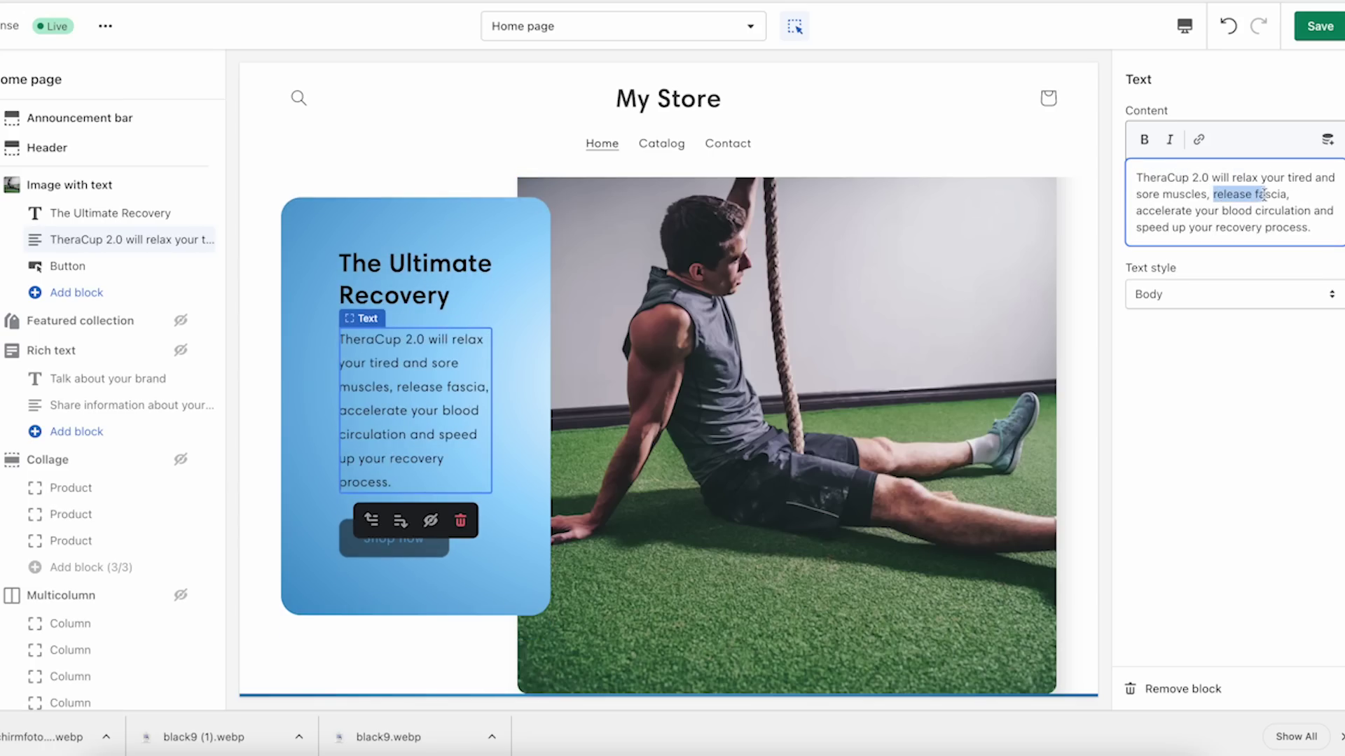
pyautogui.click(1302, 195)
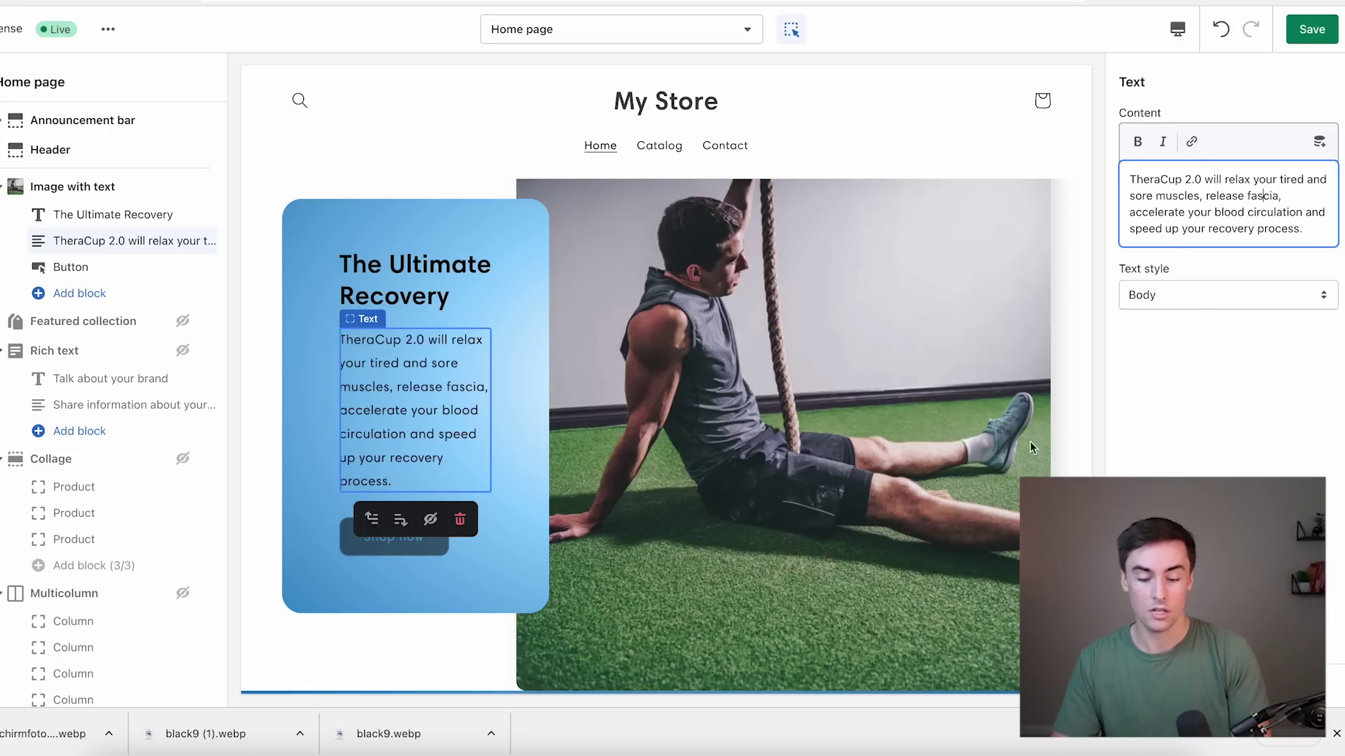
pyautogui.click(930, 434)
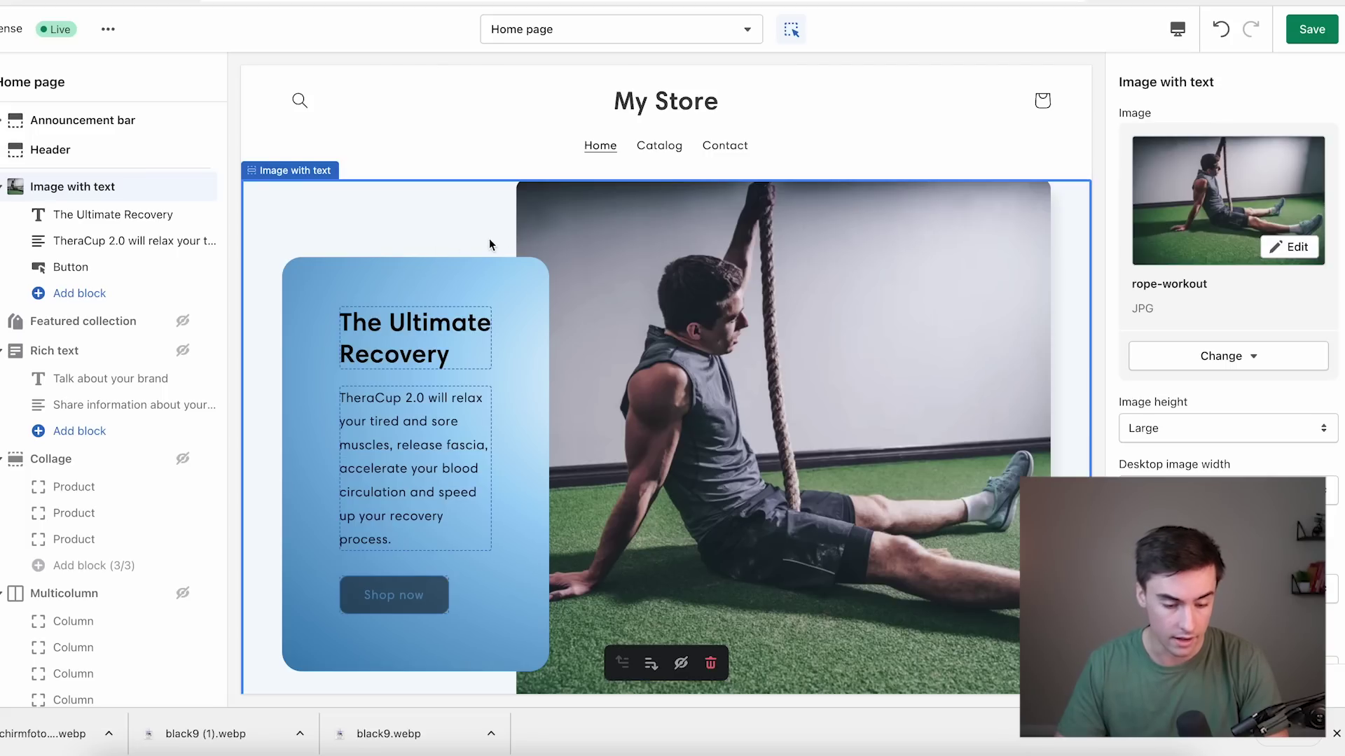
# Add a Featured product section showing TheraCup 2.0 below the home banner and save.
pyautogui.scroll(-1, 92, 329)
pyautogui.scroll(-5, 92, 330)
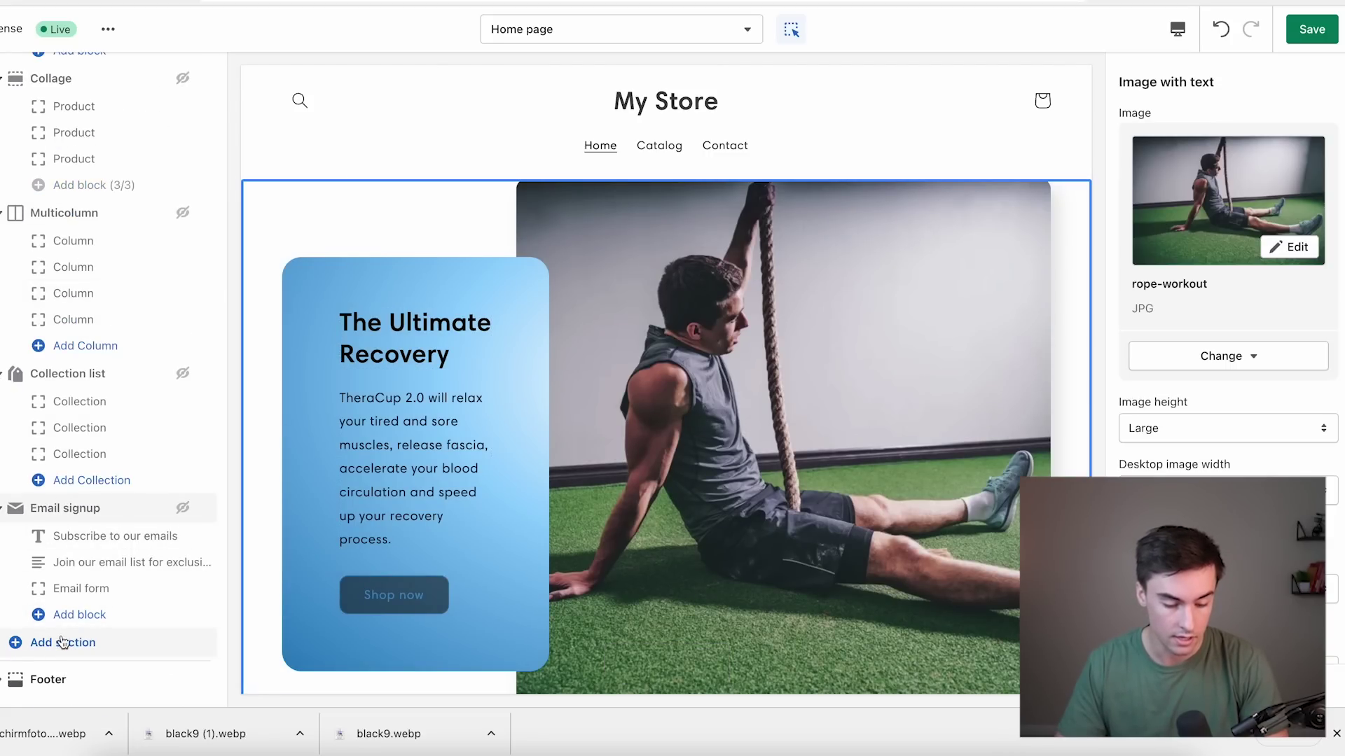
pyautogui.click(61, 643)
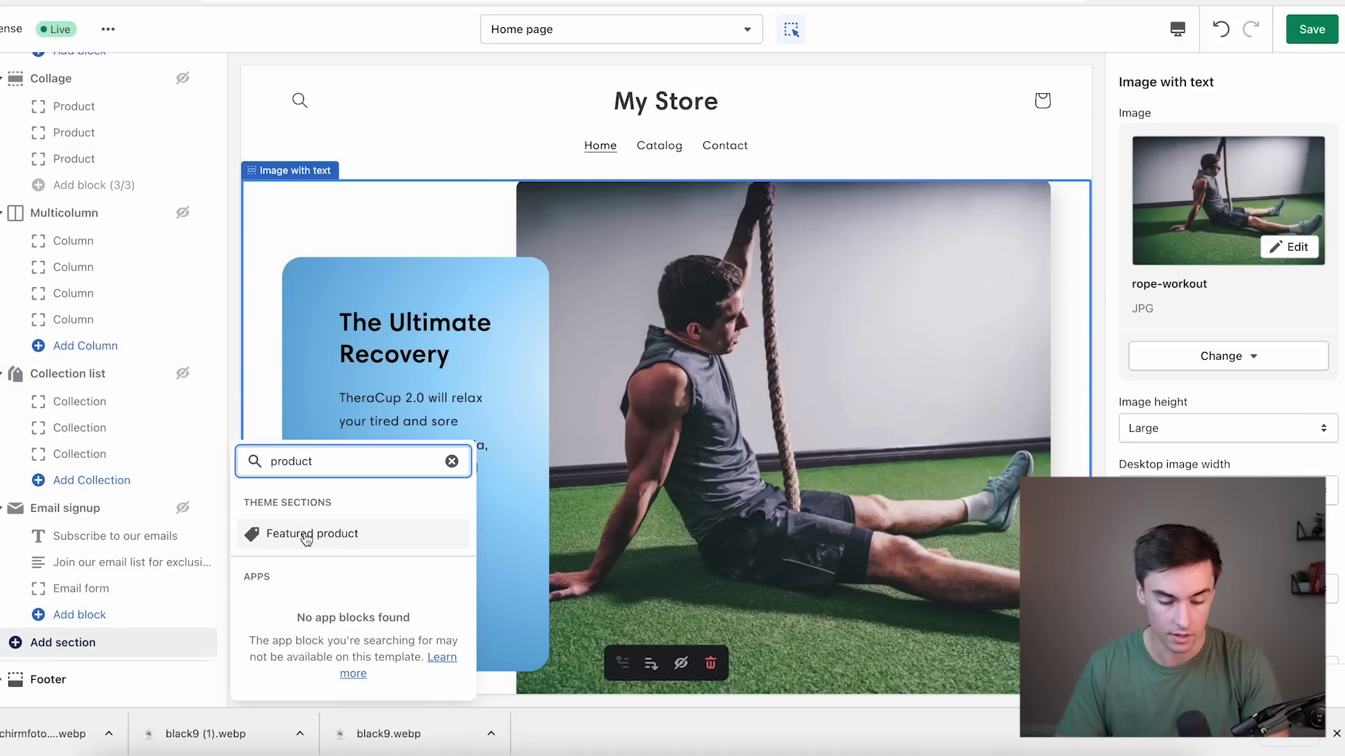
pyautogui.click(306, 535)
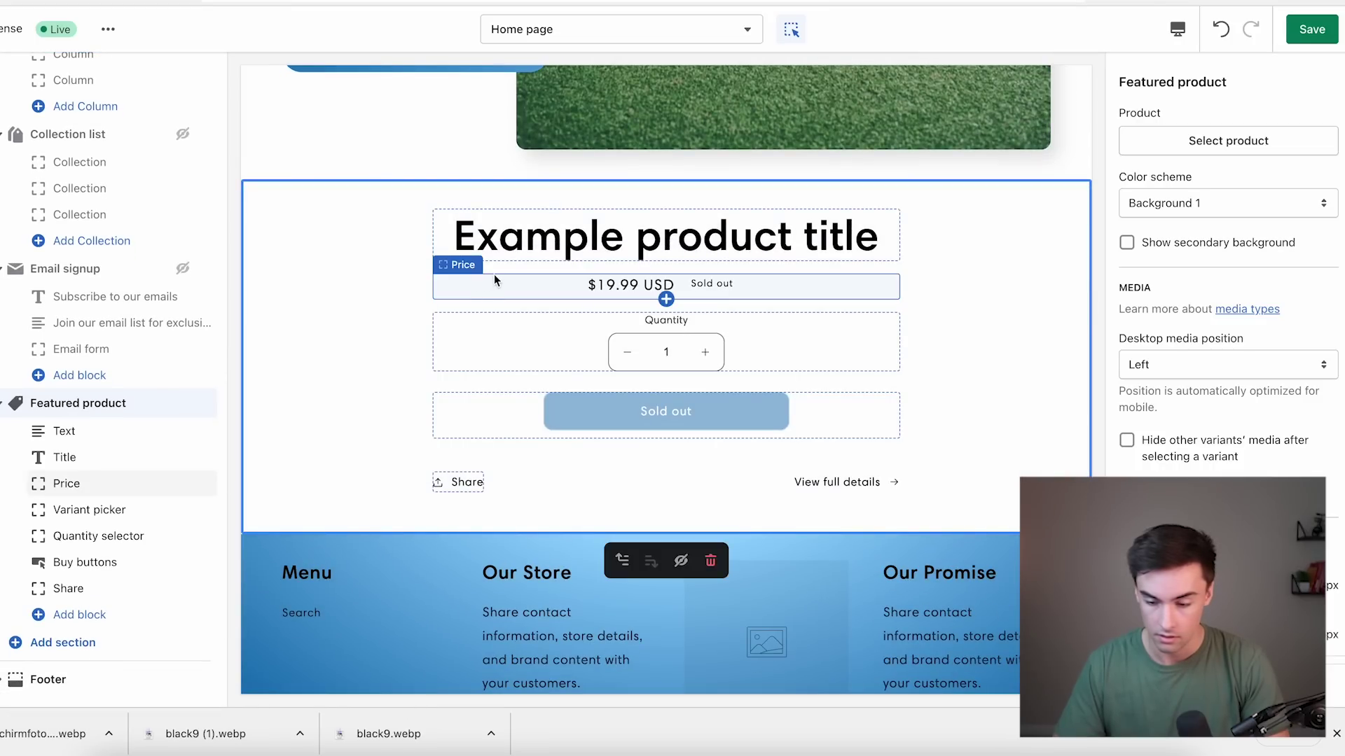
pyautogui.click(1271, 142)
pyautogui.click(1194, 218)
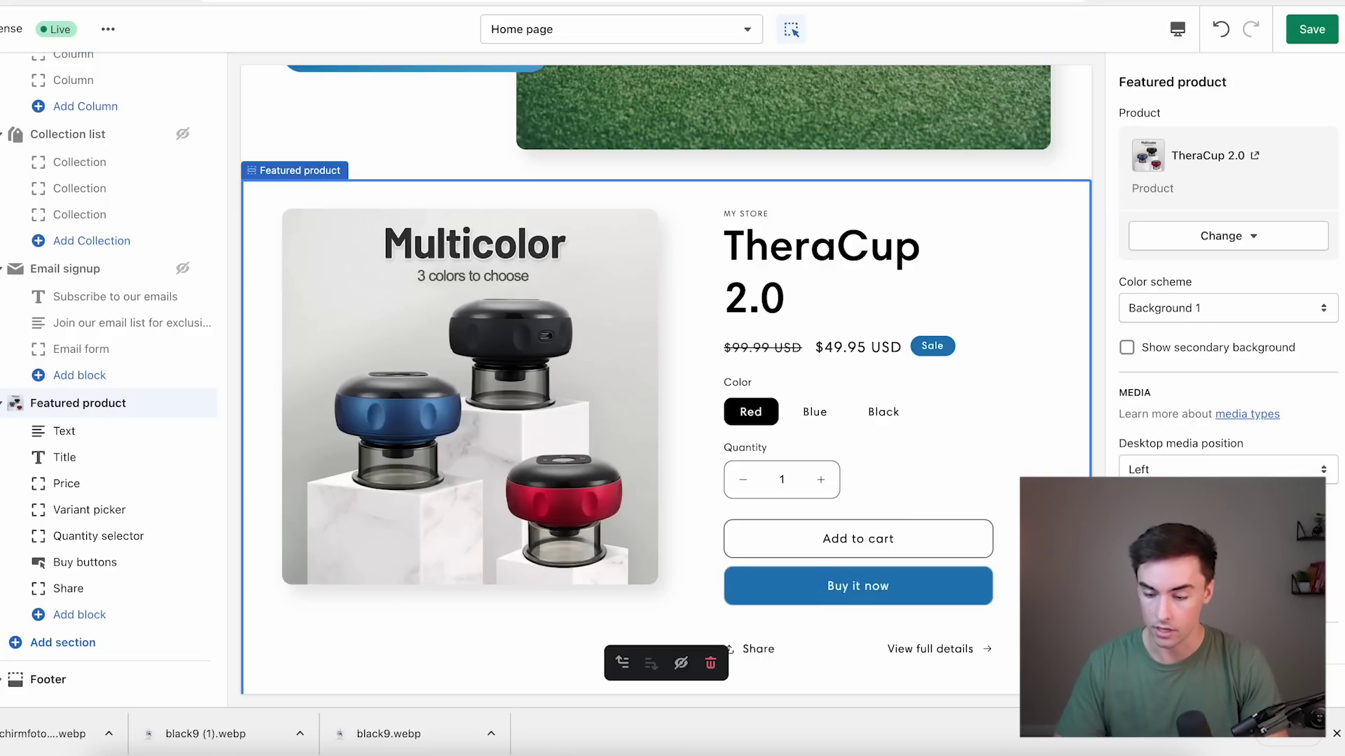
pyautogui.scroll(-2, 1155, 411)
pyautogui.click(1307, 33)
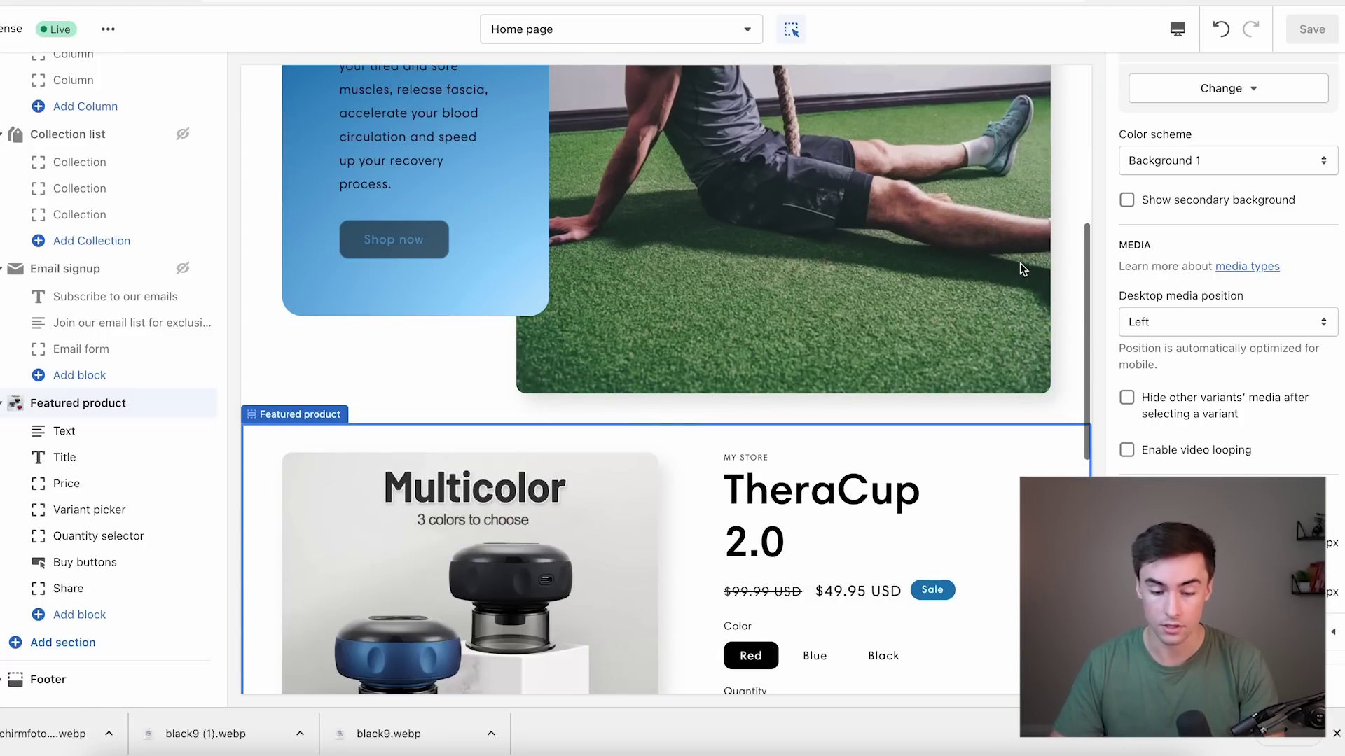
pyautogui.click(473, 83)
# Change the announcement bar text to '50% OFF TODAY ONLY' and save it.
pyautogui.scroll(-1, 537, 361)
pyautogui.scroll(1, 538, 361)
pyautogui.doubleClick(581, 86)
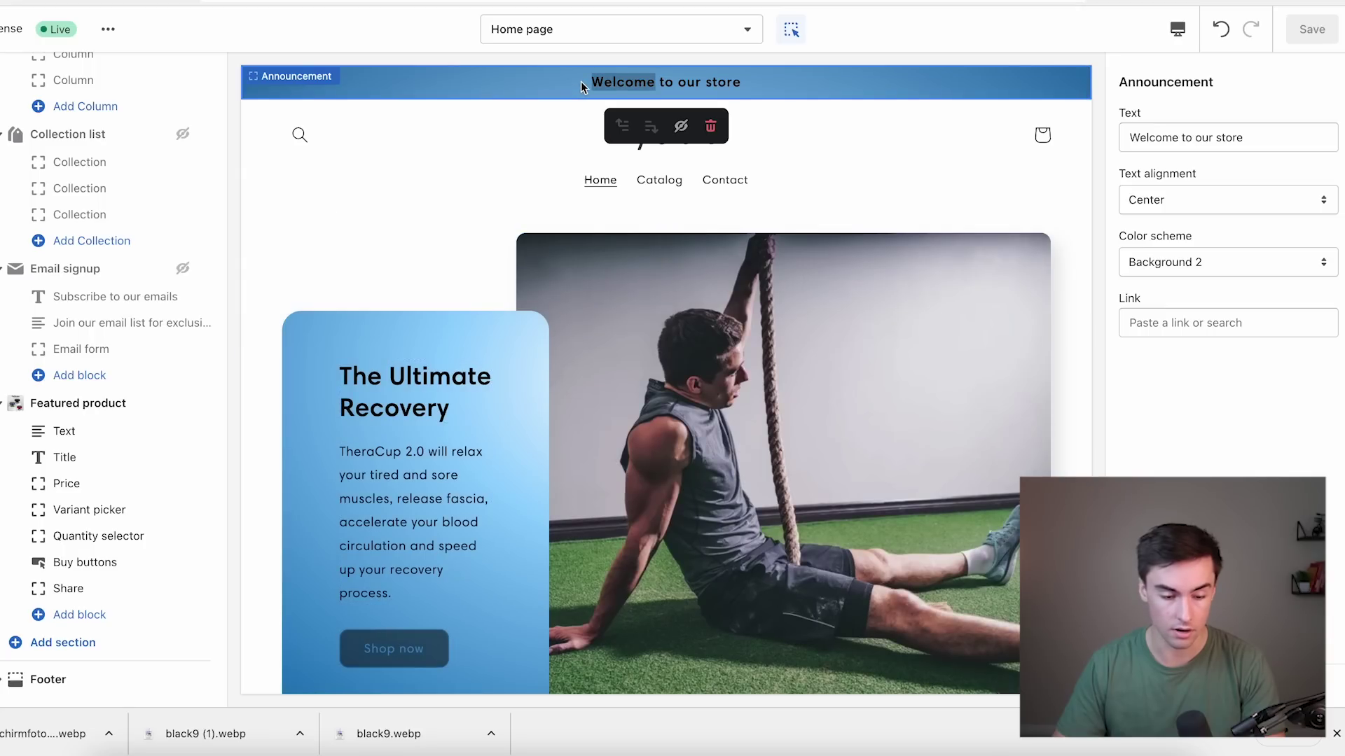
pyautogui.scroll(10, 153, 128)
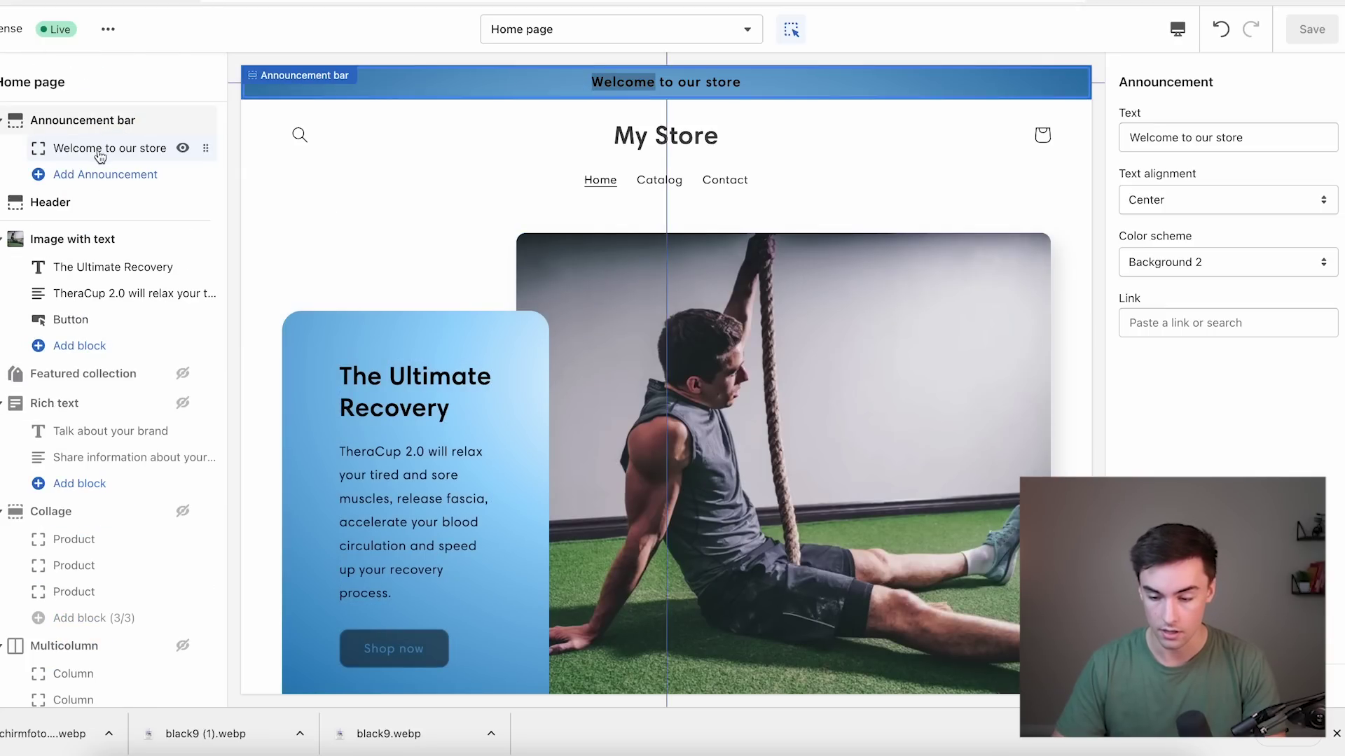
pyautogui.tripleClick(1172, 126)
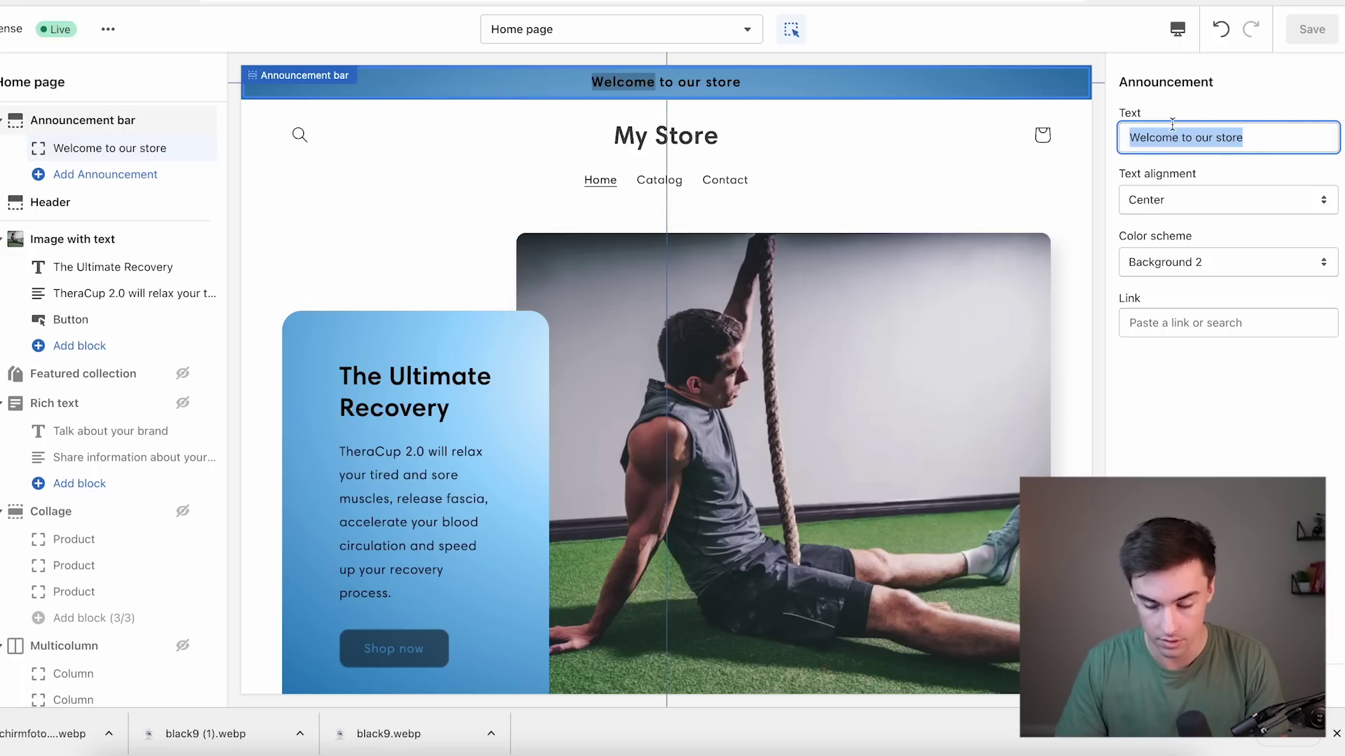
pyautogui.write('50% OFF')
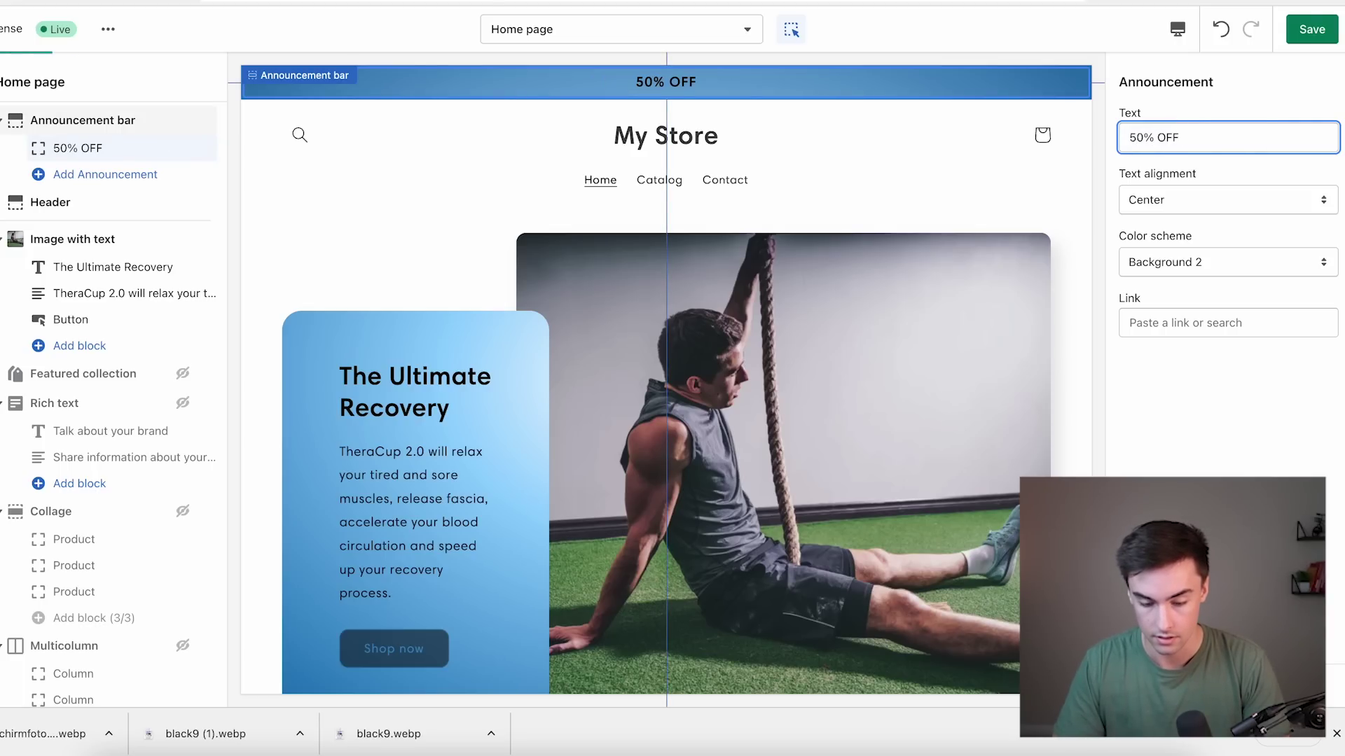
pyautogui.write(' TODAY ON')
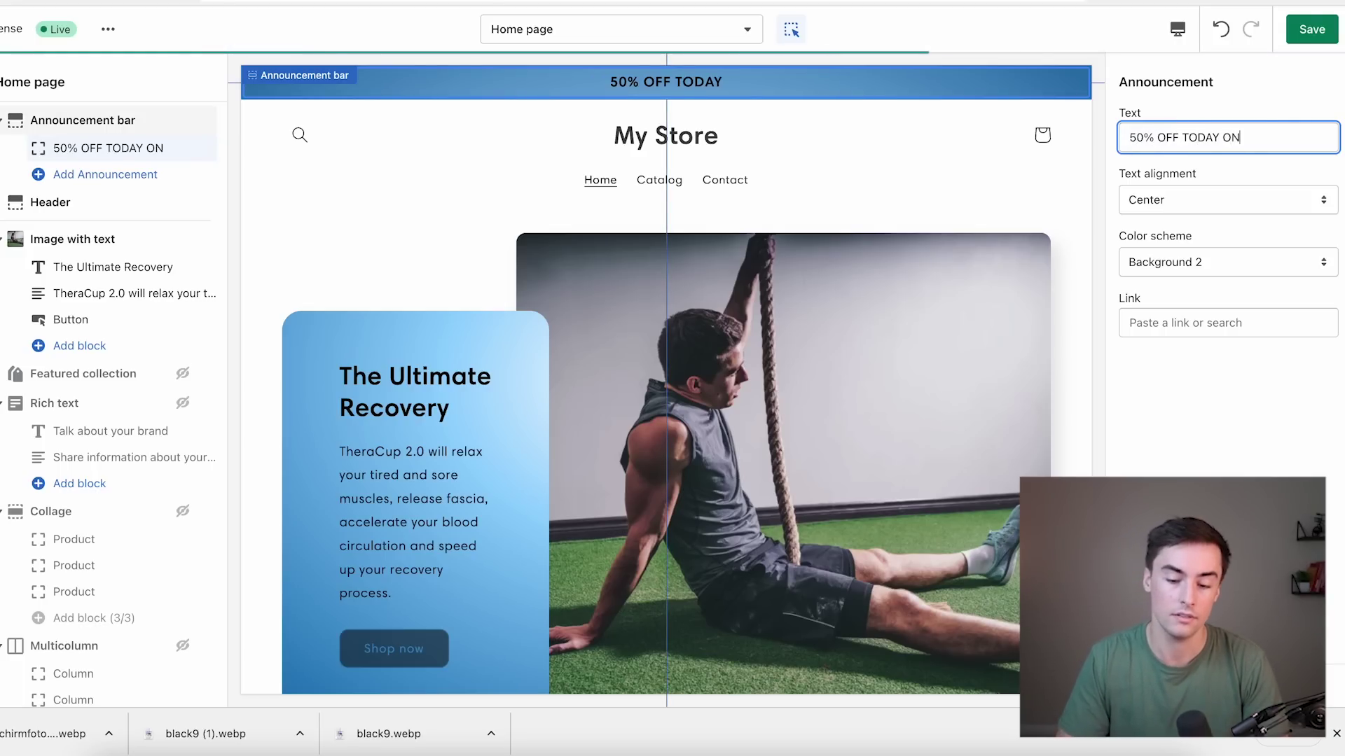
pyautogui.write('LY')
pyautogui.click(1064, 112)
pyautogui.click(1312, 29)
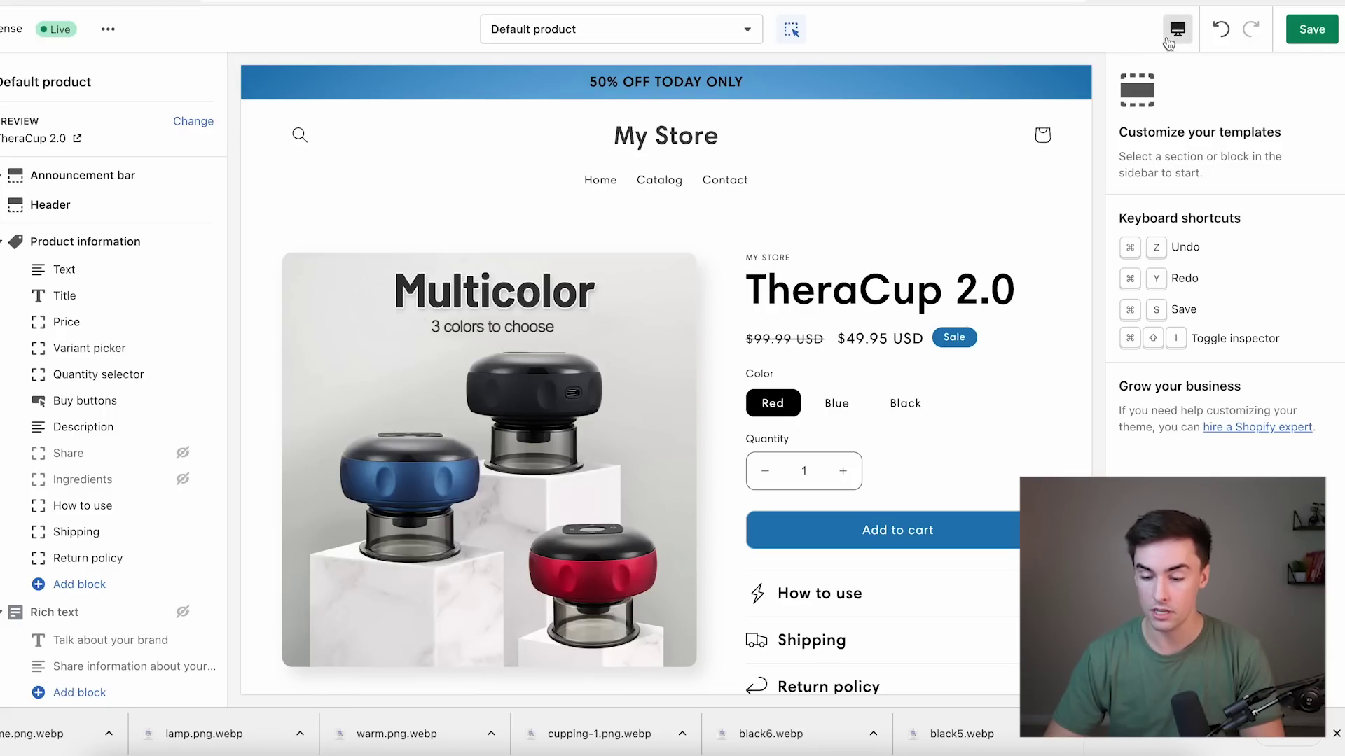
# Preview the product page in mobile layout and hide its empty Image with text section.
pyautogui.click(1184, 36)
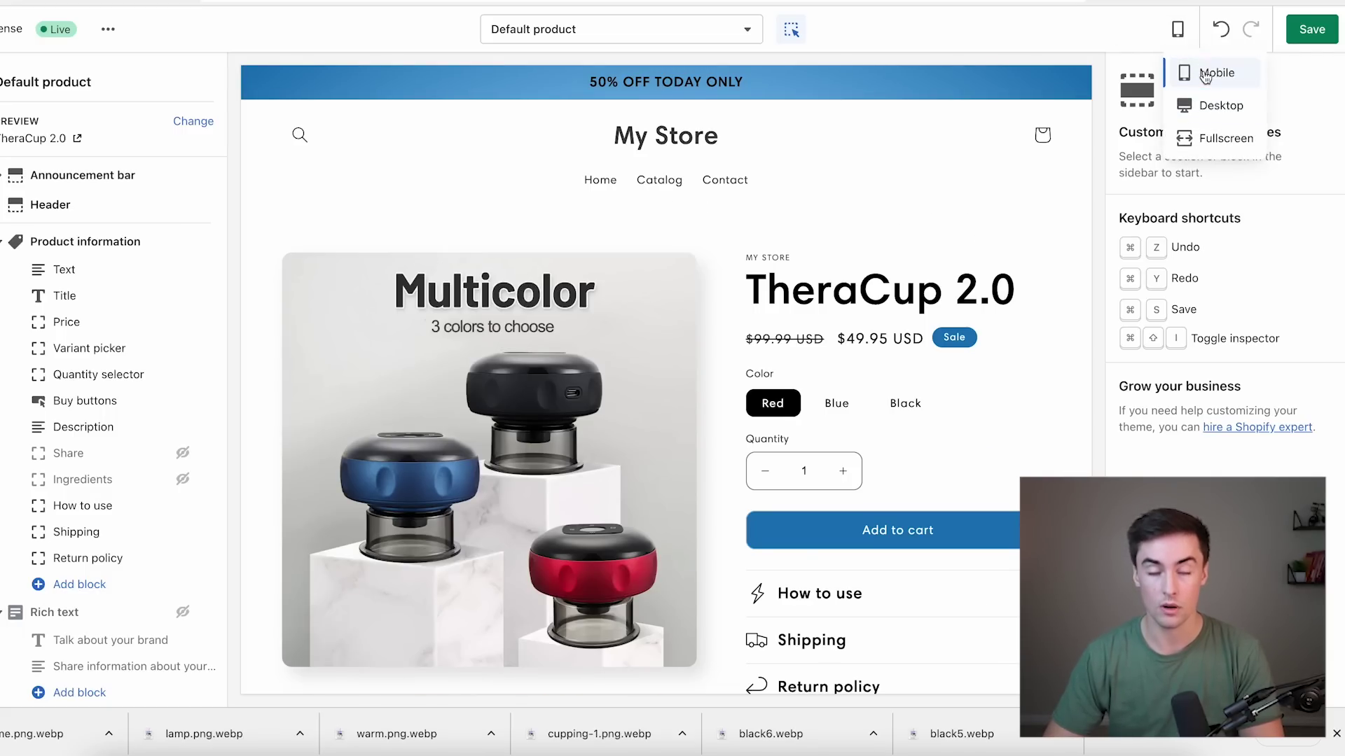
pyautogui.click(1208, 72)
pyautogui.scroll(-1, 720, 356)
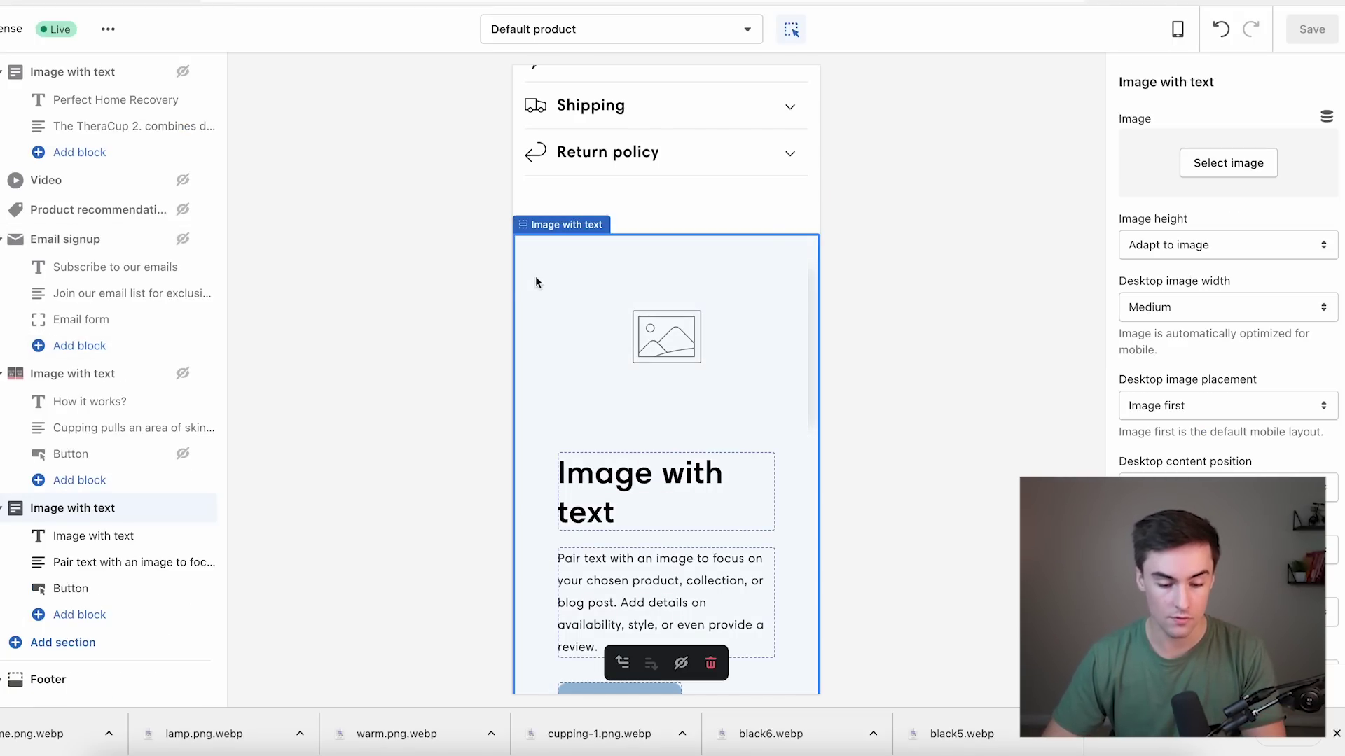
pyautogui.scroll(-2, 603, 360)
pyautogui.scroll(15, 616, 434)
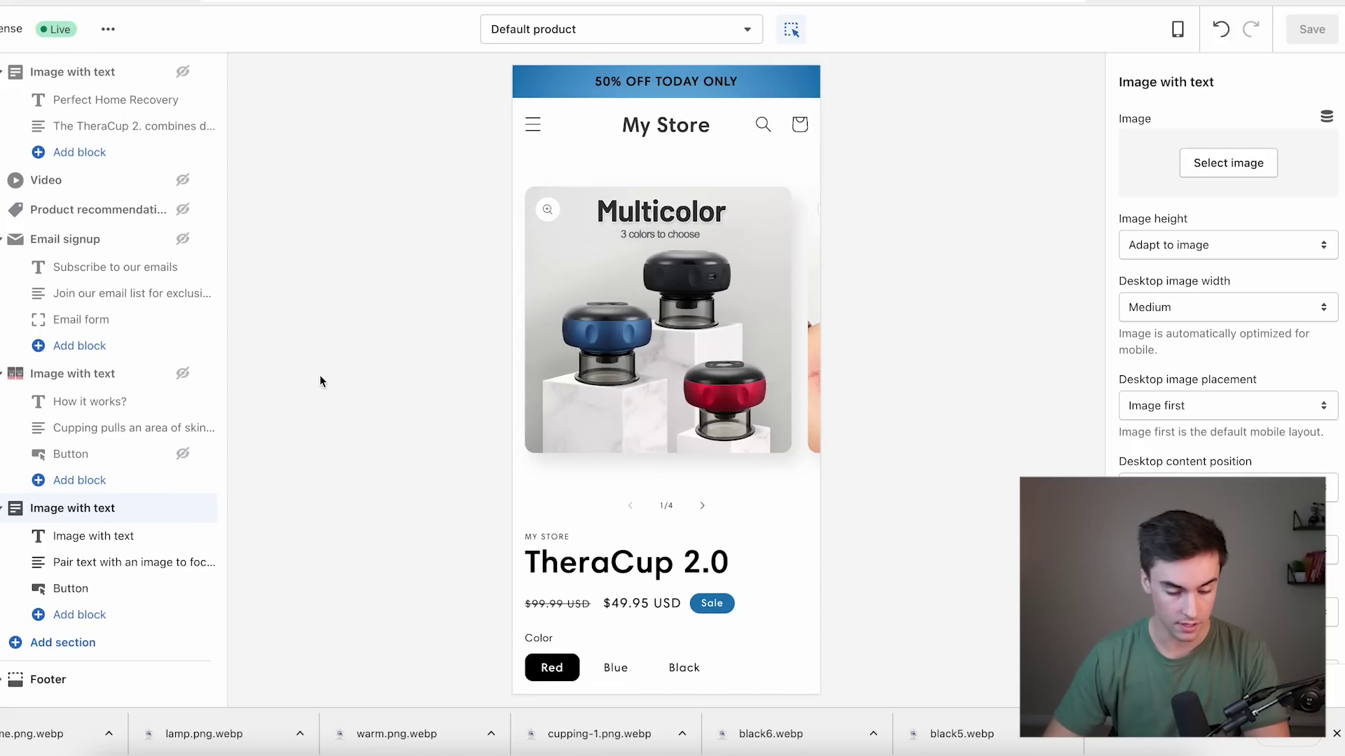
pyautogui.moveTo(182, 513)
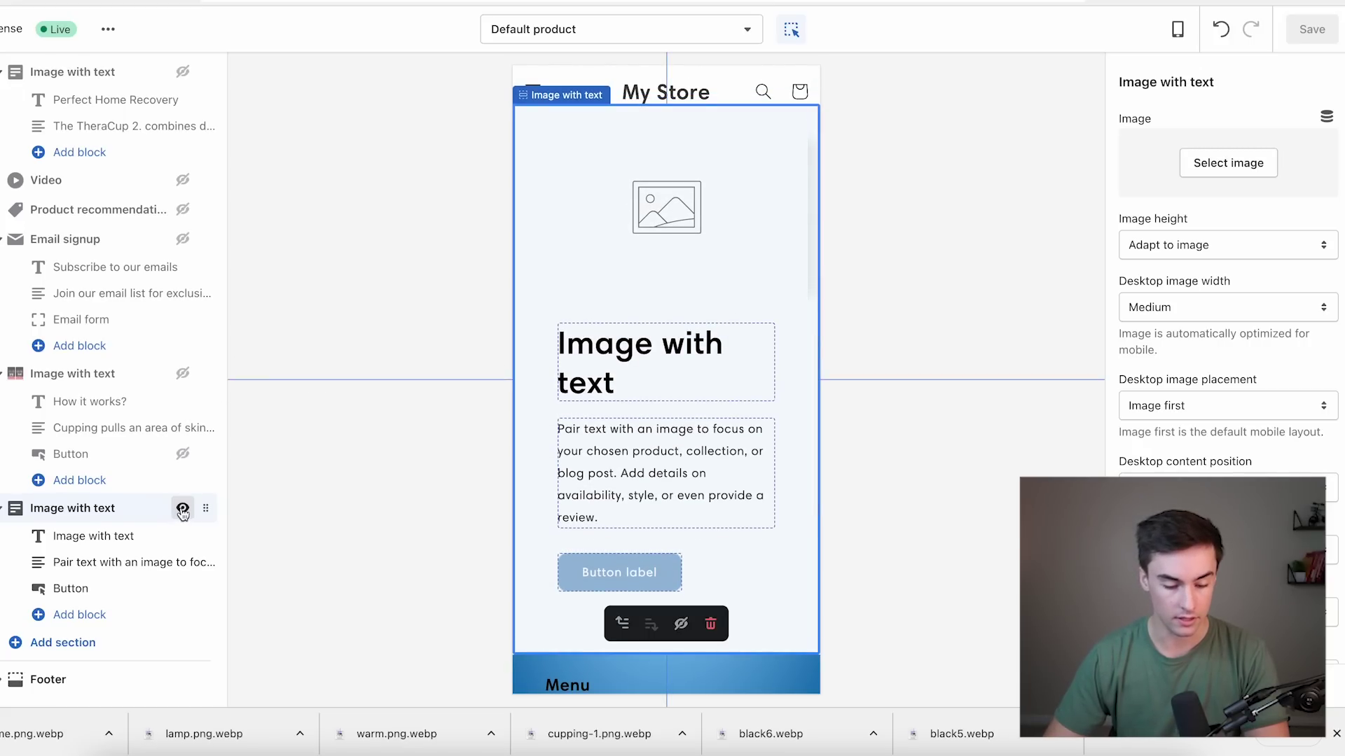
pyautogui.click(183, 509)
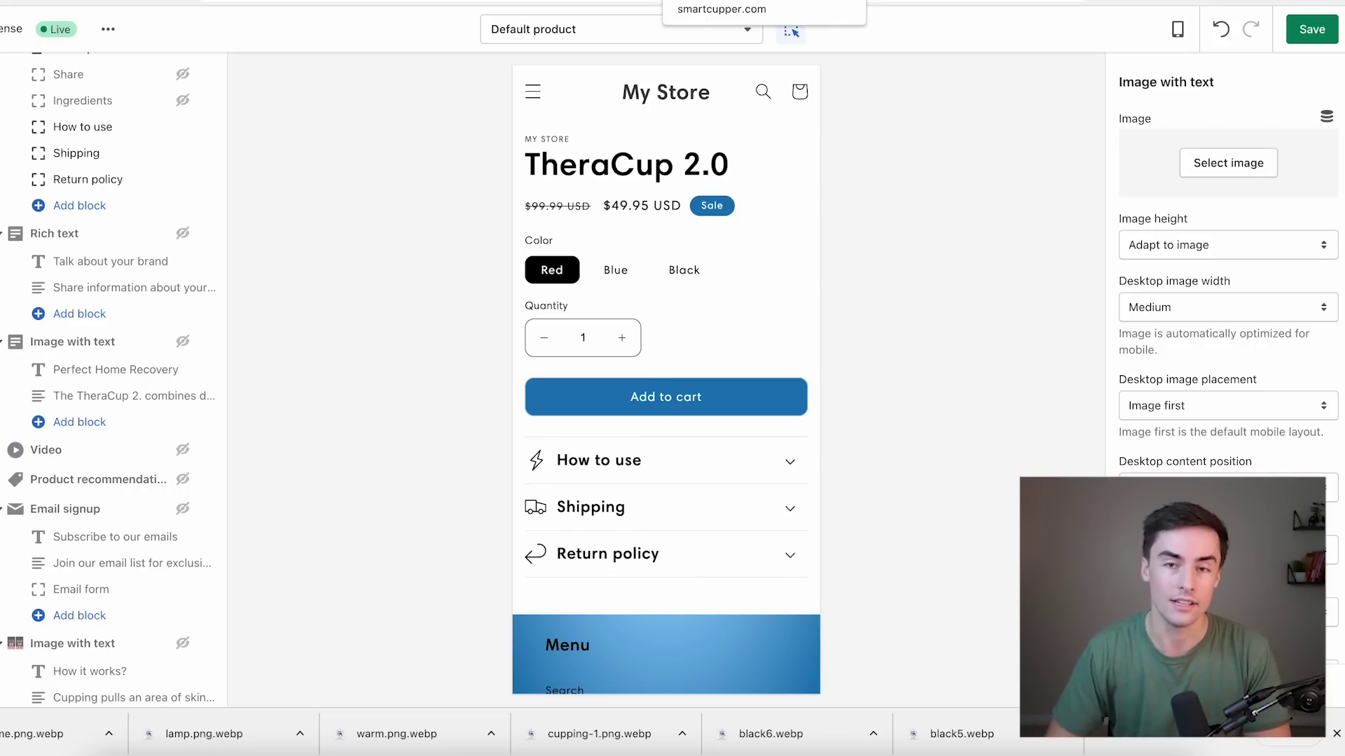
# Save the cupping illustration and the top-right product photo from the Smart Cupper page to Downloads.
pyautogui.click(767, 2)
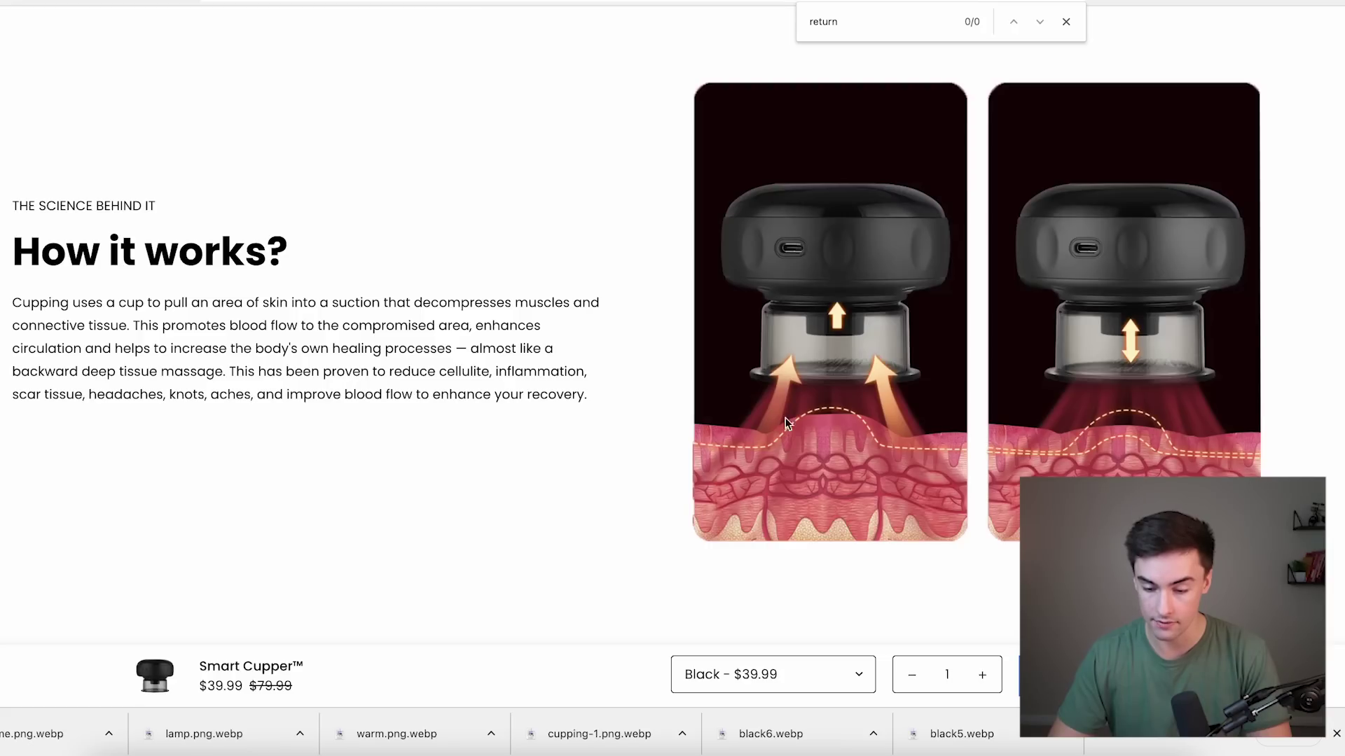
pyautogui.rightClick(910, 153)
pyautogui.click(931, 181)
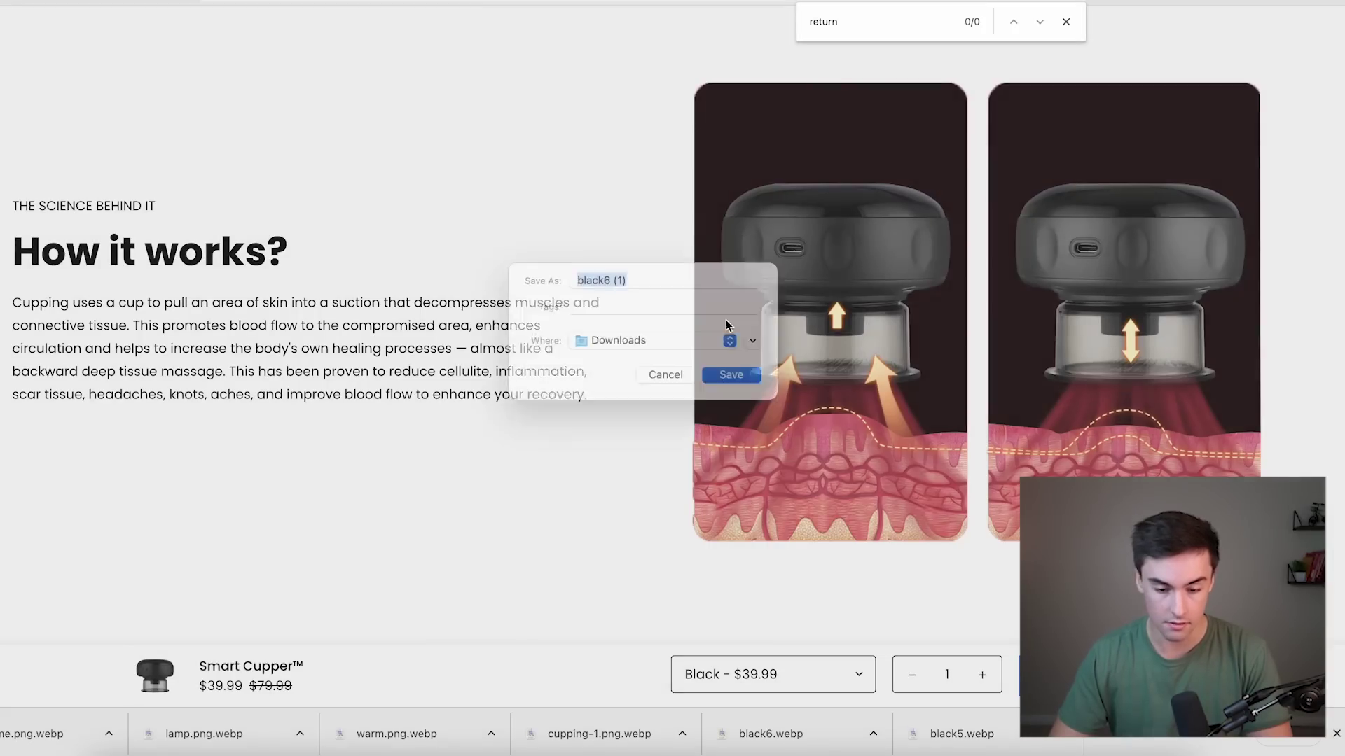
pyautogui.click(731, 395)
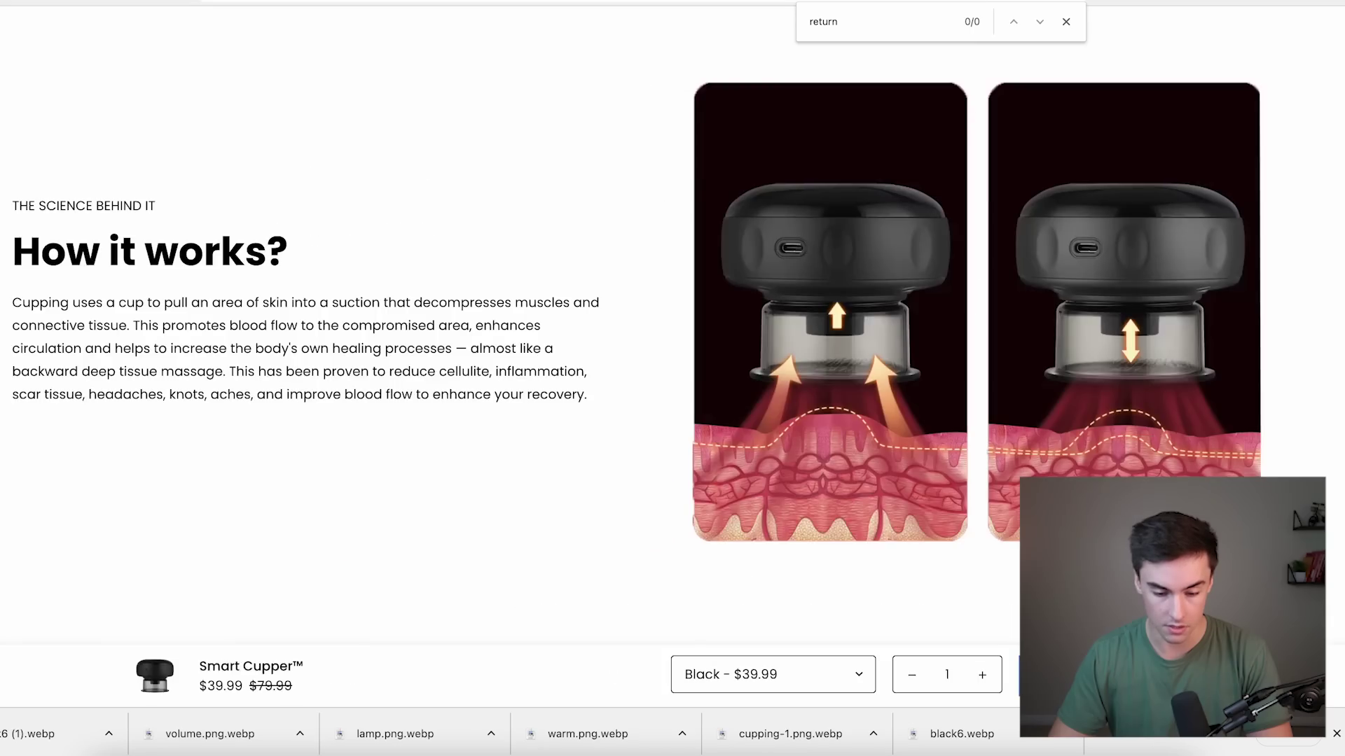
pyautogui.scroll(-5, 553, 203)
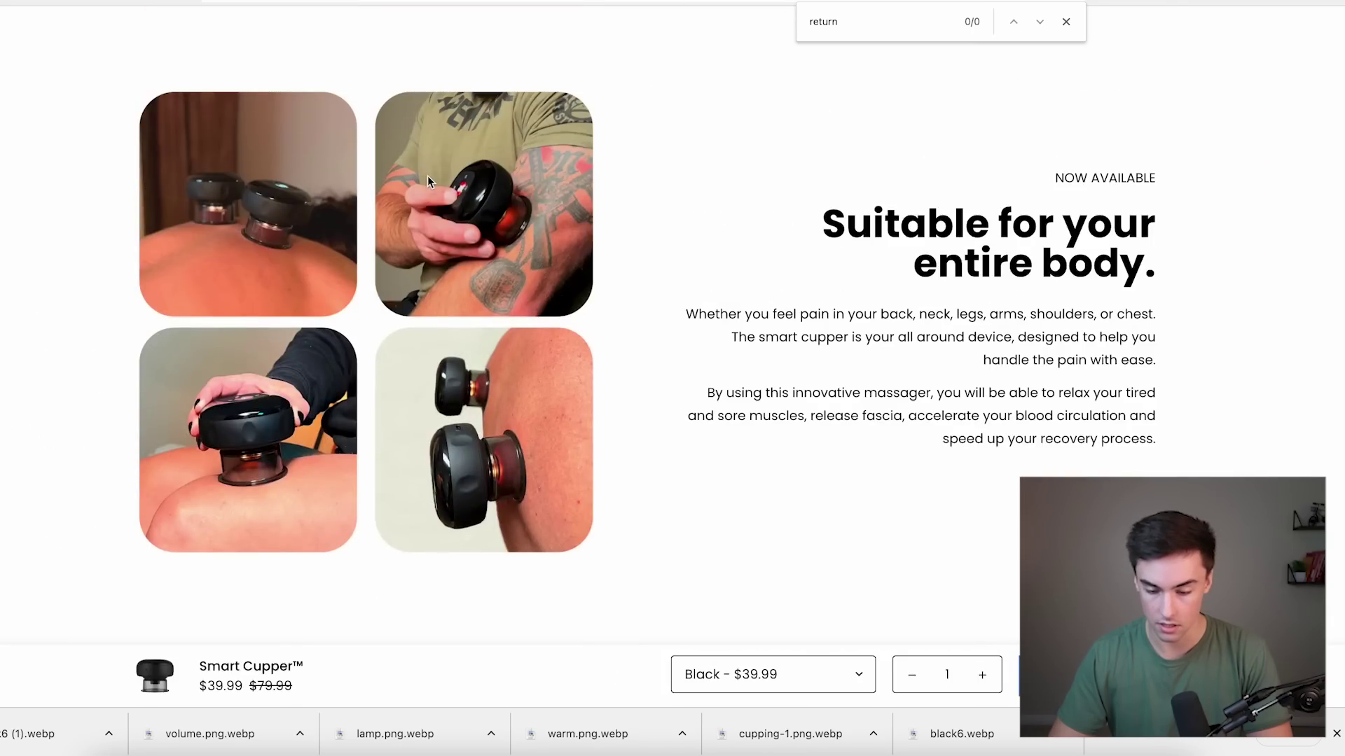
pyautogui.rightClick(428, 176)
pyautogui.click(490, 203)
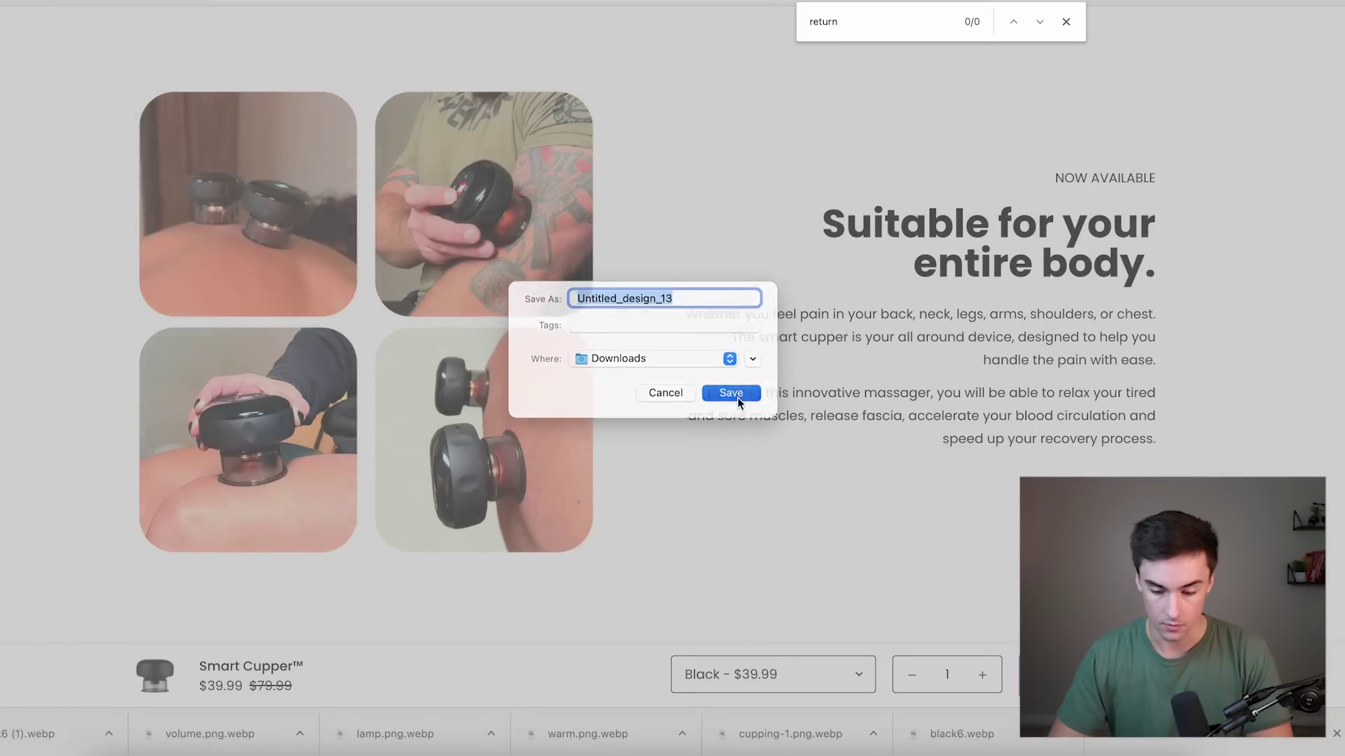
pyautogui.click(731, 380)
# Save the round Smart Cupper image to Downloads.
pyautogui.scroll(10, 577, 304)
pyautogui.rightClick(901, 367)
pyautogui.click(953, 390)
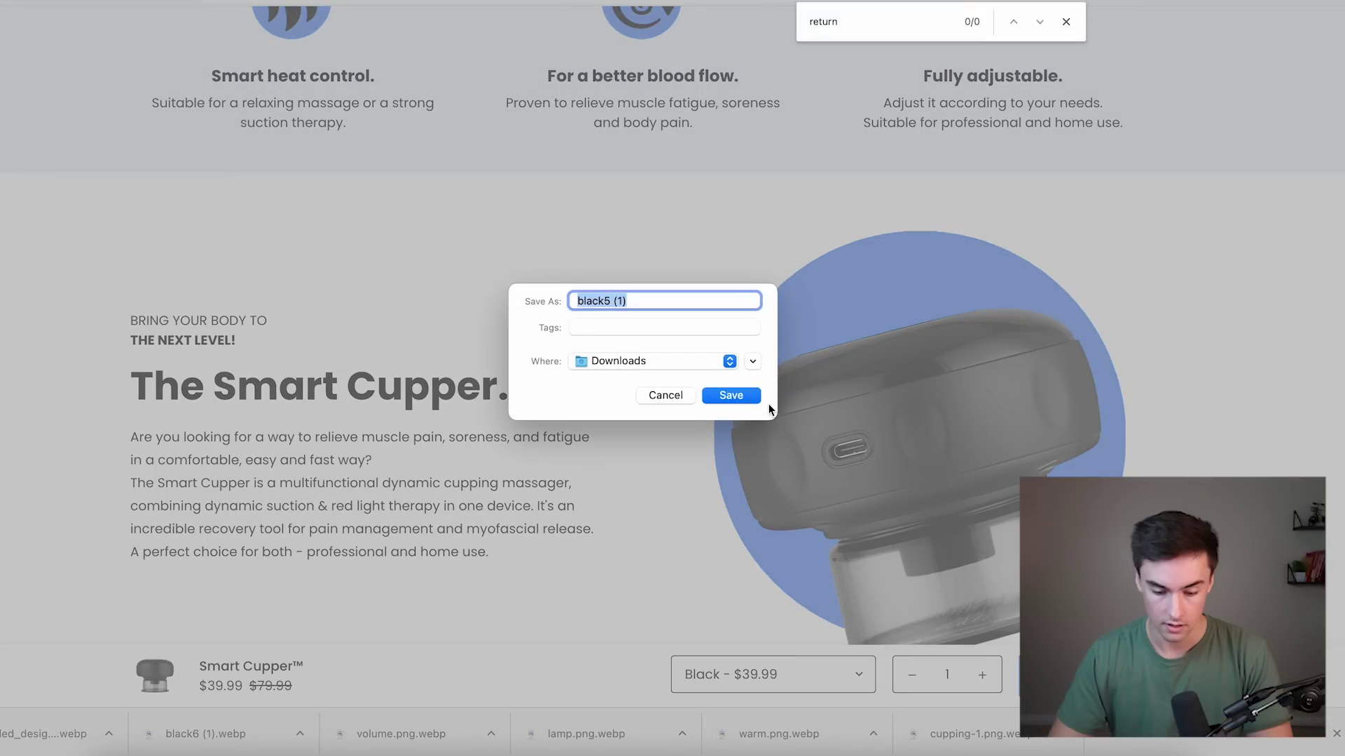
pyautogui.click(728, 393)
pyautogui.scroll(7, 591, 280)
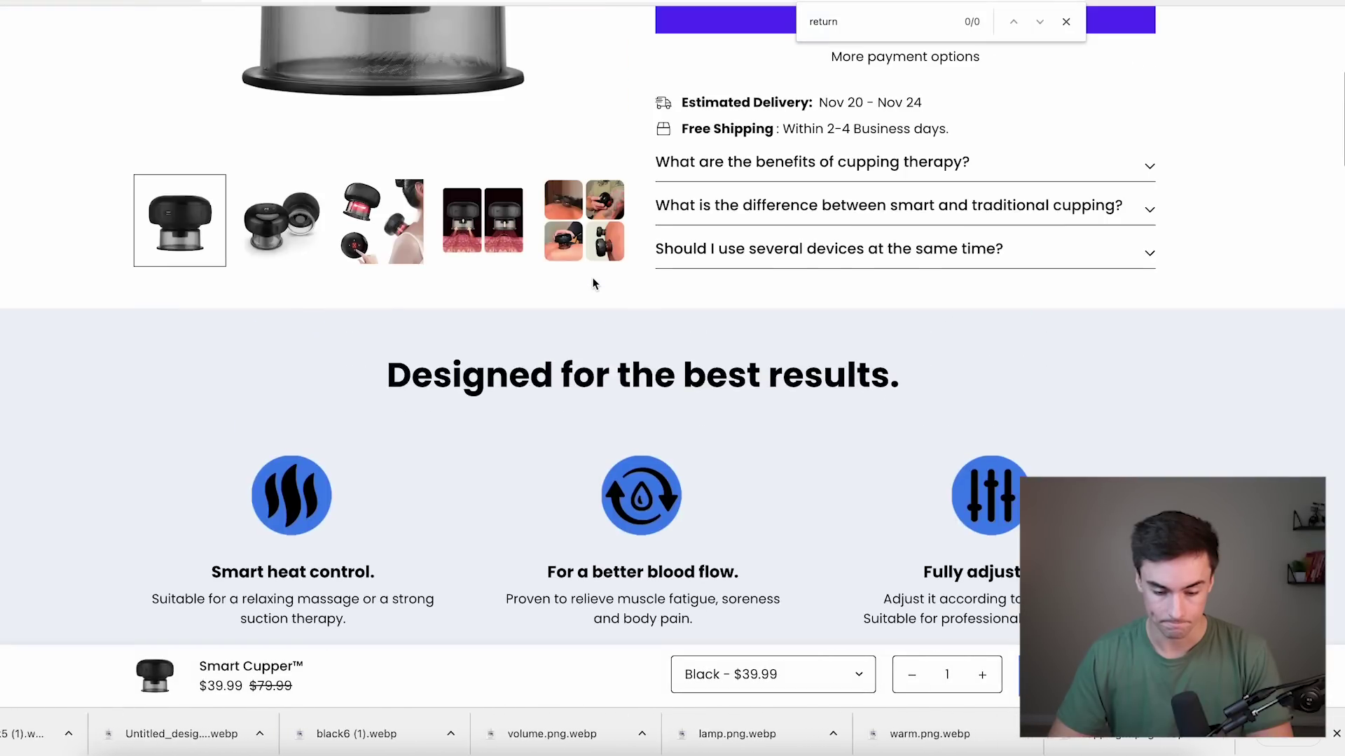
pyautogui.scroll(2, 592, 282)
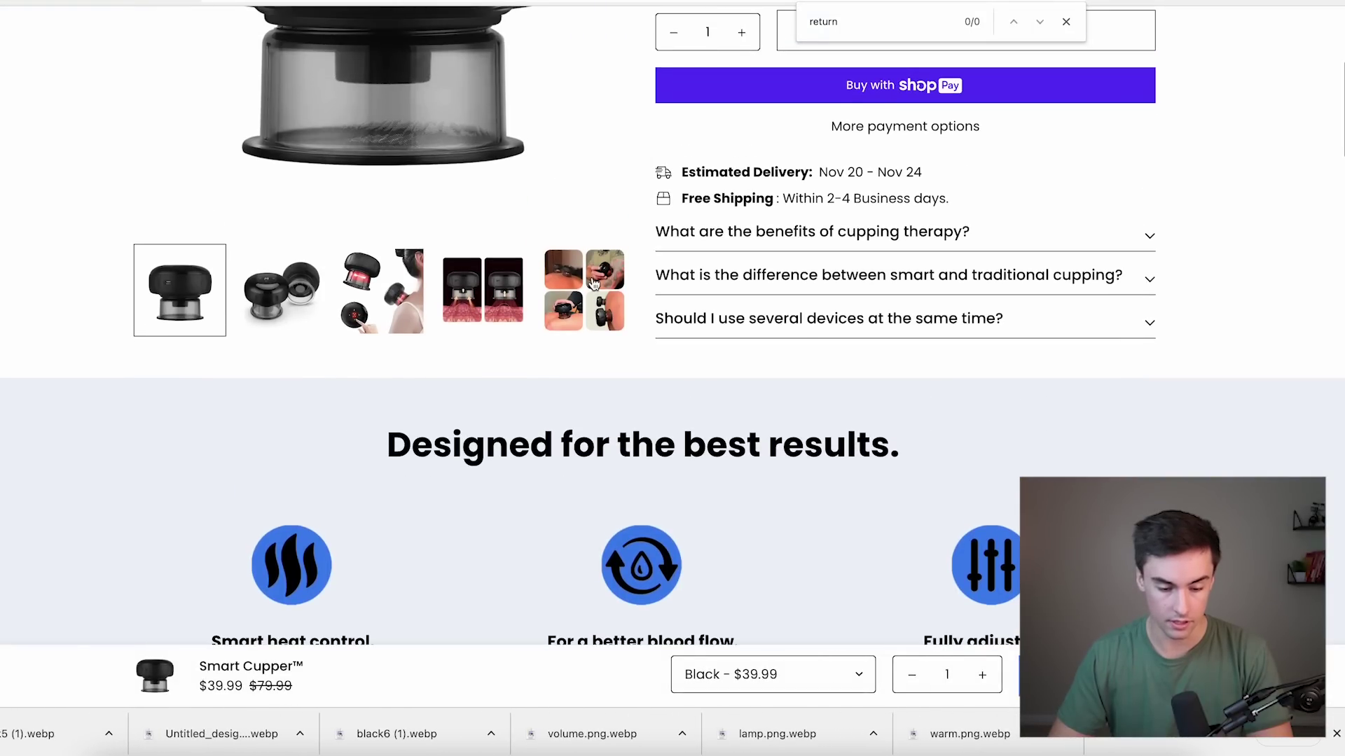
# Save the black cupper gallery photo to Downloads as Black-1.
pyautogui.click(368, 301)
pyautogui.scroll(3, 368, 301)
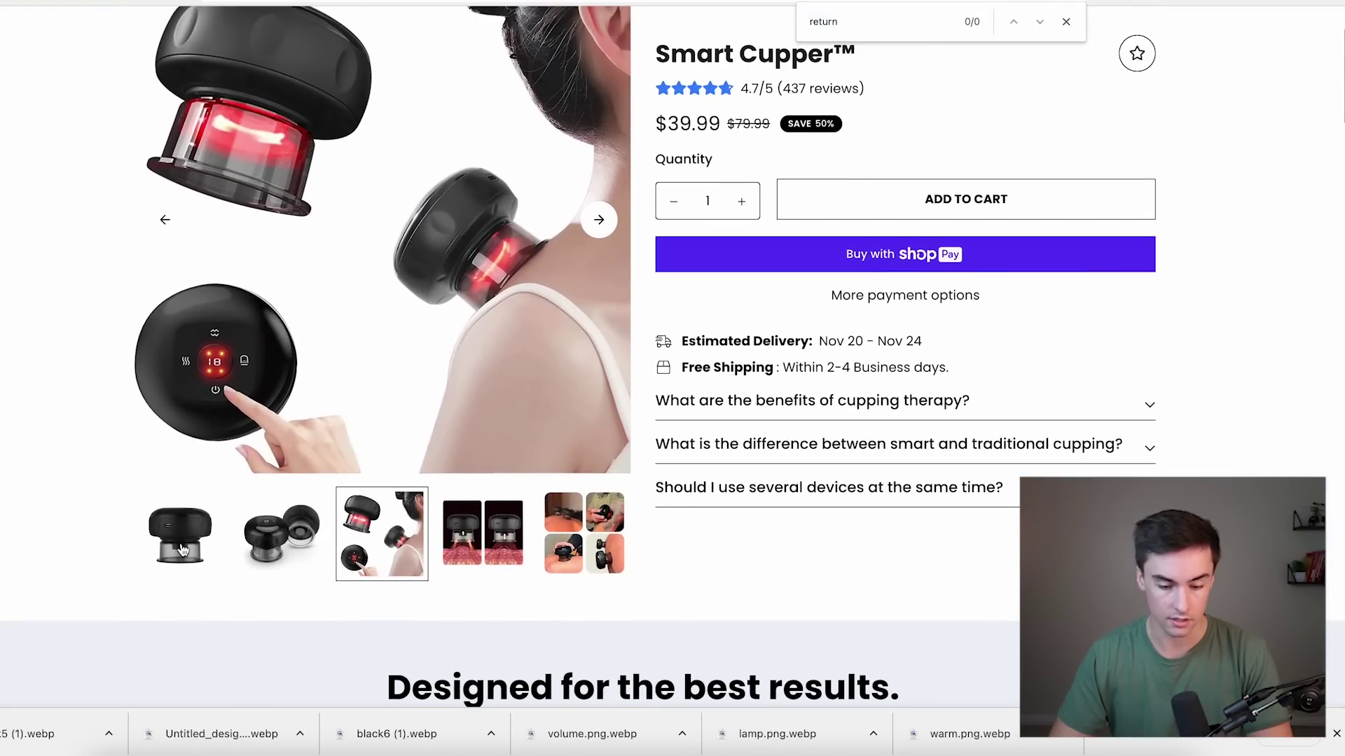
pyautogui.click(199, 540)
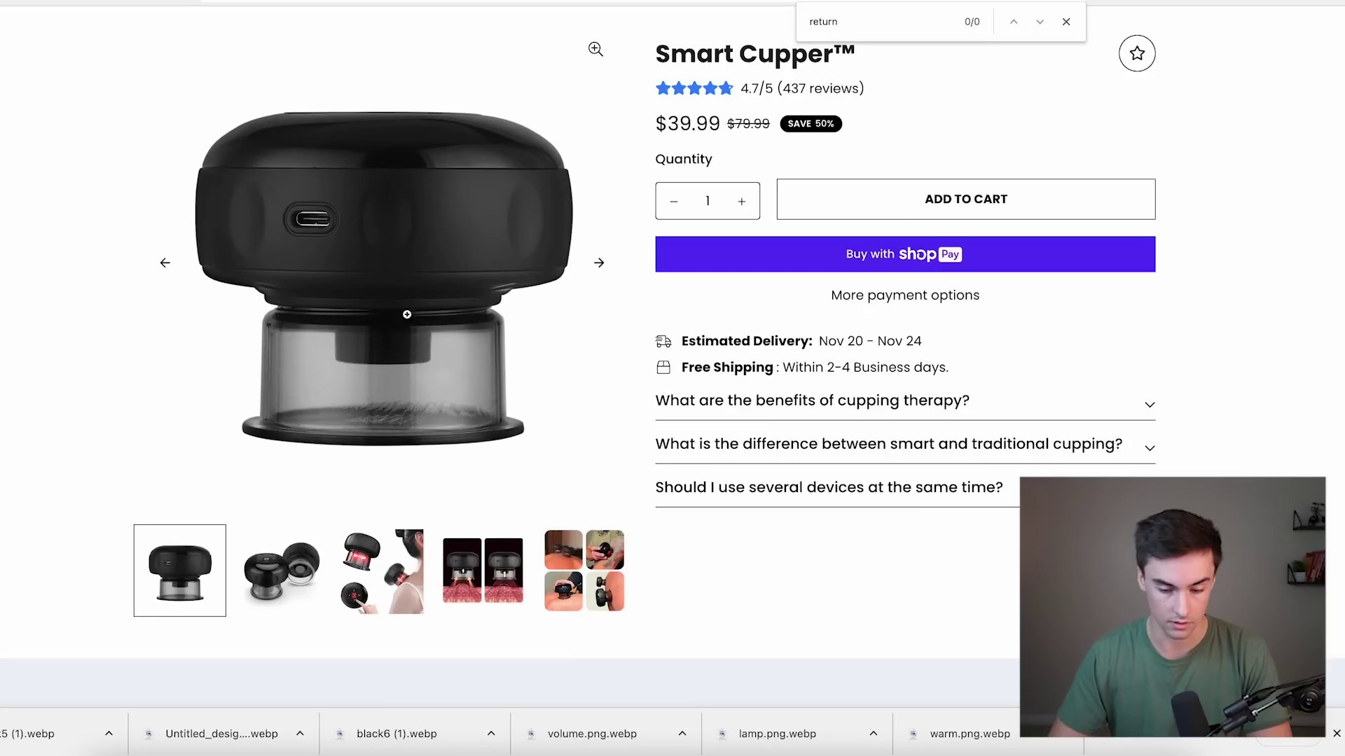
pyautogui.rightClick(356, 243)
pyautogui.click(399, 268)
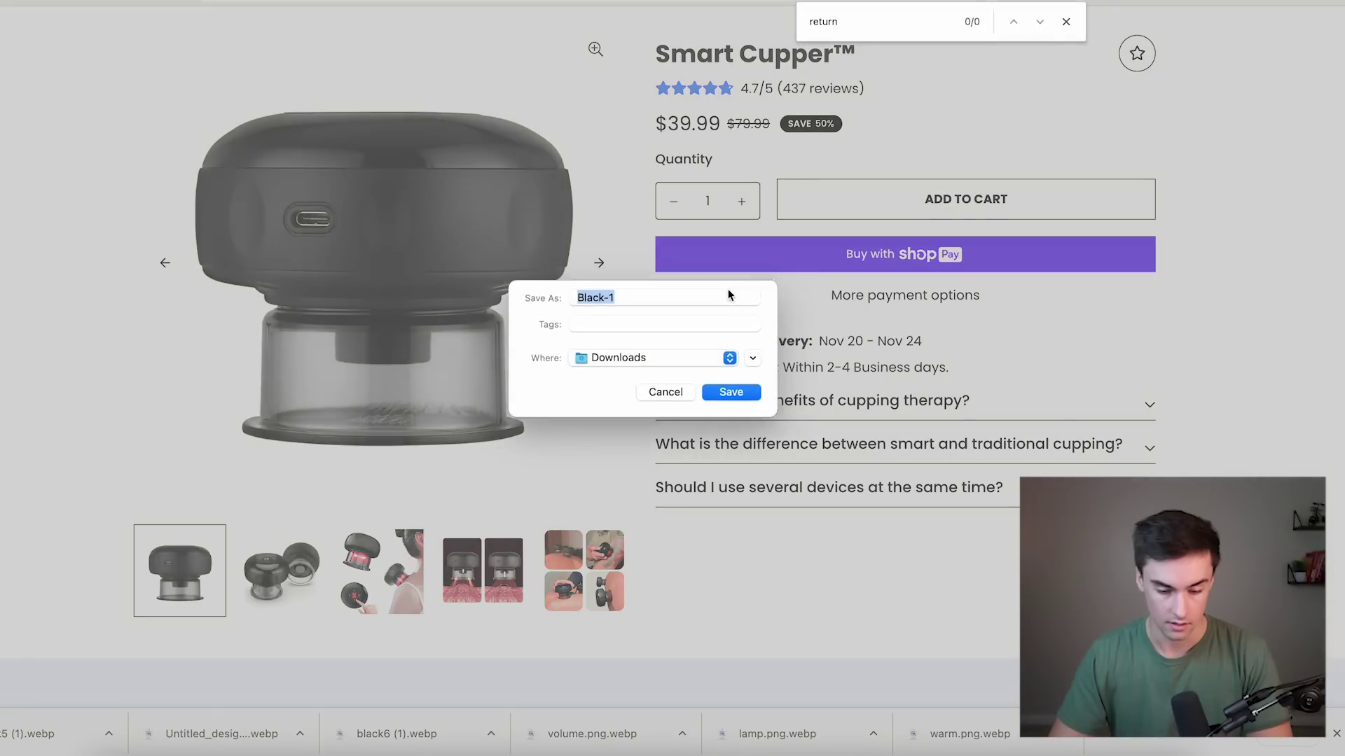
pyautogui.click(743, 397)
# Save the second gallery photo, skip the fourth, and return to the theme editor.
pyautogui.click(280, 571)
pyautogui.rightClick(420, 315)
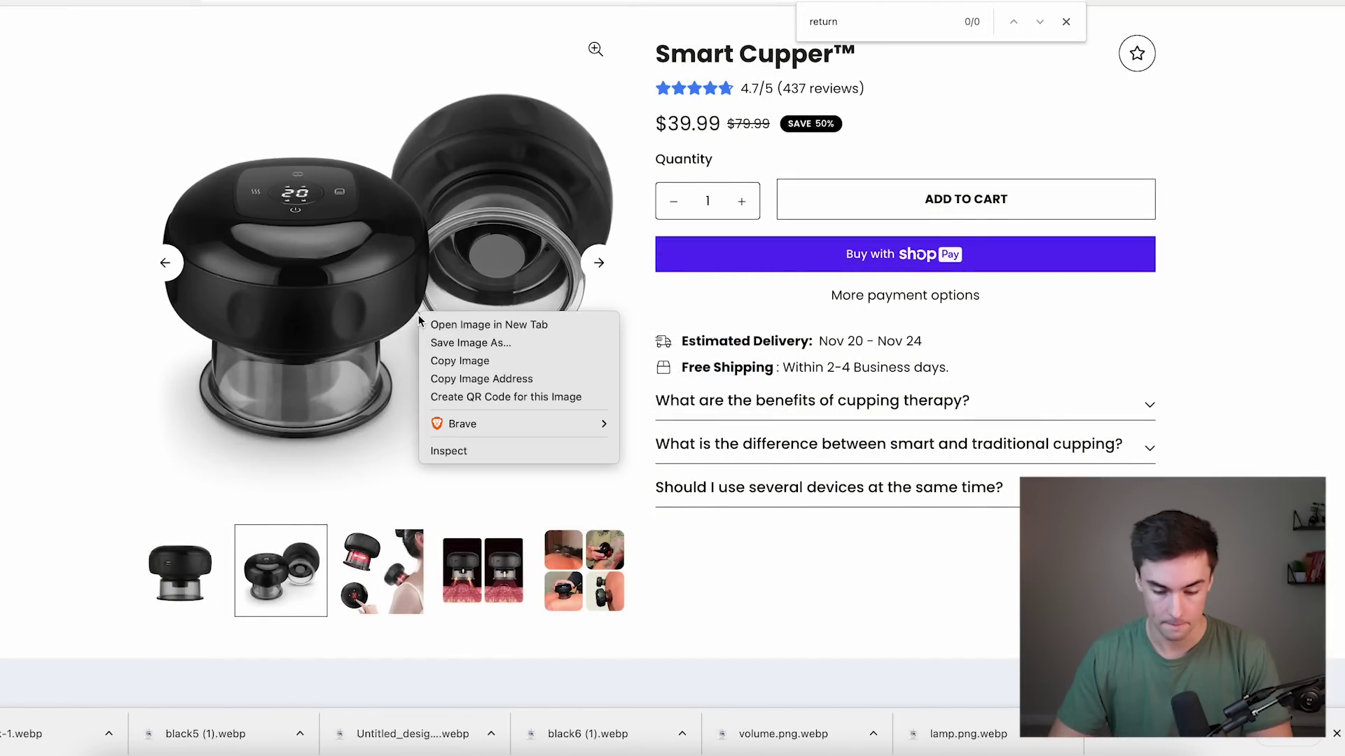
pyautogui.click(490, 343)
pyautogui.click(729, 392)
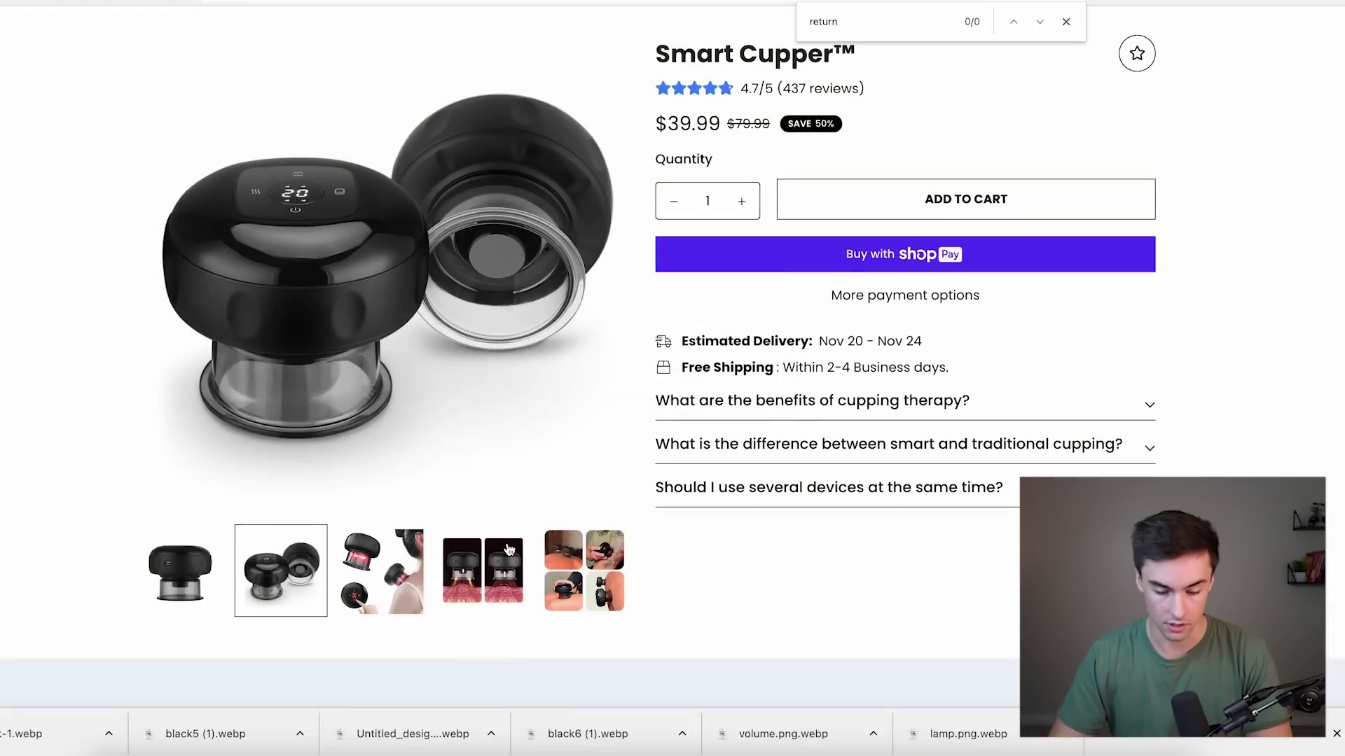
pyautogui.click(483, 571)
pyautogui.rightClick(487, 214)
pyautogui.press('Escape')
pyautogui.scroll(-15, 668, 514)
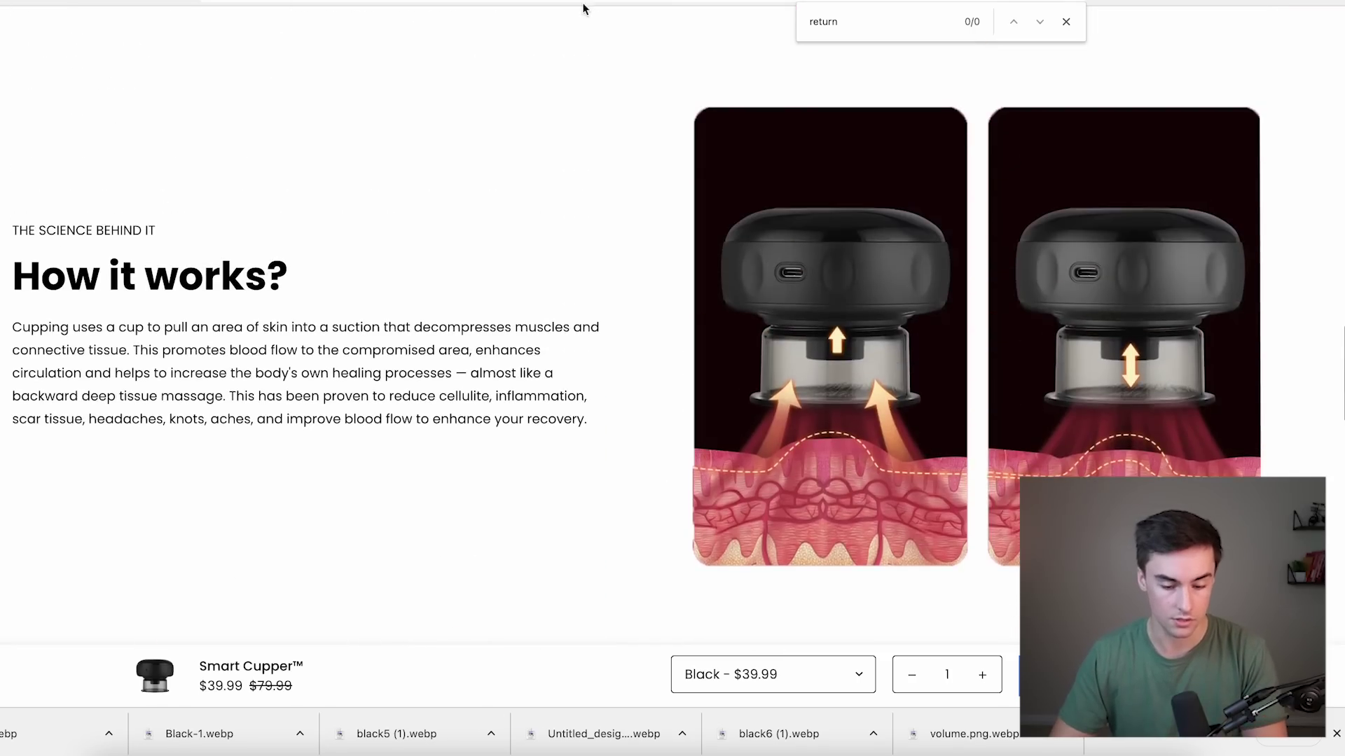
pyautogui.click(147, 1)
# Add an Image with text section and hide its button.
pyautogui.click(100, 651)
pyautogui.write('im')
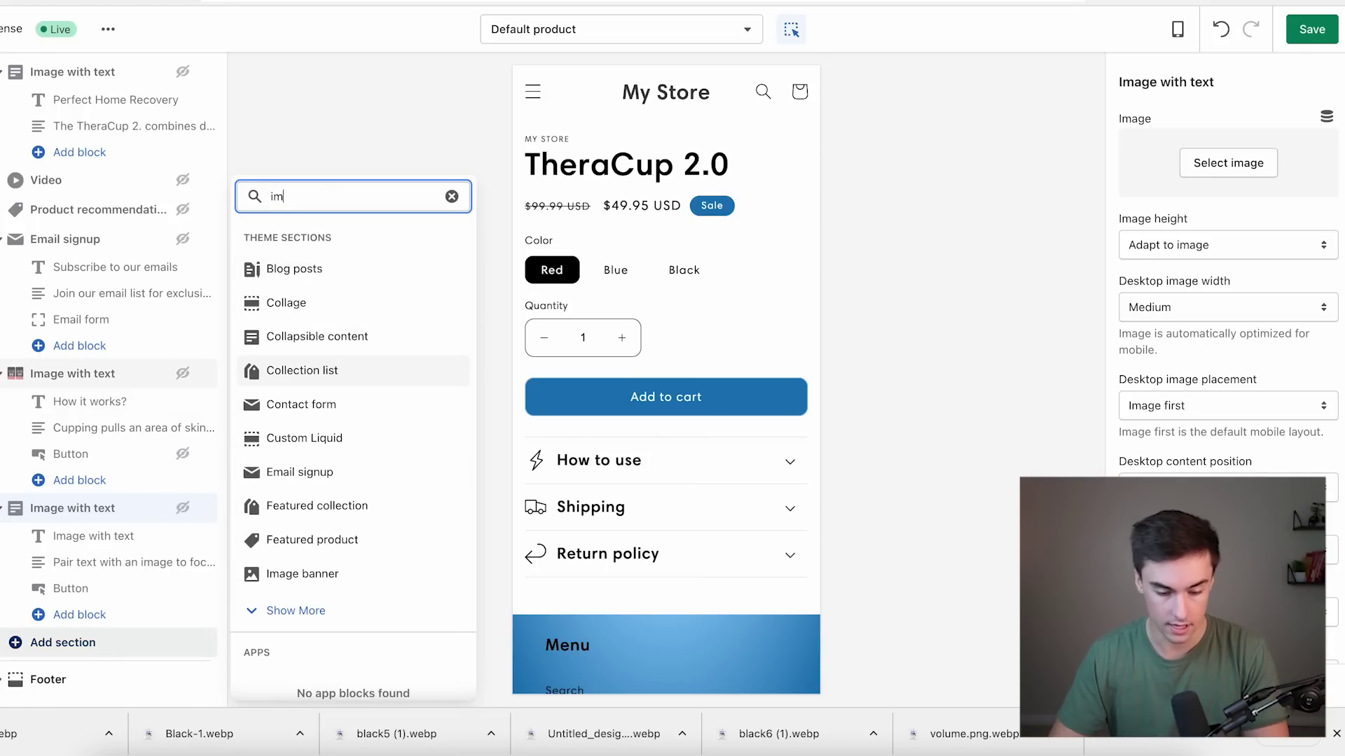
pyautogui.click(329, 538)
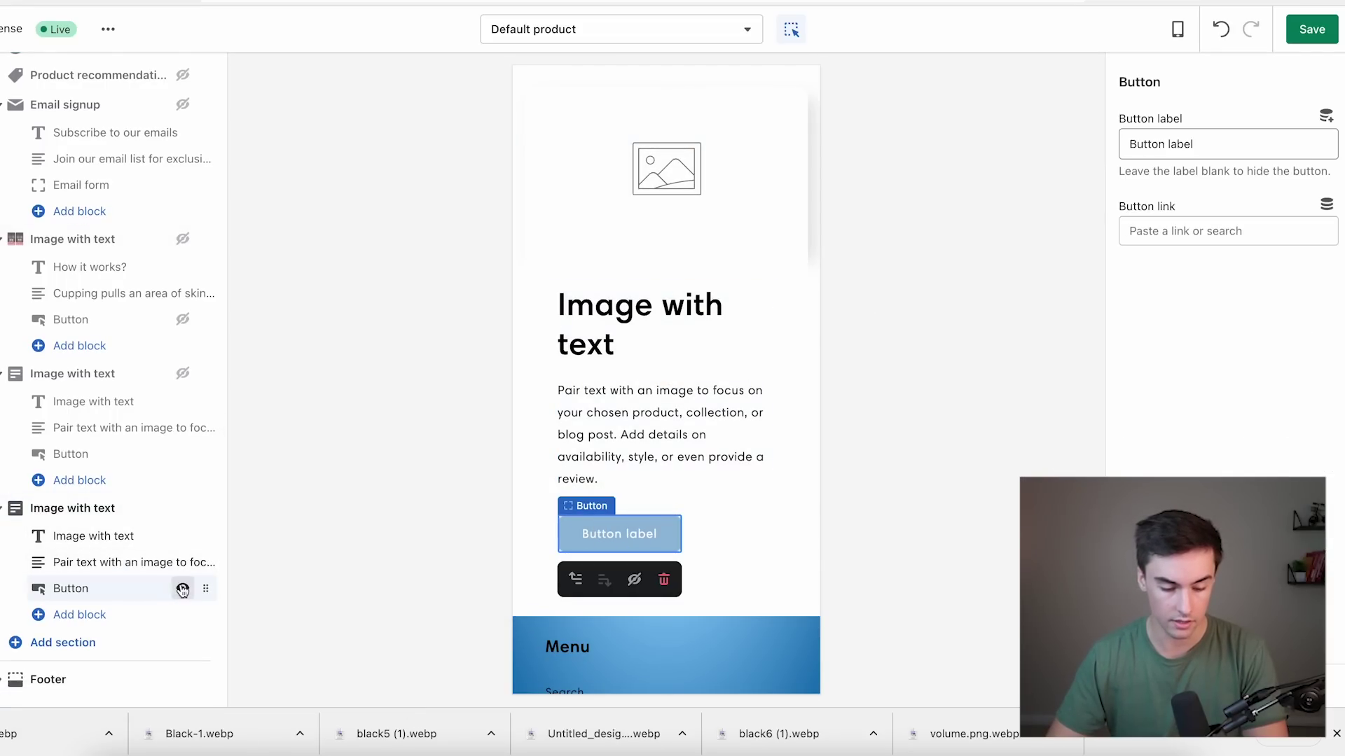
pyautogui.click(182, 588)
# Replace the section's default heading and copy 'How it works?' from the reference page.
pyautogui.click(138, 539)
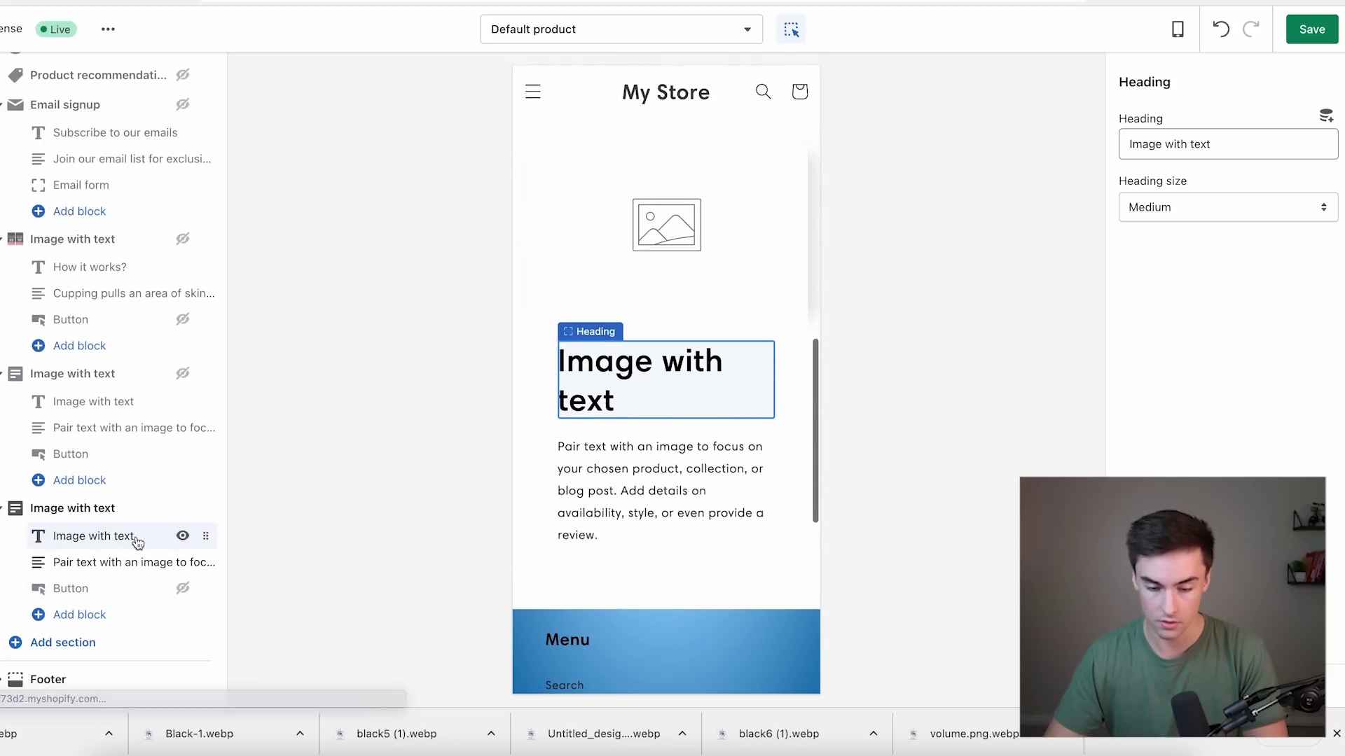
pyautogui.tripleClick(1129, 144)
pyautogui.write('HOW')
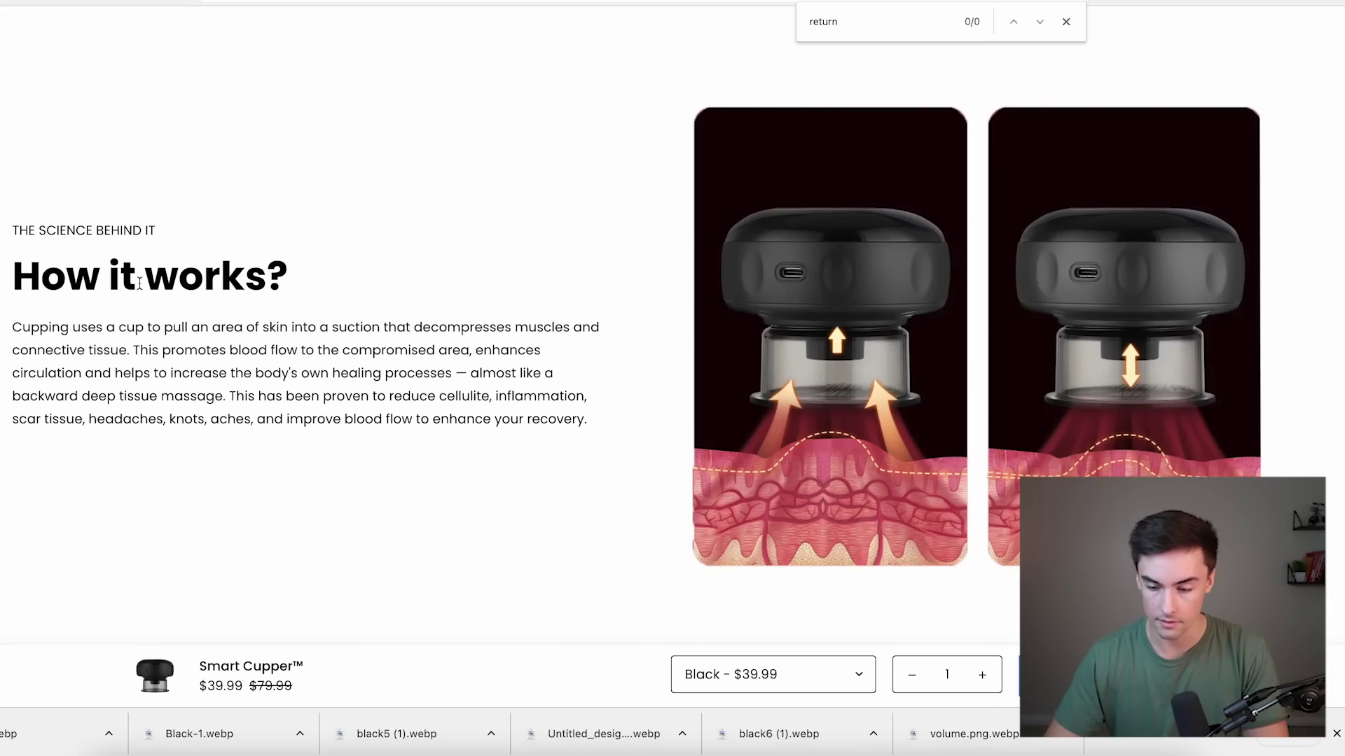
pyautogui.tripleClick(140, 283)
pyautogui.hotkey('ctrl', 'c')
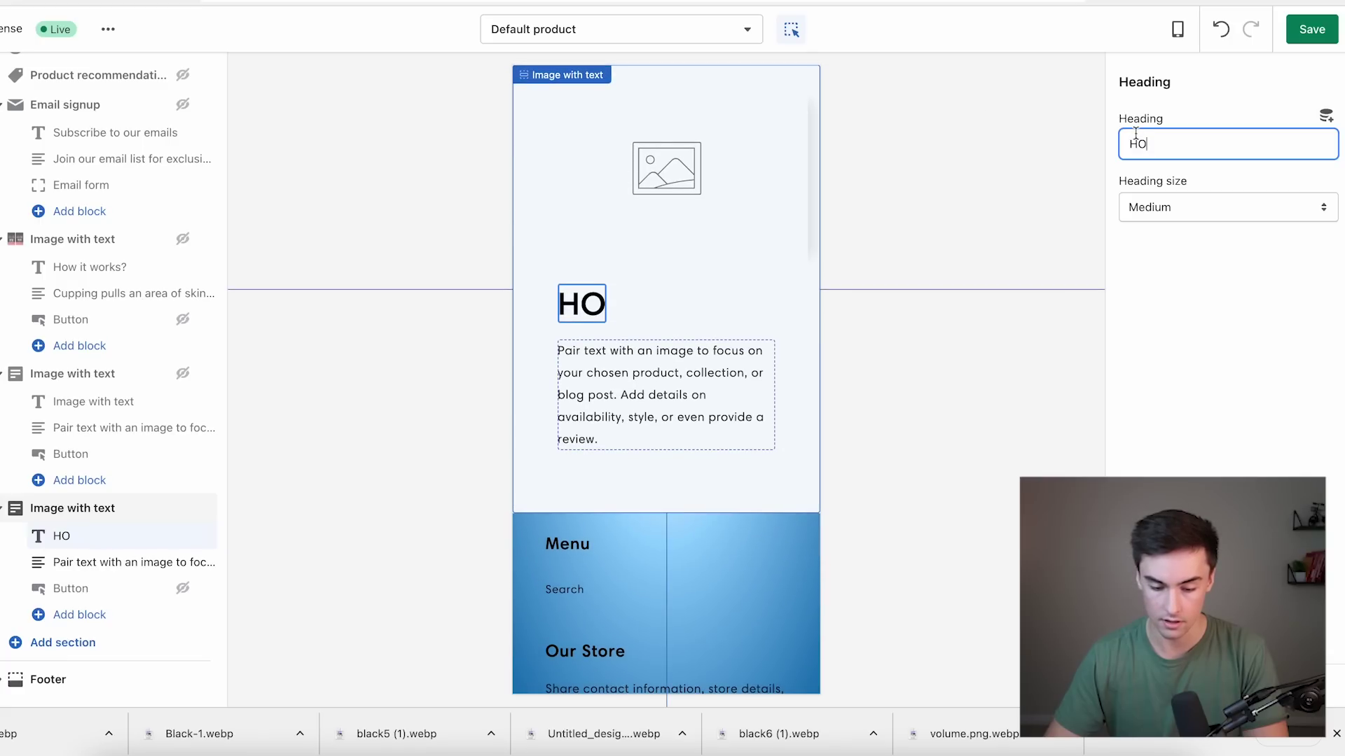
# Paste 'How it works?' as the heading and the cupping explanation as the body text.
pyautogui.hotkey('ctrl', 'a')
pyautogui.hotkey('ctrl', 'v')
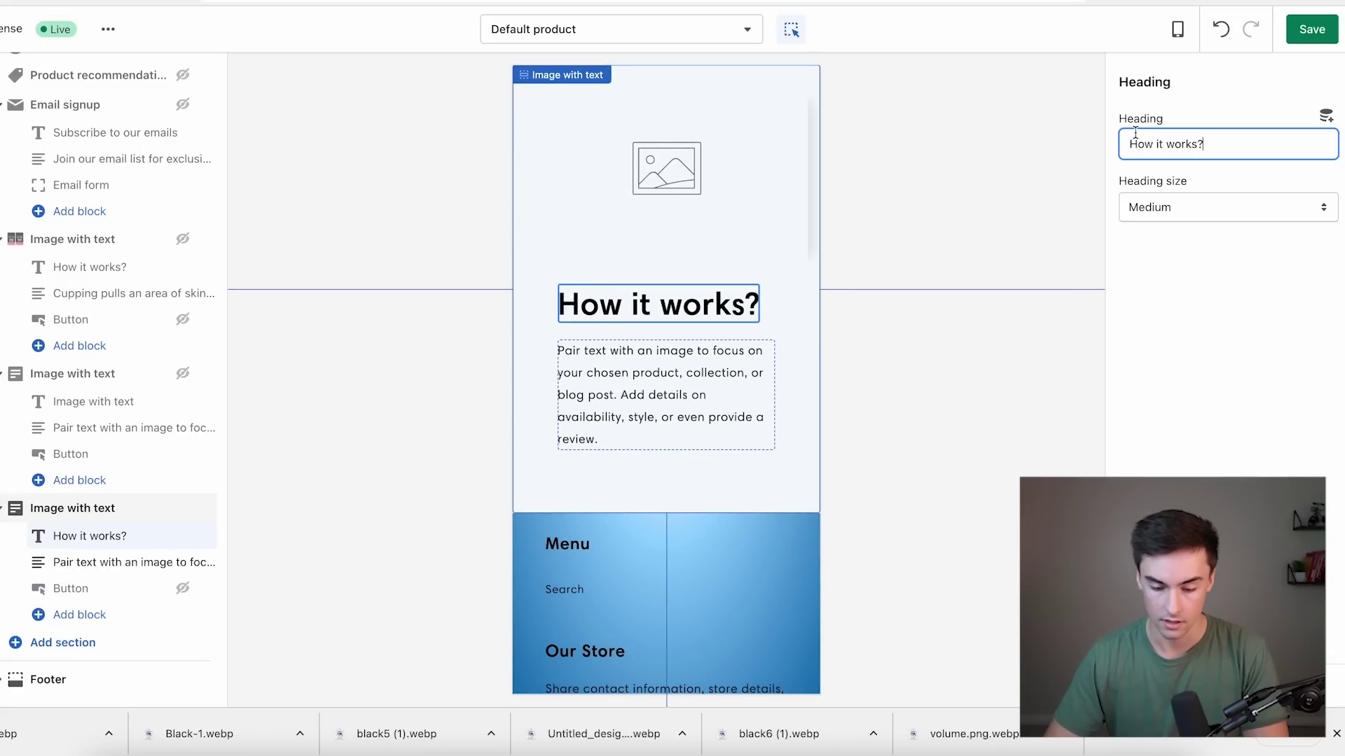
pyautogui.click(678, 395)
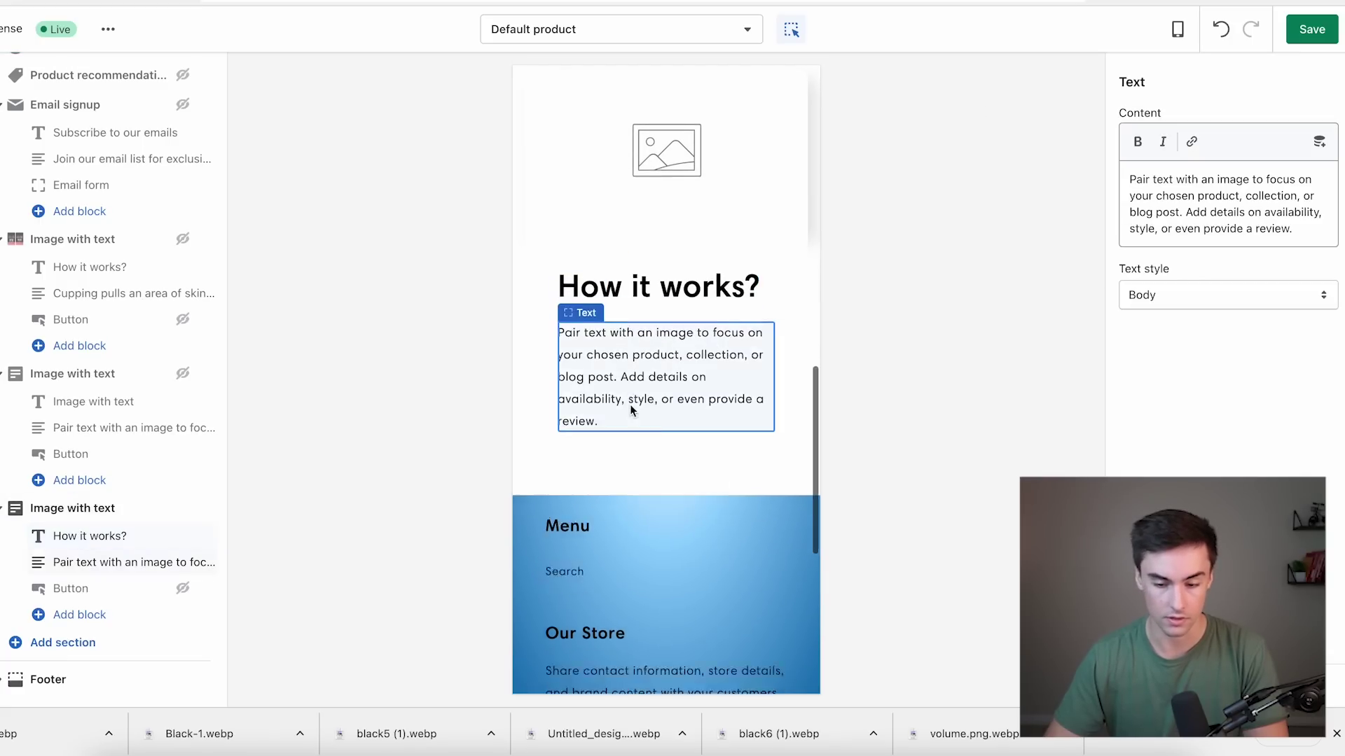
pyautogui.click(1187, 211)
pyautogui.hotkey('ctrl', 'a')
pyautogui.hotkey('ctrl', 'v')
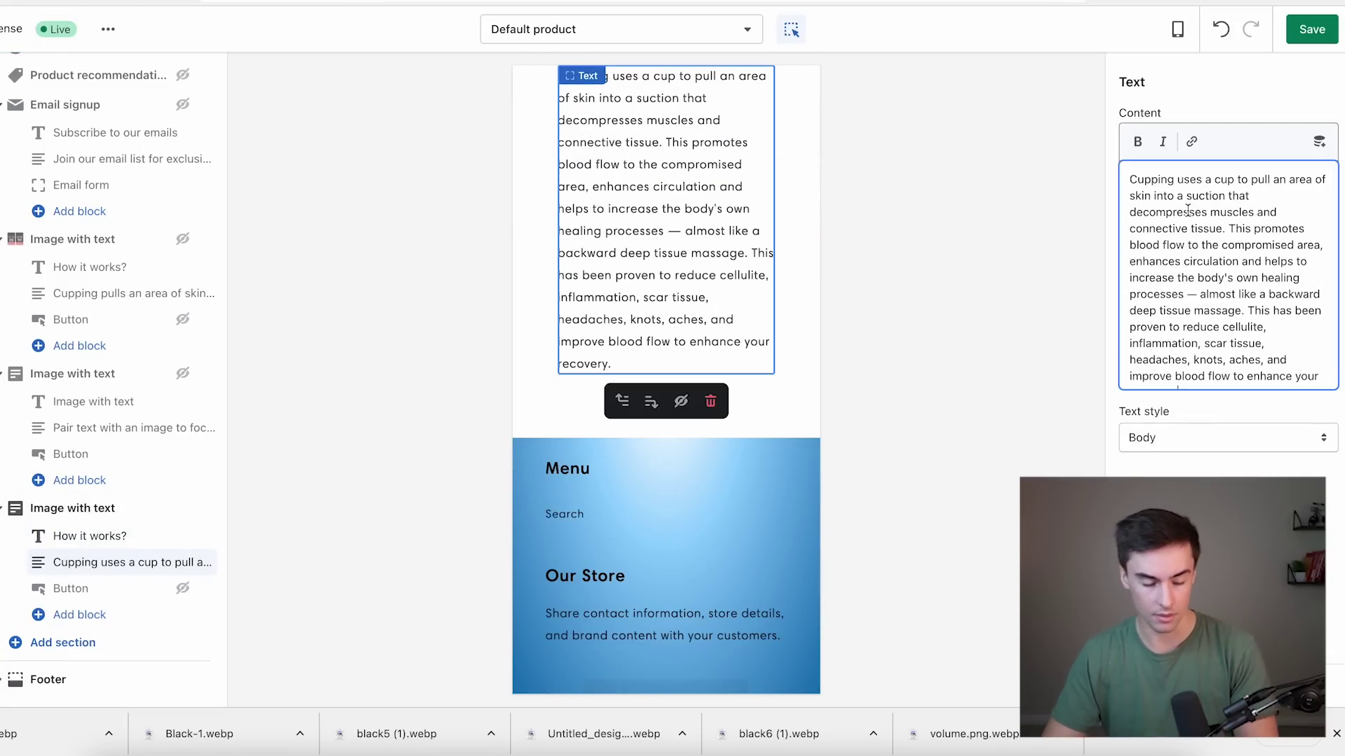
pyautogui.click(1211, 469)
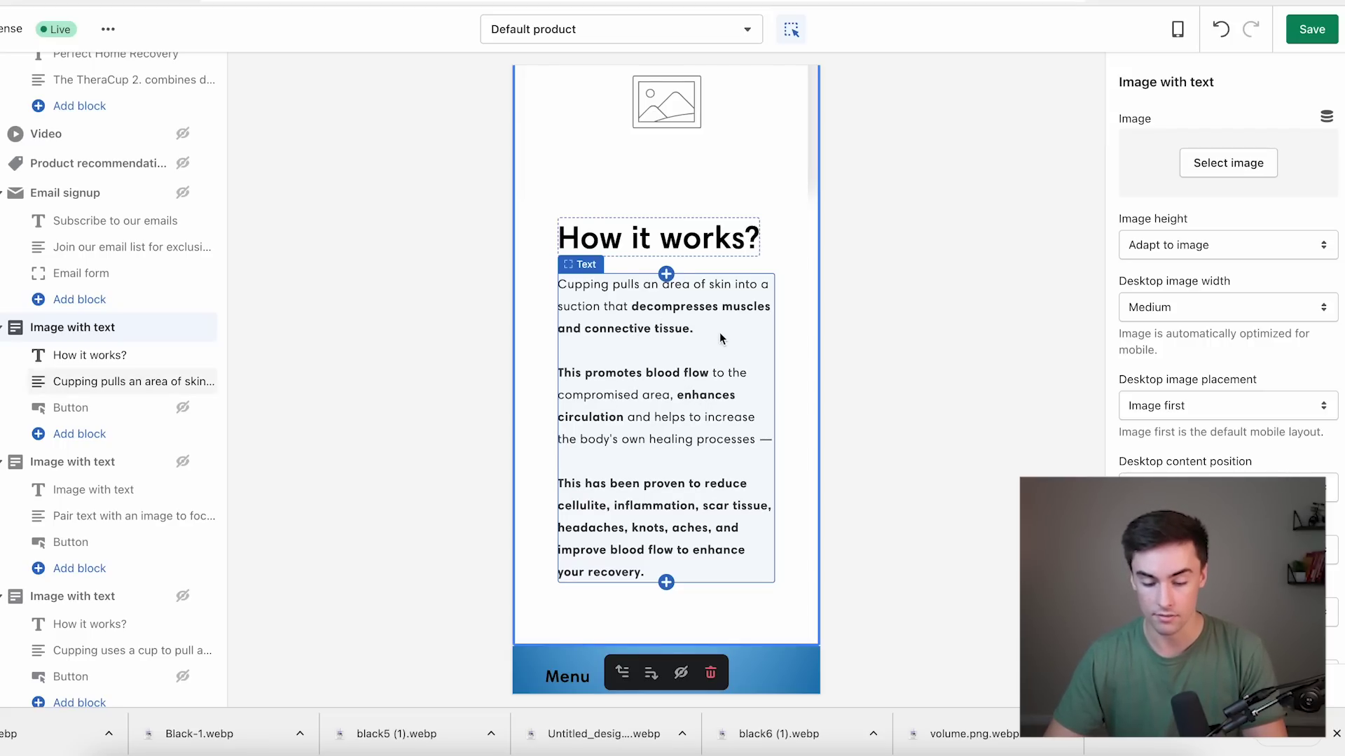
pyautogui.scroll(2, 715, 360)
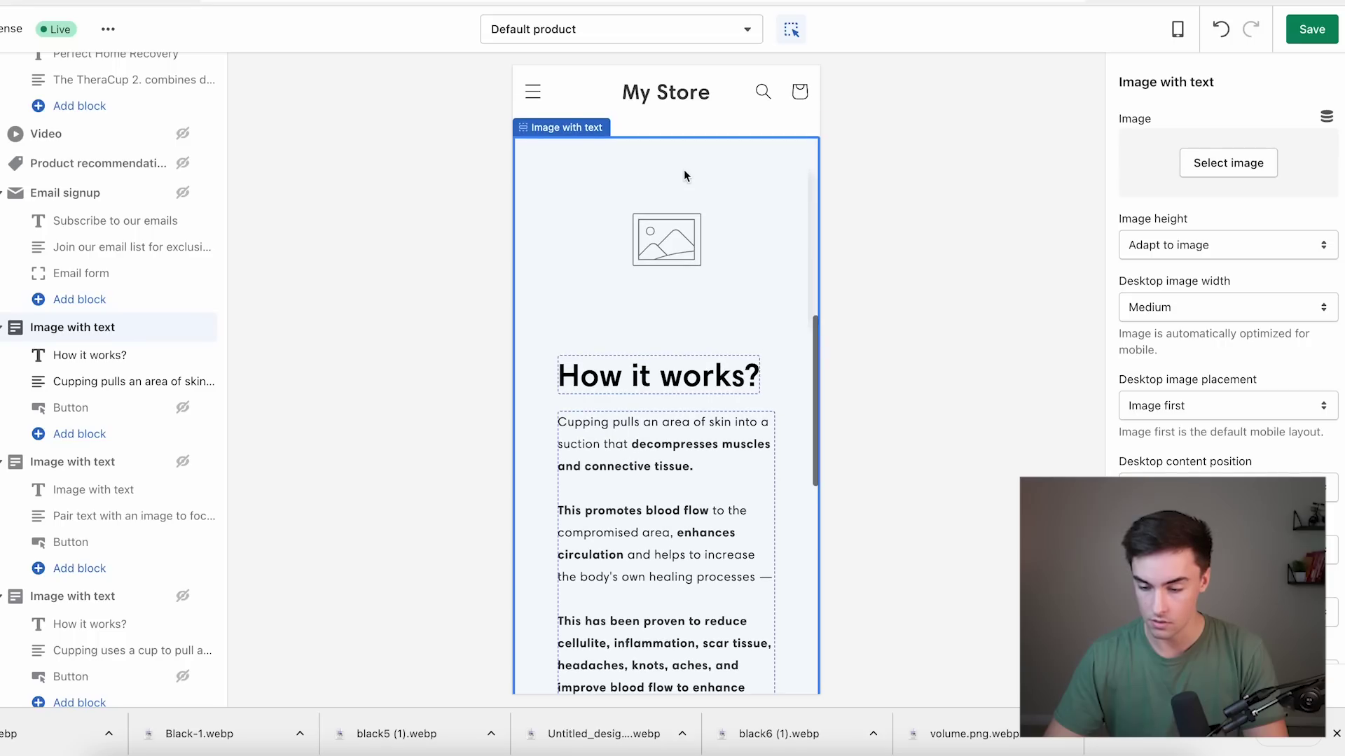
# Upload five downloaded photos and use the two-panel cupping illustration as the section image.
pyautogui.click(1198, 168)
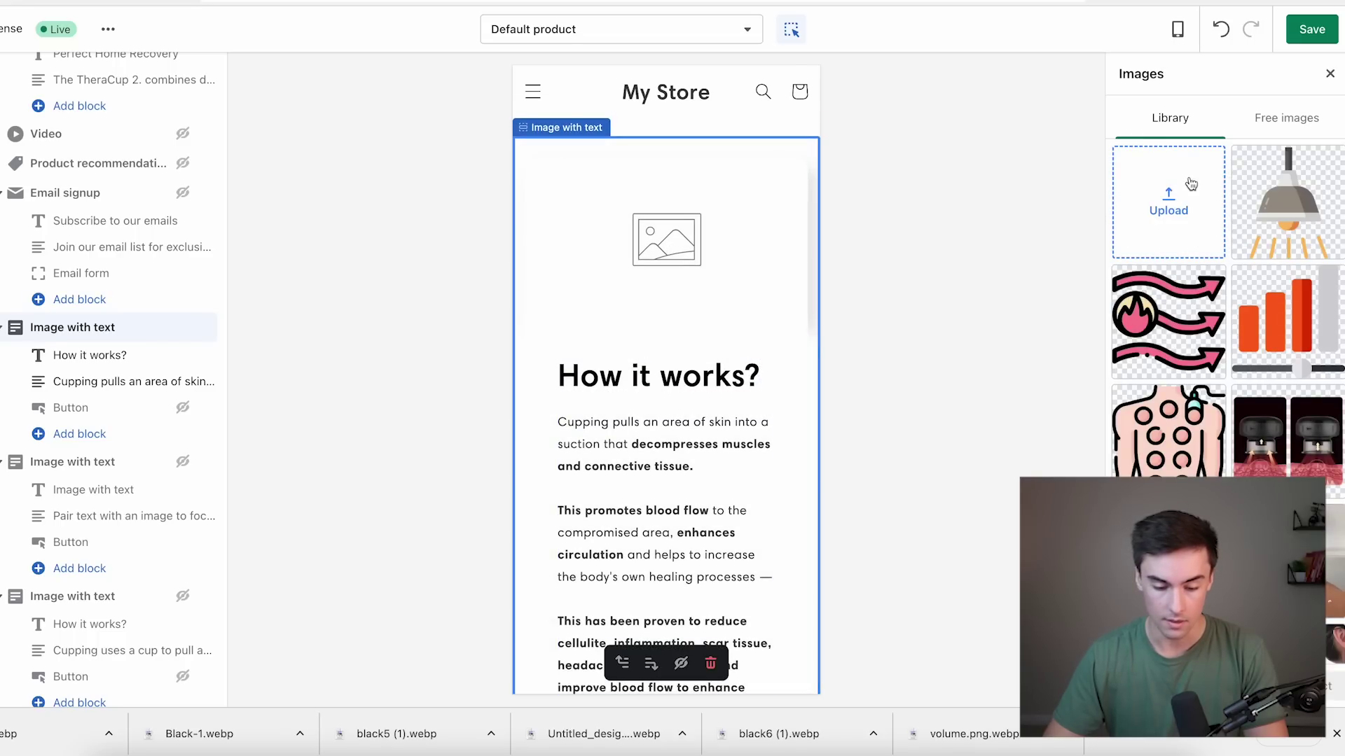
pyautogui.click(1191, 184)
pyautogui.click(509, 314)
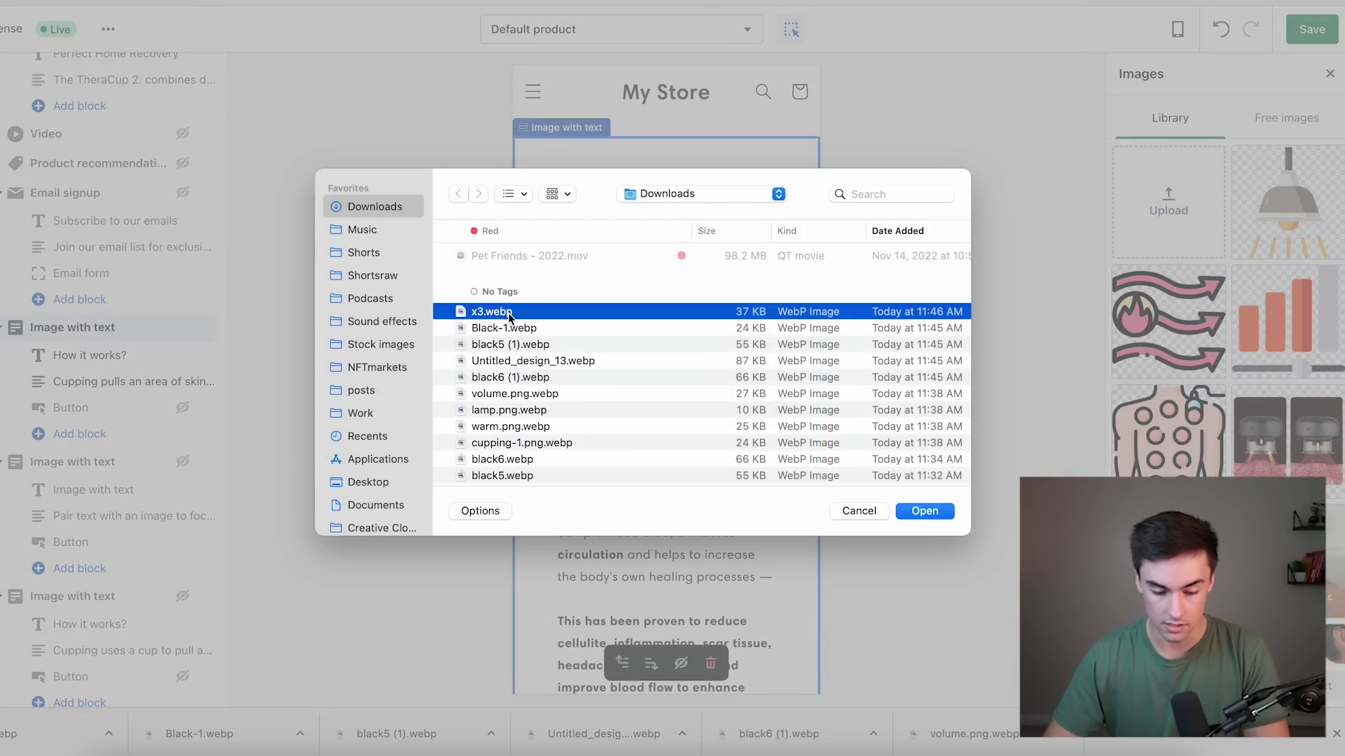
pyautogui.keyDown('shift'); pyautogui.click(531, 377); pyautogui.keyUp('shift')
pyautogui.press('Return')
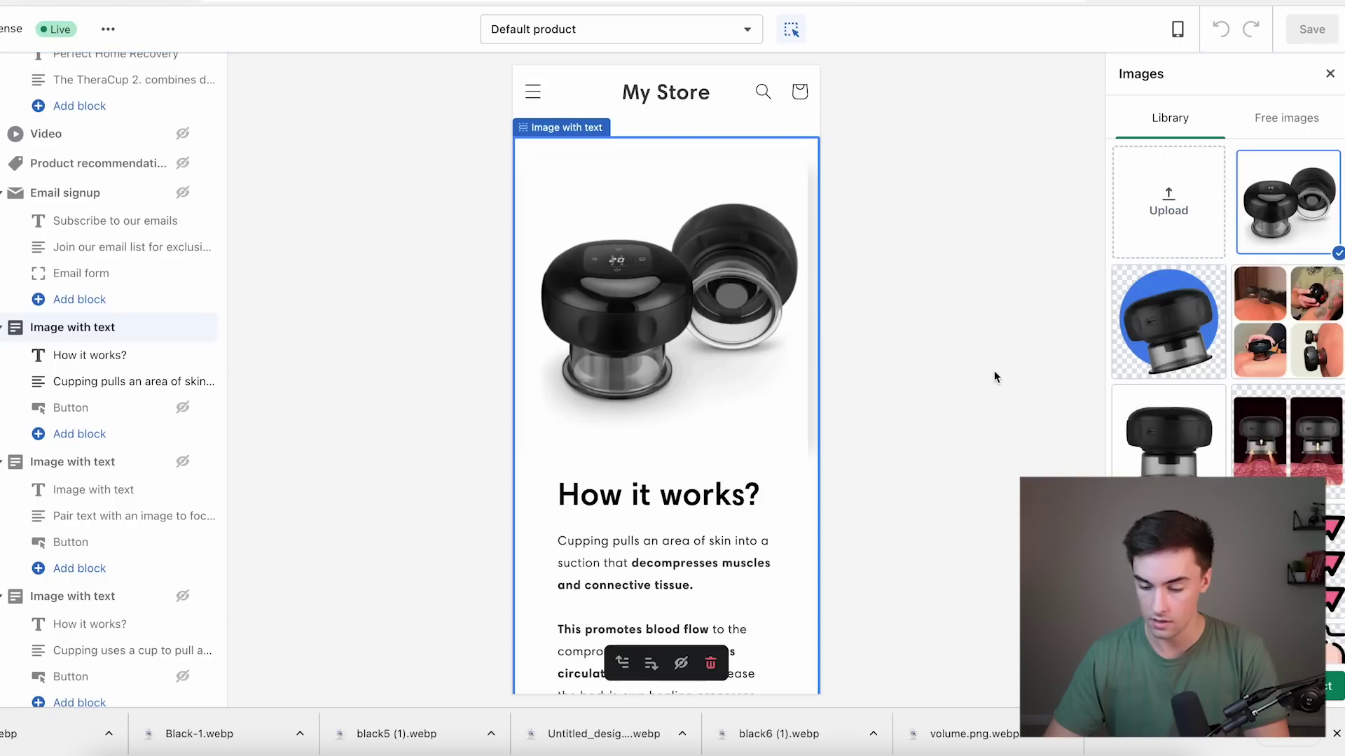
pyautogui.click(1288, 435)
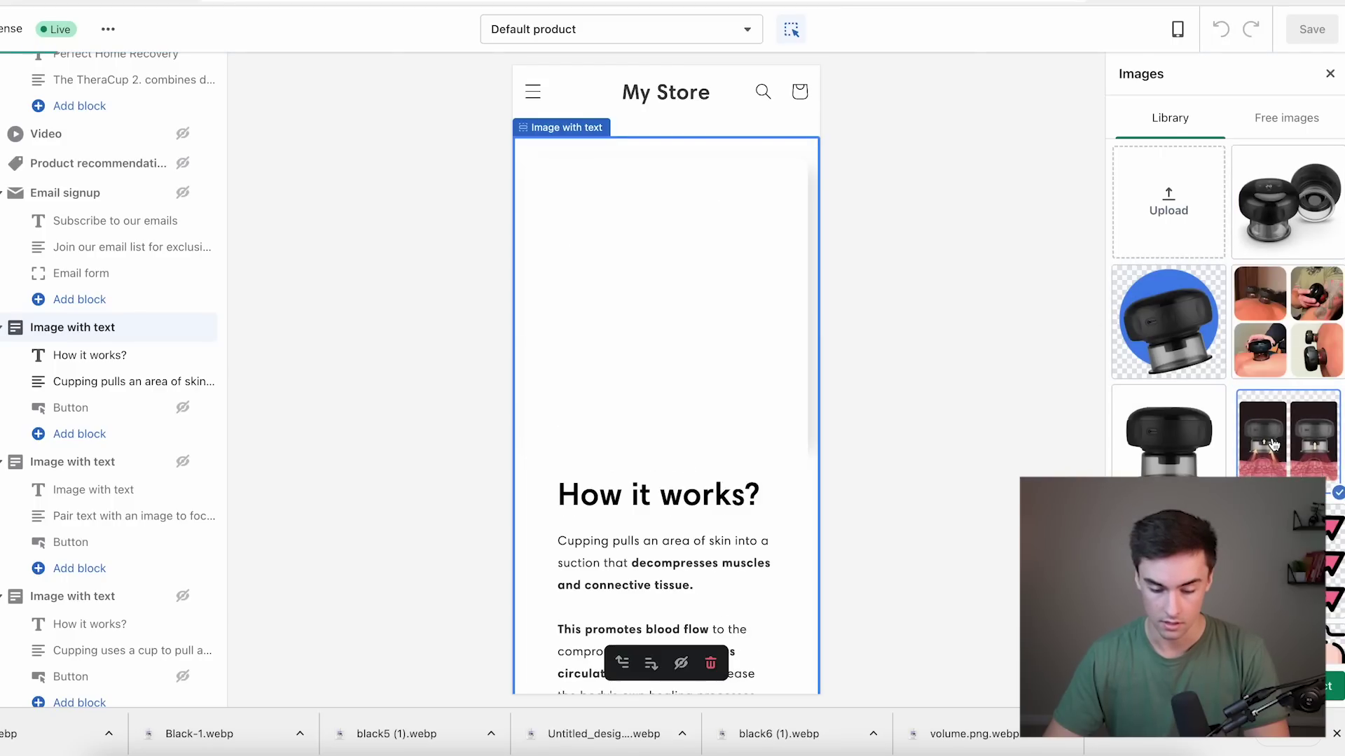
# Start adding another section by searching for 'image with'.
pyautogui.scroll(-6, 689, 353)
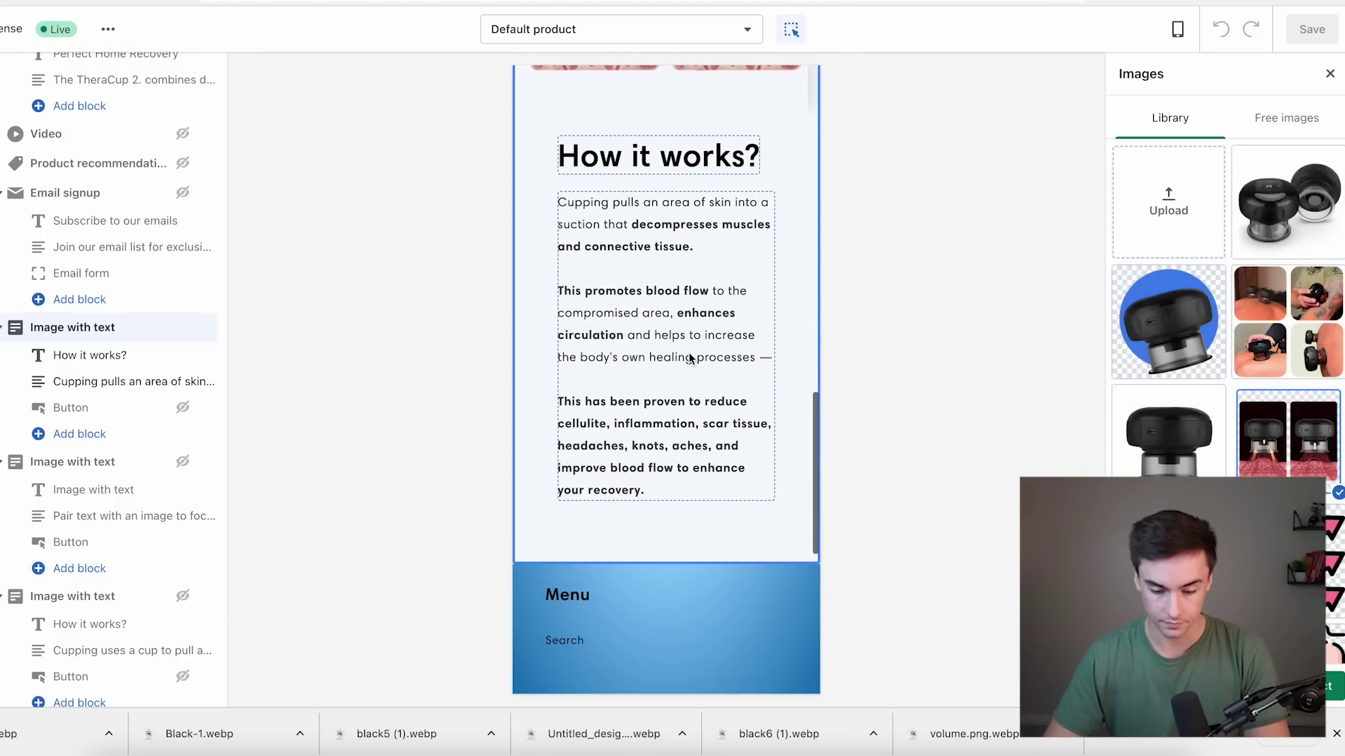
pyautogui.scroll(7, 688, 351)
pyautogui.scroll(-1, 688, 351)
pyautogui.scroll(3, 688, 352)
pyautogui.scroll(-3, 688, 352)
pyautogui.scroll(-1, 84, 357)
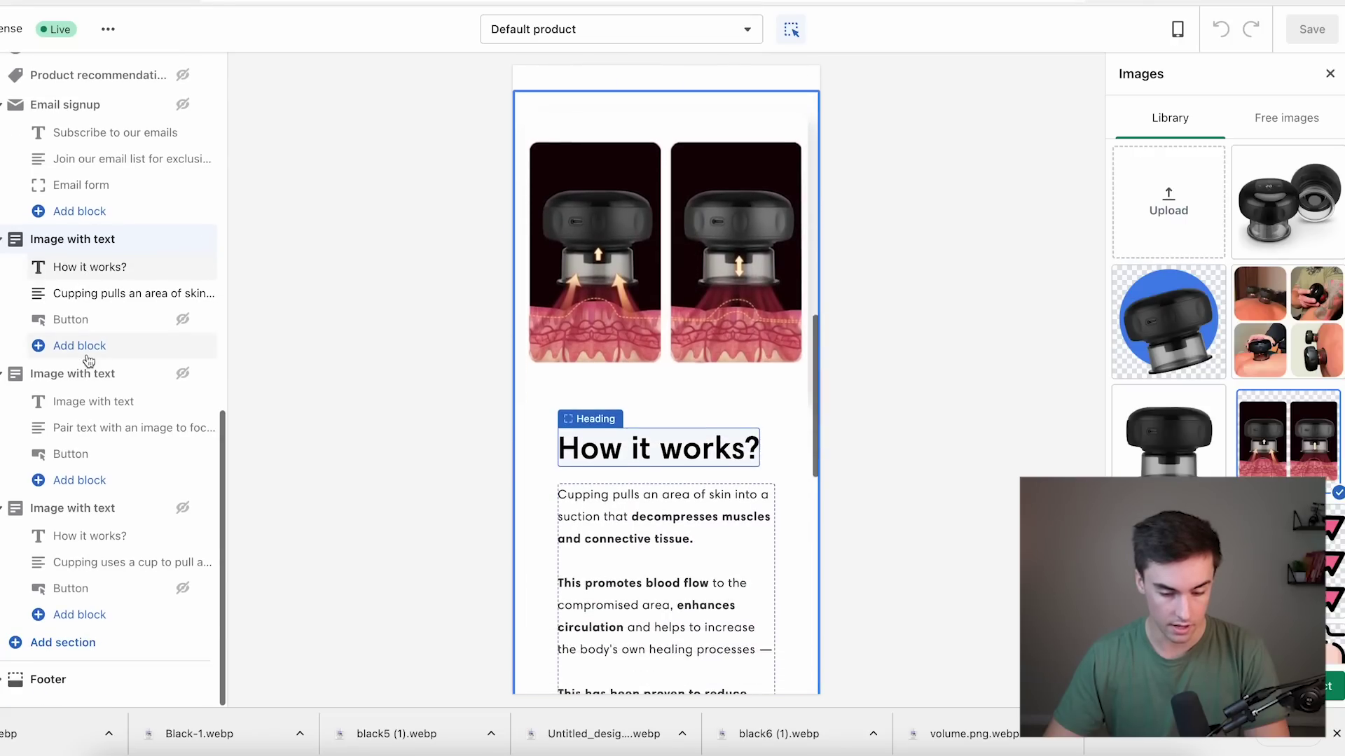
pyautogui.click(63, 642)
pyautogui.write('image with')
# Add the Image with text section and reword its text to TheraCup 2.0, all-in-one device.
pyautogui.click(352, 527)
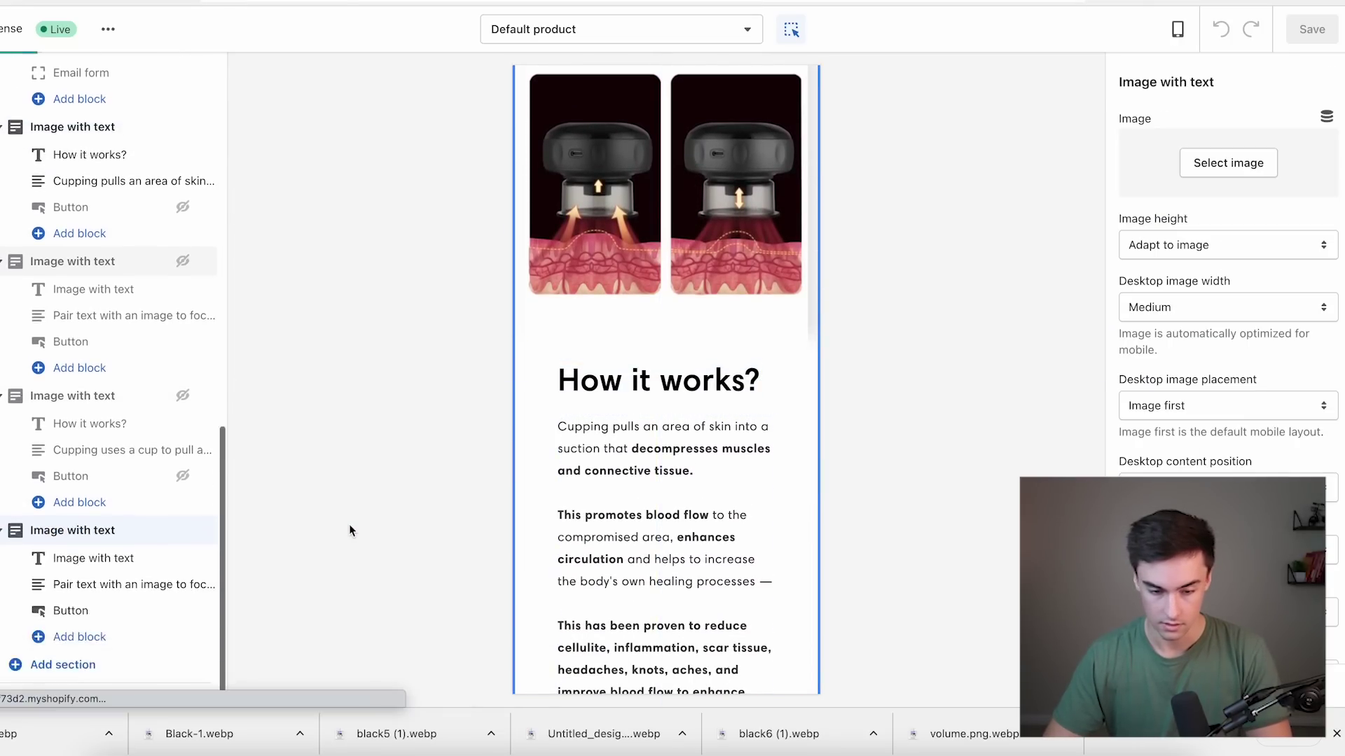
pyautogui.click(717, 491)
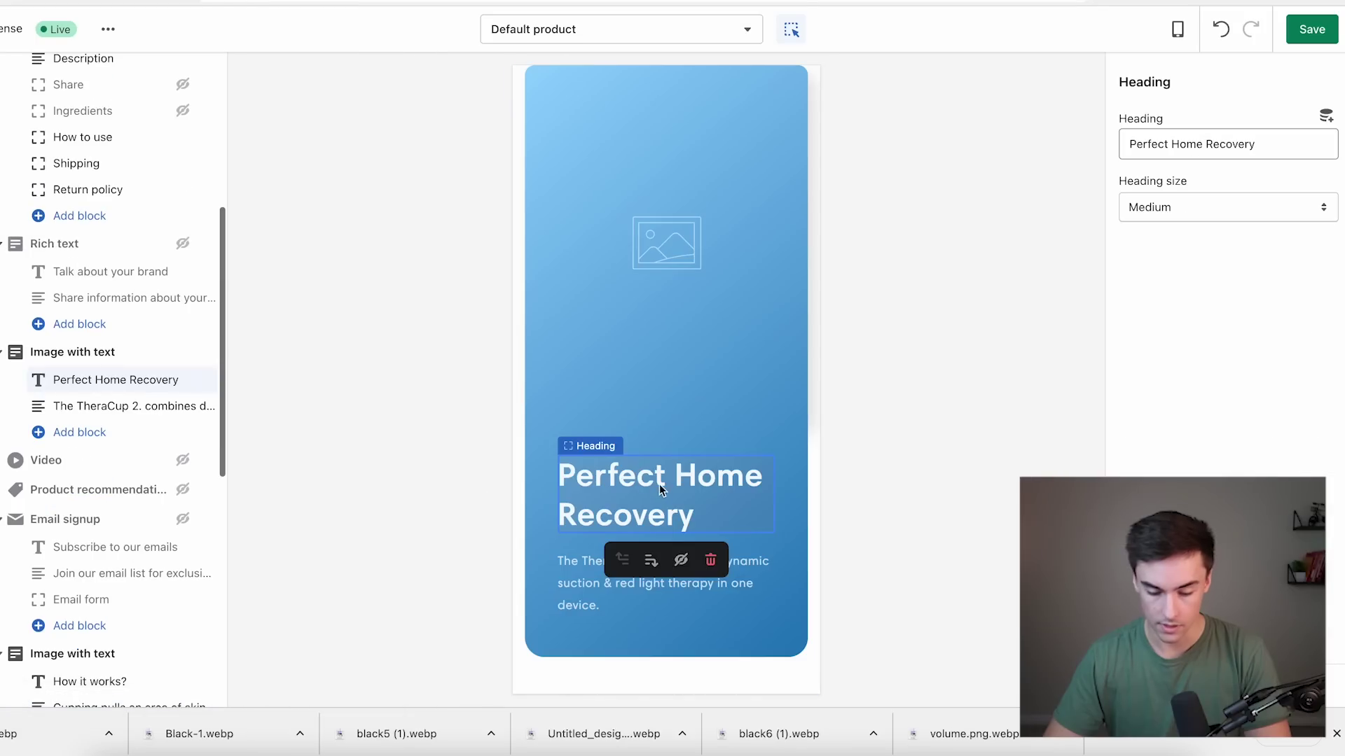
pyautogui.click(724, 575)
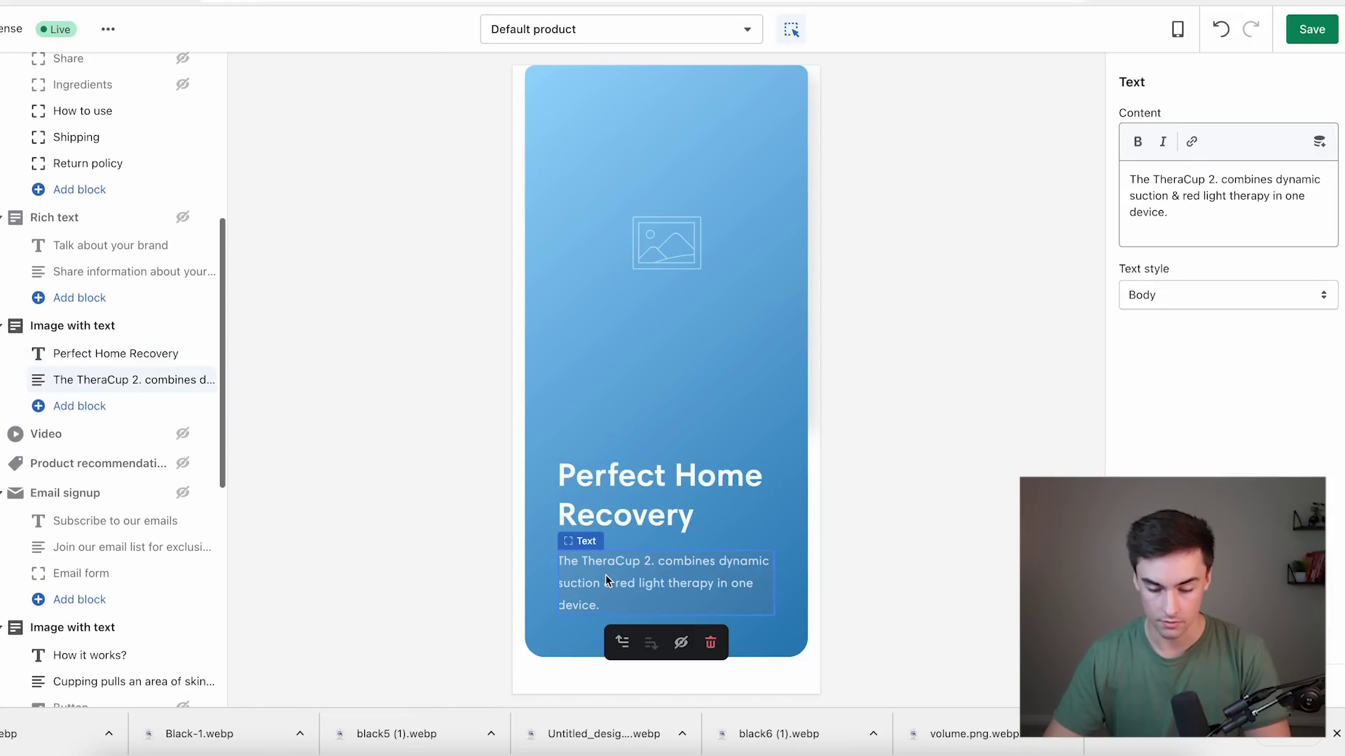
pyautogui.click(1221, 179)
pyautogui.write('0')
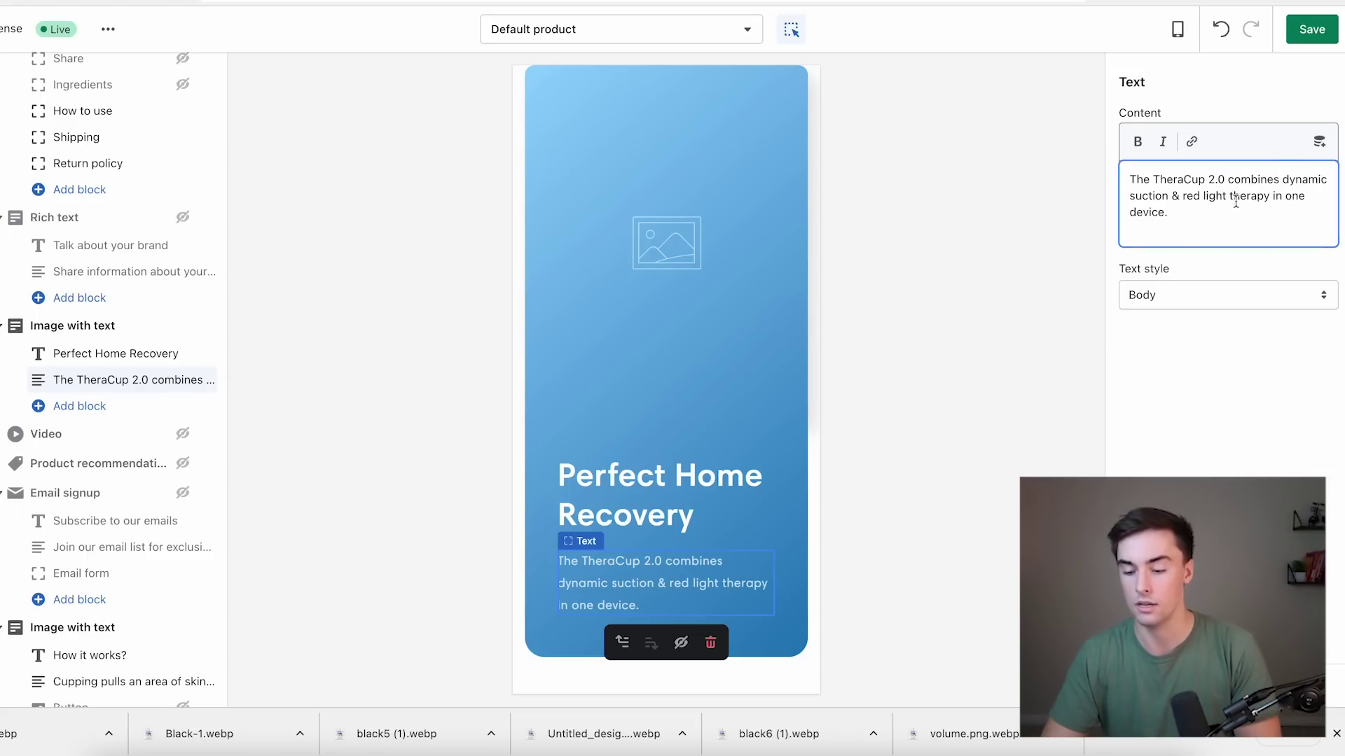
pyautogui.hotkey('ctrl', 'a')
pyautogui.write('The TheraCup 2.0 combines dynamic suction & red light therapy all-in-one device.')
# Give the Perfect Home Recovery section the blue-circle product image.
pyautogui.click(678, 235)
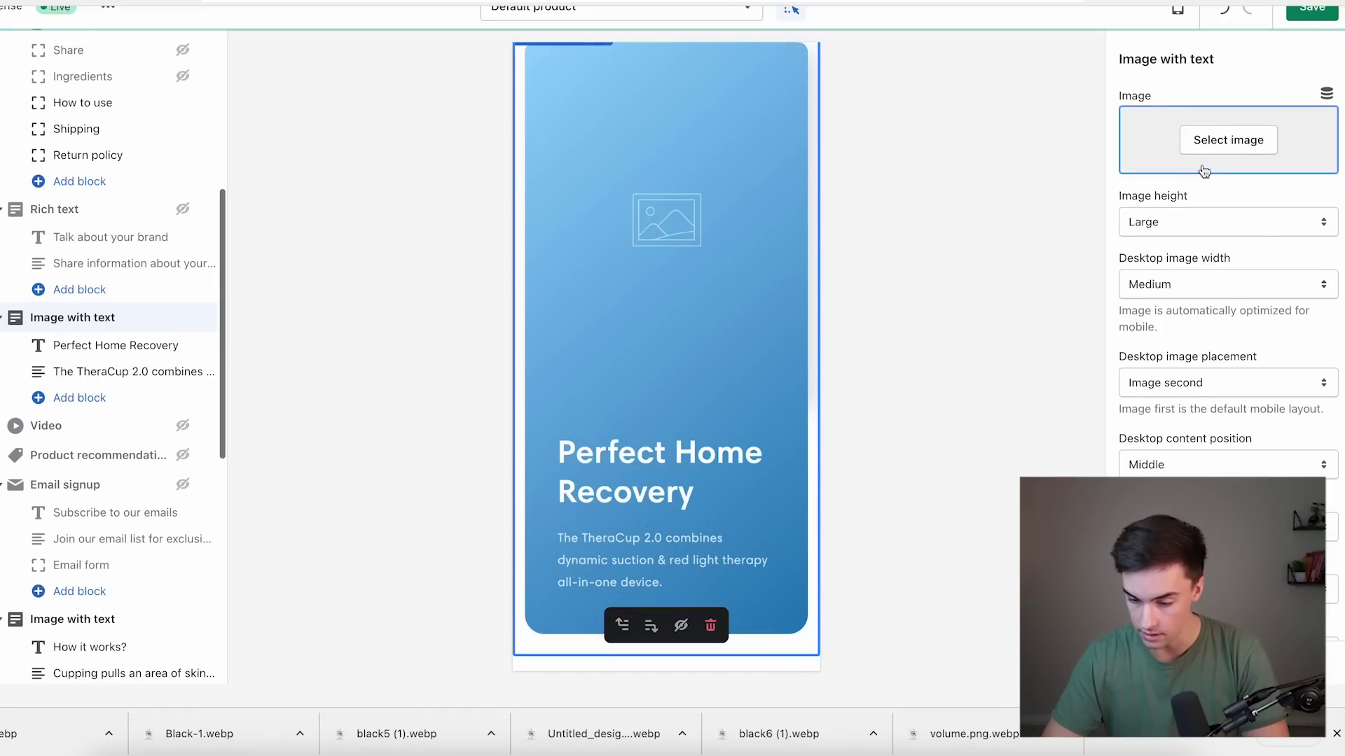
pyautogui.click(1228, 140)
pyautogui.click(1196, 296)
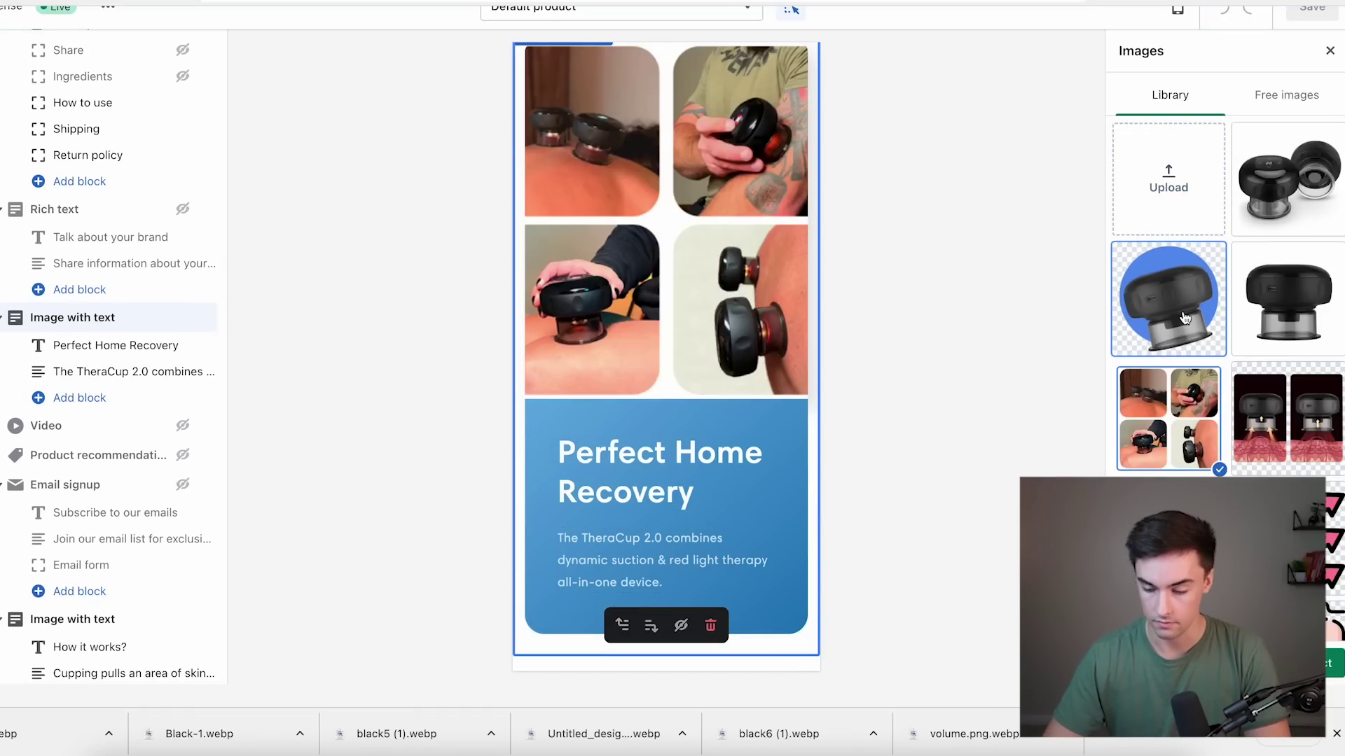
pyautogui.click(1332, 663)
pyautogui.scroll(-5, 678, 376)
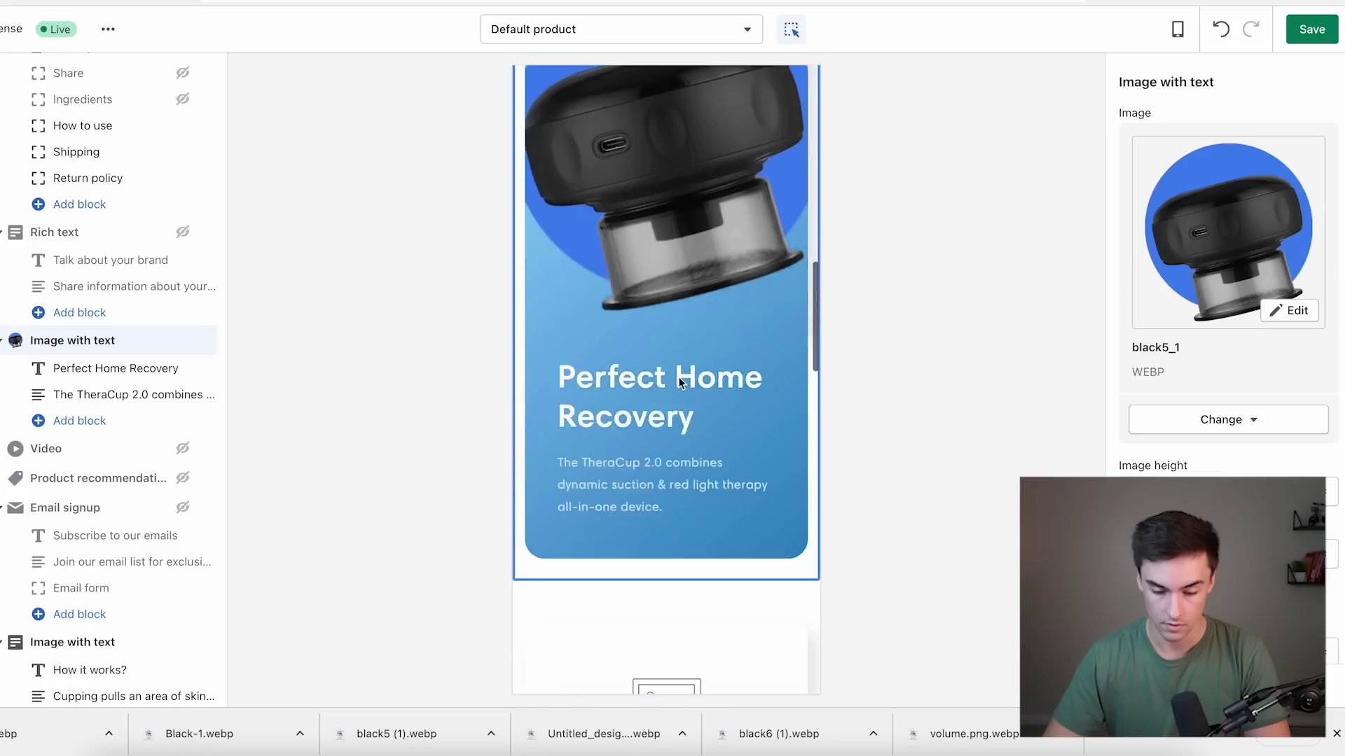
pyautogui.scroll(-6, 678, 376)
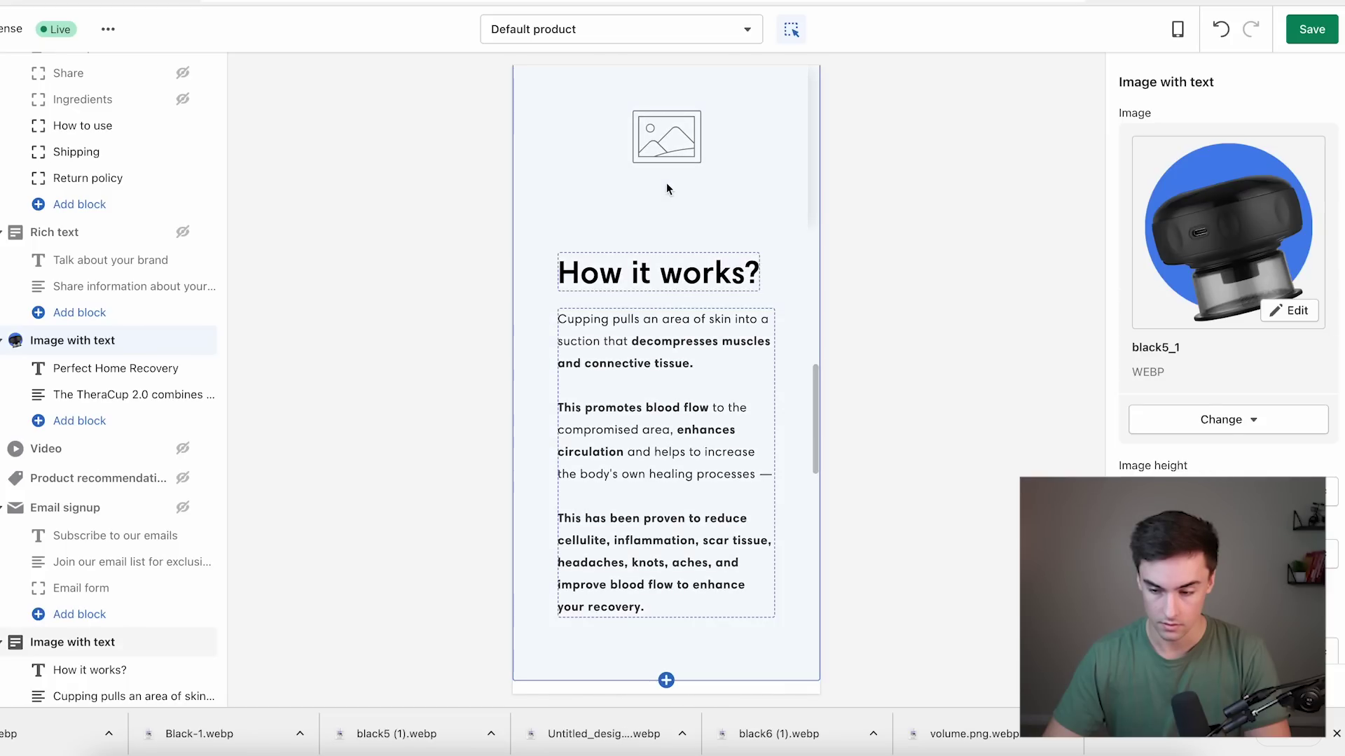
# Save the theme and keep the two-cup image on the How it works? section.
pyautogui.hotkey('ctrl', 's')
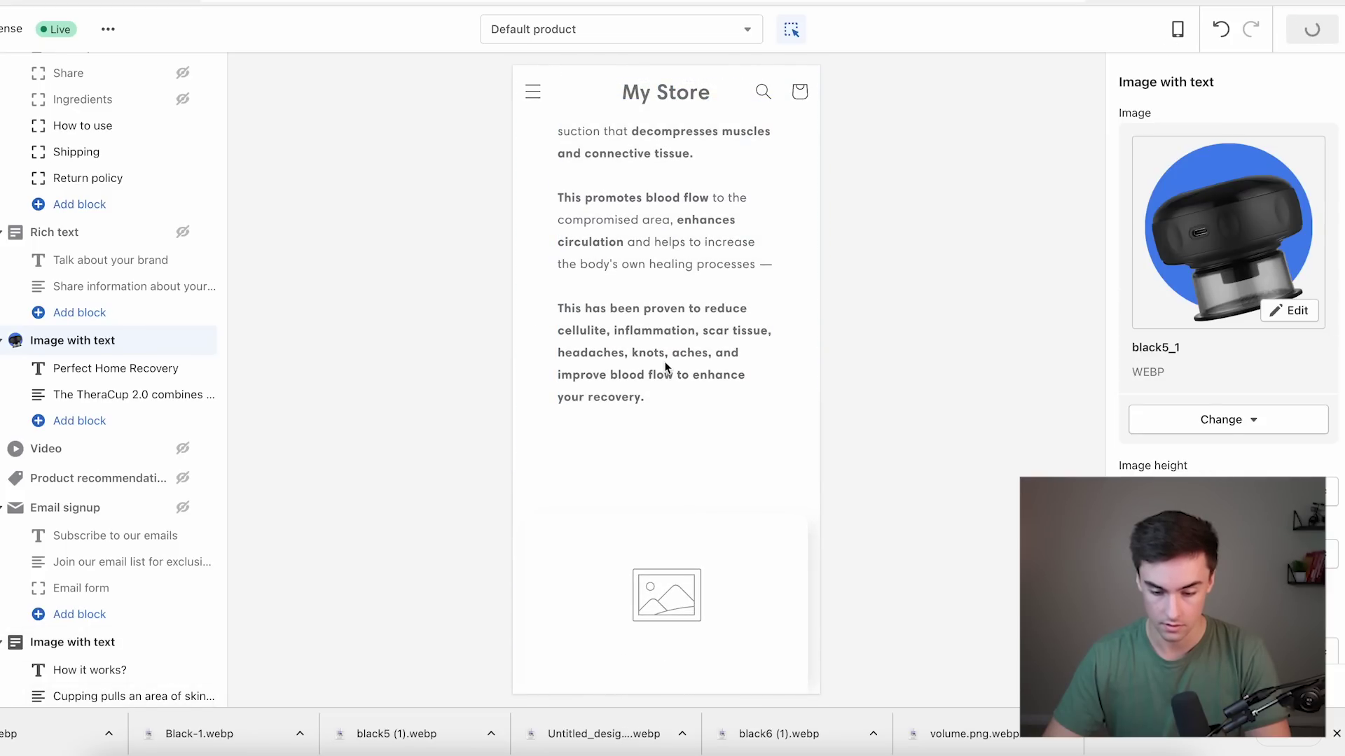
pyautogui.scroll(5, 669, 336)
pyautogui.click(671, 404)
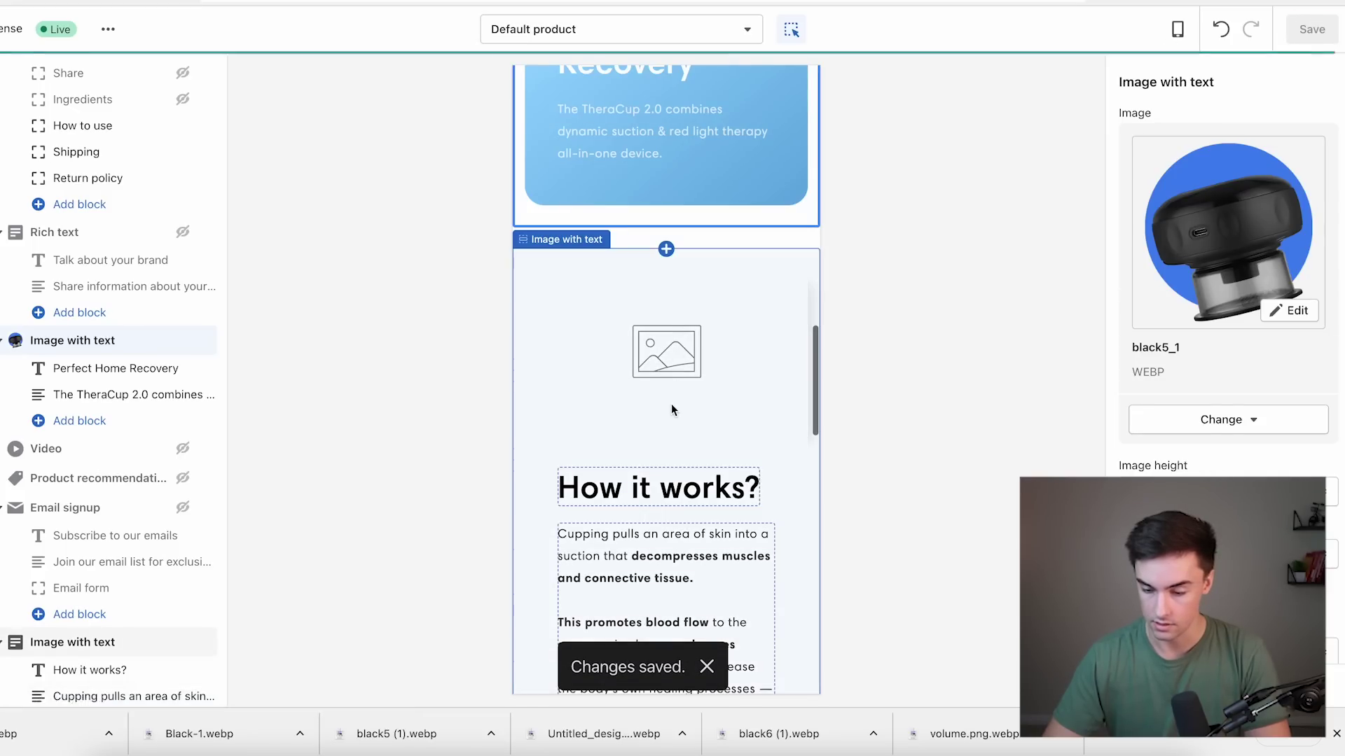
pyautogui.click(1229, 139)
pyautogui.click(1169, 418)
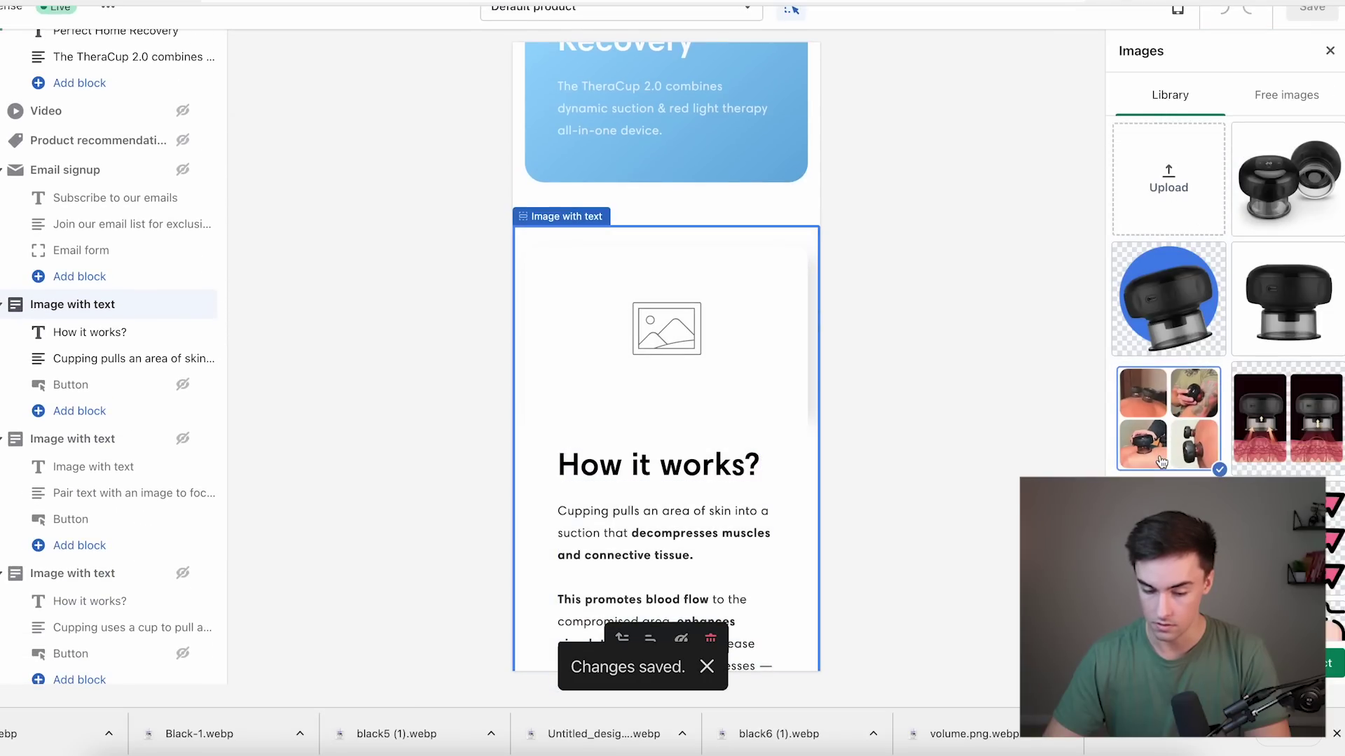
pyautogui.click(1272, 465)
pyautogui.click(1330, 663)
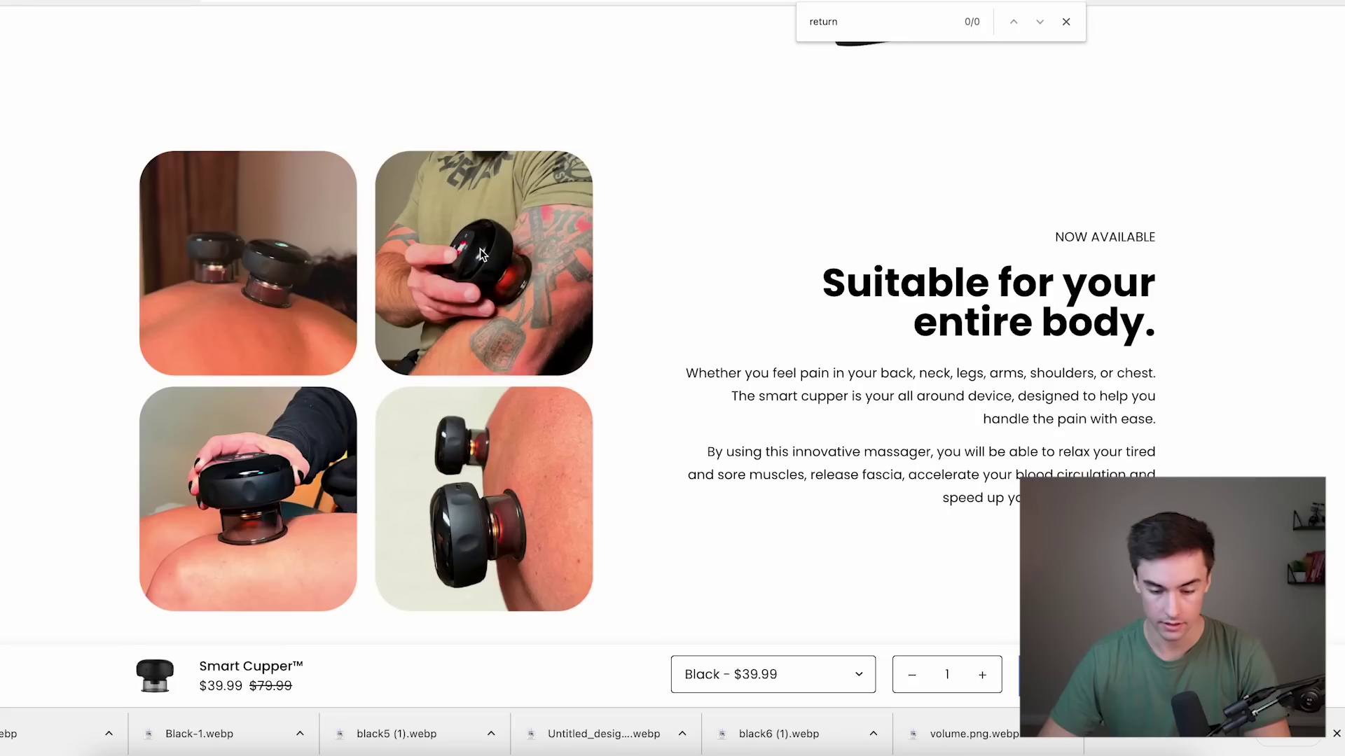
# Download the four-photo grid image and select the 'Suitable for your entire body.' heading.
pyautogui.rightClick(485, 252)
pyautogui.click(502, 277)
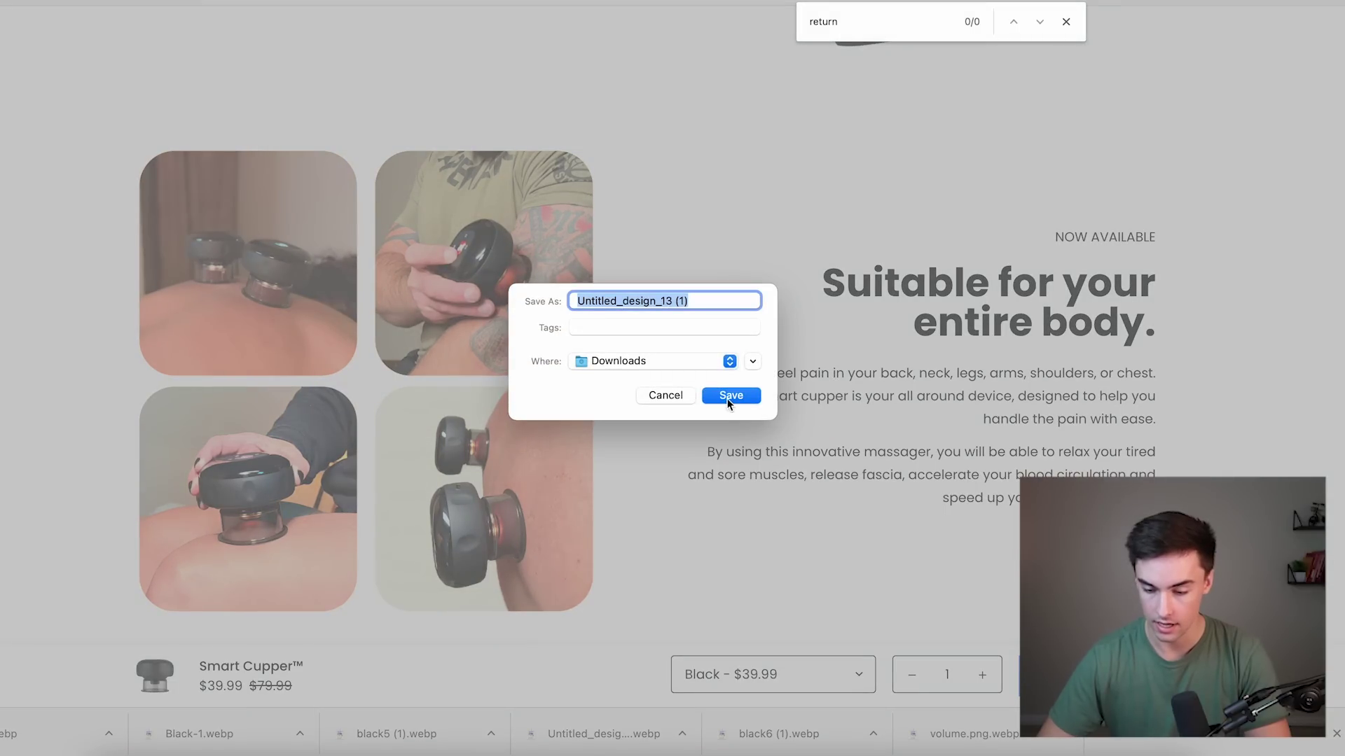
pyautogui.click(727, 398)
pyautogui.moveTo(823, 280); pyautogui.dragTo(1155, 322)
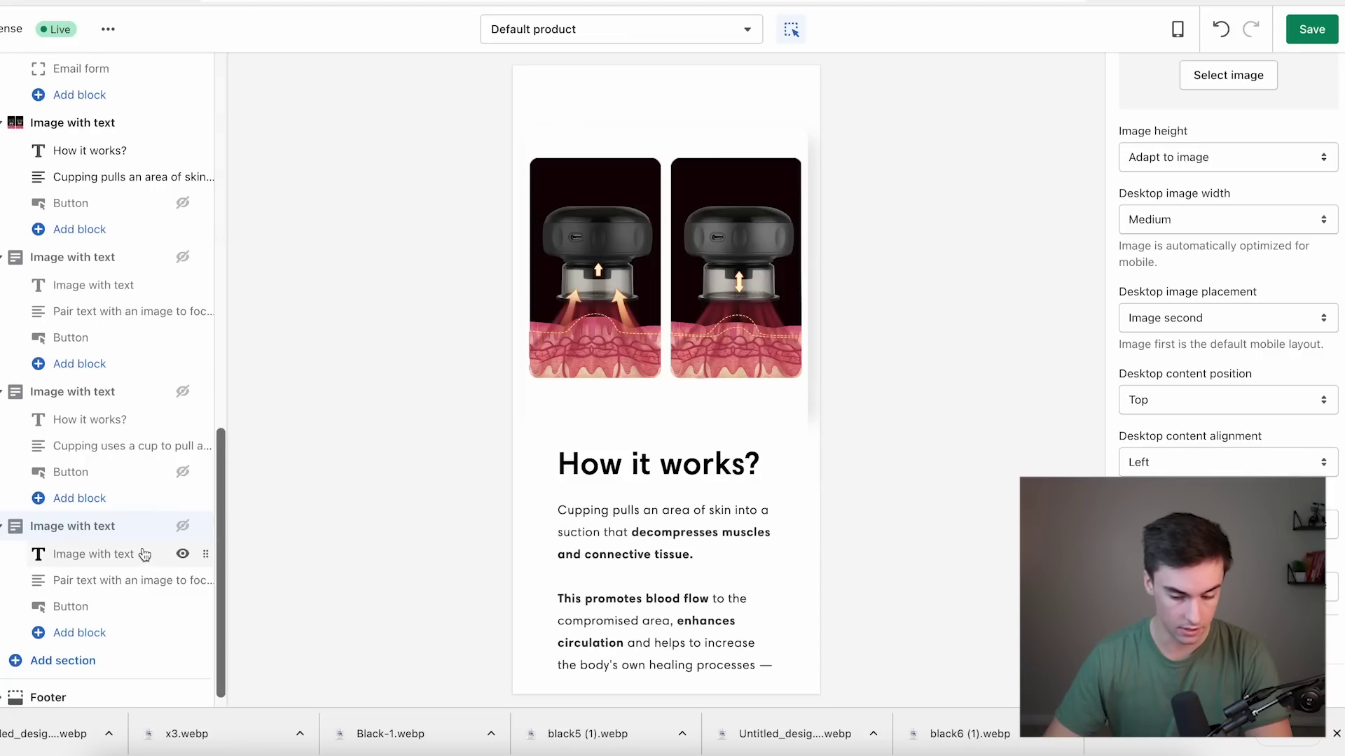
# Unhide the last Image with text section and paste 'Suitable For Your Entire Body.' as its heading.
pyautogui.scroll(-1, 175, 557)
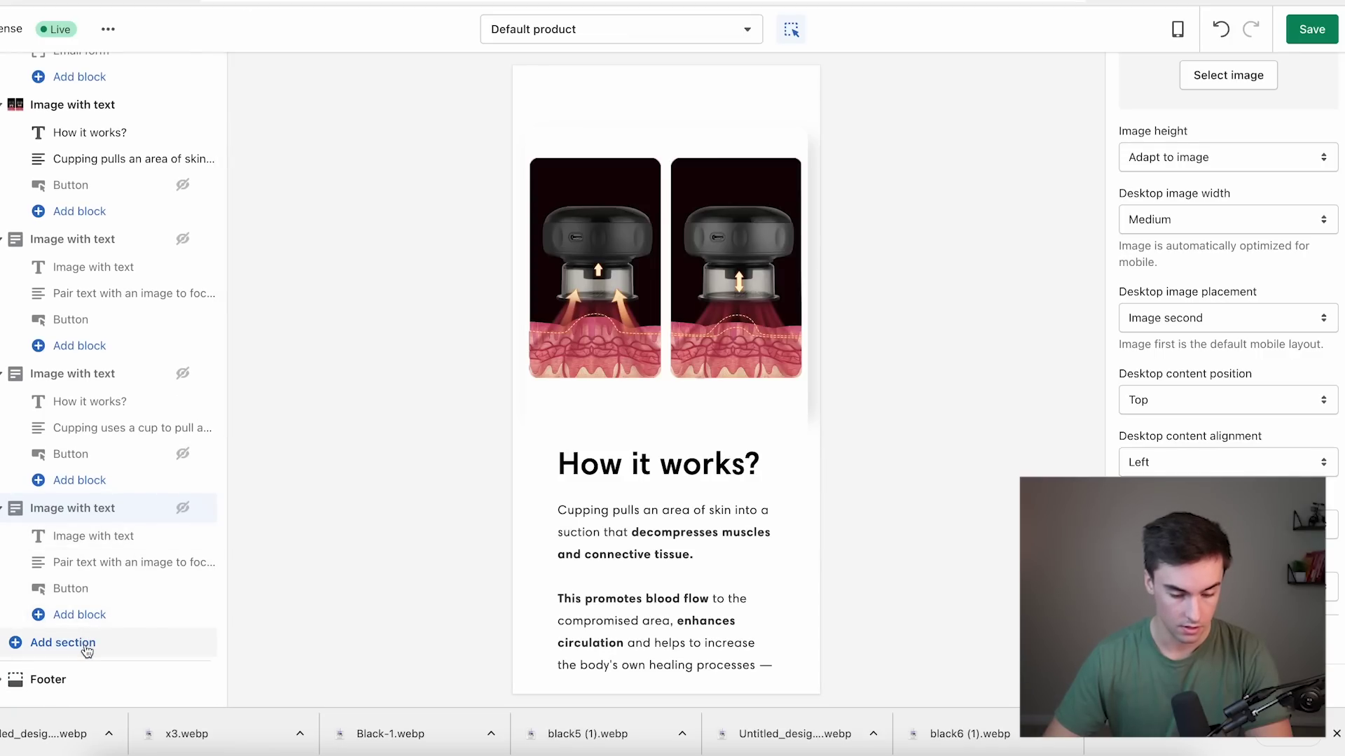
pyautogui.click(182, 508)
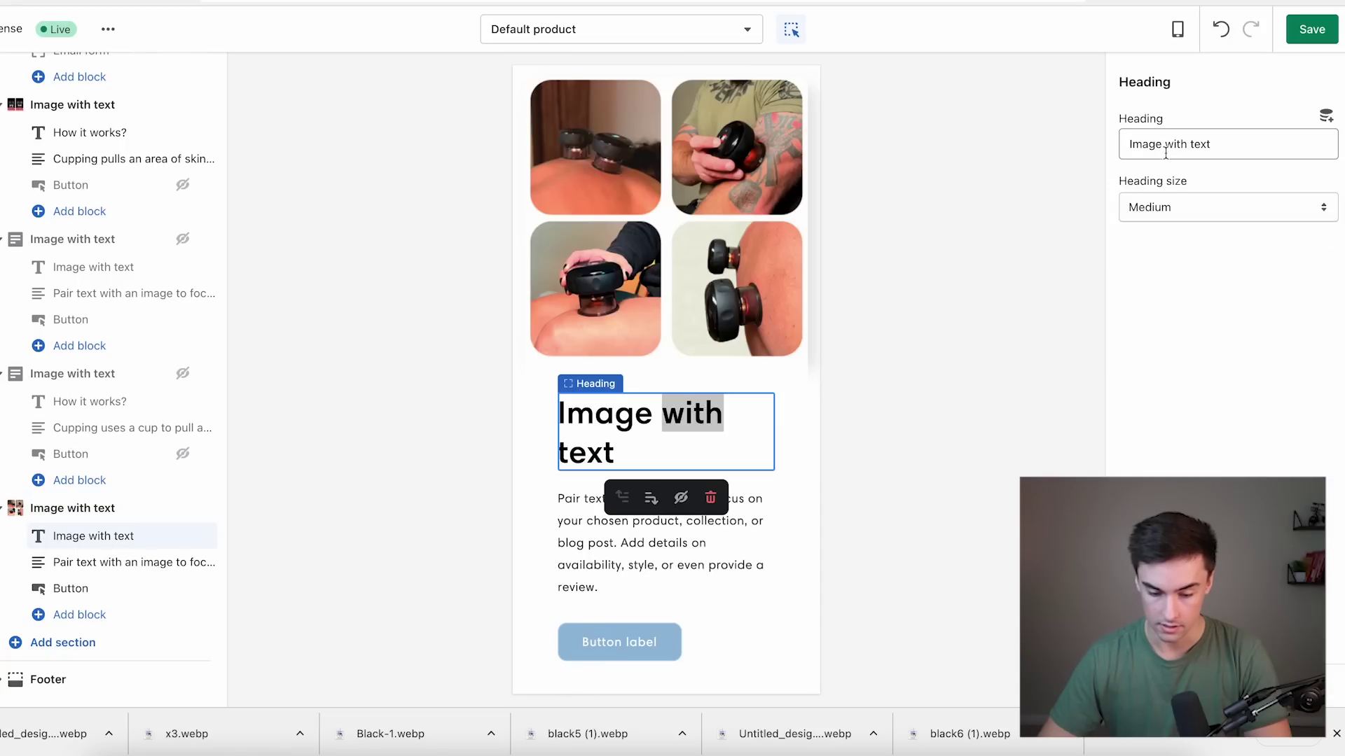
pyautogui.click(1184, 144)
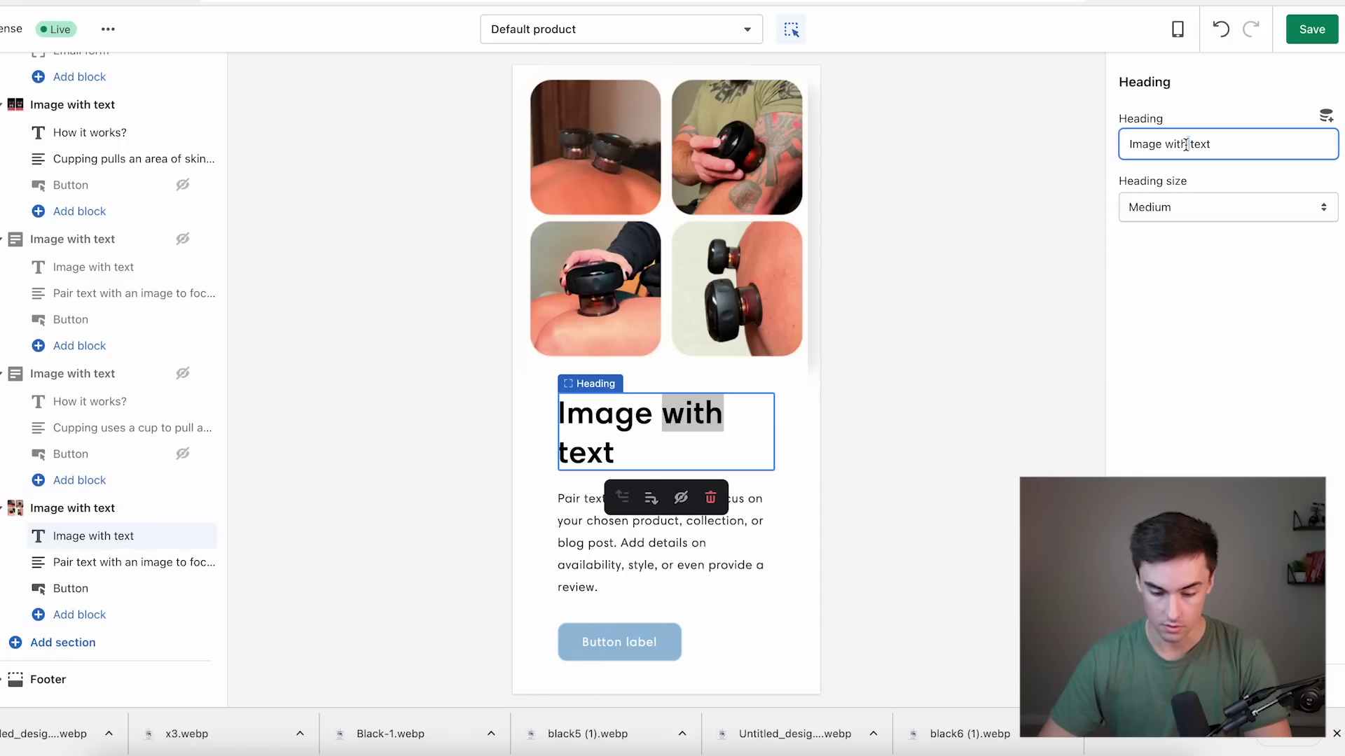
pyautogui.hotkey('ctrl', 'a')
pyautogui.write('Suitable for yourentire body.')
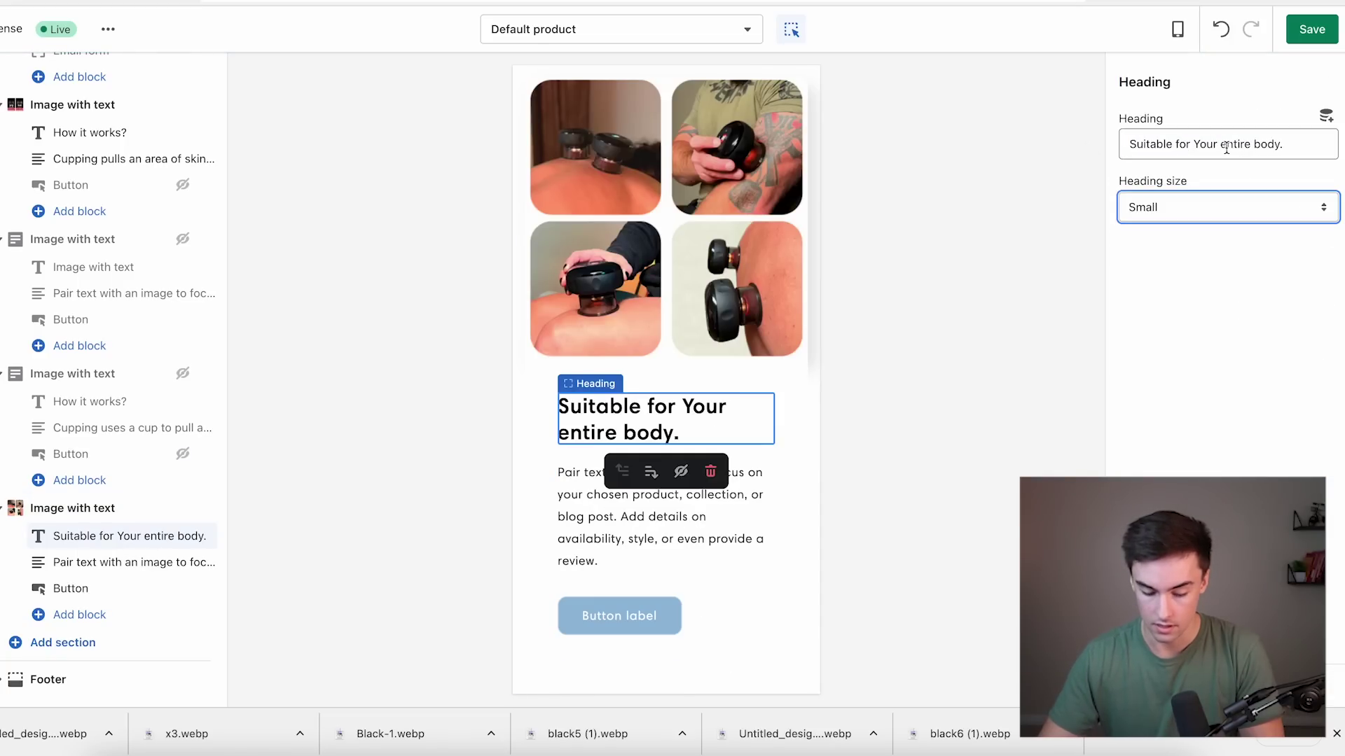
pyautogui.press('BackSpace')
pyautogui.write('E')
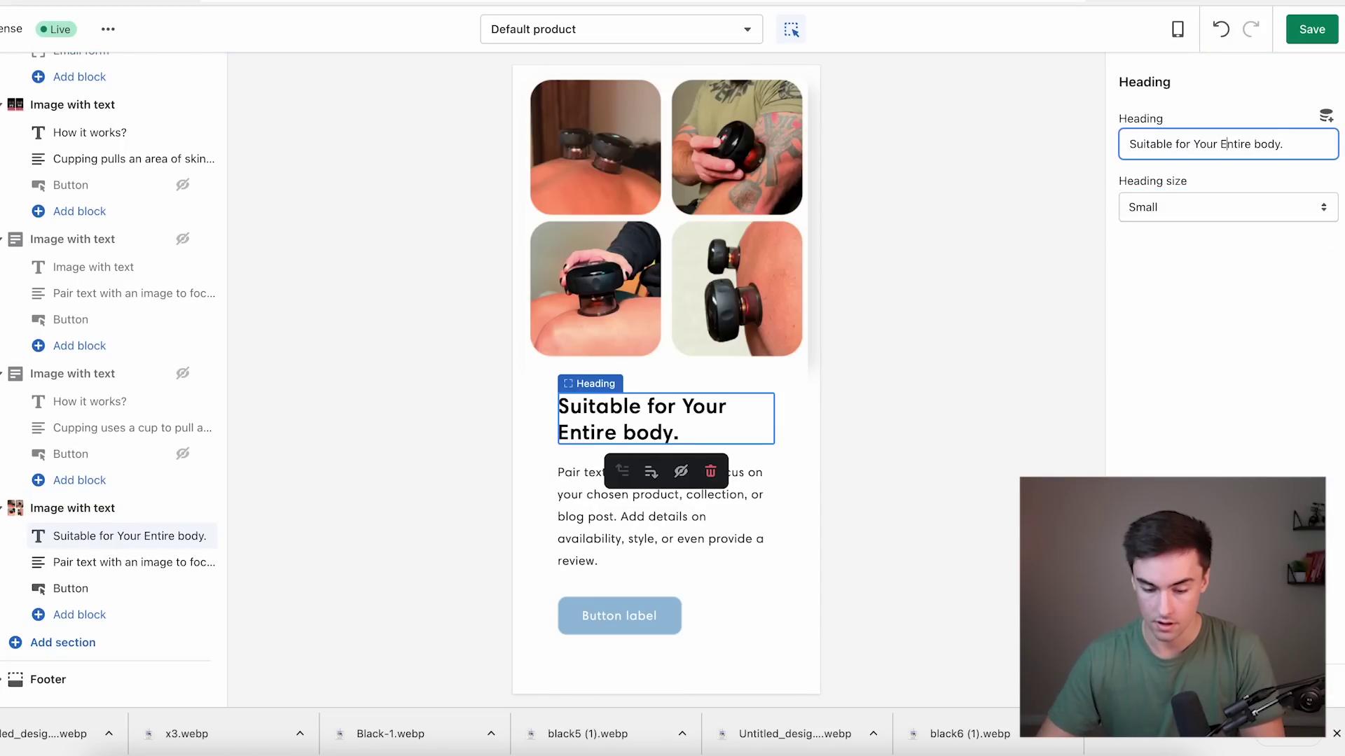
pyautogui.click(729, 513)
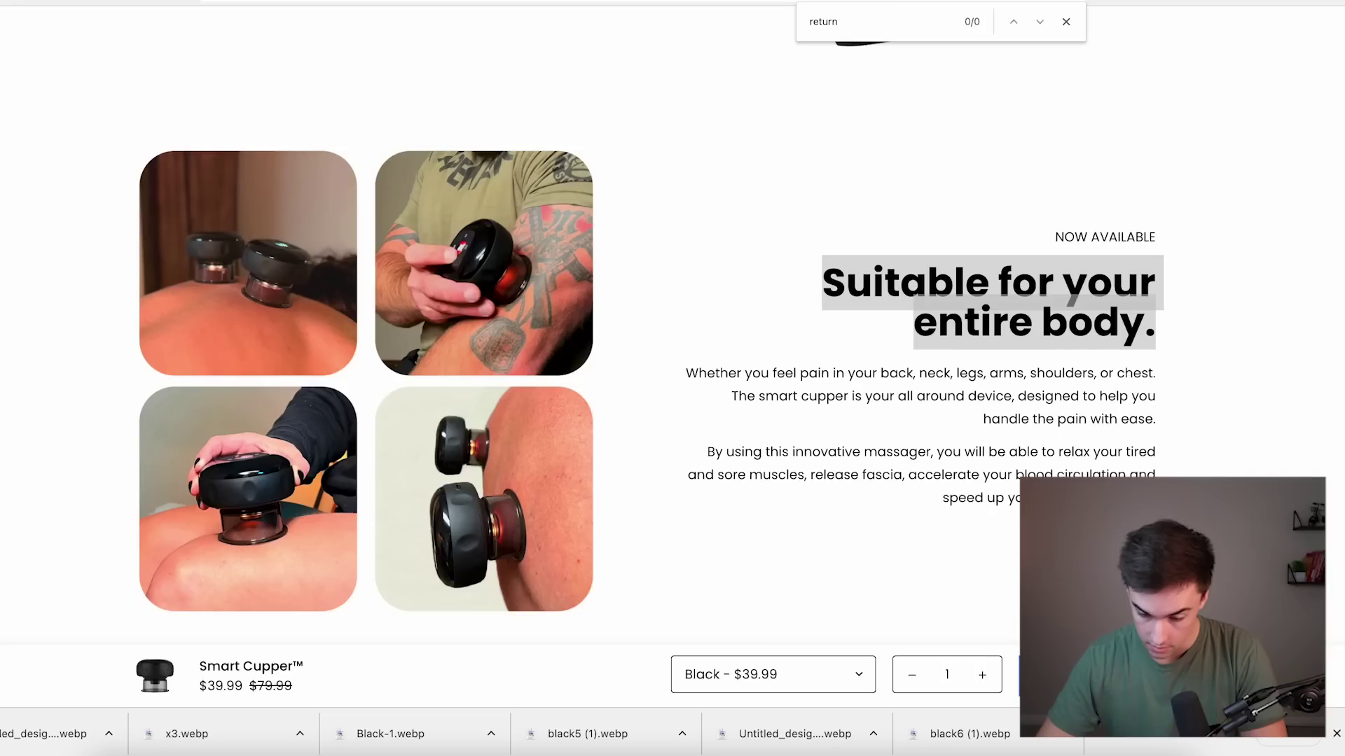
# Paste the two TheraCup 2.0 body paragraphs from the reference page into the section's text.
pyautogui.click(893, 435)
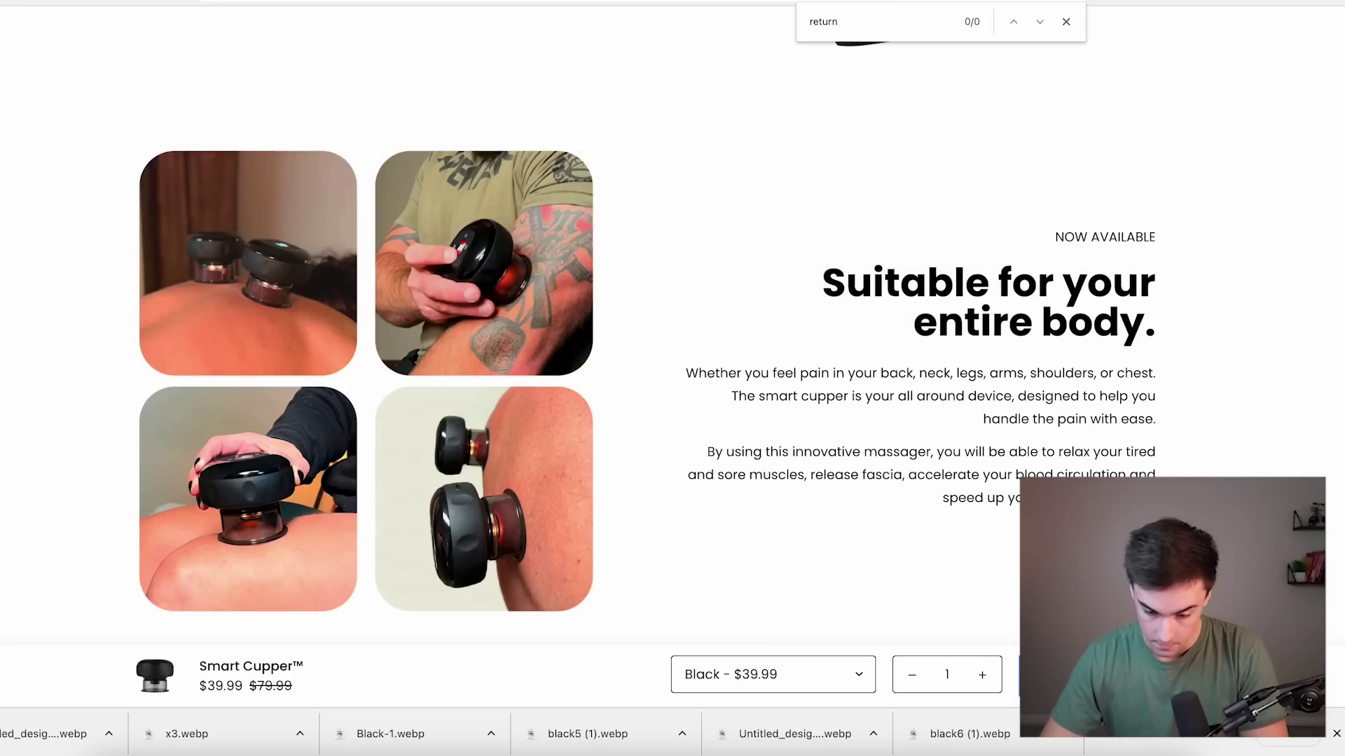
pyautogui.moveTo(1156, 499); pyautogui.dragTo(688, 370)
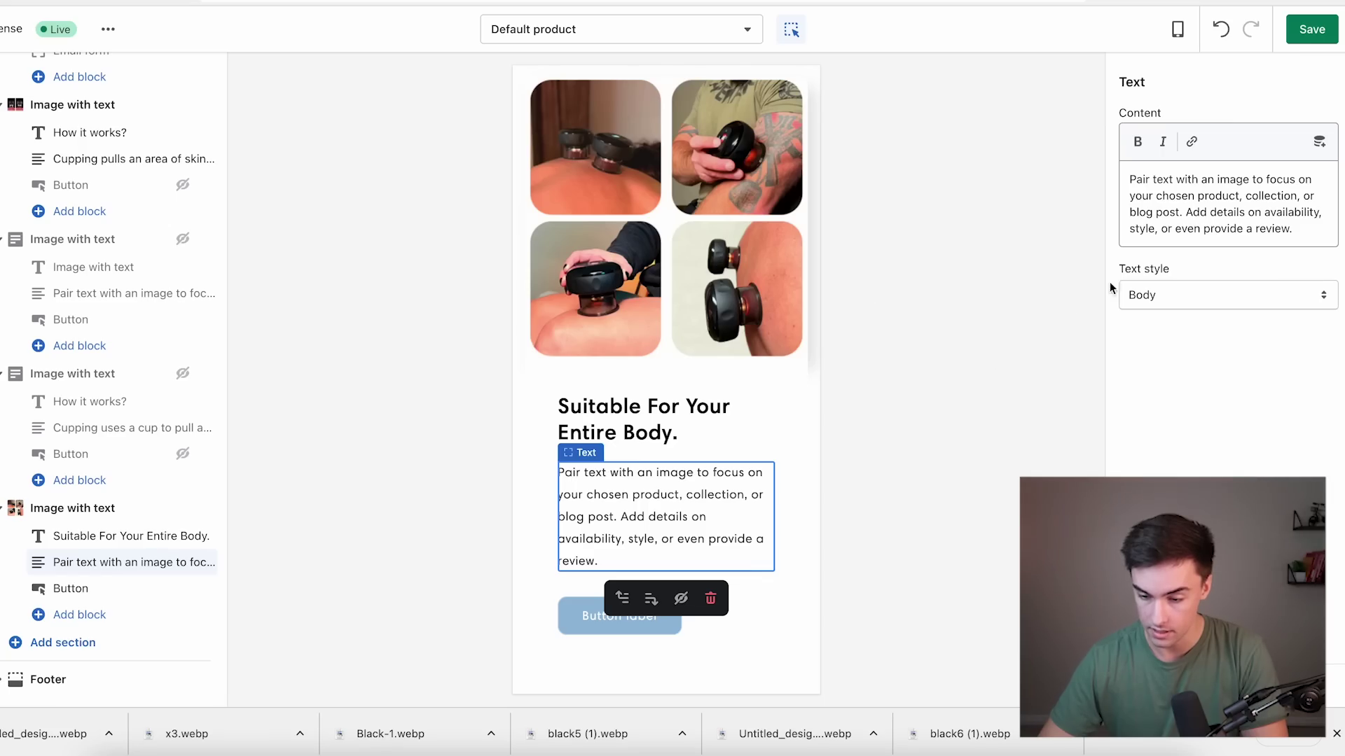
pyautogui.doubleClick(1167, 212)
pyautogui.hotkey('ctrl', 'a')
pyautogui.write('Whether you feel pain in your back, neck, legs, arms, shoulders, or chest. The TheraCup 2.0 is your all around device, designed to help you handle the pain with ease. By using this innovative massager, you will be able to relax your tired and sore muscles, release fascia, accelerate your blood circulation and speed up your recovery process.')
pyautogui.moveTo(1227, 285); pyautogui.dragTo(1303, 334)
pyautogui.click(839, 455)
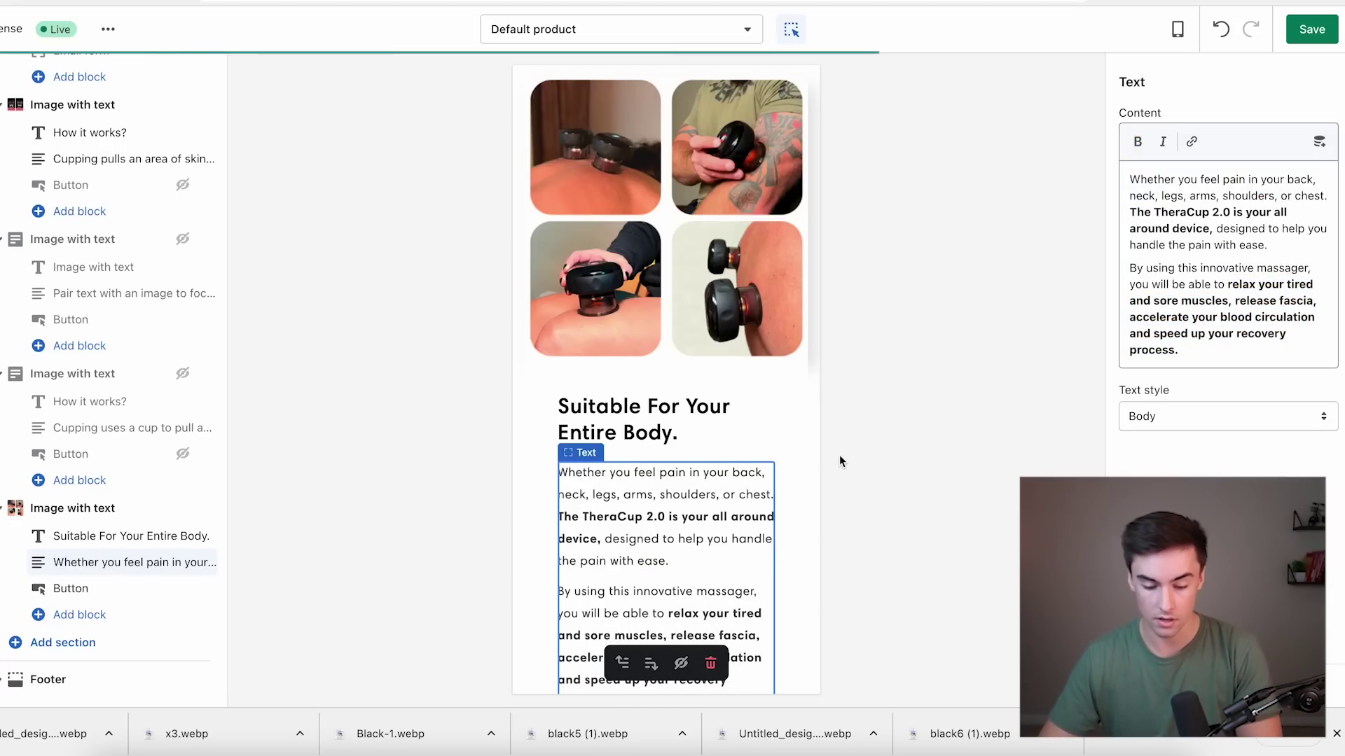
# Hide the entire-body section's button.
pyautogui.scroll(-2, 662, 545)
pyautogui.scroll(-1, 663, 545)
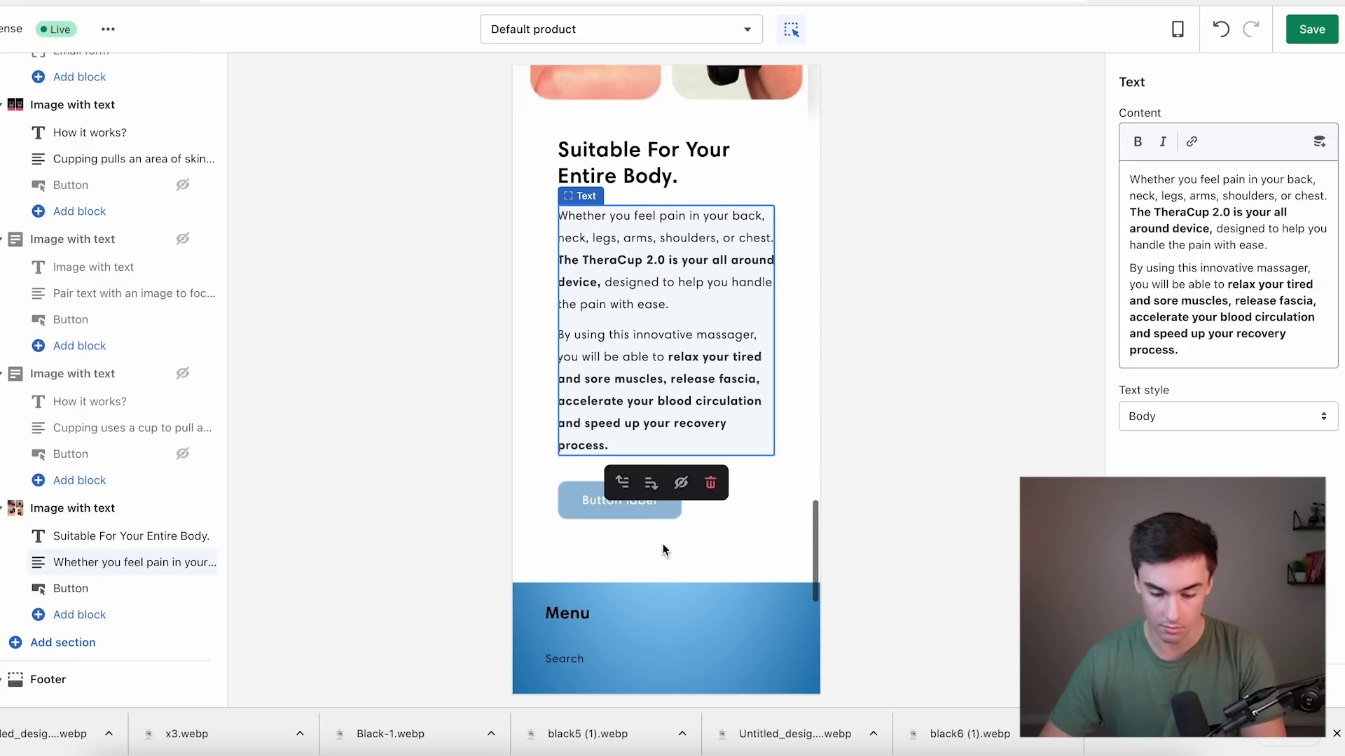
pyautogui.click(182, 589)
# Switch the preview to Desktop and save the theme changes.
pyautogui.click(1177, 29)
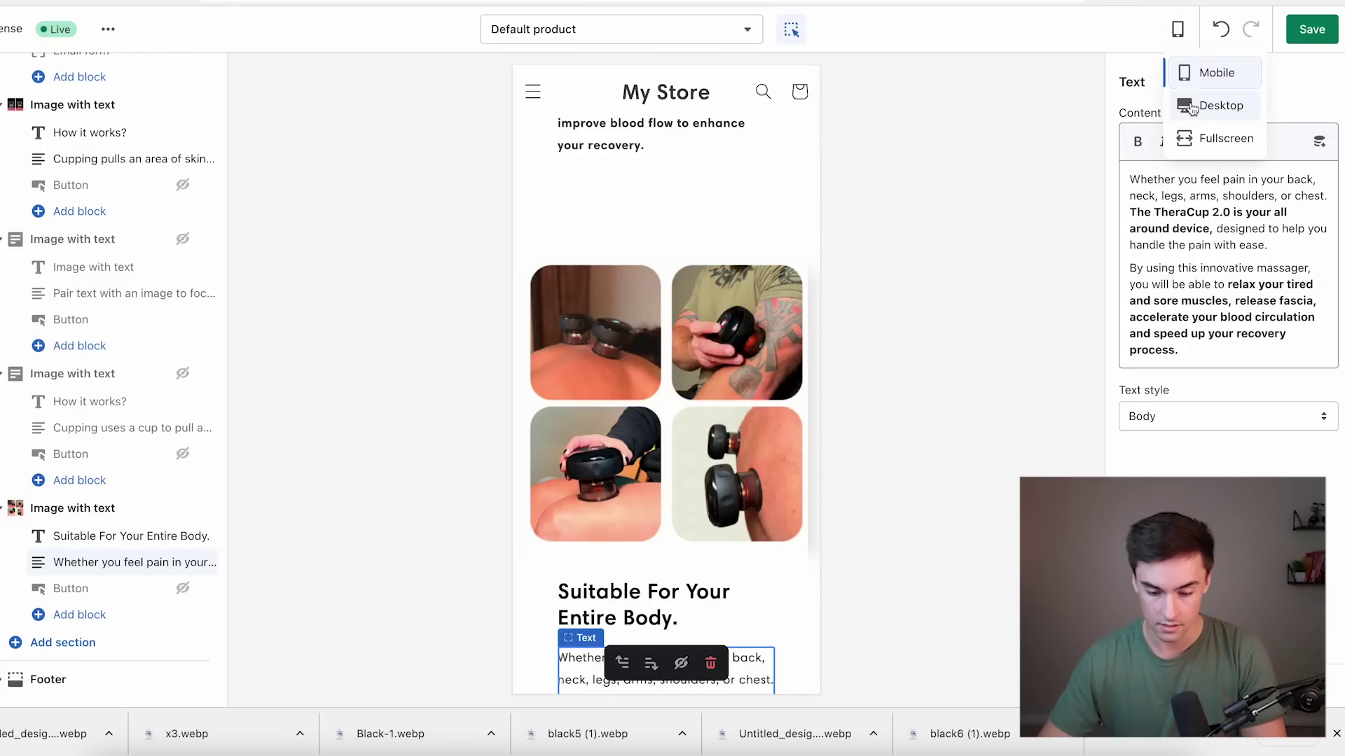
pyautogui.click(1216, 105)
pyautogui.scroll(10, 739, 301)
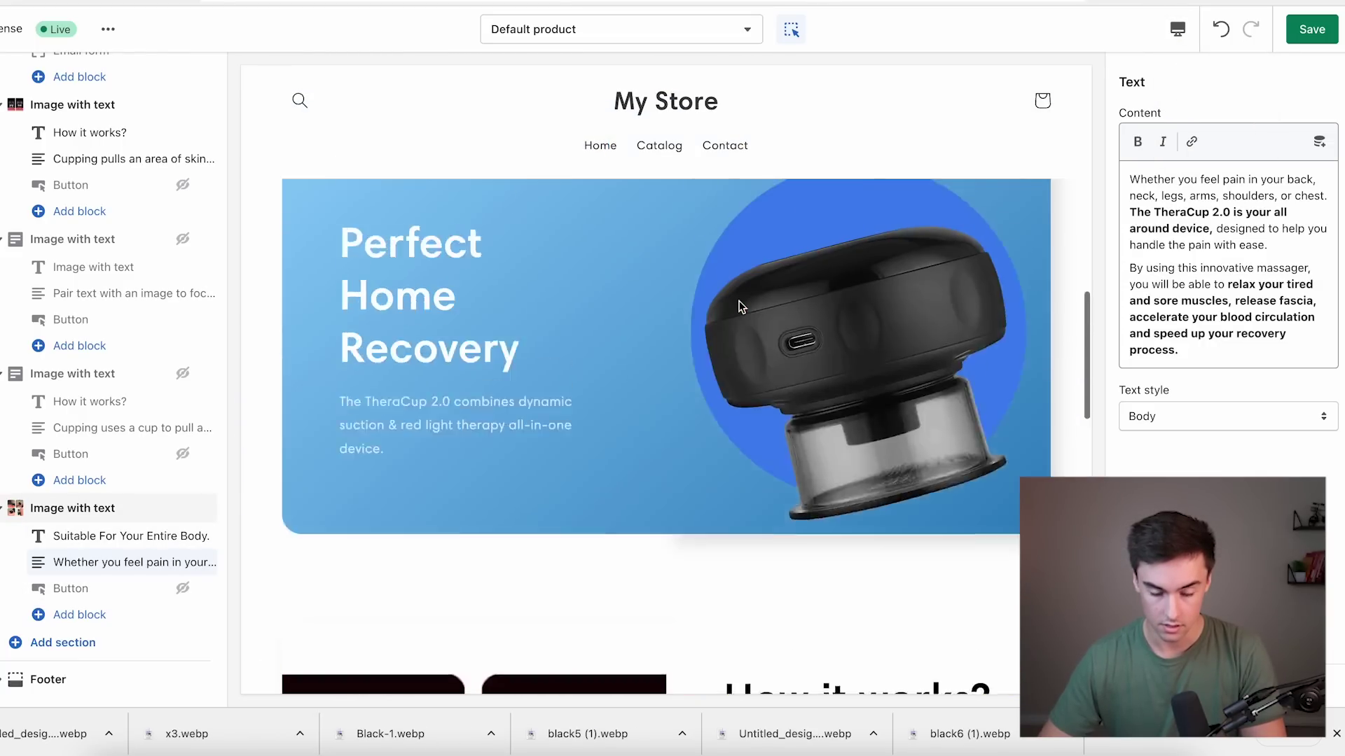
pyautogui.scroll(3, 739, 306)
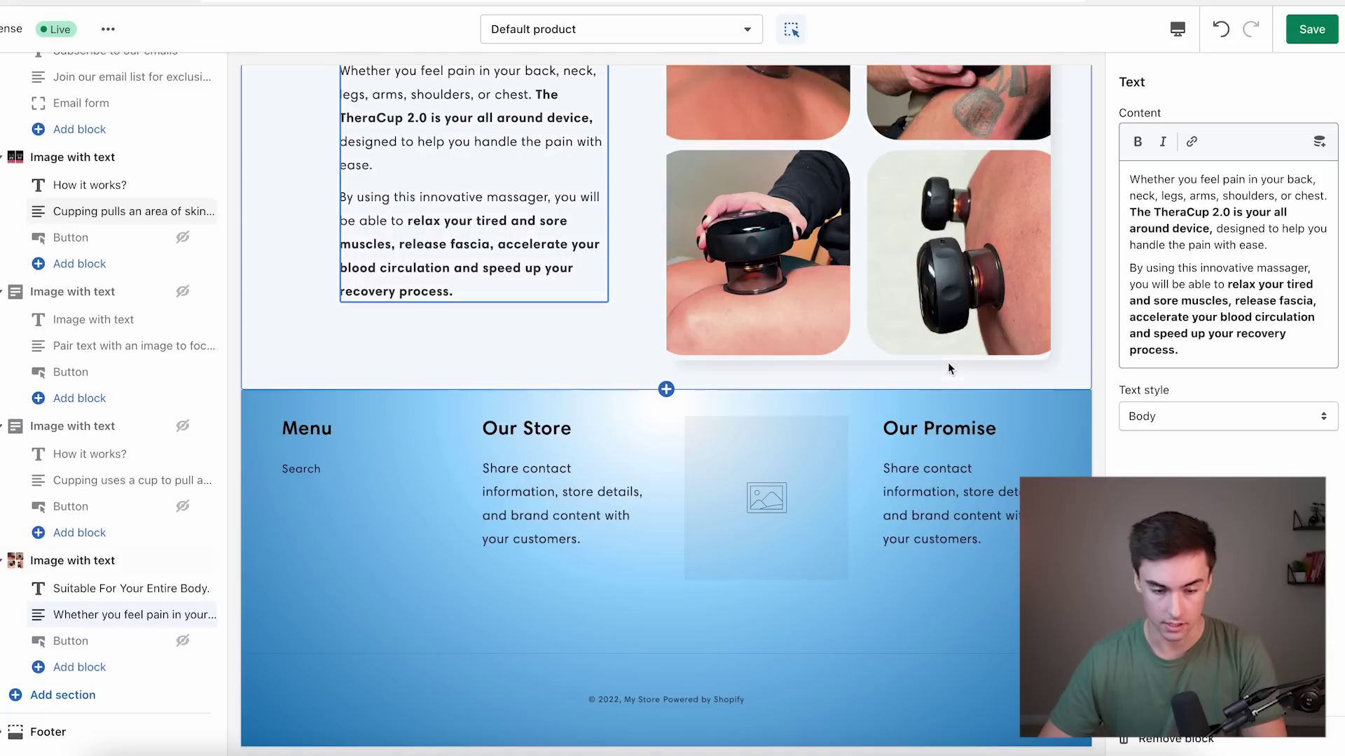
pyautogui.click(1304, 31)
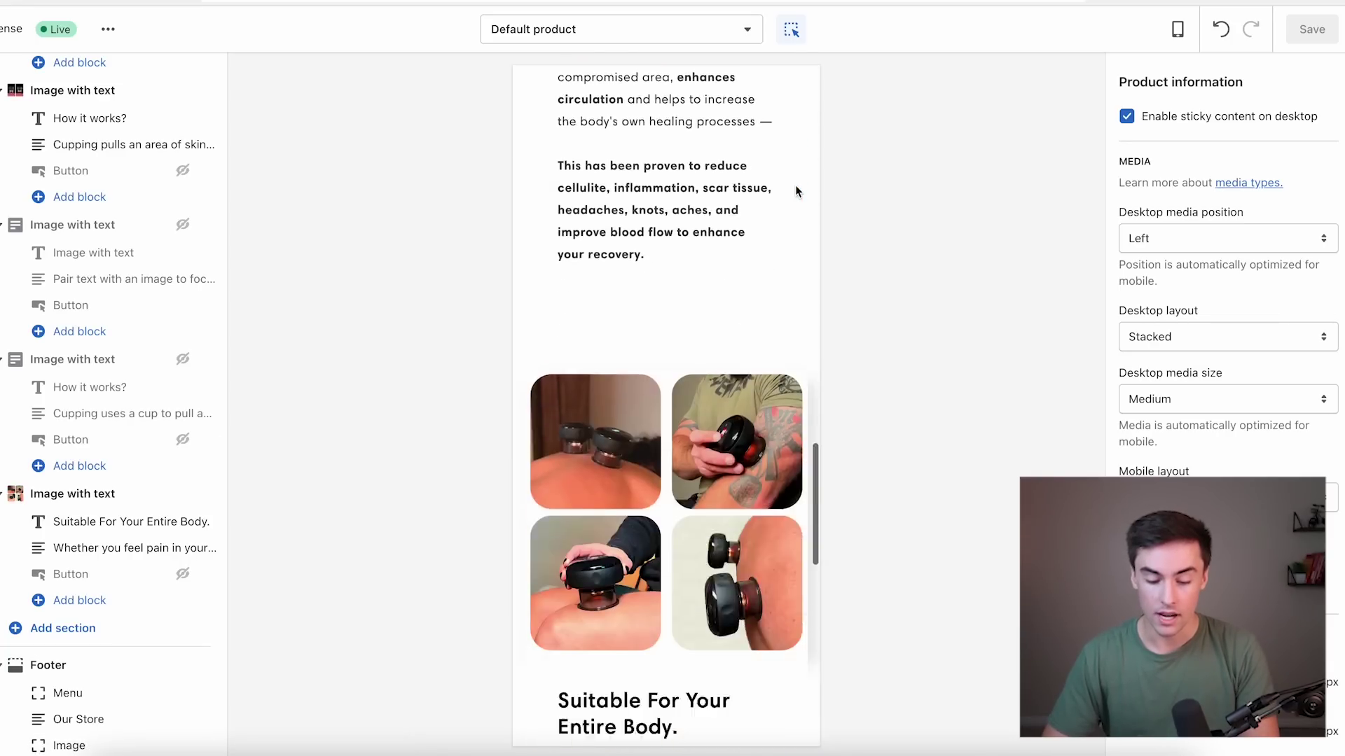
# Go to the Shopify App Store through the recommended apps list.
pyautogui.scroll(-5, 788, 207)
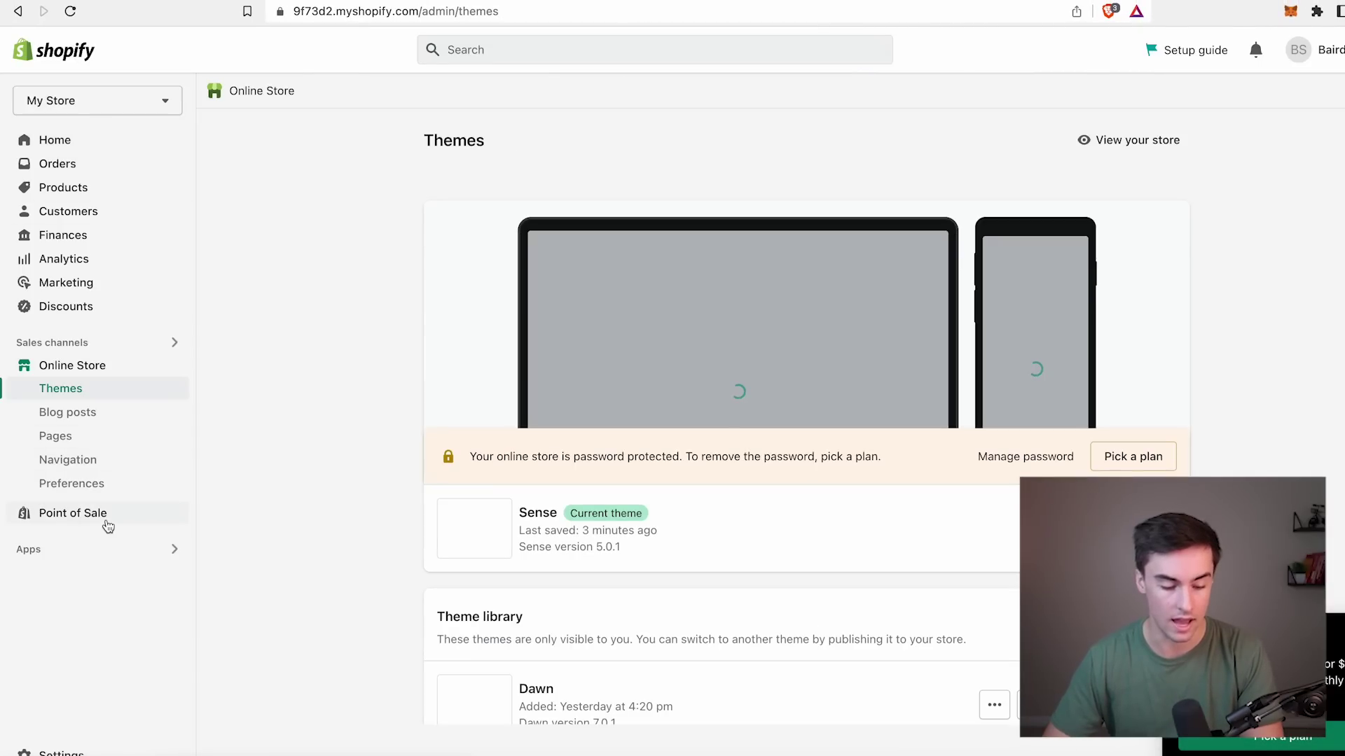
pyautogui.click(124, 550)
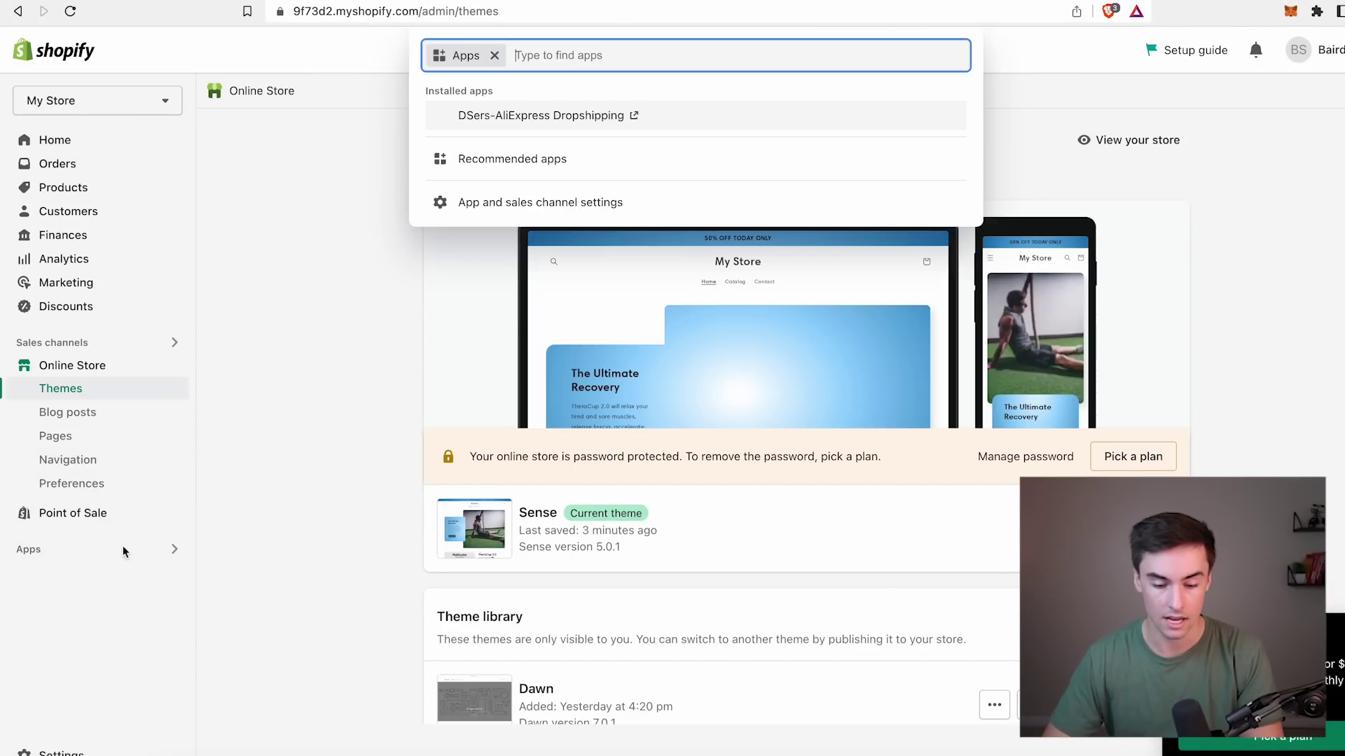
pyautogui.click(525, 159)
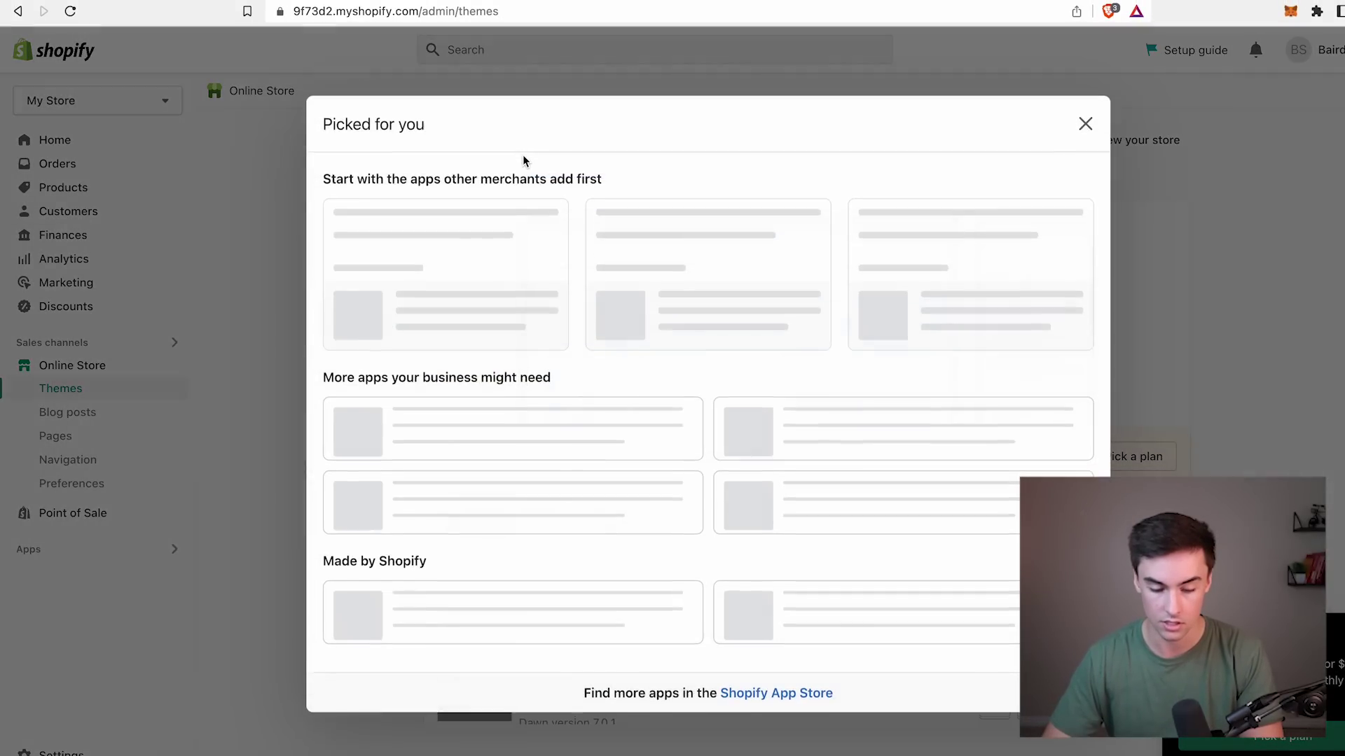
pyautogui.click(786, 712)
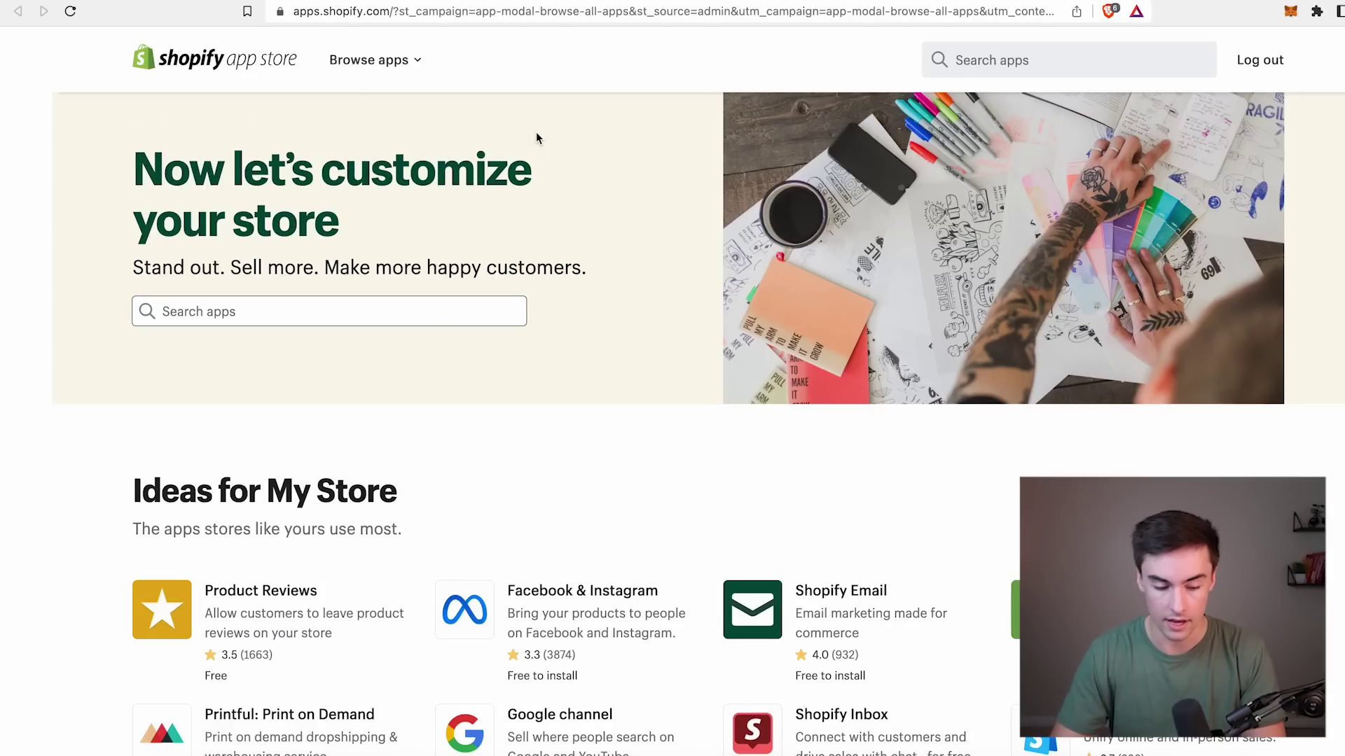
# Search the App Store for 'ali reviews' and add Ali Reviews - Product Reviews.
pyautogui.click(399, 311)
pyautogui.write('ali are')
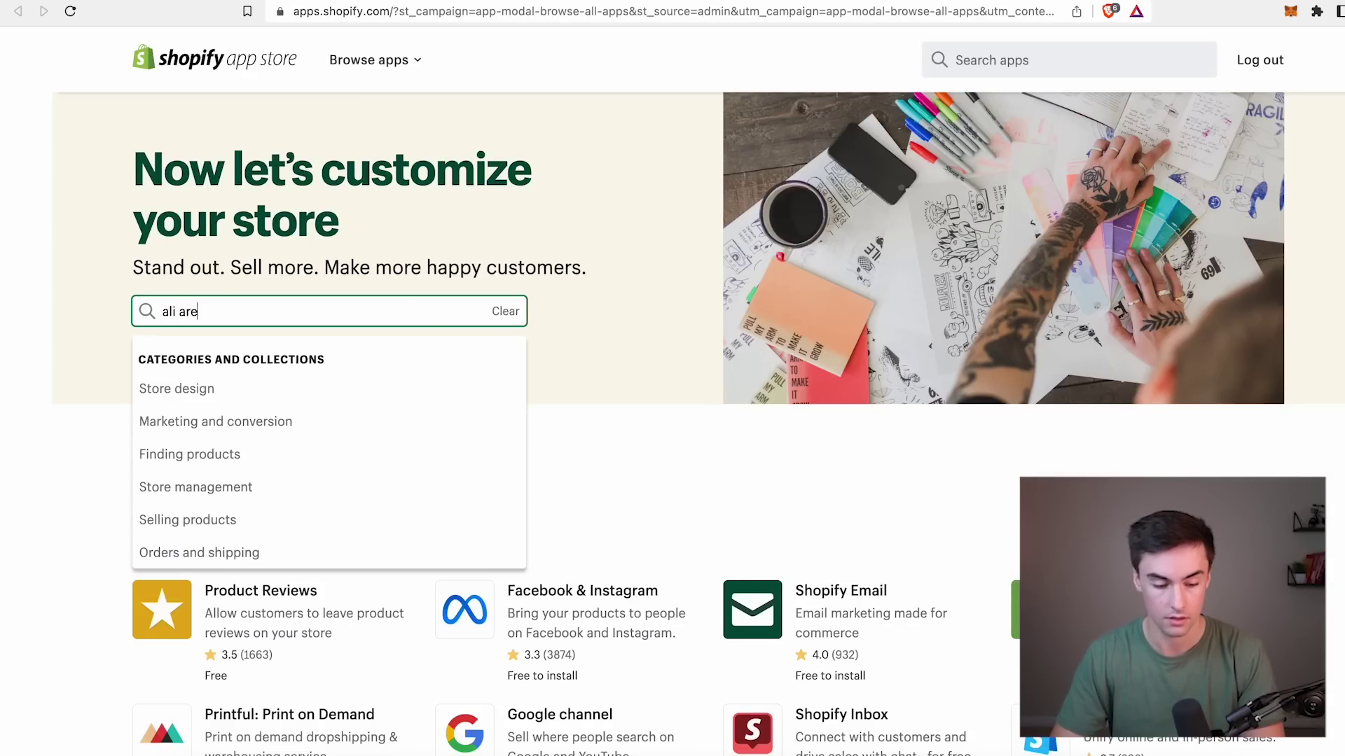
pyautogui.press('BackSpace')
pyautogui.press('BackSpace')
pyautogui.press('BackSpace')
pyautogui.write('reviews')
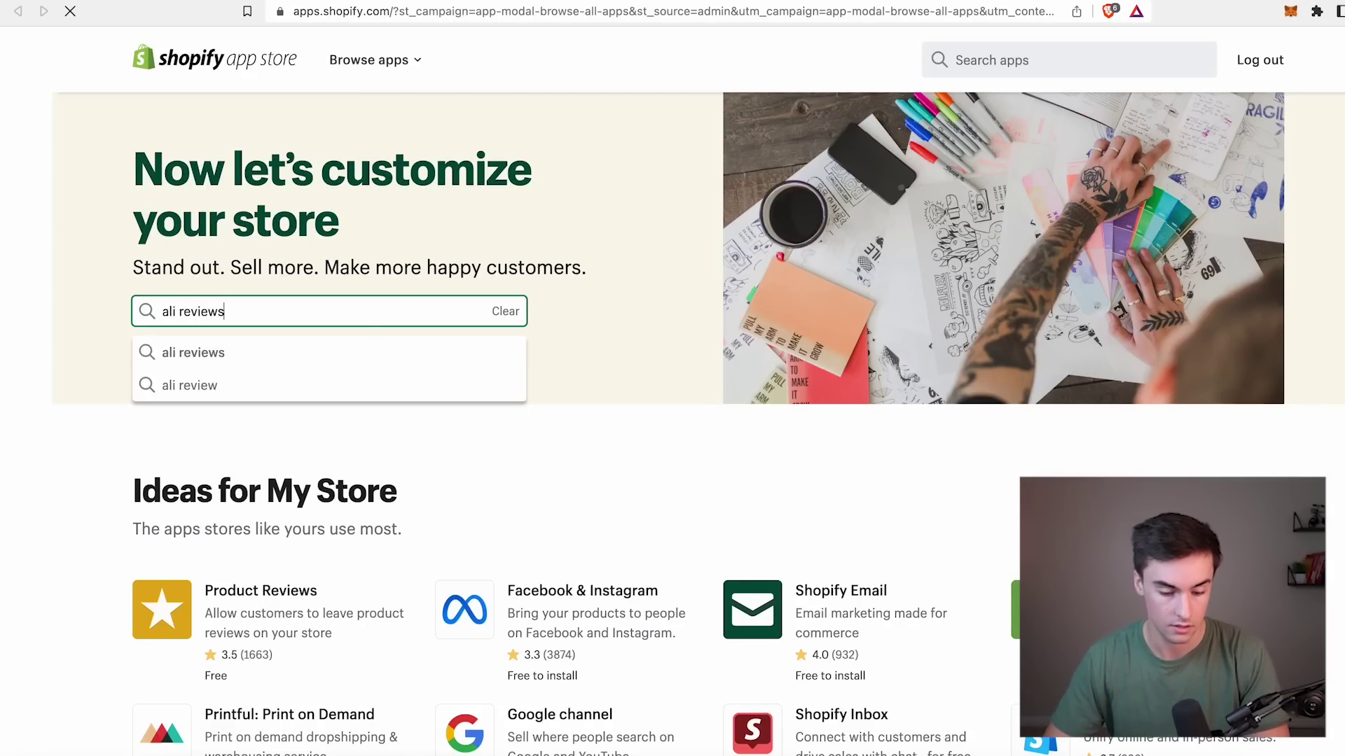
pyautogui.click(382, 348)
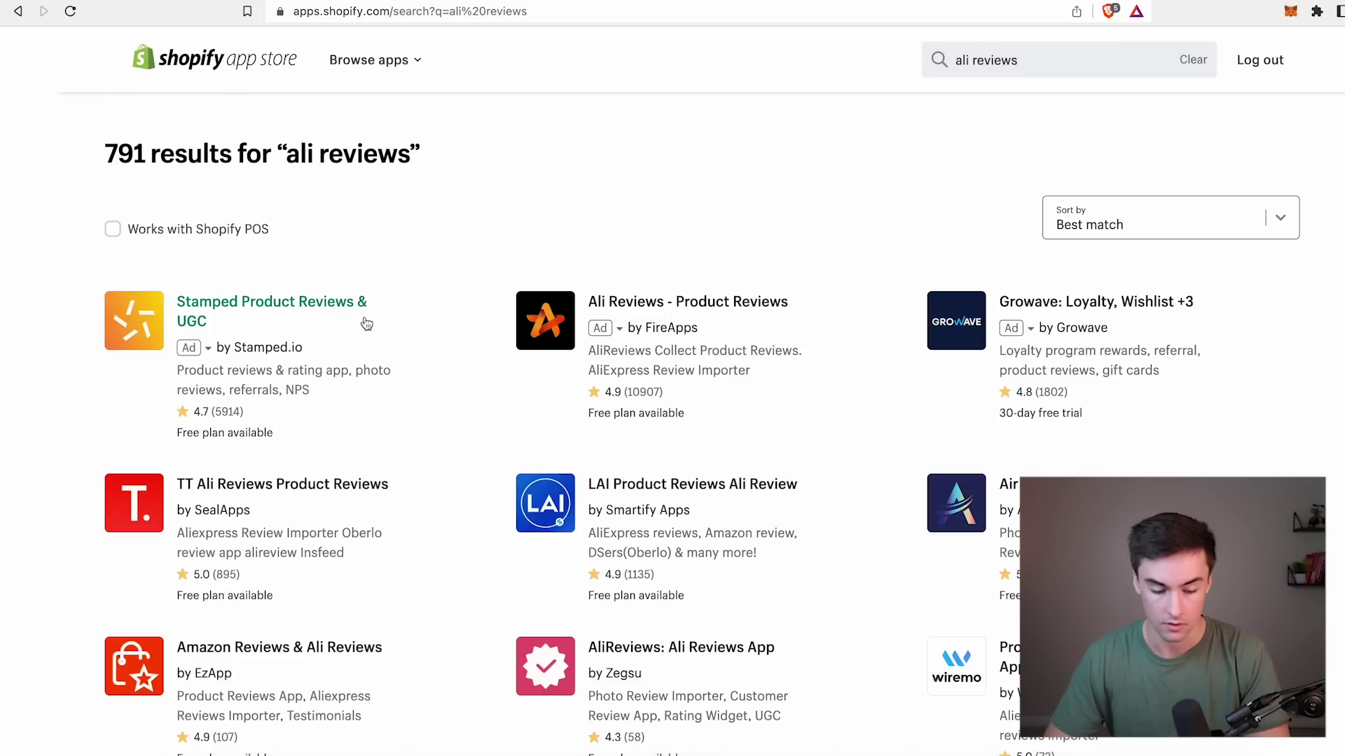
pyautogui.click(699, 306)
pyautogui.click(181, 361)
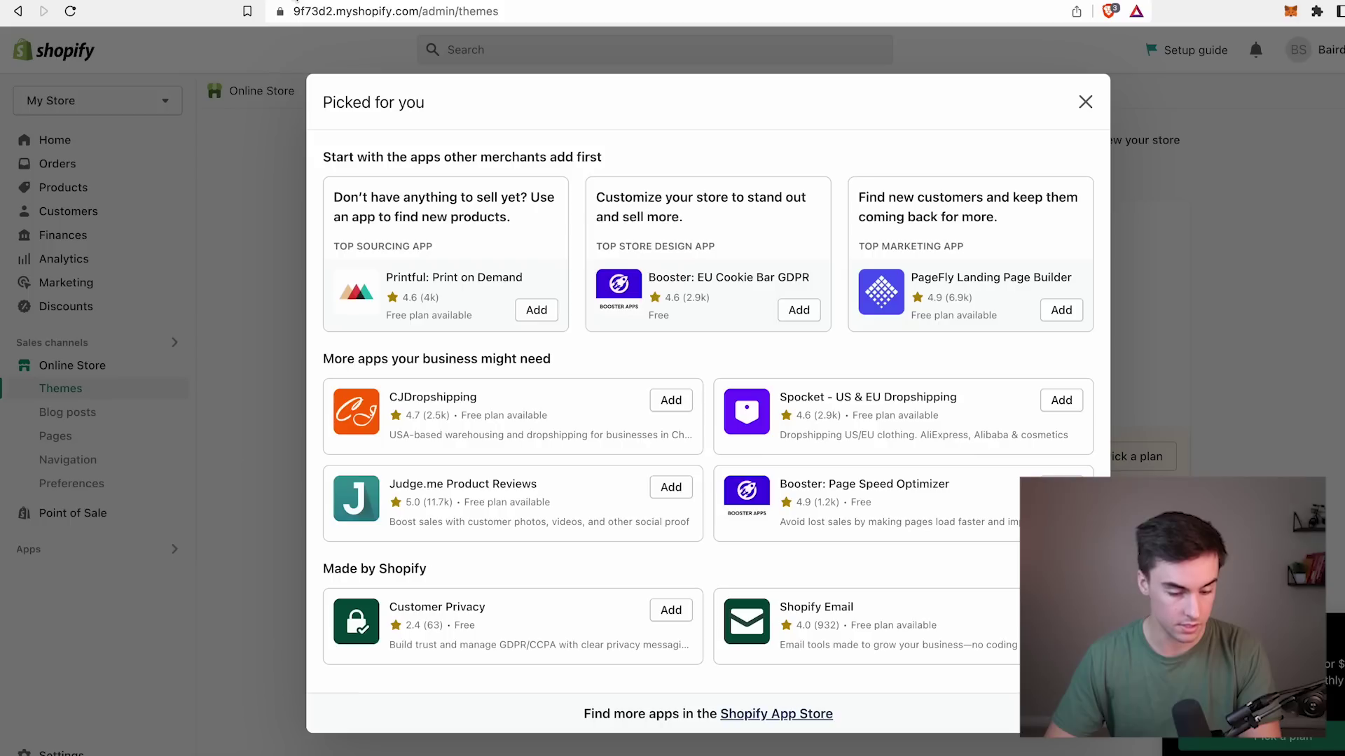
# Copy the Sense theme's Accent 1 hex 1878B9 into Ali Reviews' Rating color field.
pyautogui.click(283, 145)
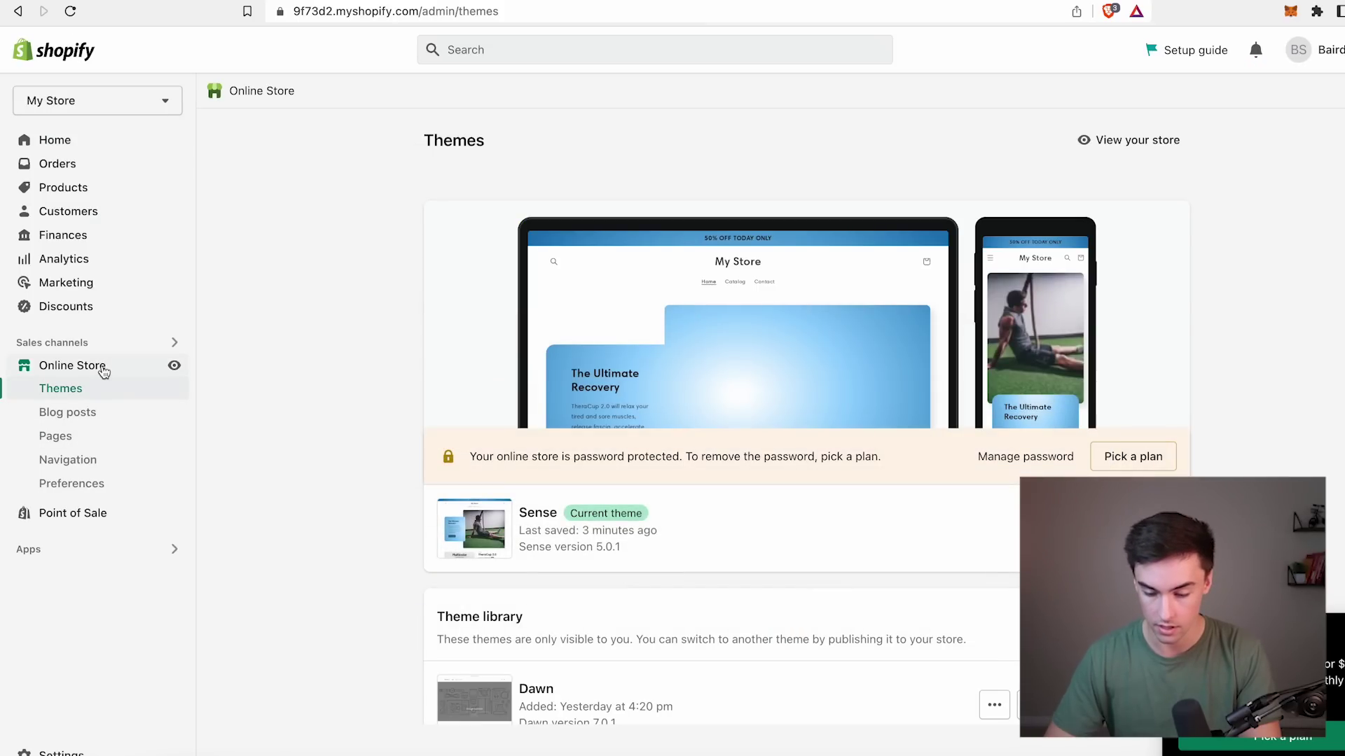
pyautogui.click(1133, 529)
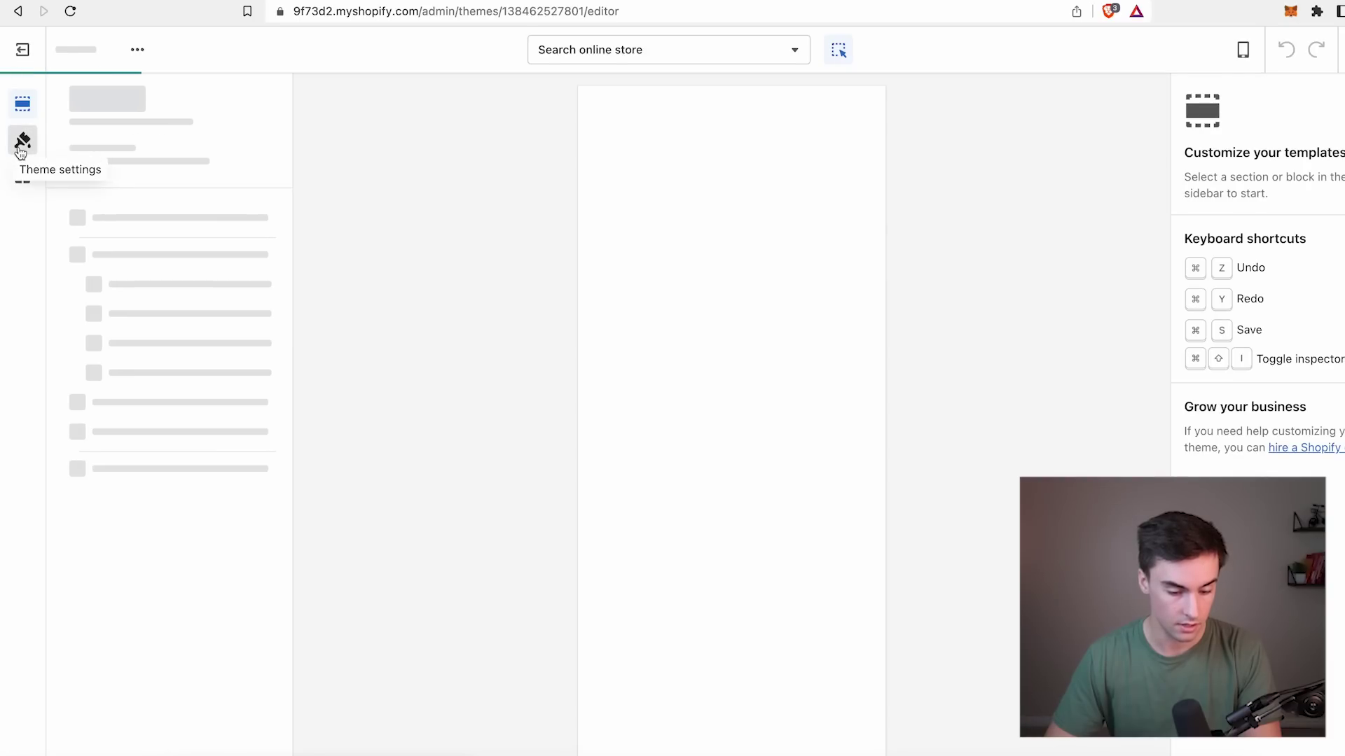
pyautogui.click(23, 140)
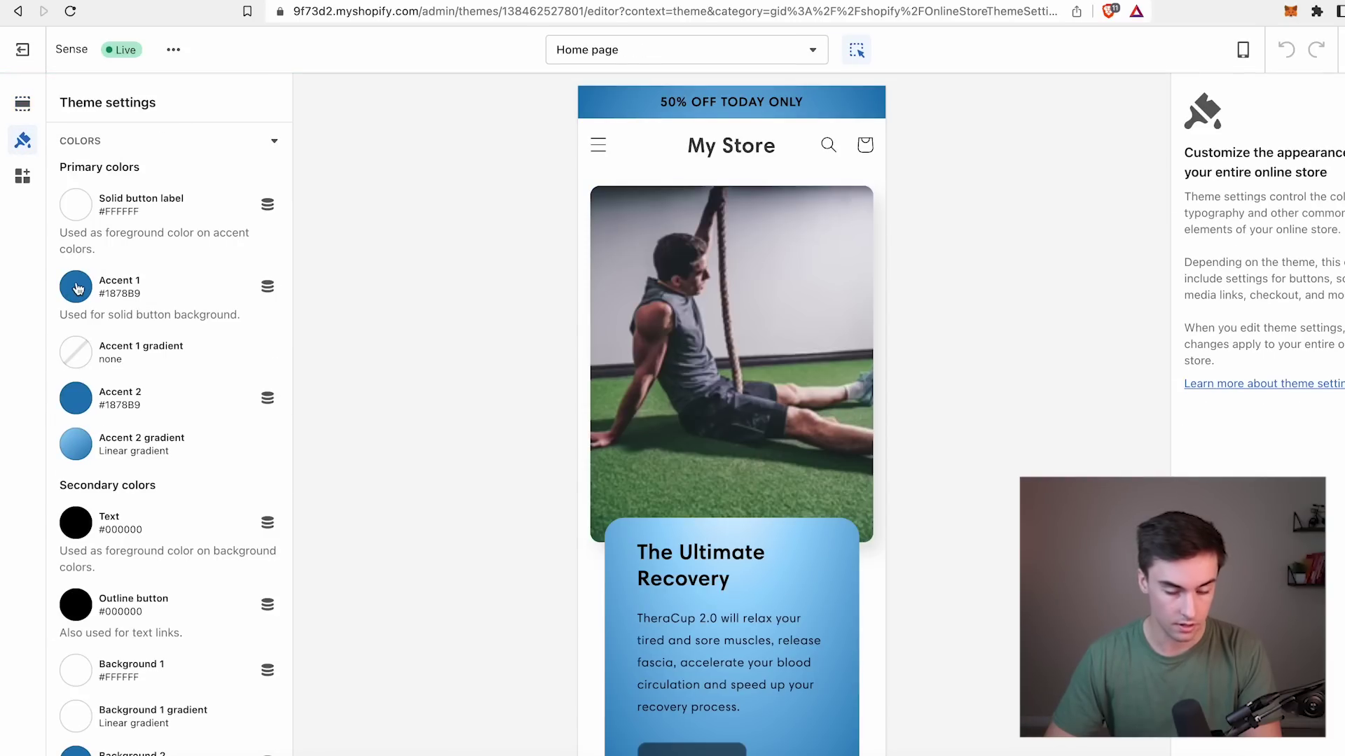
pyautogui.click(77, 288)
pyautogui.doubleClick(147, 466)
pyautogui.press('super+c')
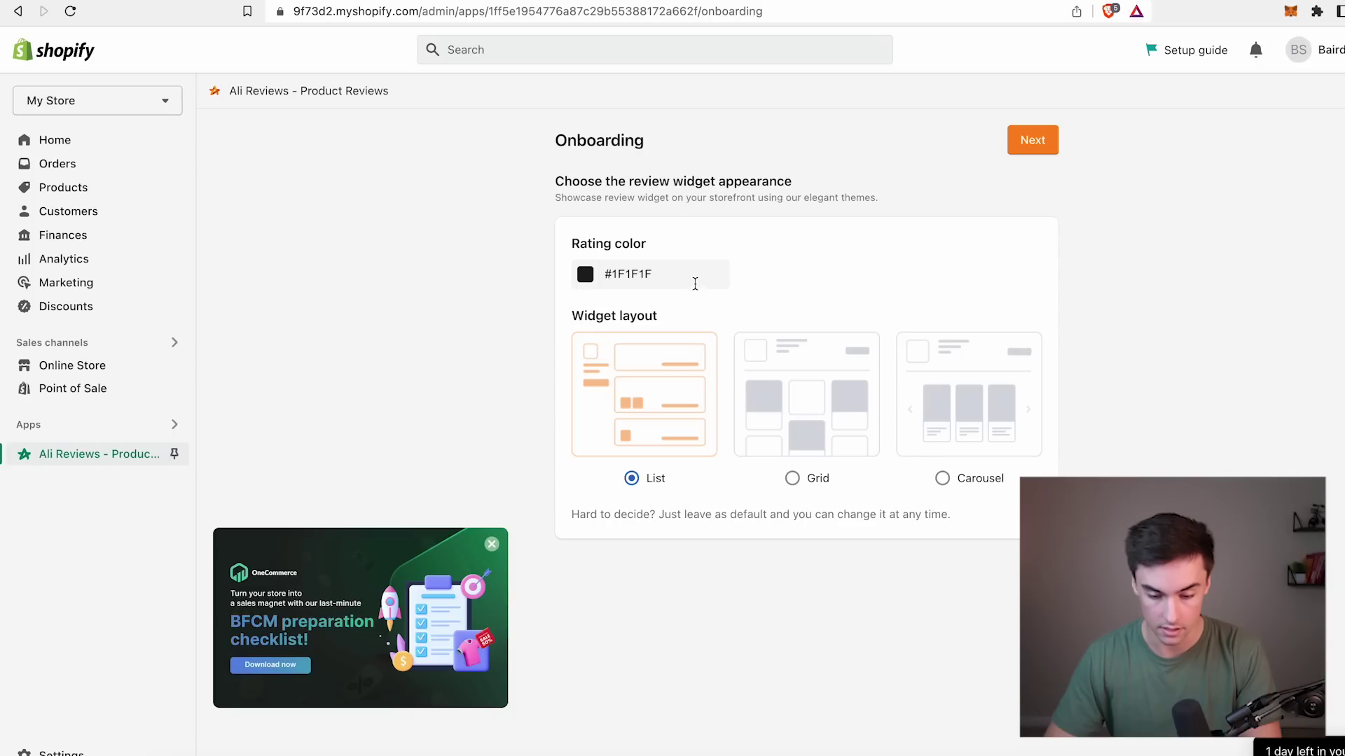
pyautogui.click(695, 284)
pyautogui.press('super+a')
pyautogui.press('BackSpace')
pyautogui.press('super+v')
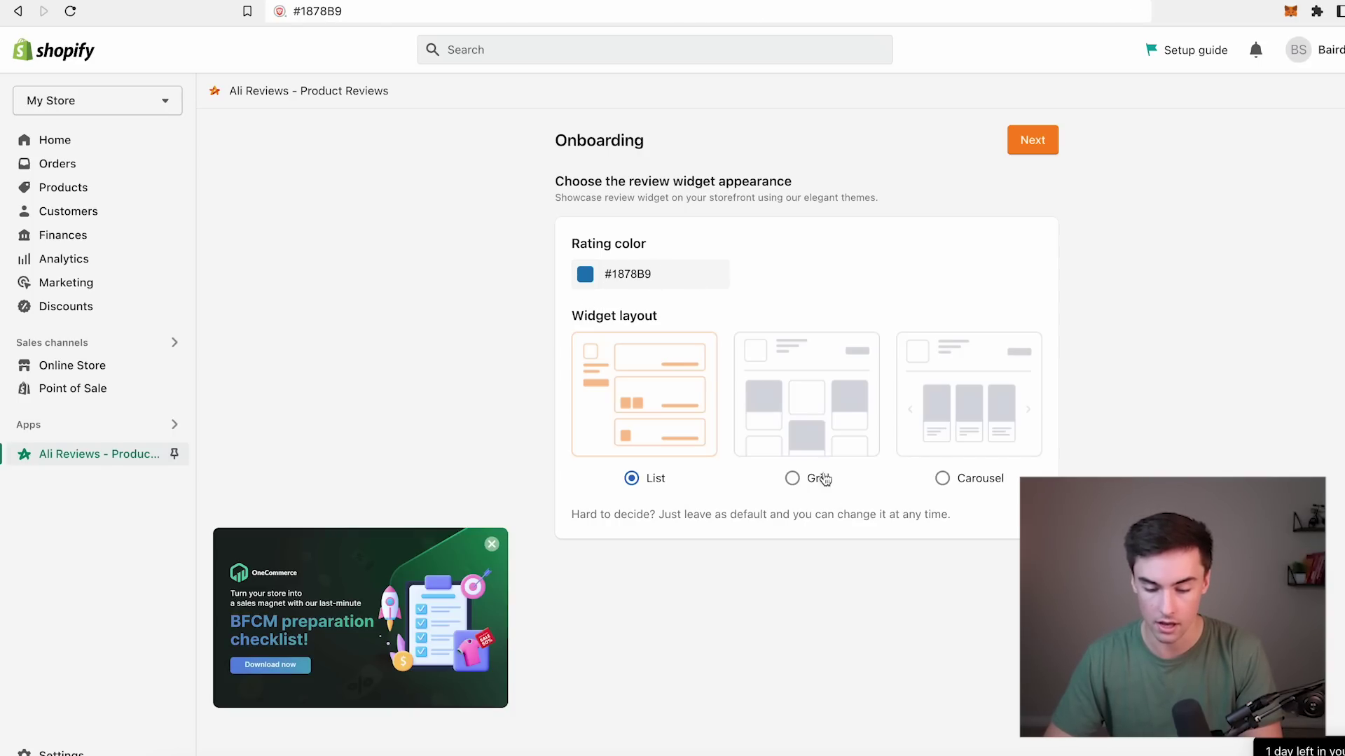
# Choose the Grid review layout, finish onboarding, and start importing reviews from other platforms.
pyautogui.click(792, 479)
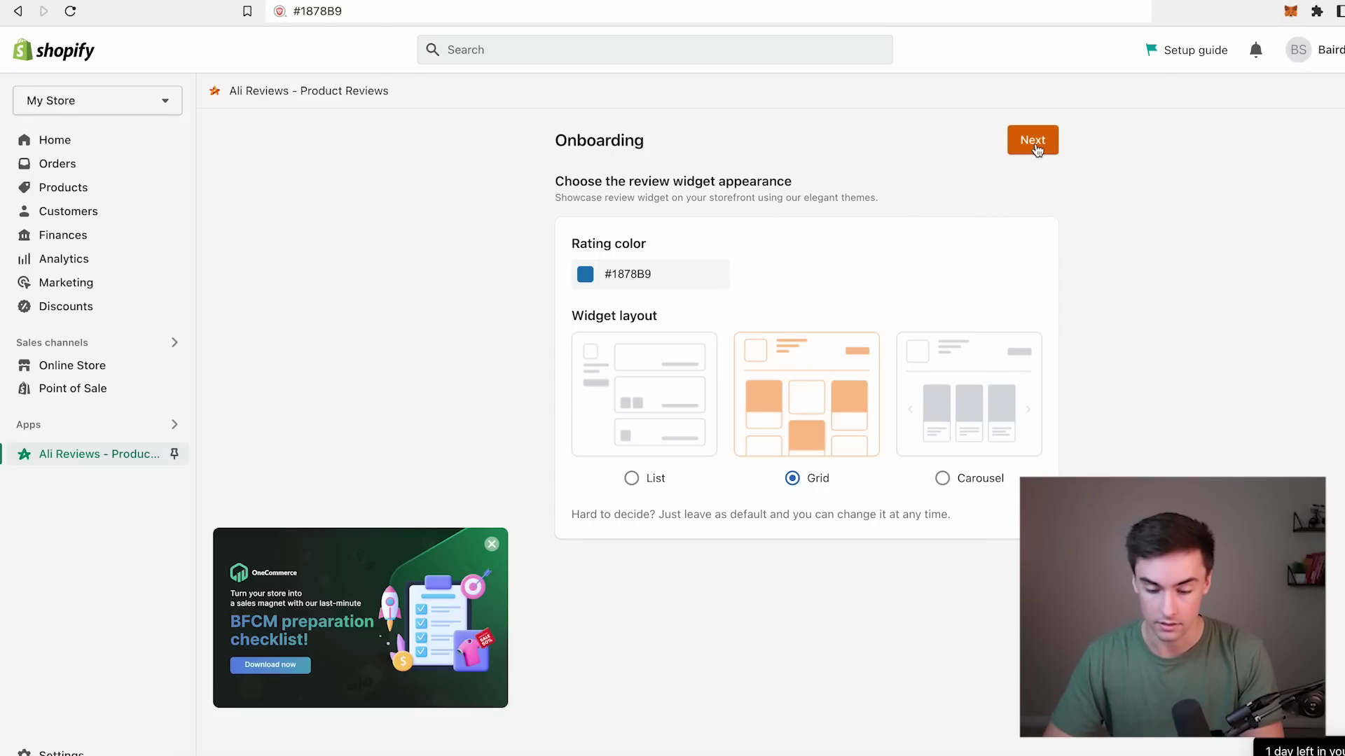
pyautogui.click(1030, 155)
pyautogui.scroll(-3, 767, 415)
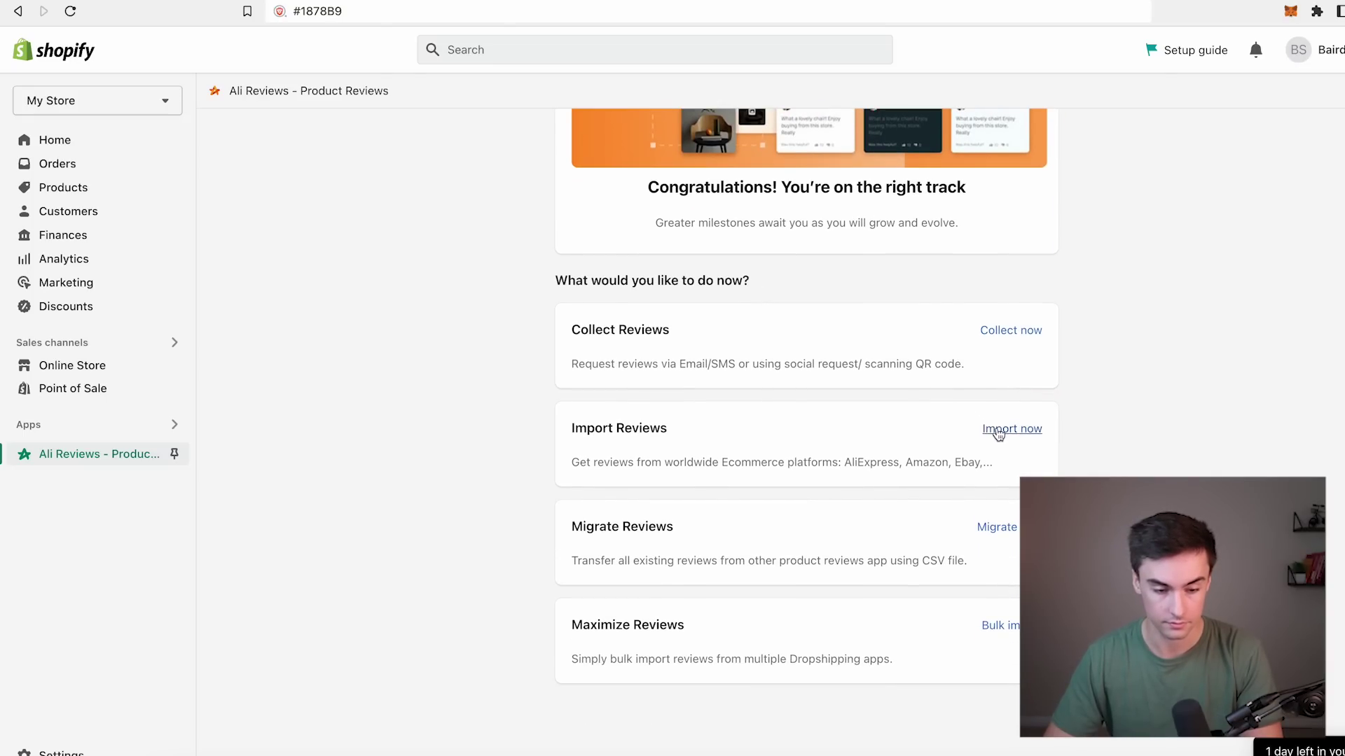
pyautogui.click(999, 430)
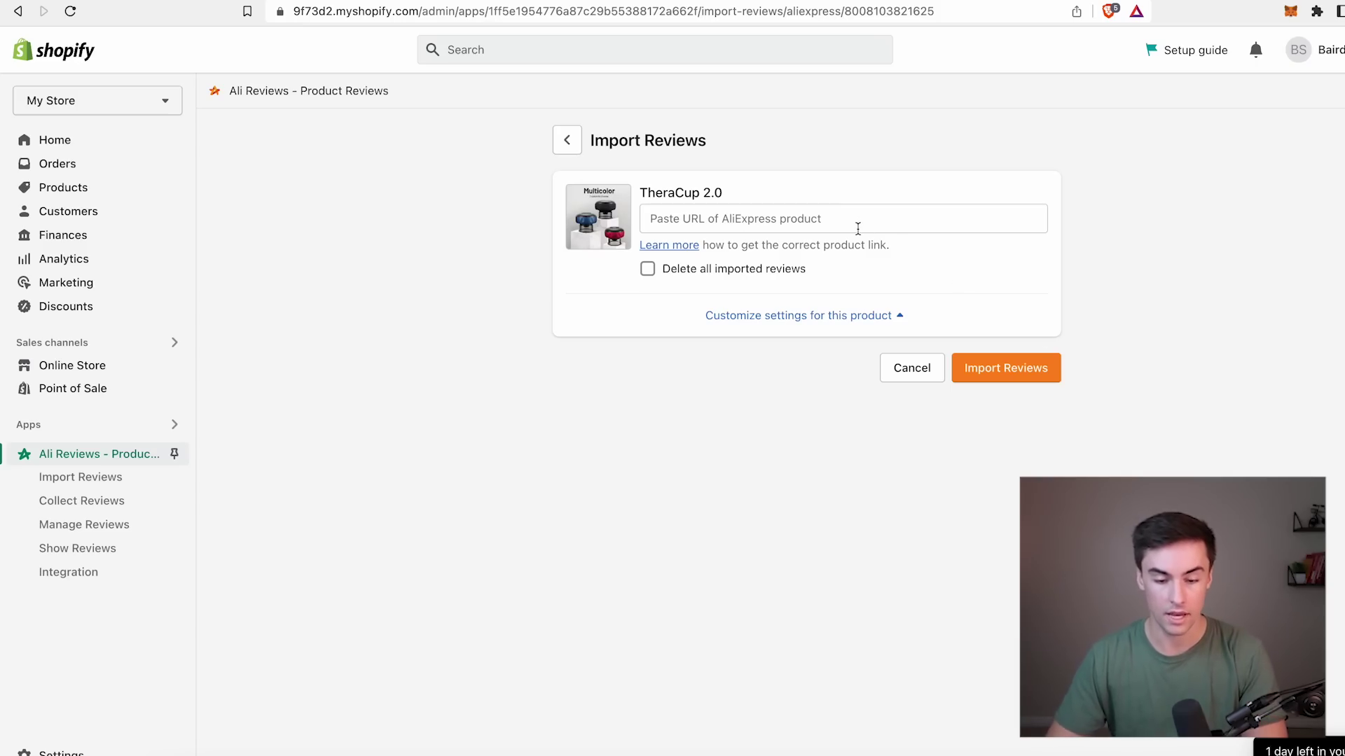
# Open TheraCup 2.0's import form with the AliExpress listing URL and expand its settings.
pyautogui.click(856, 228)
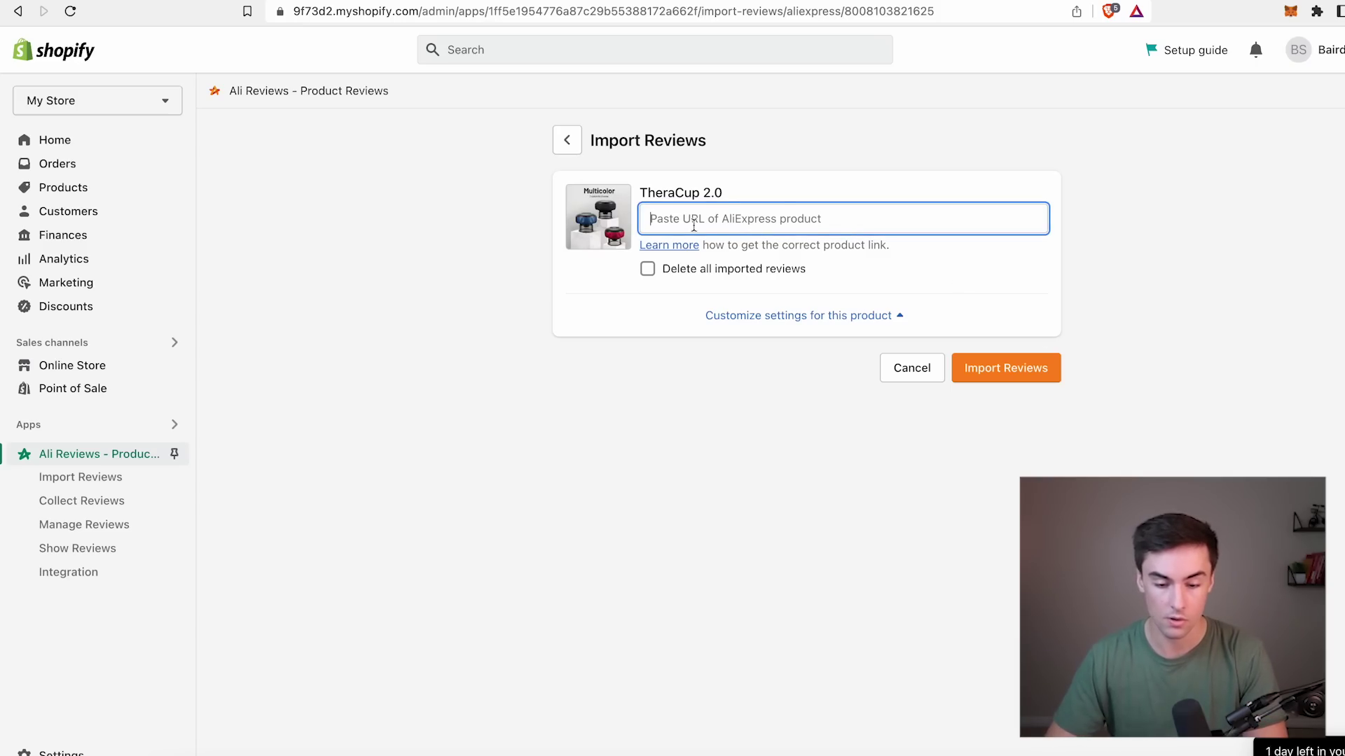
pyautogui.click(499, 17)
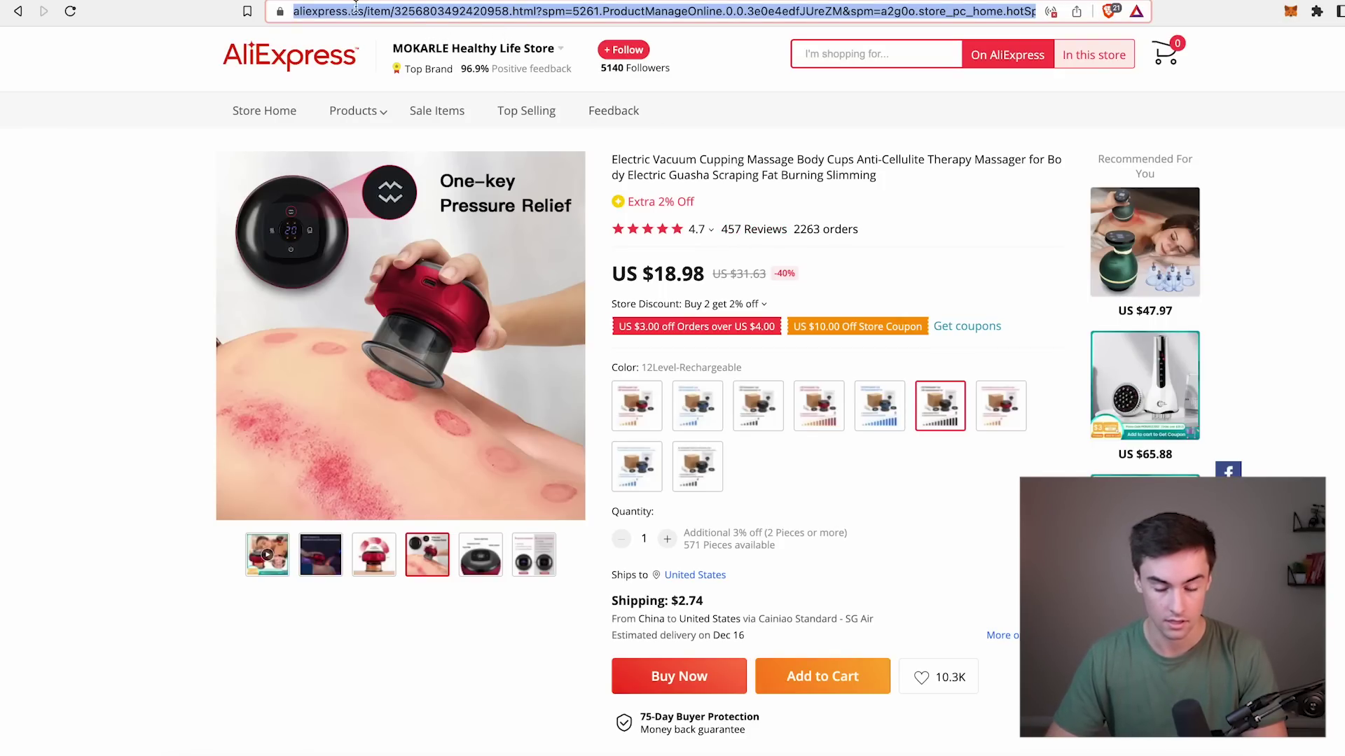
pyautogui.click(828, 317)
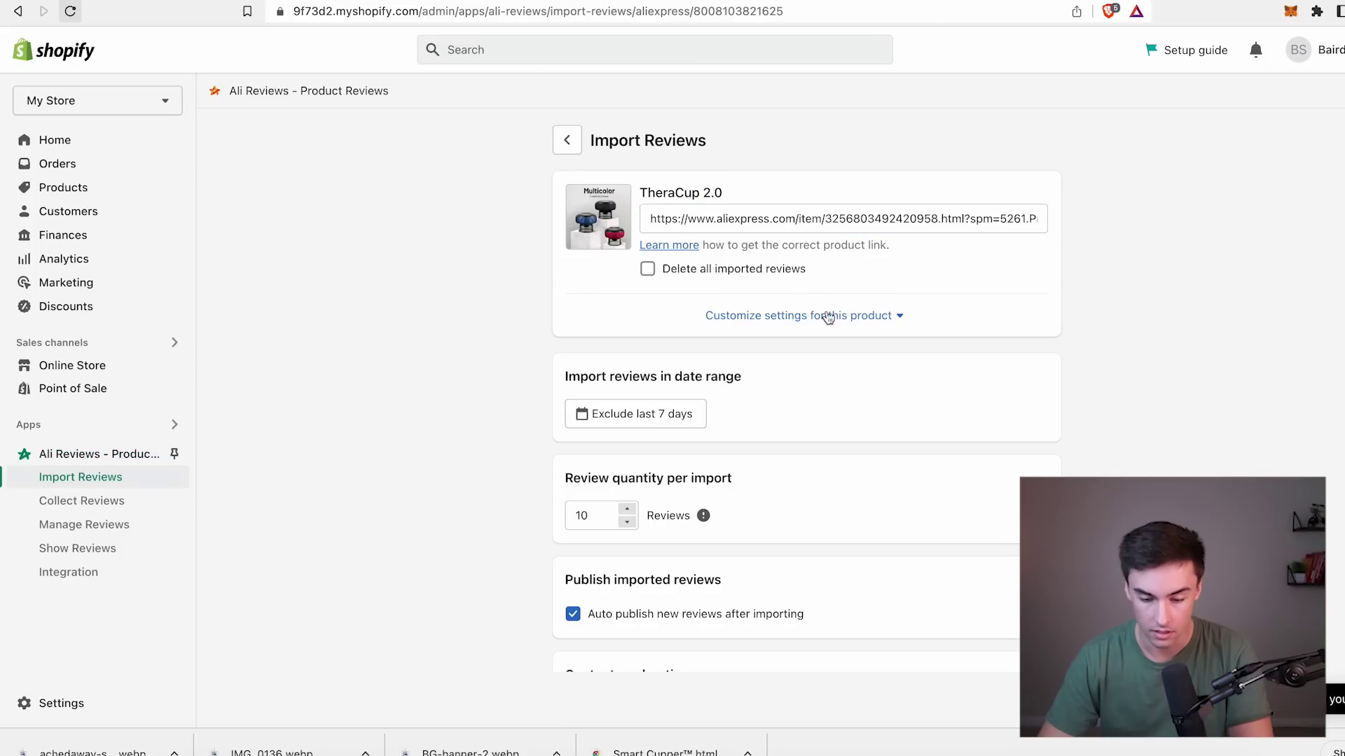
pyautogui.scroll(-5, 888, 346)
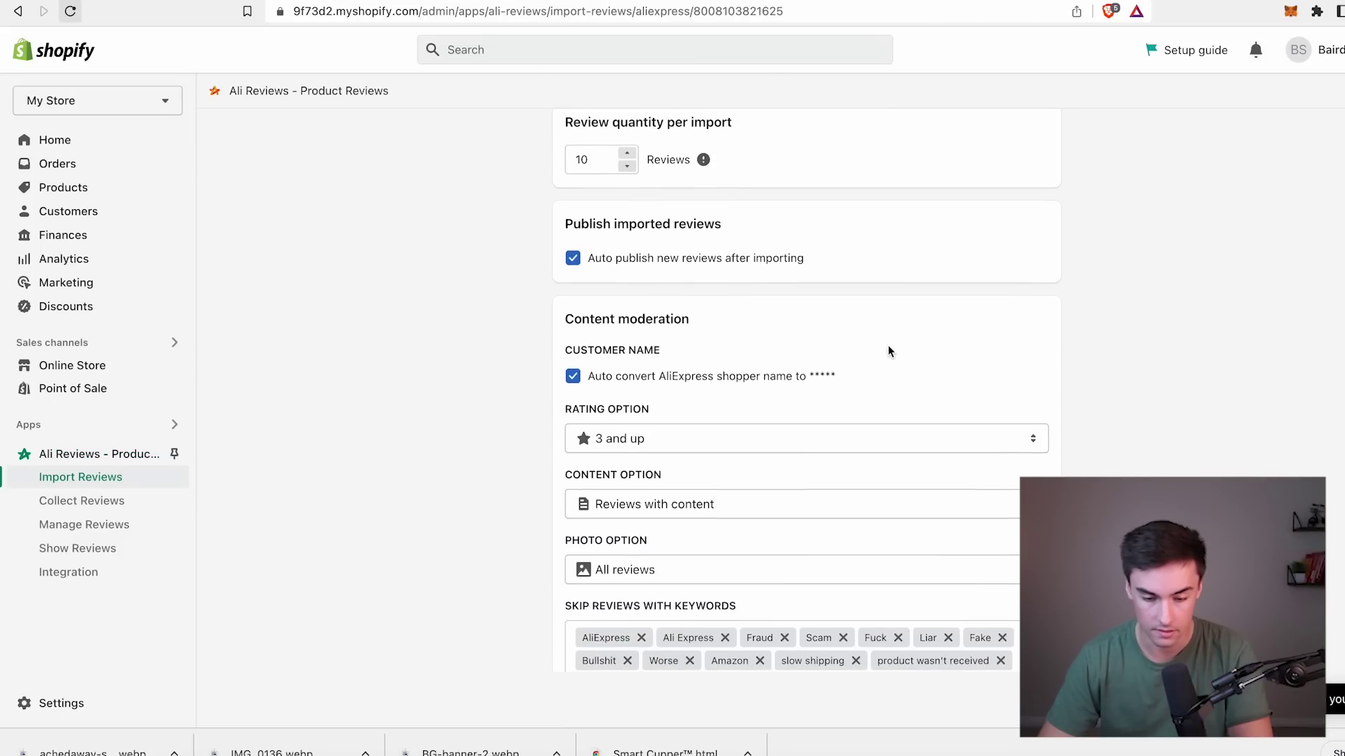
pyautogui.scroll(-2, 710, 289)
# Import only 5-star AliExpress reviews, then open the list of imported reviews.
pyautogui.click(726, 267)
pyautogui.click(650, 309)
pyautogui.scroll(-1, 699, 435)
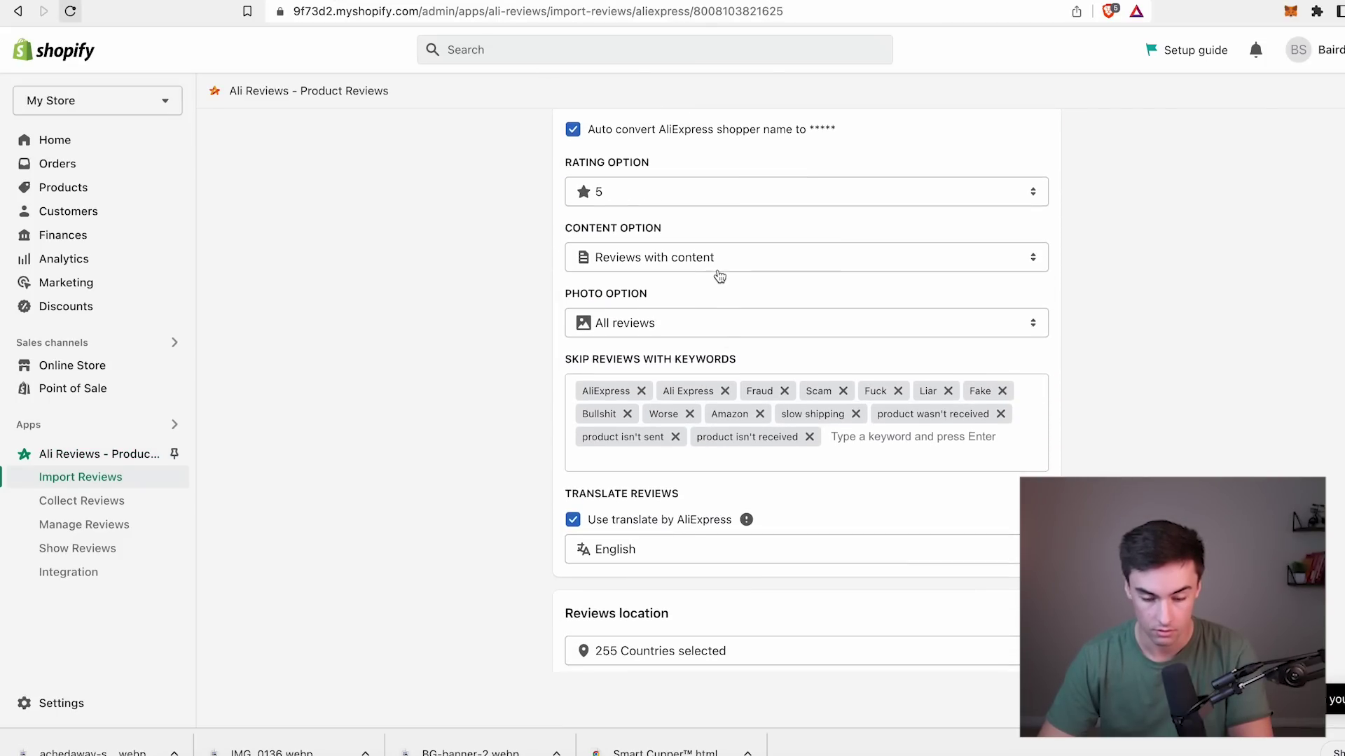
pyautogui.scroll(-2, 678, 381)
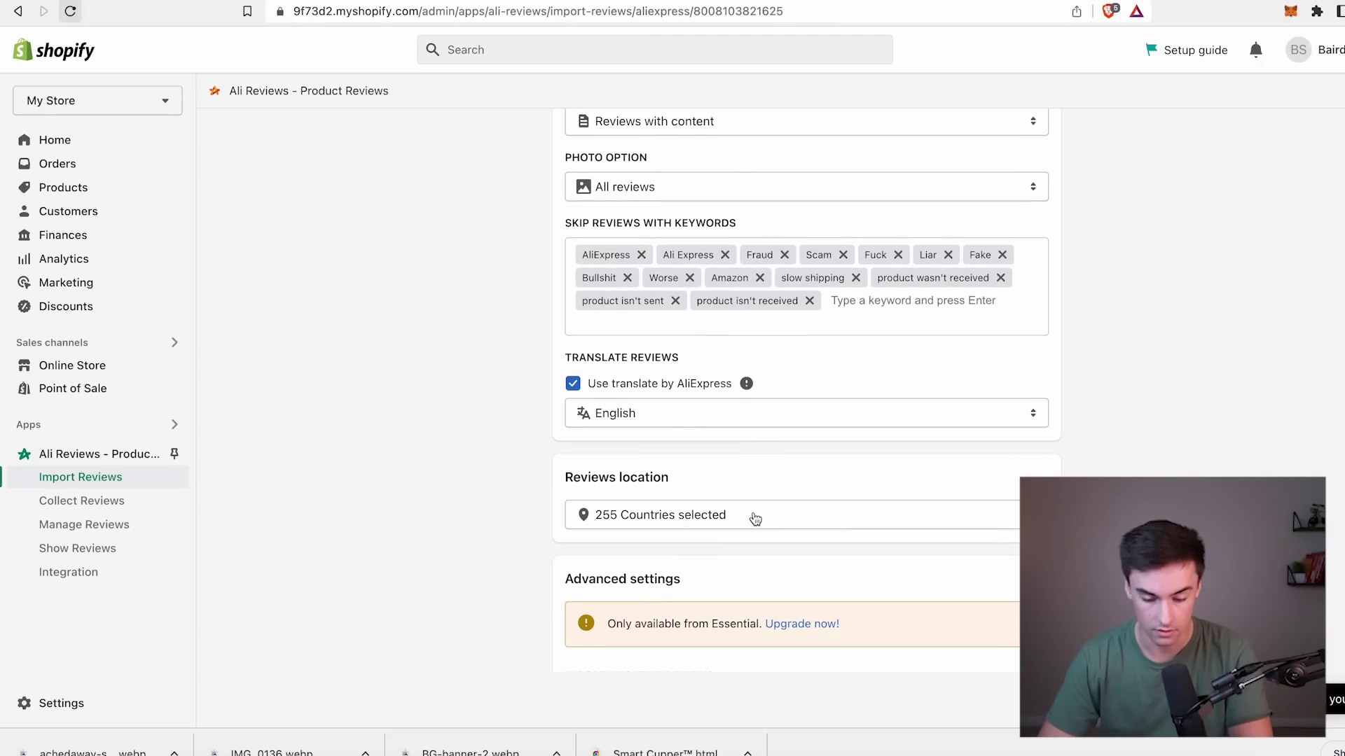
pyautogui.scroll(-2, 755, 519)
pyautogui.click(994, 638)
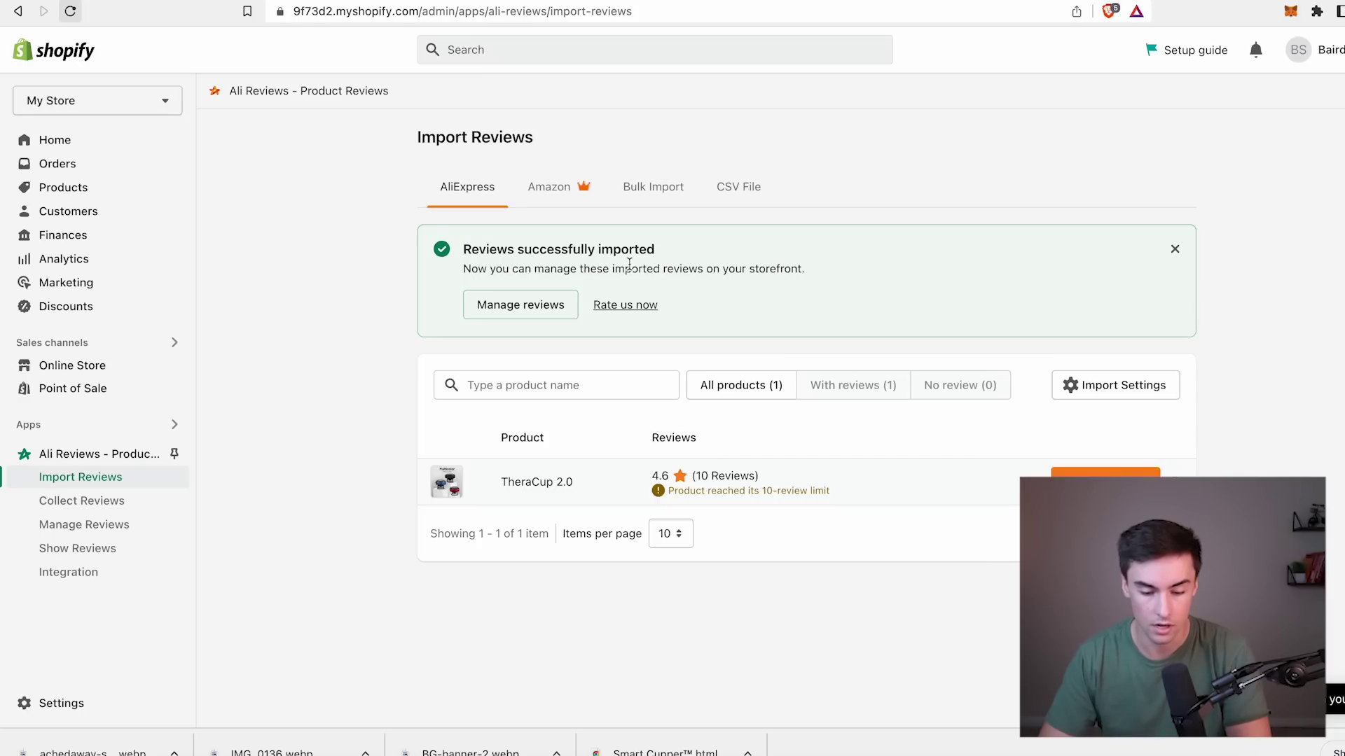
pyautogui.click(571, 306)
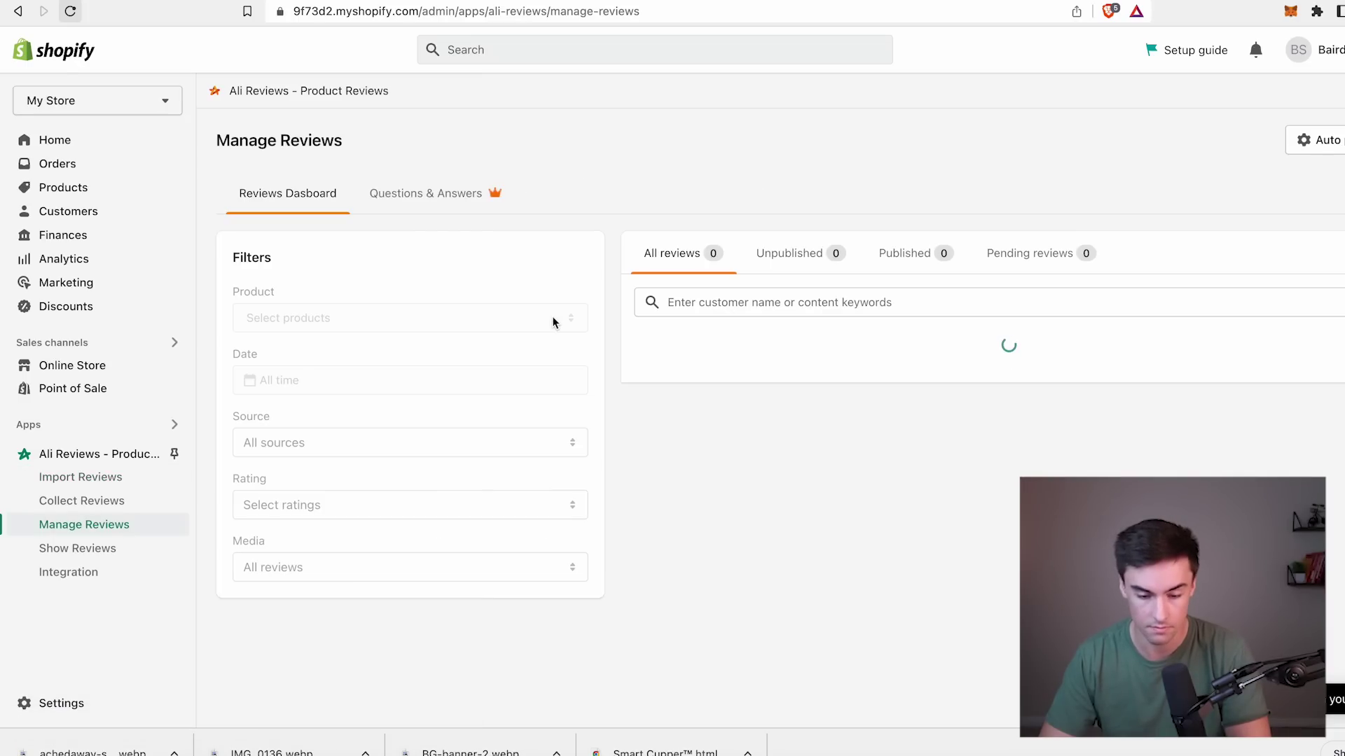
# Unpublish the one-star delivery-complaint review, leaving 7 published reviews for TheraCup 2.0.
pyautogui.scroll(-10, 865, 509)
pyautogui.scroll(-8, 865, 509)
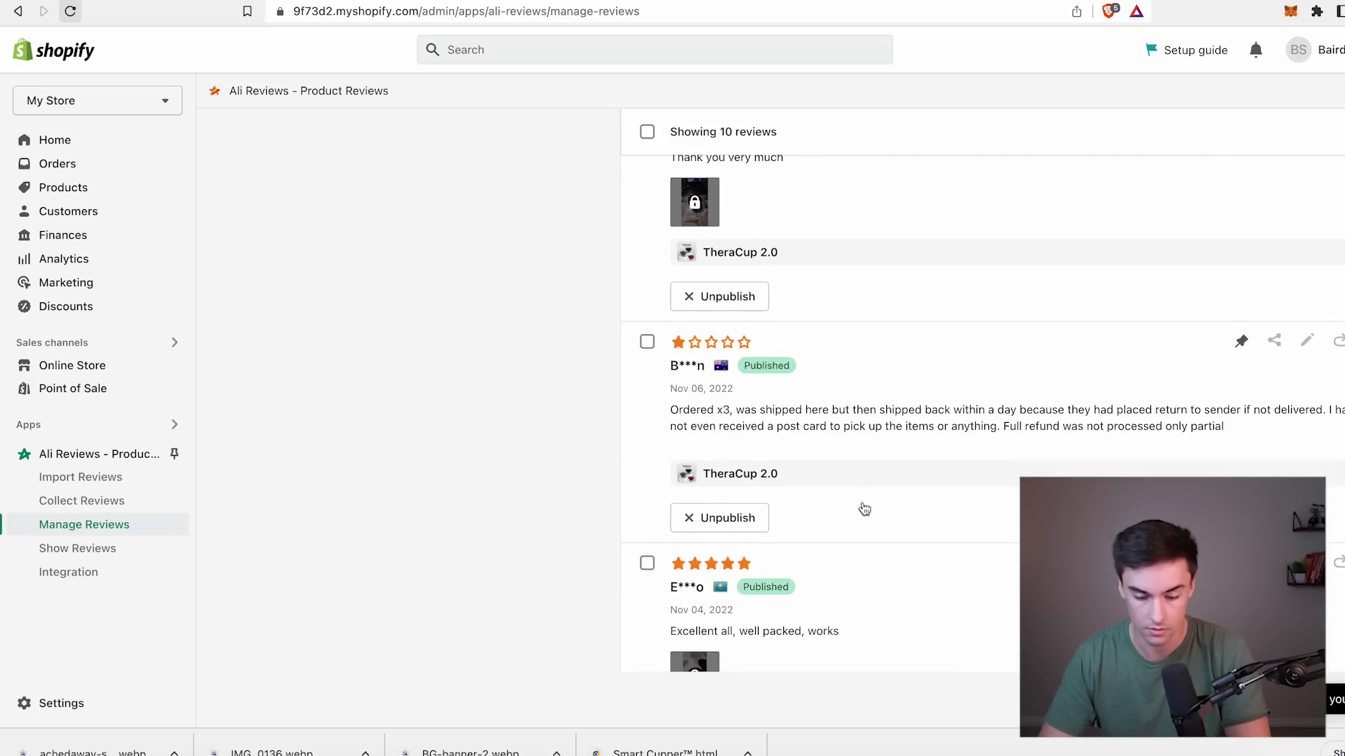
pyautogui.click(647, 254)
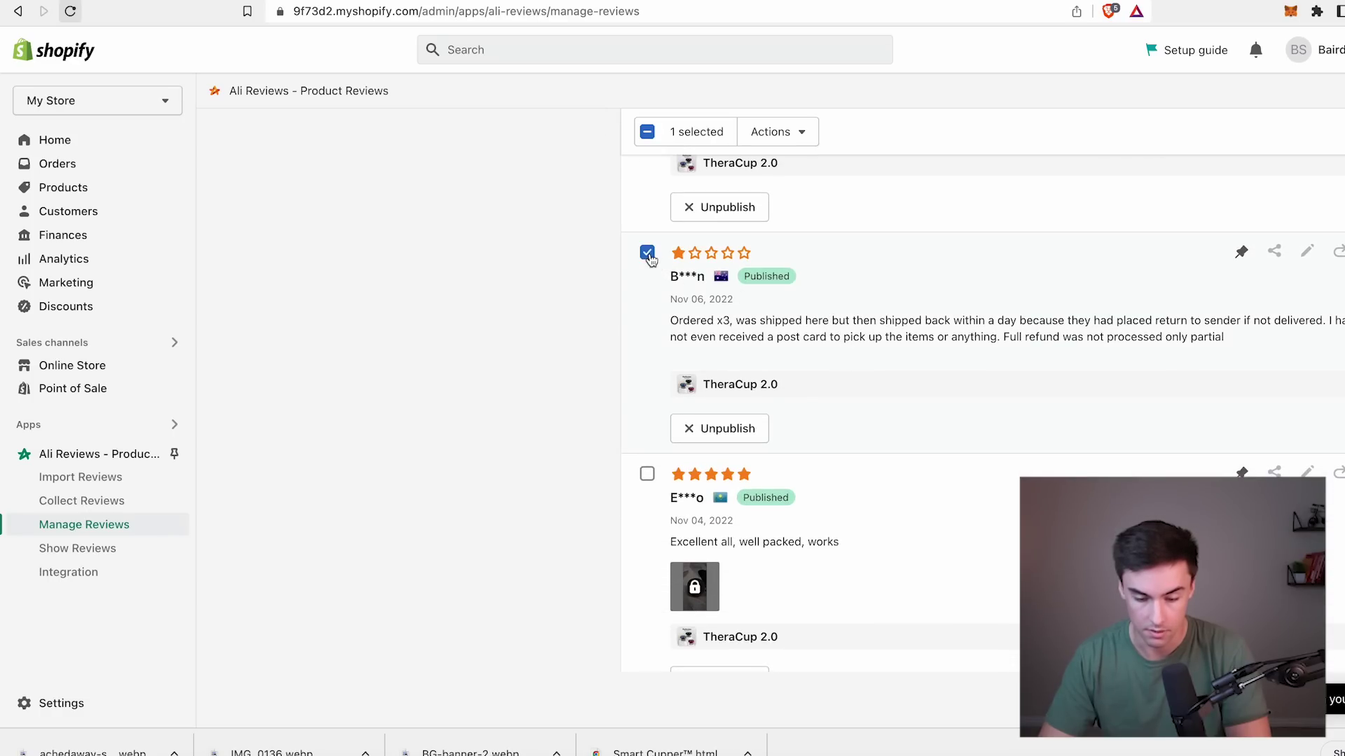
pyautogui.click(729, 429)
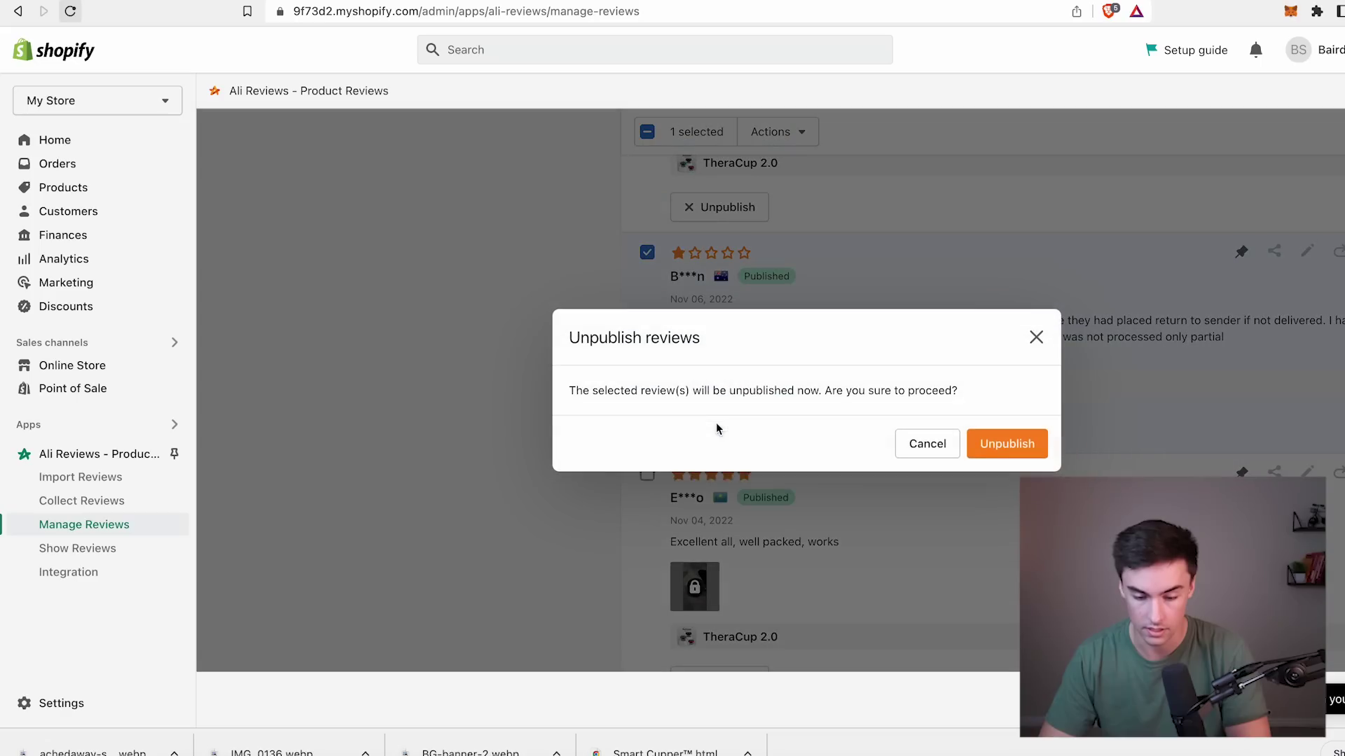
pyautogui.click(1006, 444)
pyautogui.scroll(-2, 711, 327)
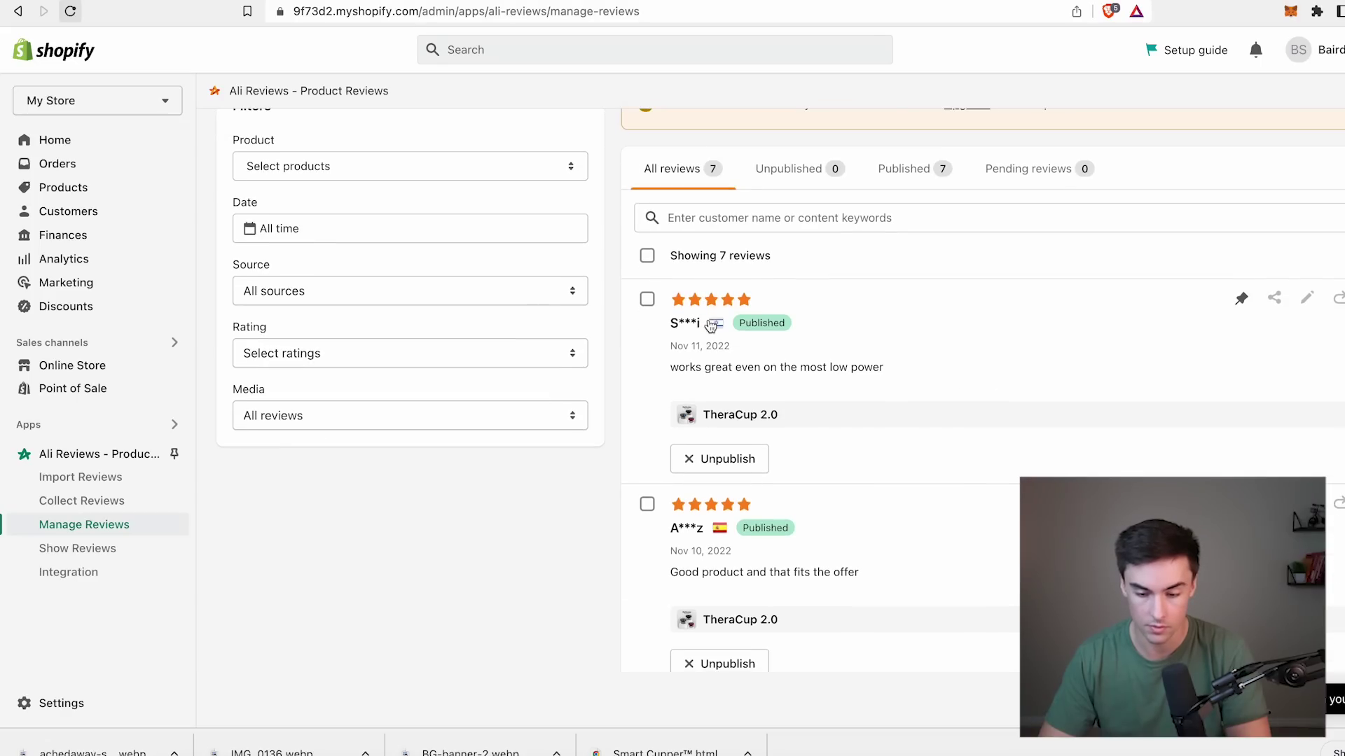
pyautogui.scroll(3, 709, 294)
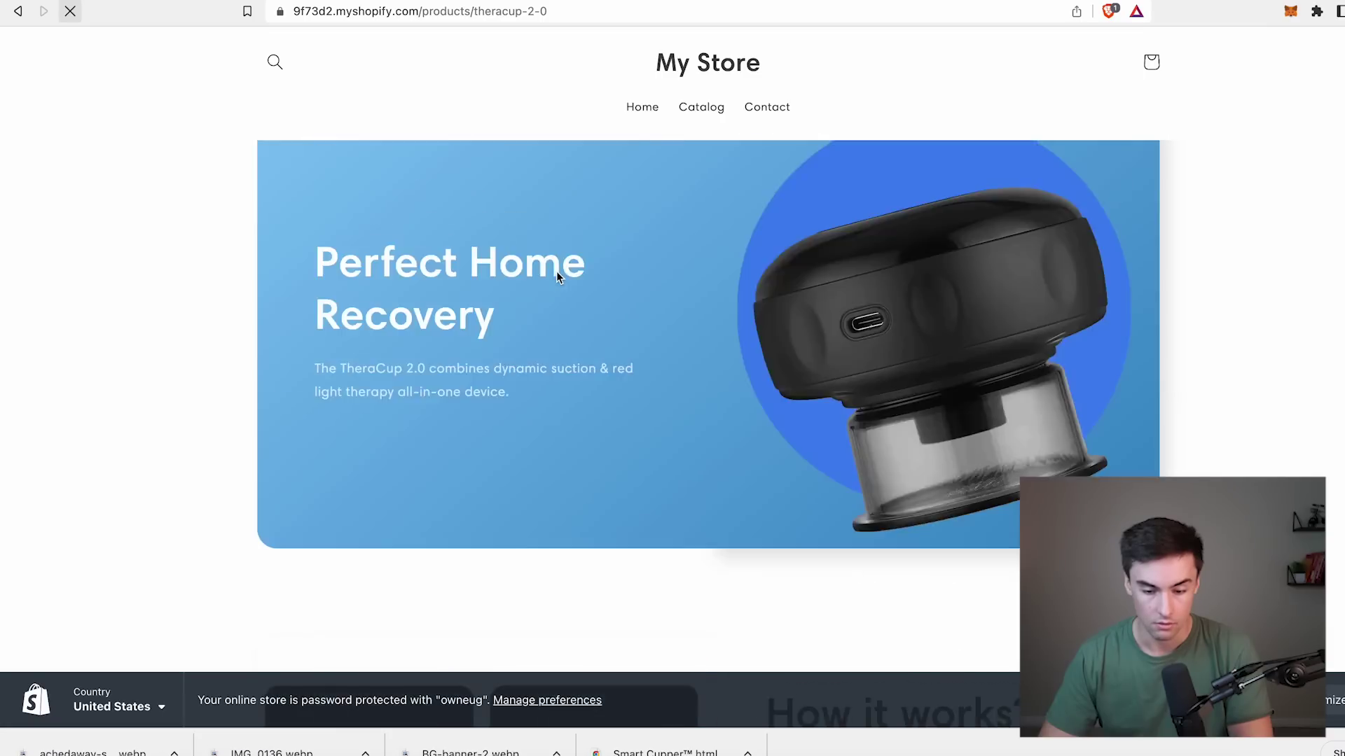
pyautogui.scroll(-4, 556, 273)
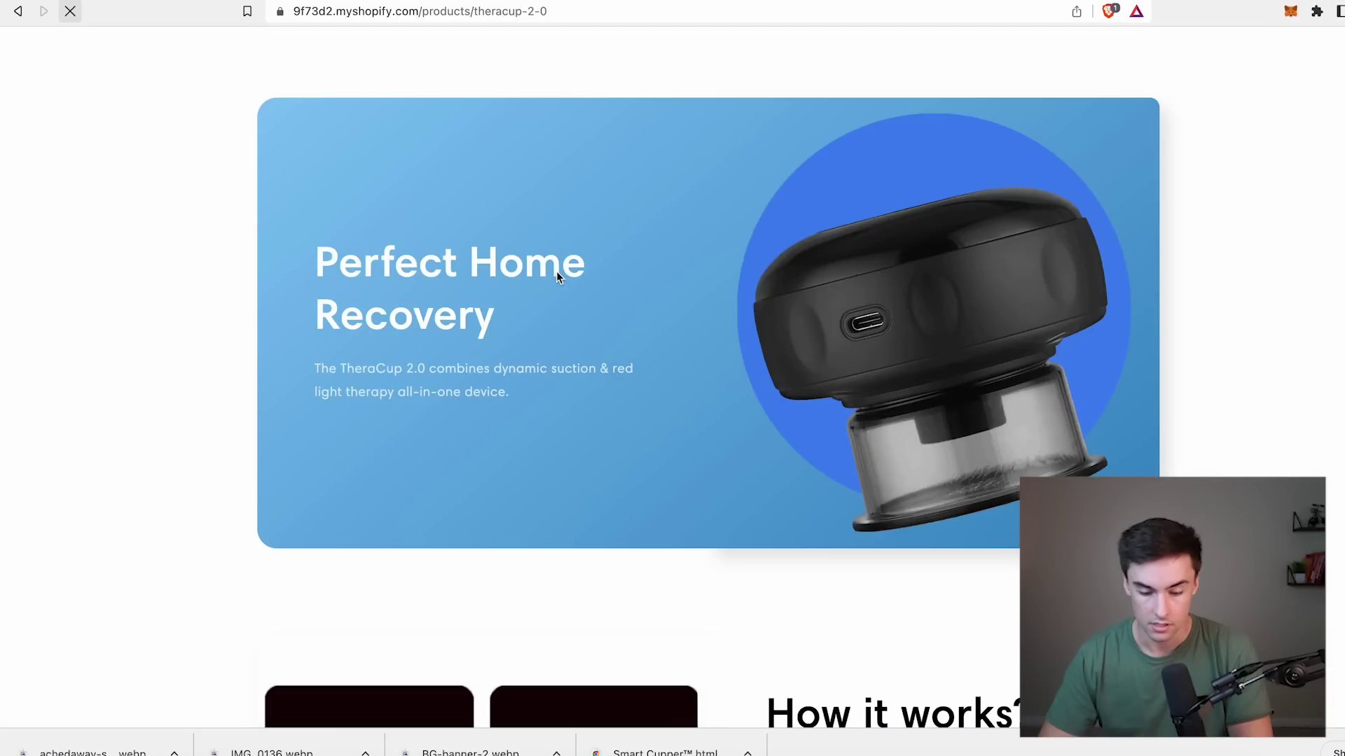
pyautogui.scroll(5, 558, 278)
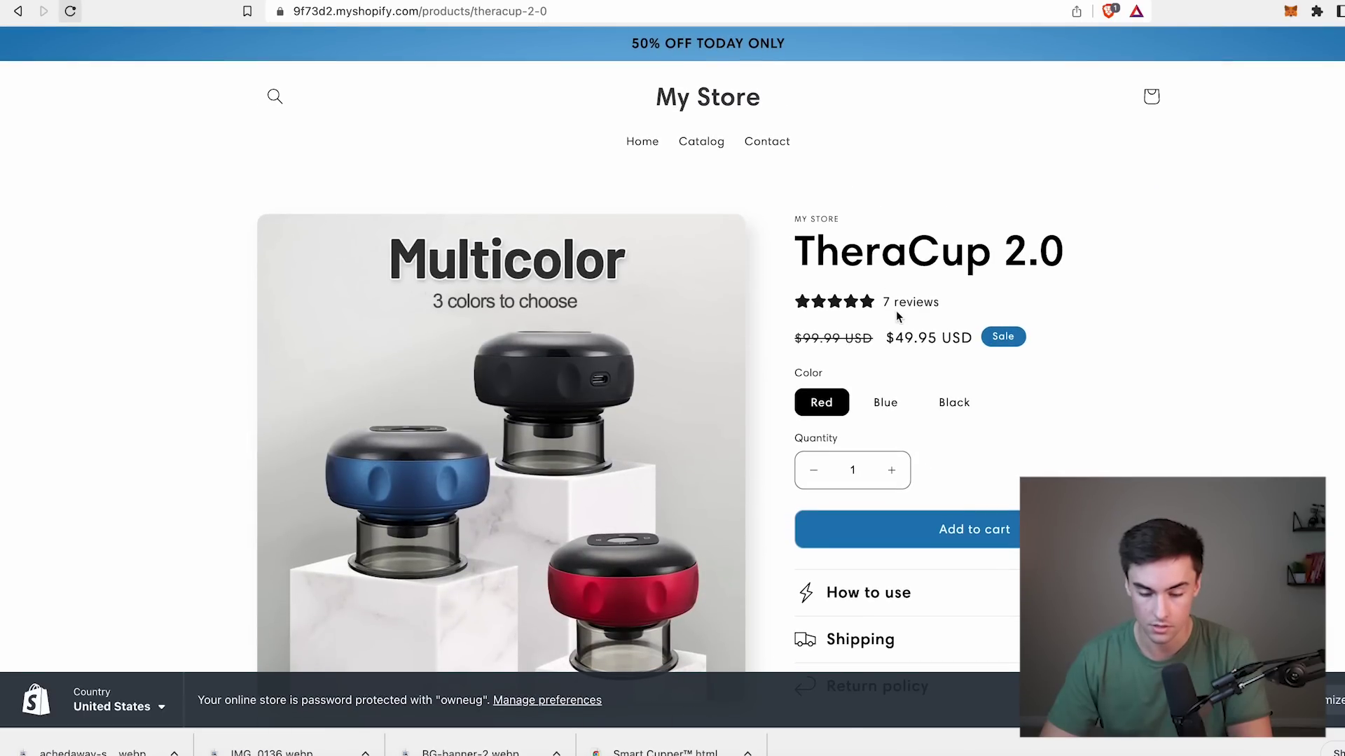
pyautogui.scroll(-15, 703, 454)
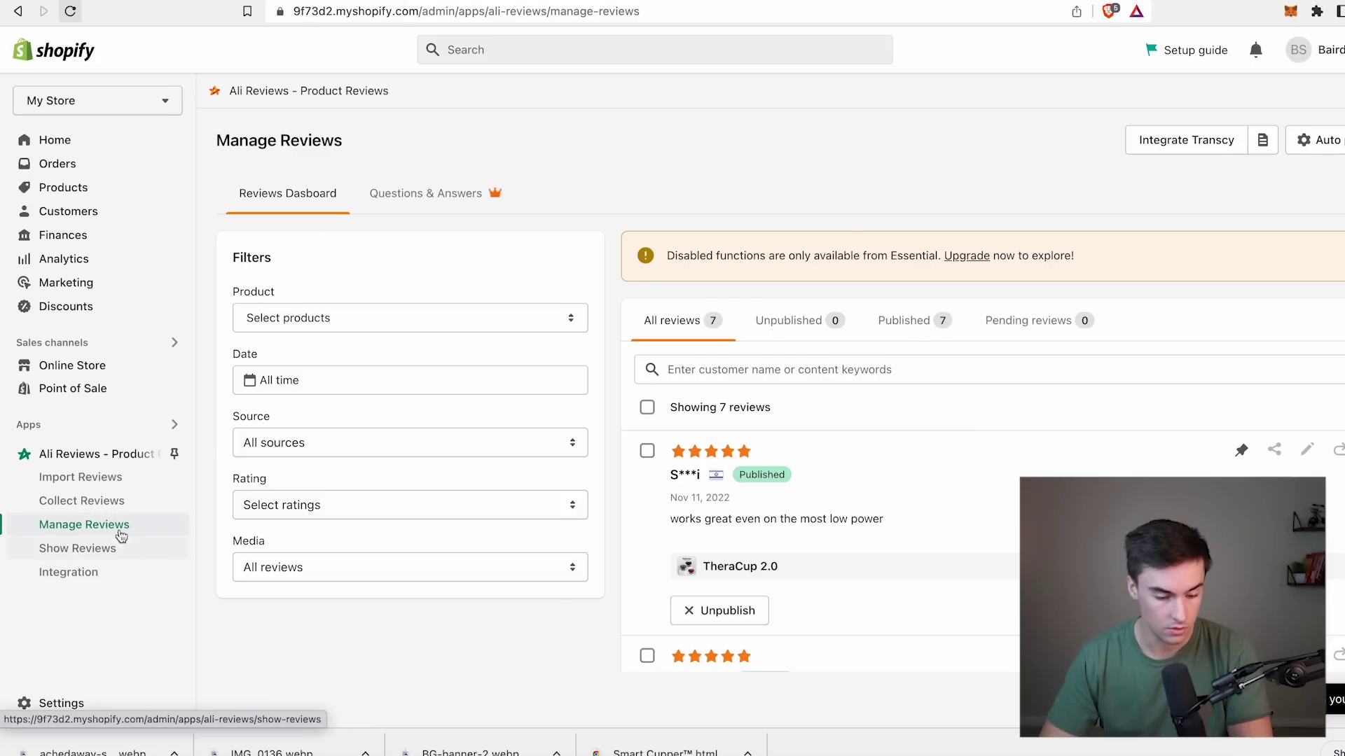
# Set the Star Rating colour to the theme's Accent 1 blue #1878B9.
pyautogui.click(81, 548)
pyautogui.click(369, 190)
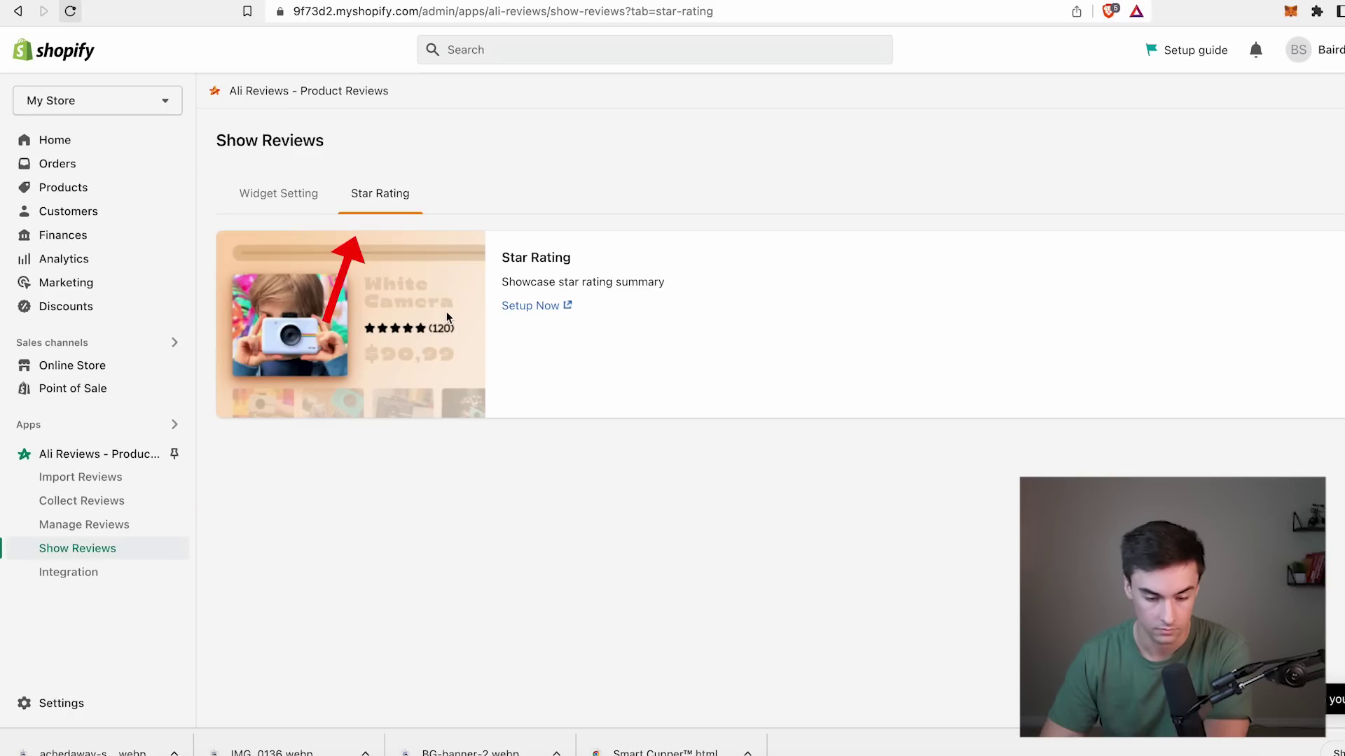
pyautogui.click(515, 307)
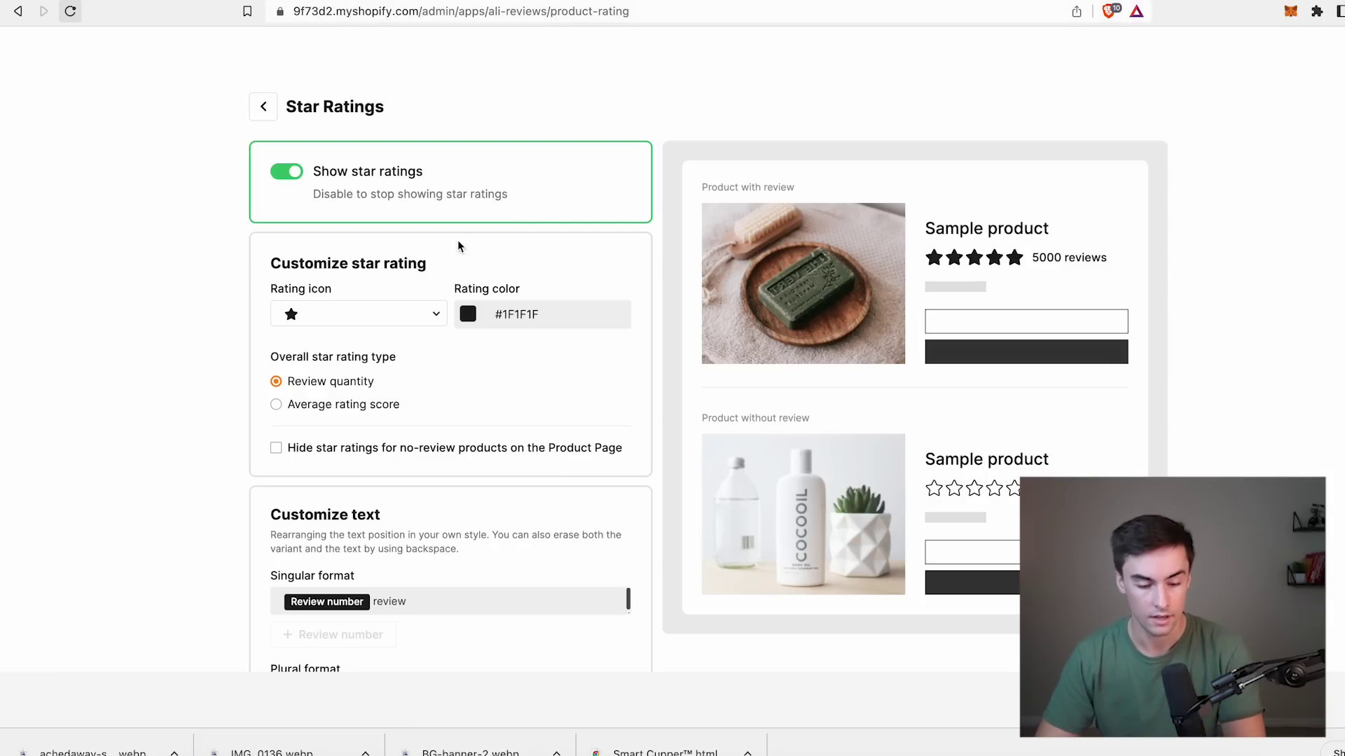
pyautogui.click(503, 313)
pyautogui.click(552, 315)
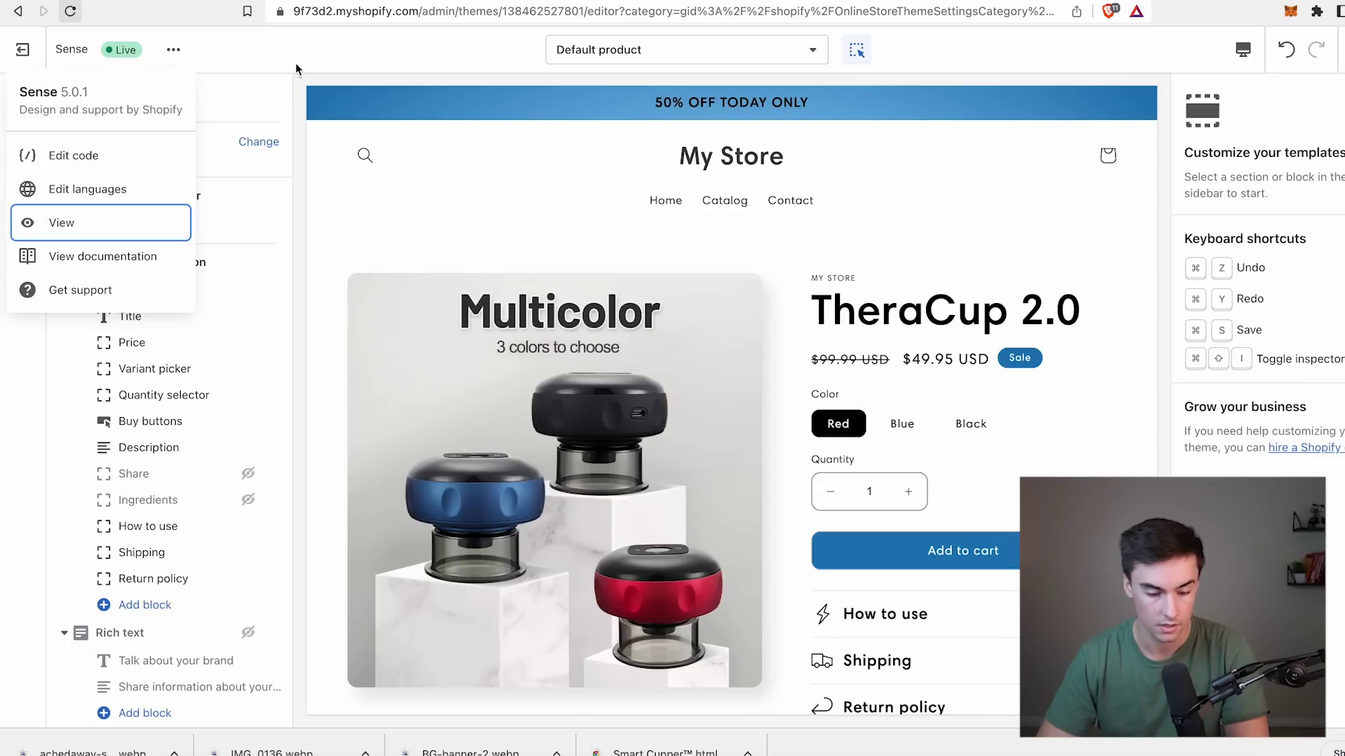
pyautogui.click(210, 226)
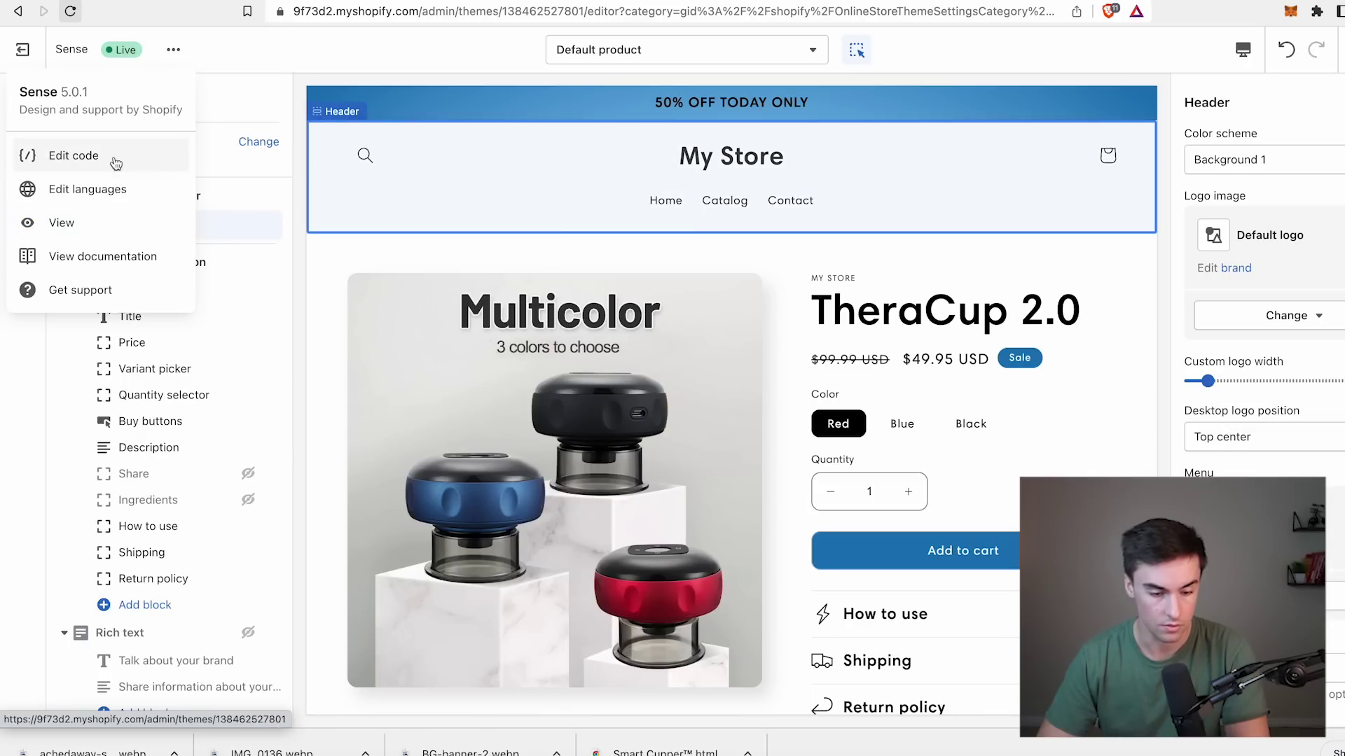
pyautogui.click(23, 141)
pyautogui.click(22, 141)
pyautogui.moveTo(144, 297); pyautogui.dragTo(104, 292)
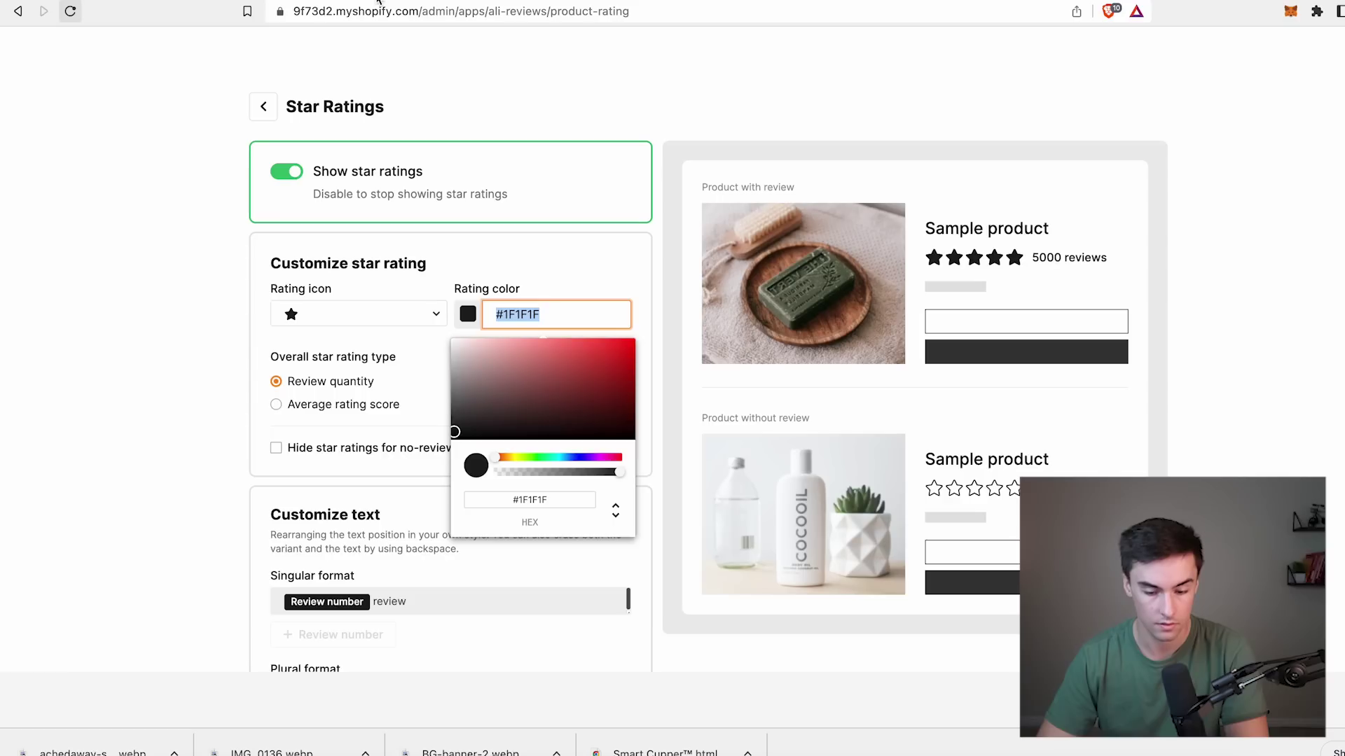
pyautogui.write('#1878B9')
pyautogui.click(570, 275)
# Show the average rating score, hide stars on unreviewed products, save, and check the storefront.
pyautogui.scroll(-3, 311, 226)
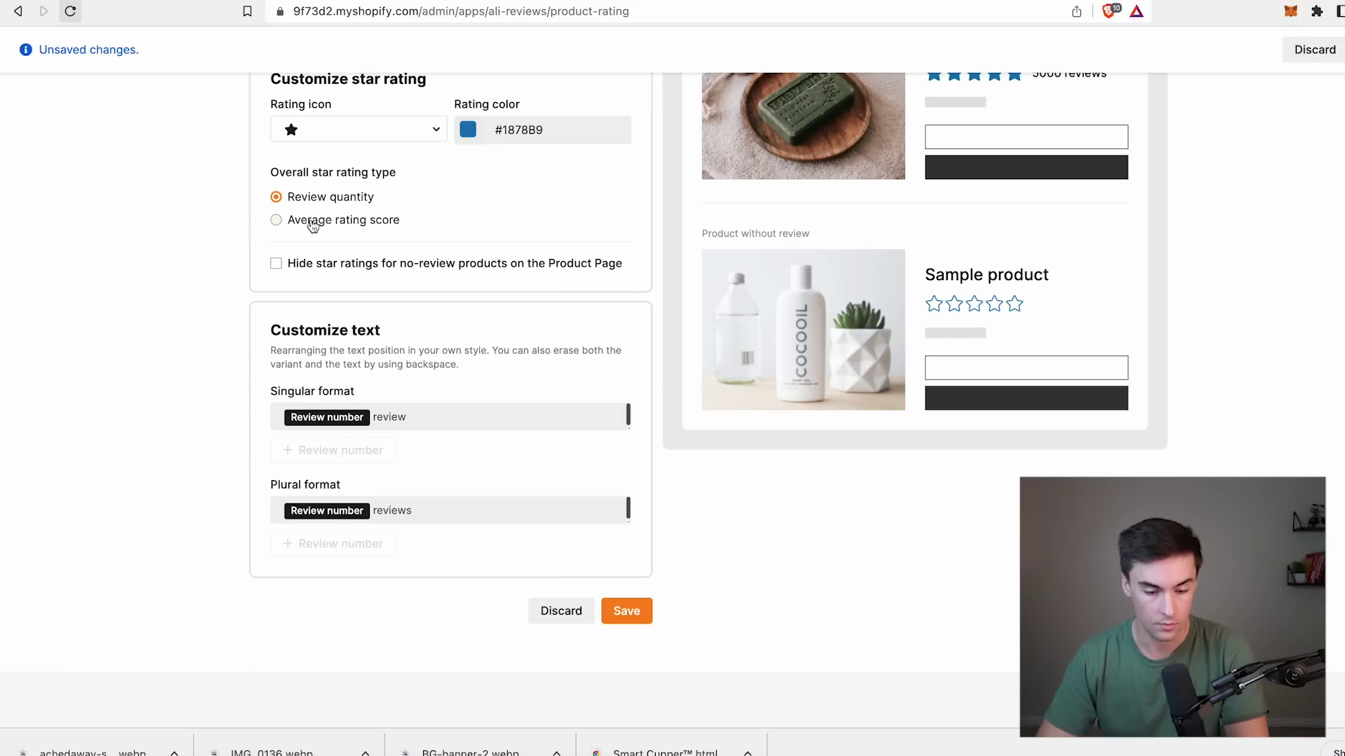
pyautogui.click(318, 223)
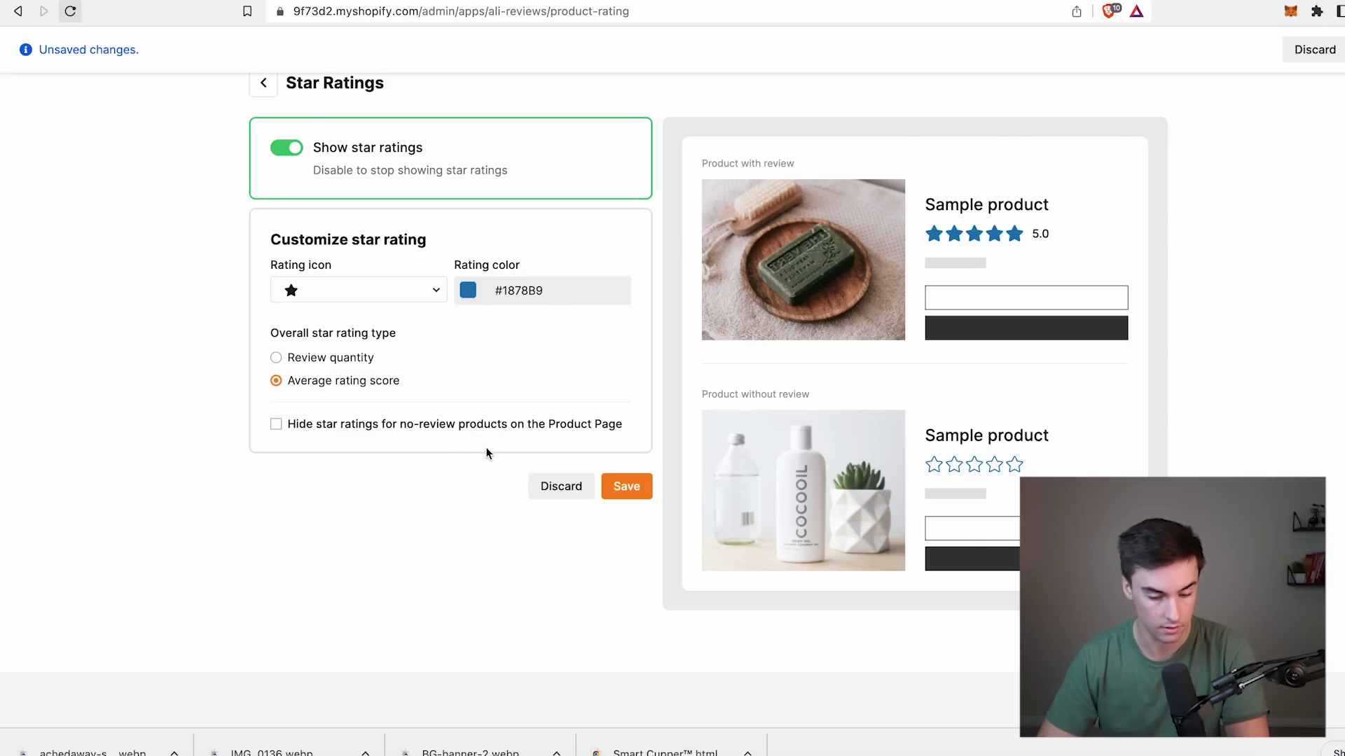
pyautogui.click(443, 432)
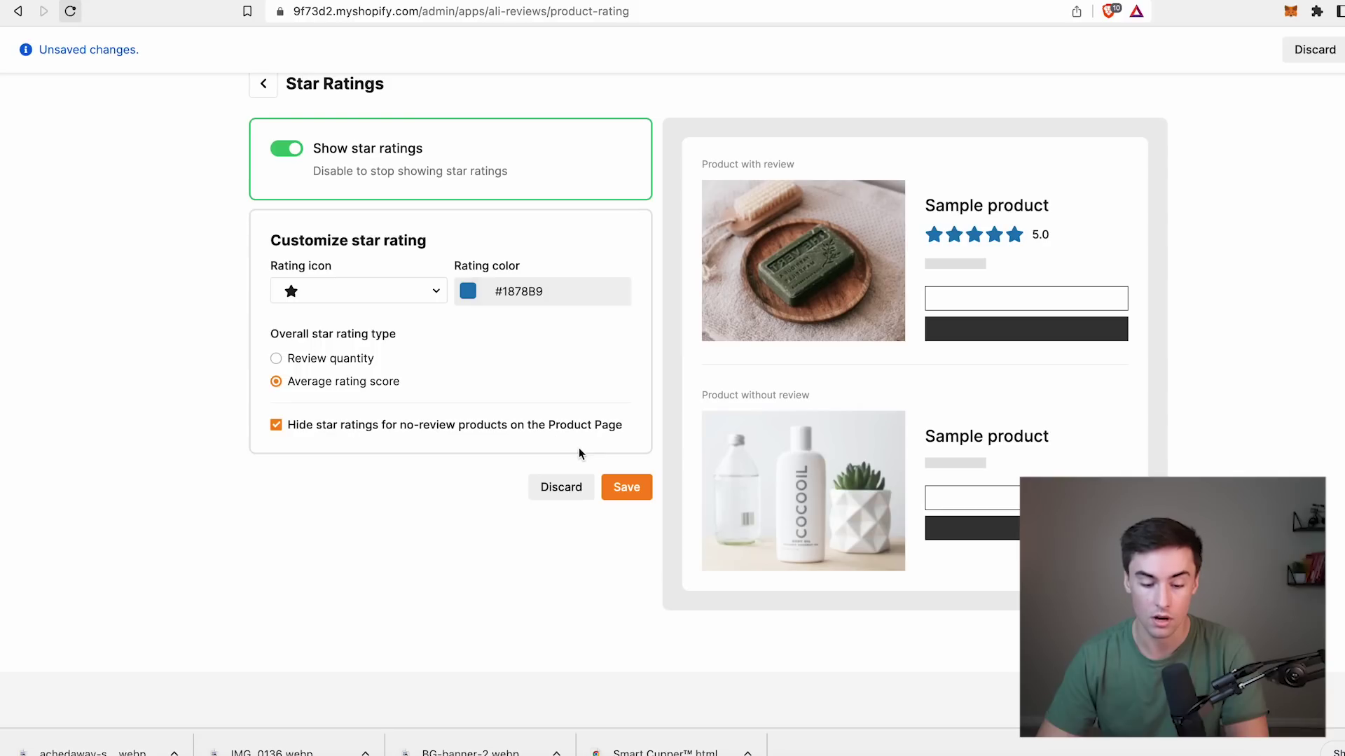
pyautogui.click(625, 490)
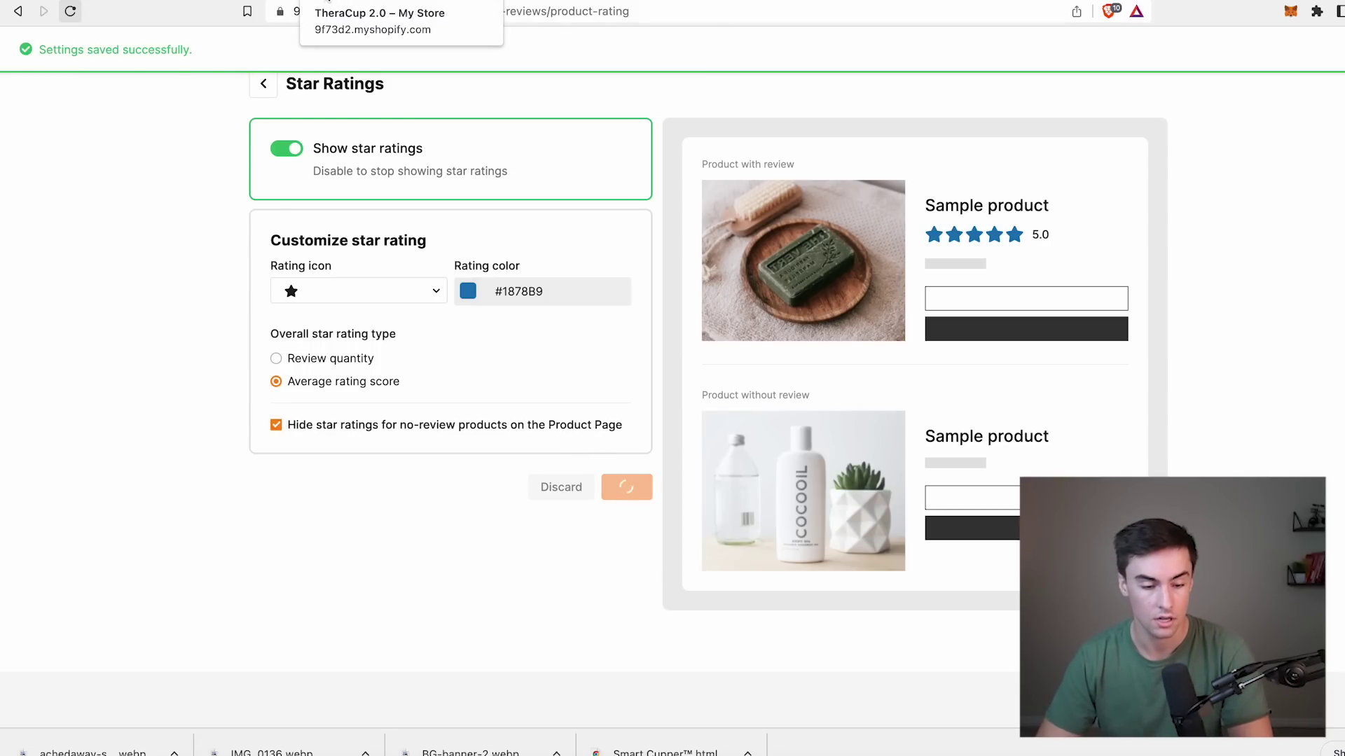
pyautogui.click(328, 2)
pyautogui.scroll(15, 734, 310)
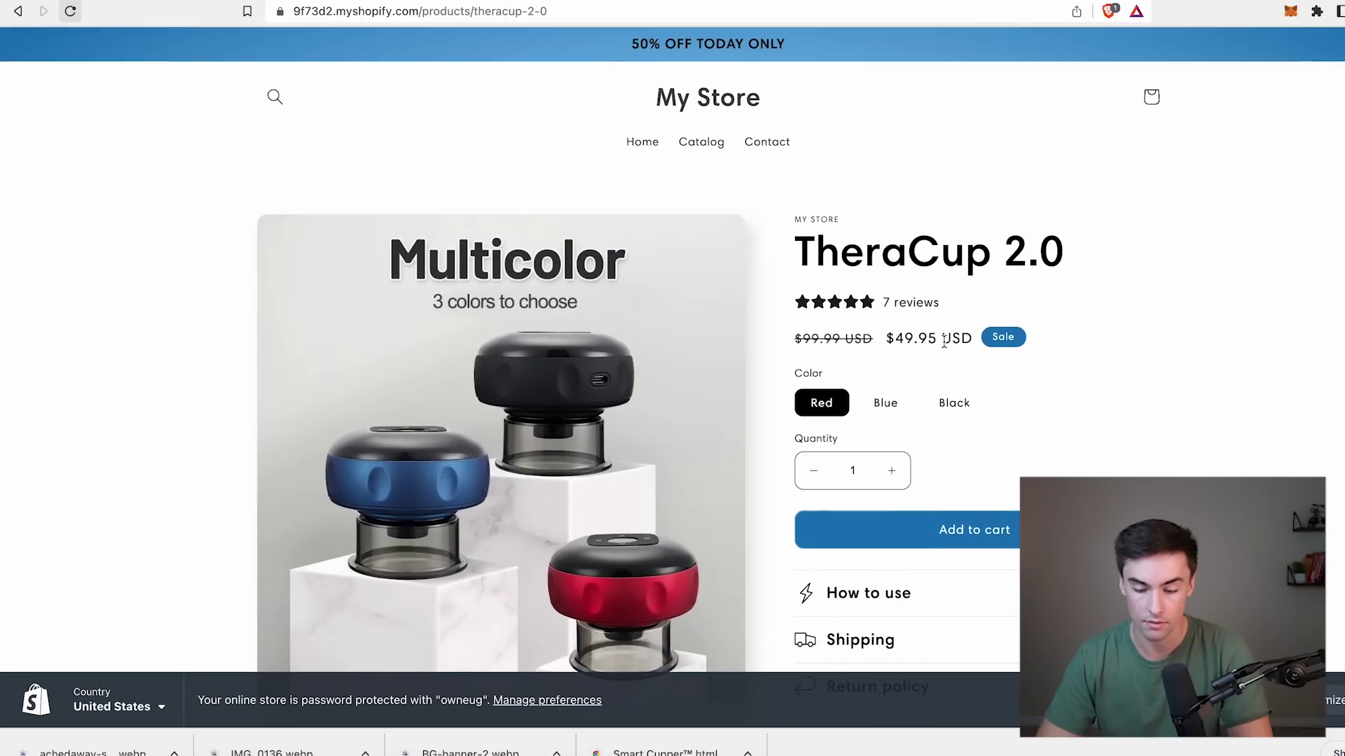
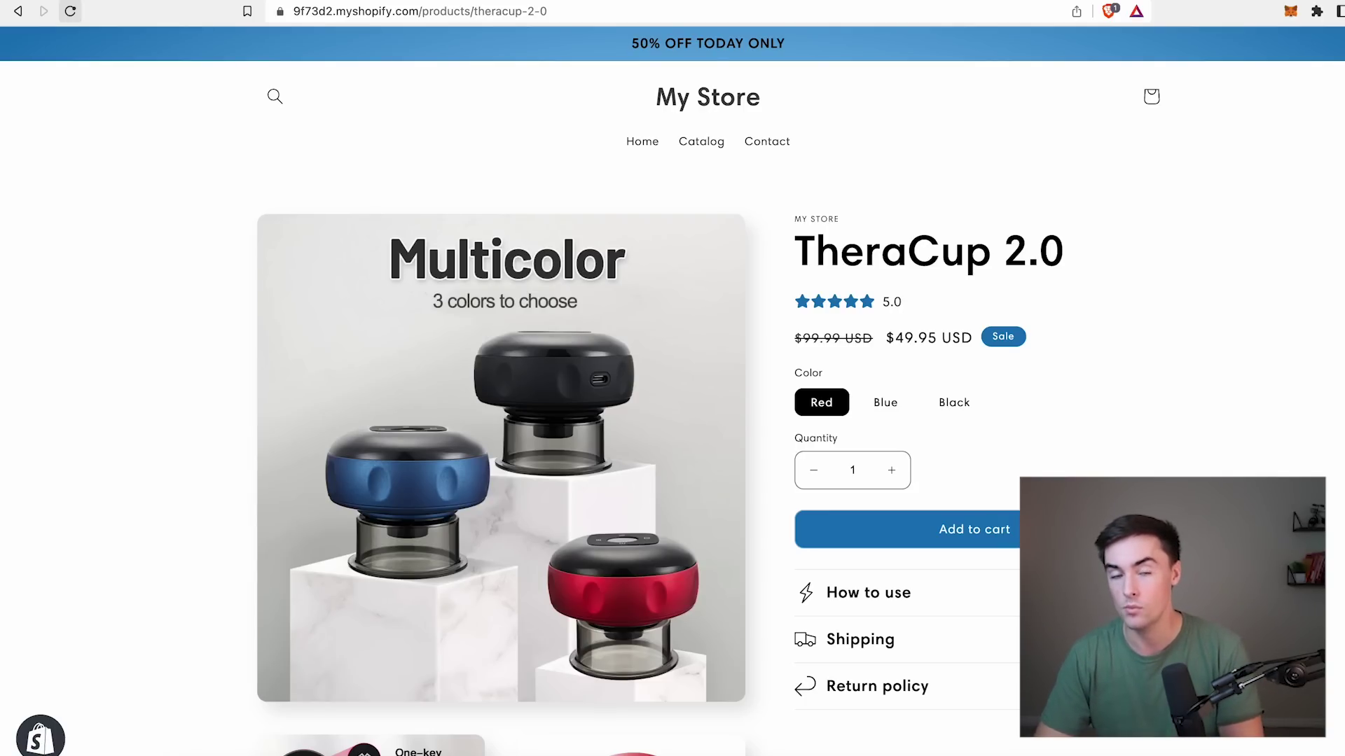
# Open the TheraCup 2.0 review form and enter the feedback 'Thanks, gerat product!'.
pyautogui.scroll(-15, 897, 305)
pyautogui.scroll(8, 897, 305)
pyautogui.scroll(-5, 898, 304)
pyautogui.click(1004, 308)
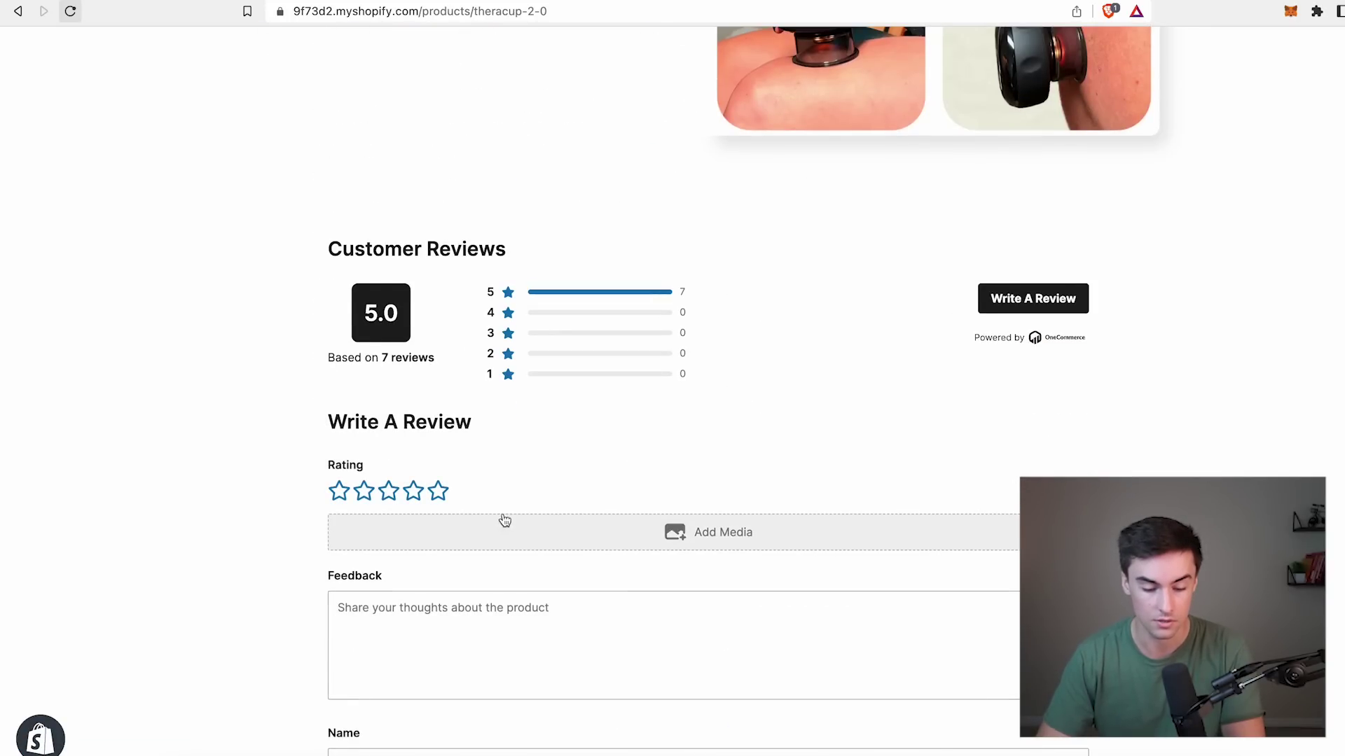
pyautogui.scroll(-5, 502, 519)
pyautogui.click(423, 266)
pyautogui.write('Thanks, ger')
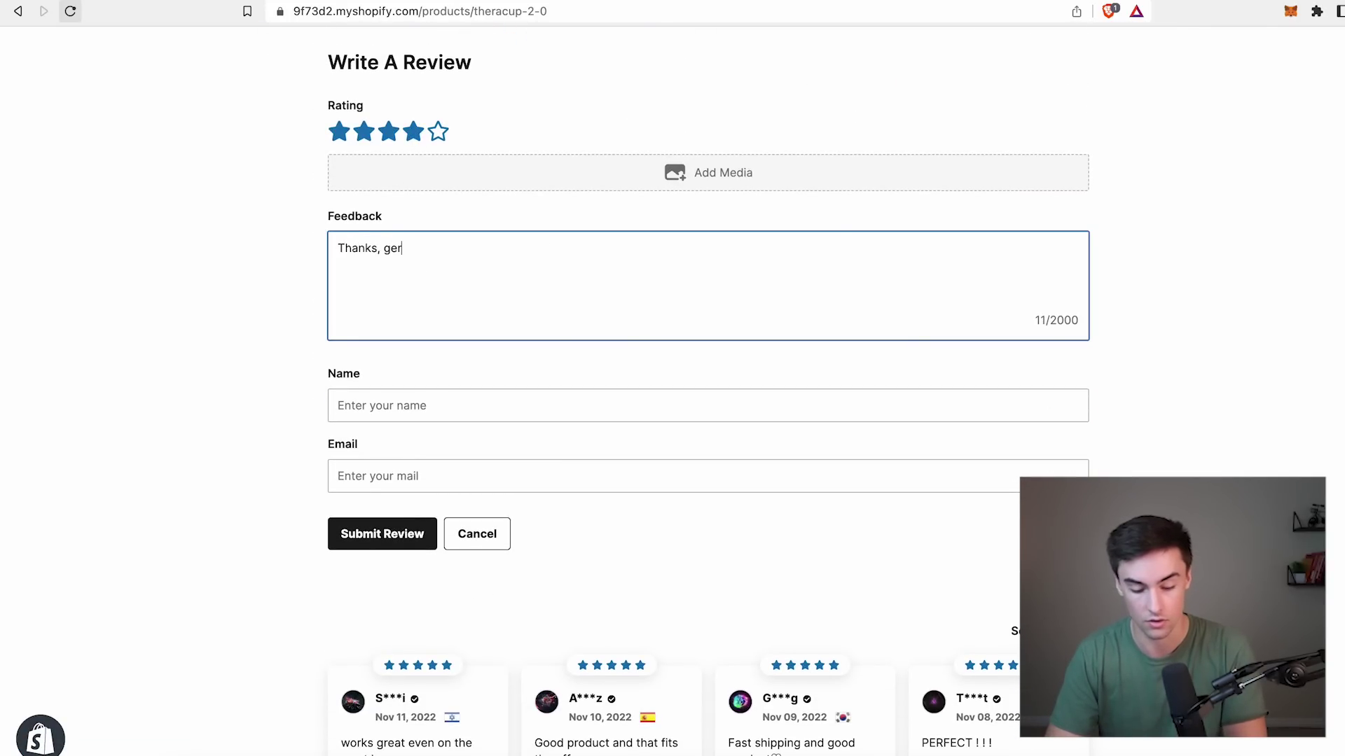
pyautogui.write('at produ')
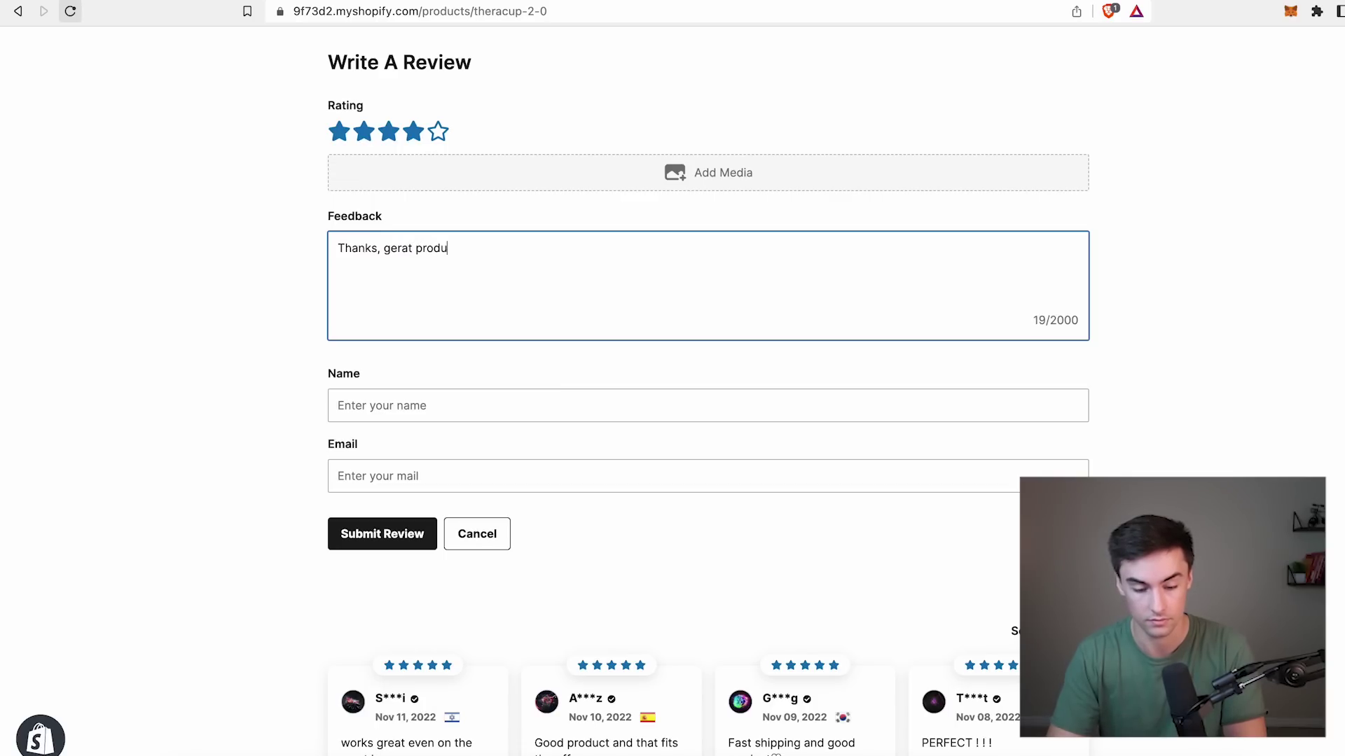
pyautogui.write('ct!')
# Fill in the reviewer's name and e-mail address, then submit the review.
pyautogui.click(417, 410)
pyautogui.write('Jenny')
pyautogui.press('Tab')
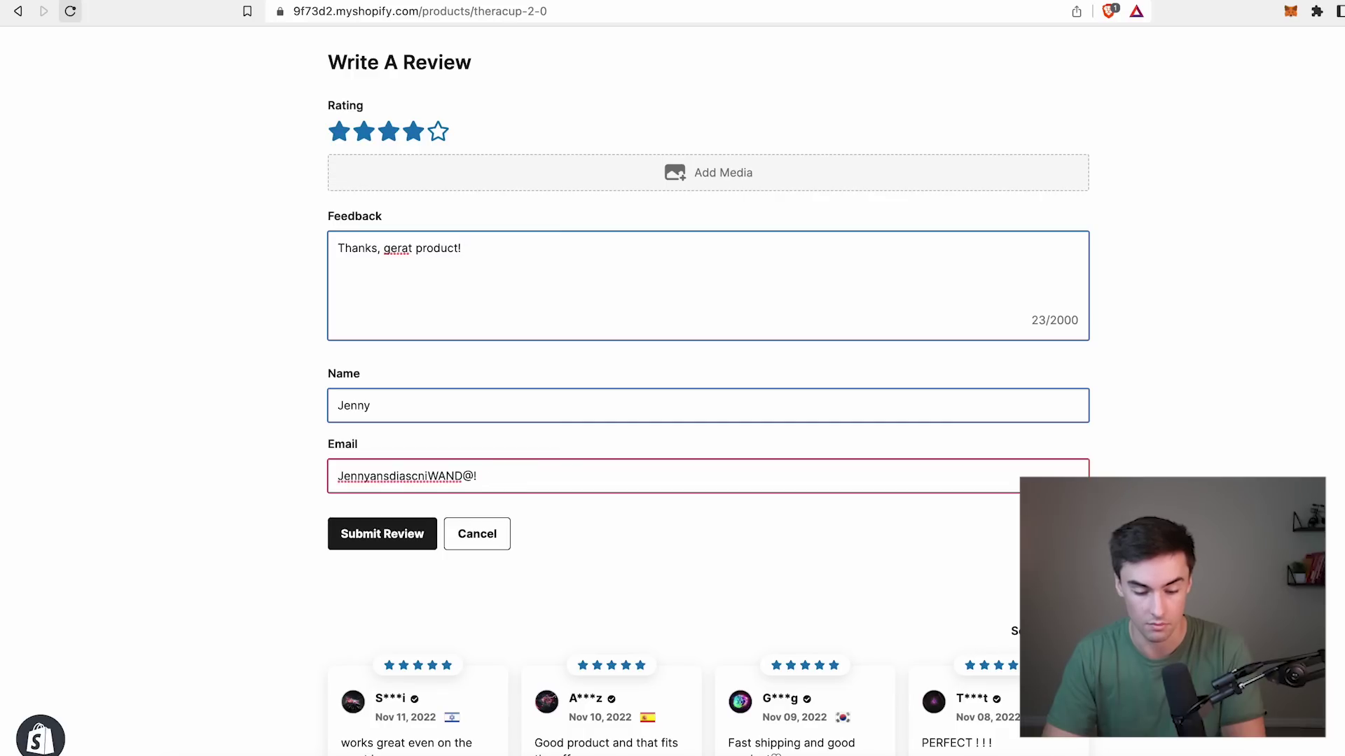
pyautogui.click(420, 540)
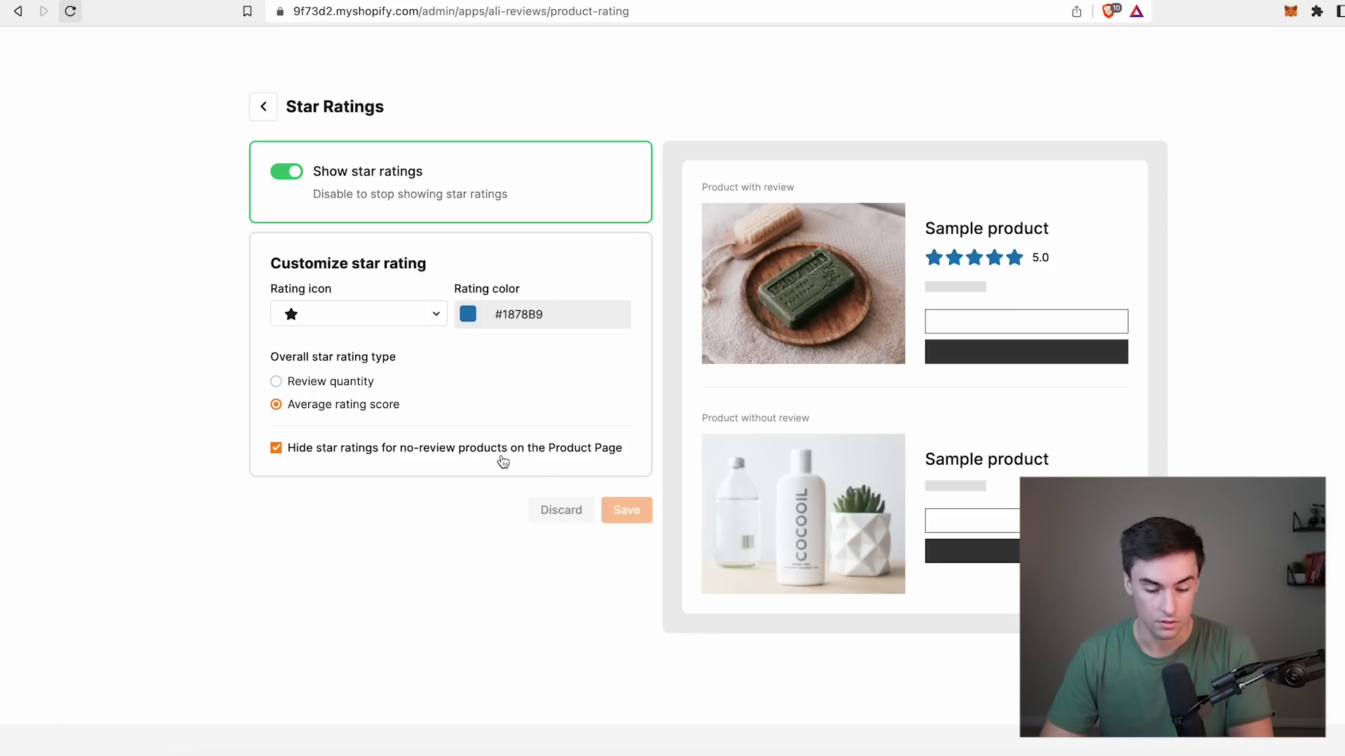
# Publish the pending four-star review from Ali Reviews' Manage Reviews list.
pyautogui.click(264, 107)
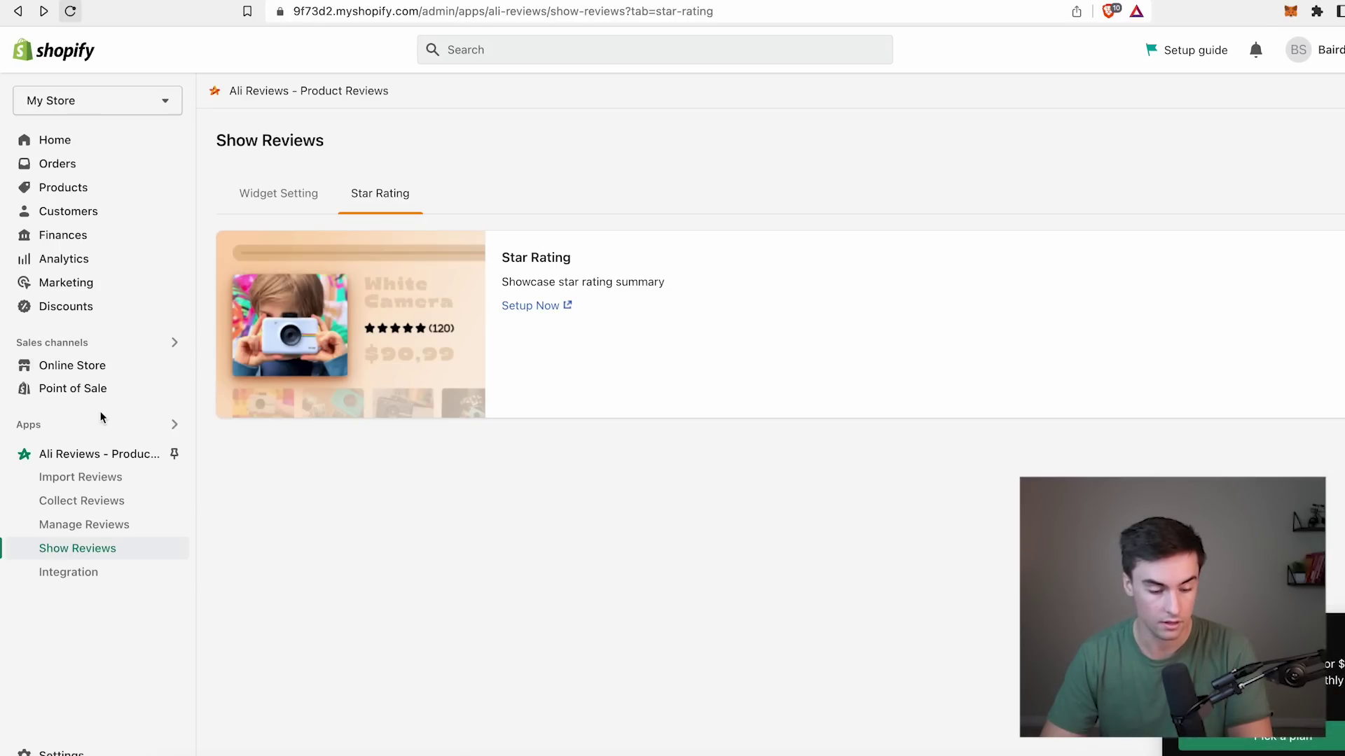
pyautogui.click(87, 526)
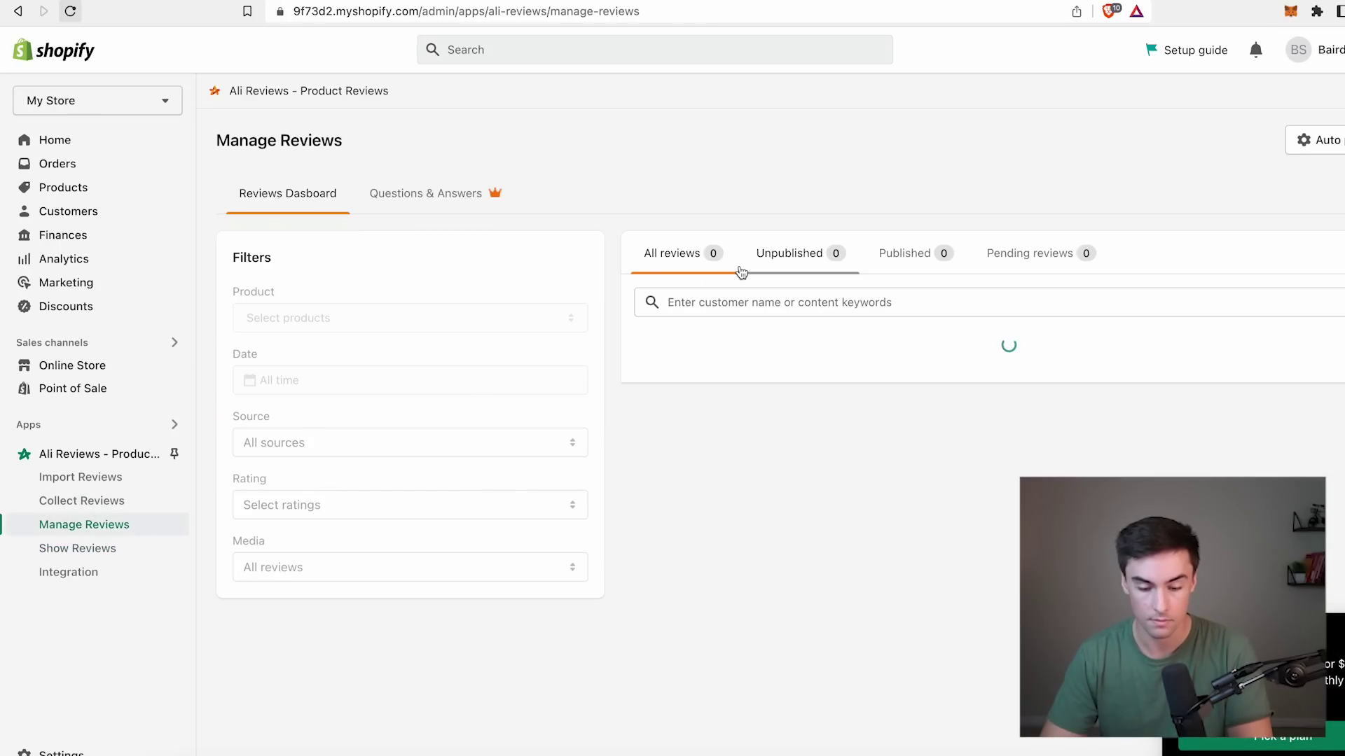
pyautogui.click(1024, 320)
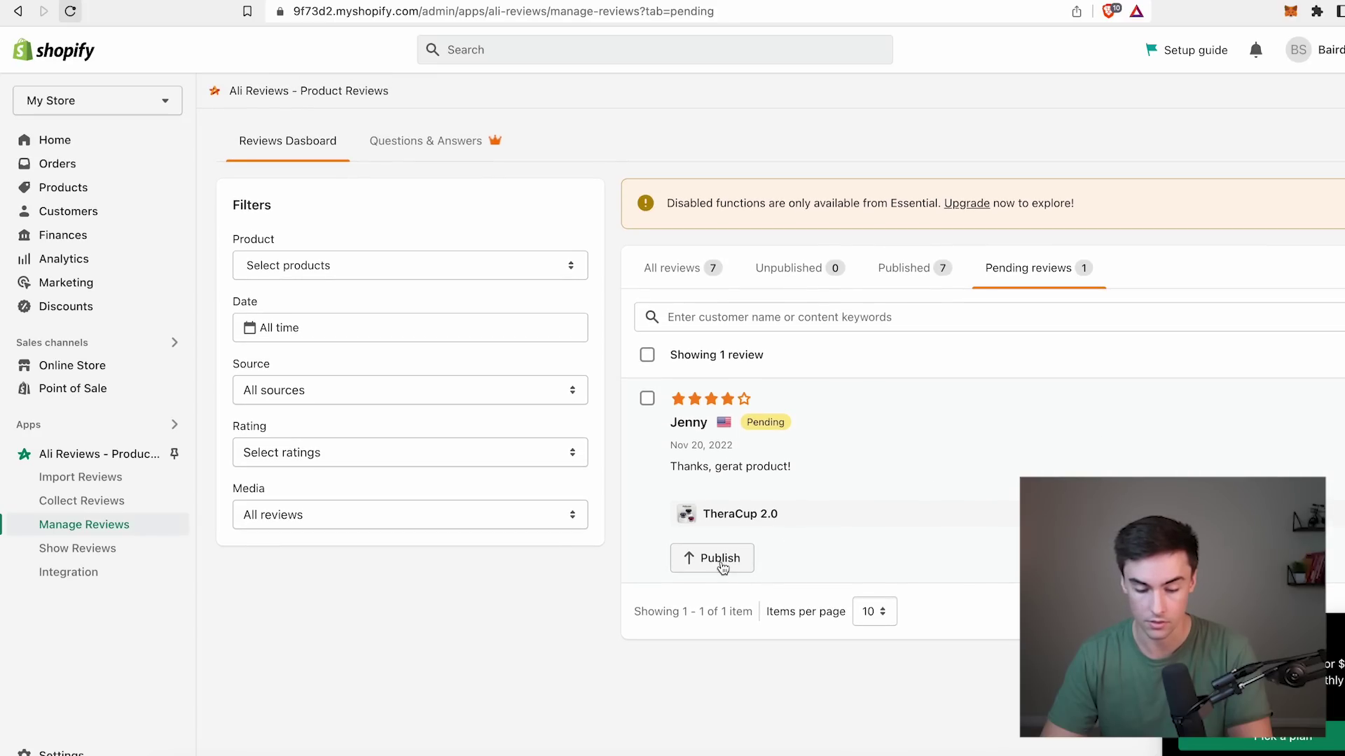
pyautogui.click(718, 557)
pyautogui.click(1017, 472)
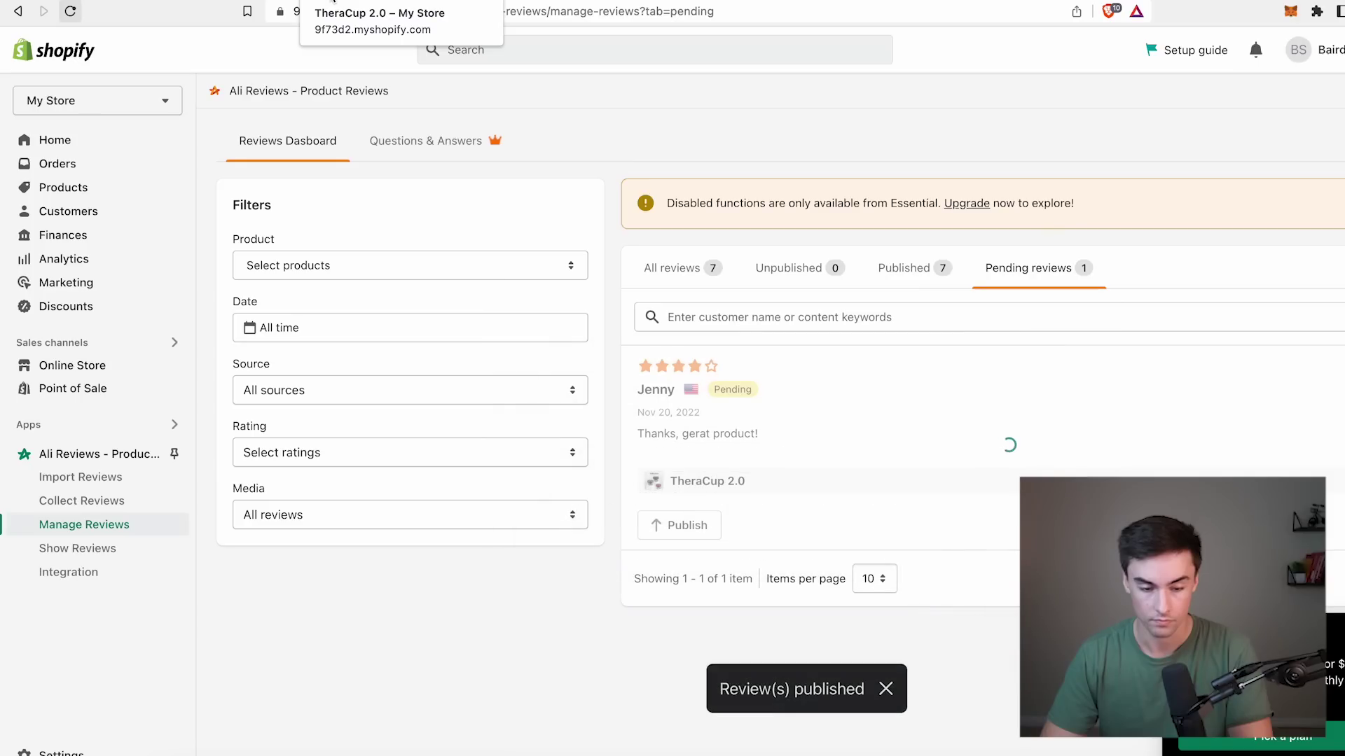
# Reload the TheraCup 2.0 product page to confirm the 4.9 rating from 8 reviews.
pyautogui.click(336, 1)
pyautogui.scroll(3, 654, 234)
pyautogui.press('super+r')
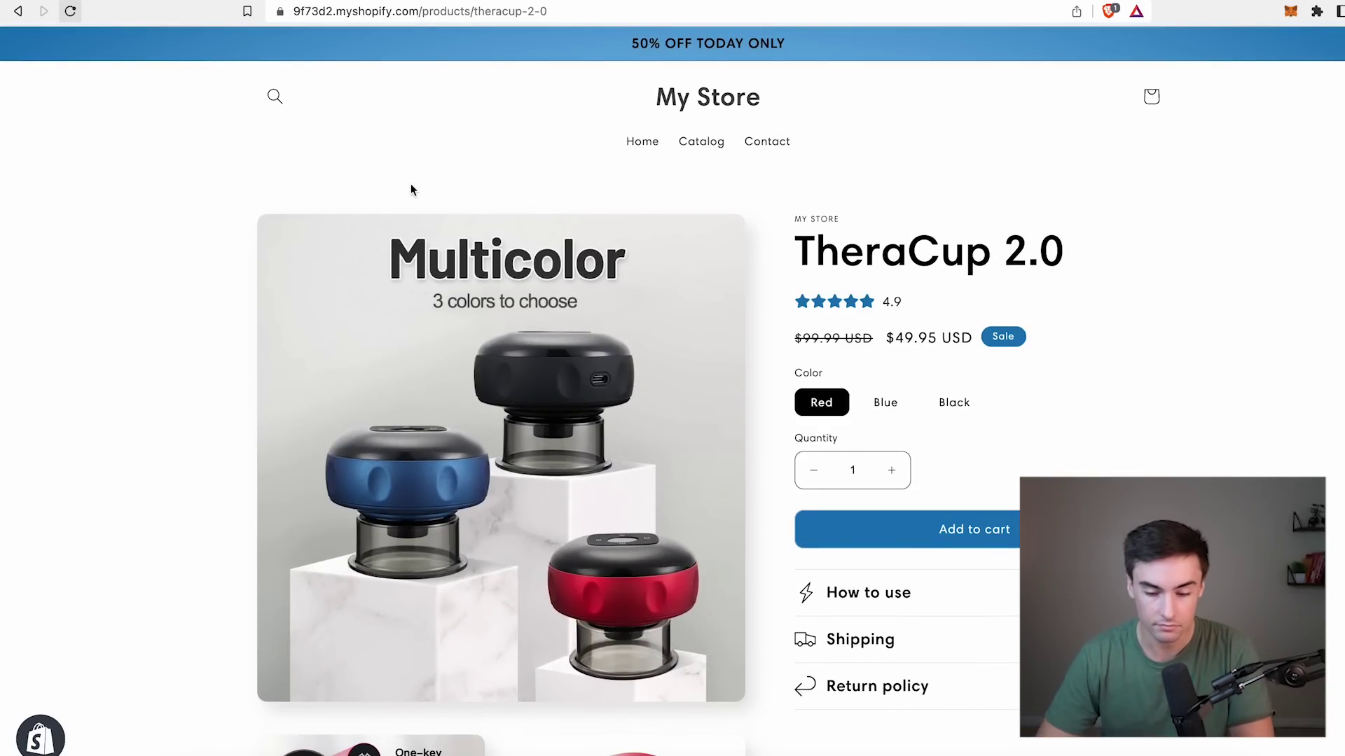
pyautogui.scroll(-10, 411, 184)
pyautogui.scroll(8, 410, 183)
pyautogui.scroll(3, 411, 183)
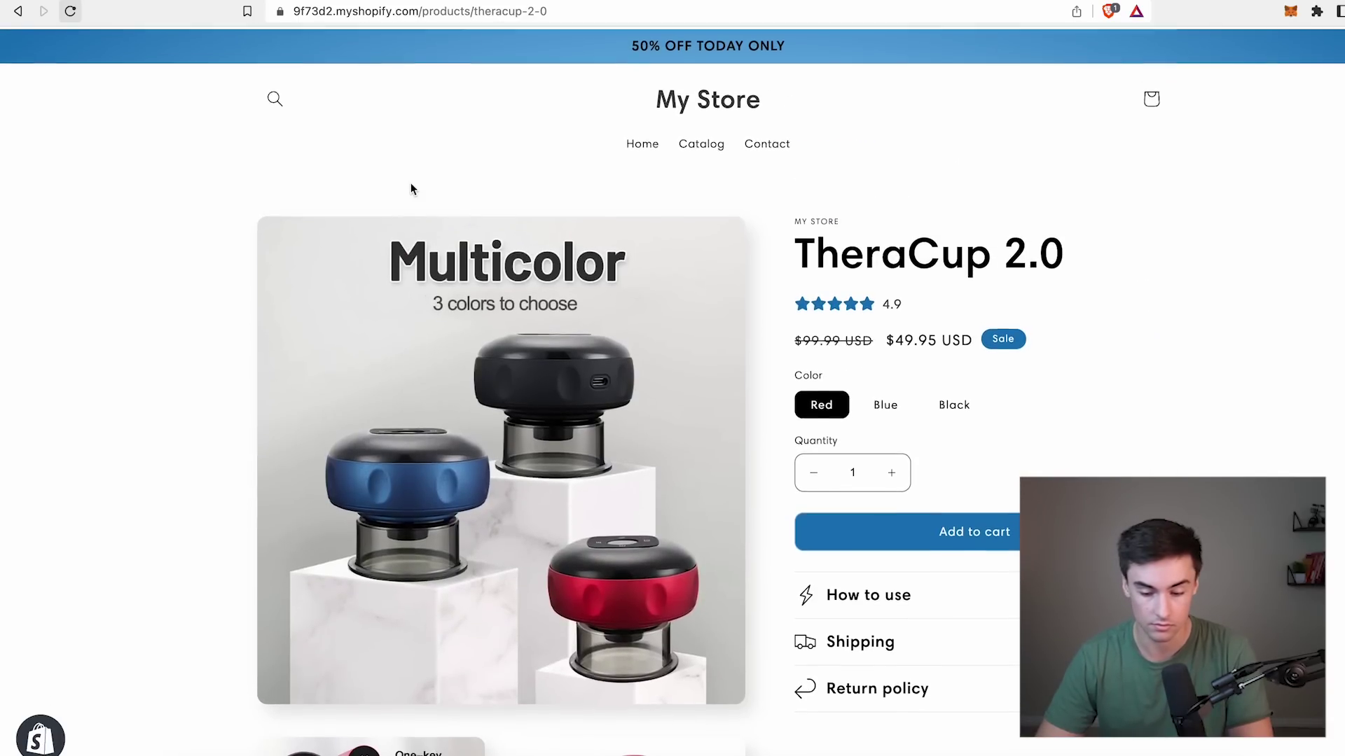
pyautogui.scroll(-20, 411, 183)
pyautogui.scroll(-14, 410, 186)
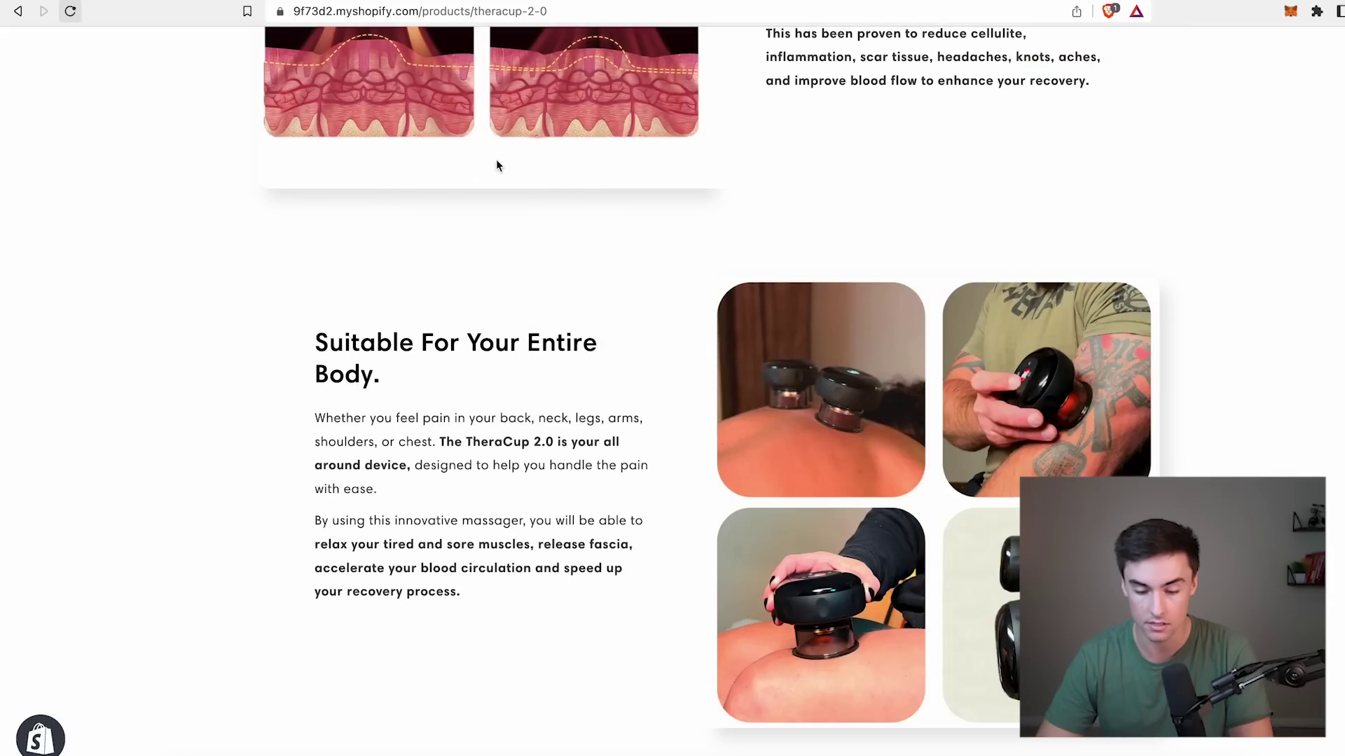
pyautogui.scroll(-4, 678, 411)
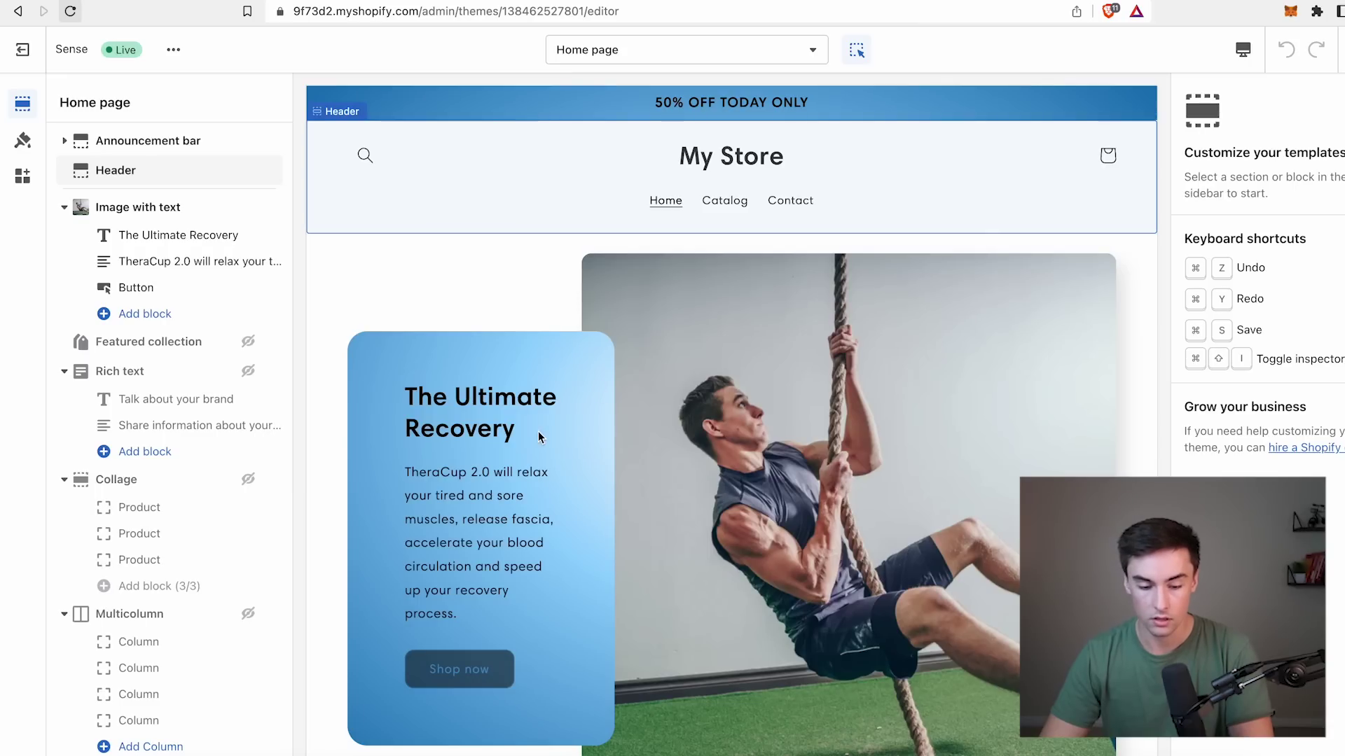
# Switch the theme editor's home page preview to mobile width.
pyautogui.scroll(-5, 541, 435)
pyautogui.scroll(-5, 537, 431)
pyautogui.scroll(15, 540, 440)
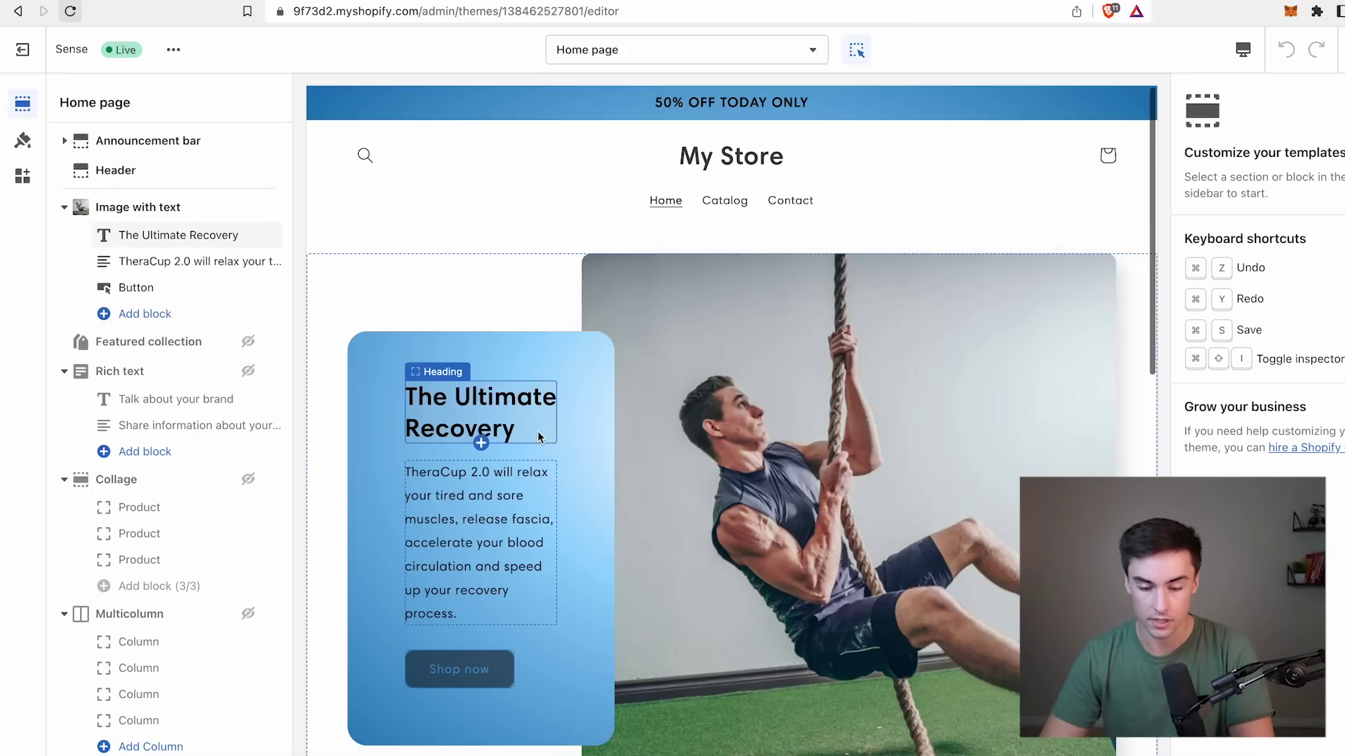
pyautogui.click(780, 59)
pyautogui.click(1243, 50)
pyautogui.click(1275, 97)
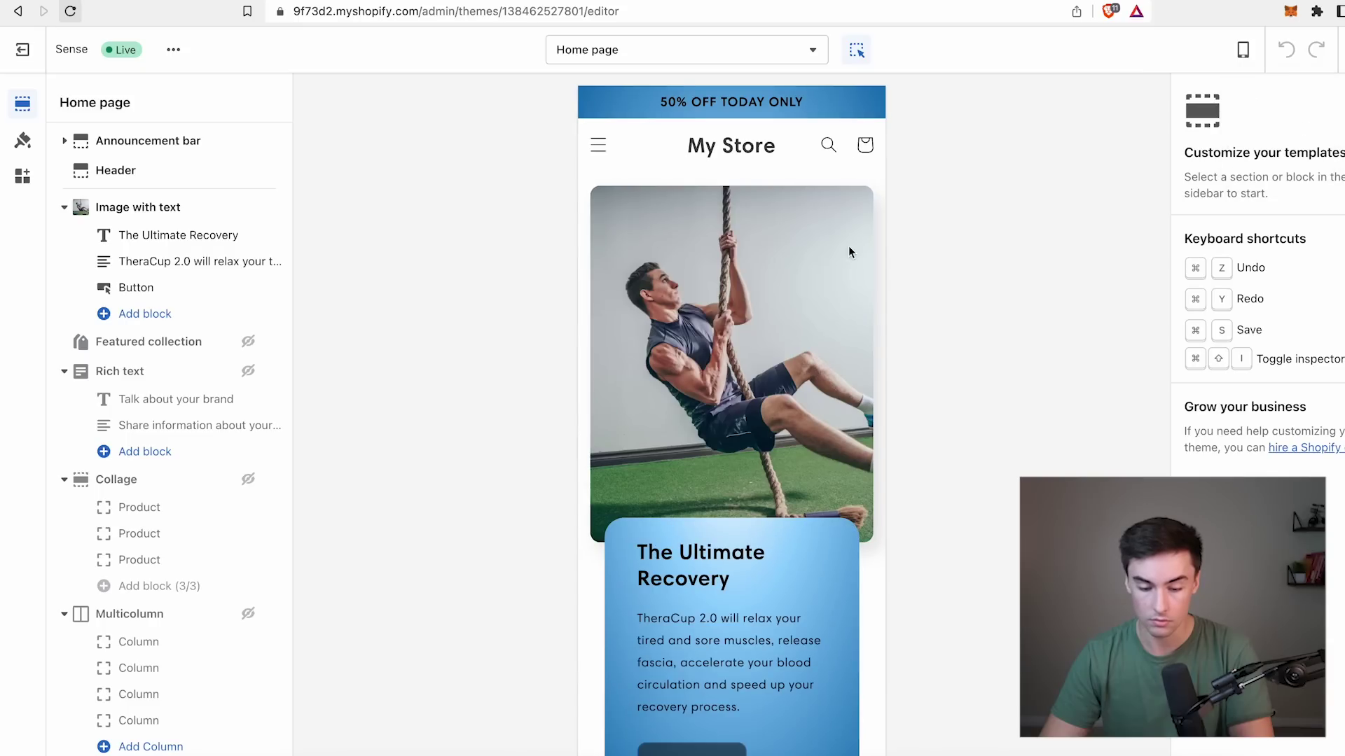
# Hide the Shop now button in The Ultimate Recovery image-with-text section.
pyautogui.scroll(-3, 786, 322)
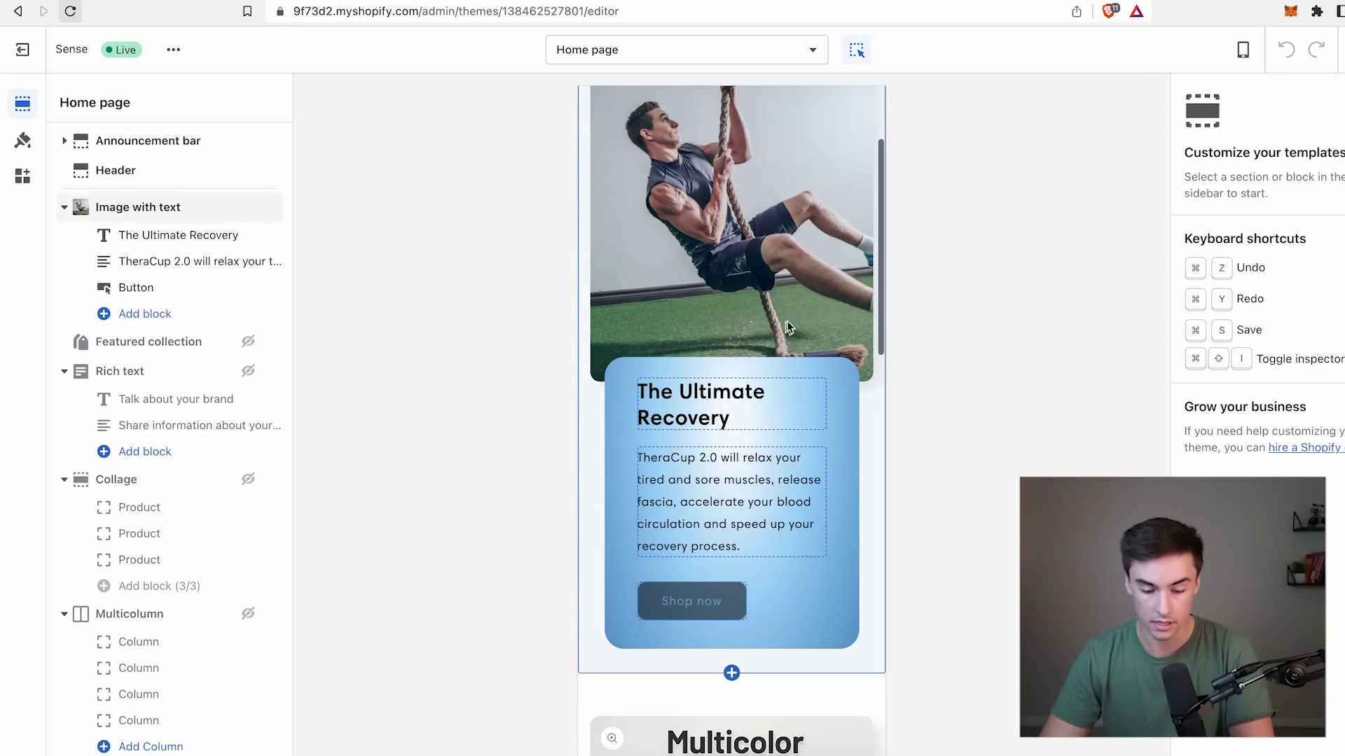
pyautogui.scroll(-2, 772, 482)
pyautogui.click(804, 468)
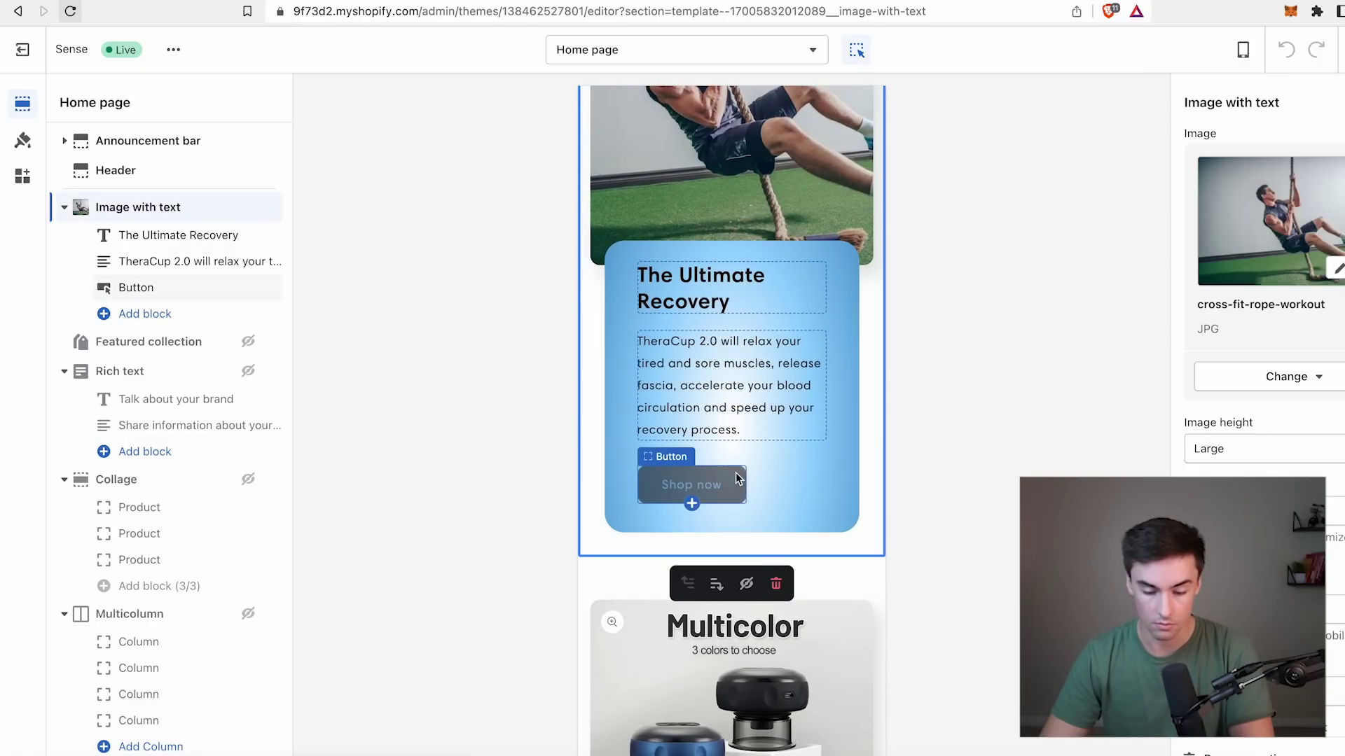
pyautogui.click(249, 289)
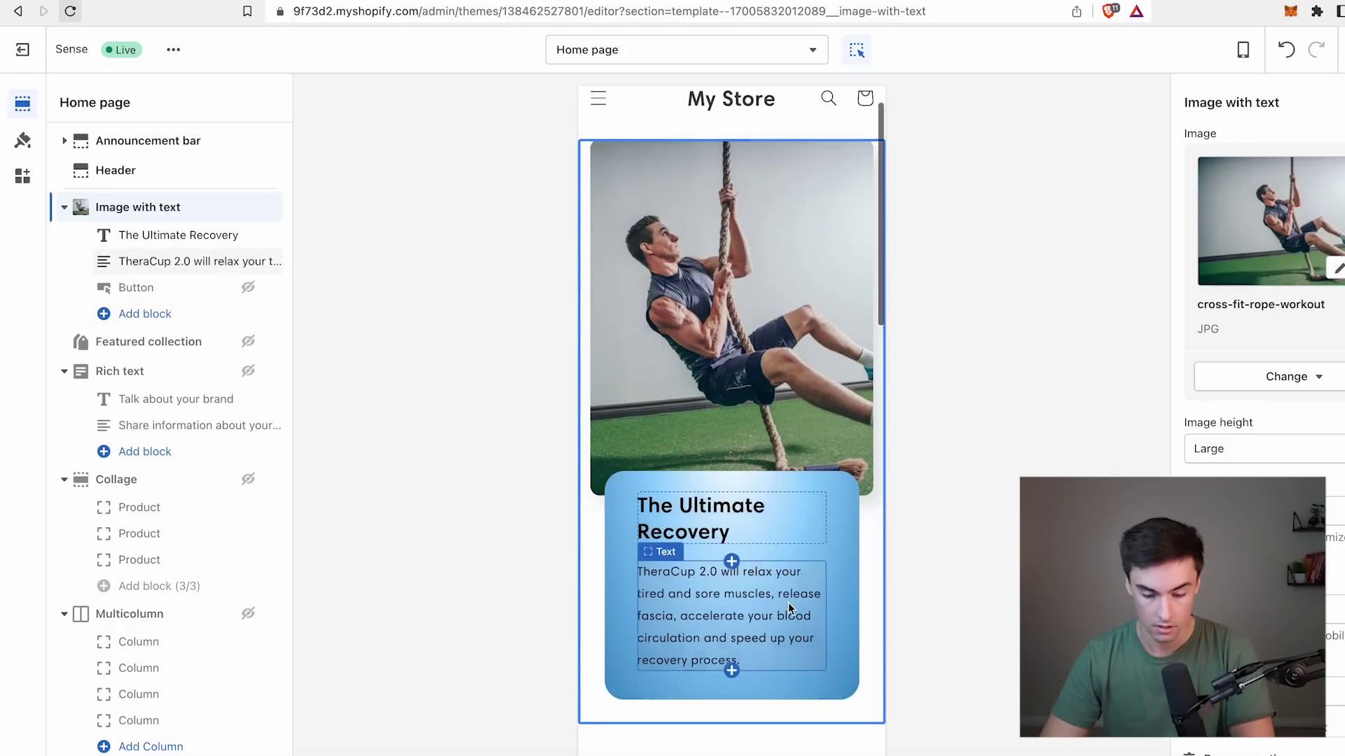
pyautogui.click(763, 483)
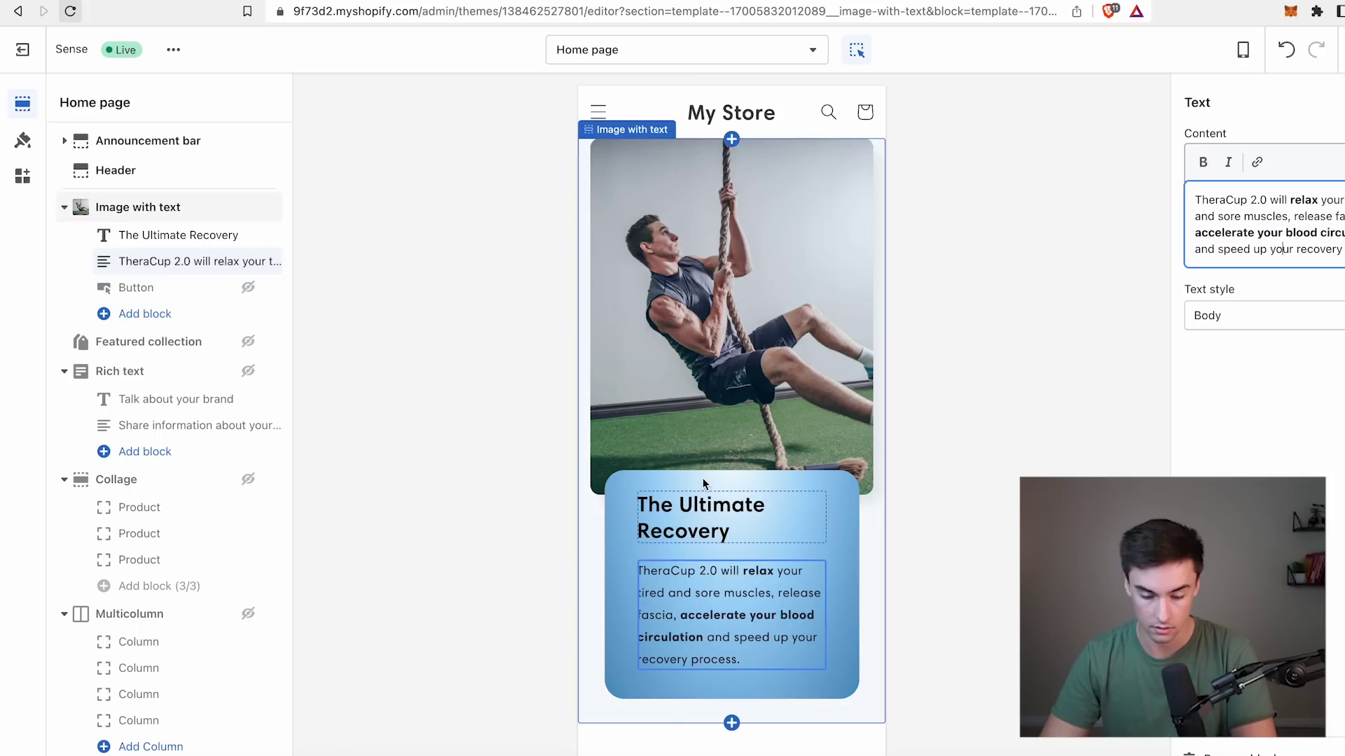
pyautogui.click(893, 564)
# Turn off the dynamic checkout button in the featured TheraCup product, then save the theme.
pyautogui.scroll(-10, 871, 535)
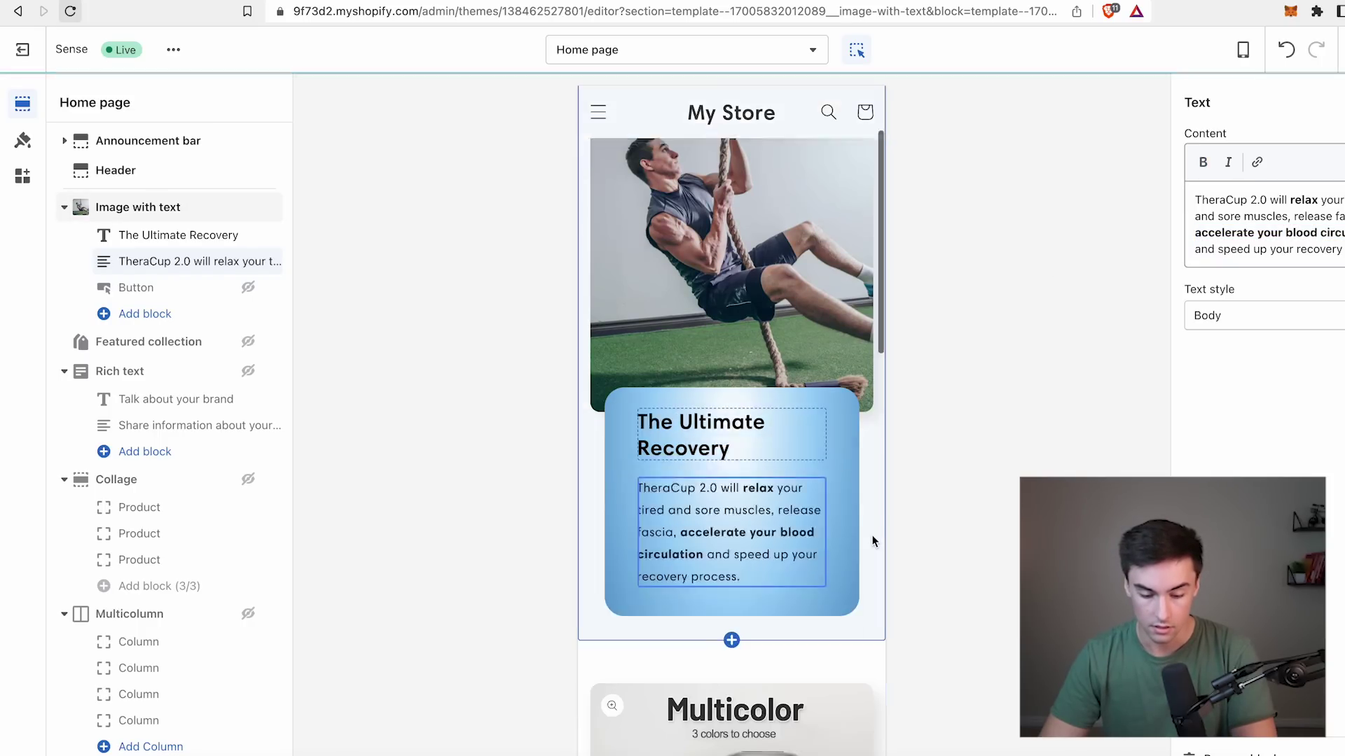
pyautogui.click(849, 436)
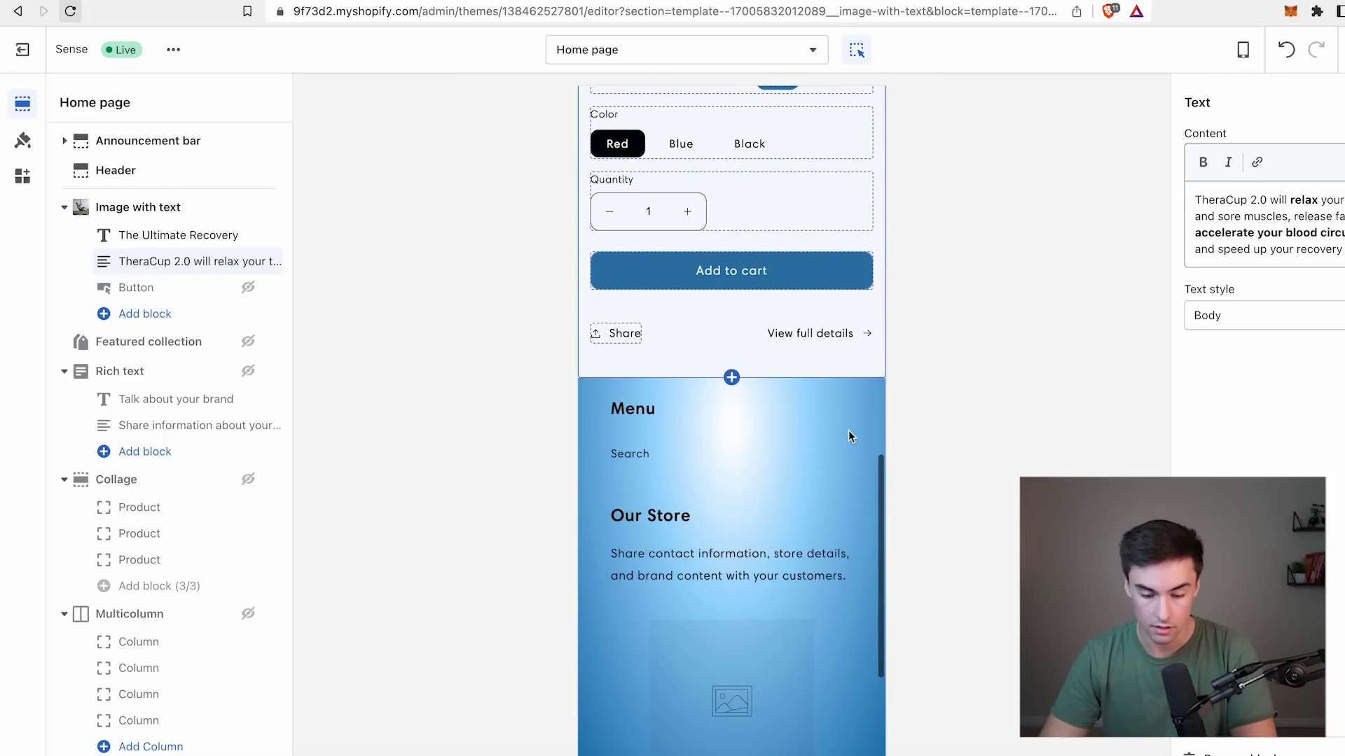
pyautogui.click(231, 636)
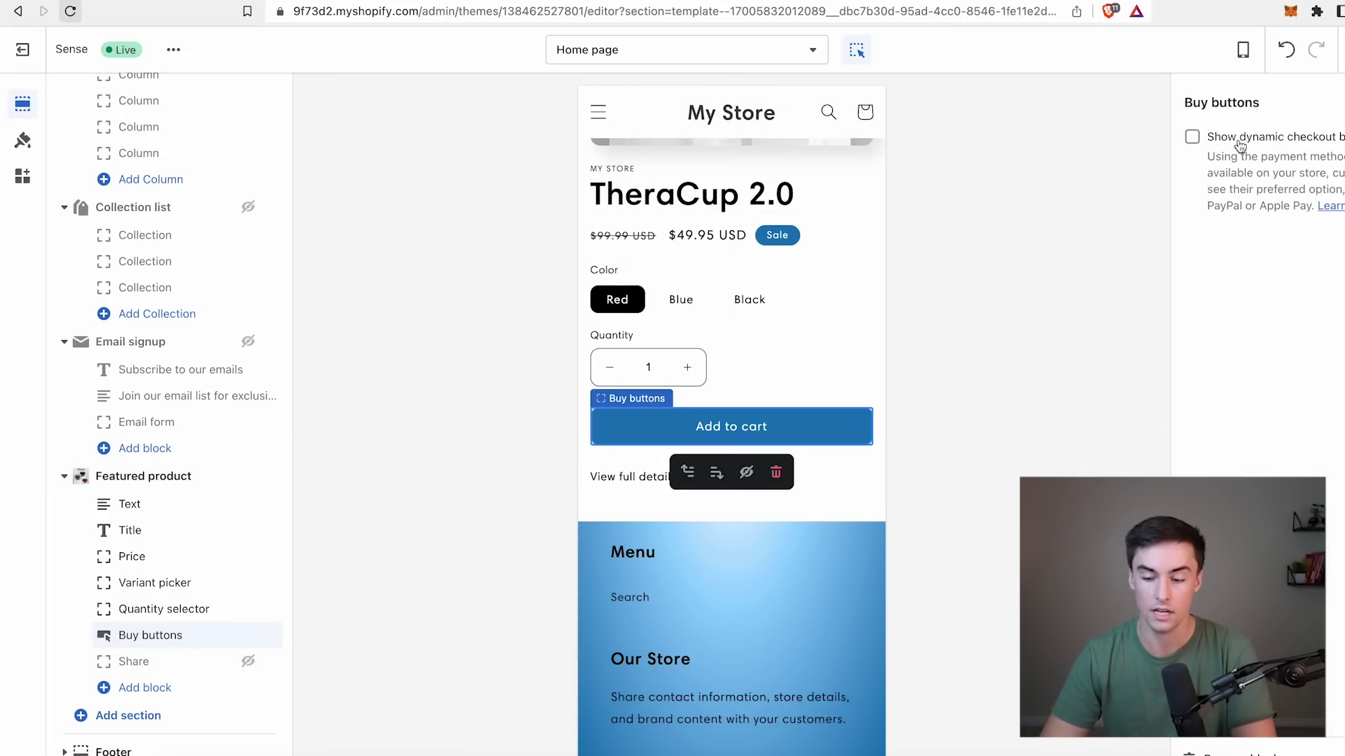
pyautogui.click(1199, 139)
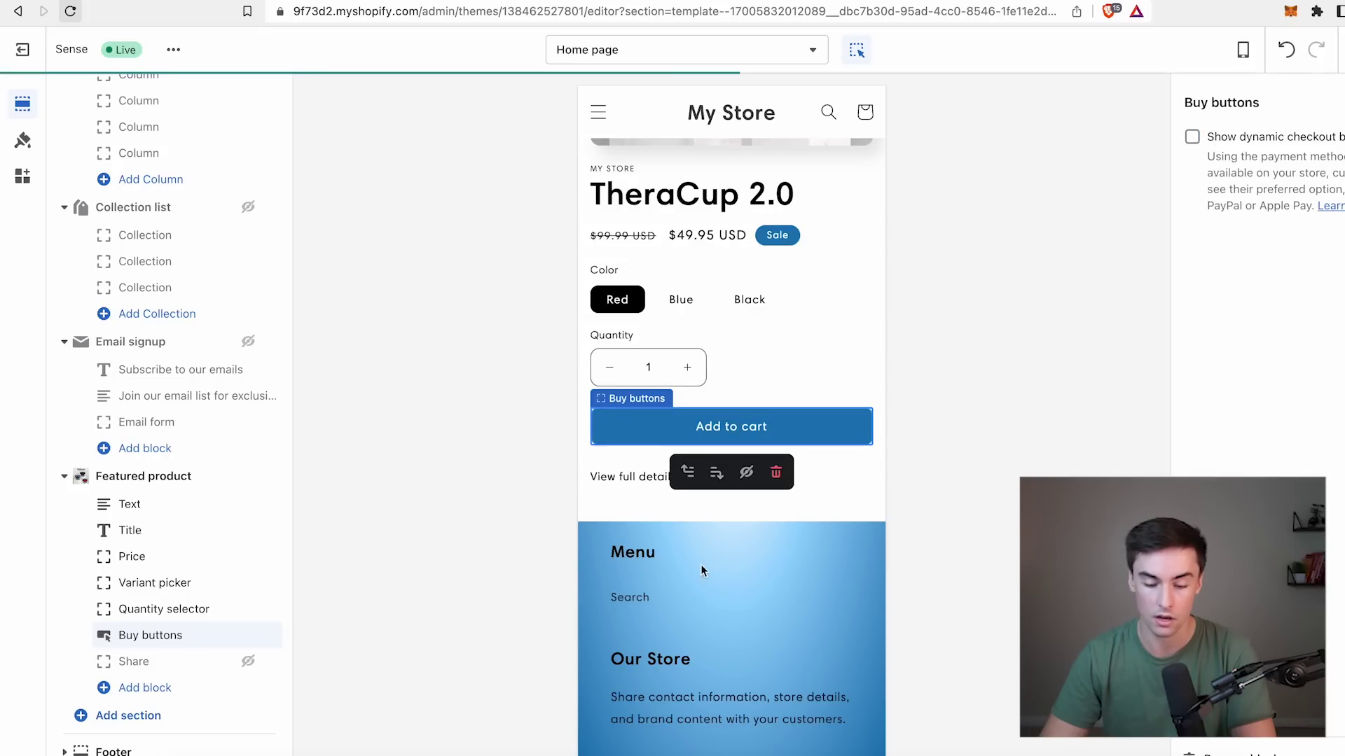
pyautogui.scroll(10, 689, 420)
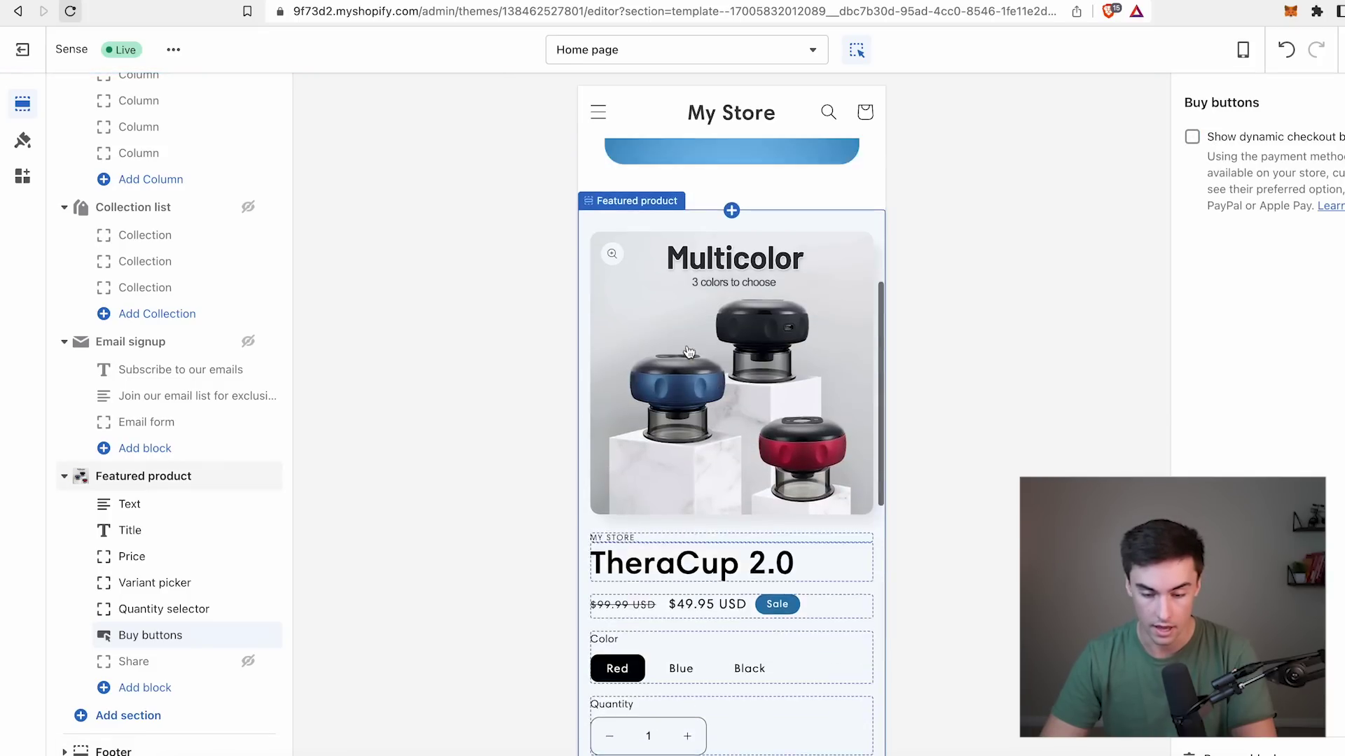
pyautogui.press('super+s')
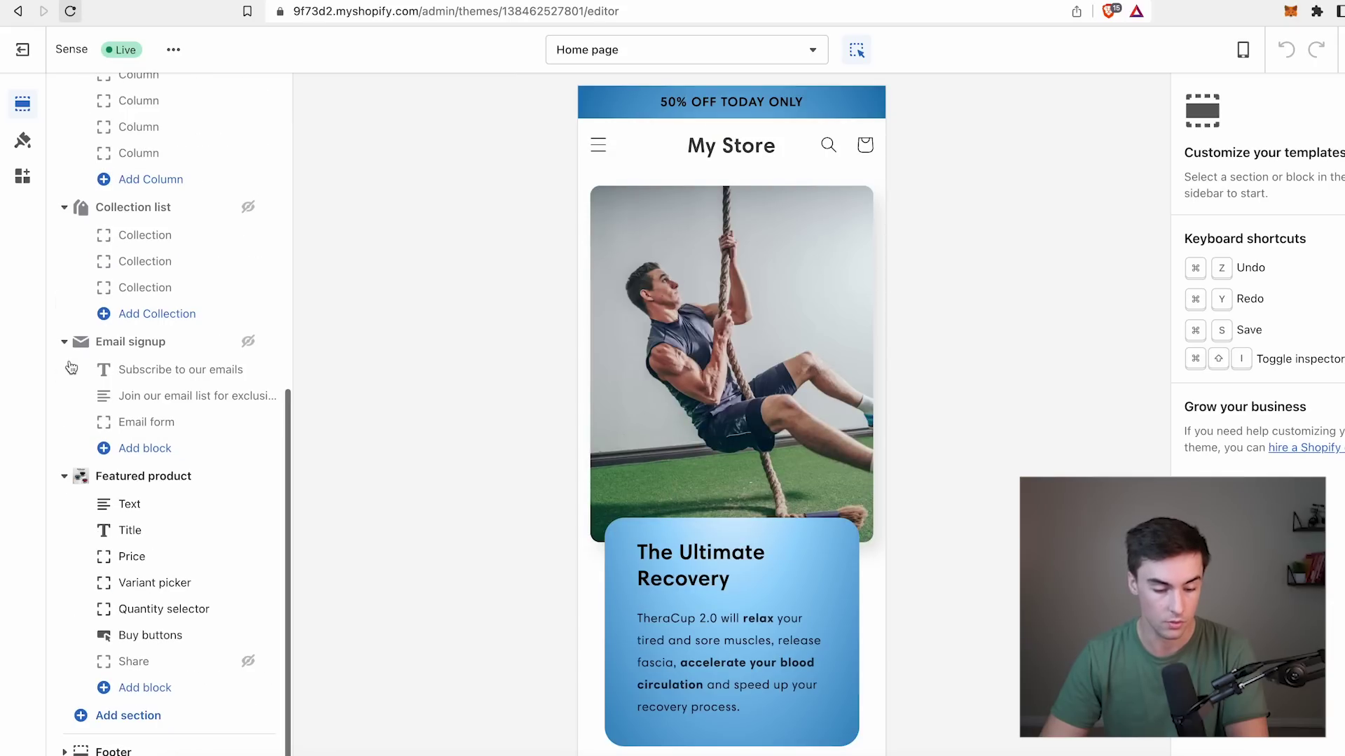
# Hide the footer's Our Store block and placeholder image block.
pyautogui.scroll(-20, 670, 337)
pyautogui.click(780, 233)
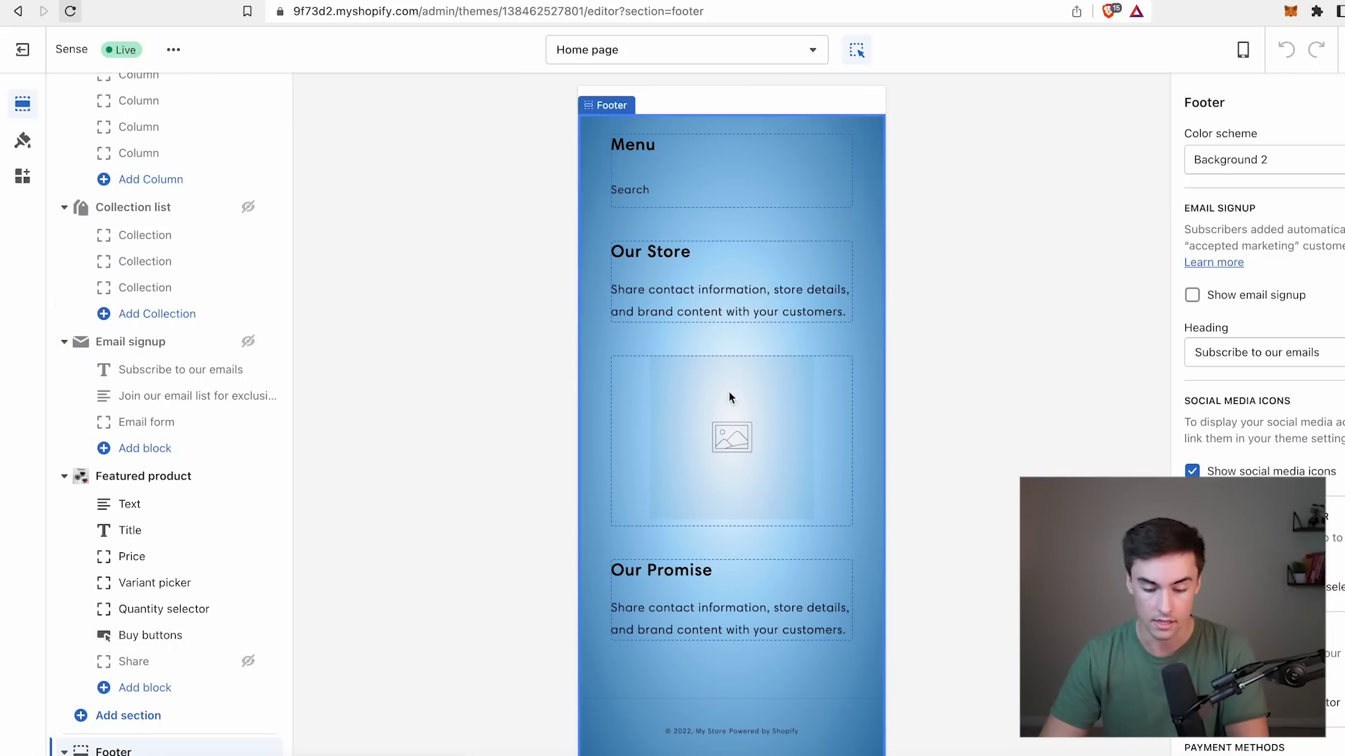
pyautogui.scroll(-2, 197, 658)
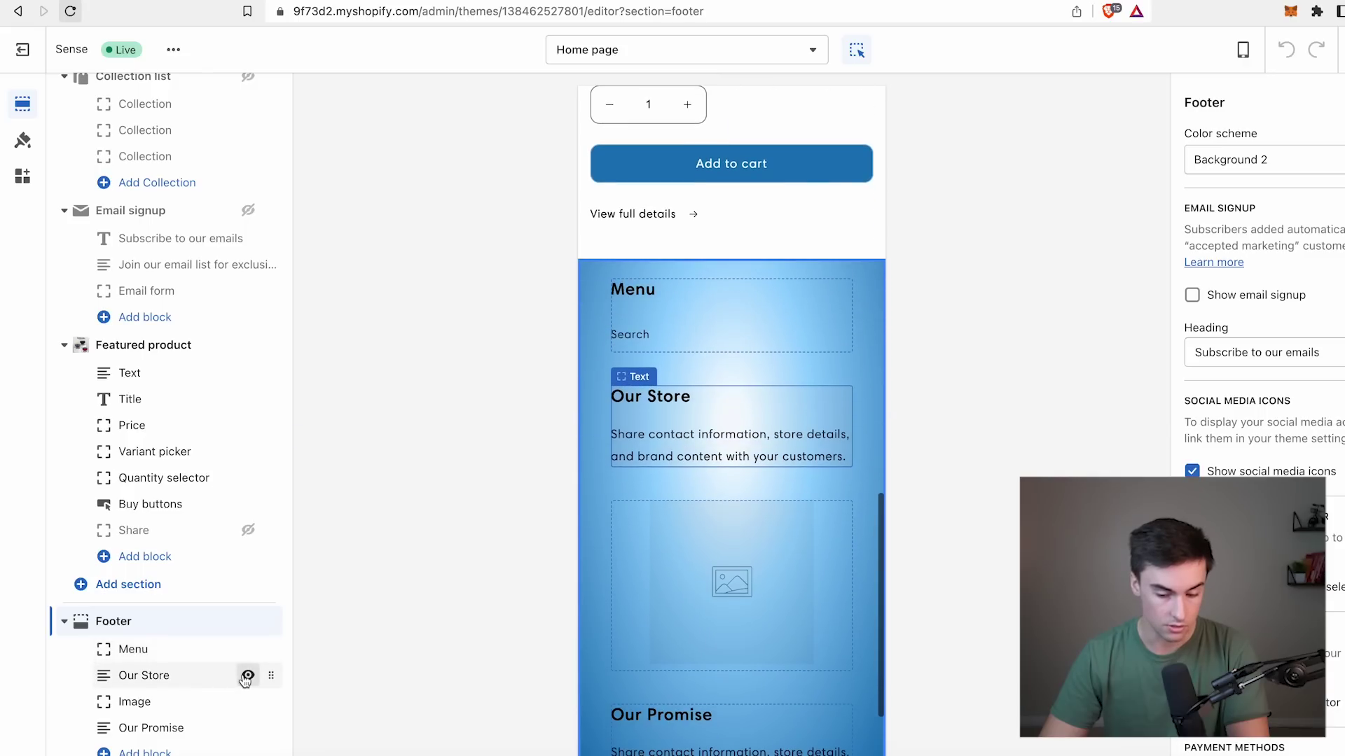
pyautogui.click(247, 676)
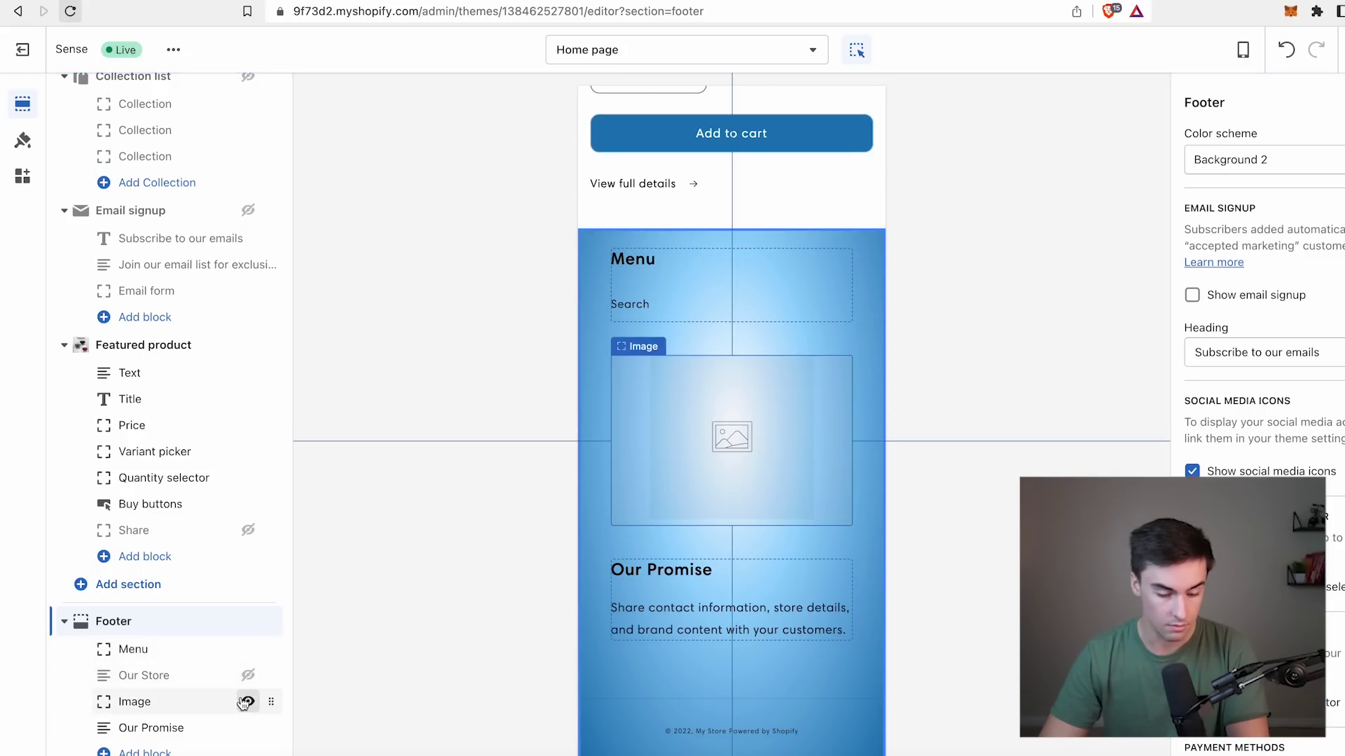
pyautogui.click(247, 702)
# Replace the Our Promise subtext in the footer with the store's own promise.
pyautogui.click(203, 728)
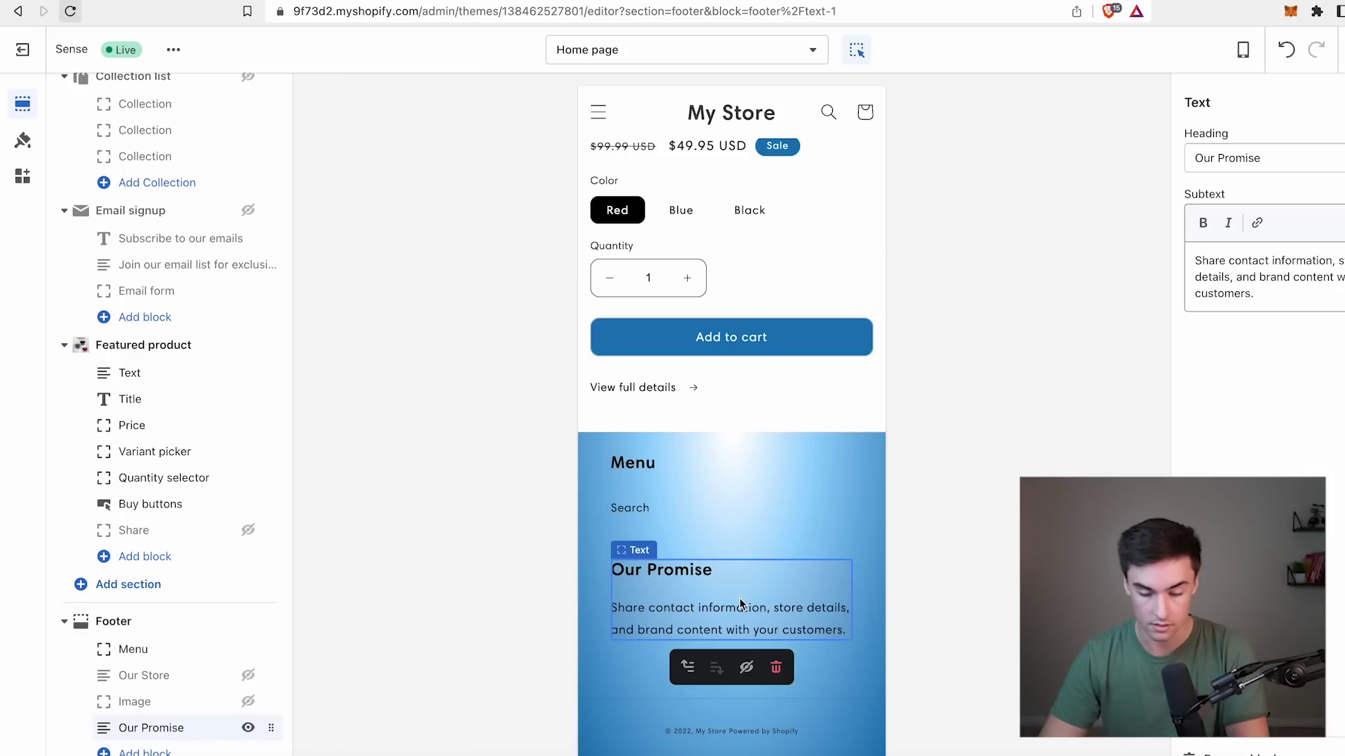
pyautogui.tripleClick(1226, 261)
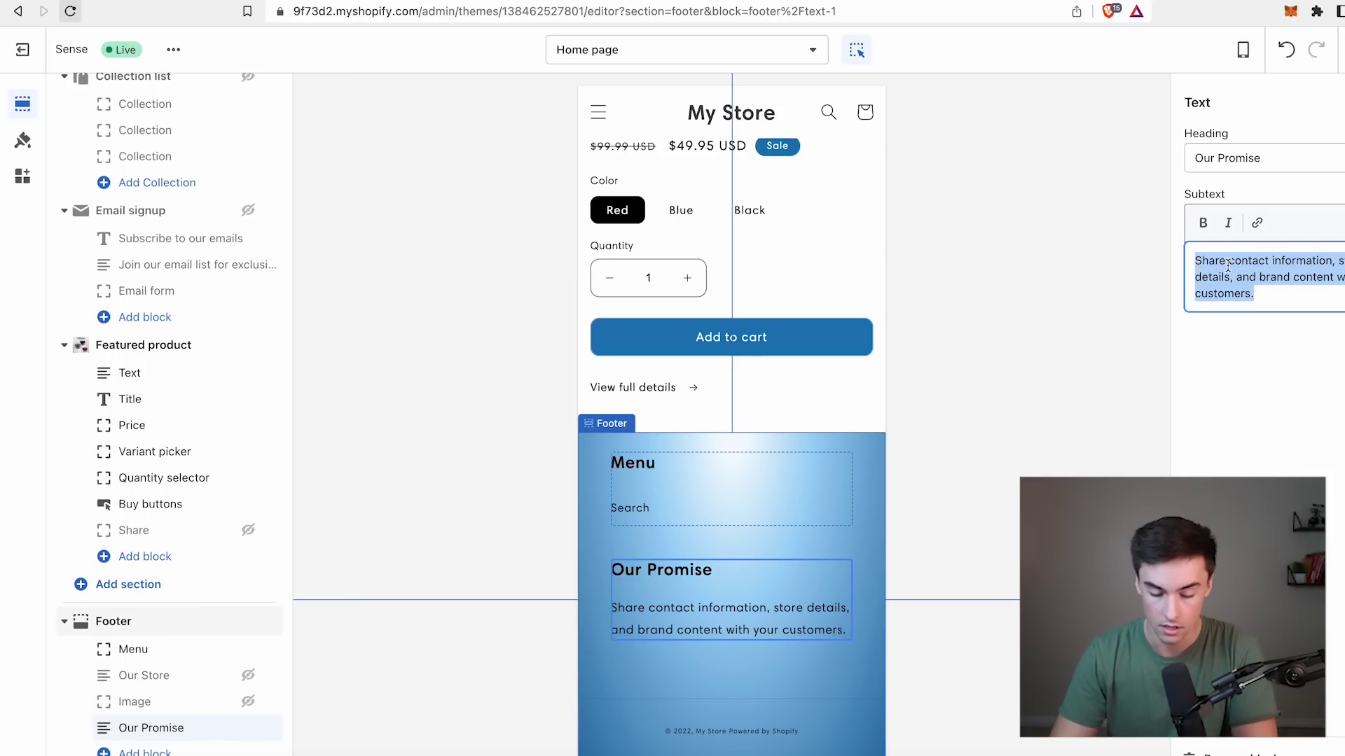
pyautogui.write('Wr')
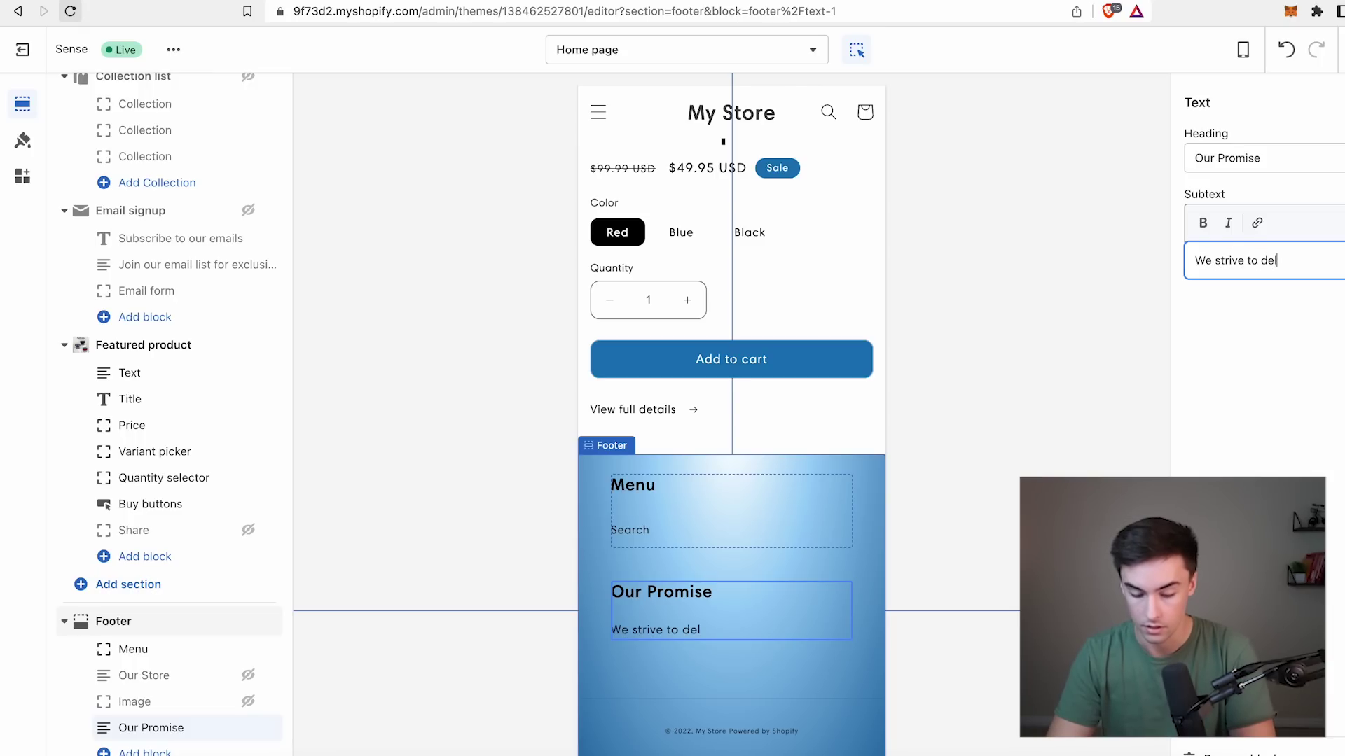
pyautogui.write('strive to del')
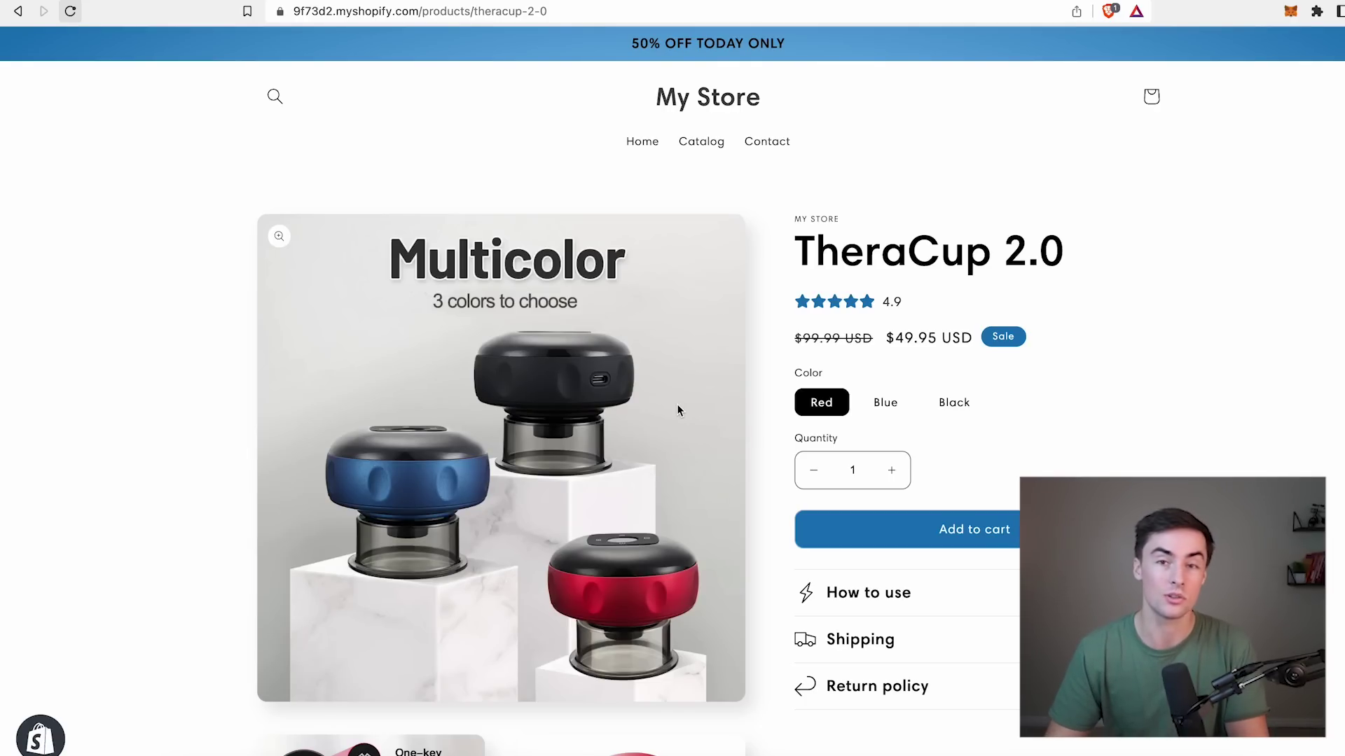
pyautogui.scroll(-20, 676, 405)
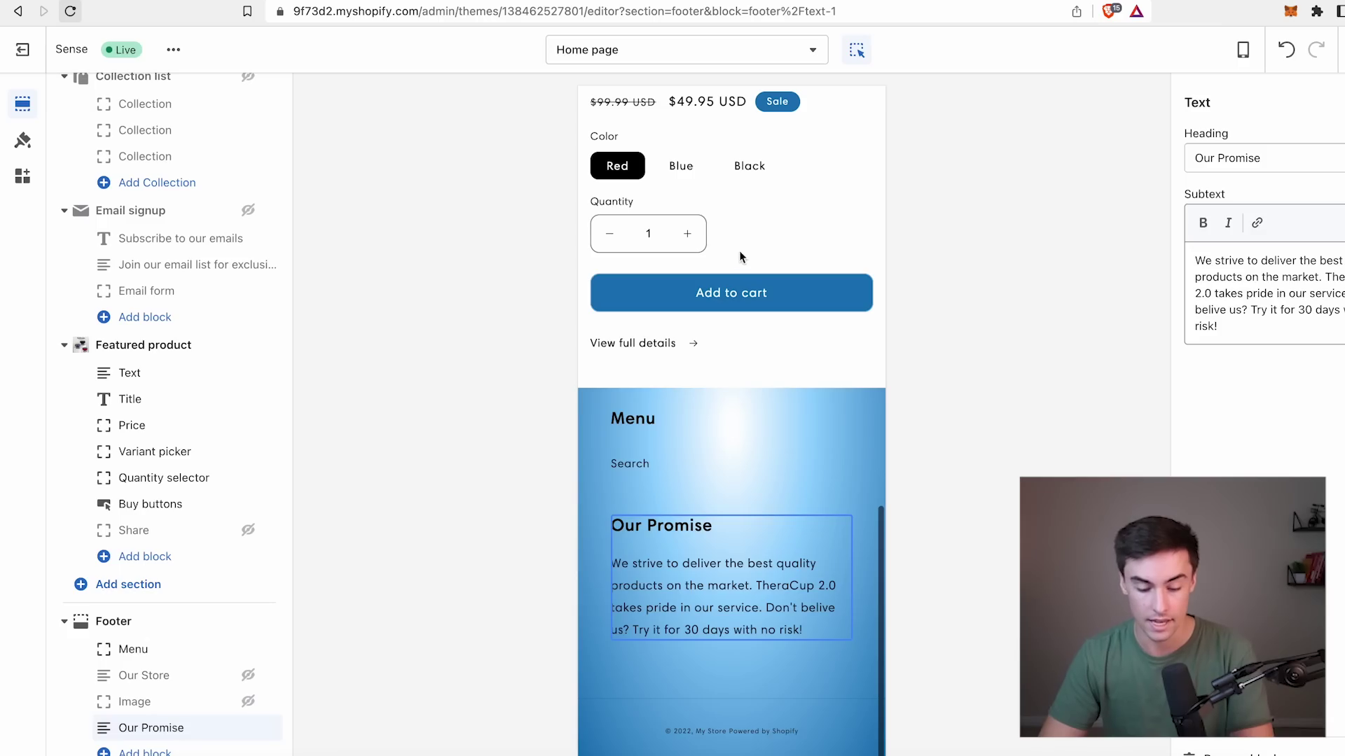
# Exit the theme editor and add trytheracup.com to the GoDaddy cart.
pyautogui.click(22, 49)
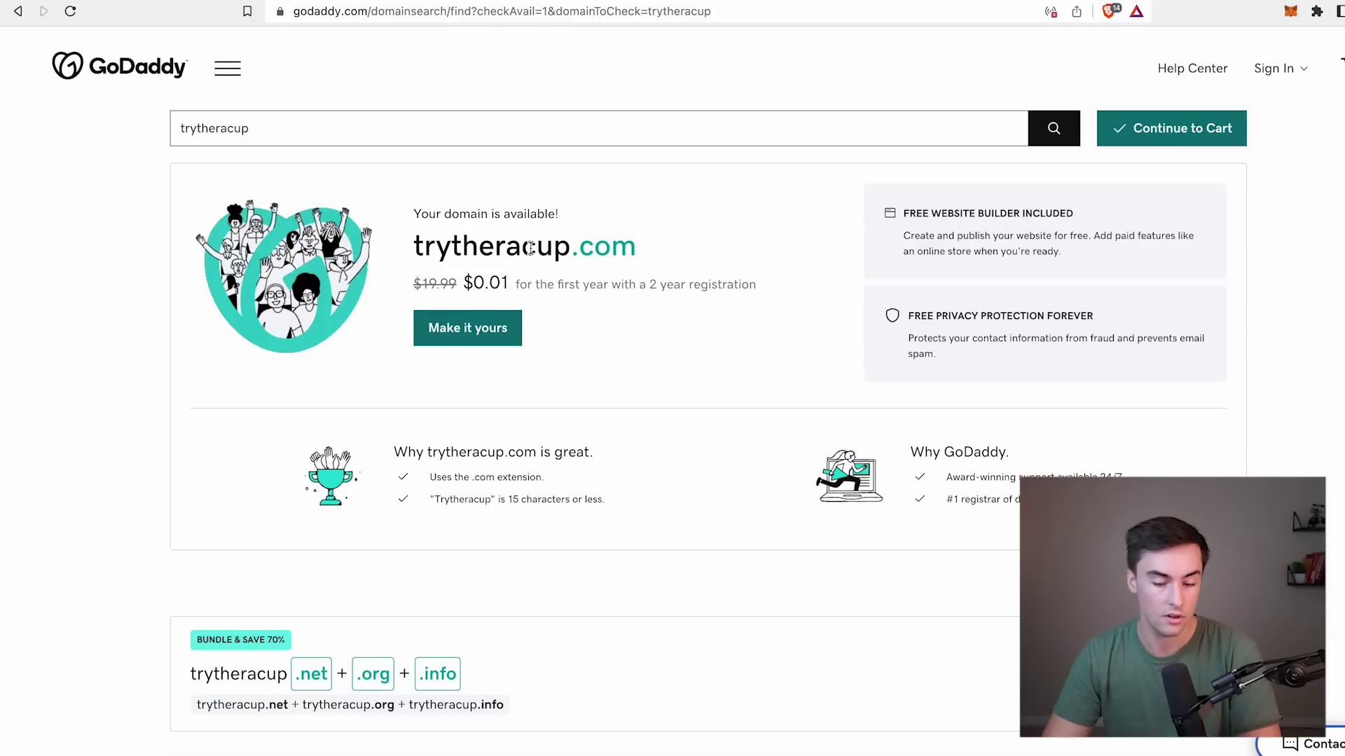
pyautogui.tripleClick(531, 248)
pyautogui.click(489, 326)
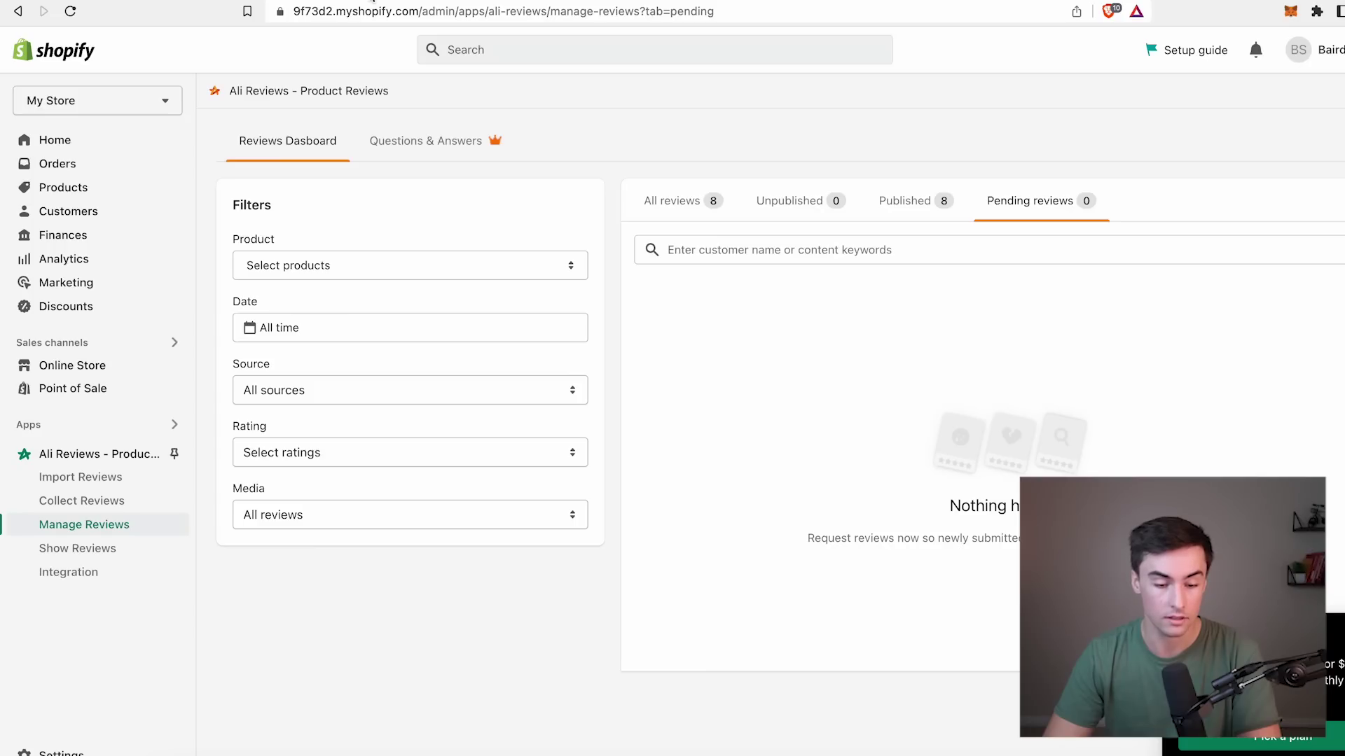
# Start connecting the existing domain trytheracup.com in Shopify's domain settings.
pyautogui.click(373, 0)
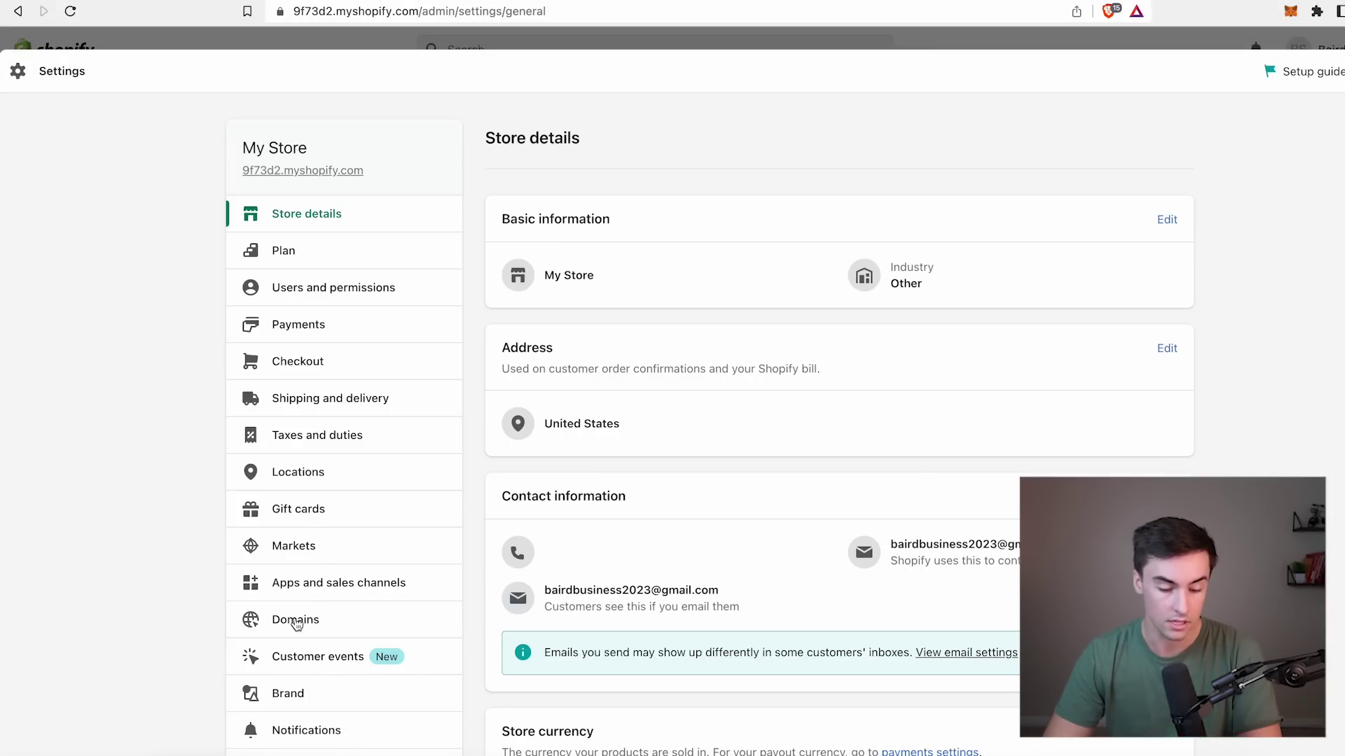
pyautogui.click(297, 623)
pyautogui.scroll(-1, 742, 336)
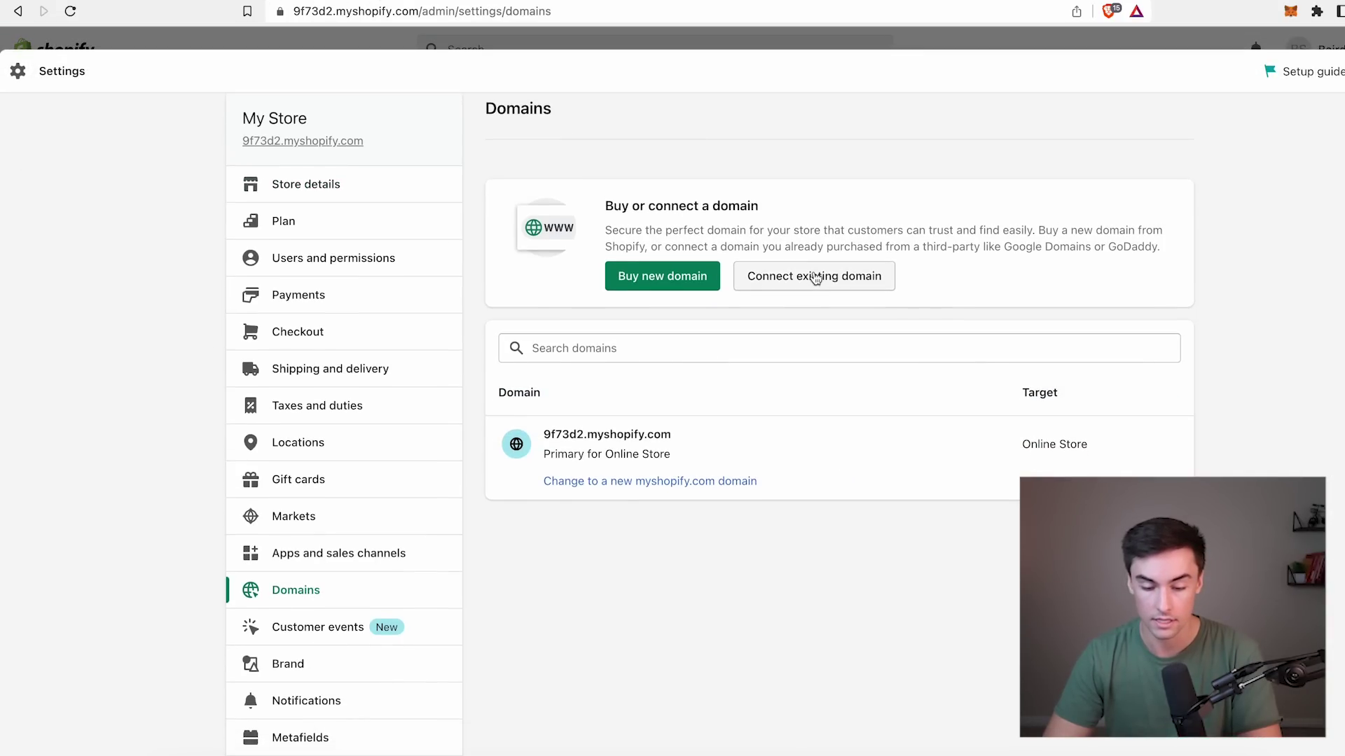
pyautogui.click(814, 275)
pyautogui.write('trytheracup.com')
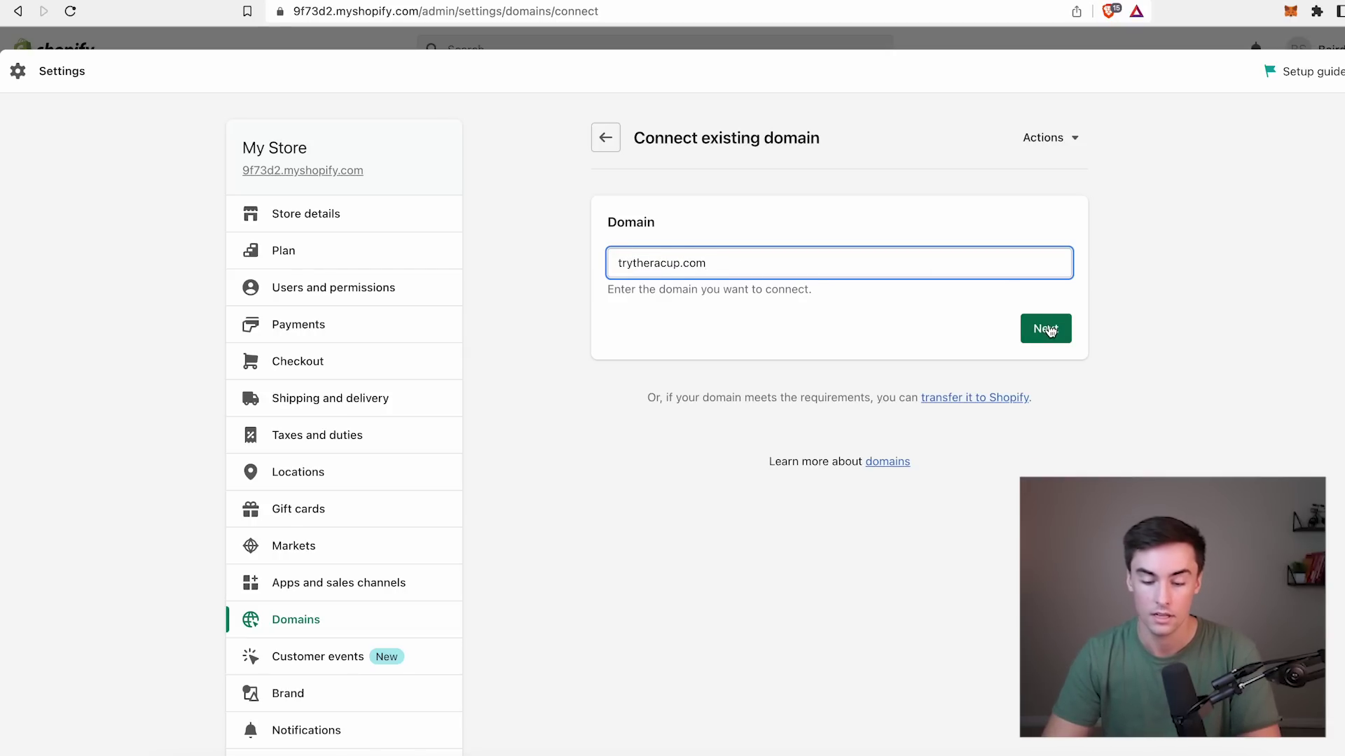
pyautogui.click(1044, 328)
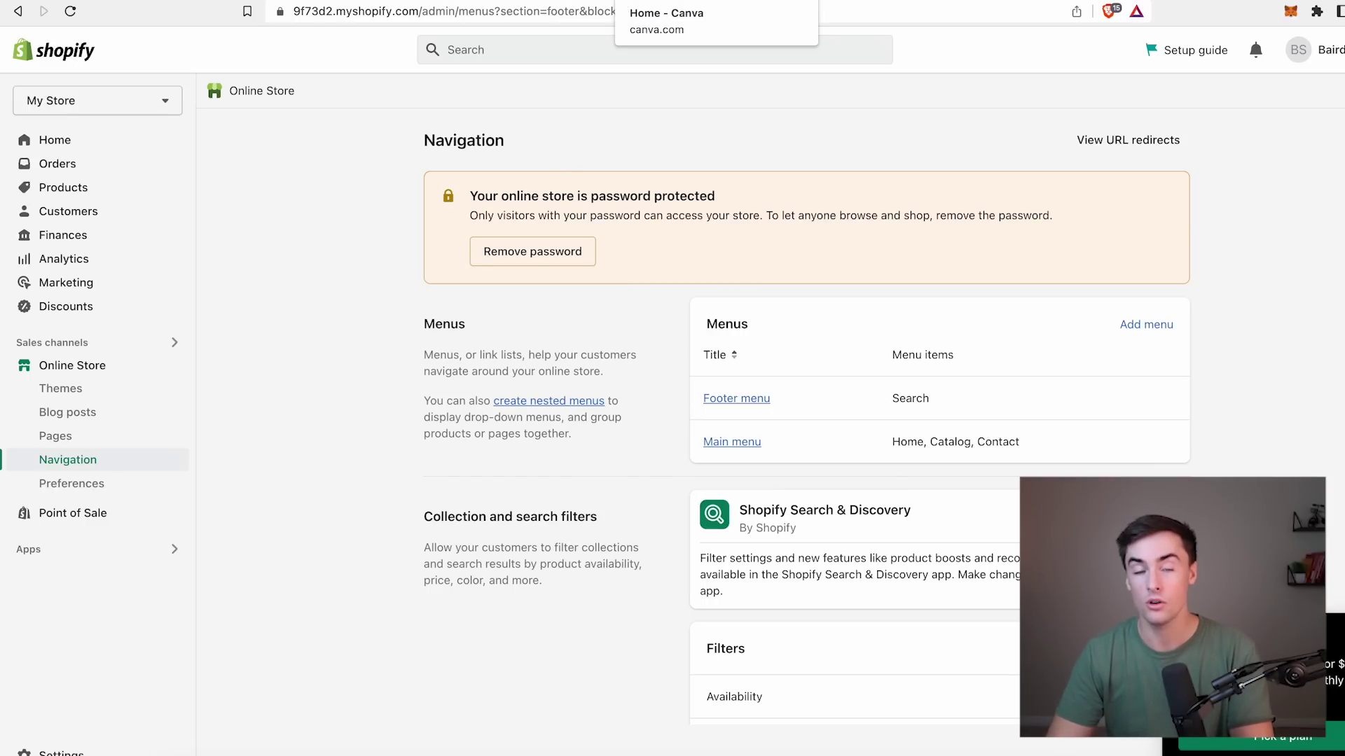
# Create a new 500 × 500 px Logo design in Canva.
pyautogui.click(700, 1)
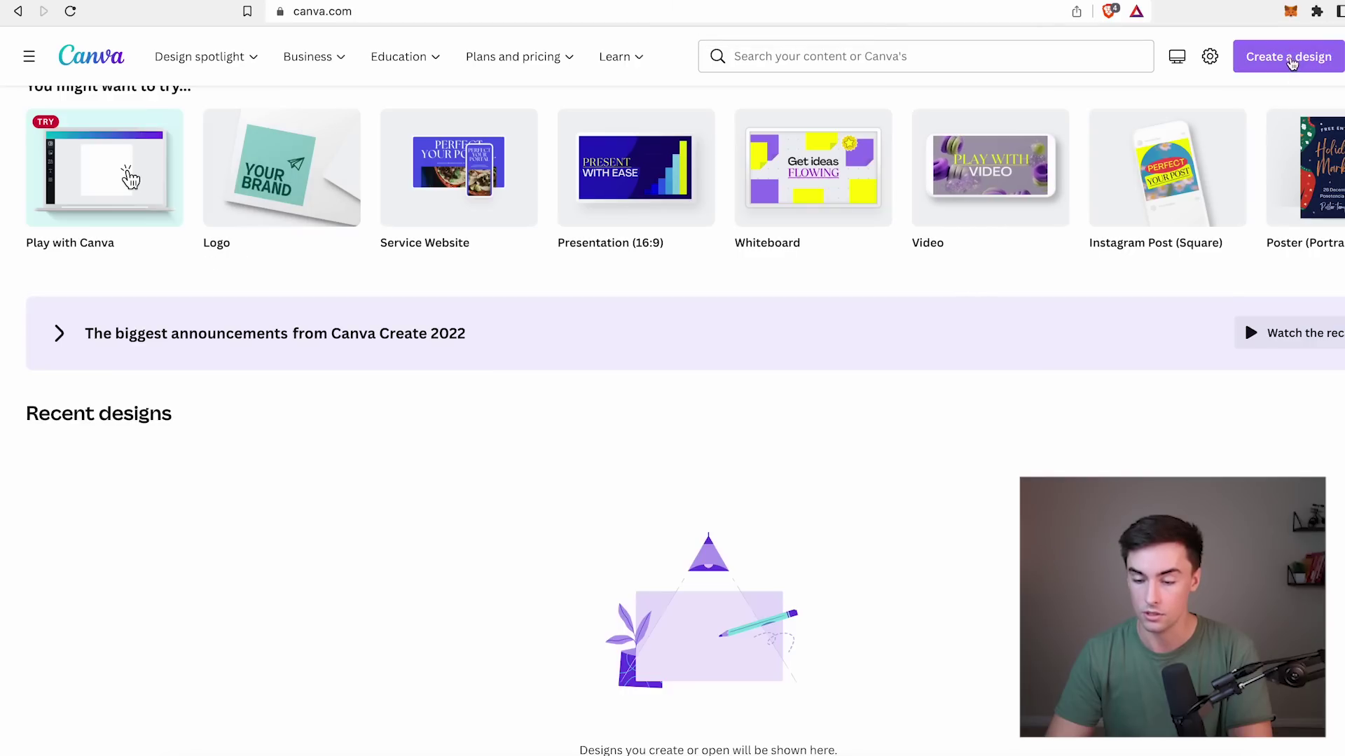
pyautogui.click(1287, 56)
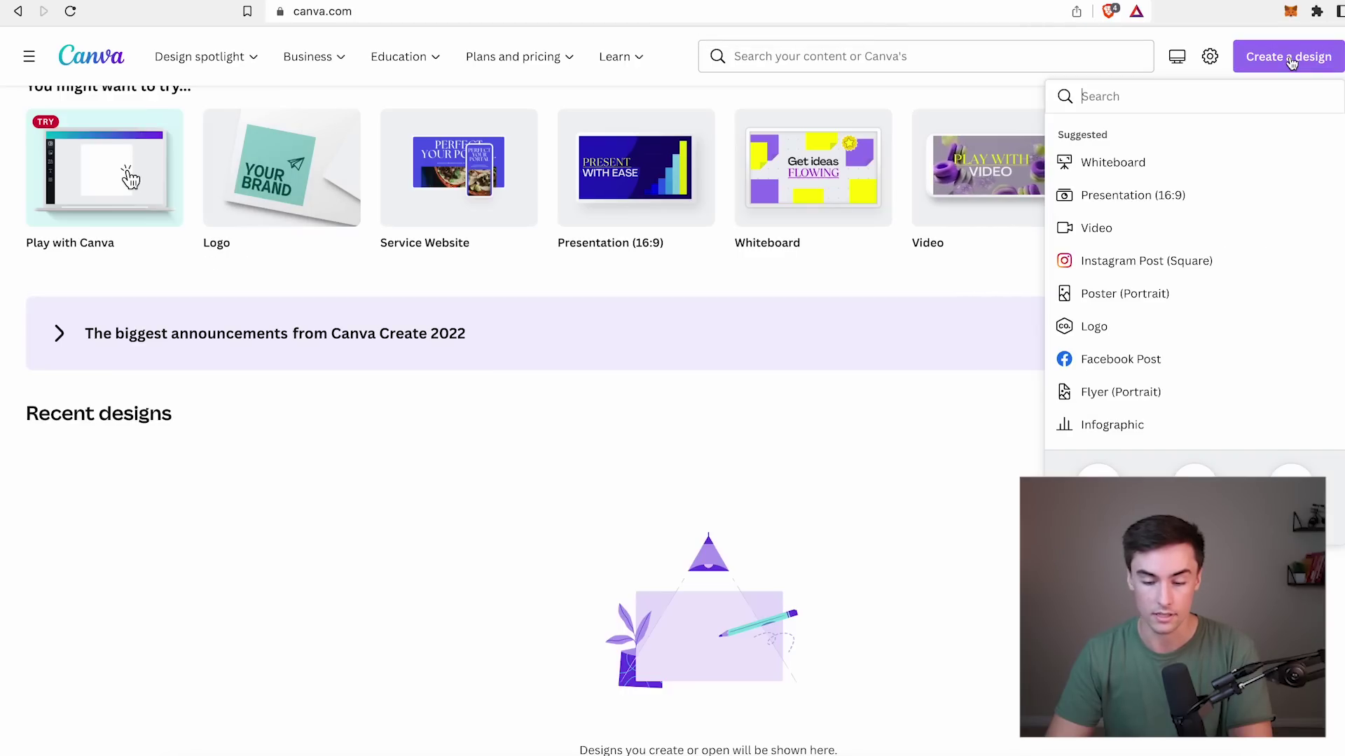
pyautogui.click(1101, 327)
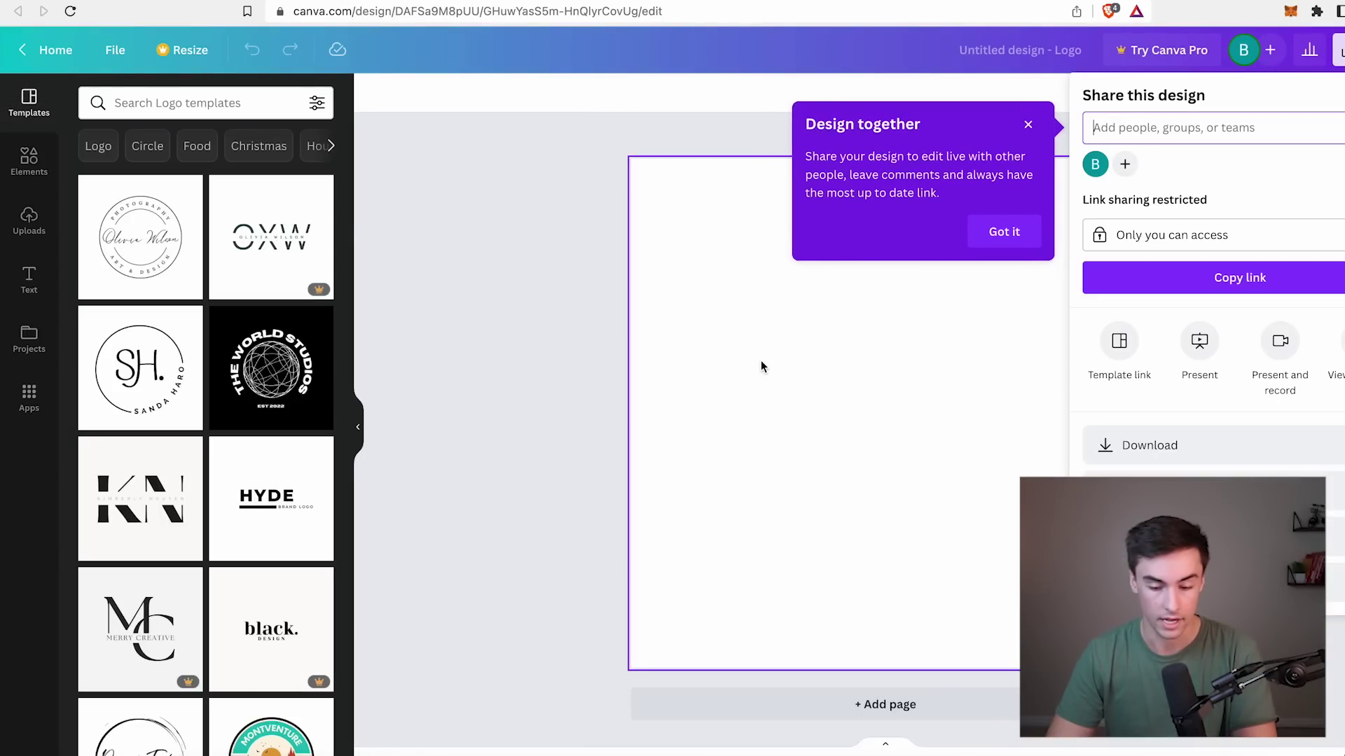
# Add a text box reading 'TheraCup' to the blank logo page.
pyautogui.click(766, 377)
pyautogui.press('t')
pyautogui.write('TheraCup')
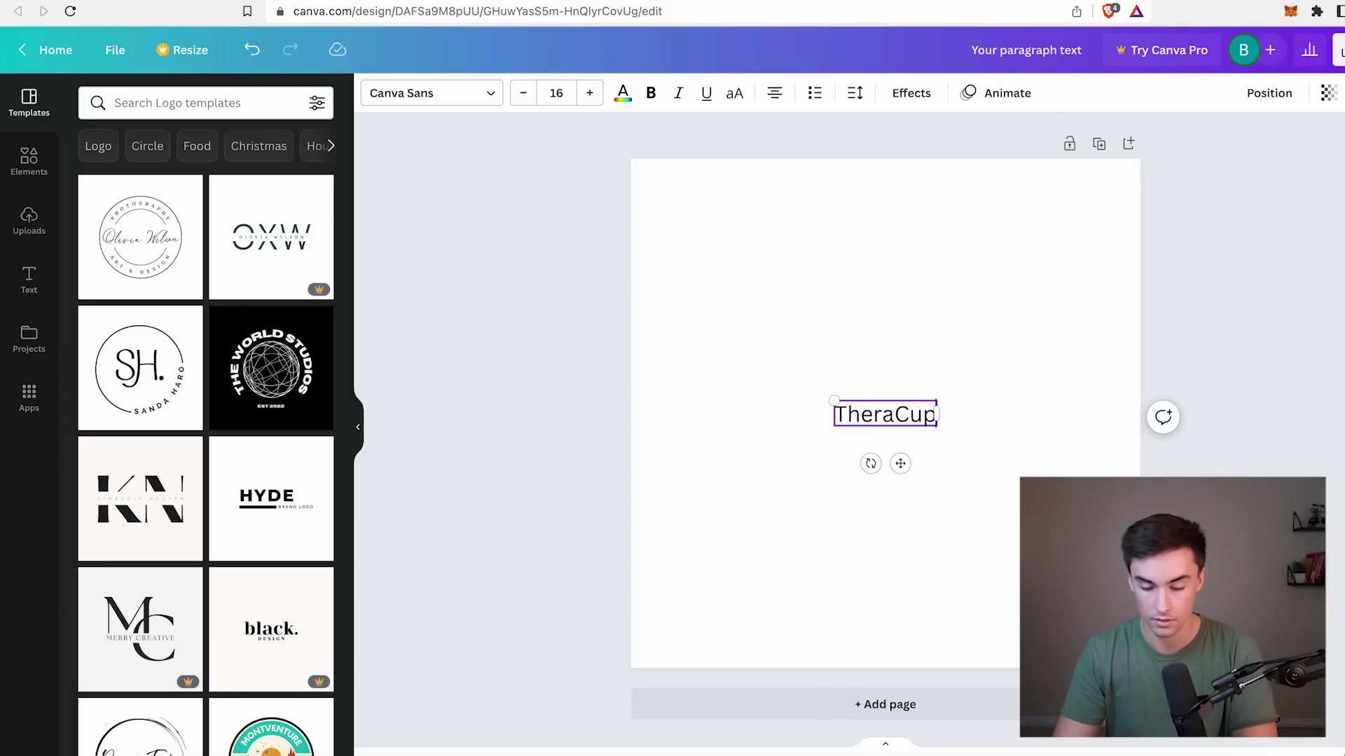
# Set the TheraCup text's font to League Spartan.
pyautogui.hotkey('ctrl', 'a')
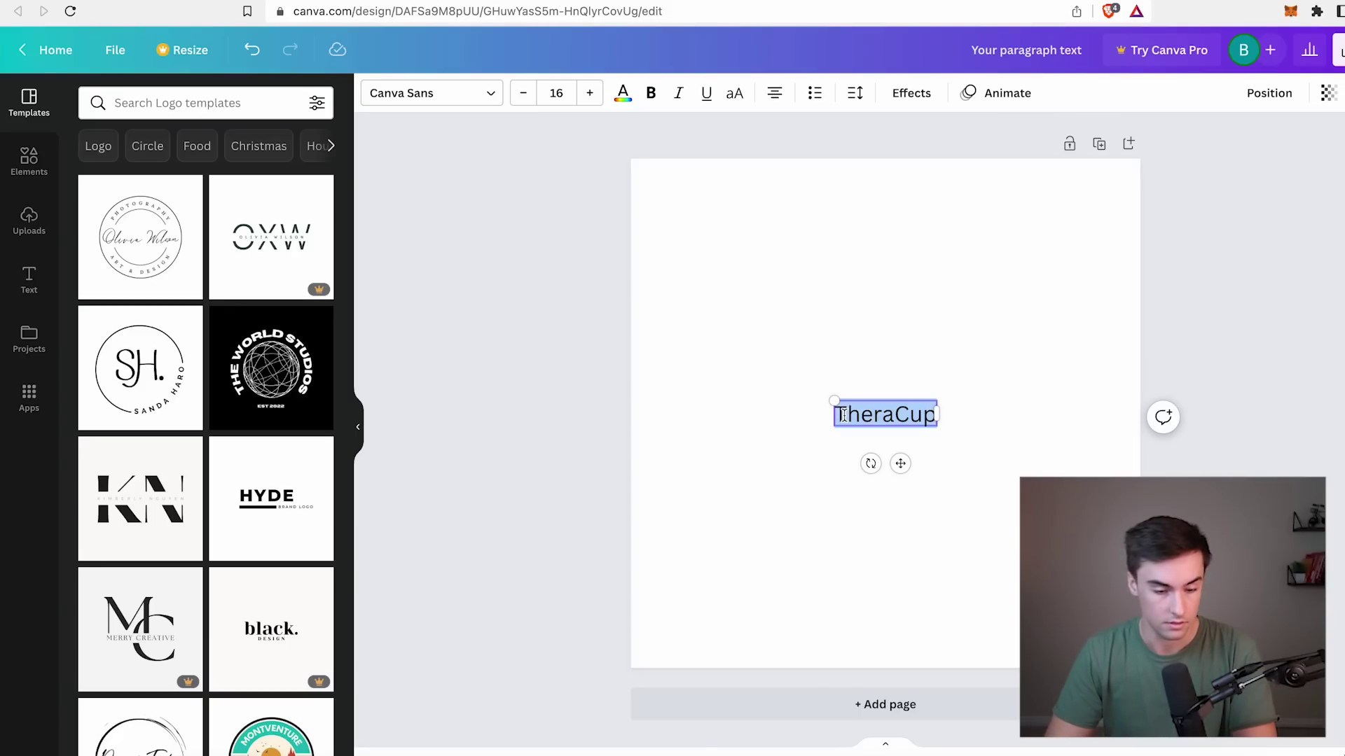
pyautogui.scroll(-1, 171, 558)
pyautogui.scroll(-5, 170, 558)
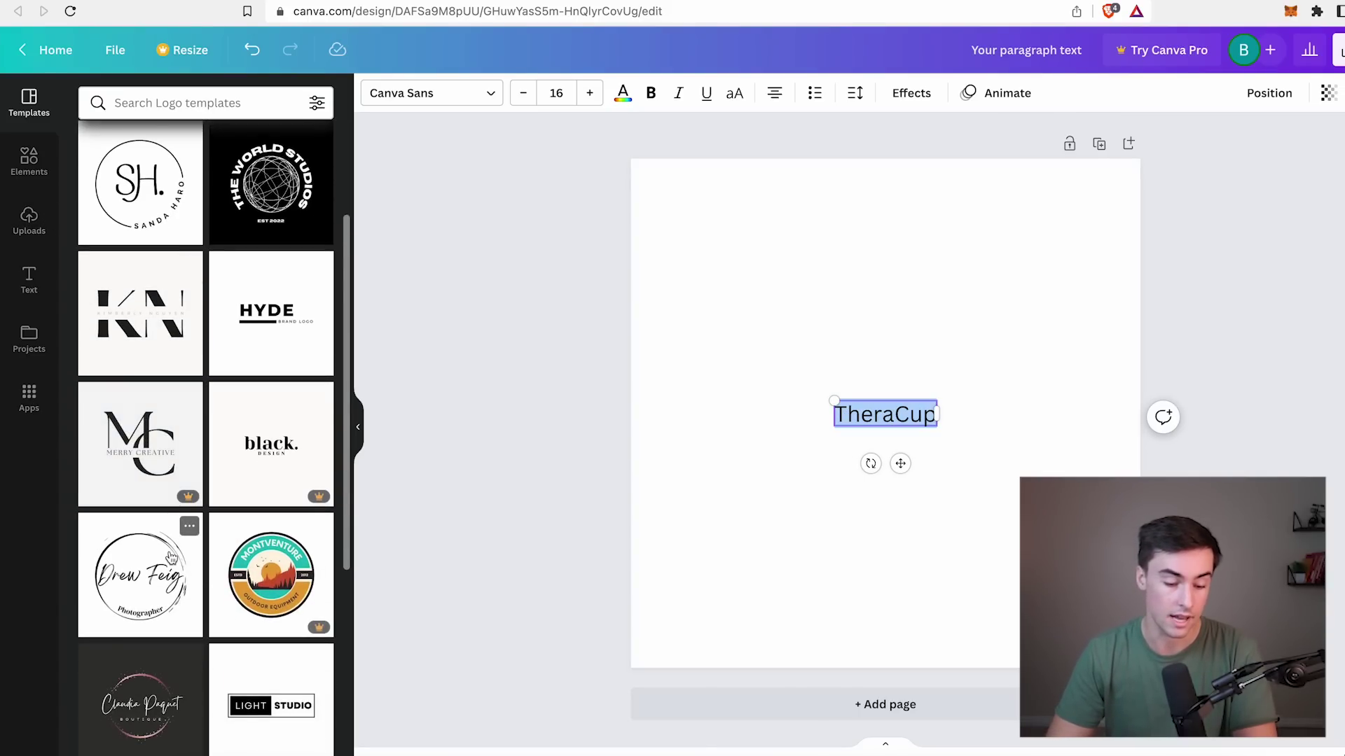
pyautogui.scroll(6, 171, 557)
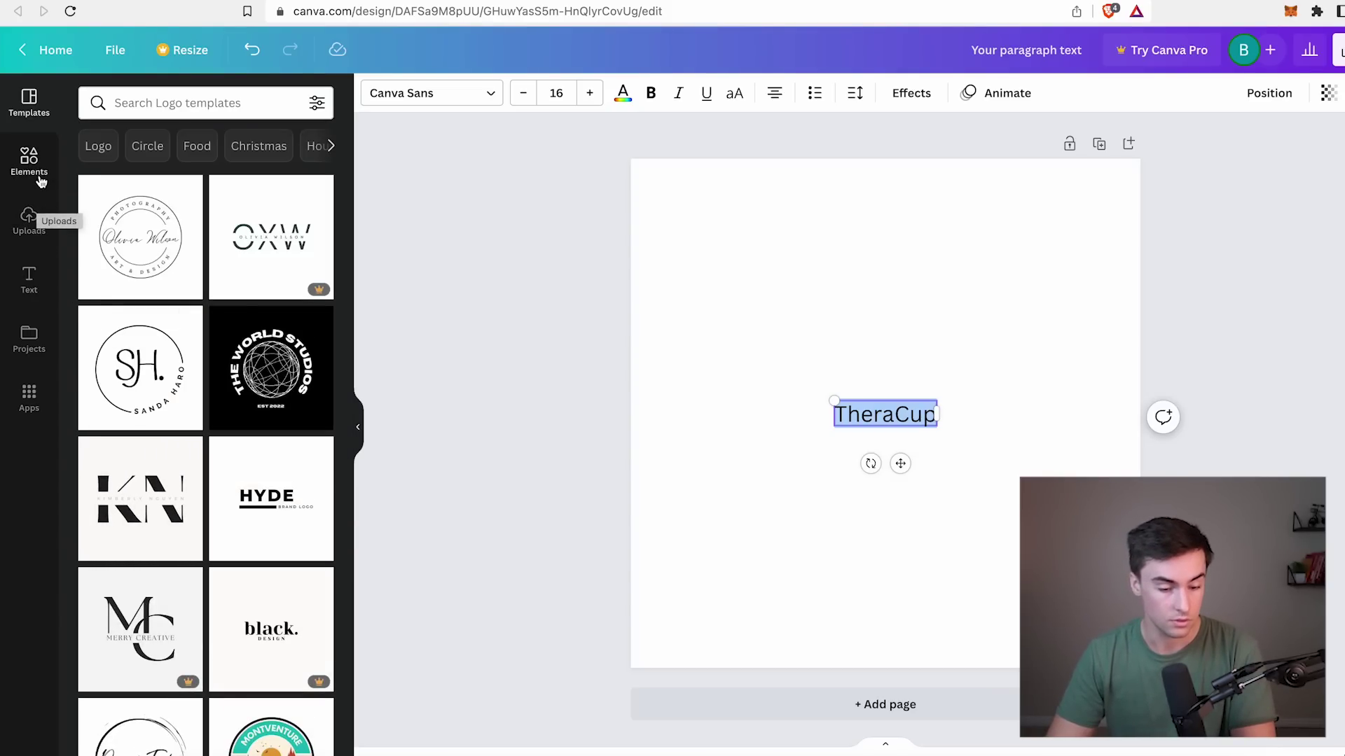
pyautogui.click(451, 96)
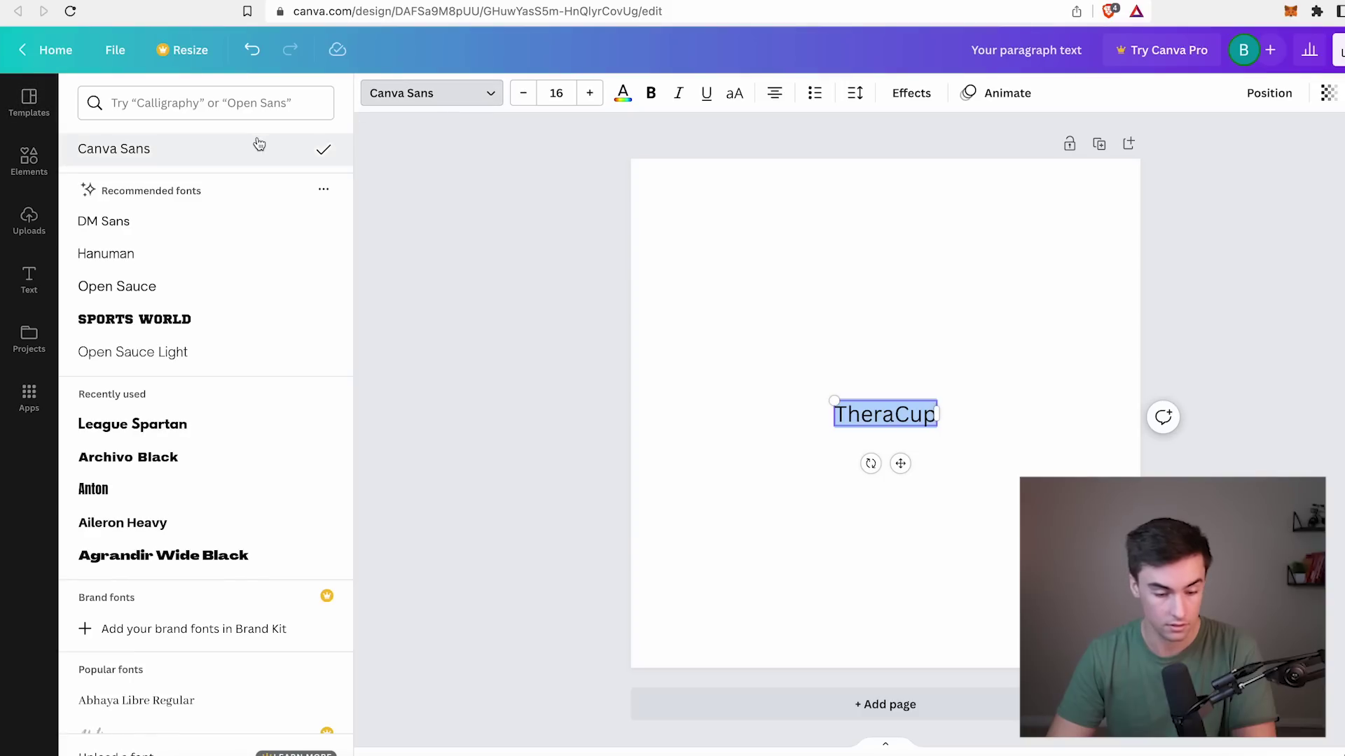
pyautogui.scroll(-2, 194, 334)
pyautogui.click(184, 363)
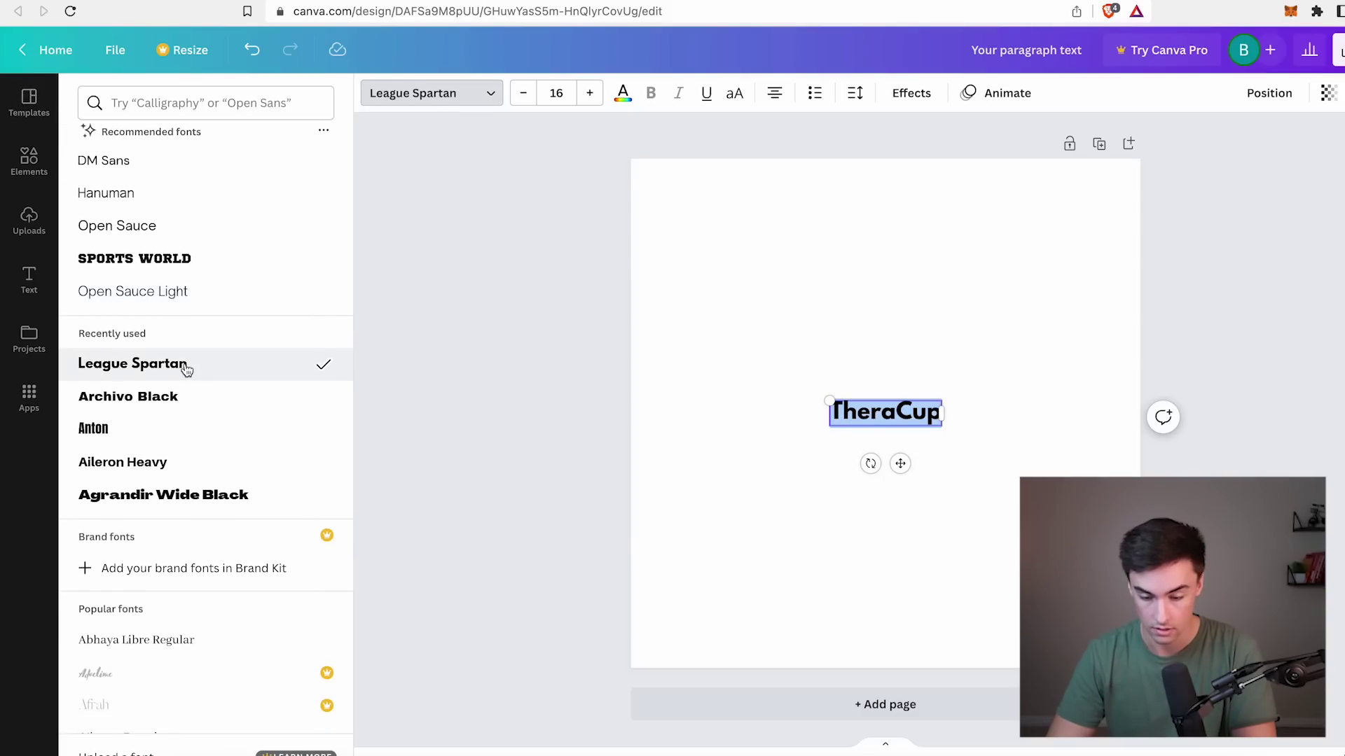
# Append '2.0' so the title reads 'TheraCup 2.0'.
pyautogui.click(914, 416)
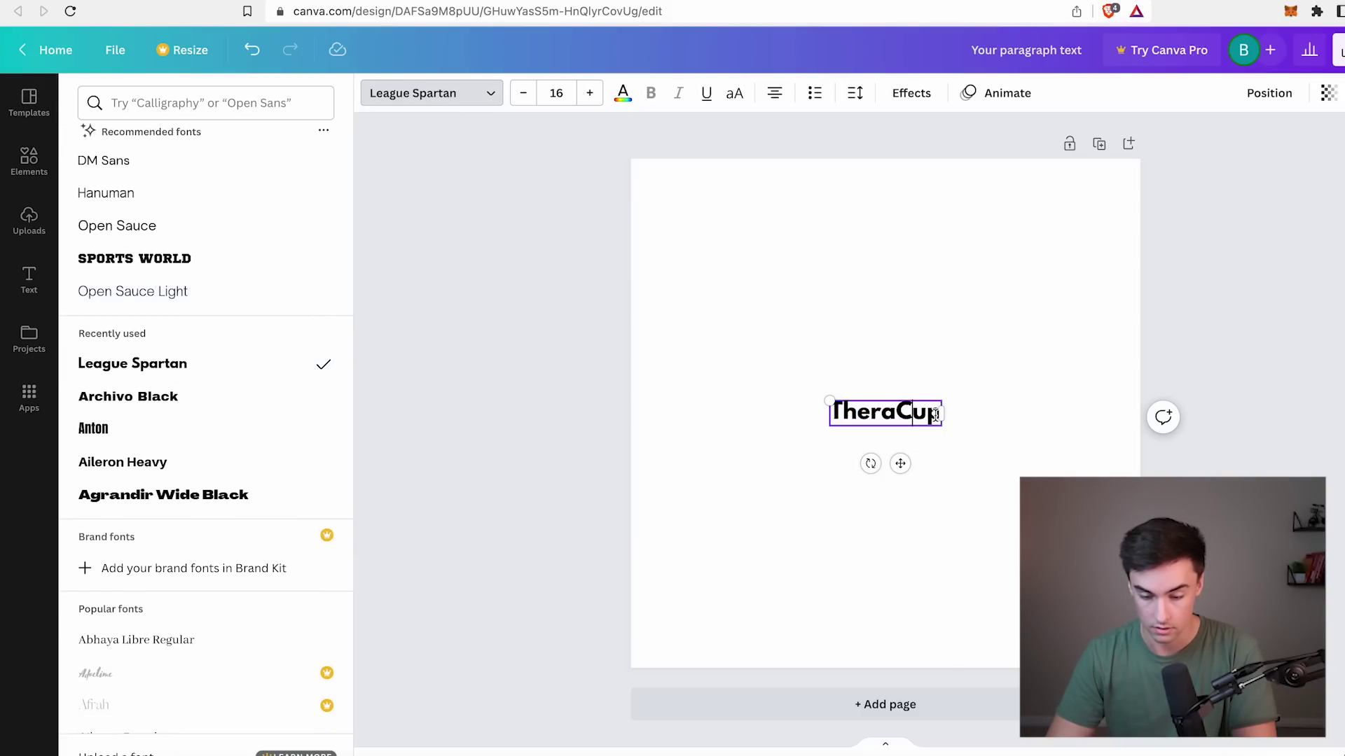
pyautogui.write('2.0')
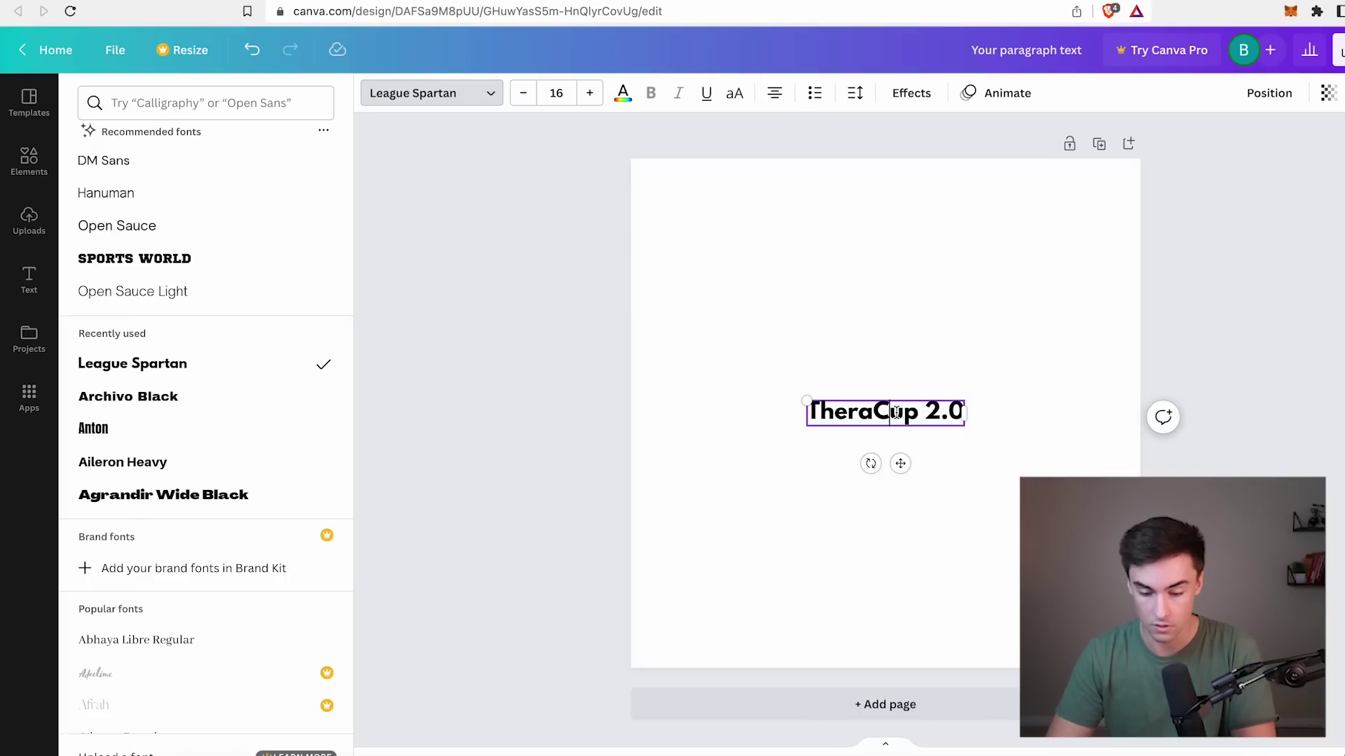
pyautogui.press('Escape')
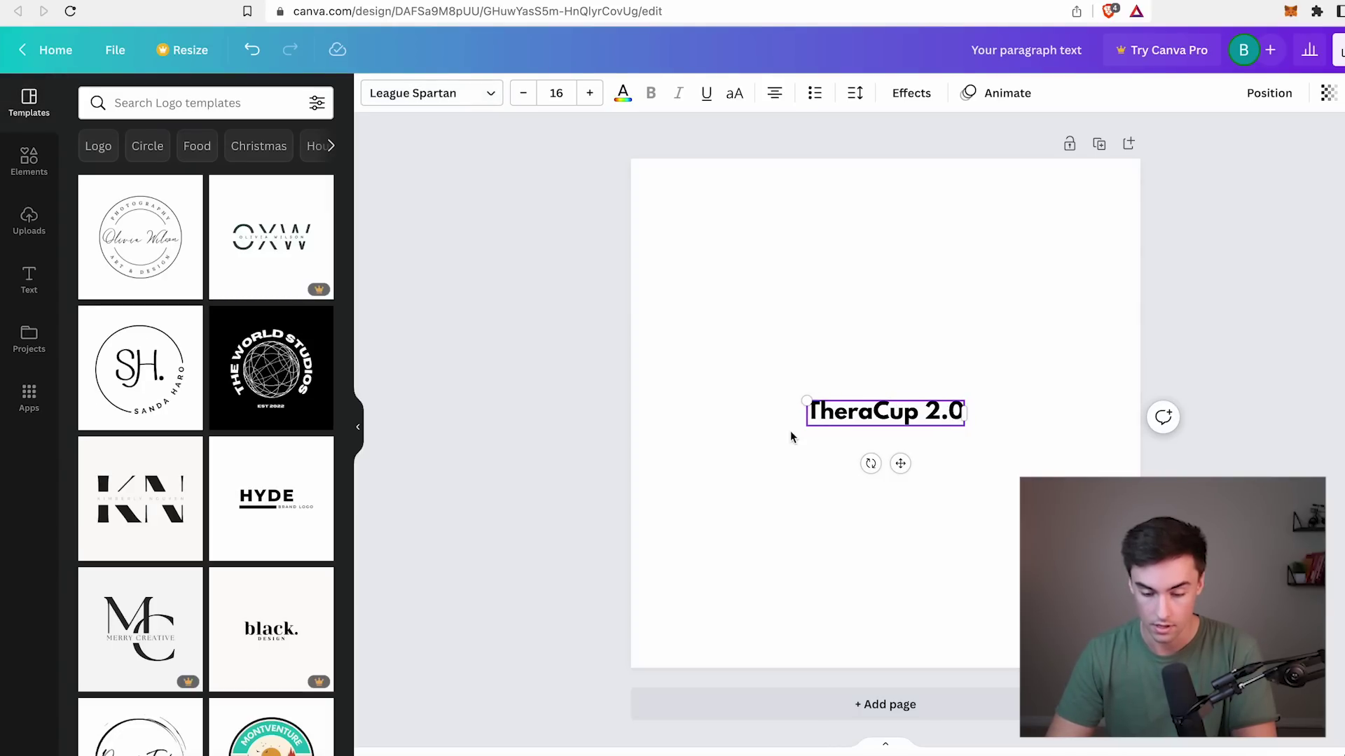
pyautogui.click(765, 425)
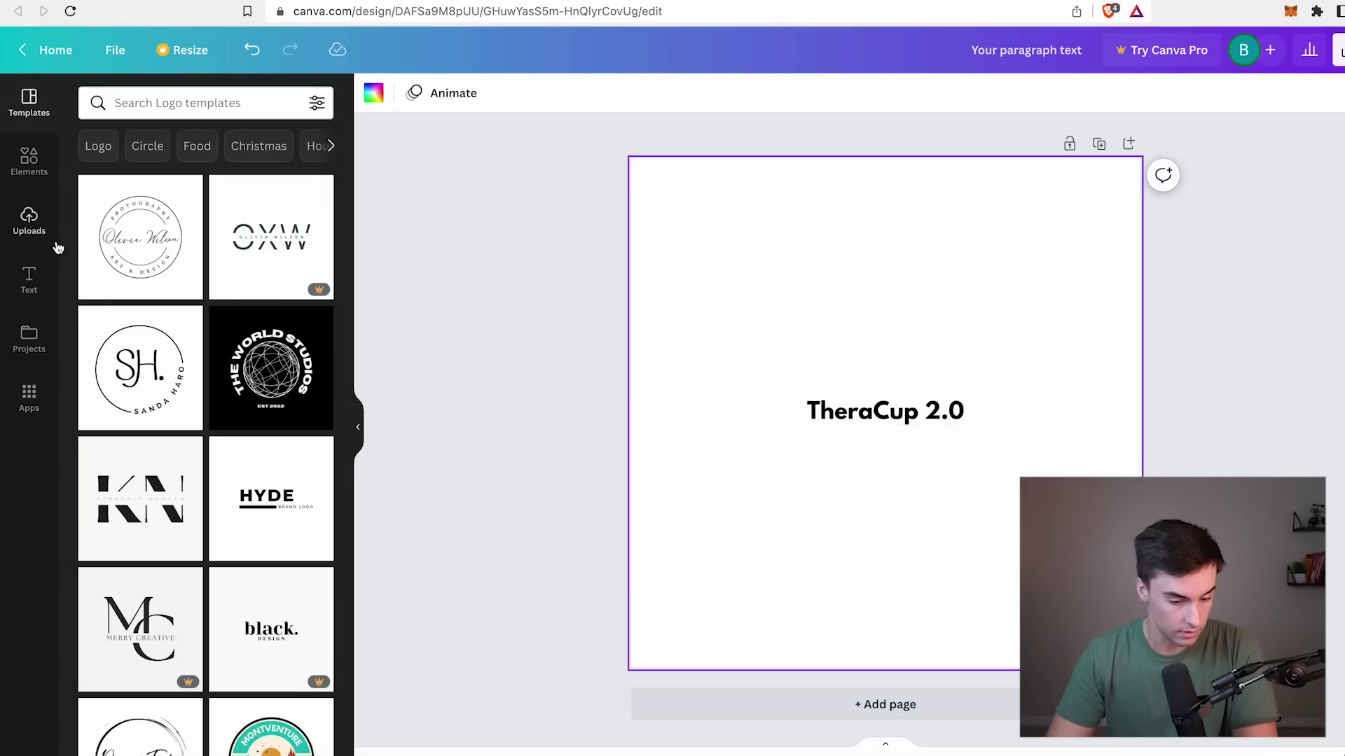
# Add the lotus graphic and place it left of the TheraCup 2.0 text.
pyautogui.click(29, 161)
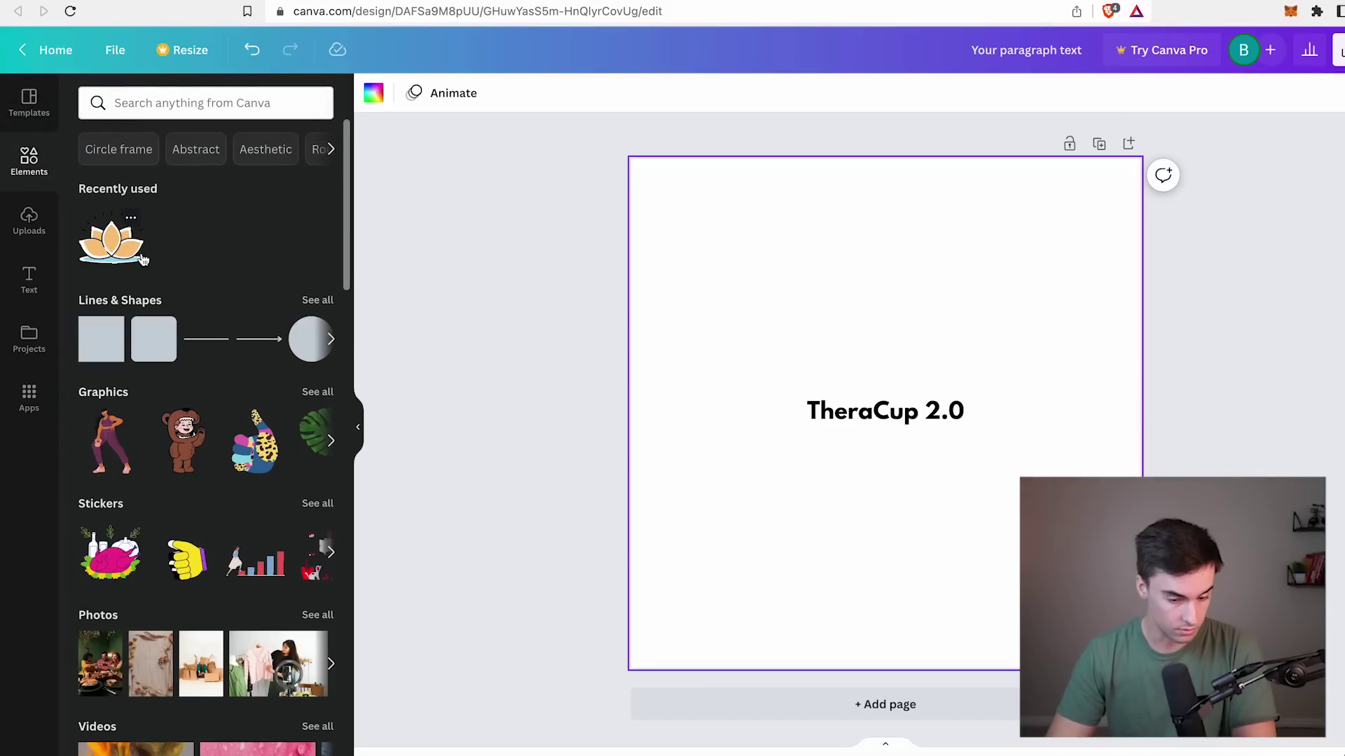
pyautogui.click(117, 249)
pyautogui.moveTo(955, 356); pyautogui.dragTo(776, 423)
pyautogui.click(945, 465)
# Enlarge the TheraCup 2.0 text and position it beside the lotus.
pyautogui.click(830, 416)
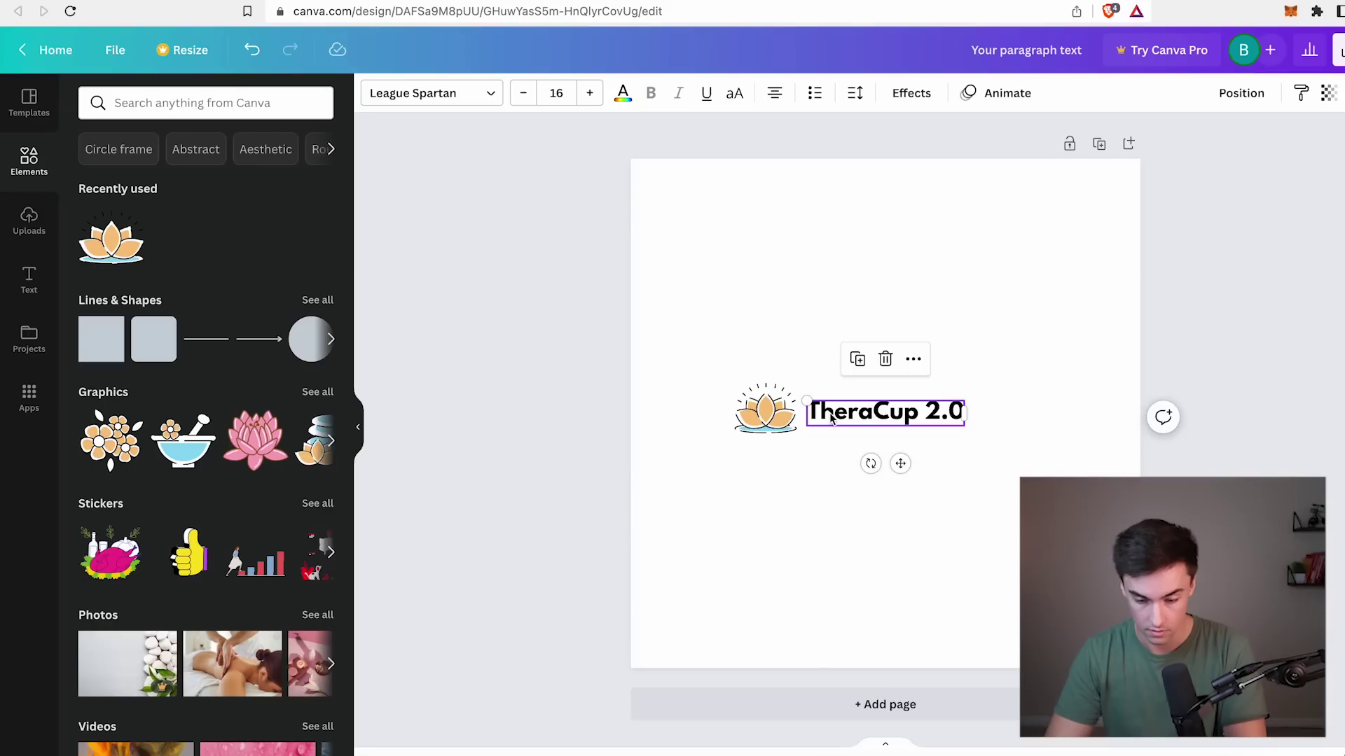
pyautogui.moveTo(804, 399); pyautogui.dragTo(860, 438)
pyautogui.click(869, 519)
pyautogui.click(825, 530)
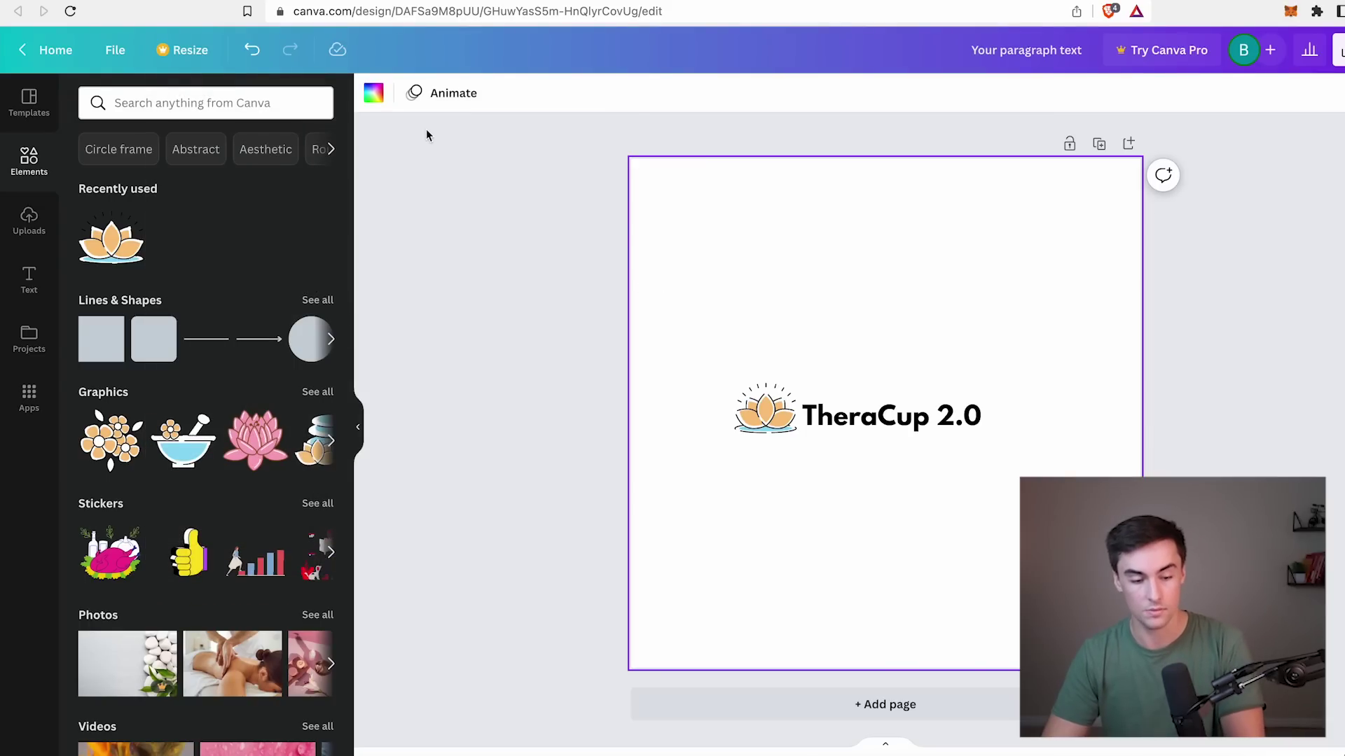
# Take an area screenshot of the finished lotus and TheraCup 2.0 logo.
pyautogui.click(182, 50)
pyautogui.click(721, 264)
pyautogui.press('super+shift+4')
pyautogui.moveTo(698, 372); pyautogui.dragTo(1002, 450)
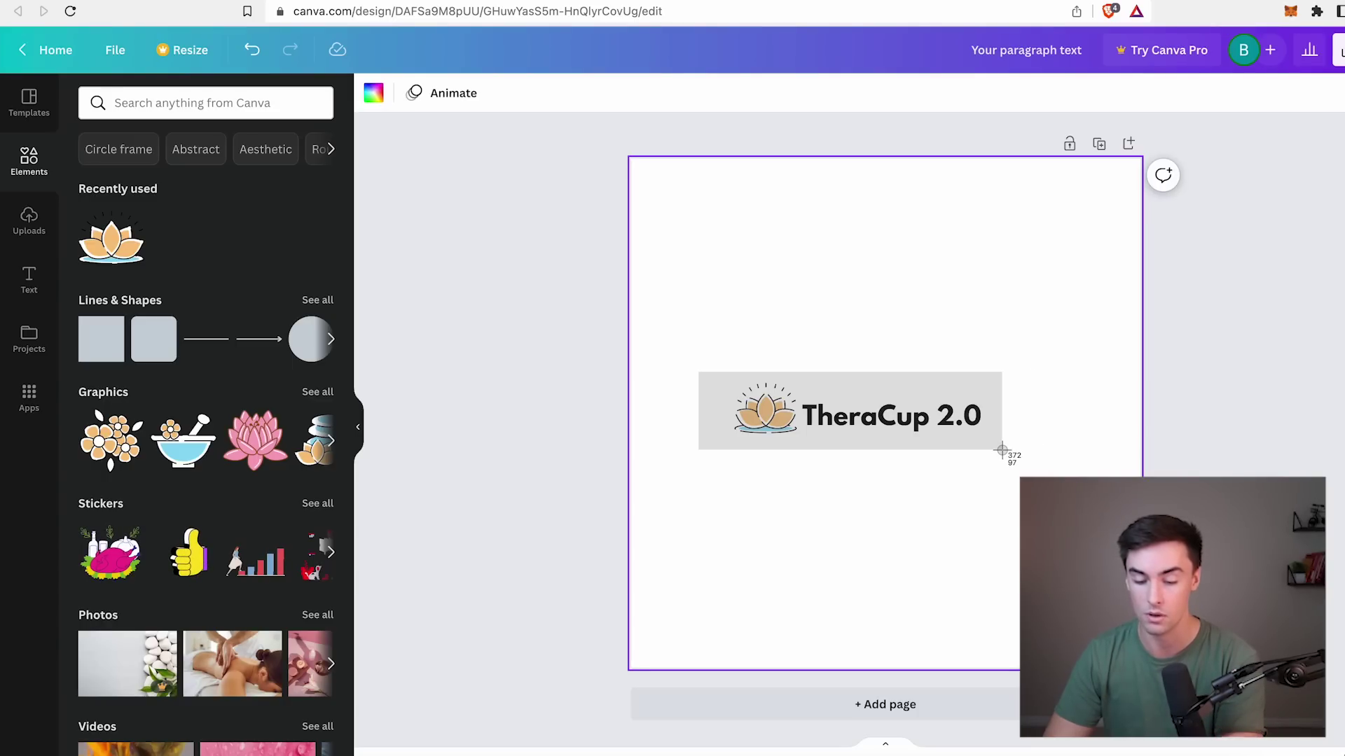
pyautogui.moveTo(1002, 451); pyautogui.dragTo(1003, 448)
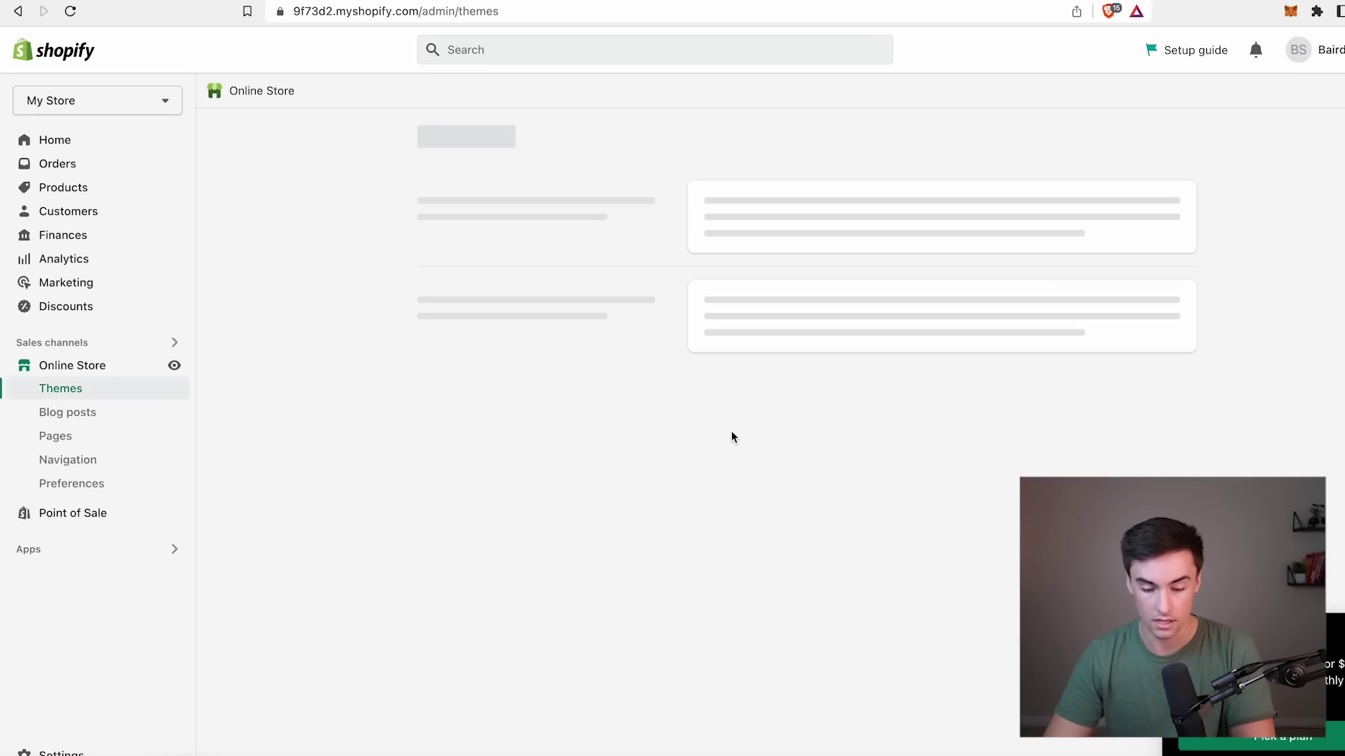
# Upload a logo image to the theme's header and widen the logo.
pyautogui.click(814, 394)
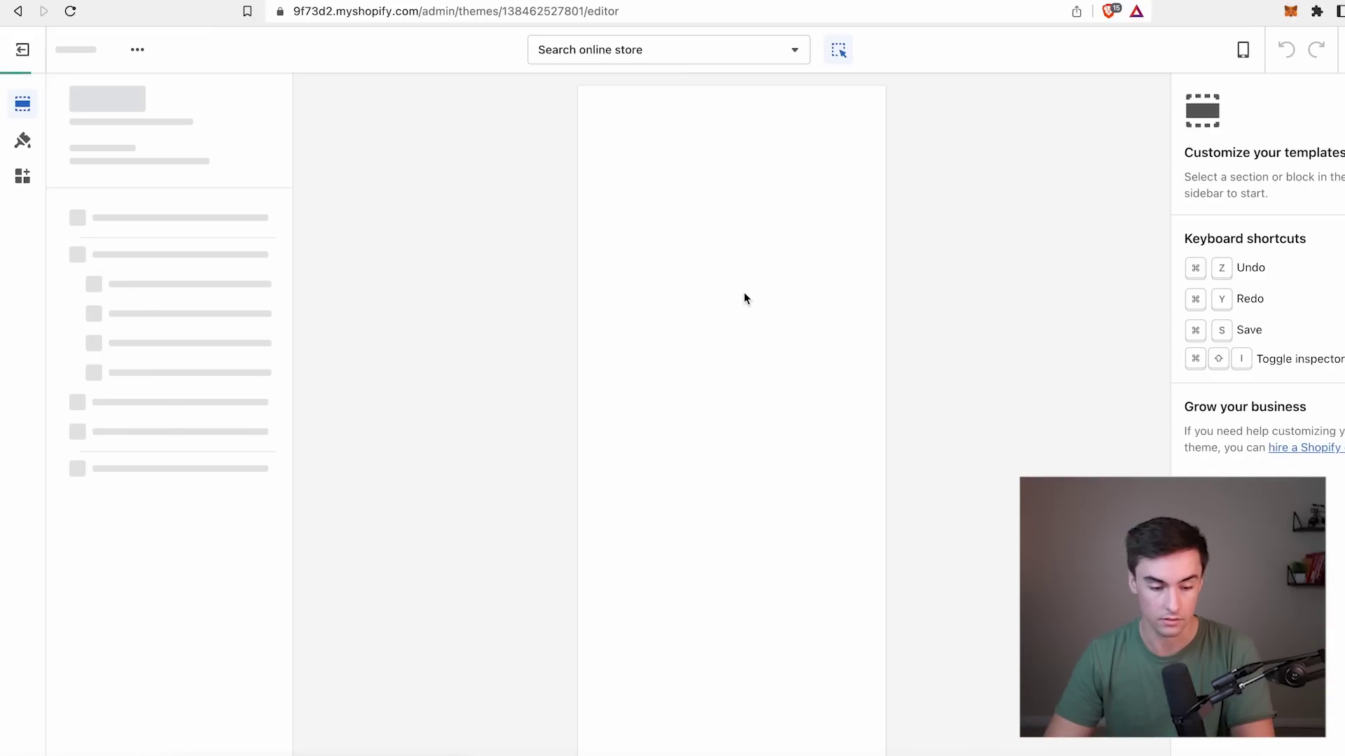
pyautogui.click(115, 173)
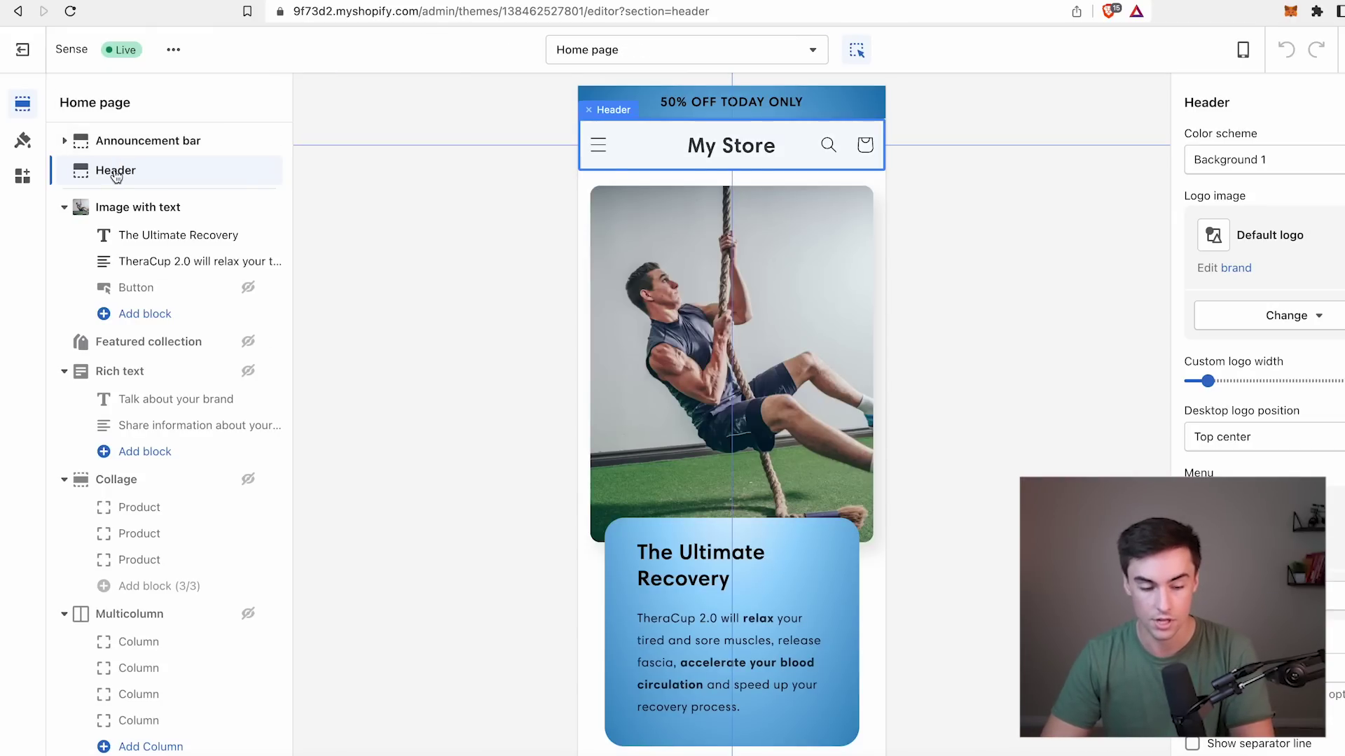
pyautogui.click(1312, 319)
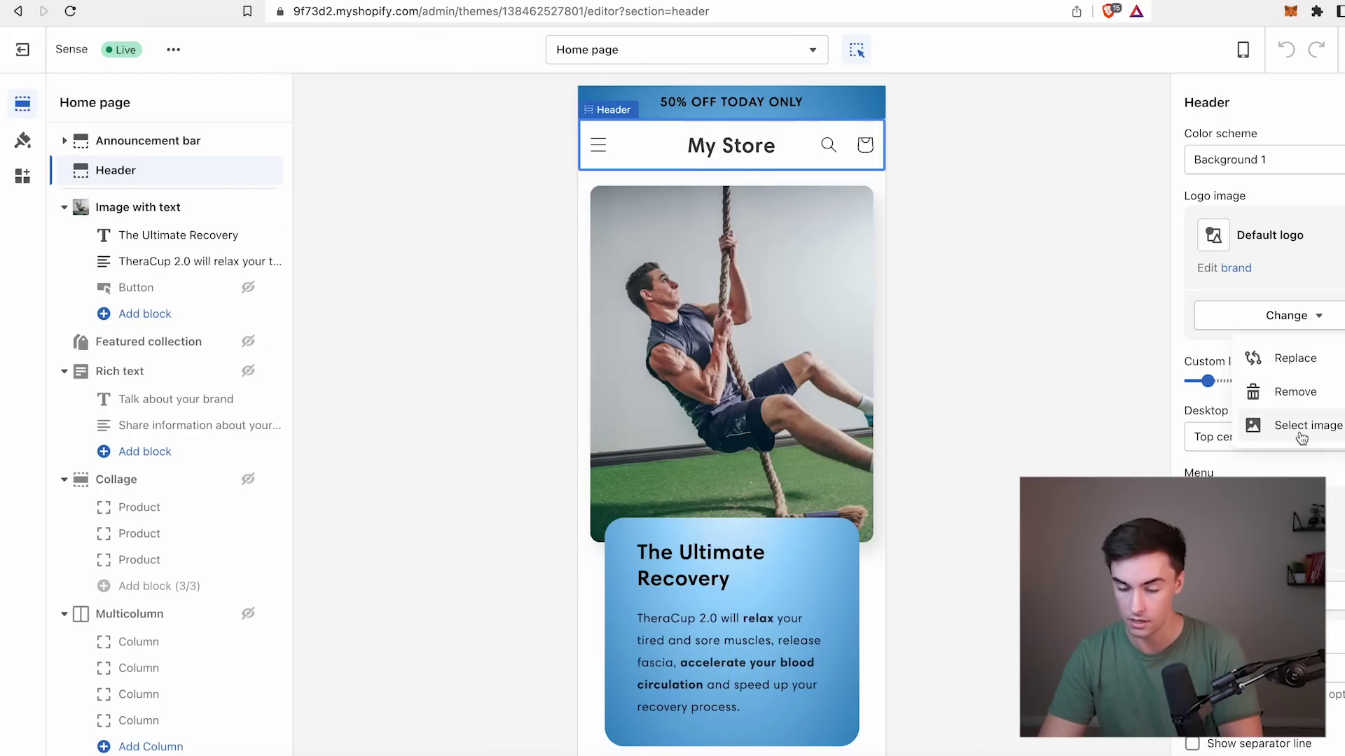
pyautogui.click(1302, 428)
pyautogui.click(1234, 223)
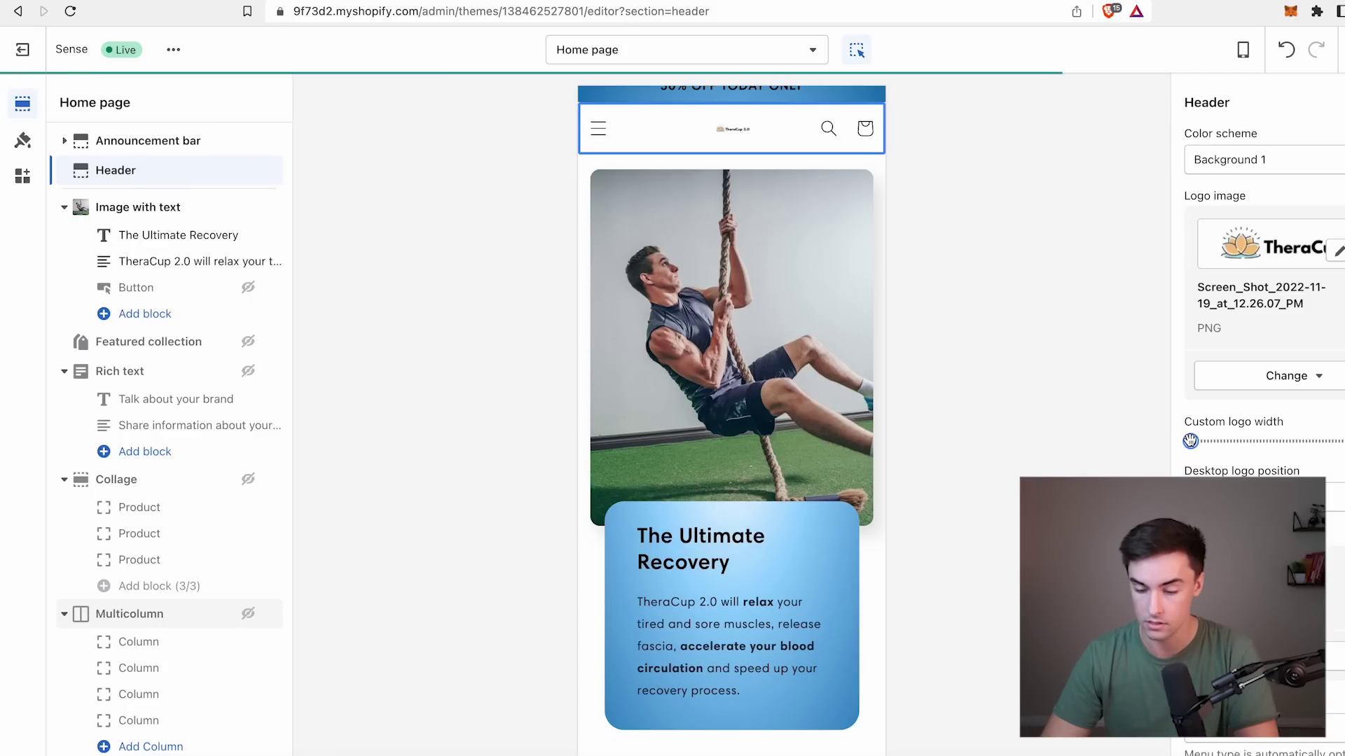
pyautogui.moveTo(1190, 441); pyautogui.dragTo(1344, 442)
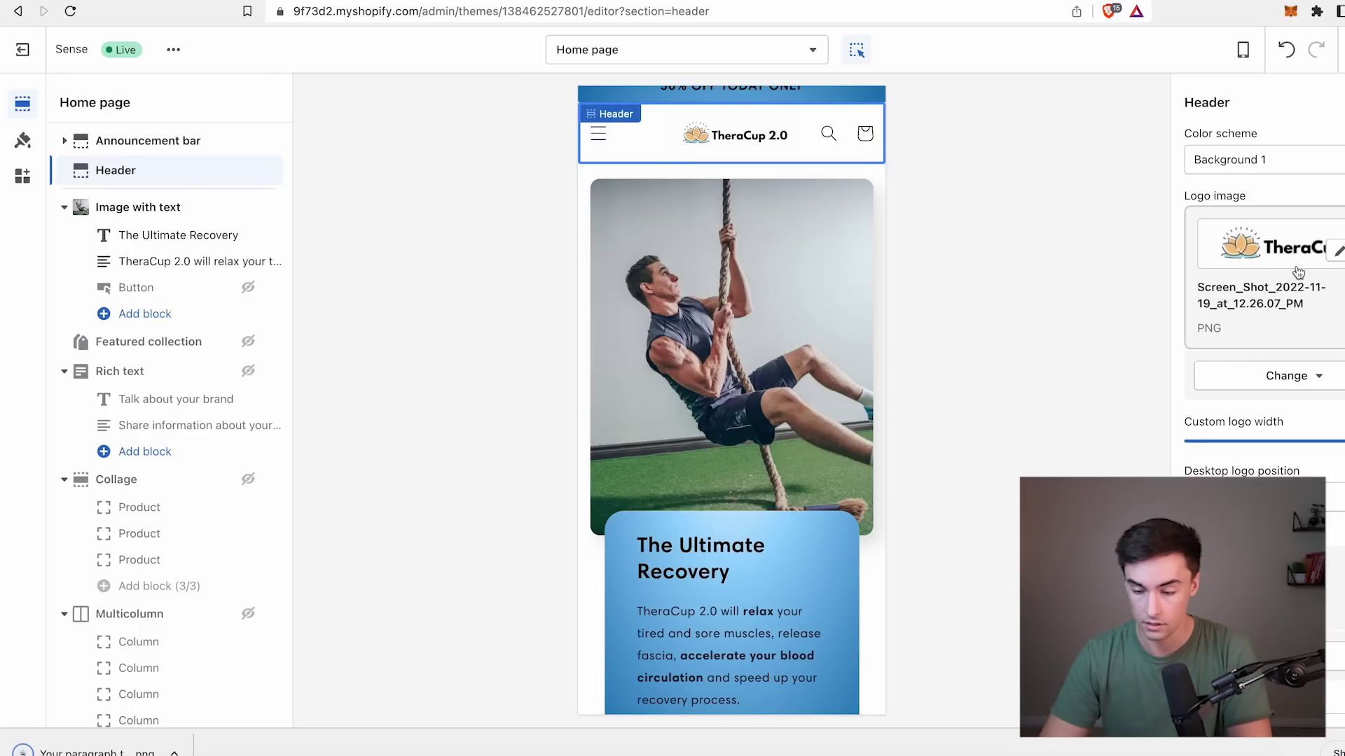
# Replace the header logo with the transparent TheraCup 2.0 lotus logo.
pyautogui.click(1320, 372)
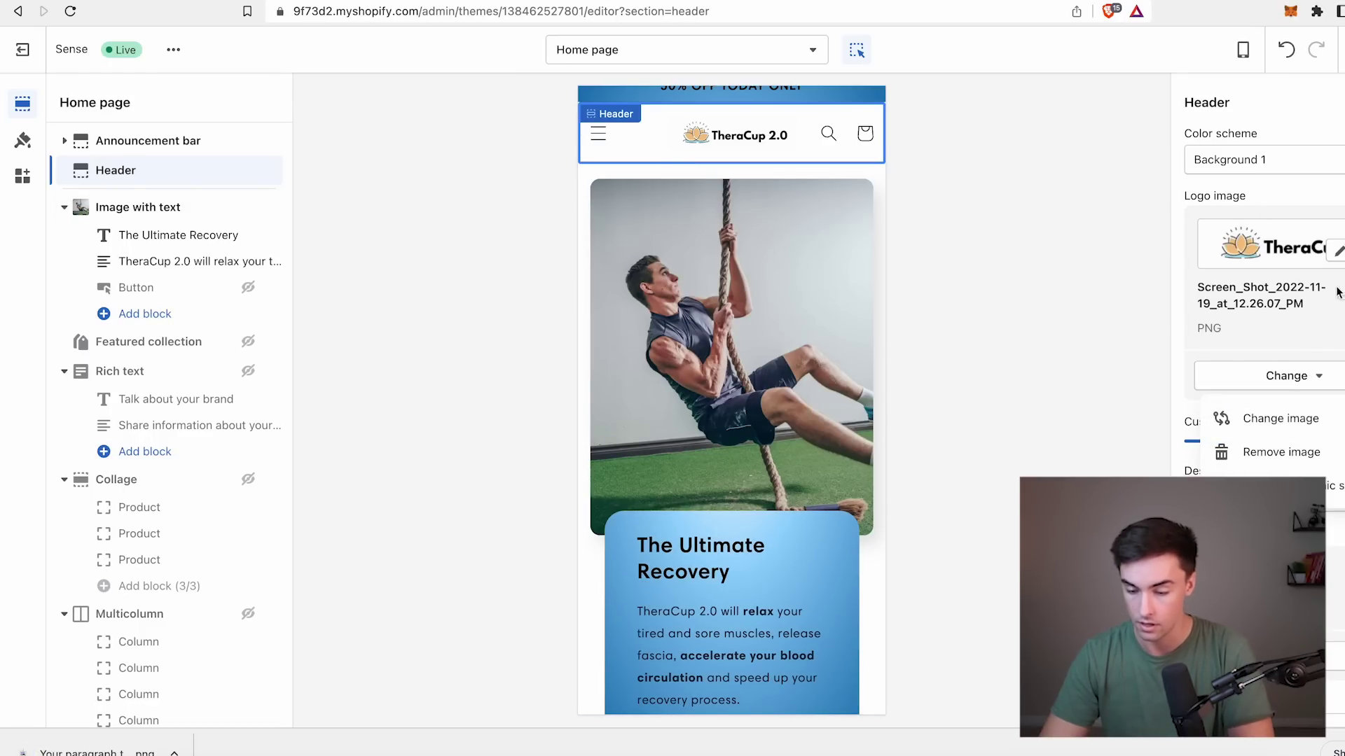
pyautogui.click(1280, 418)
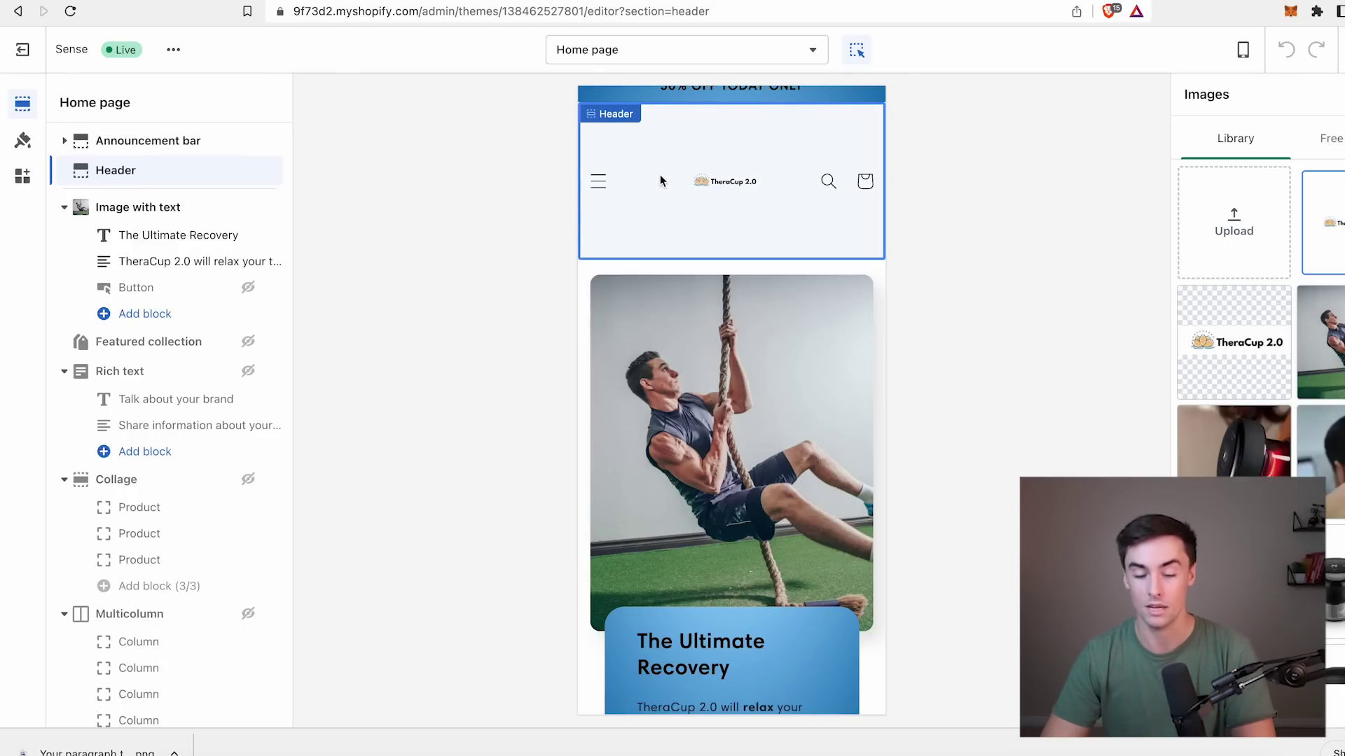
pyautogui.click(1228, 337)
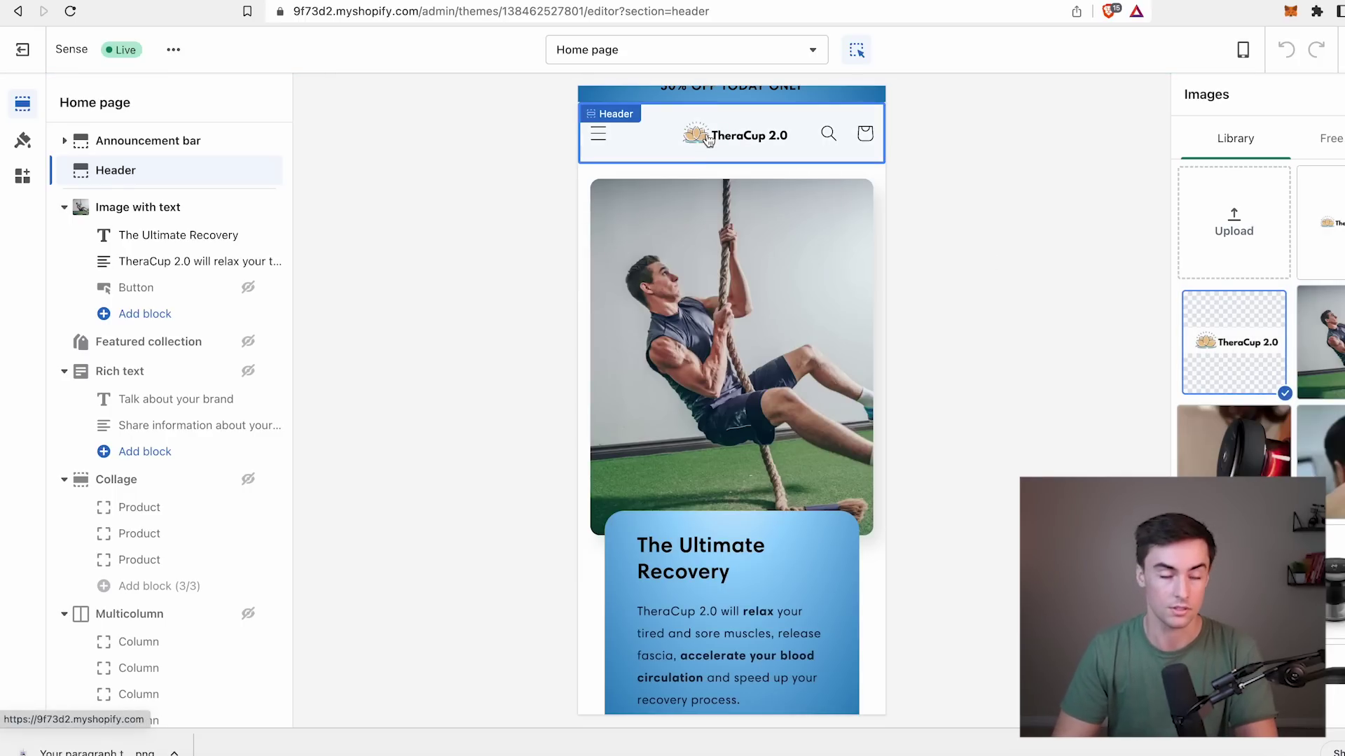
pyautogui.click(1296, 706)
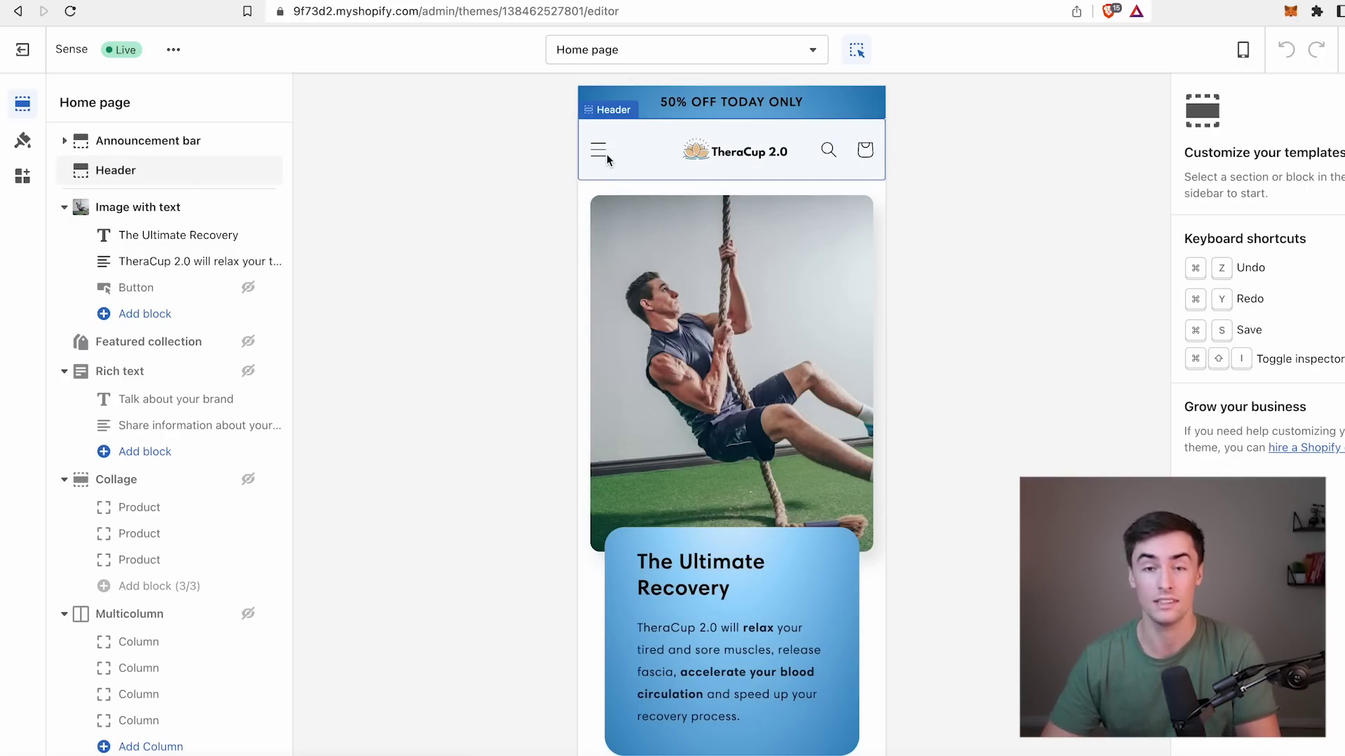
pyautogui.click(652, 53)
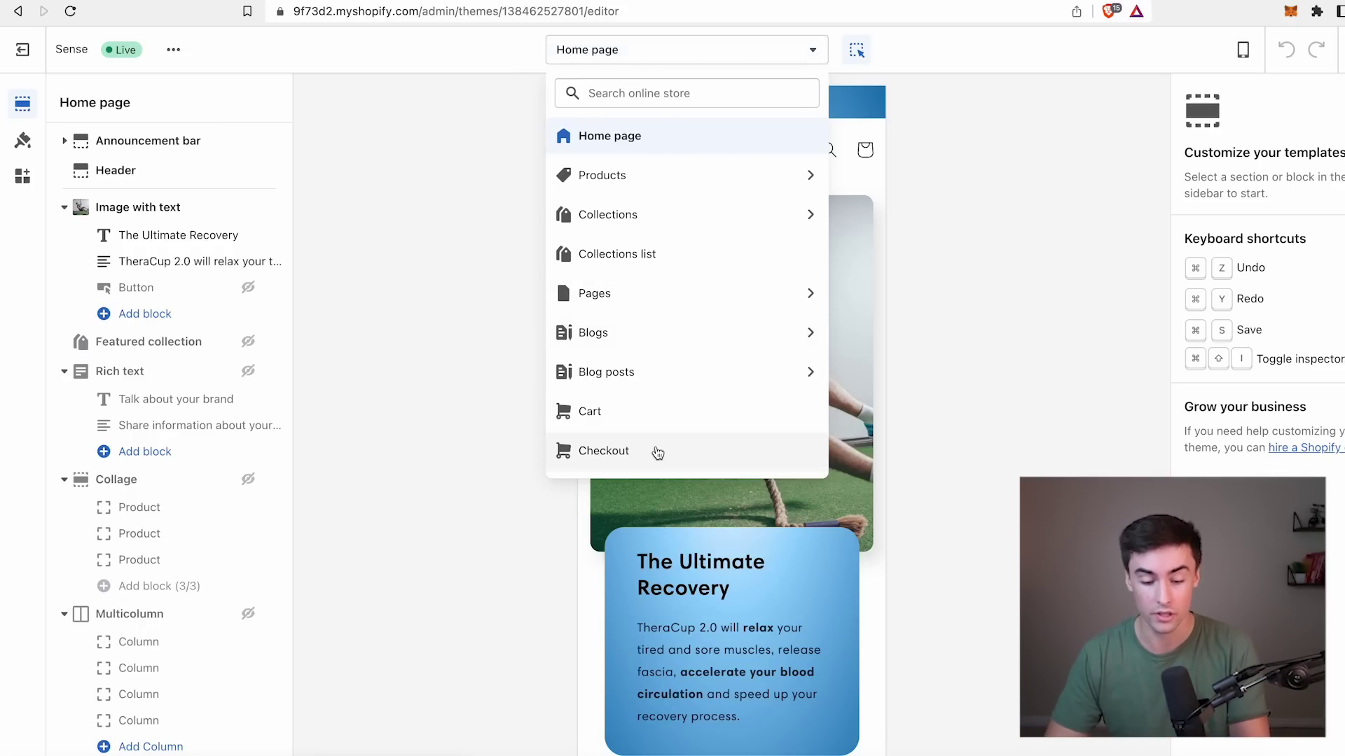
# Preview the checkout page and set its logo to the TheraCup 2.0 image.
pyautogui.click(620, 457)
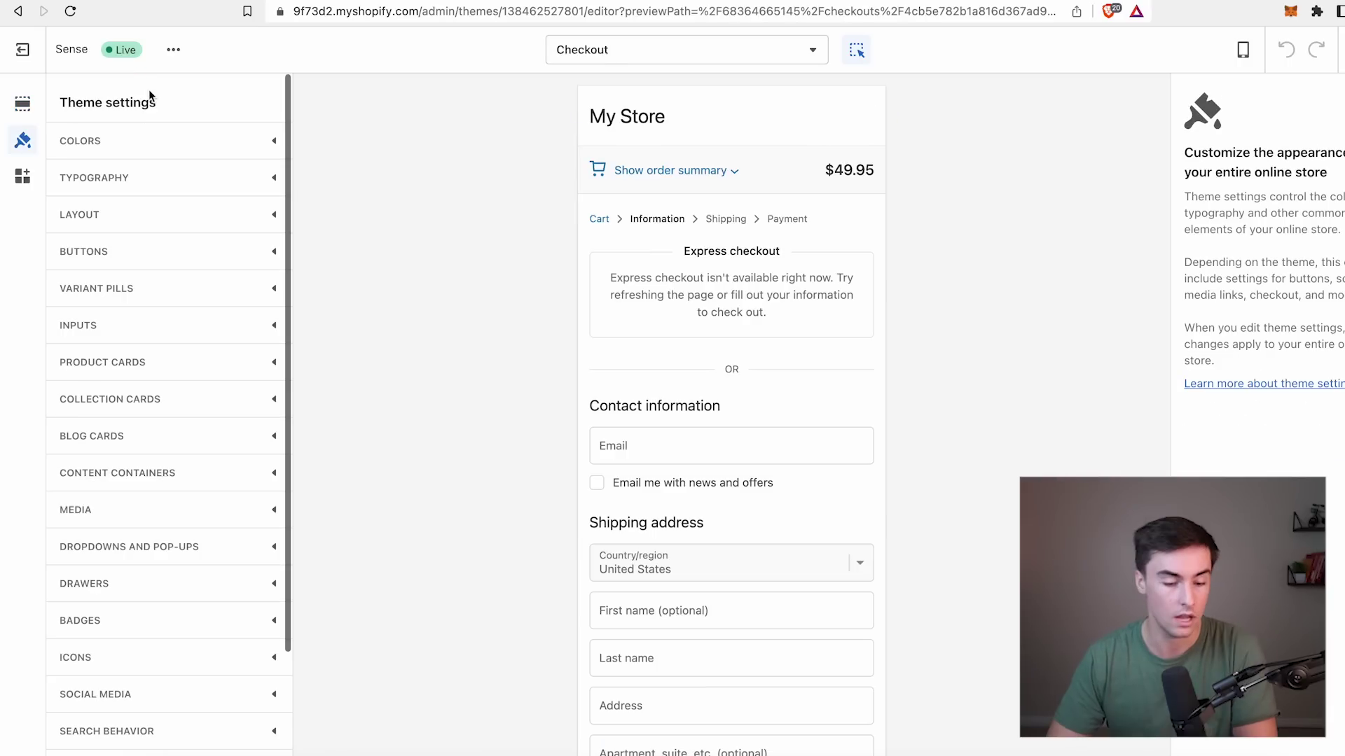
pyautogui.scroll(-4, 184, 403)
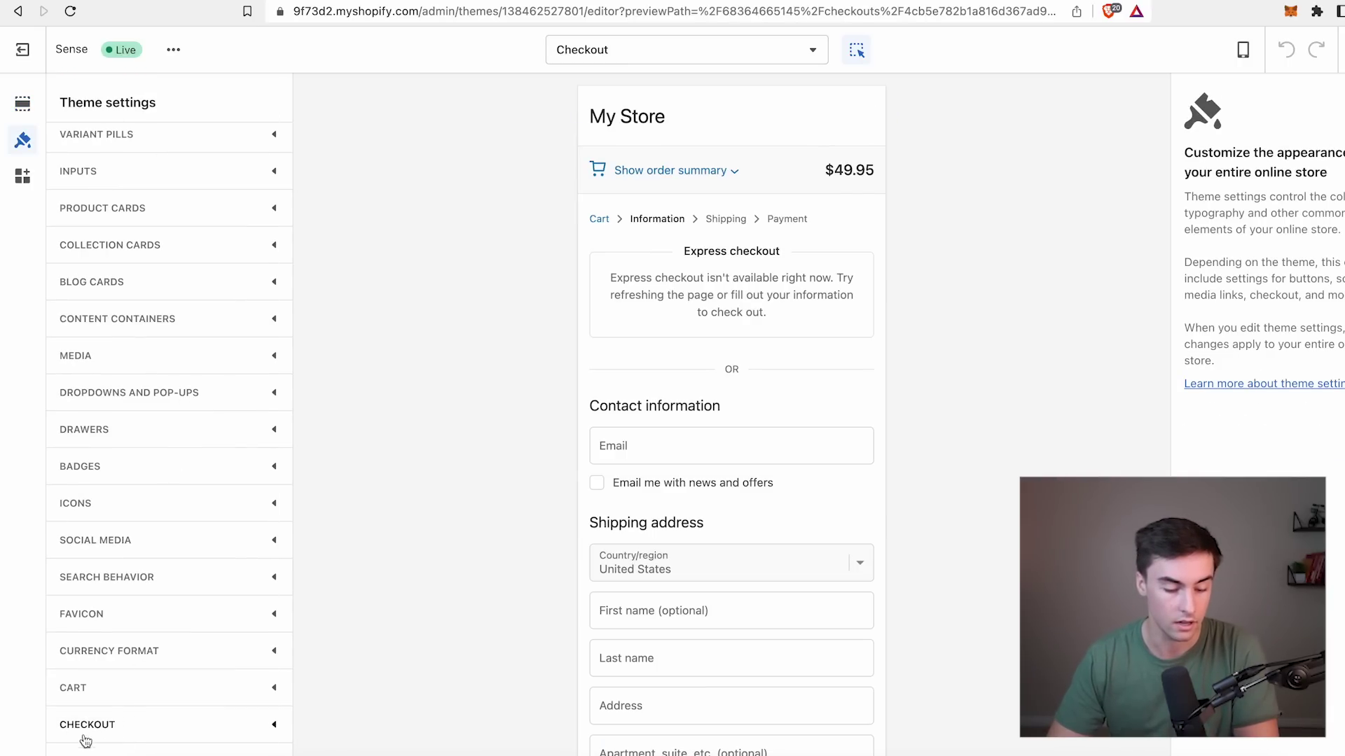
pyautogui.click(112, 735)
pyautogui.scroll(-8, 110, 735)
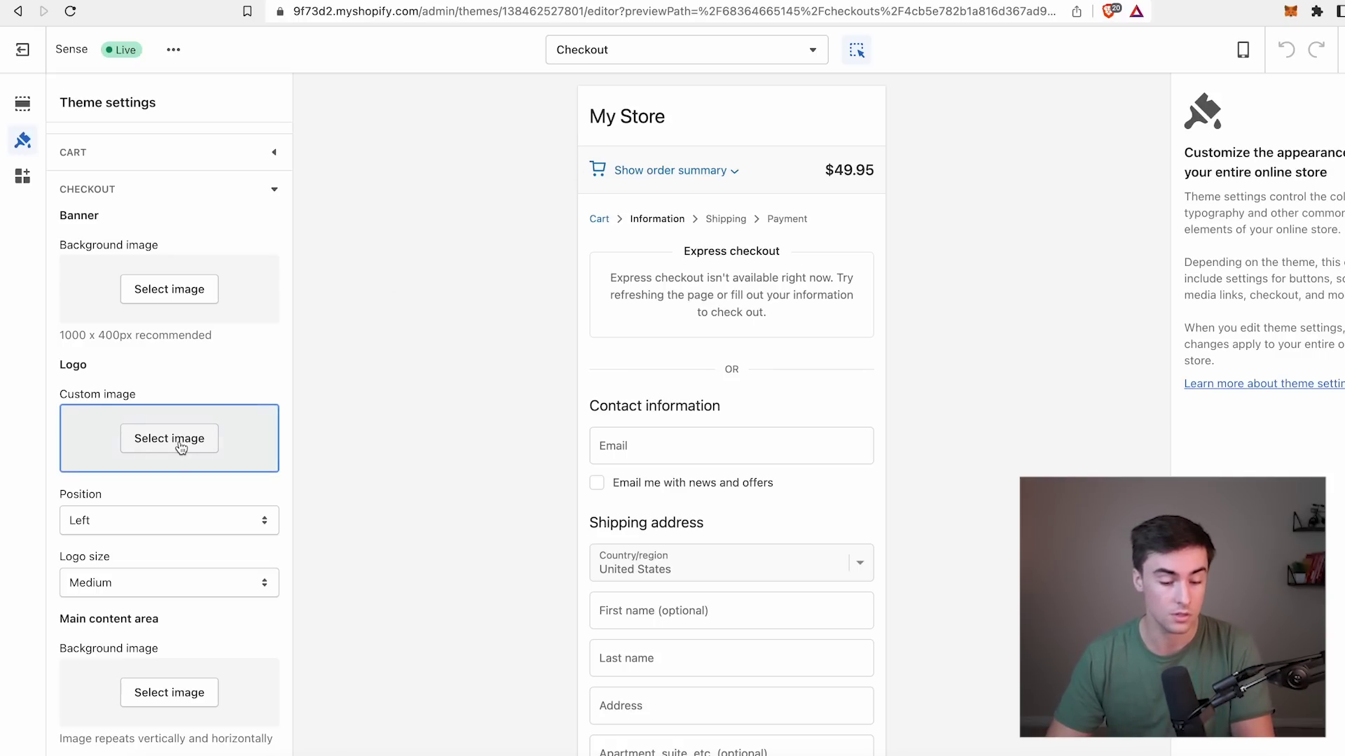
pyautogui.click(170, 439)
pyautogui.click(225, 249)
pyautogui.click(109, 342)
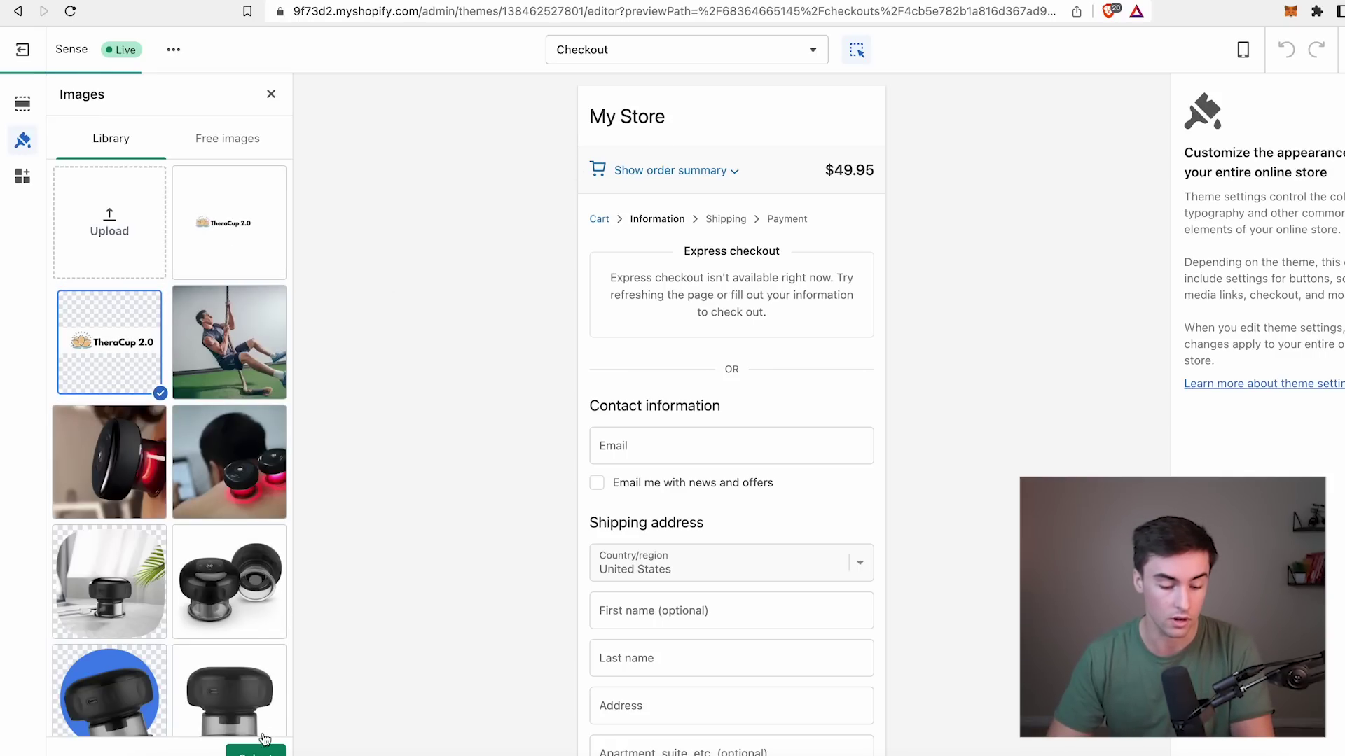
pyautogui.click(255, 751)
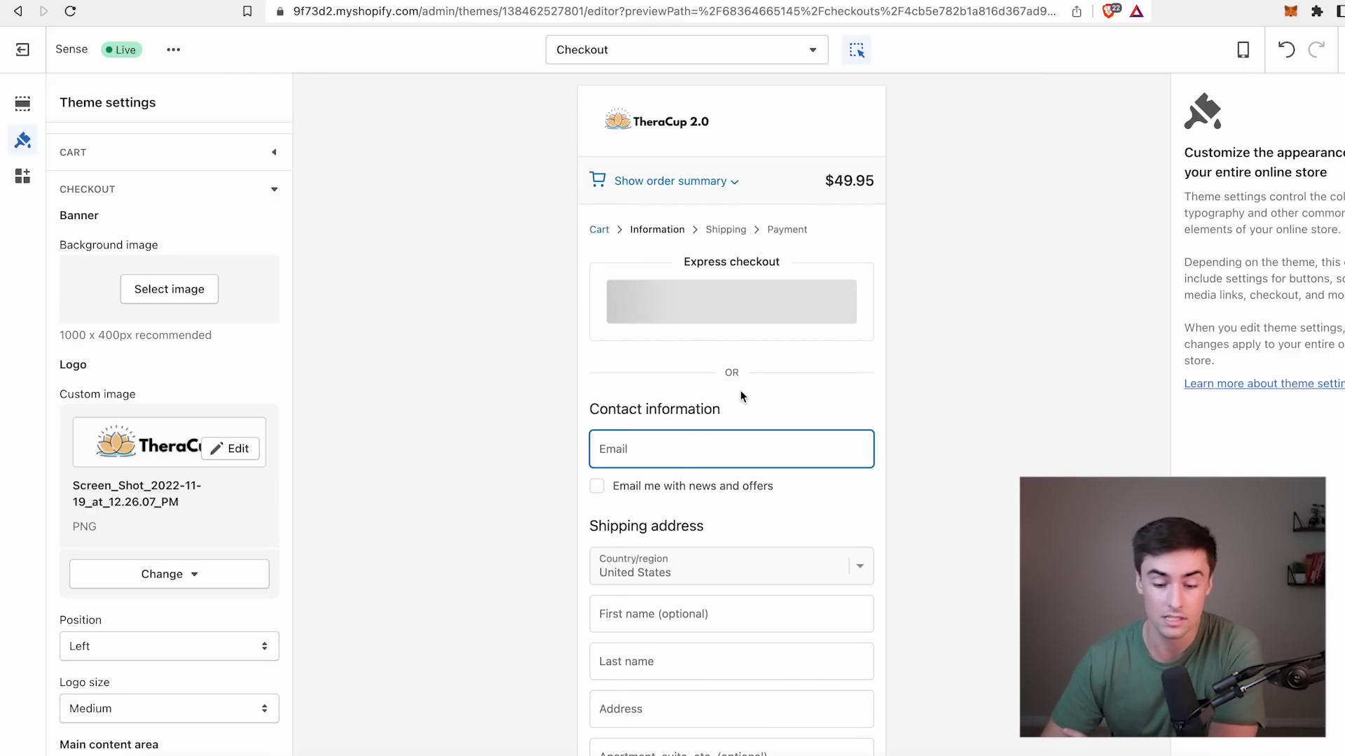
# Set the checkout logo position to Center and size to Large.
pyautogui.scroll(-2, 168, 581)
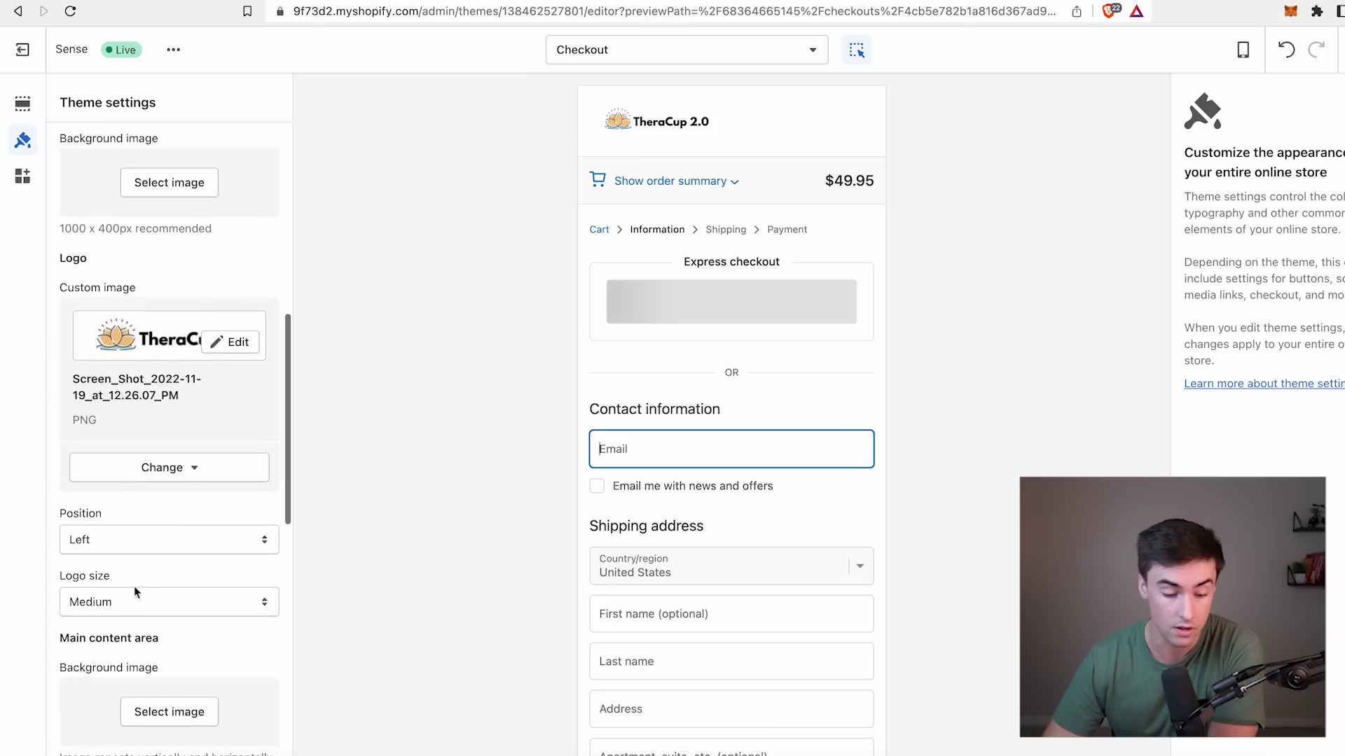
pyautogui.click(154, 540)
pyautogui.click(130, 559)
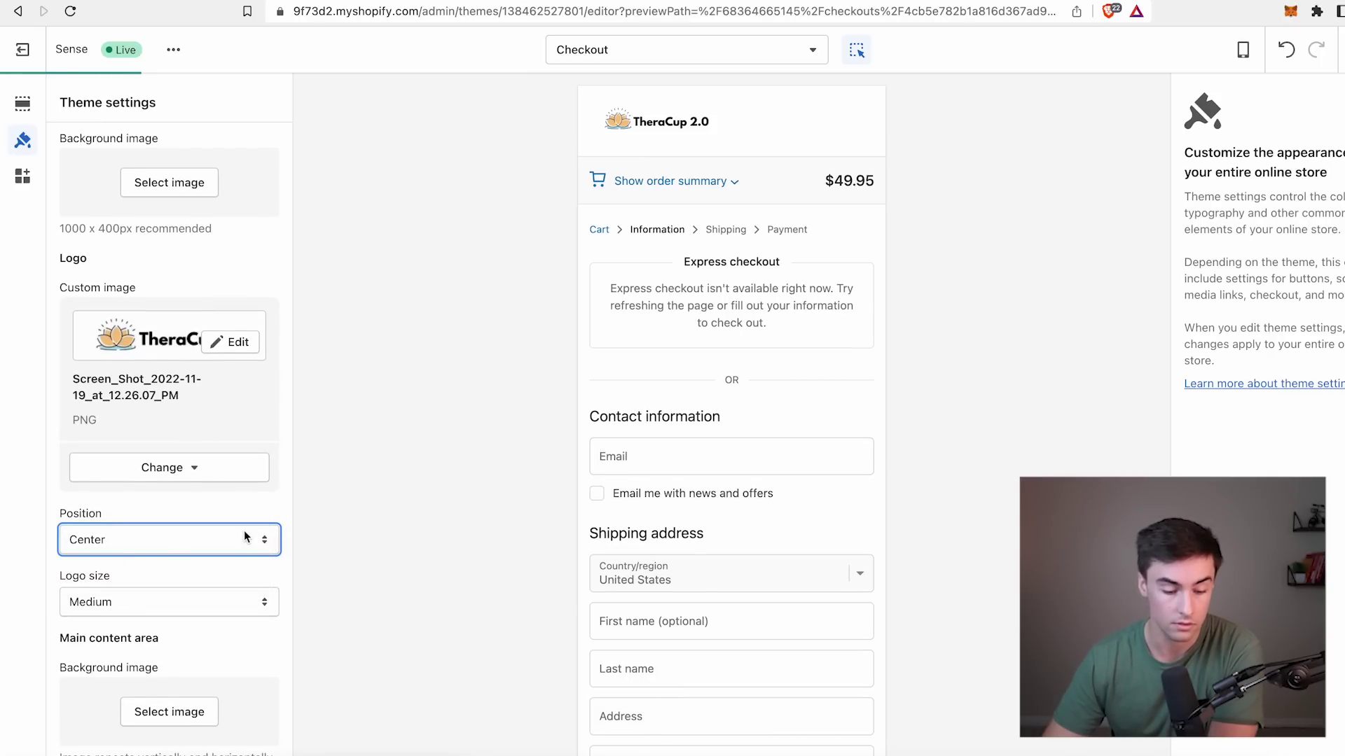
pyautogui.click(218, 603)
pyautogui.click(195, 632)
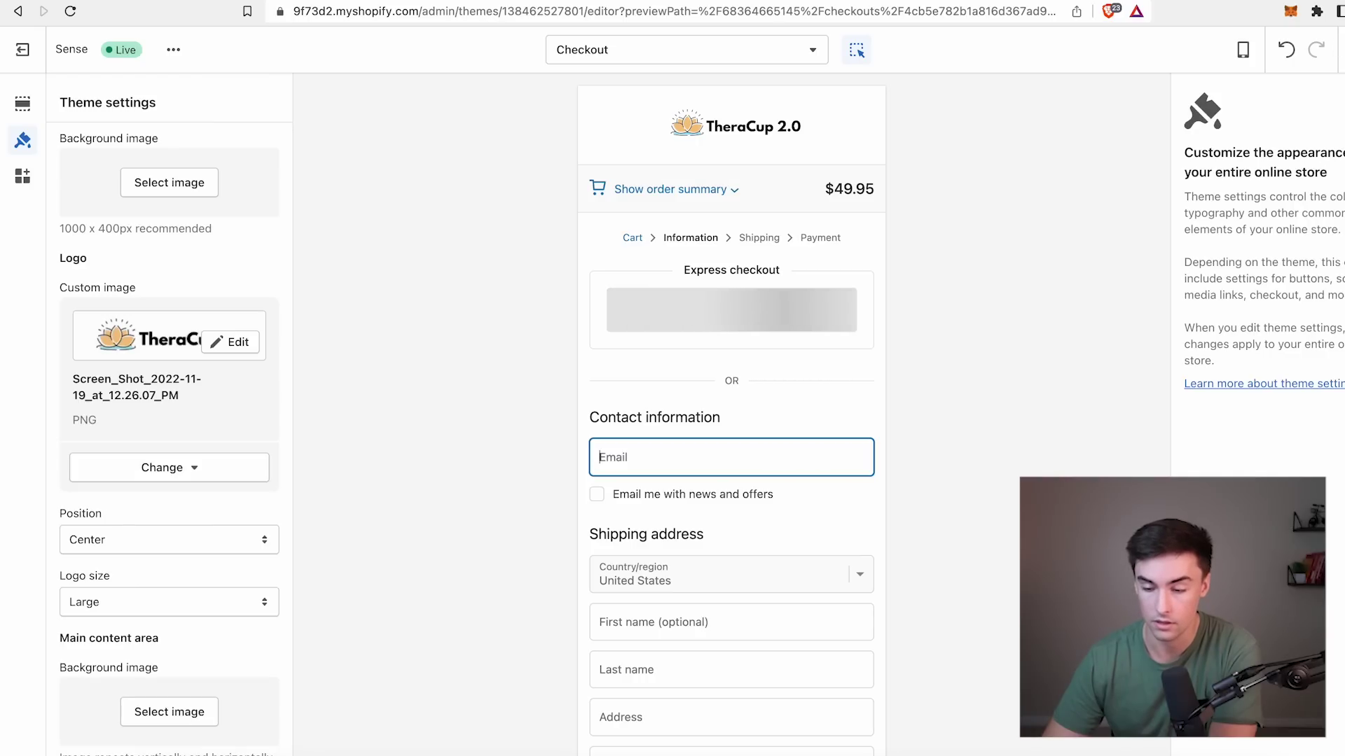
pyautogui.scroll(-10, 240, 471)
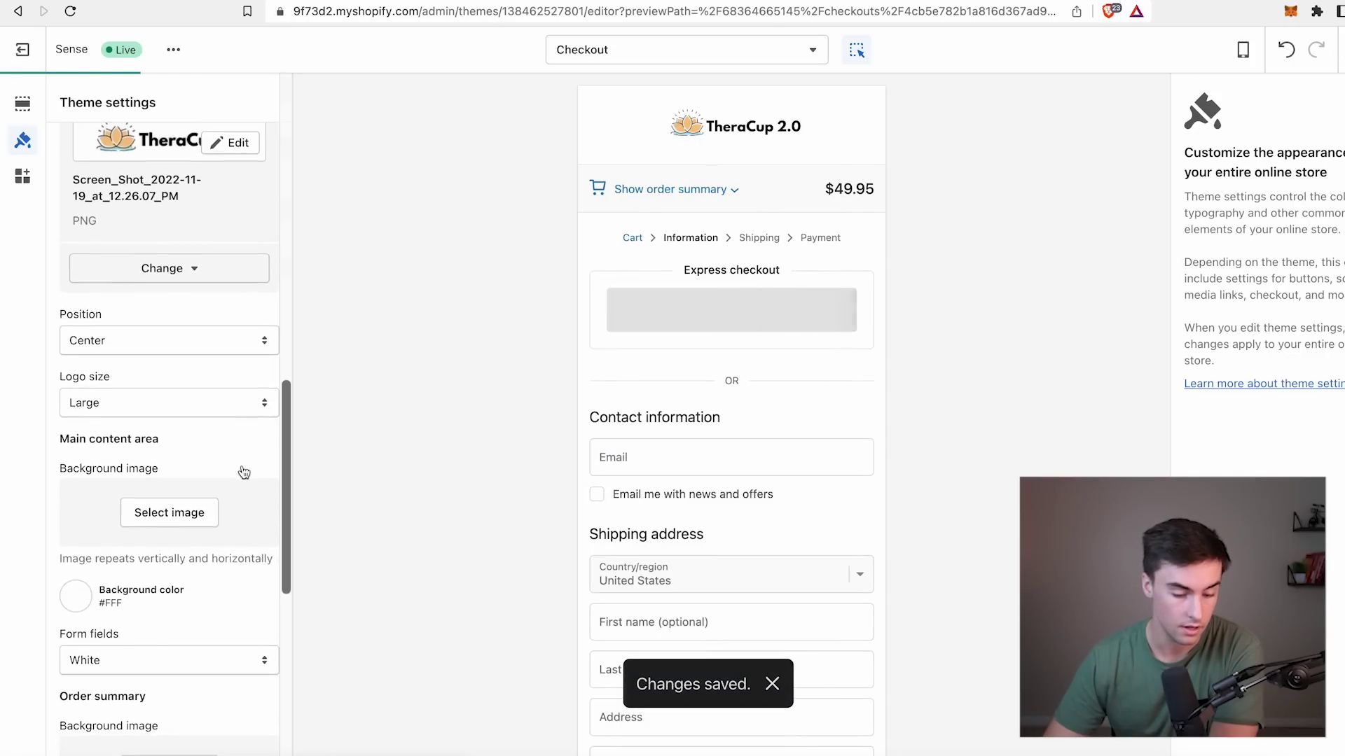
pyautogui.scroll(-3, 246, 468)
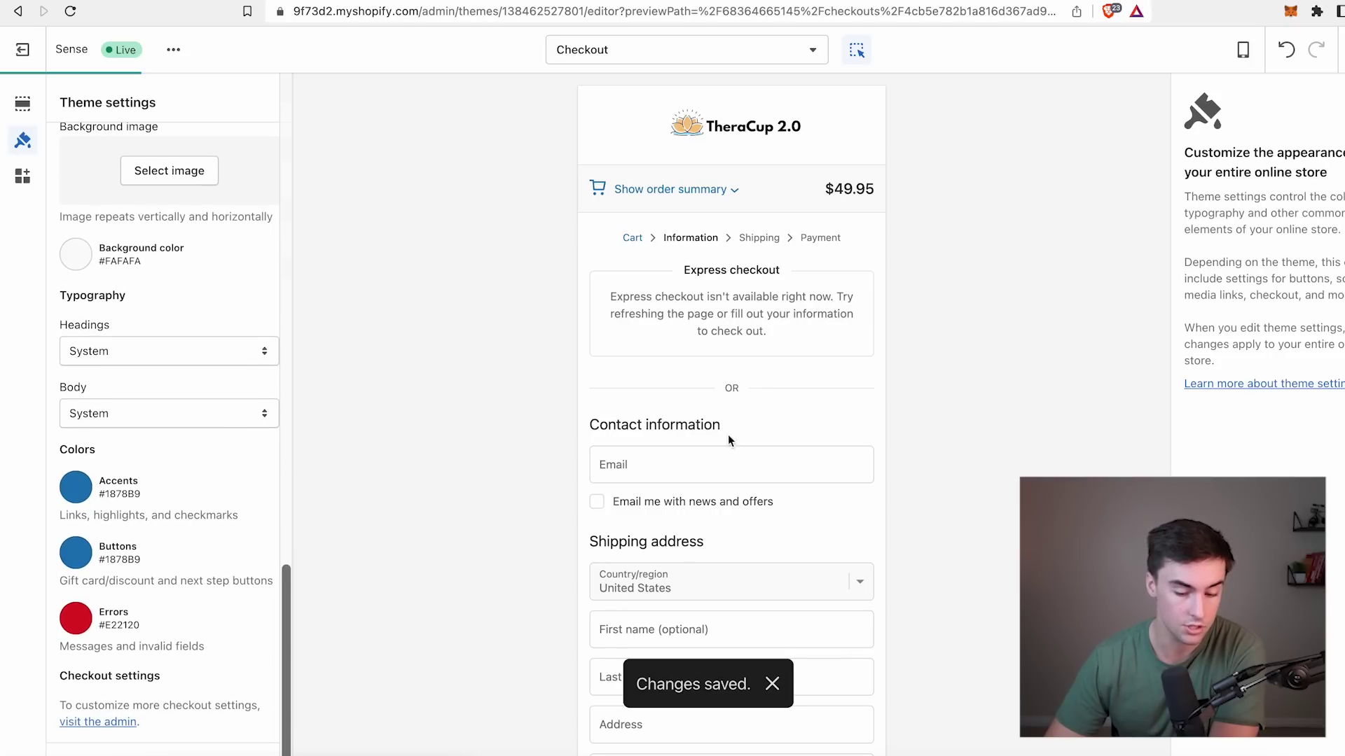
pyautogui.scroll(-3, 758, 453)
pyautogui.scroll(-3, 757, 453)
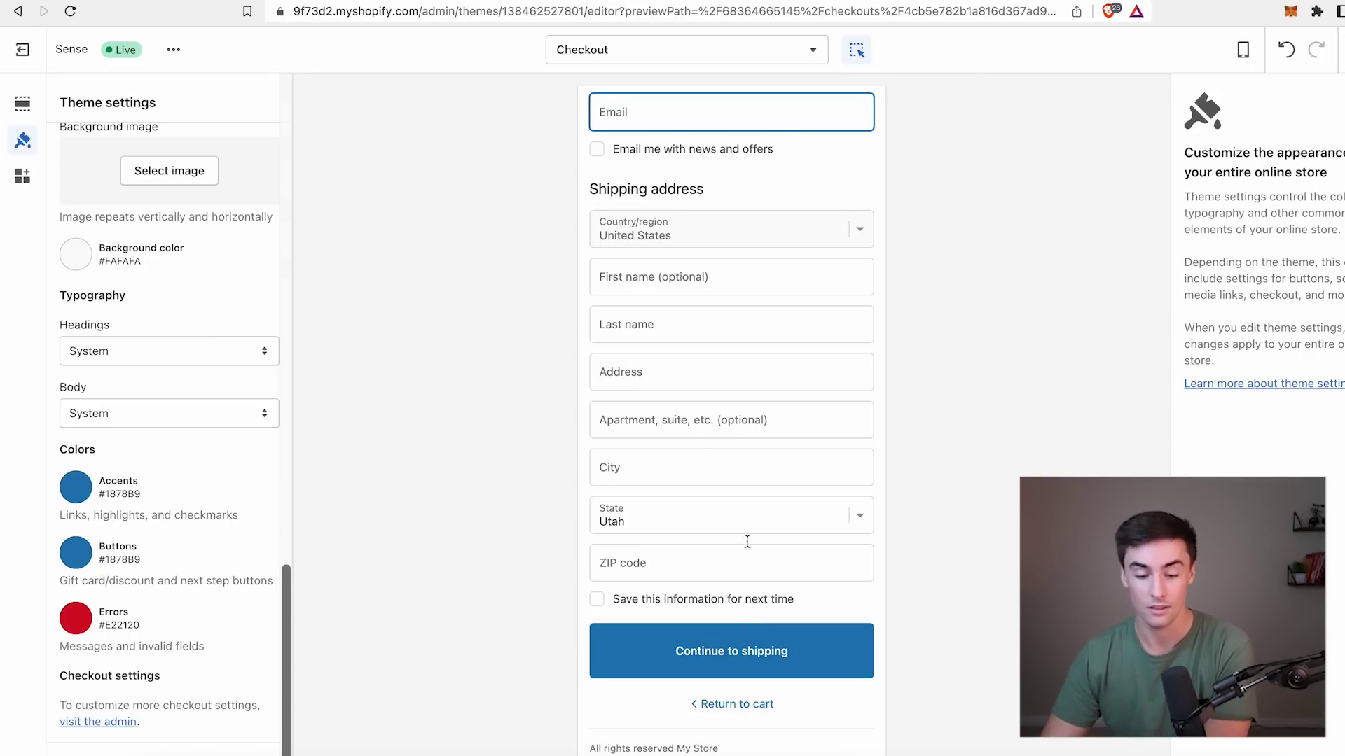
pyautogui.scroll(5, 731, 453)
pyautogui.scroll(-5, 740, 300)
pyautogui.scroll(5, 740, 300)
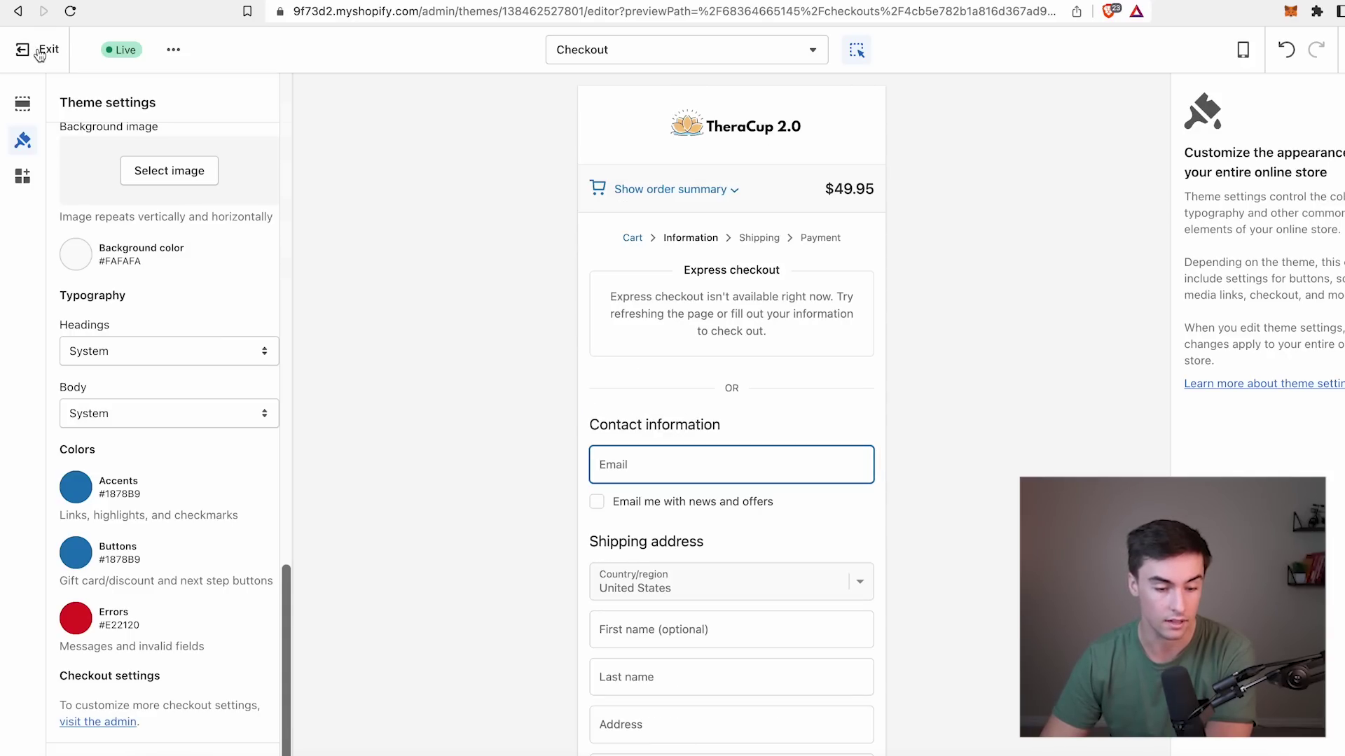
# Change the store name in Store details from My Store to 'TheraCup 2.0' and save.
pyautogui.click(39, 53)
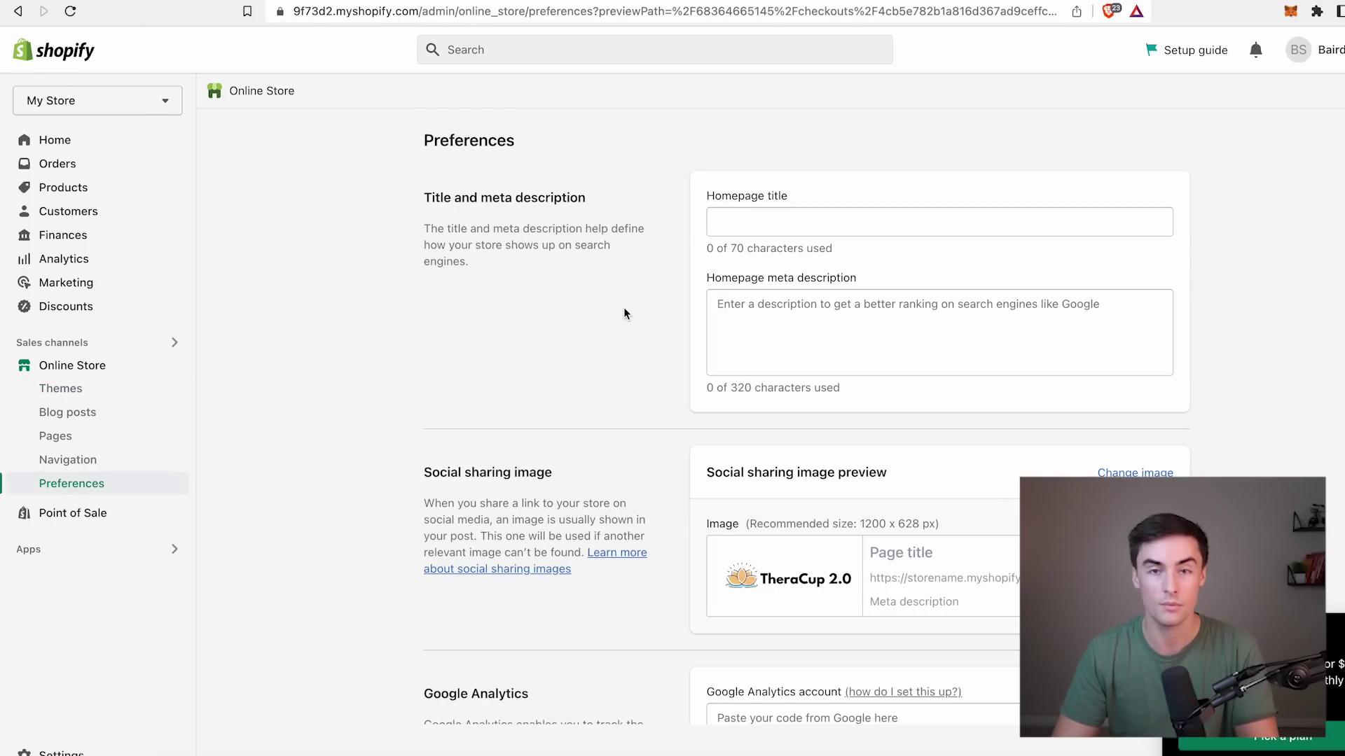
pyautogui.click(63, 753)
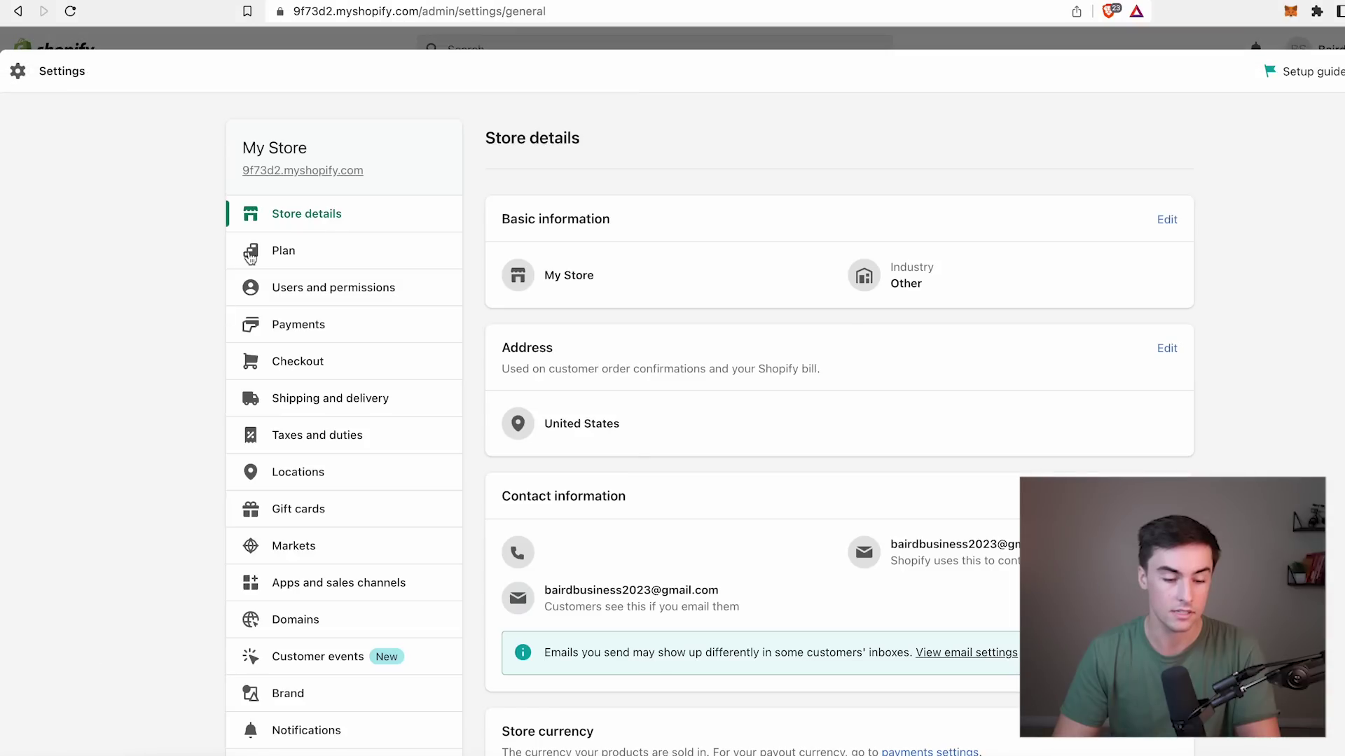
pyautogui.click(1164, 220)
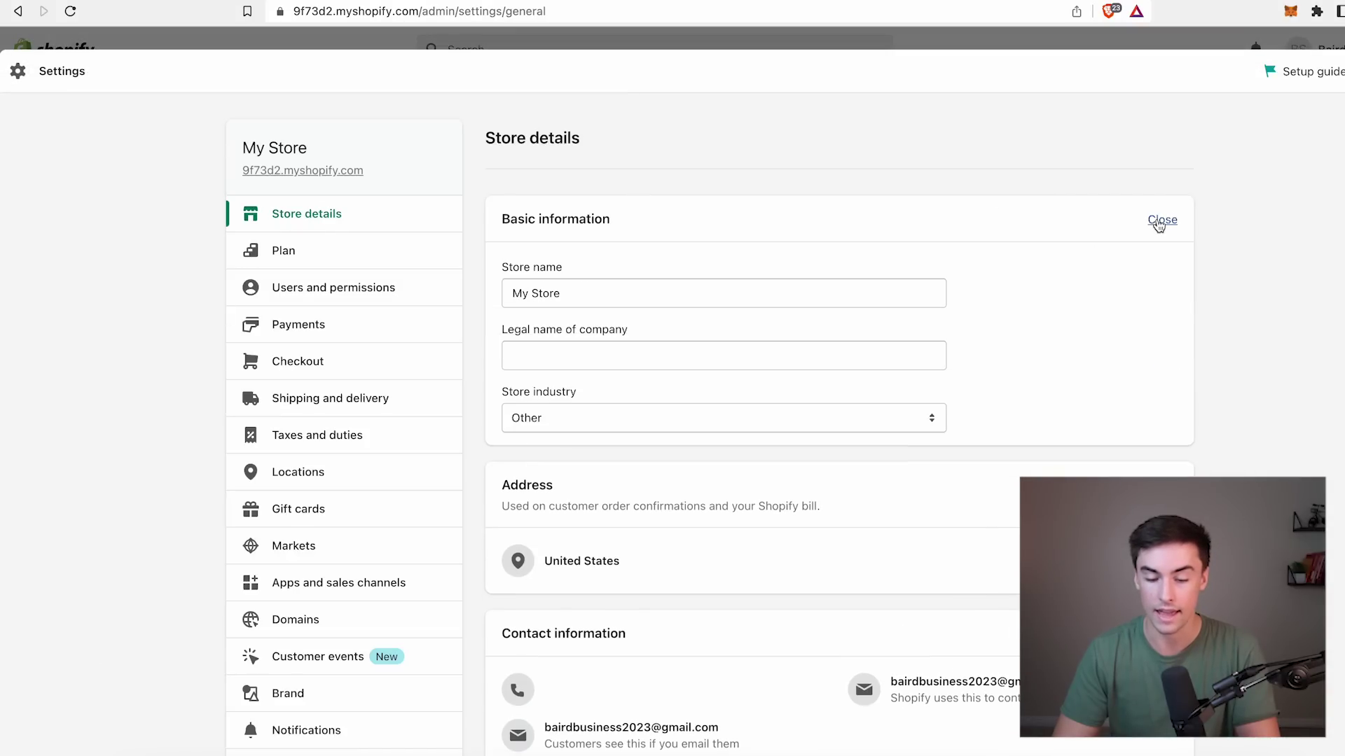
pyautogui.tripleClick(610, 299)
pyautogui.write('Ther')
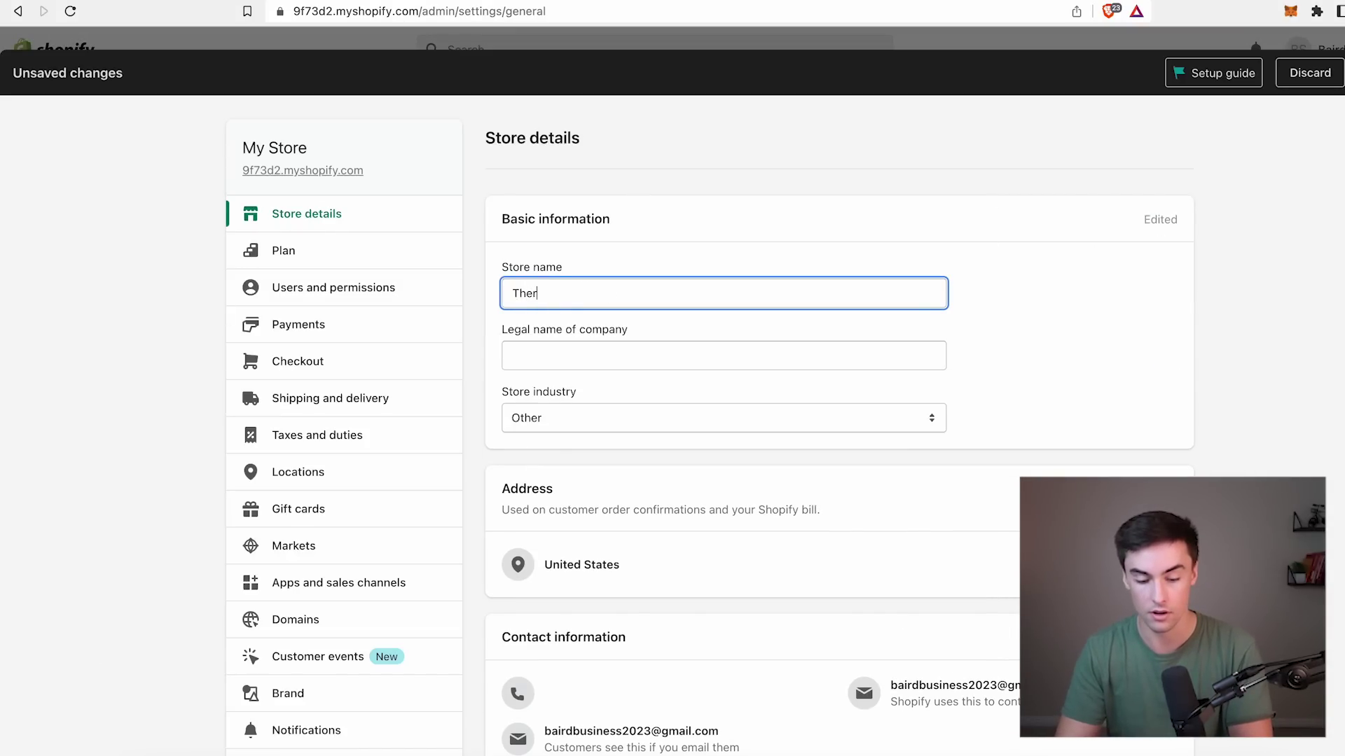
pyautogui.write('Cup 2.0')
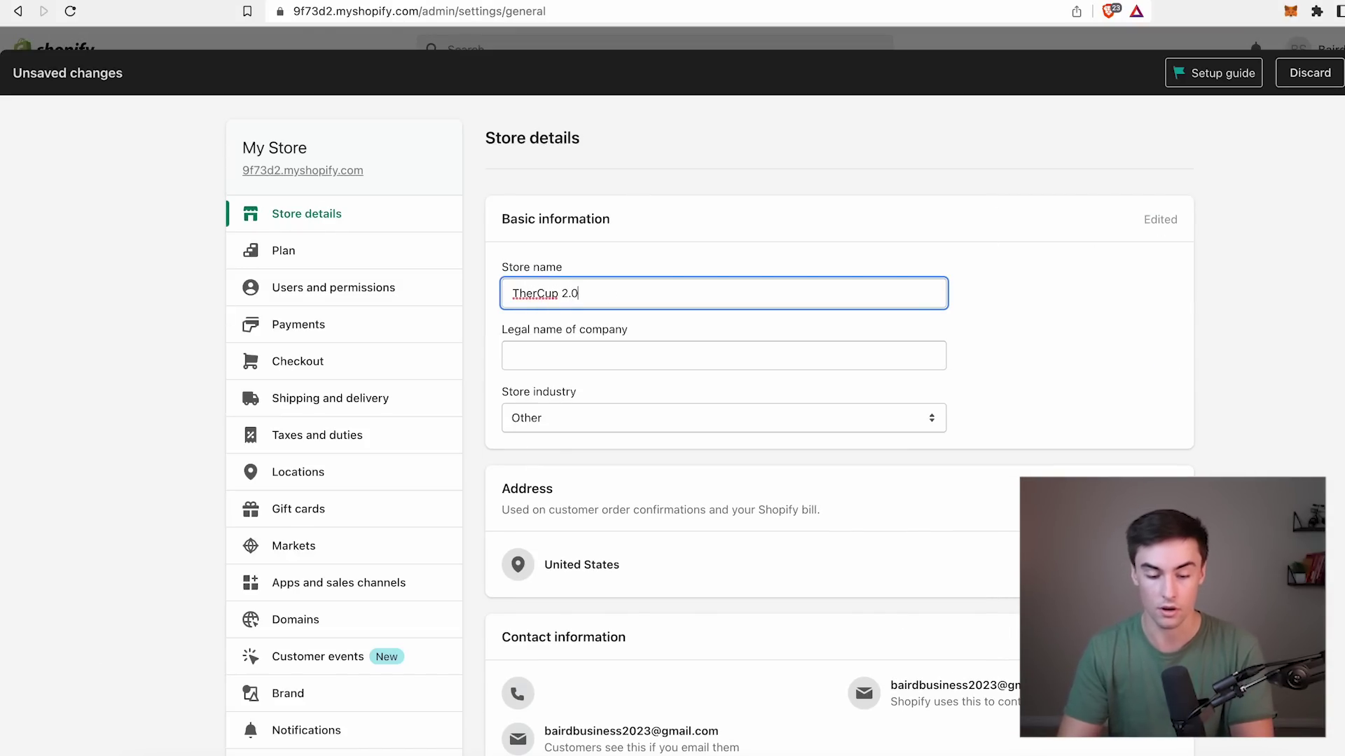
pyautogui.click(537, 294)
pyautogui.write('a')
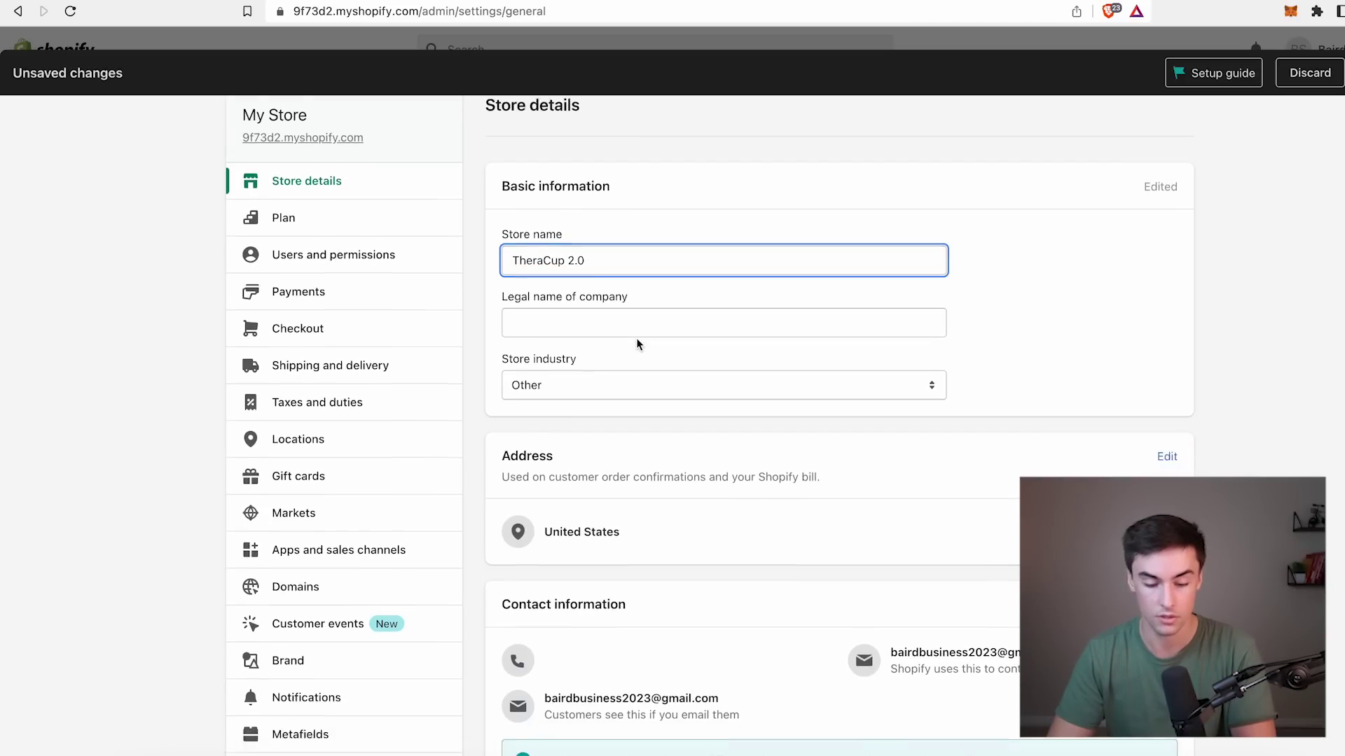
pyautogui.click(1027, 184)
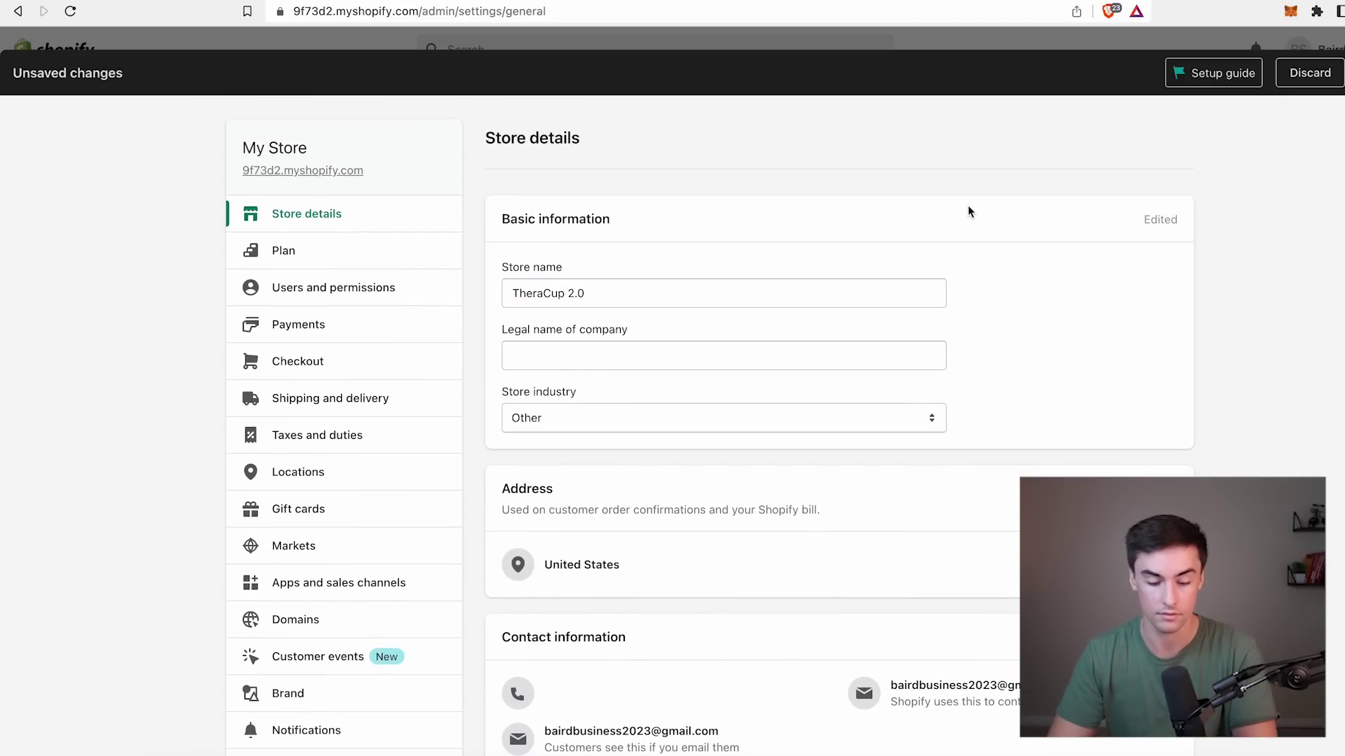
pyautogui.scroll(-10, 860, 452)
pyautogui.hotkey('ctrl', 's')
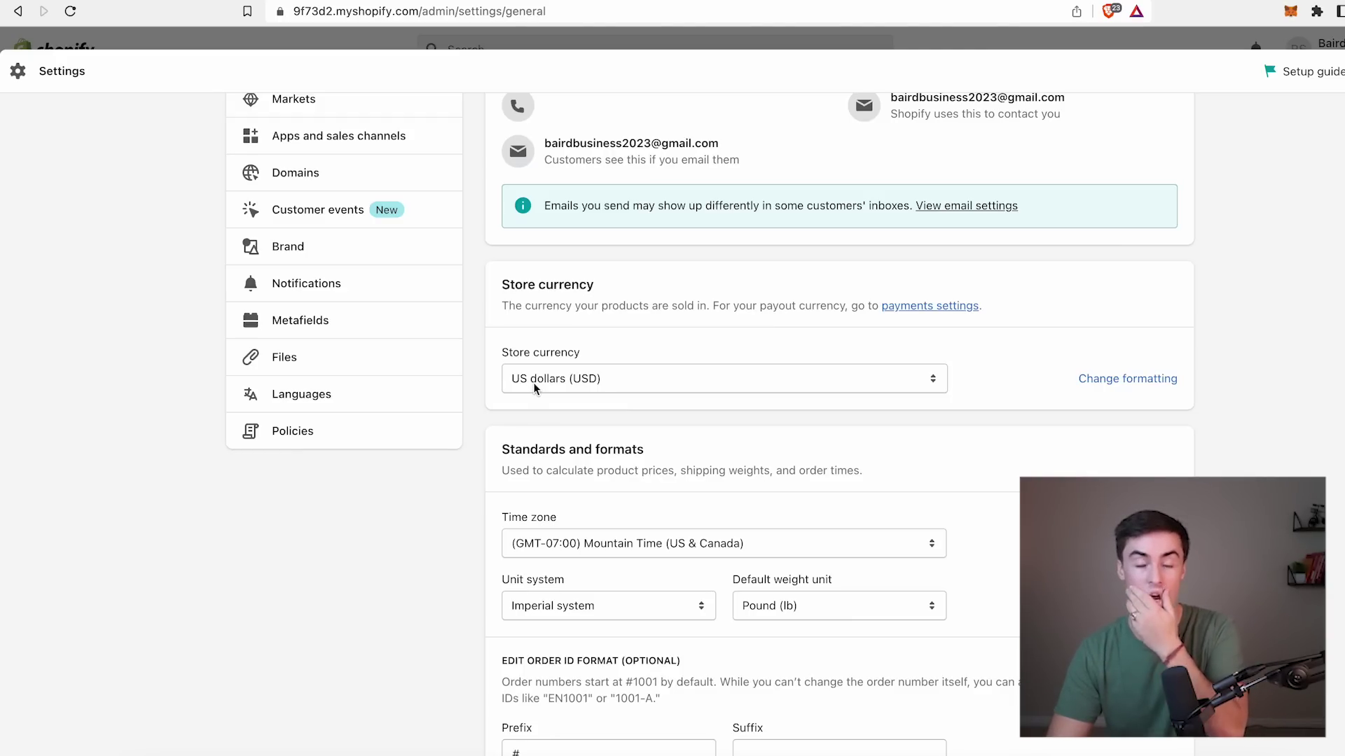
pyautogui.scroll(3, 532, 383)
# Generate the Refund, Privacy and Terms of service policies from Shopify's standard templates.
pyautogui.click(276, 639)
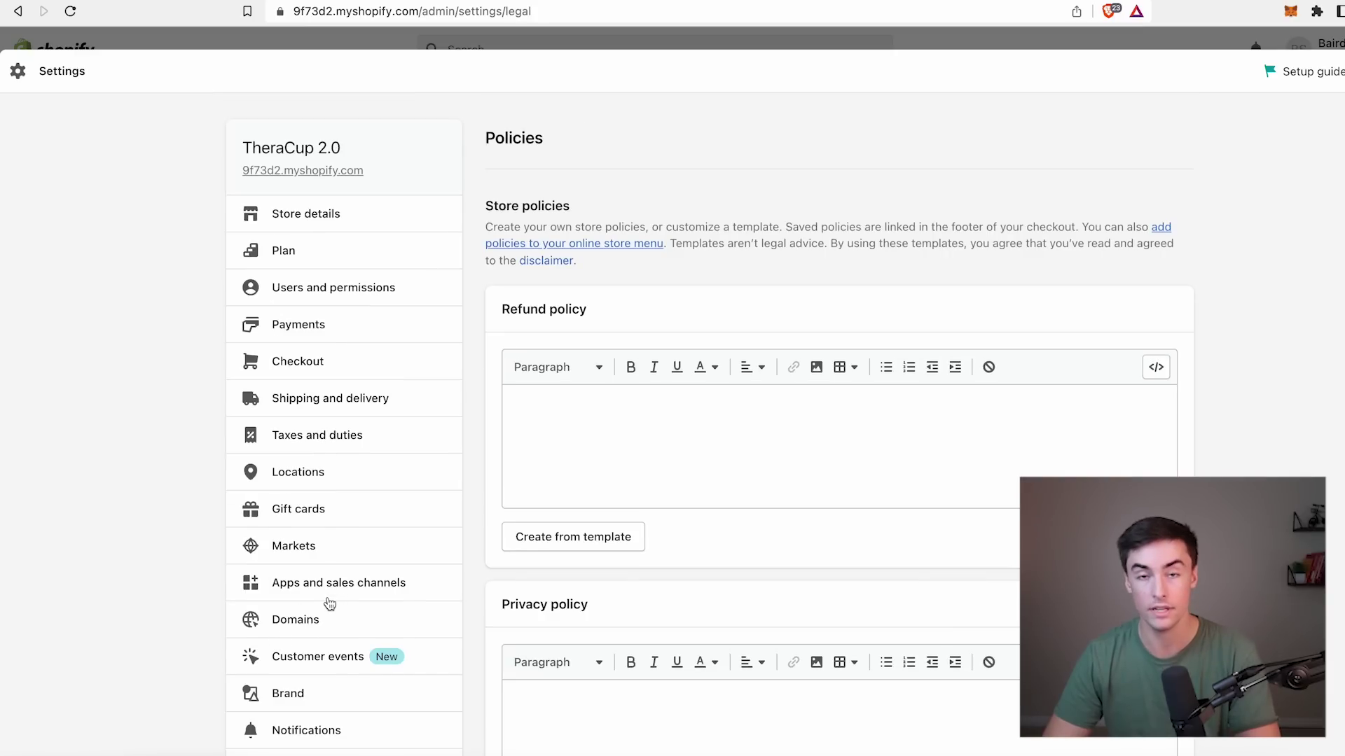
pyautogui.scroll(-3, 329, 604)
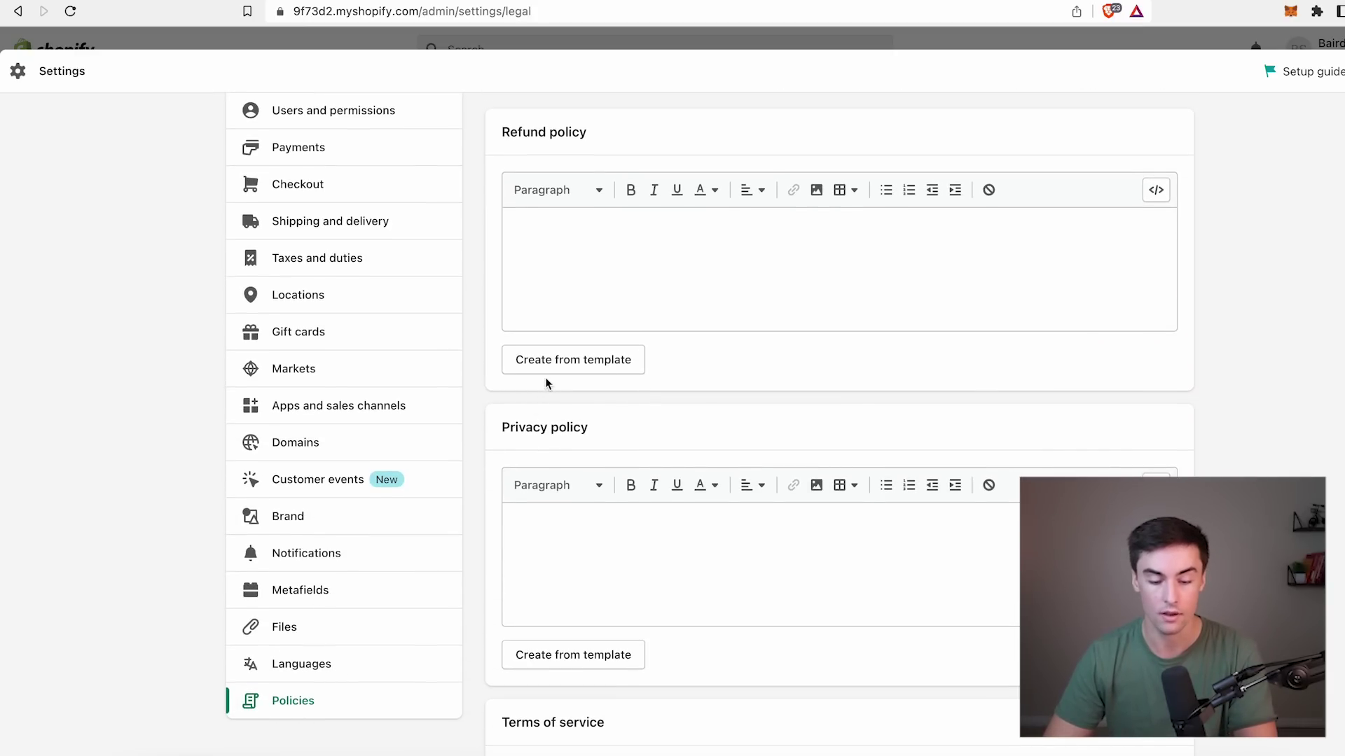
pyautogui.scroll(-6, 493, 455)
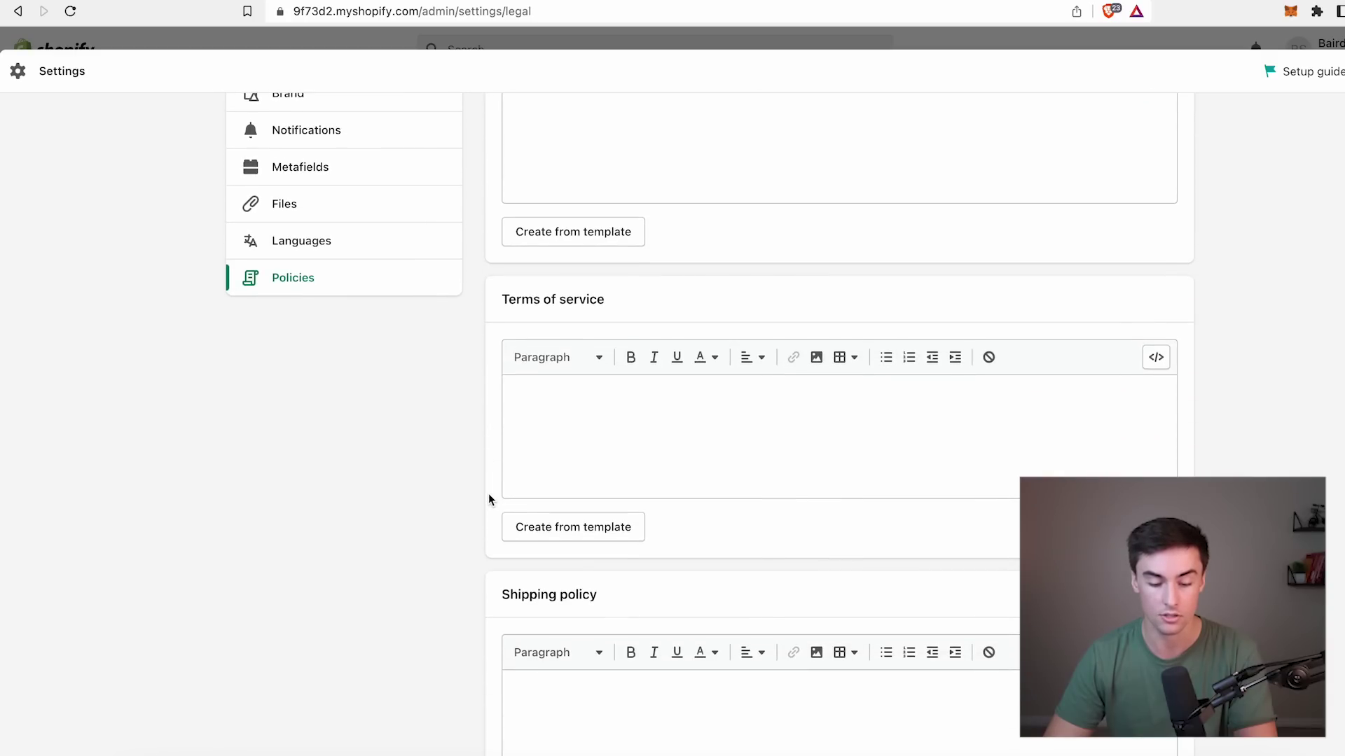
pyautogui.scroll(6, 488, 494)
pyautogui.click(554, 328)
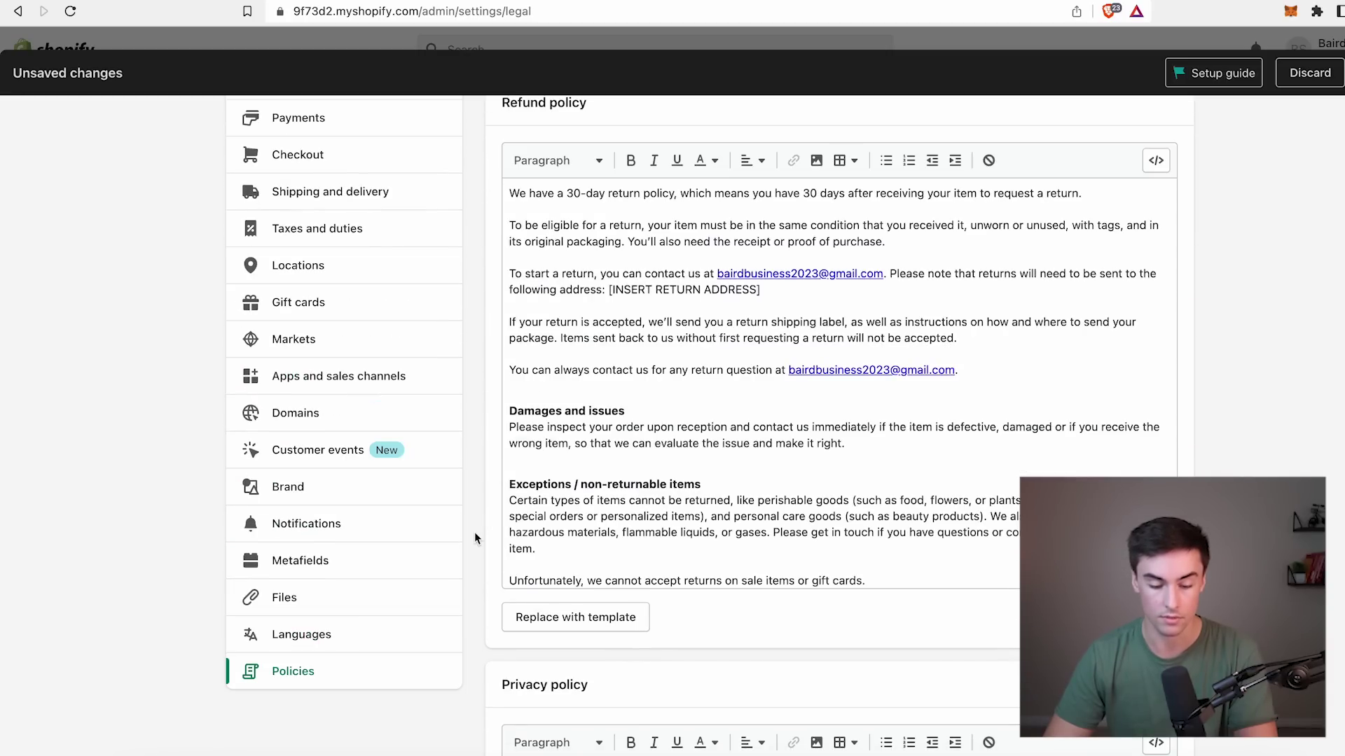
pyautogui.scroll(-7, 474, 531)
pyautogui.click(576, 419)
pyautogui.scroll(-3, 444, 504)
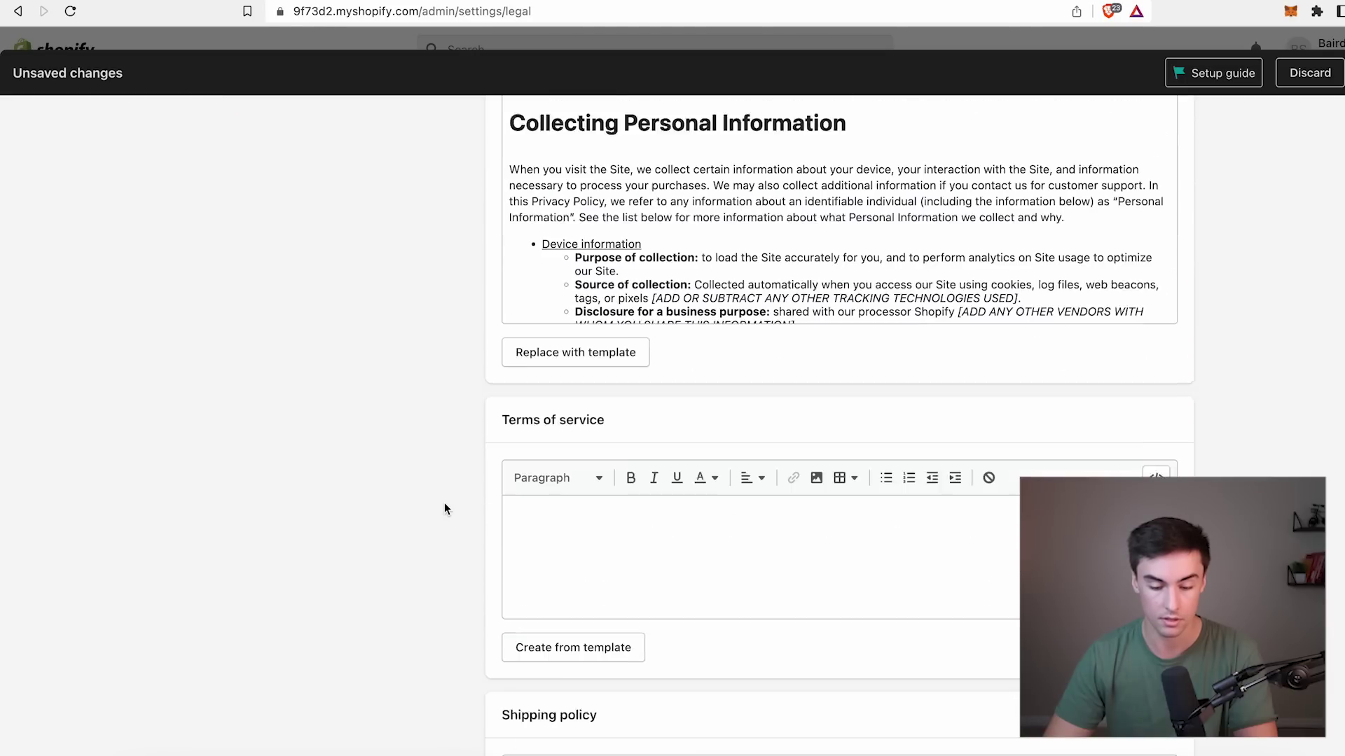
pyautogui.click(545, 597)
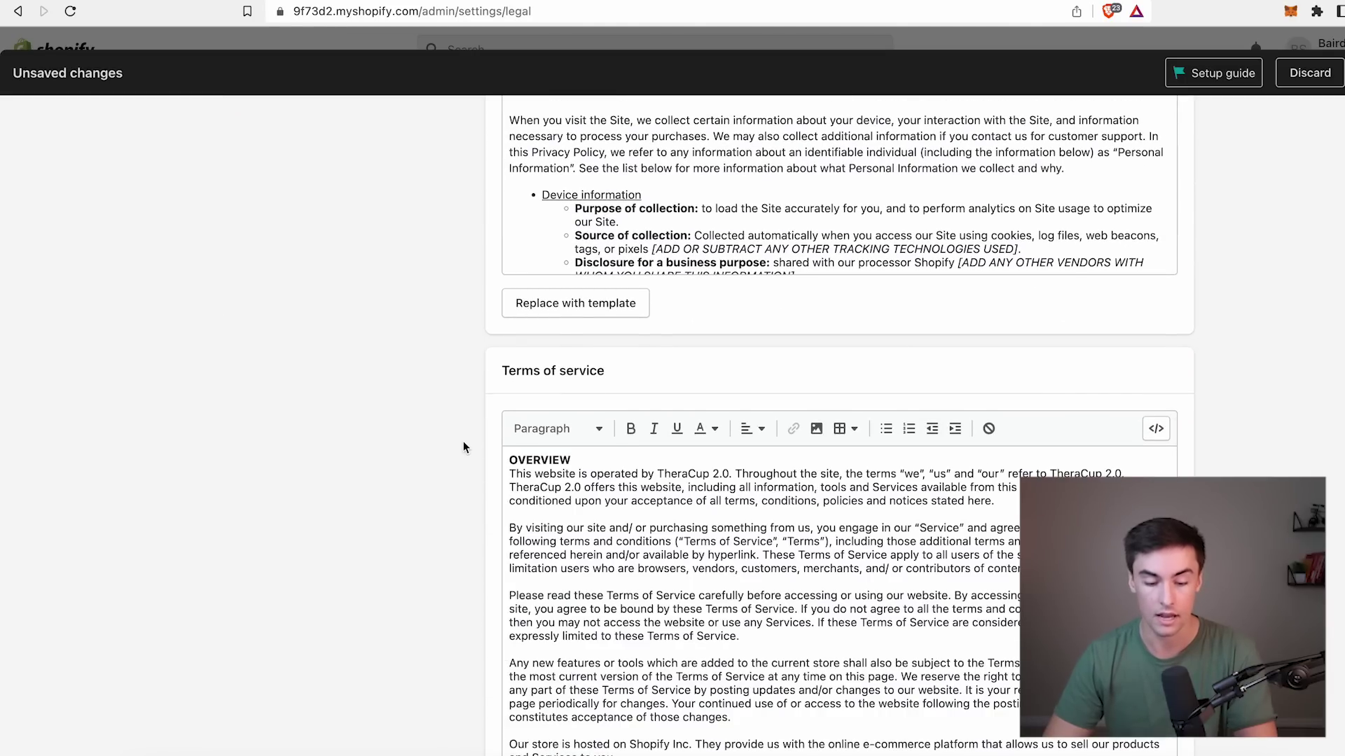
# Review the generated policy texts, checking the store name and placeholder passages.
pyautogui.scroll(8, 476, 406)
pyautogui.scroll(-7, 476, 406)
pyautogui.click(729, 512)
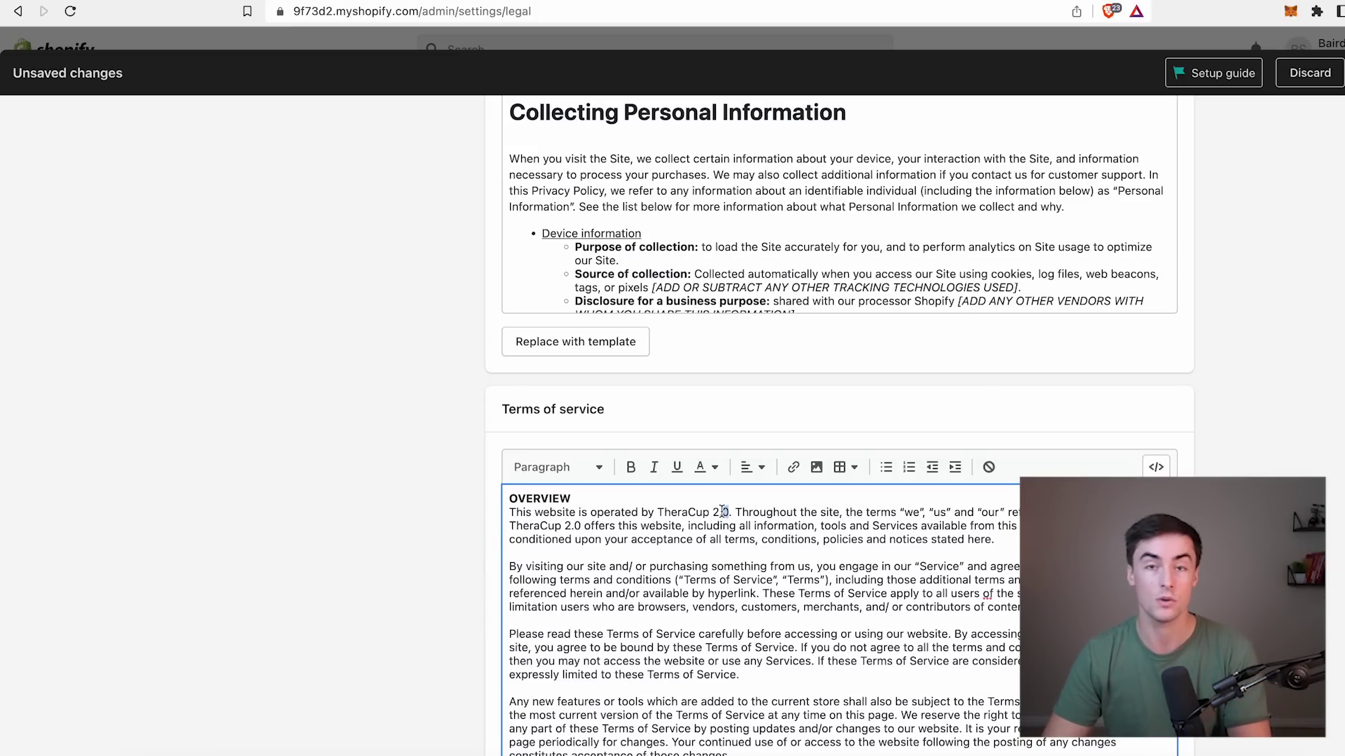
pyautogui.scroll(10, 488, 343)
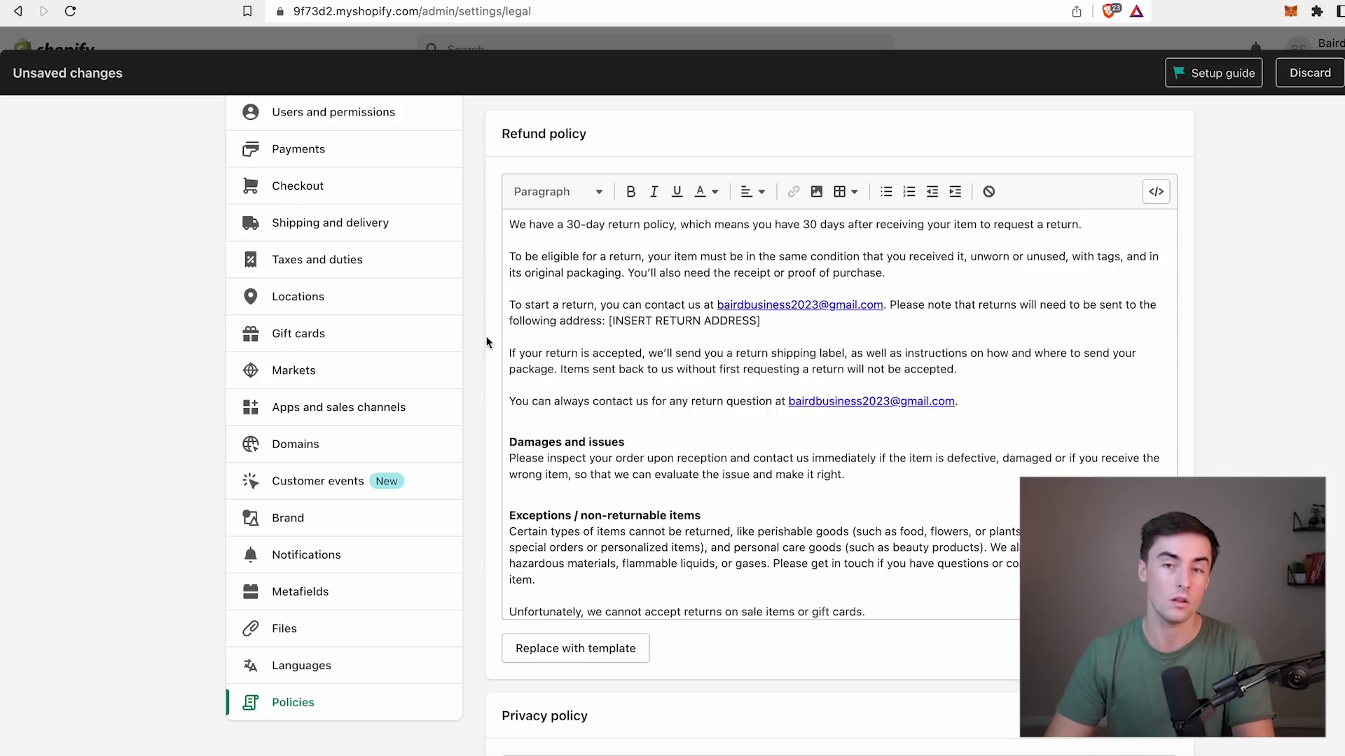
pyautogui.scroll(1, 631, 323)
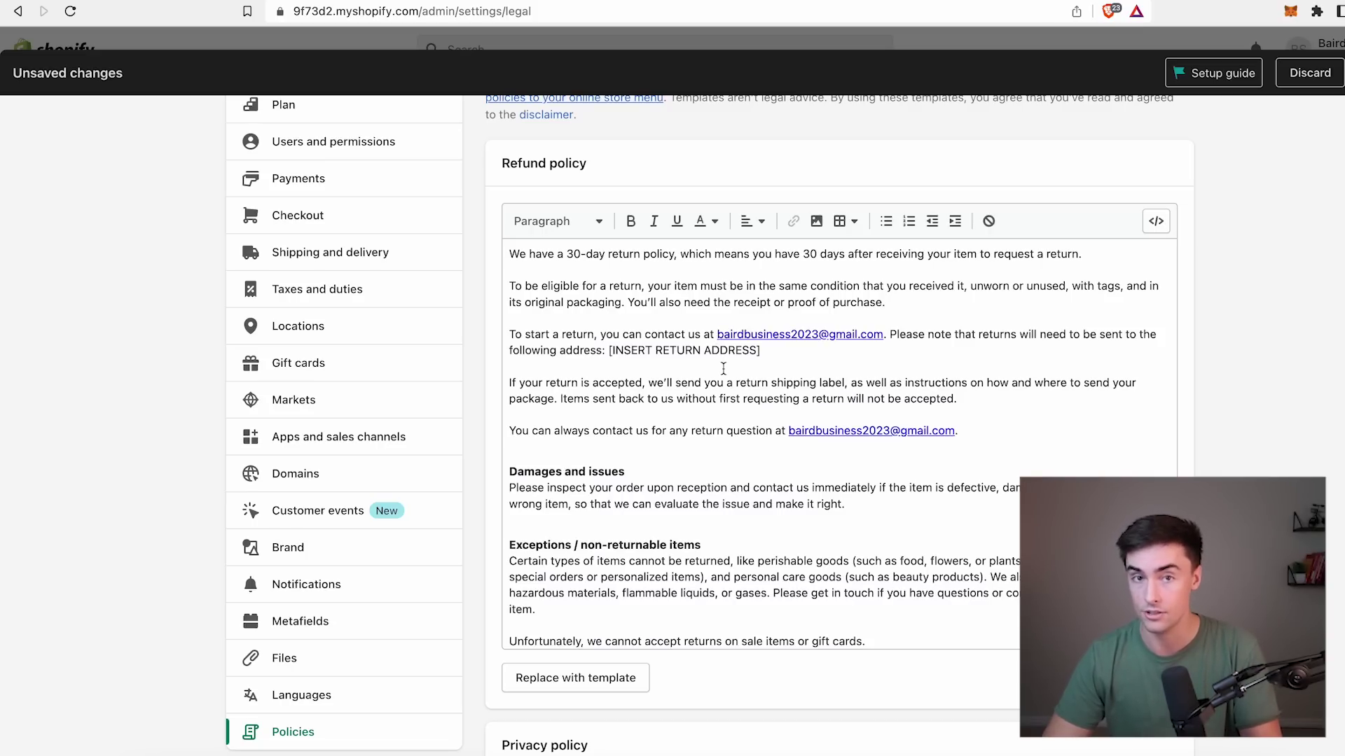
pyautogui.scroll(-1, 723, 369)
pyautogui.moveTo(760, 337); pyautogui.dragTo(613, 341)
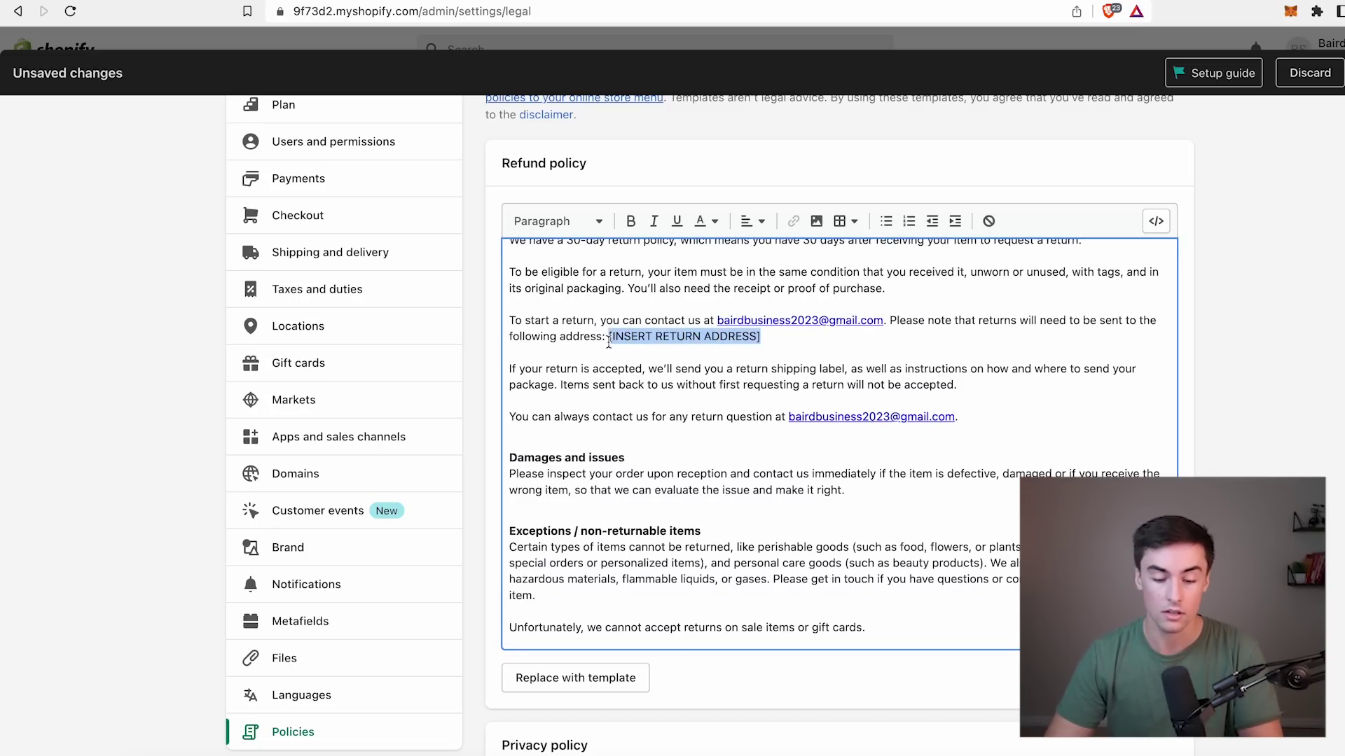
pyautogui.scroll(-10, 625, 371)
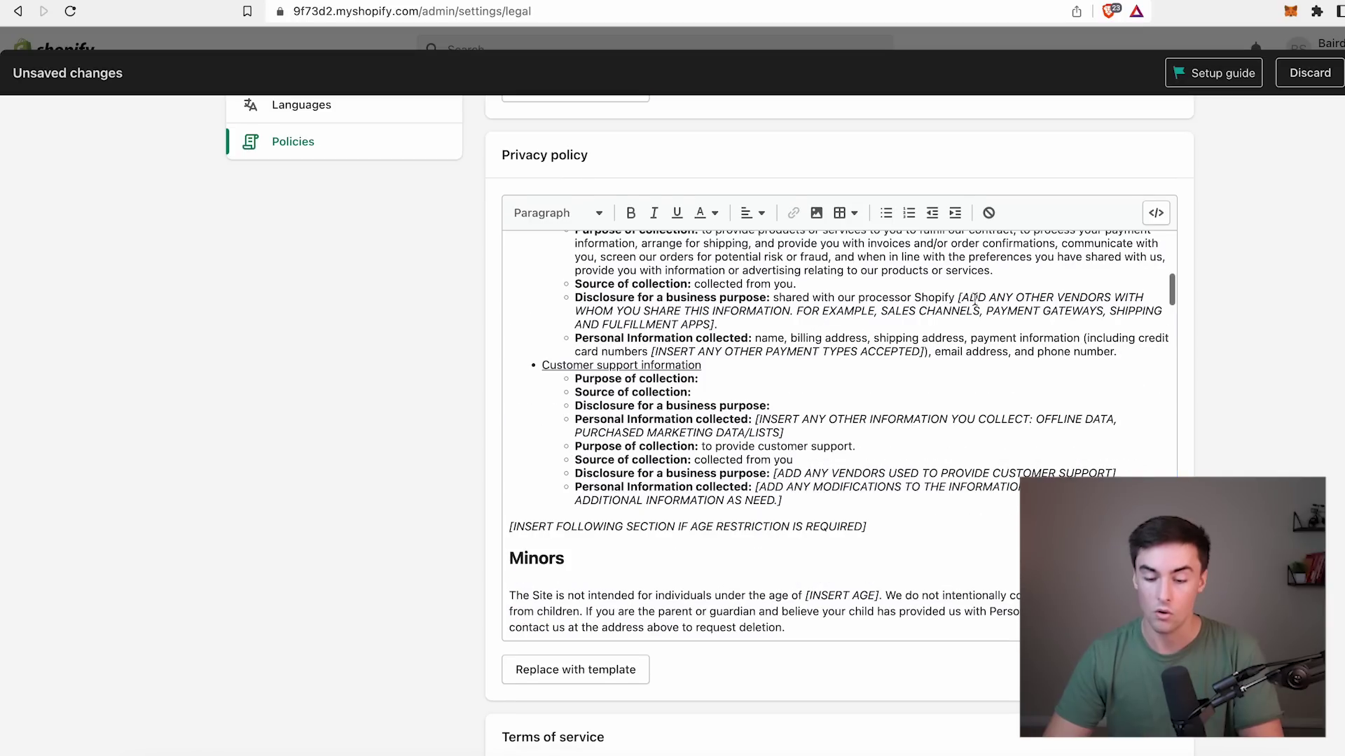
pyautogui.moveTo(960, 297); pyautogui.dragTo(1050, 311)
pyautogui.scroll(-4, 910, 336)
pyautogui.moveTo(774, 337); pyautogui.dragTo(824, 339)
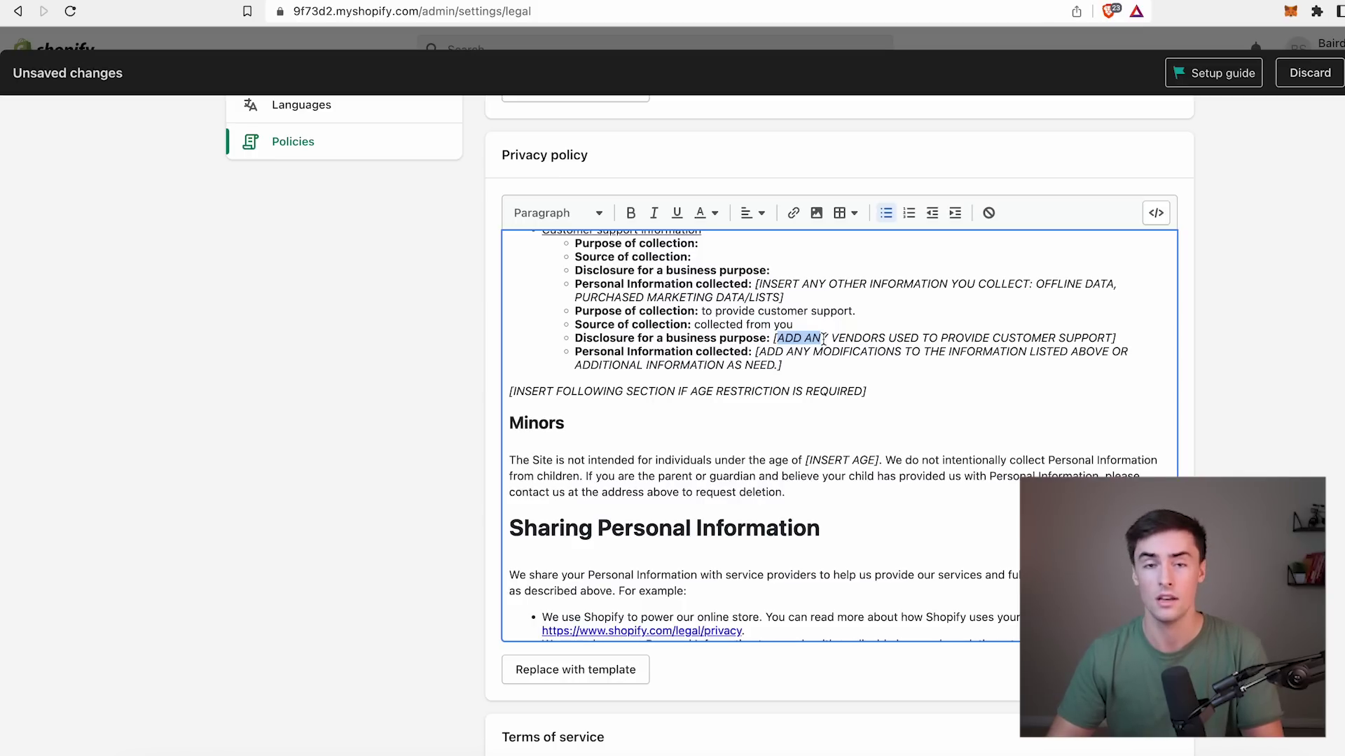
# Highlight the modifications placeholder in the privacy policy, then select the full policy text to copy.
pyautogui.click(823, 352)
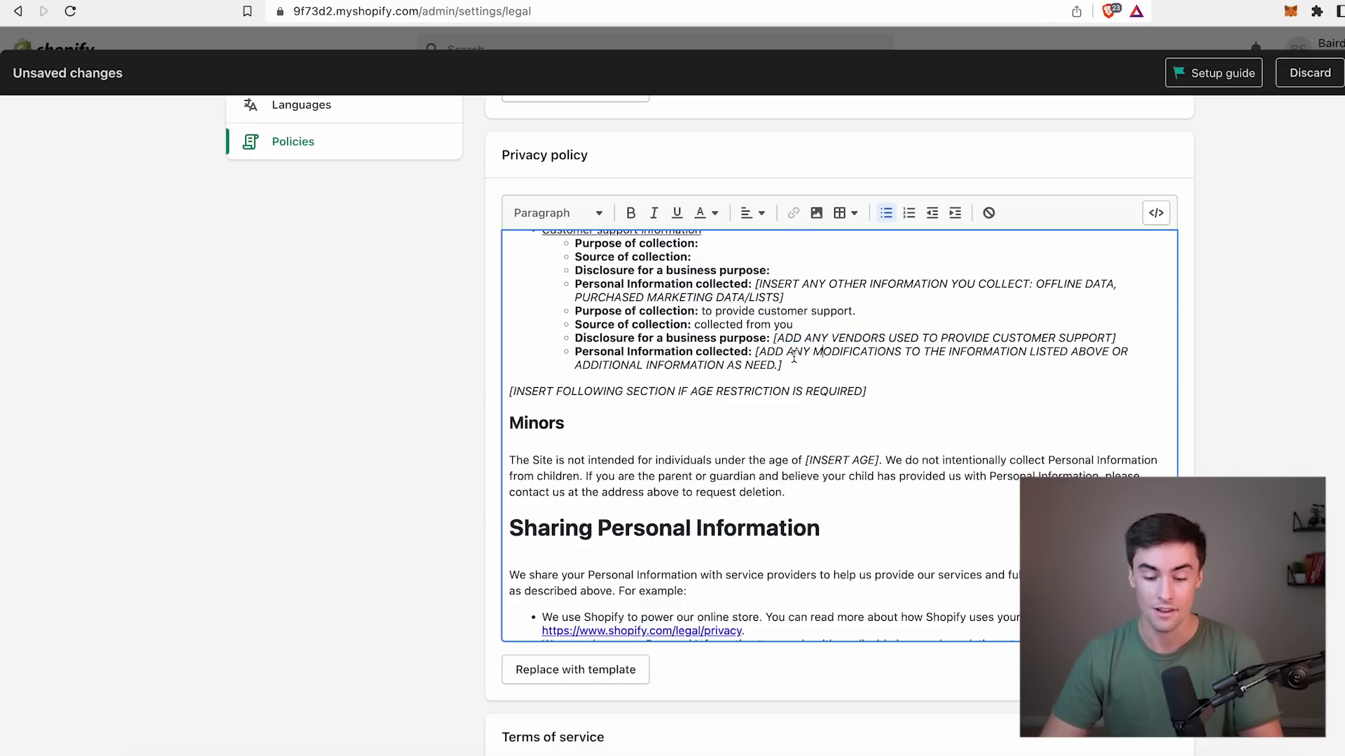
pyautogui.moveTo(783, 365); pyautogui.dragTo(755, 352)
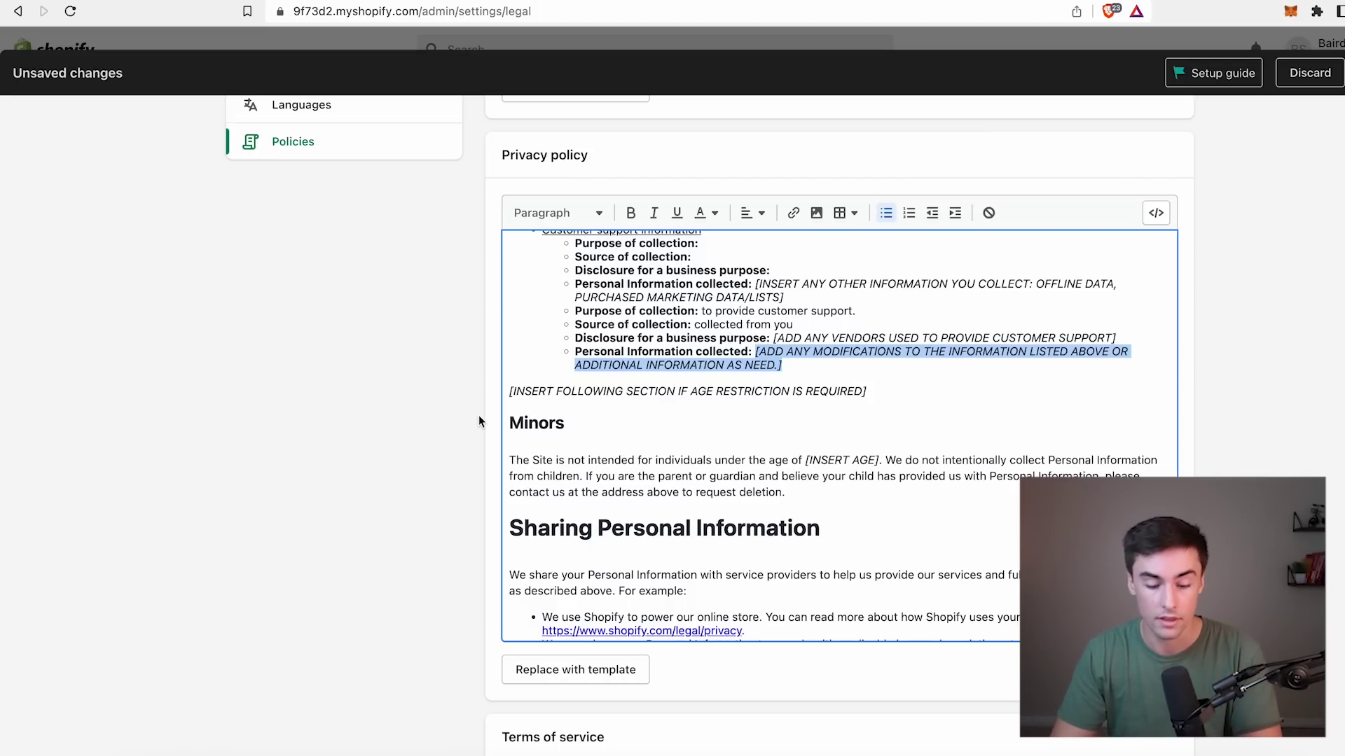
pyautogui.scroll(-8, 479, 421)
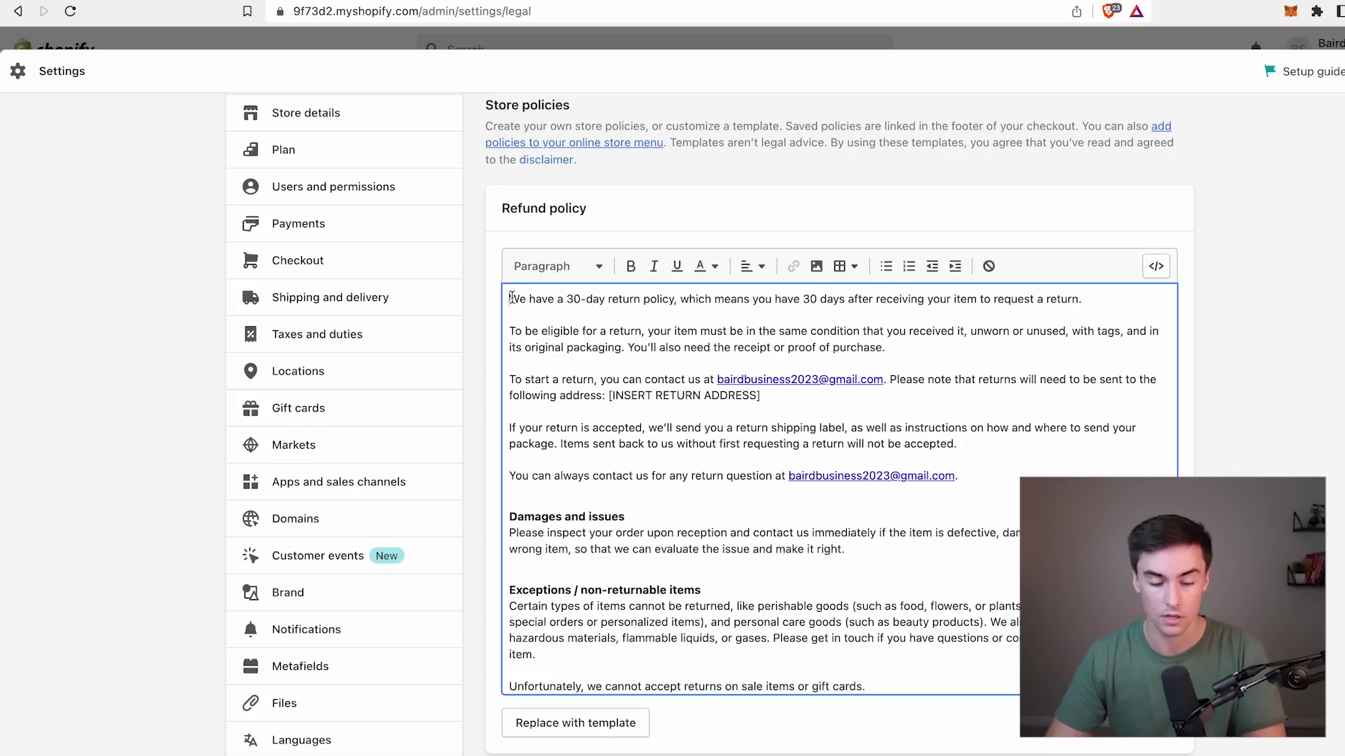
pyautogui.moveTo(510, 298); pyautogui.dragTo(854, 720)
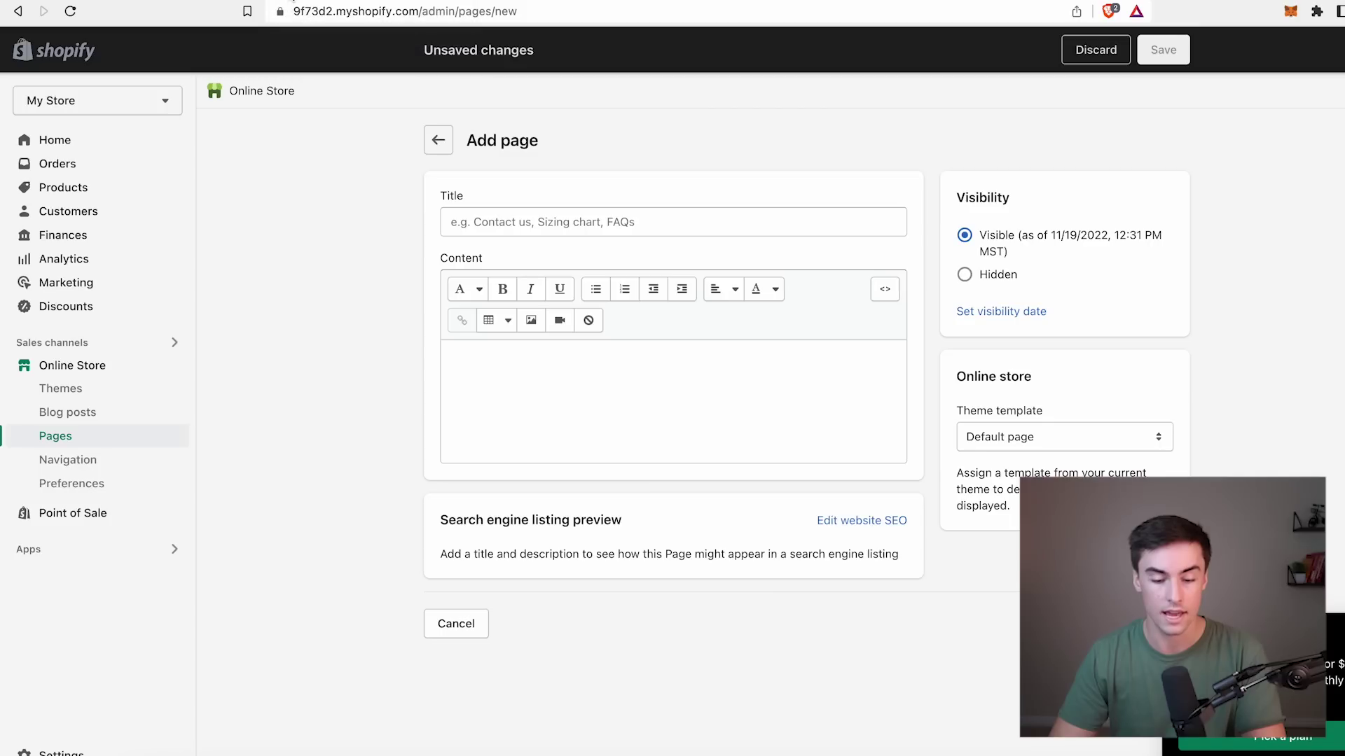
# Create and save a 'Refund Policy' store page containing the pasted refund policy text.
pyautogui.click(57, 442)
pyautogui.click(1330, 140)
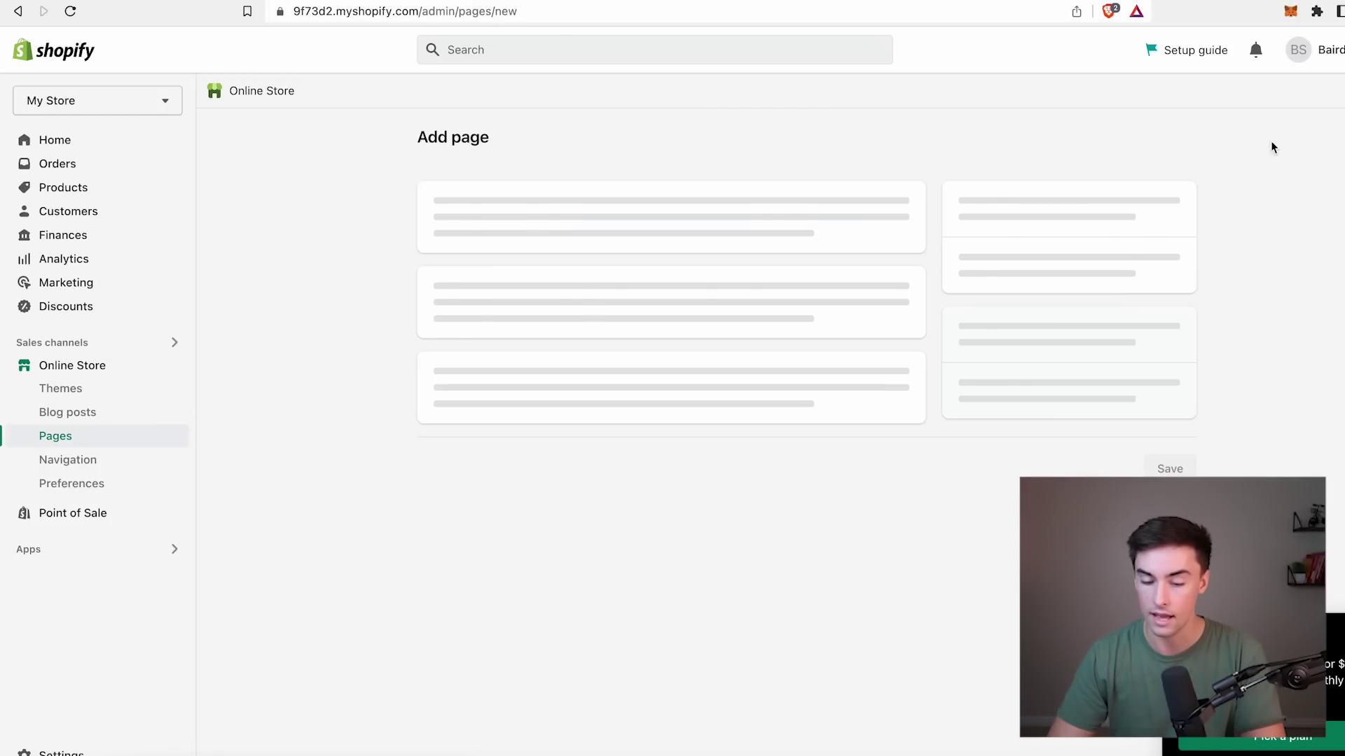
pyautogui.click(559, 427)
pyautogui.press('super+v')
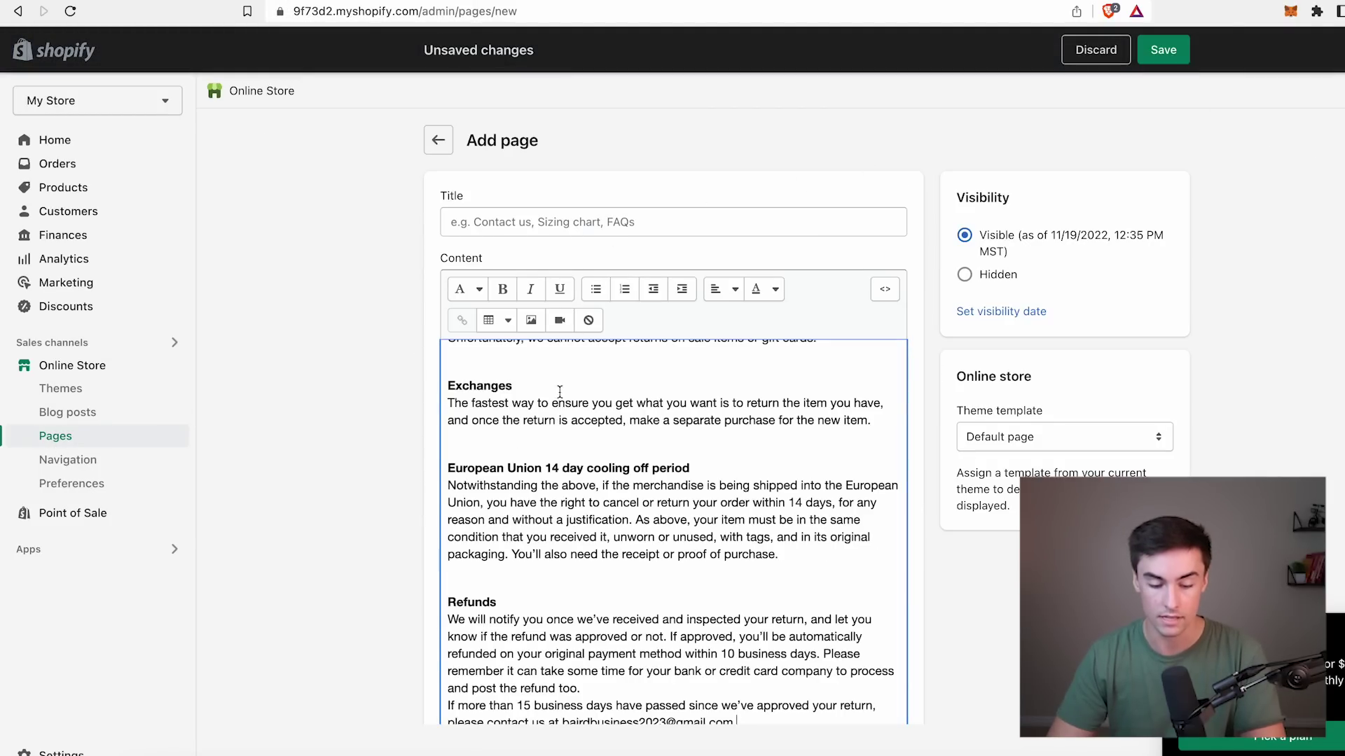
pyautogui.scroll(15, 574, 425)
pyautogui.click(585, 228)
pyautogui.write('Refuld')
pyautogui.press('BackSpace')
pyautogui.press('BackSpace')
pyautogui.press('BackSpace')
pyautogui.write('nd Policy')
pyautogui.click(1162, 50)
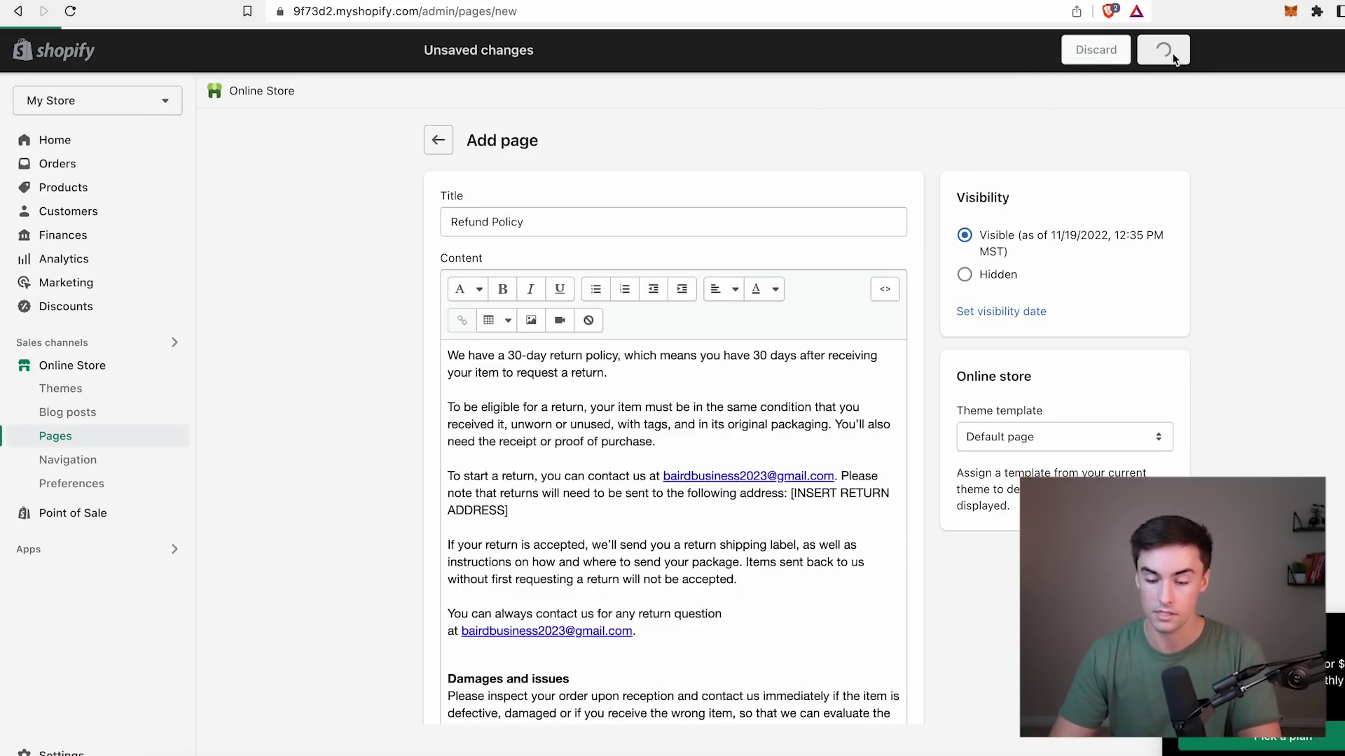
# Create and save another store page titled 'Terms Of Service' from the copied policy text.
pyautogui.click(440, 142)
pyautogui.click(1326, 140)
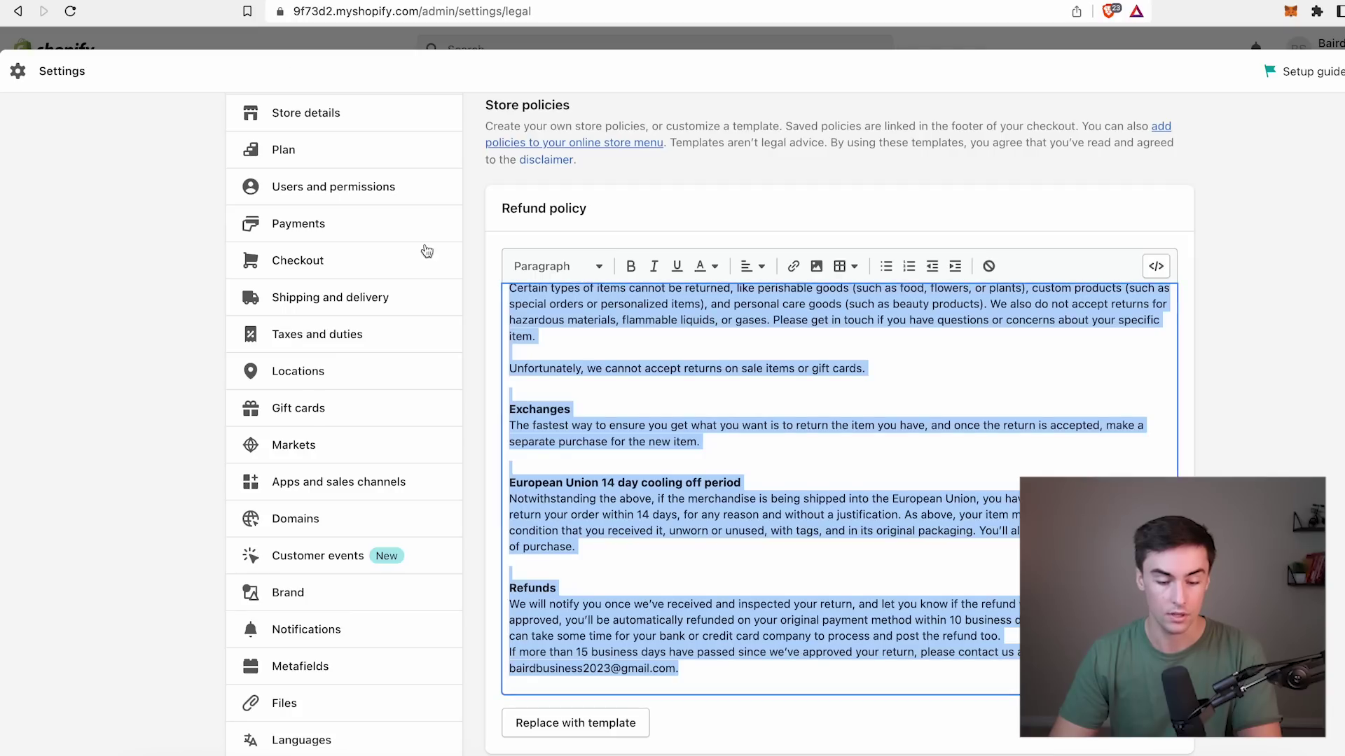
pyautogui.scroll(-3, 534, 426)
pyautogui.scroll(-10, 472, 664)
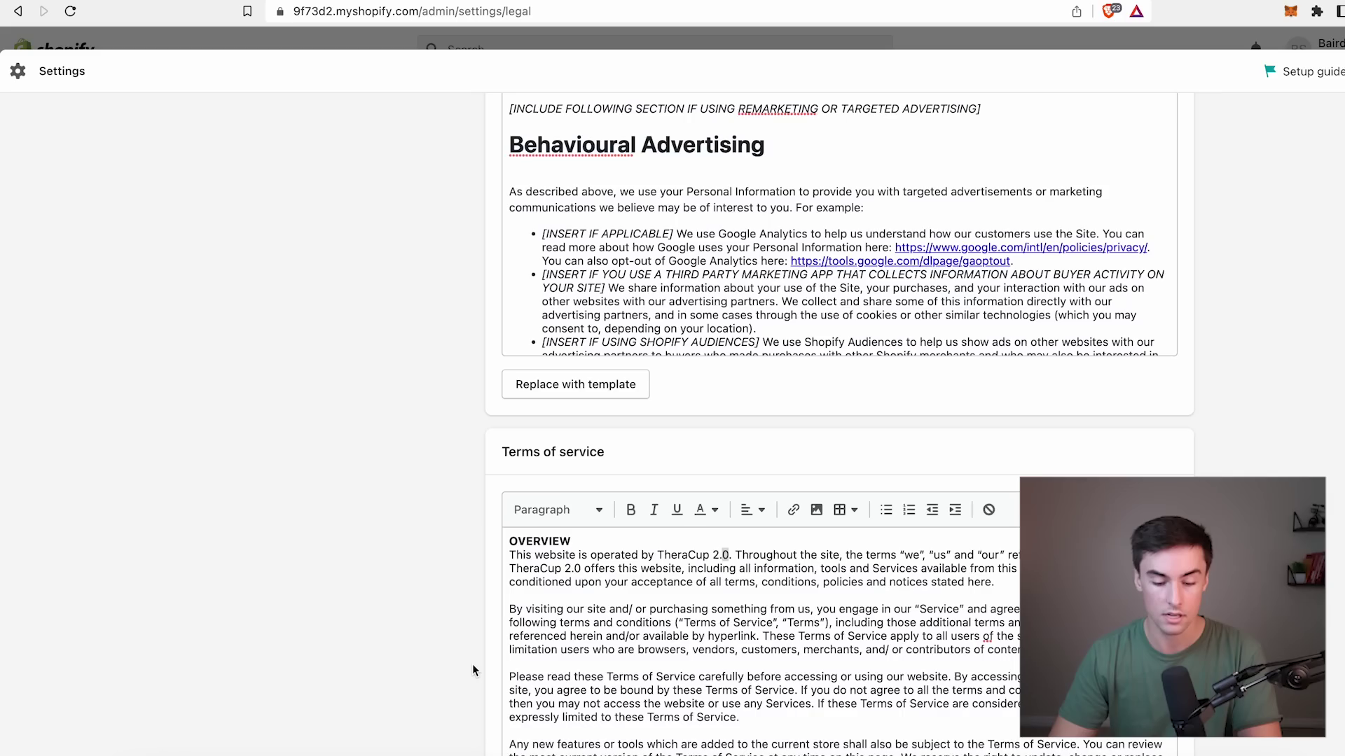
pyautogui.scroll(-3, 441, 506)
pyautogui.scroll(10, 440, 505)
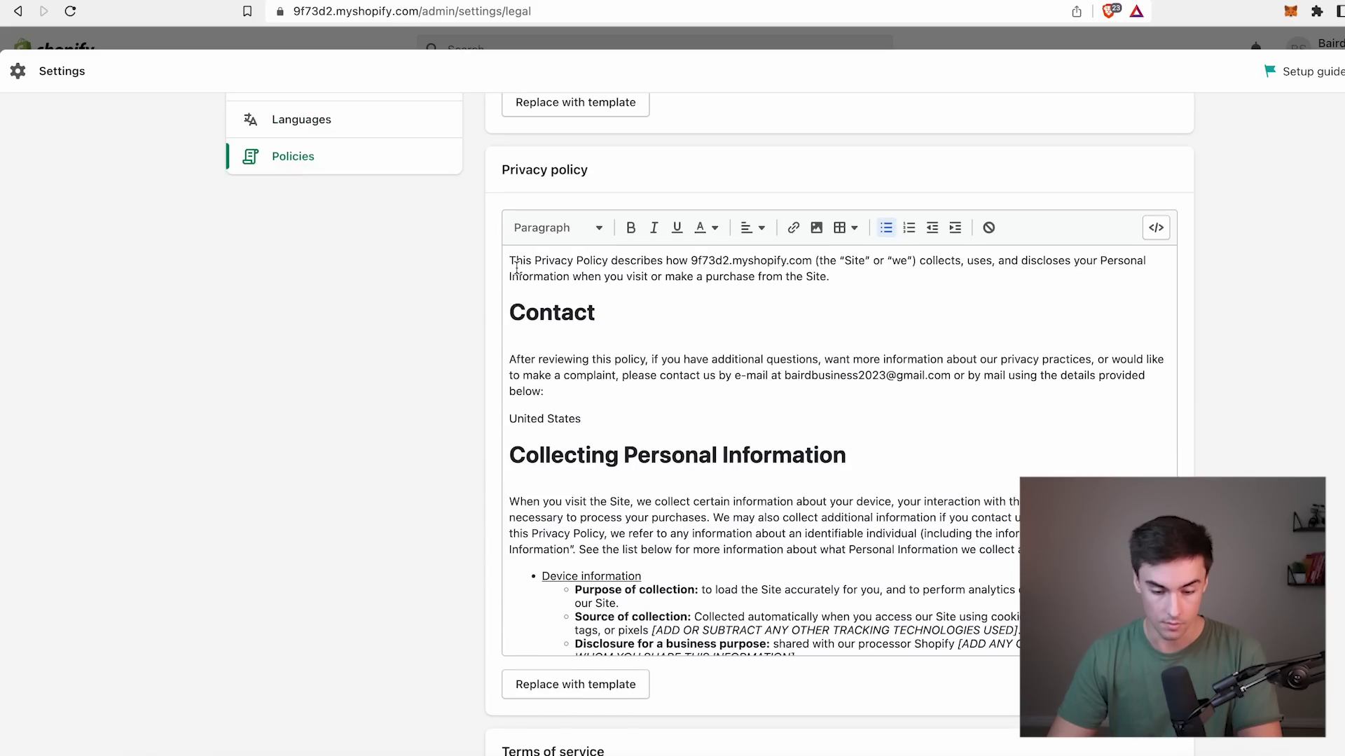
pyautogui.moveTo(512, 261); pyautogui.dragTo(571, 165)
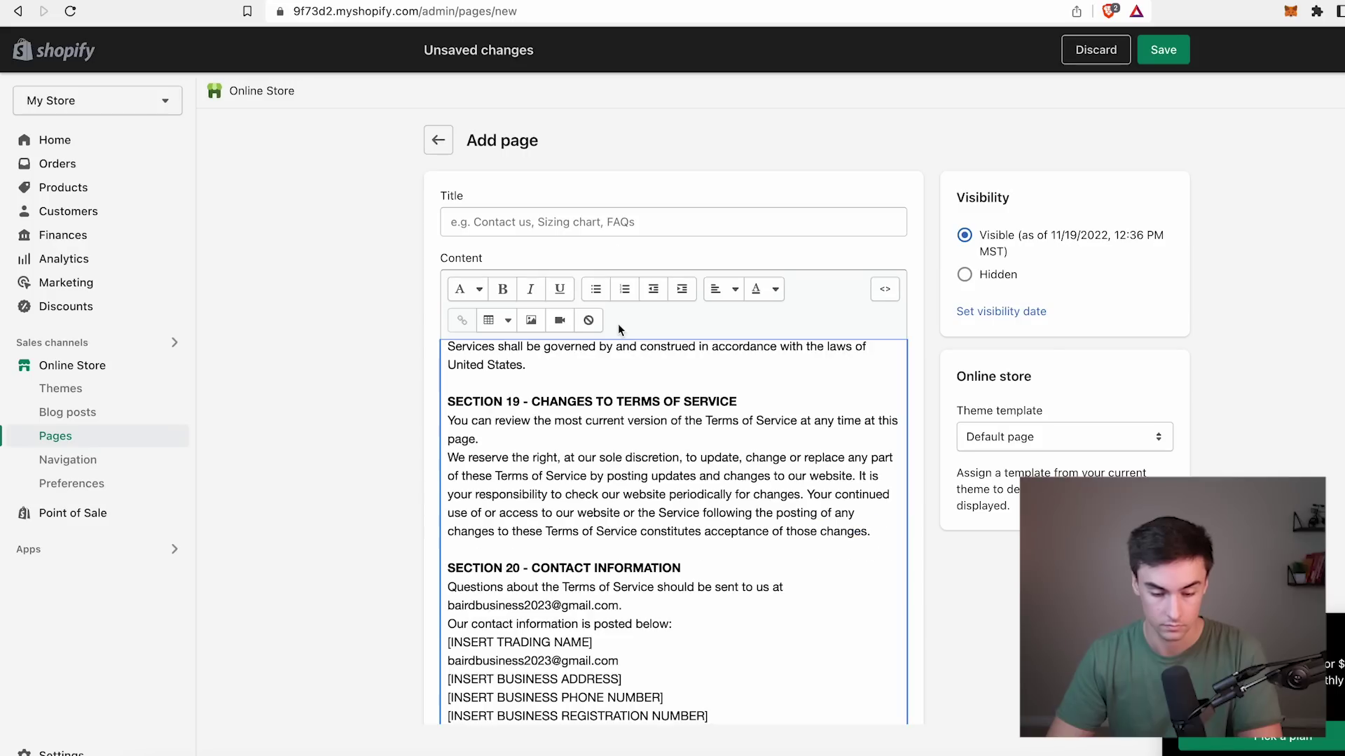
pyautogui.write('Terms Of Service')
pyautogui.click(1149, 49)
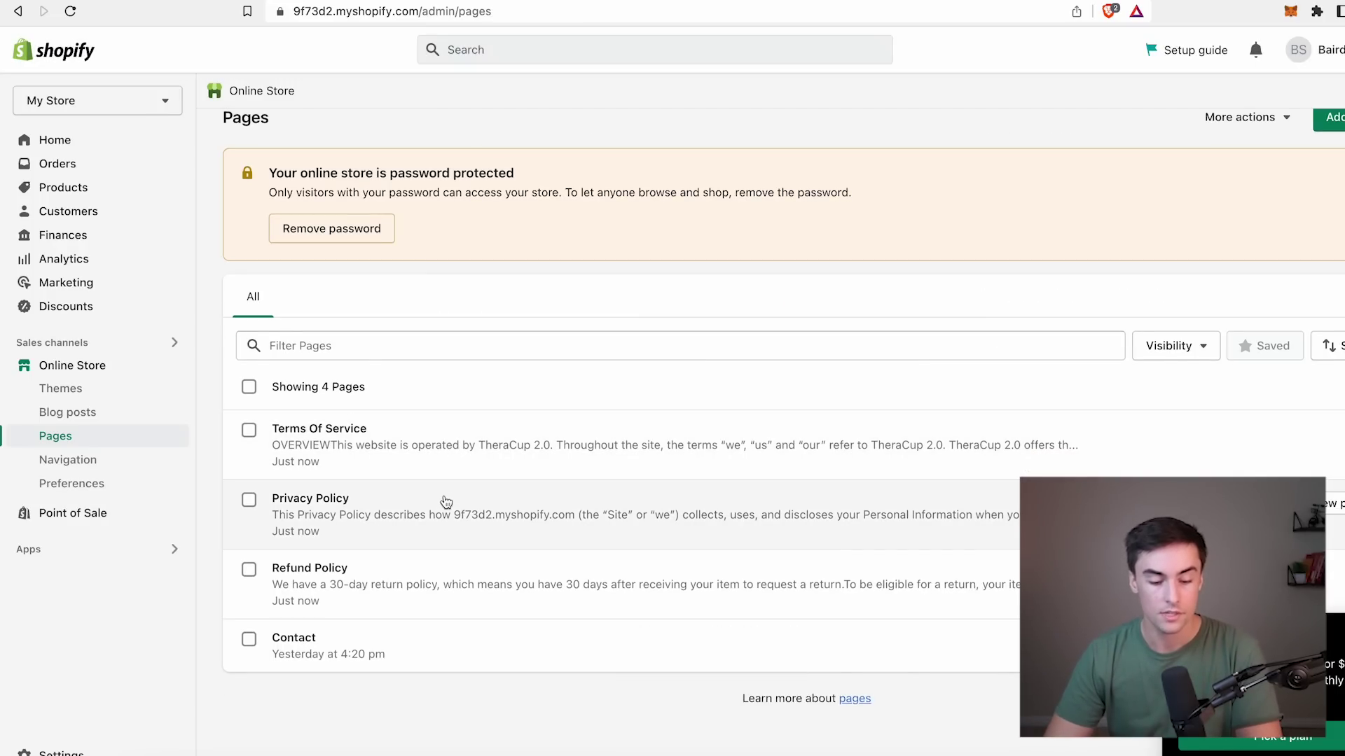
pyautogui.scroll(-1, 425, 661)
# Start a 'Track Your Order' page and paste the order-tracking script into its HTML content.
pyautogui.click(1330, 115)
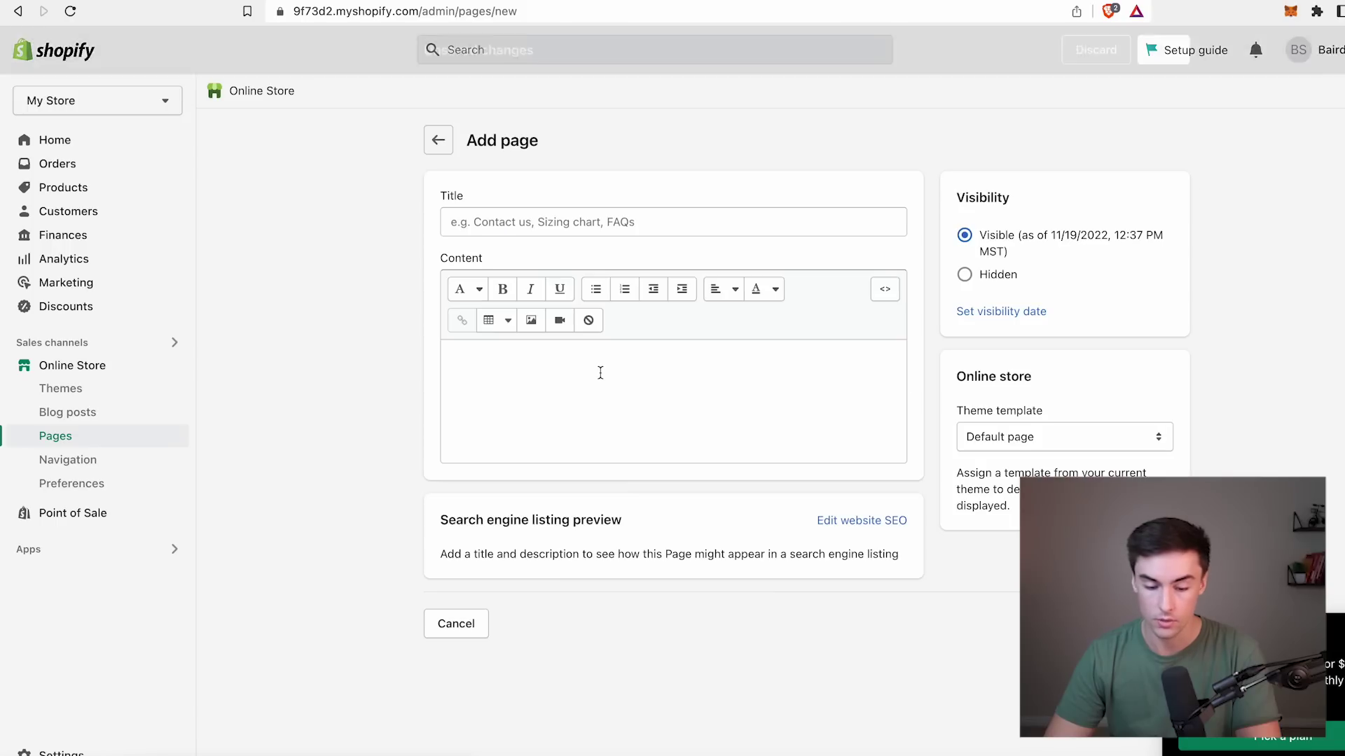
pyautogui.click(581, 227)
pyautogui.write('Tra')
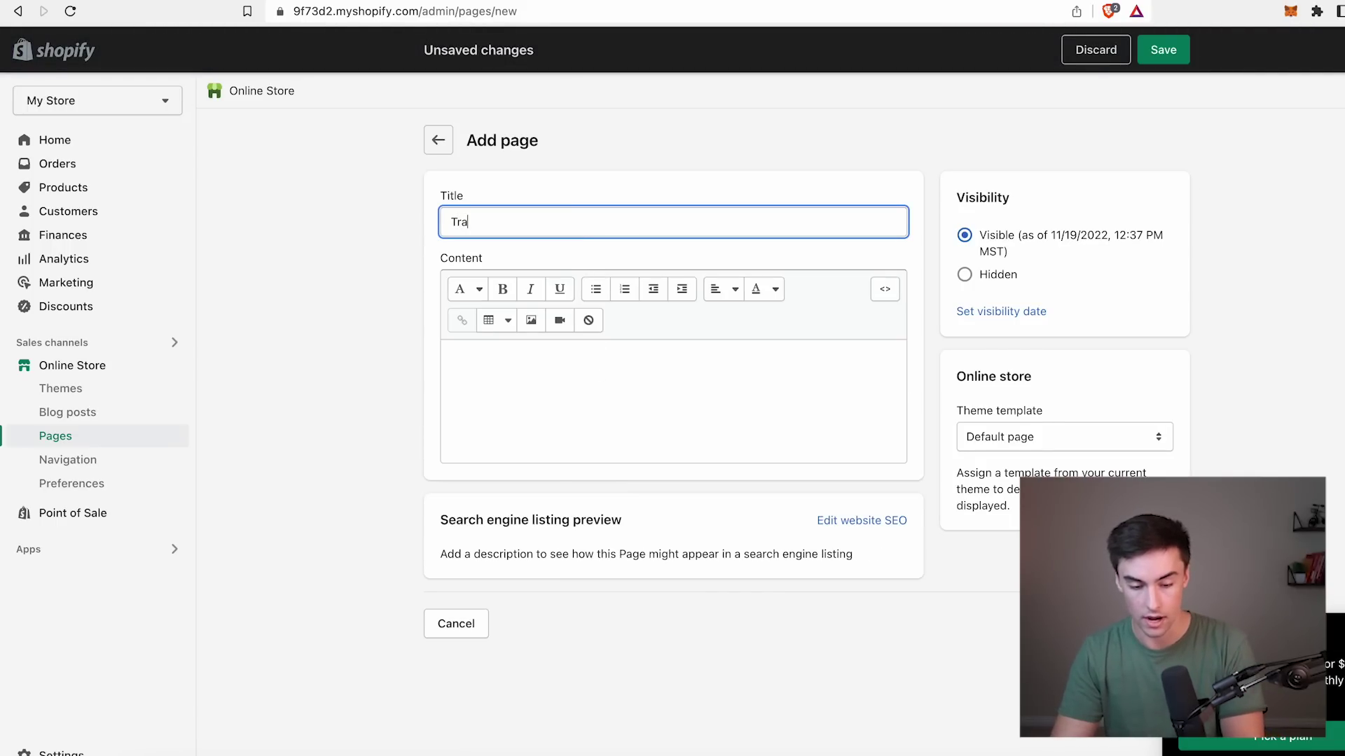
pyautogui.write('ck Your Order')
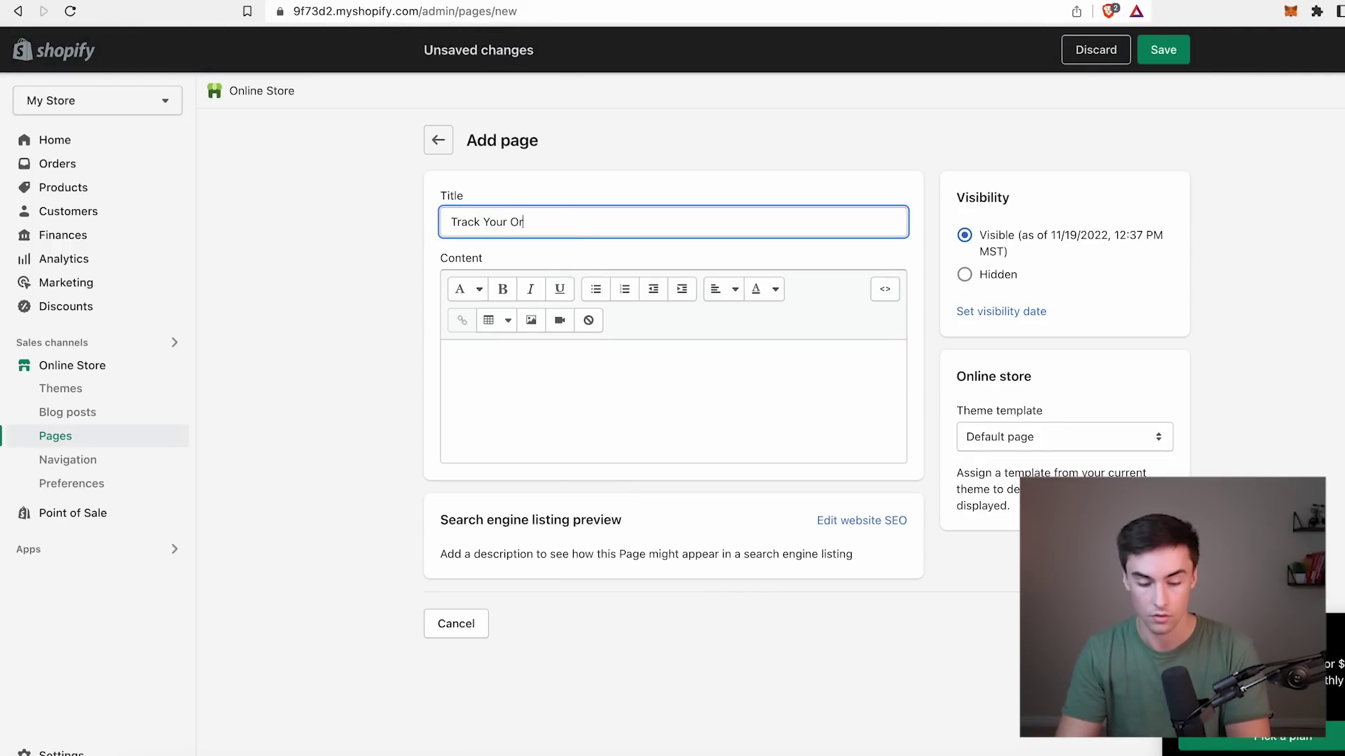
pyautogui.click(582, 417)
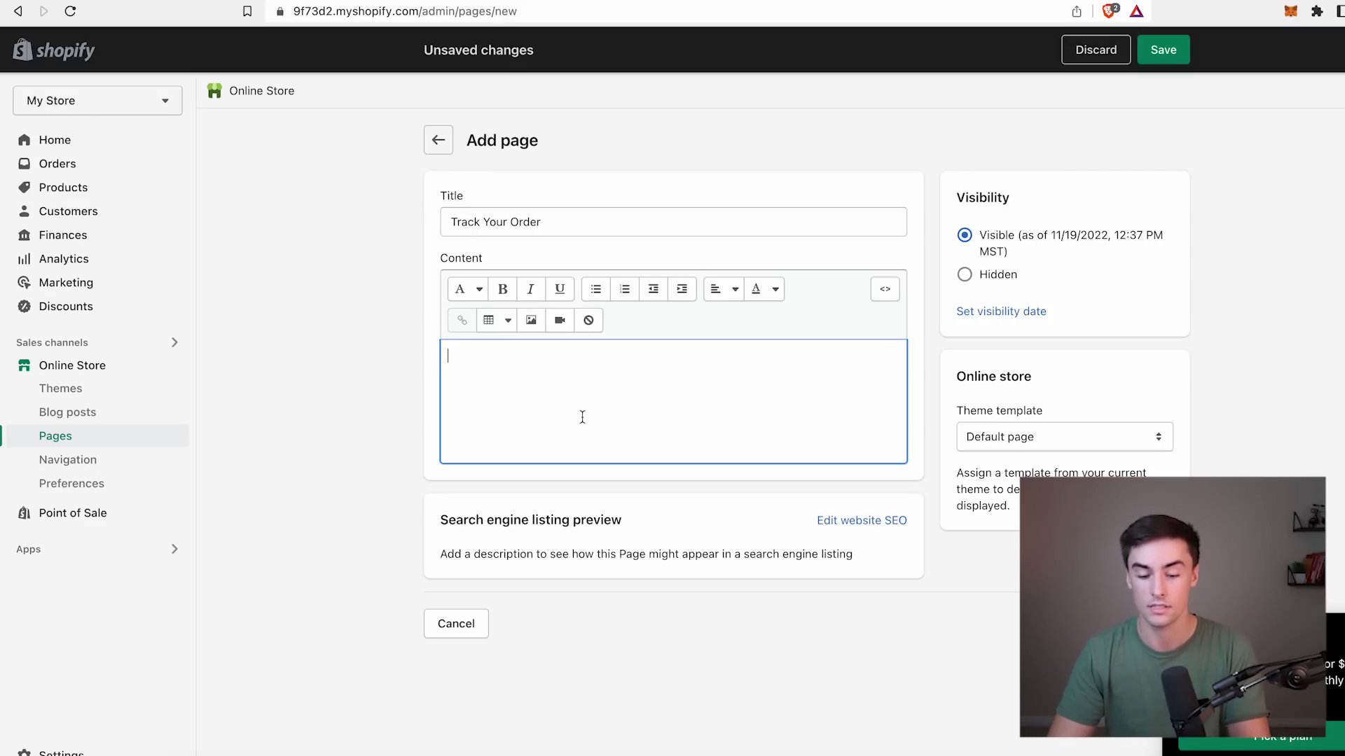
pyautogui.click(886, 295)
pyautogui.click(756, 367)
pyautogui.hotkey('ctrl', 'v')
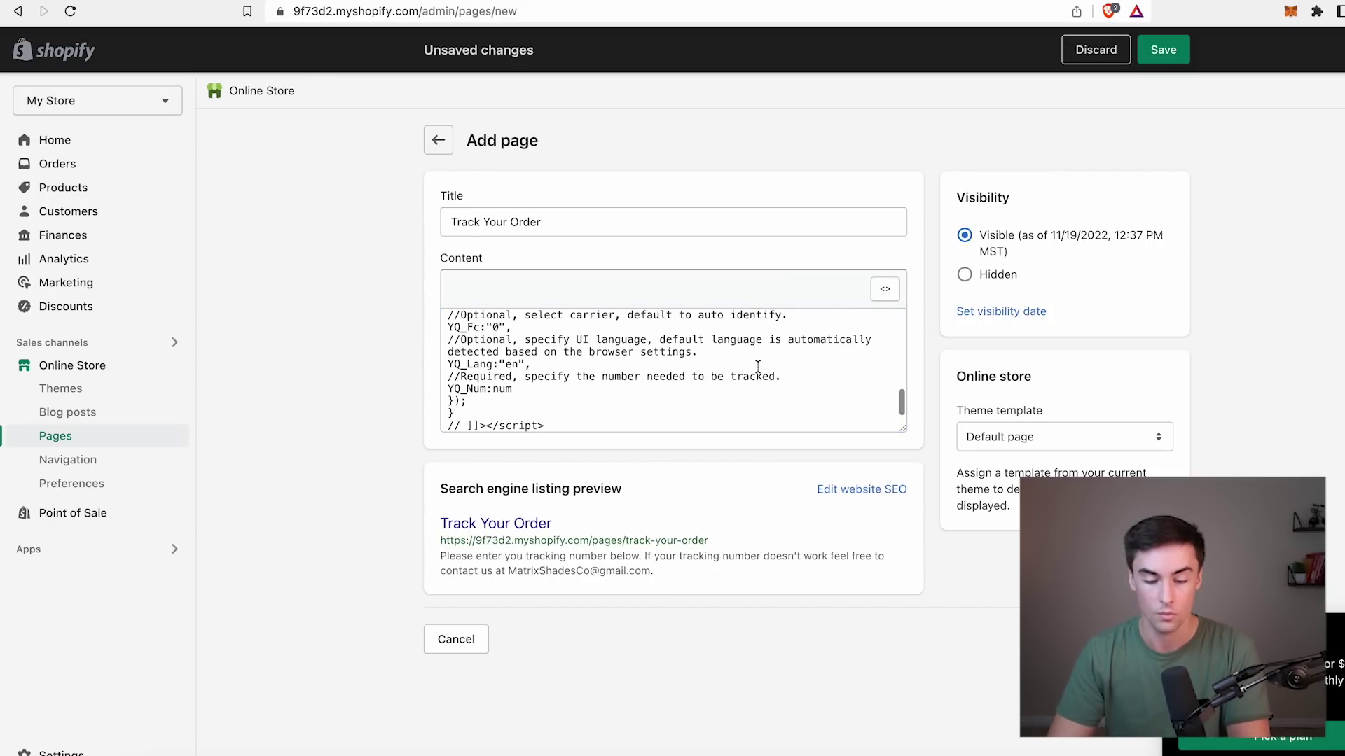
pyautogui.scroll(10, 756, 364)
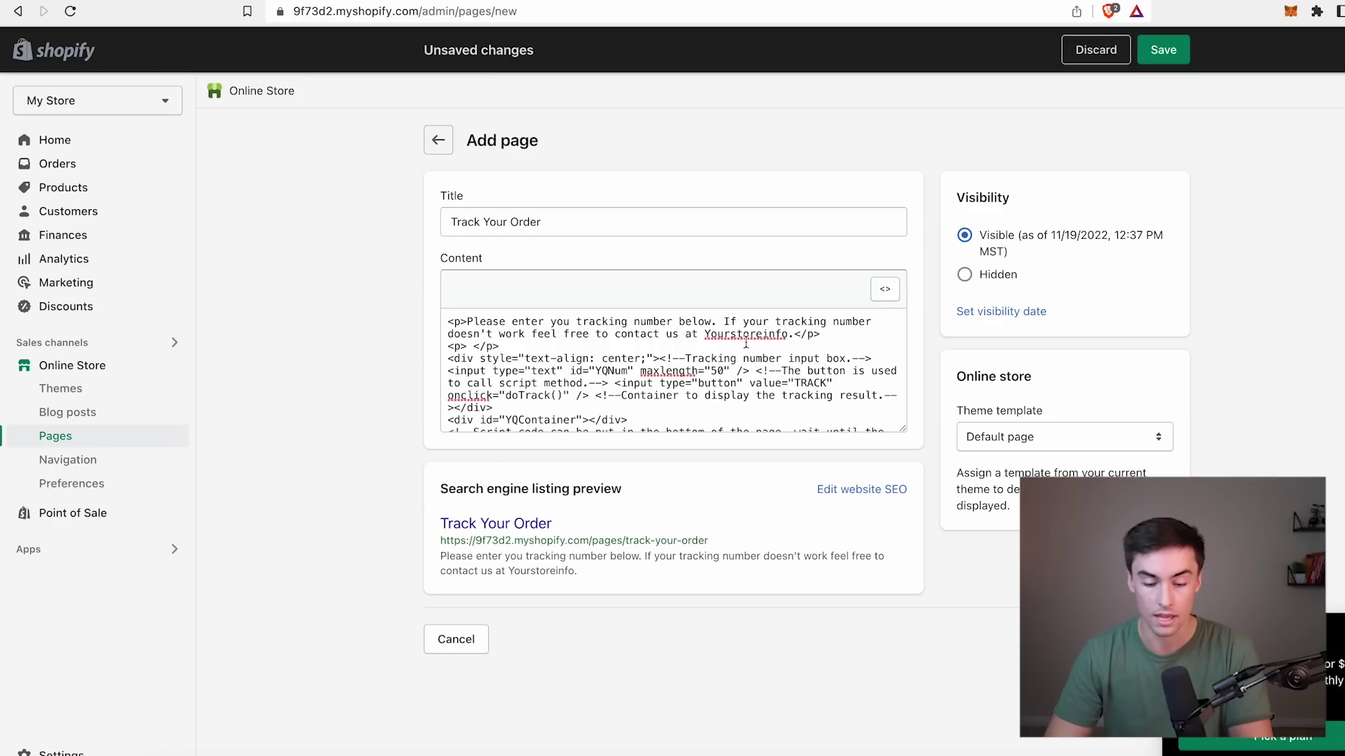
# Replace the Yourstoreinfo placeholder with the store's contact e-mail address and save the page.
pyautogui.moveTo(704, 334); pyautogui.dragTo(785, 333)
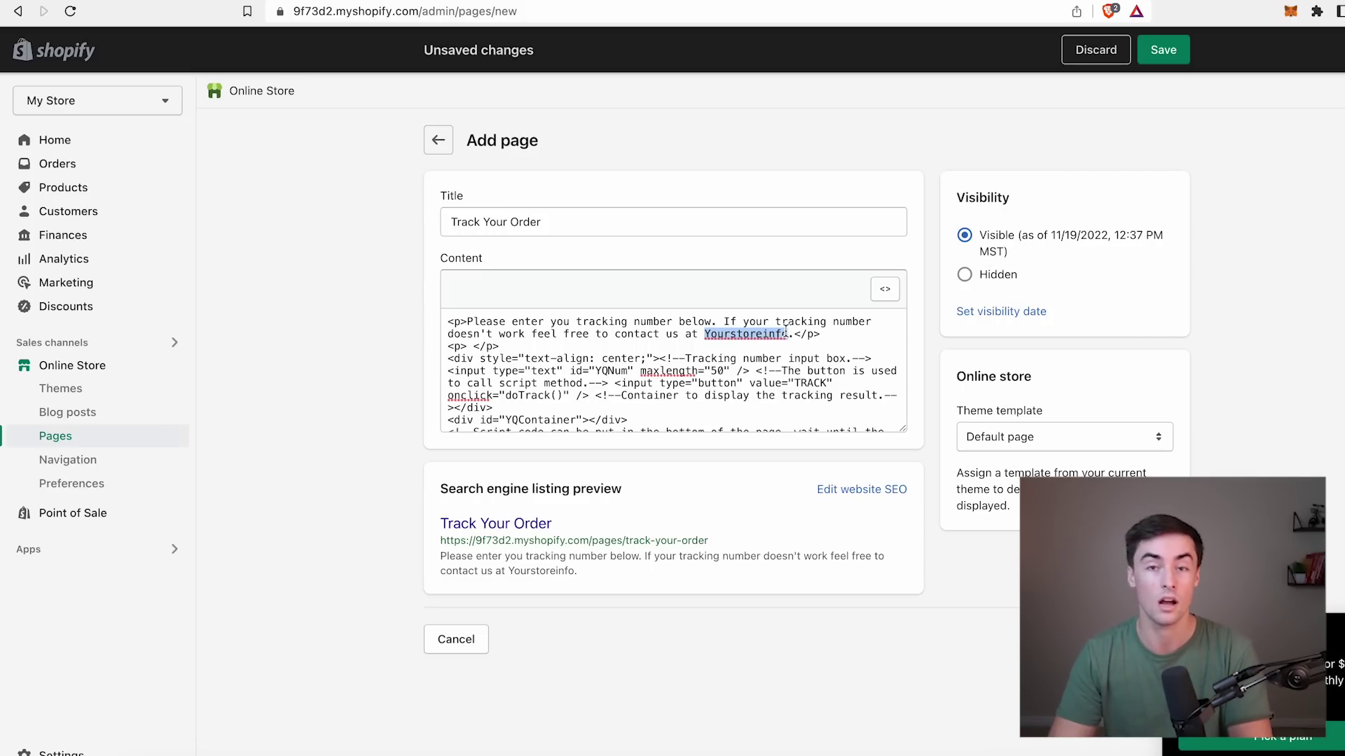
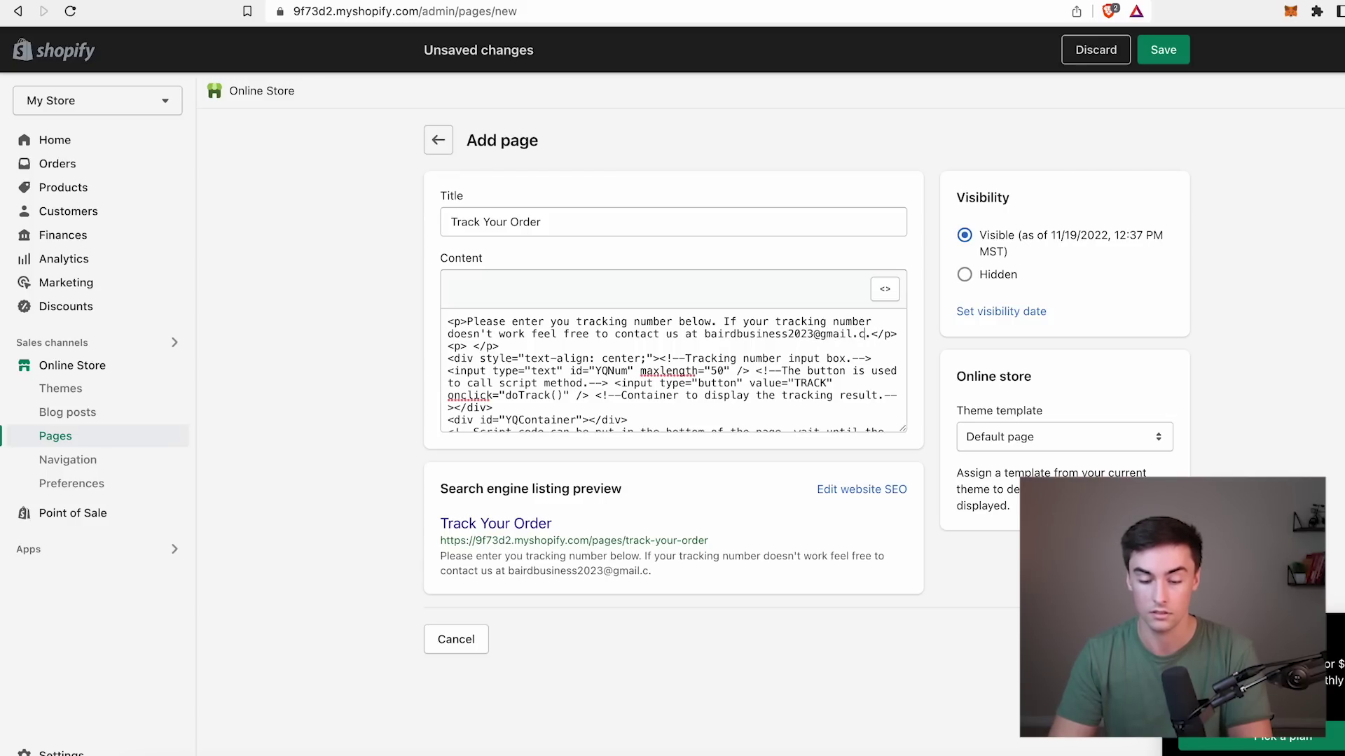
pyautogui.click(1164, 52)
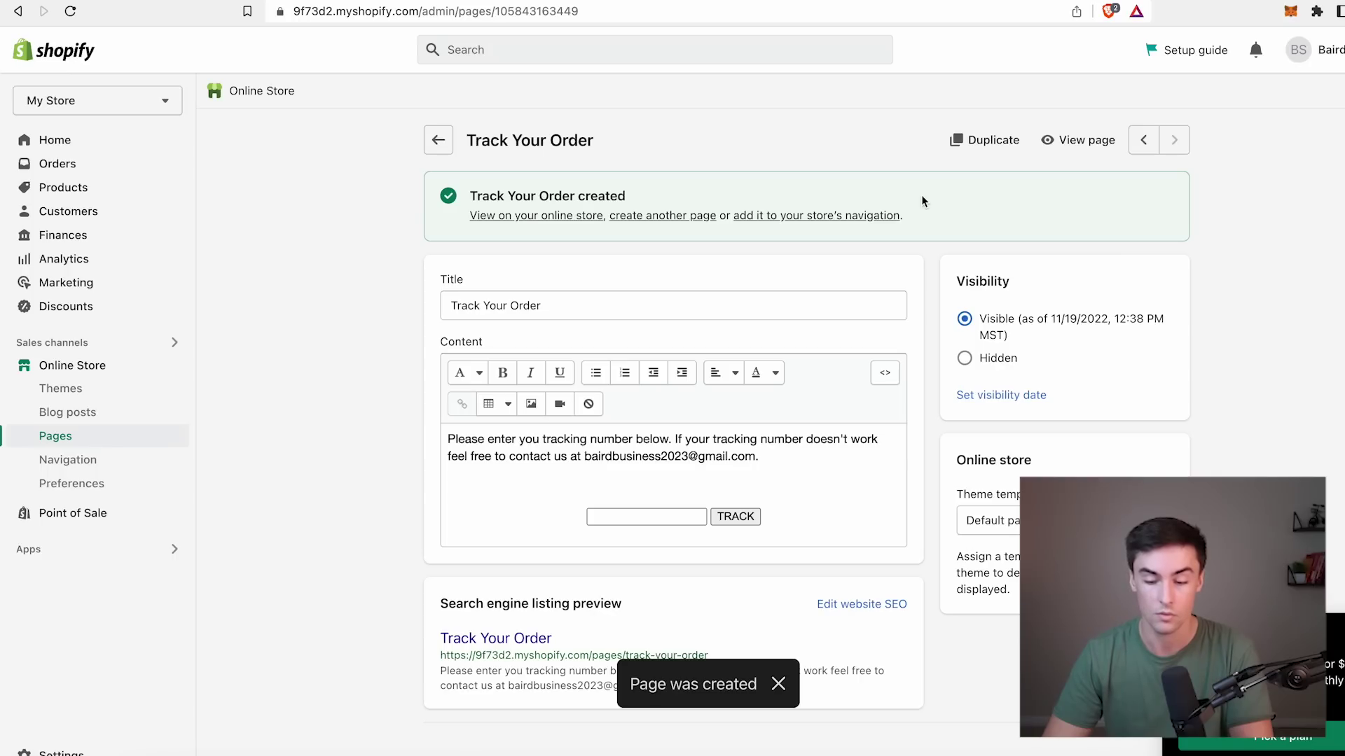
# View the live Track Your Order page, test its tracking box, then review the Navigation menus.
pyautogui.click(1079, 140)
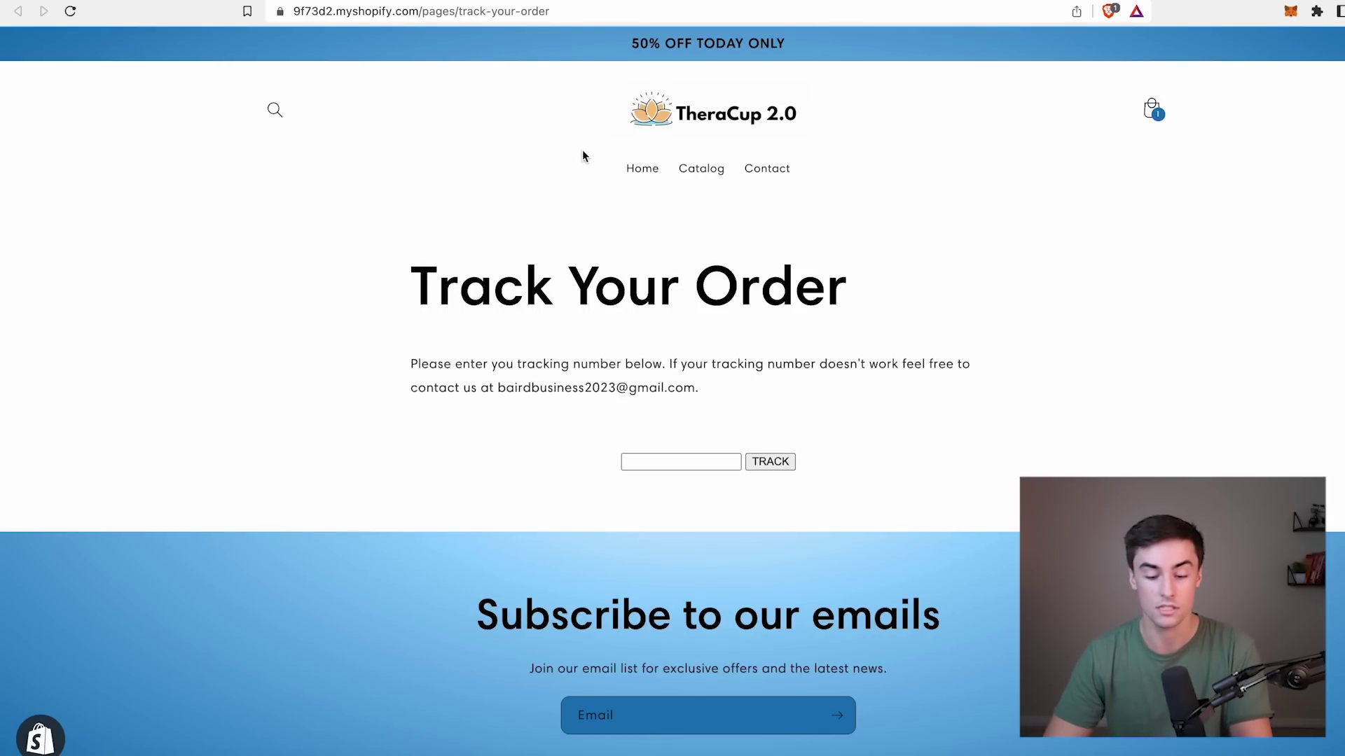
pyautogui.click(677, 458)
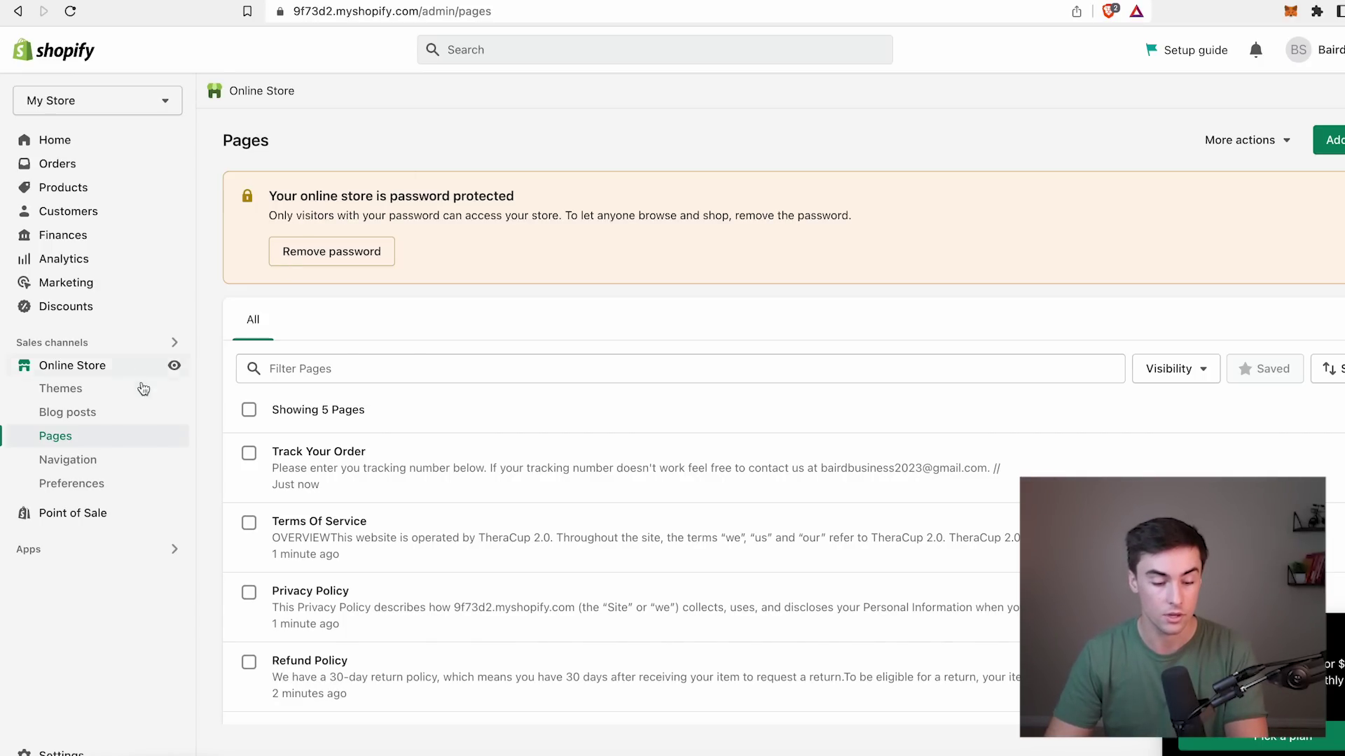
pyautogui.click(96, 468)
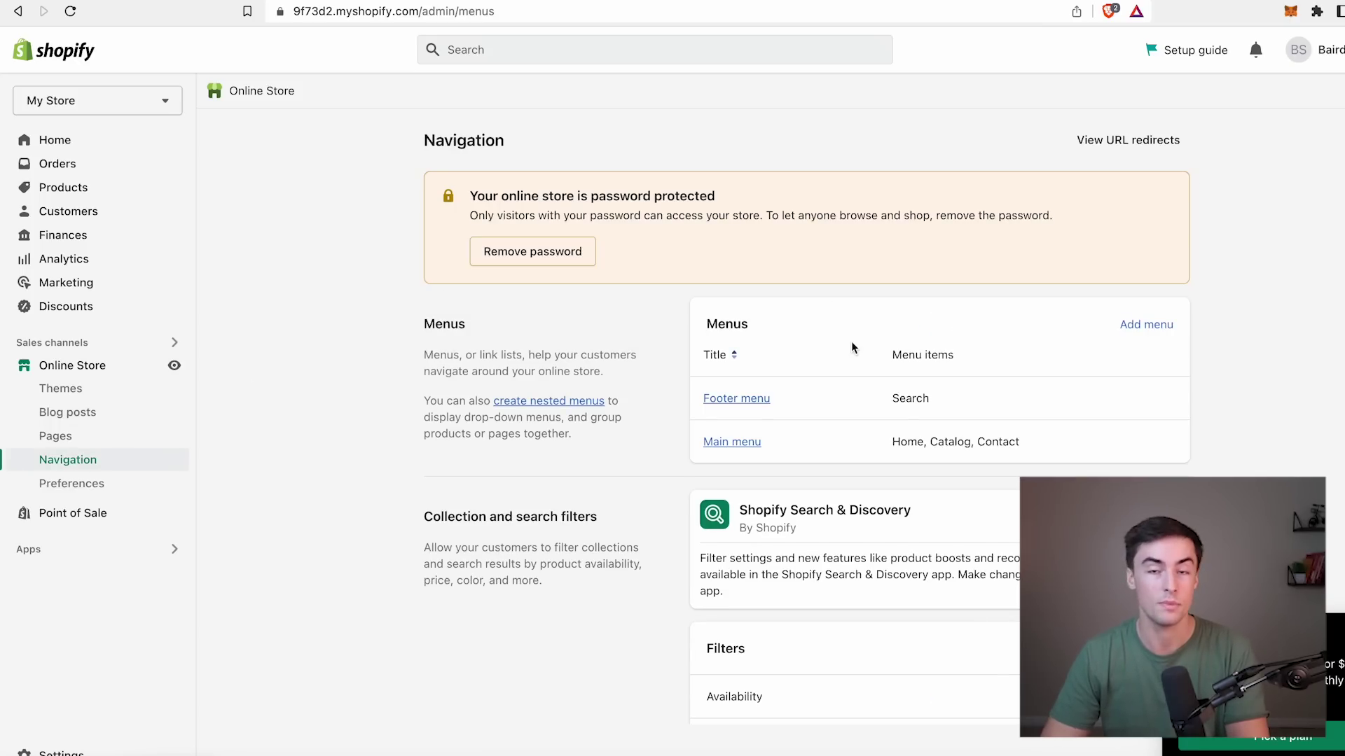
pyautogui.scroll(-2, 851, 347)
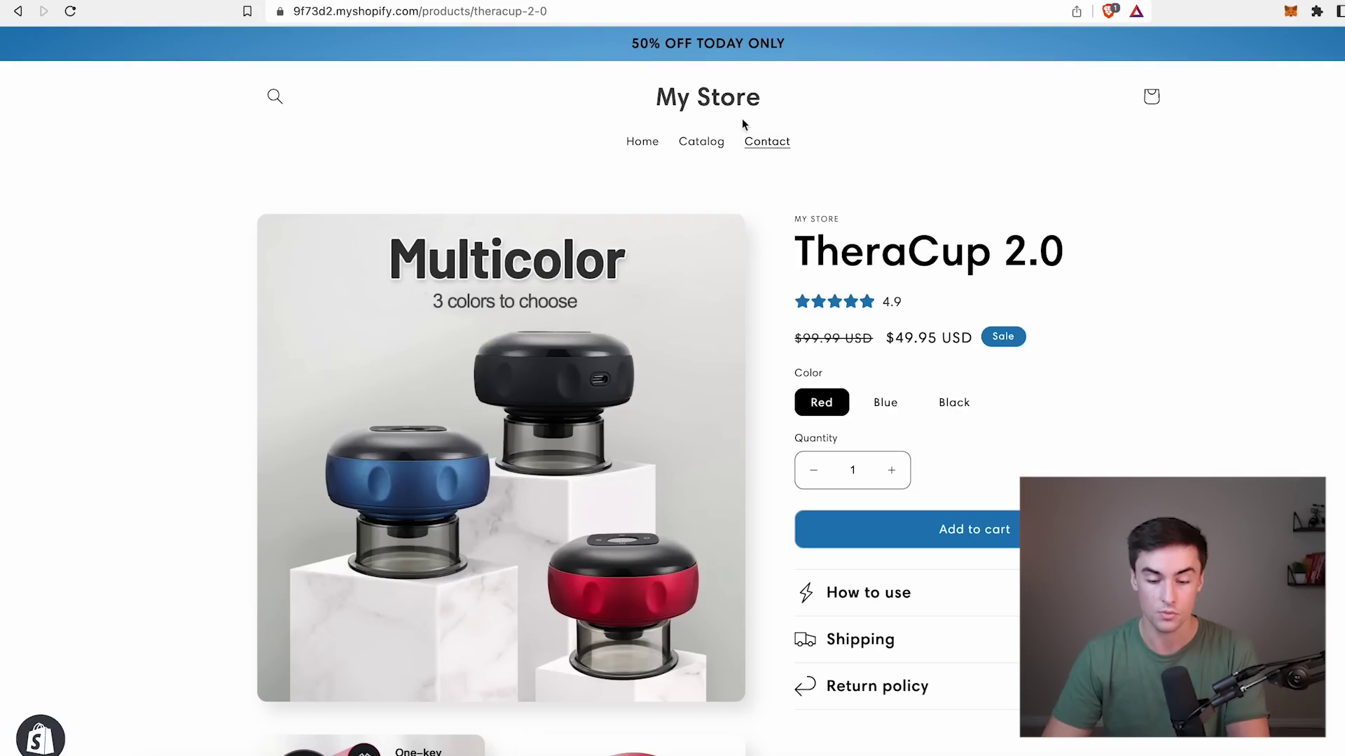
pyautogui.scroll(-20, 762, 138)
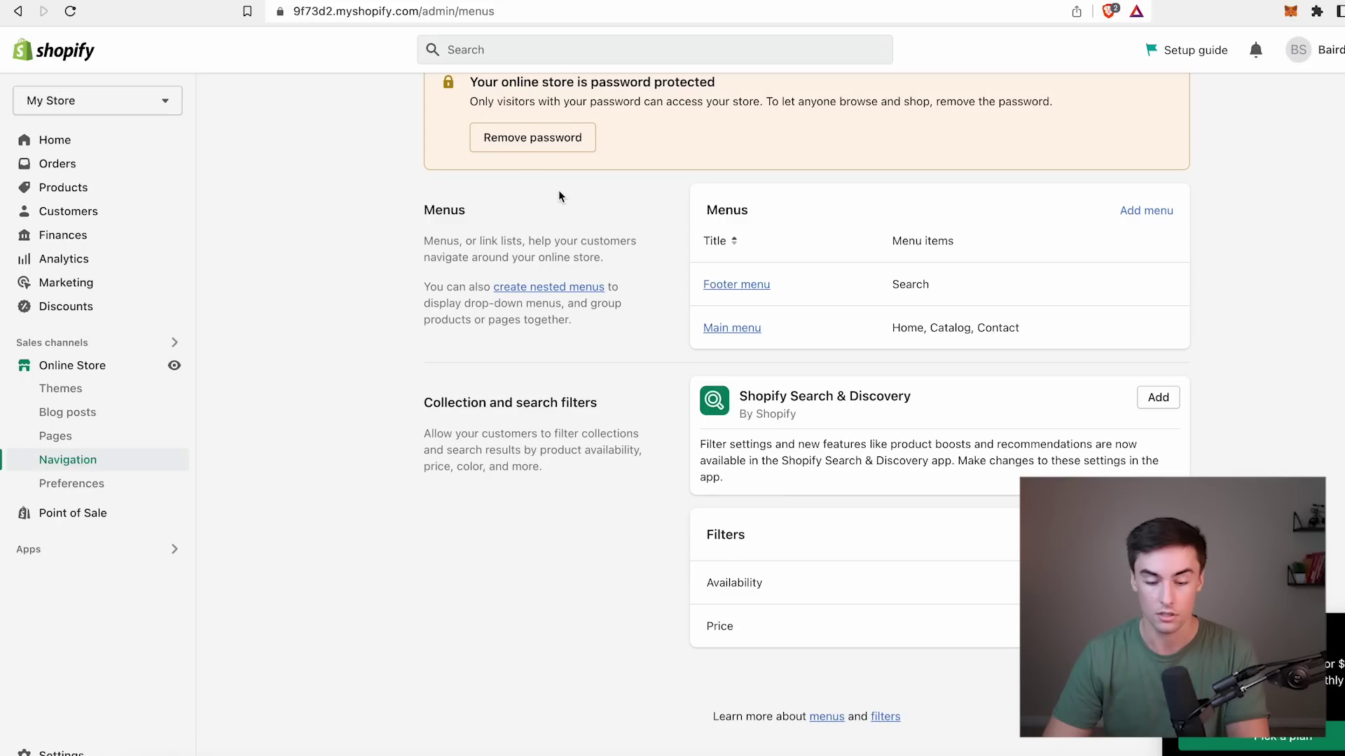
# Remove Catalog from the main menu and add a TheraCup 2.0 product link, moved up.
pyautogui.click(748, 328)
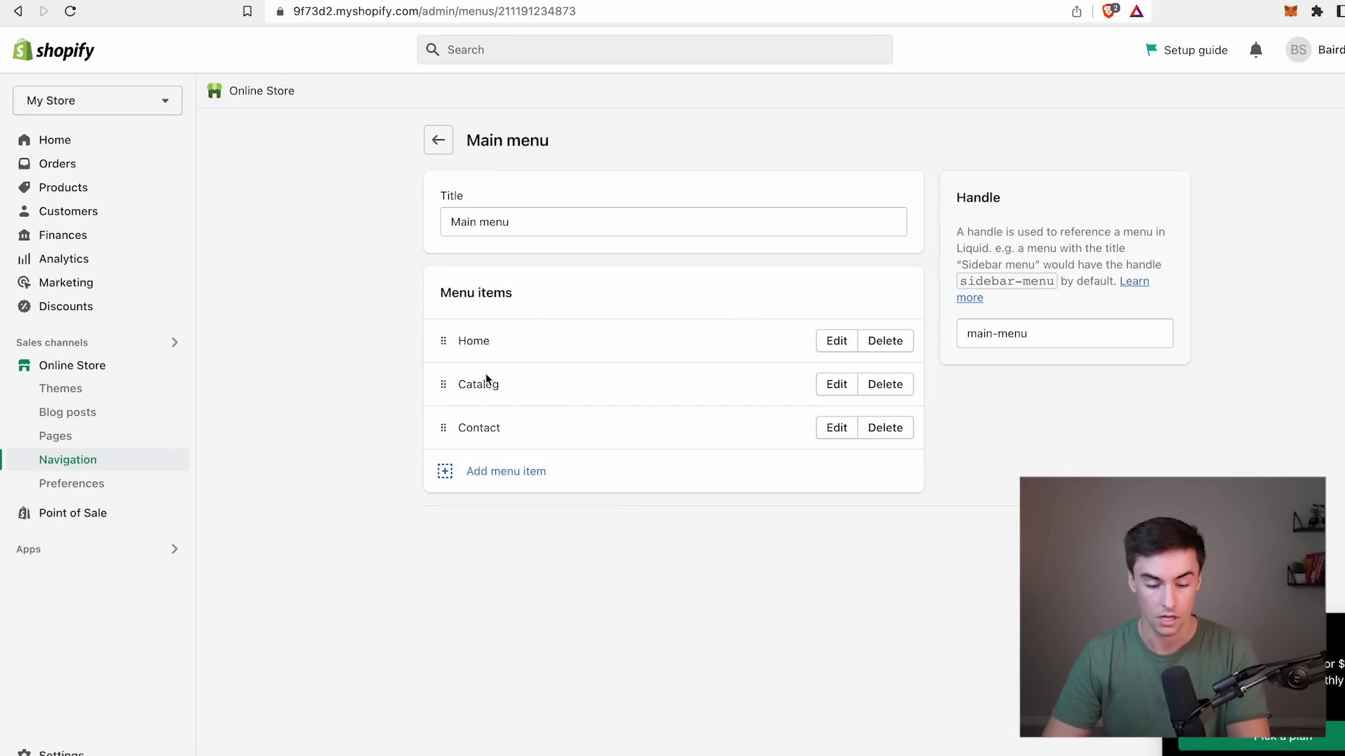
pyautogui.click(876, 385)
pyautogui.click(908, 456)
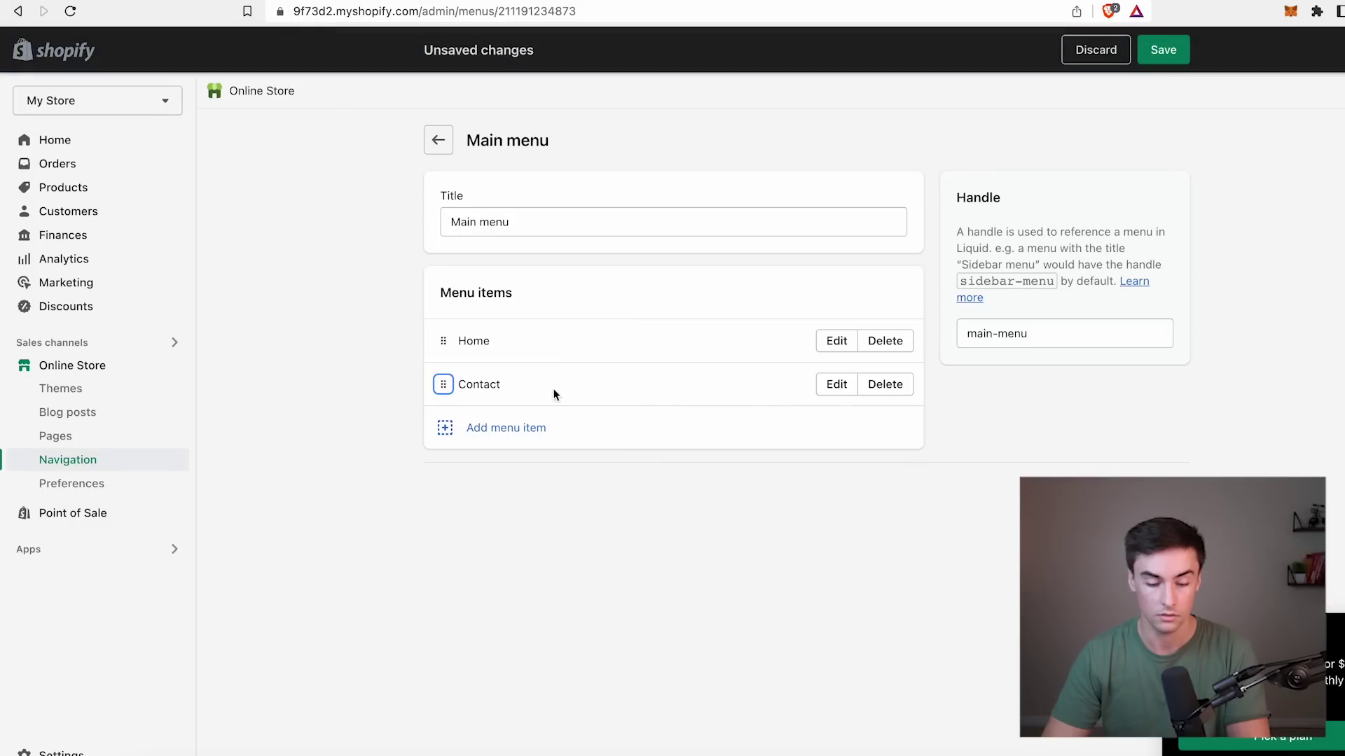
pyautogui.click(511, 429)
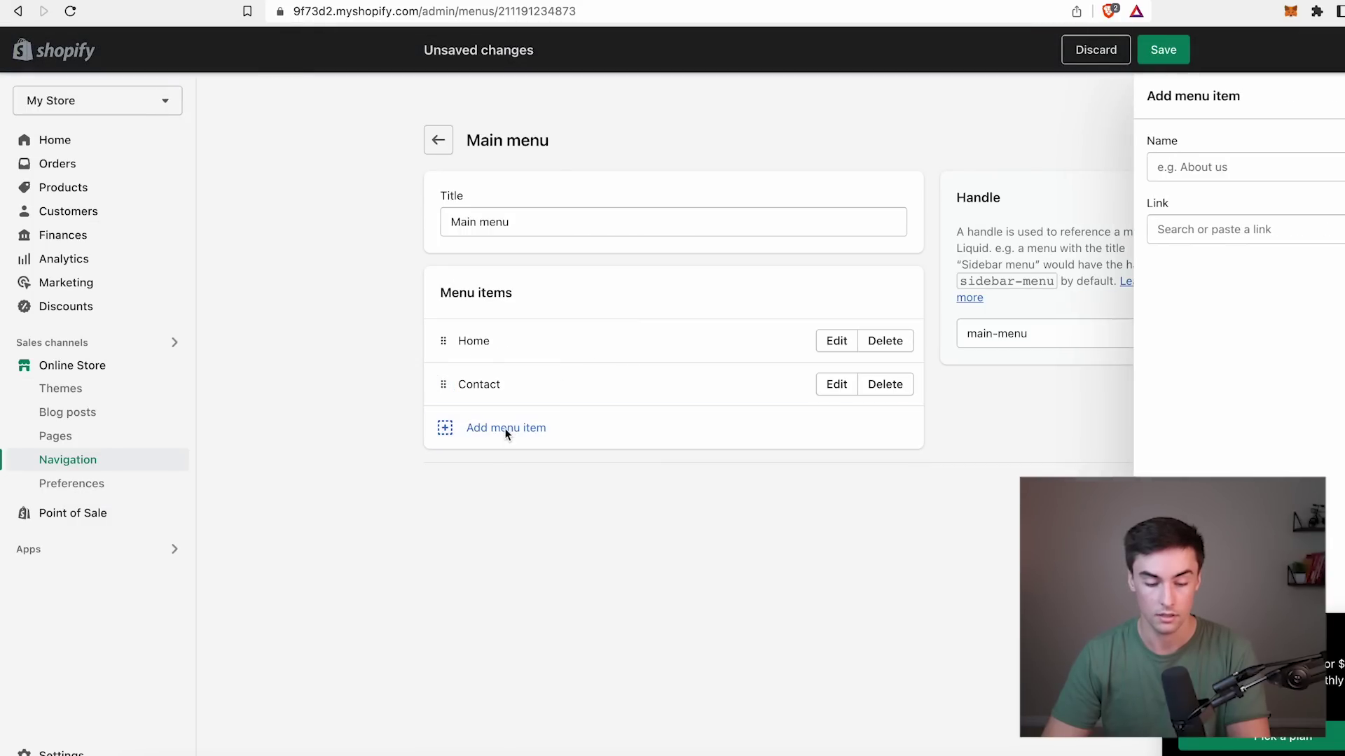
pyautogui.click(1184, 222)
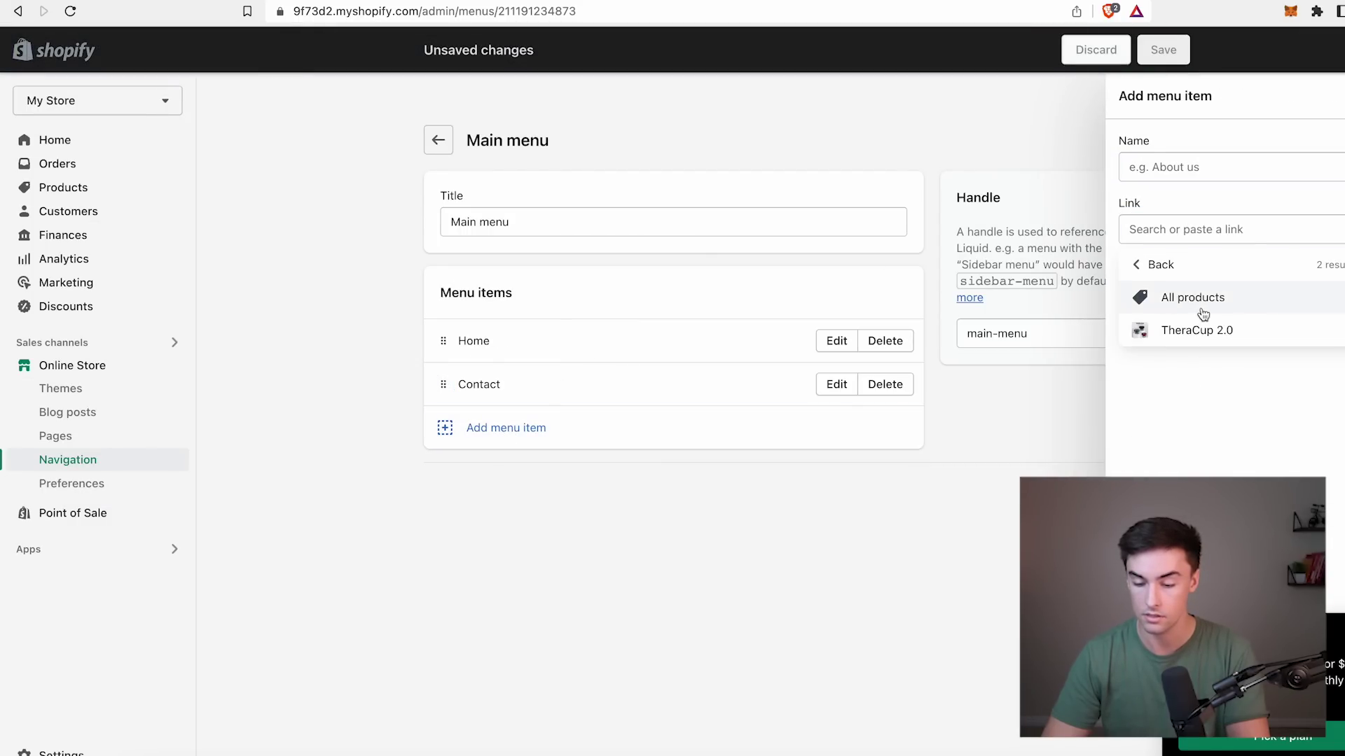
pyautogui.click(1204, 332)
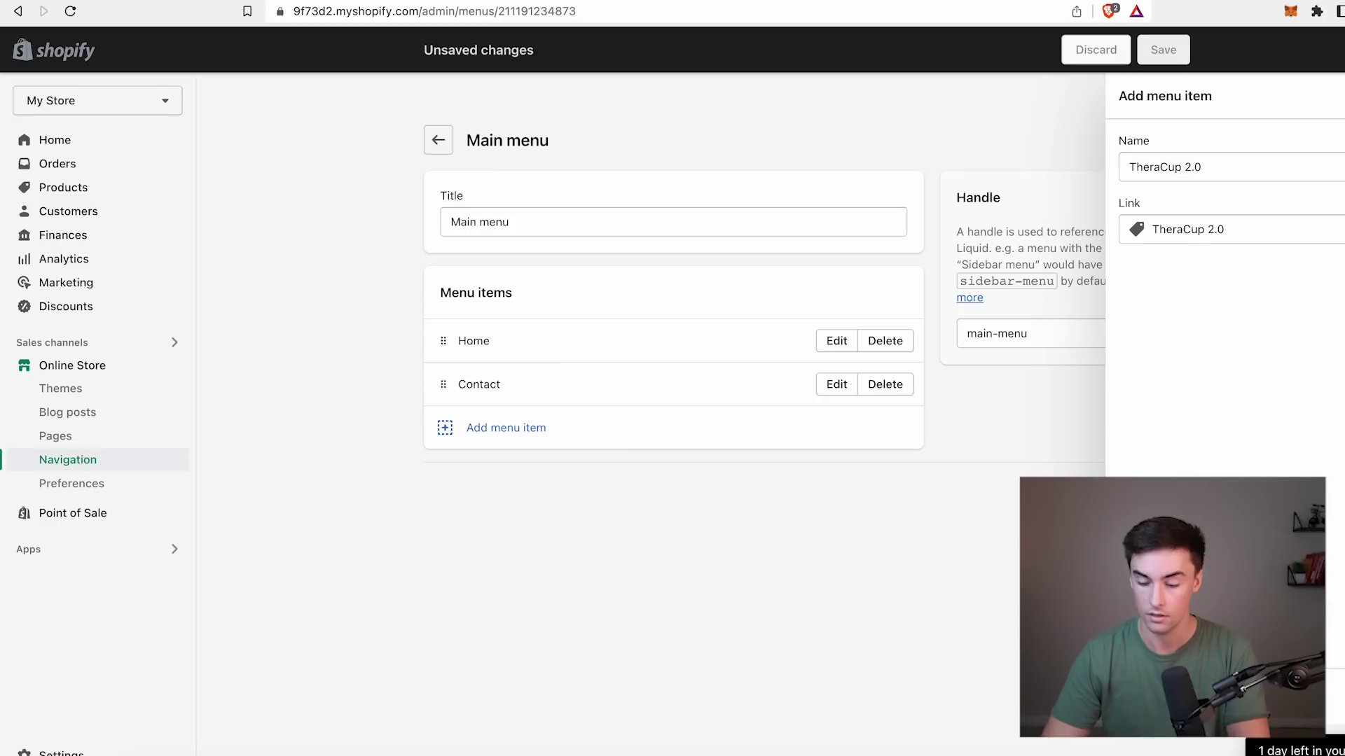
pyautogui.press('Return')
pyautogui.moveTo(442, 428); pyautogui.dragTo(443, 341)
# Add a Track Your Order page link to the main menu and save it.
pyautogui.click(487, 473)
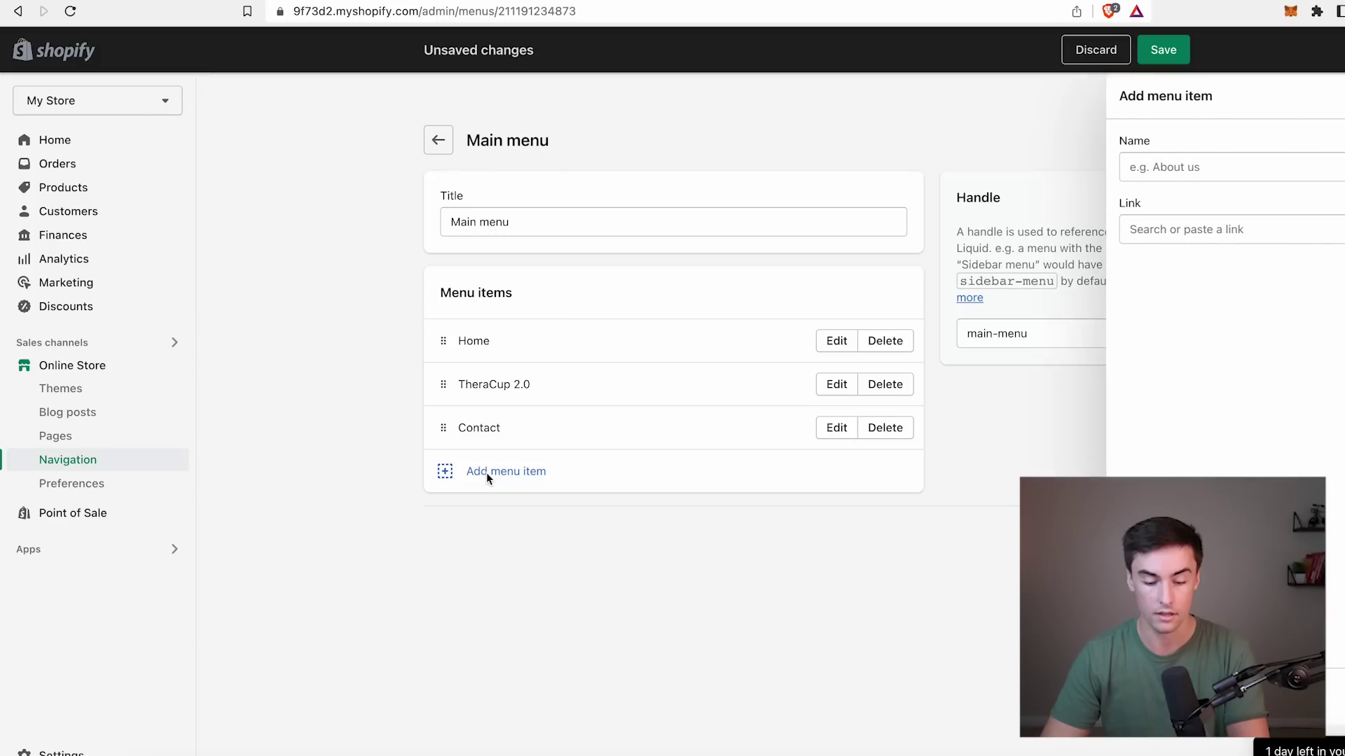
pyautogui.click(1163, 229)
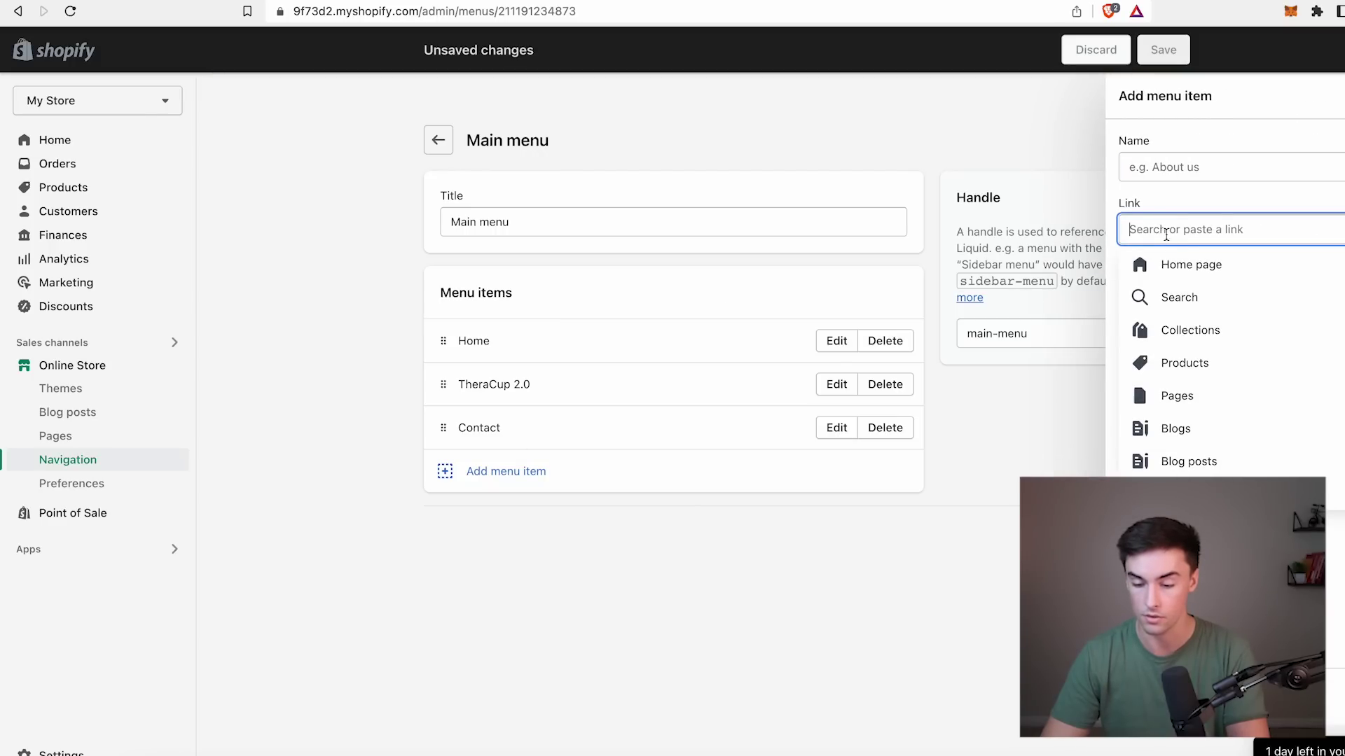
pyautogui.click(1186, 365)
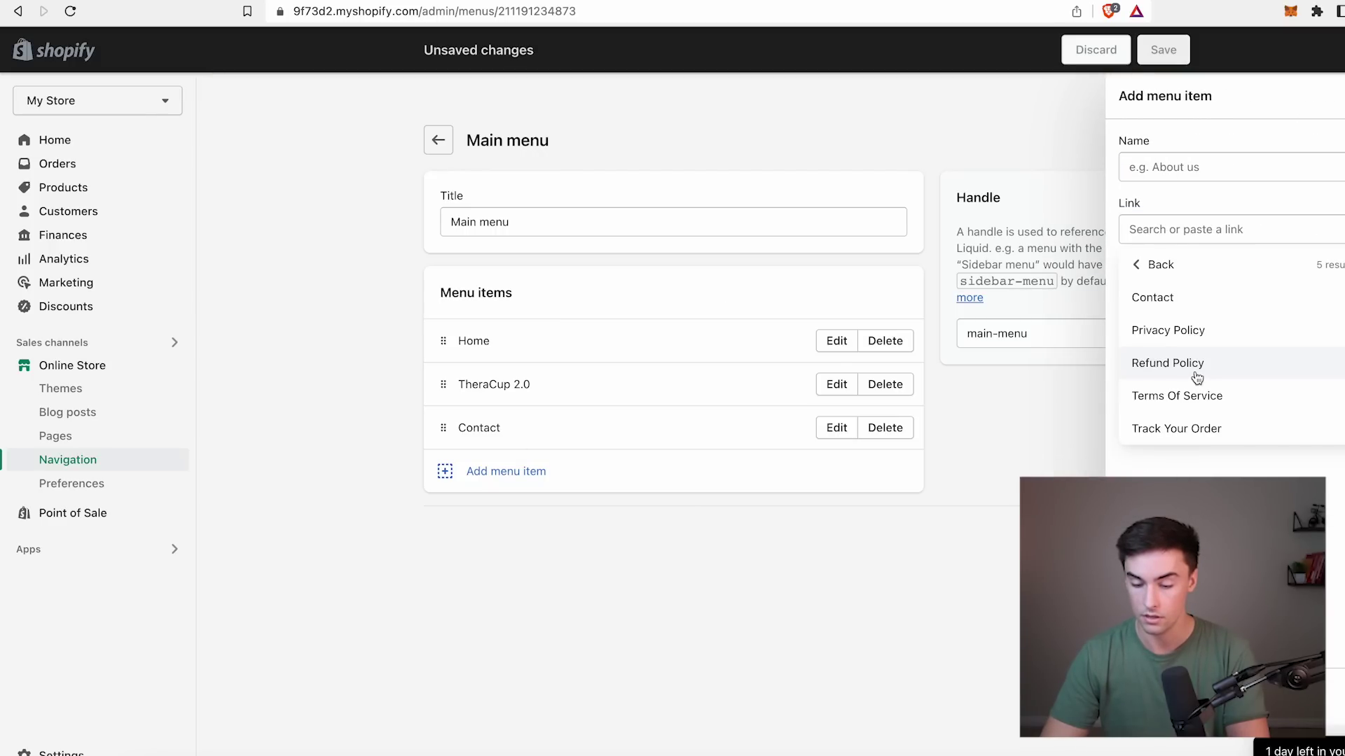
pyautogui.click(1202, 425)
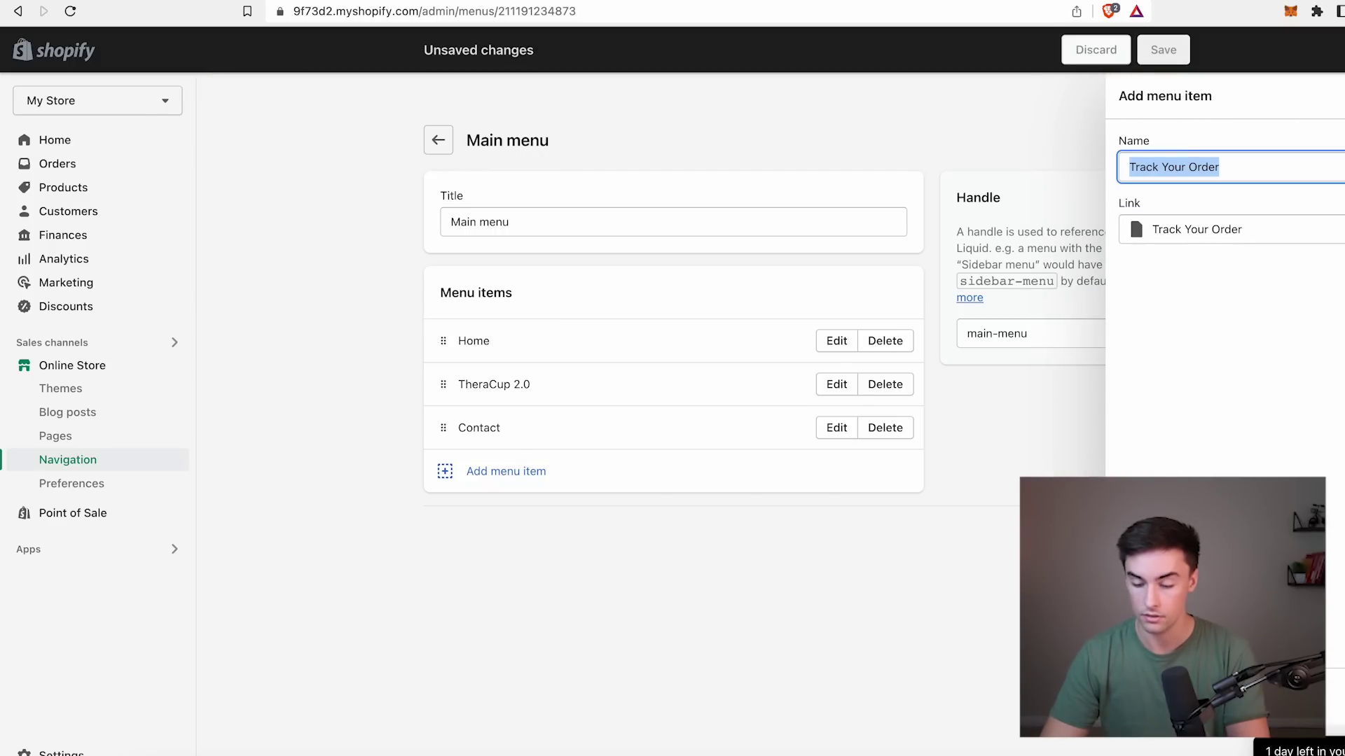
pyautogui.press('Return')
pyautogui.press('super+s')
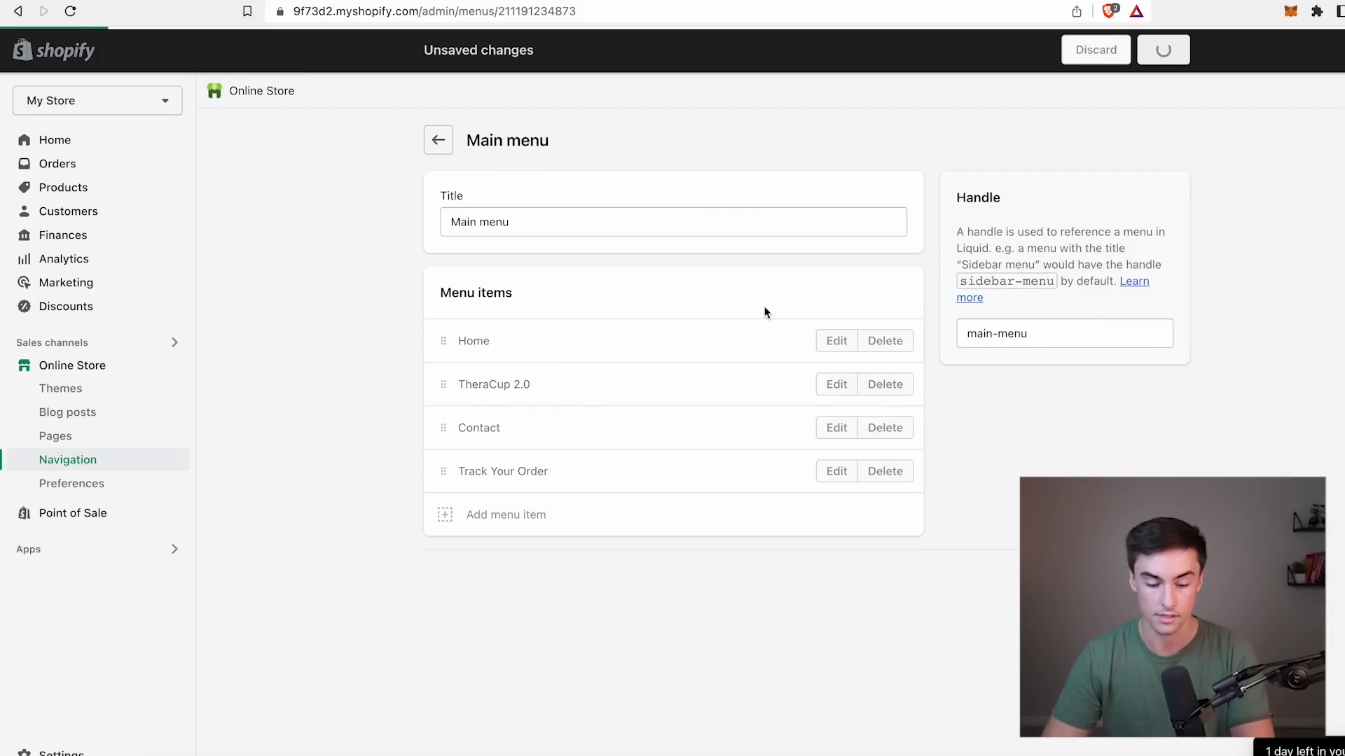
pyautogui.click(439, 142)
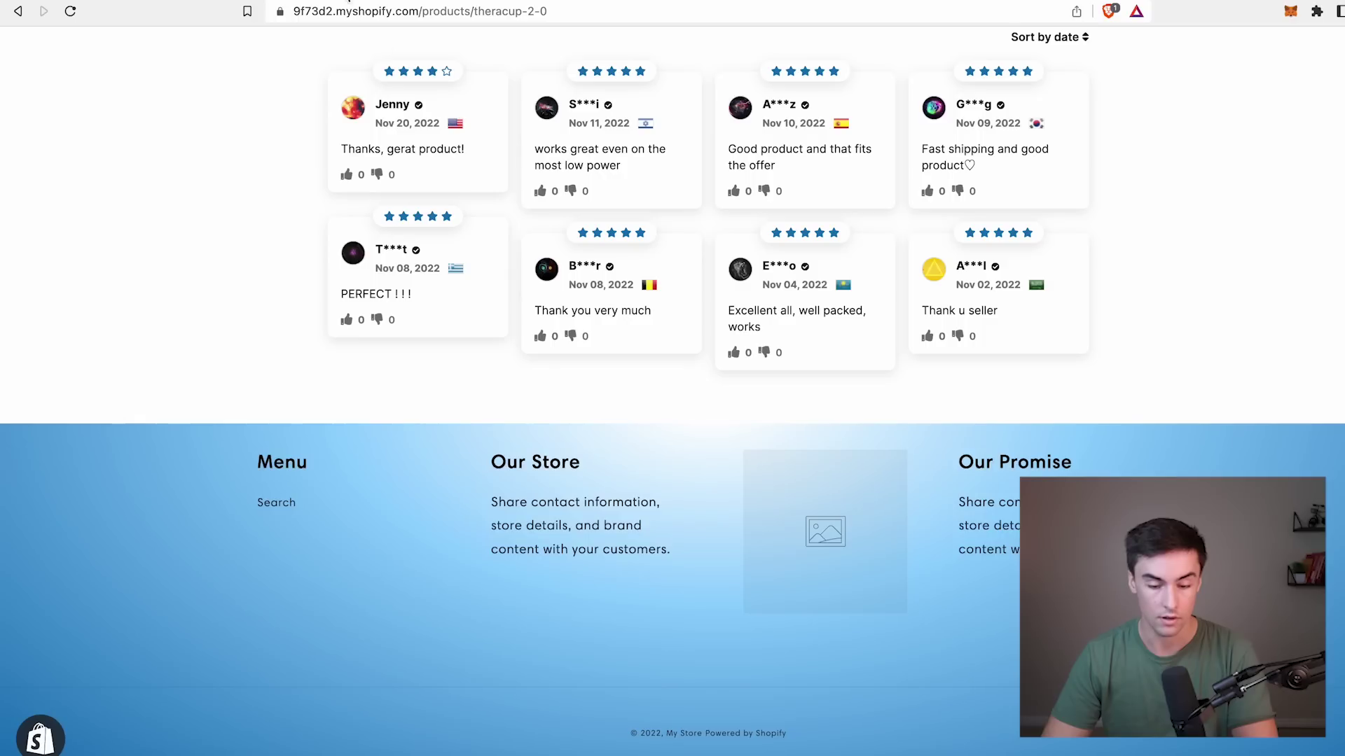
pyautogui.scroll(10, 499, 186)
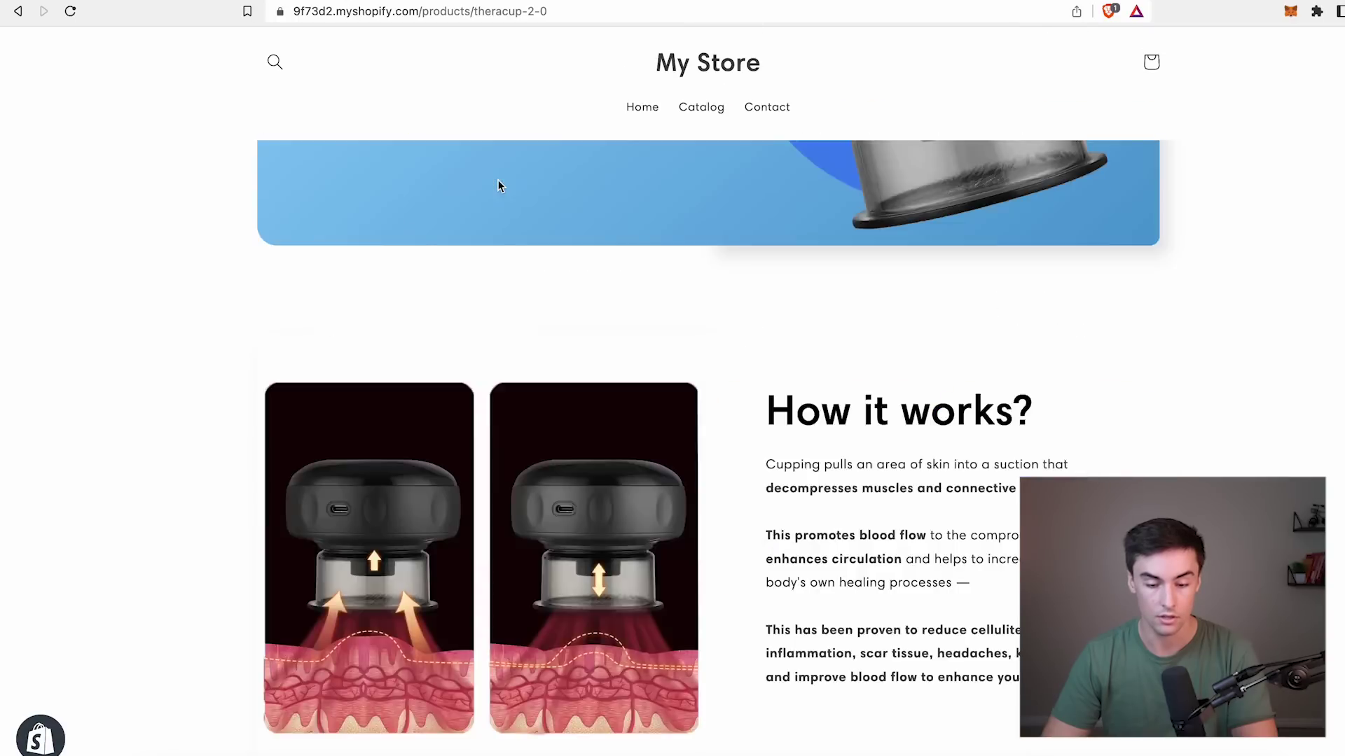
pyautogui.scroll(5, 499, 186)
pyautogui.press('super+r')
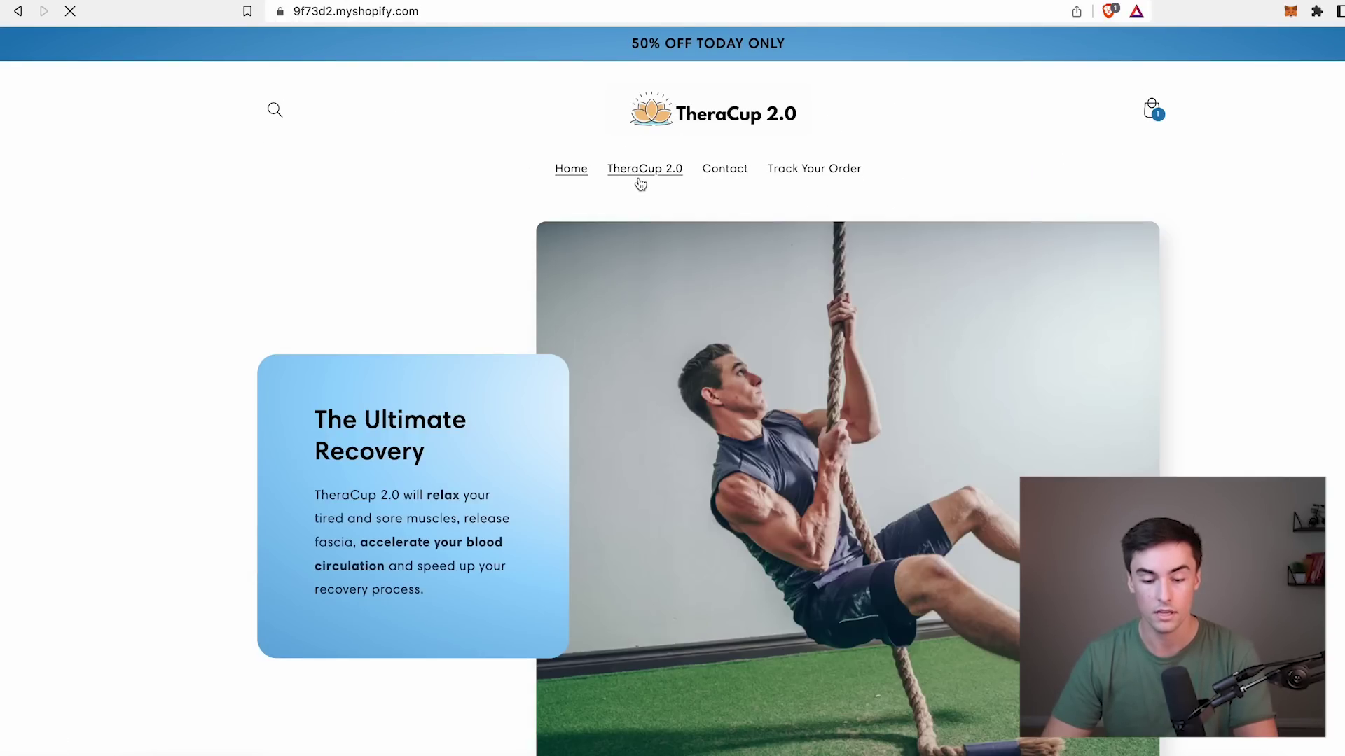
pyautogui.click(639, 175)
pyautogui.click(722, 173)
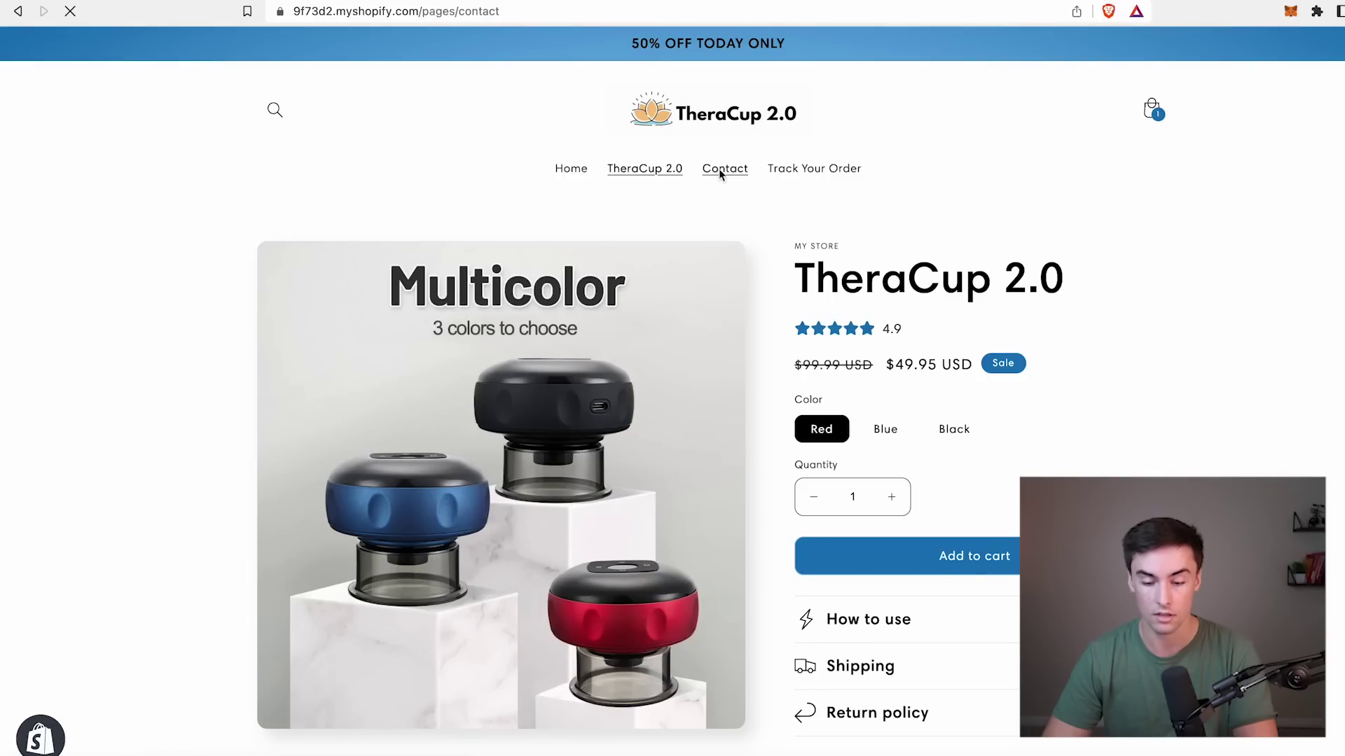
pyautogui.click(805, 170)
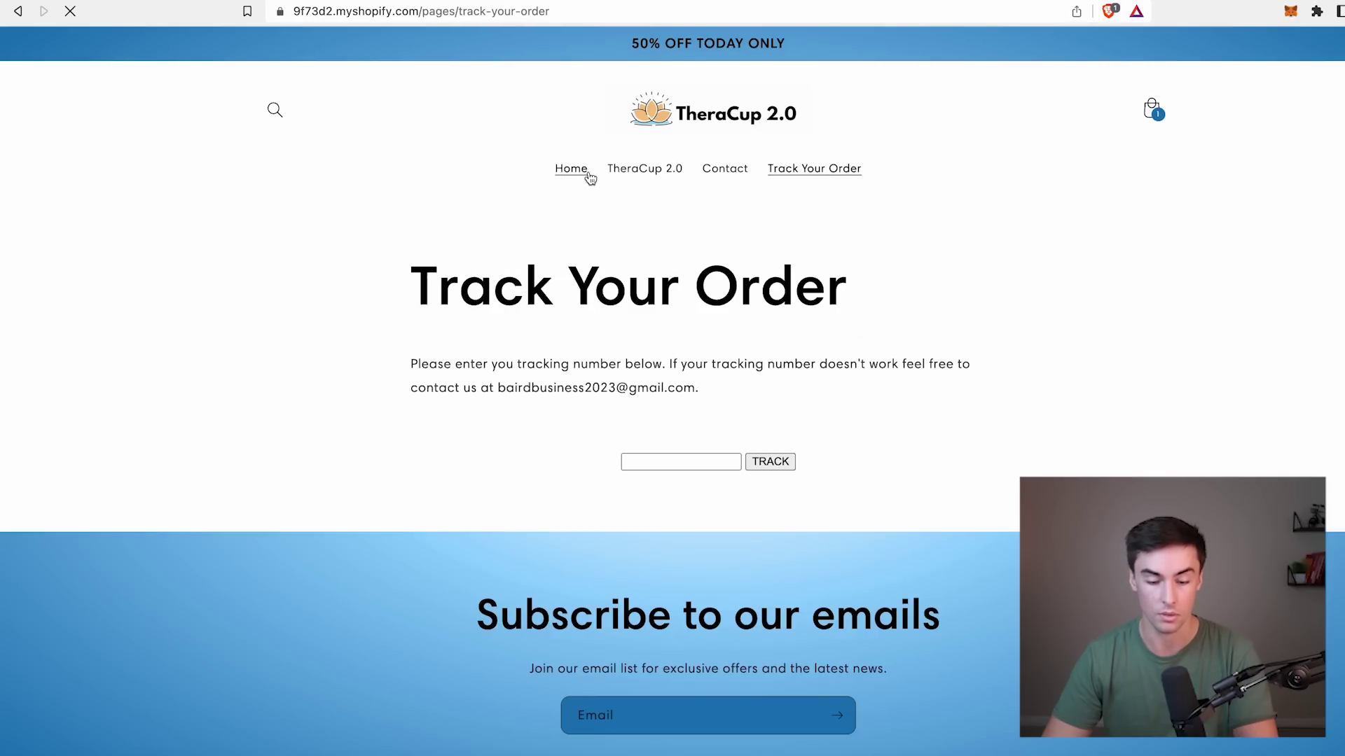
pyautogui.click(588, 172)
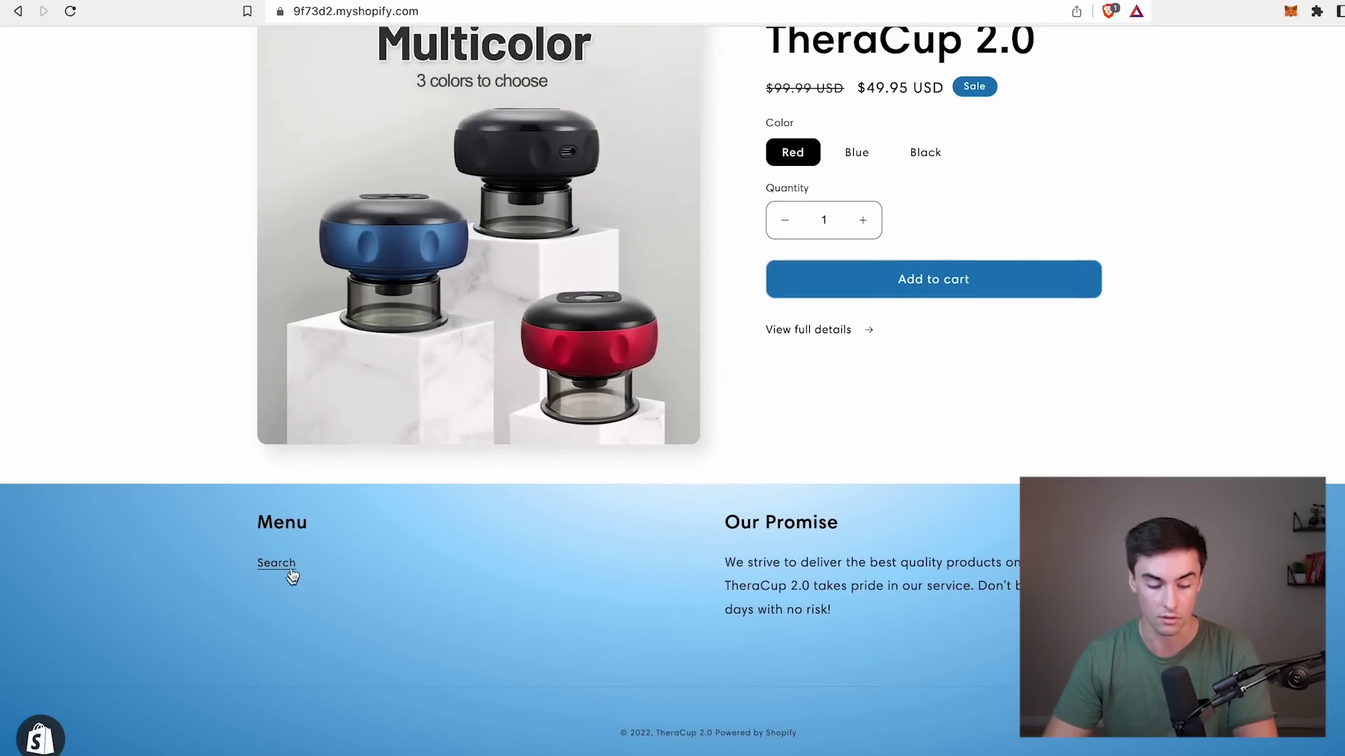
pyautogui.click(275, 2)
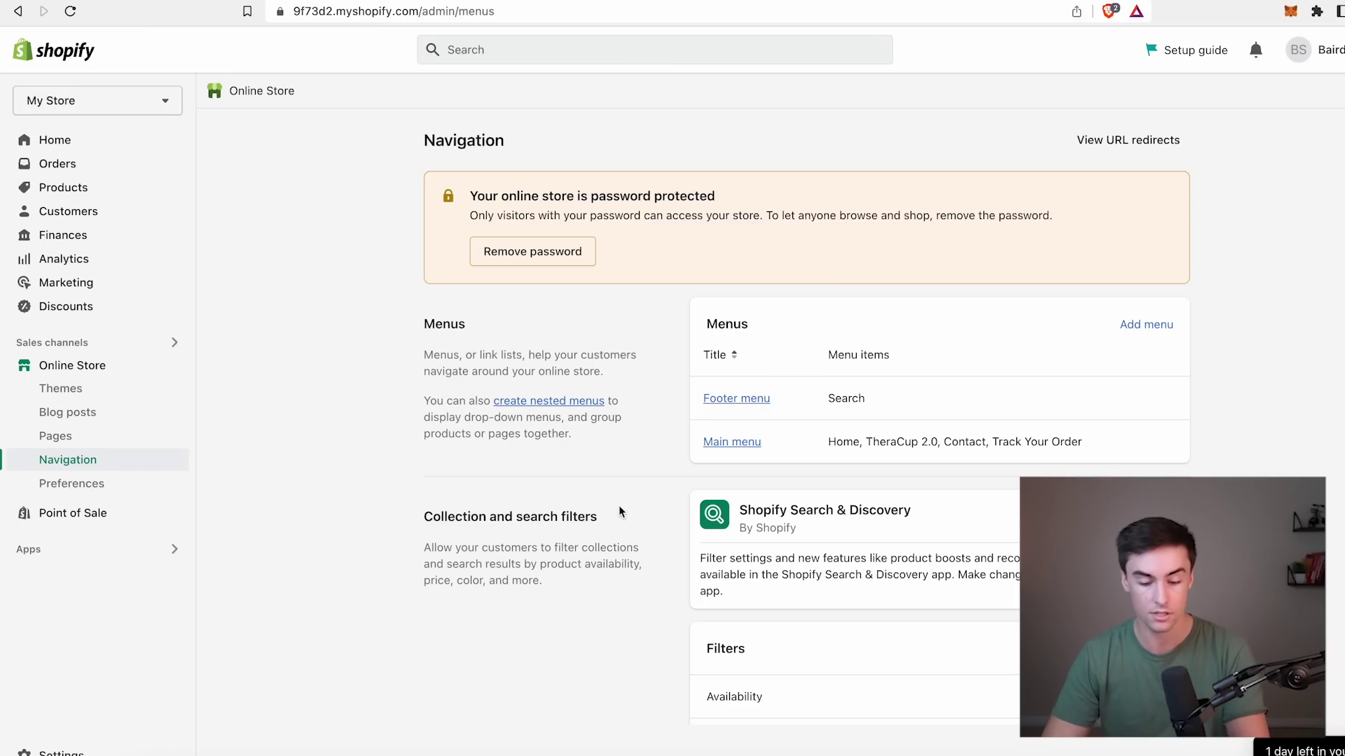
# Add Privacy Policy and Refund Policy page links to the footer menu.
pyautogui.click(758, 403)
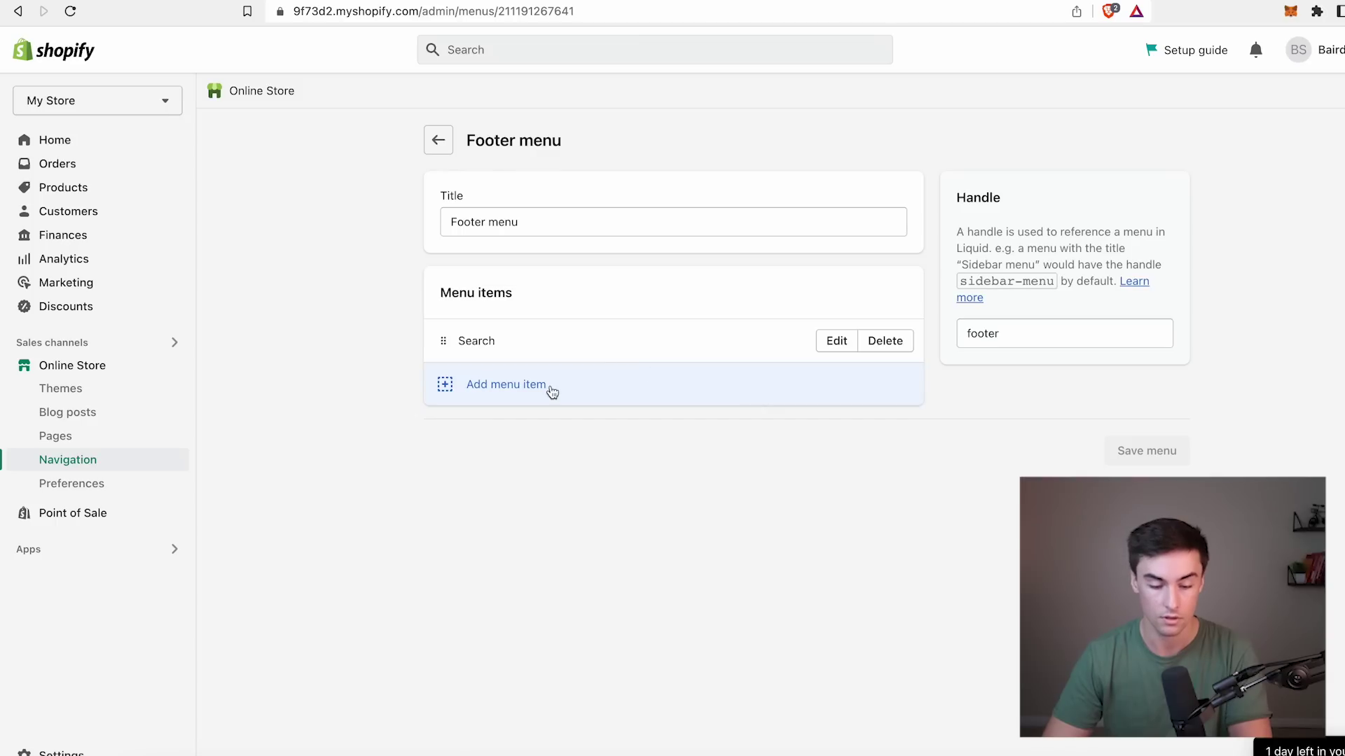
pyautogui.click(531, 389)
pyautogui.click(1240, 231)
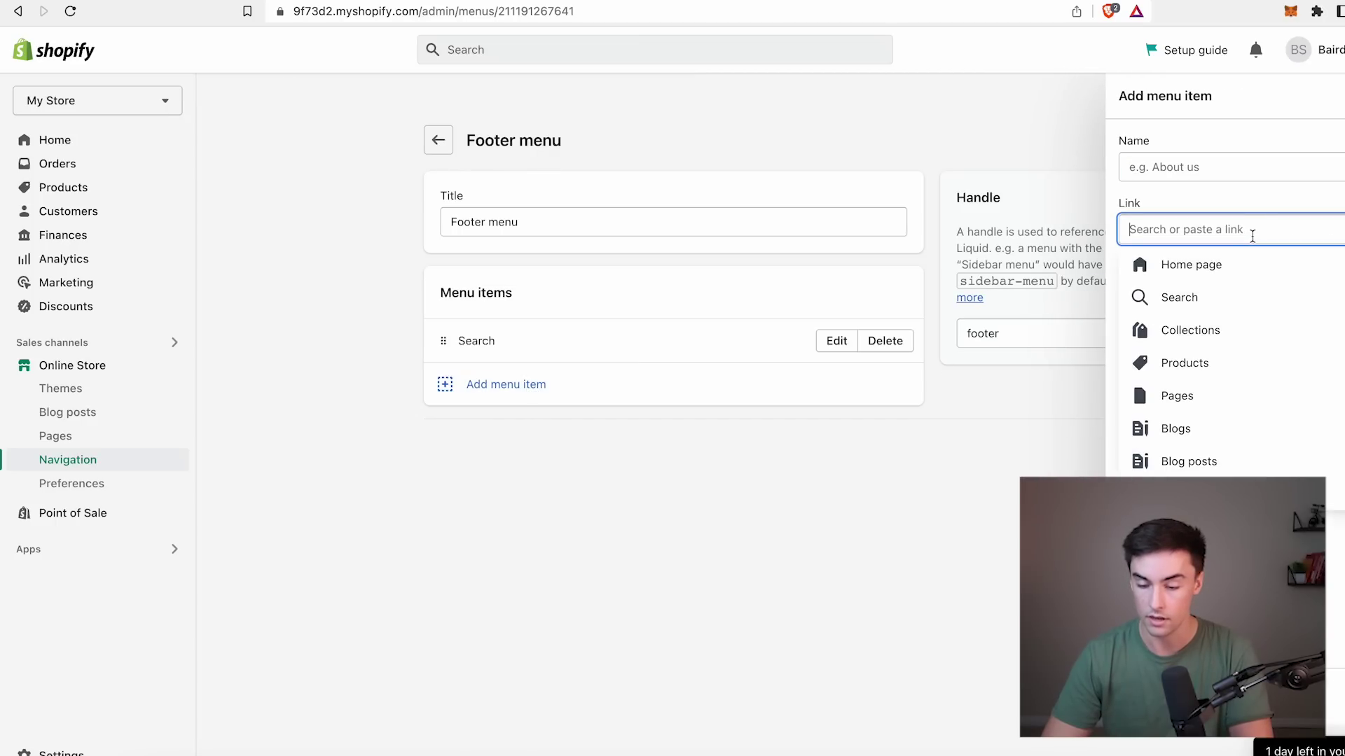
pyautogui.click(1184, 396)
pyautogui.click(1198, 335)
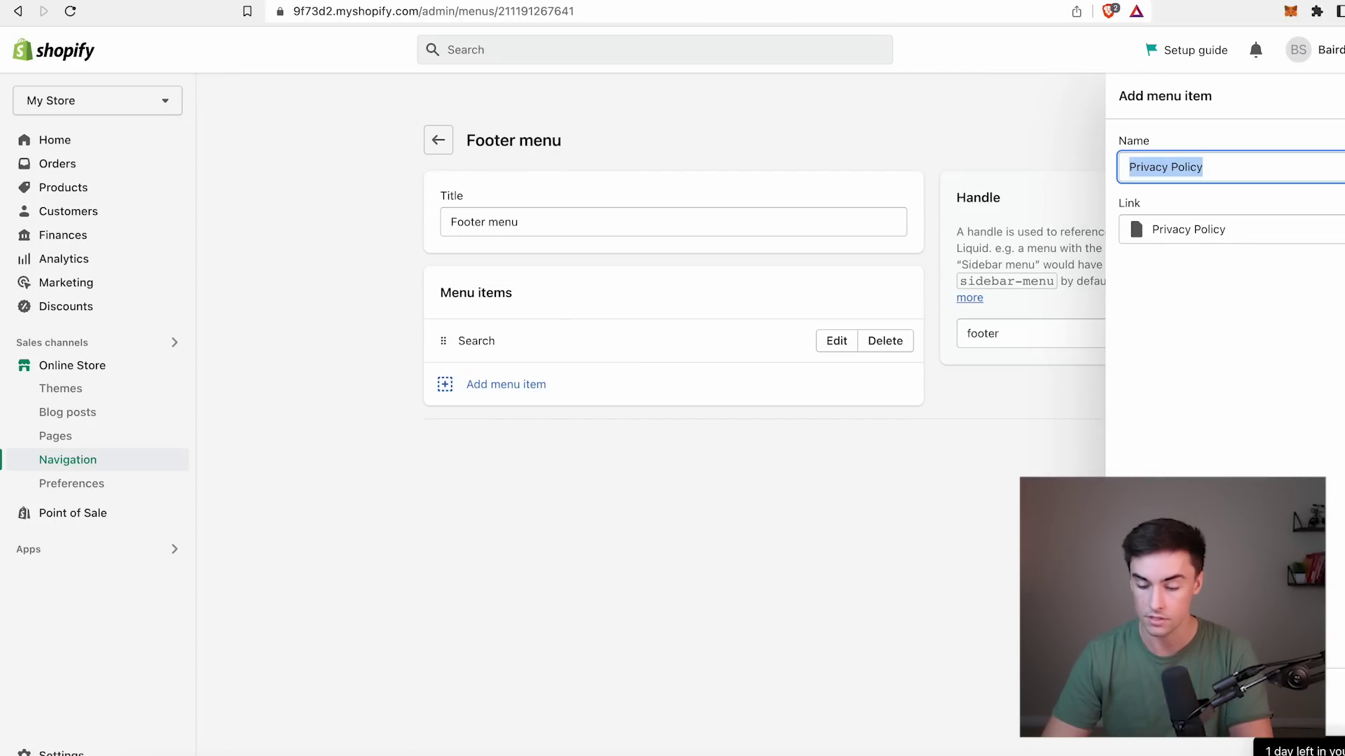
pyautogui.click(1303, 721)
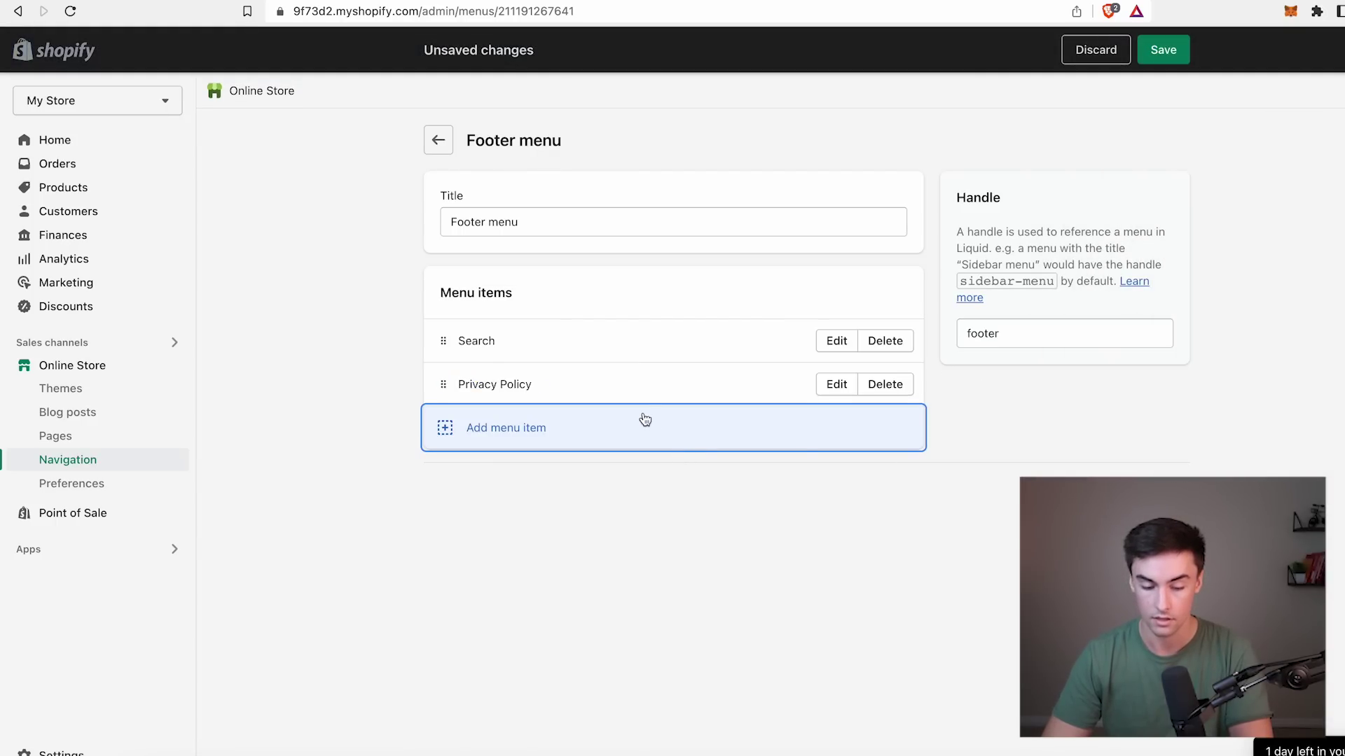
pyautogui.click(512, 435)
pyautogui.click(1155, 231)
pyautogui.click(1191, 395)
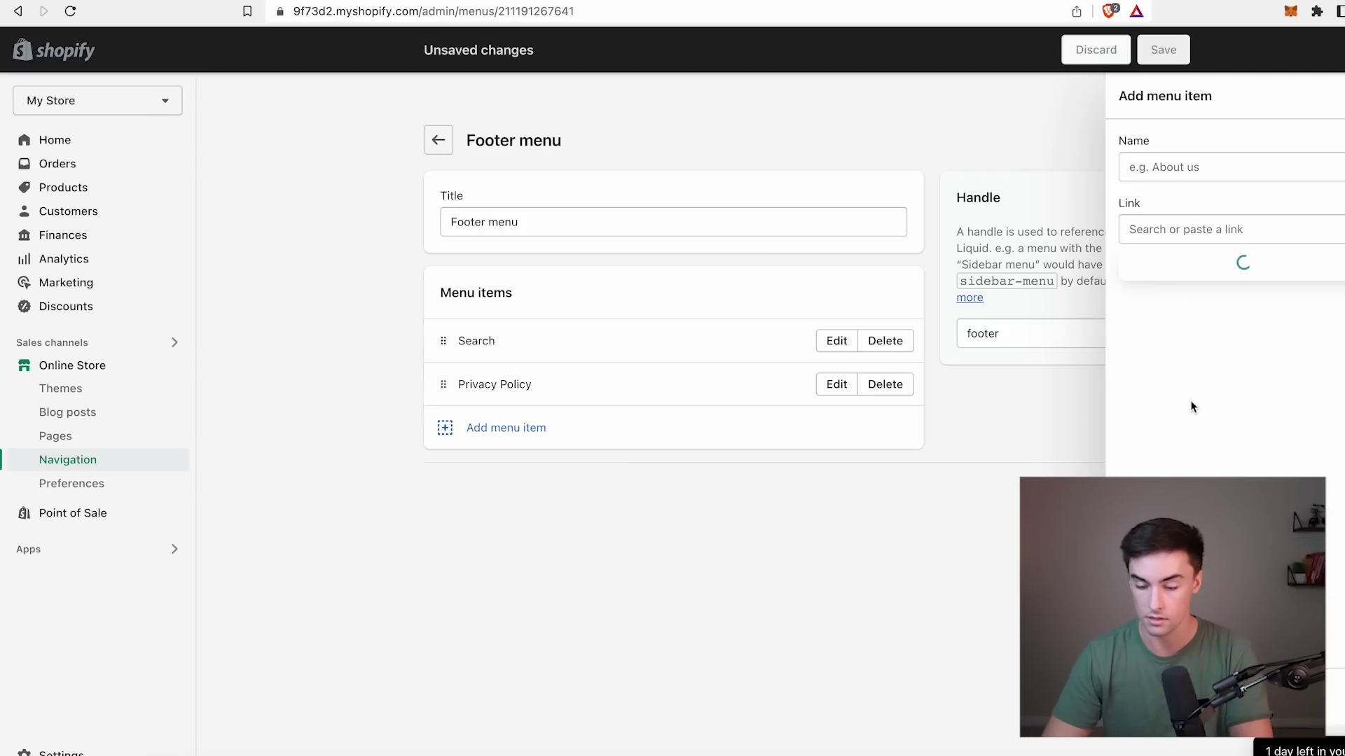
pyautogui.click(1168, 363)
pyautogui.click(1302, 721)
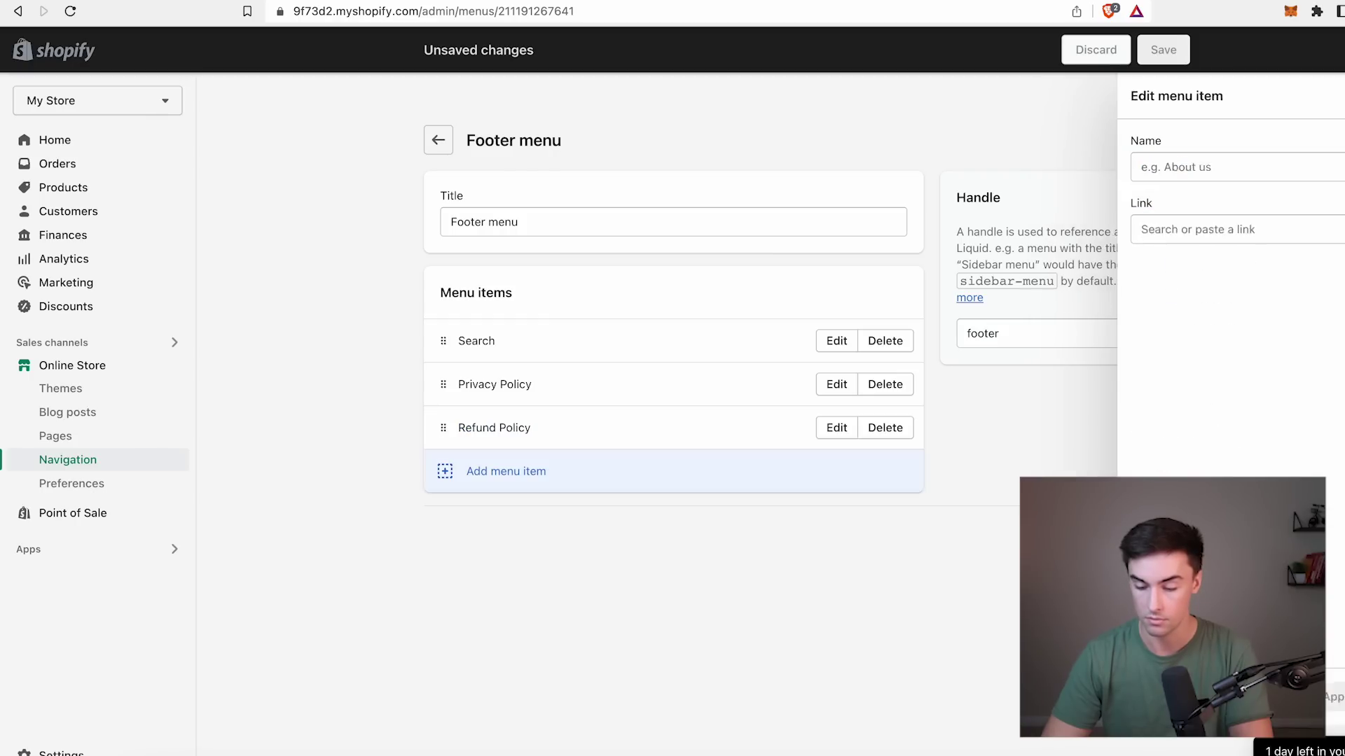
# Add Terms Of Service and Contact links to the footer menu, save, and delete Search.
pyautogui.click(505, 471)
pyautogui.click(1191, 231)
pyautogui.click(1214, 416)
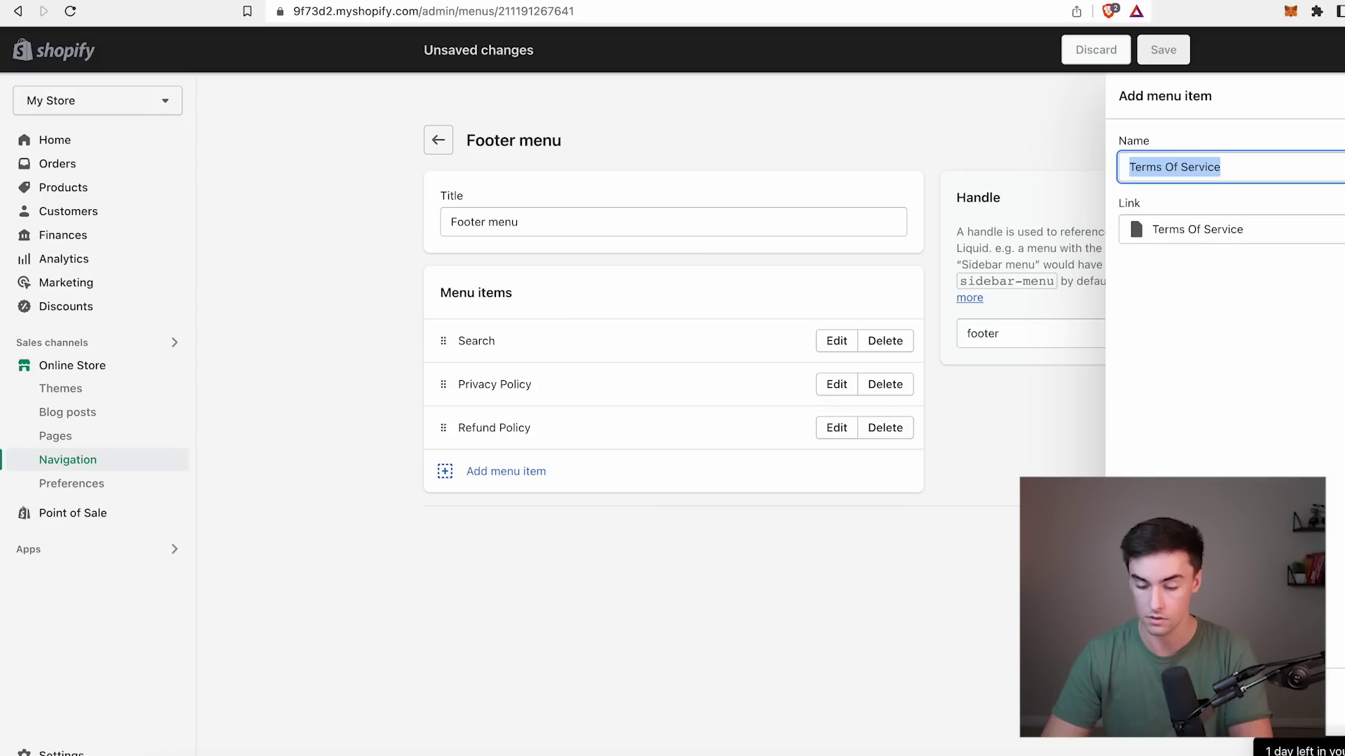
pyautogui.press('Return')
pyautogui.click(827, 518)
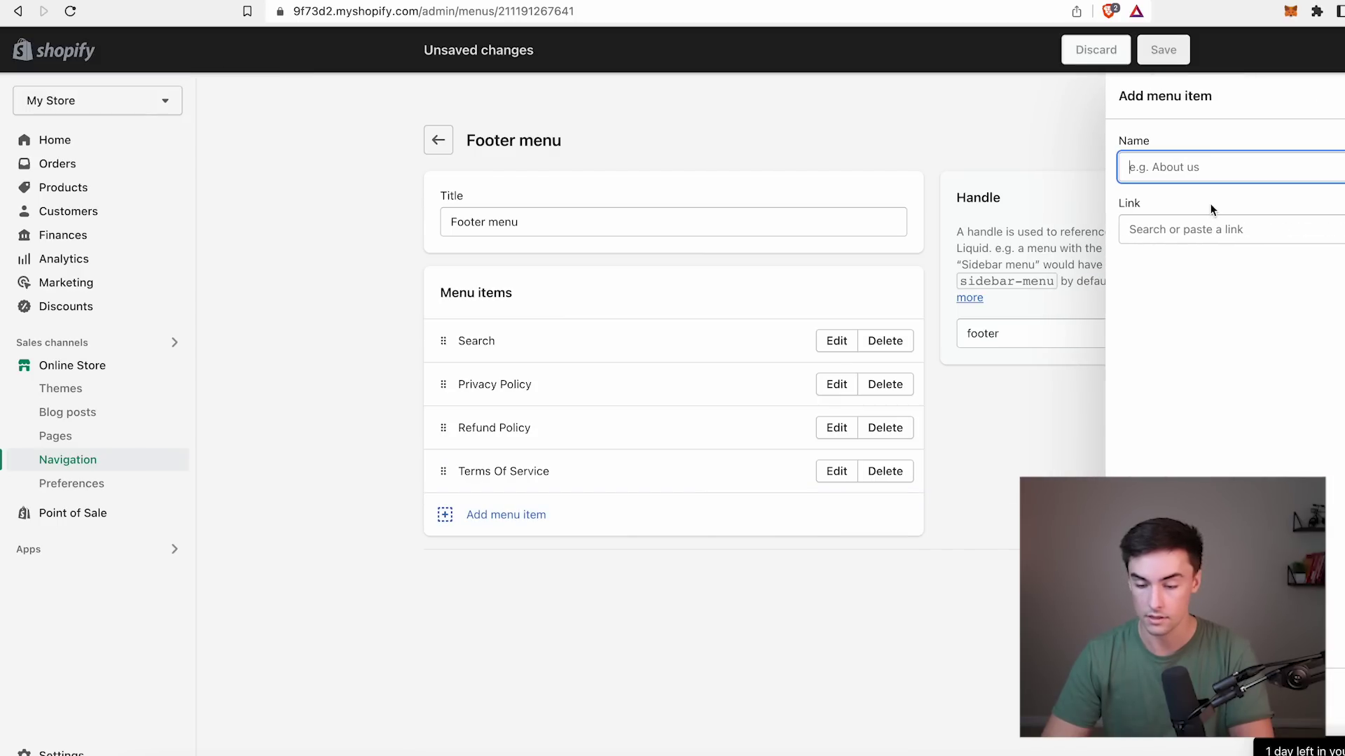
pyautogui.click(1210, 229)
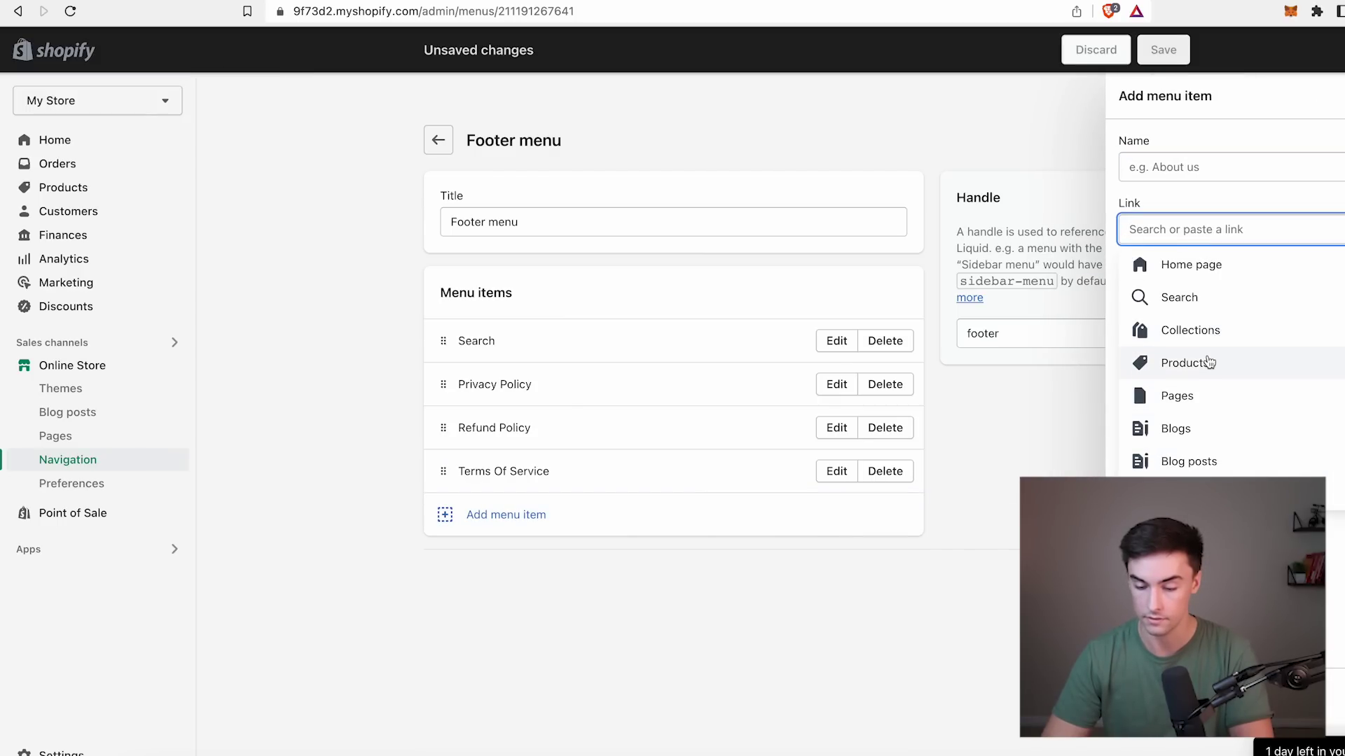
pyautogui.click(1197, 395)
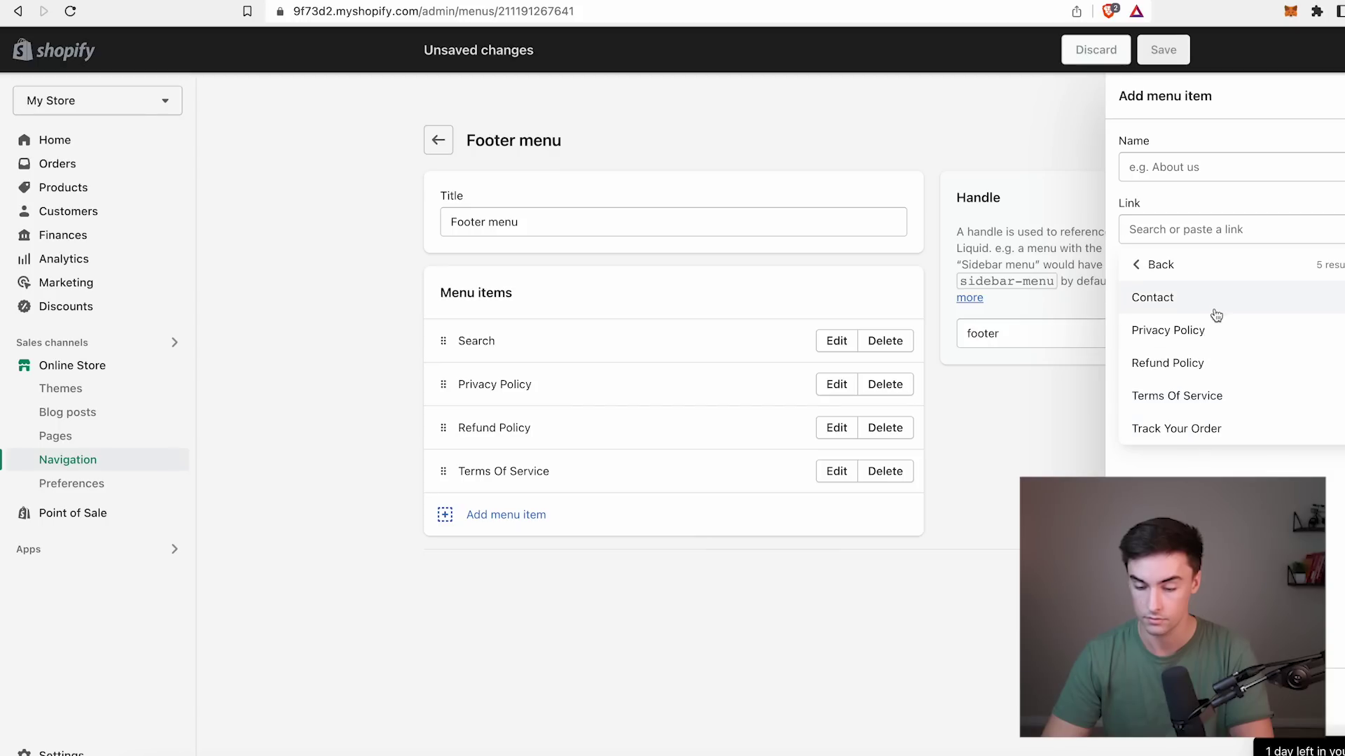
pyautogui.click(1210, 301)
pyautogui.press('Return')
pyautogui.click(1163, 49)
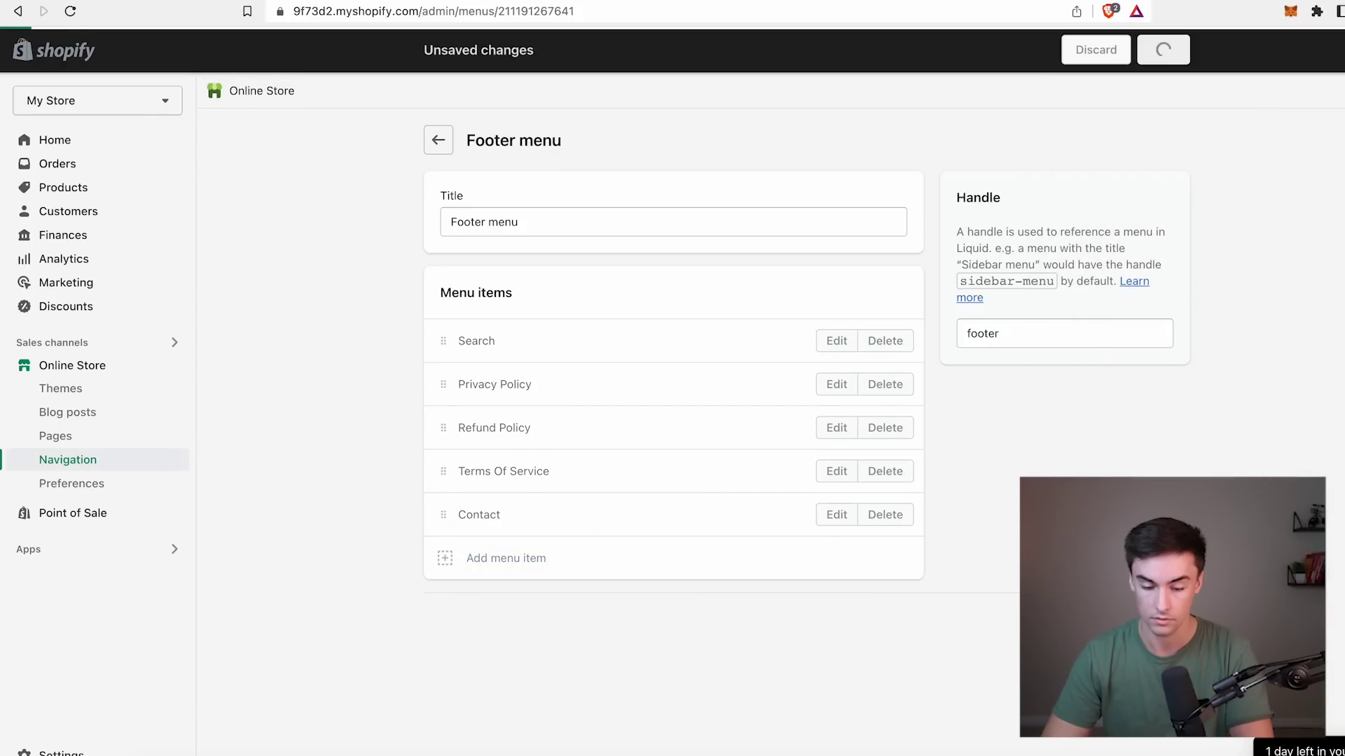
pyautogui.click(886, 340)
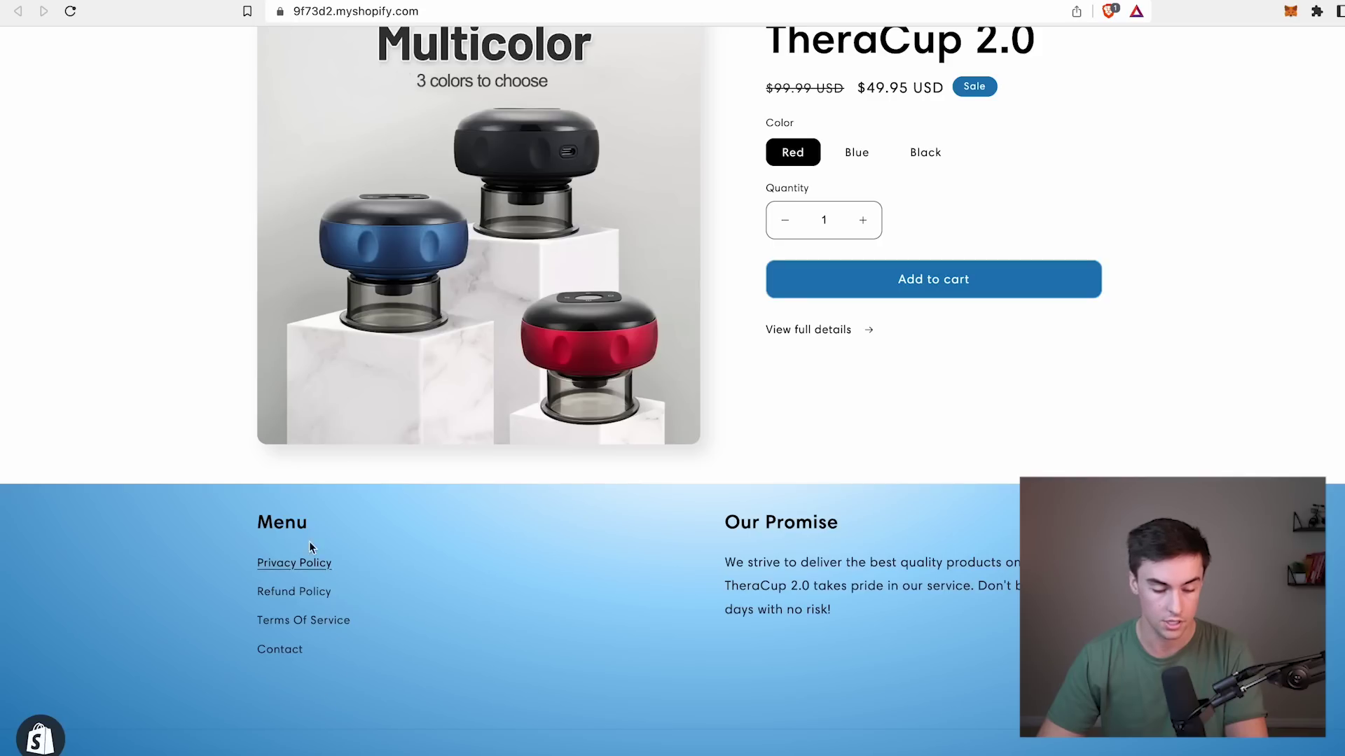
# Review the storefront footer links, then go to the admin Settings.
pyautogui.scroll(5, 371, 553)
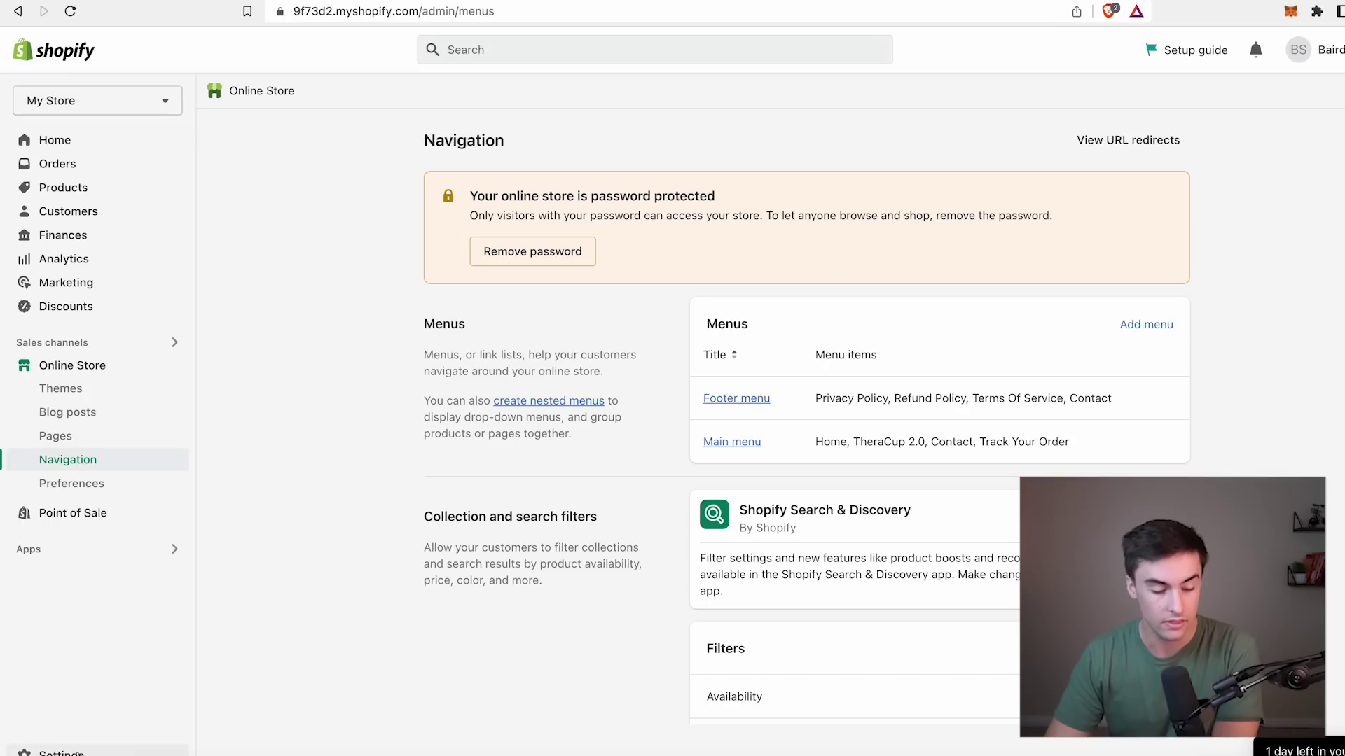
pyautogui.click(77, 747)
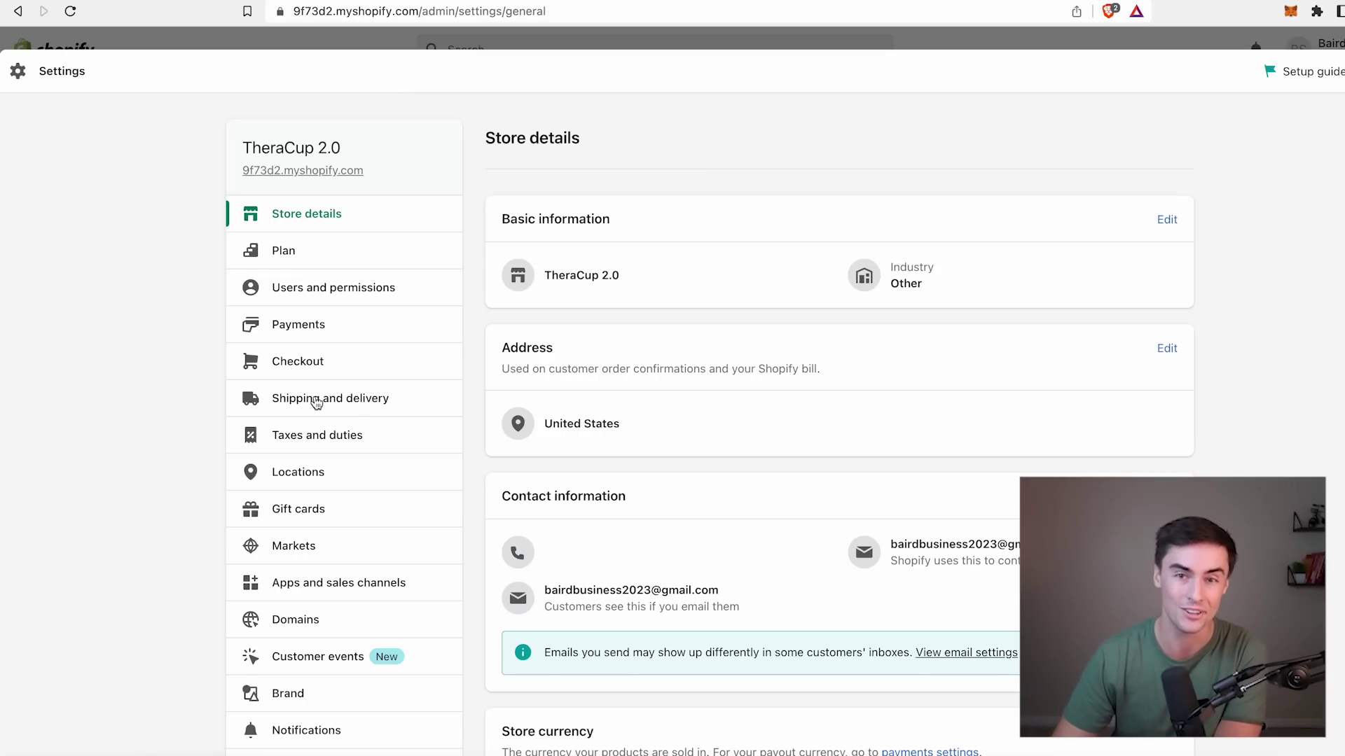
# Delete the Domestic and Rest of the World zones from the general shipping rates.
pyautogui.click(317, 401)
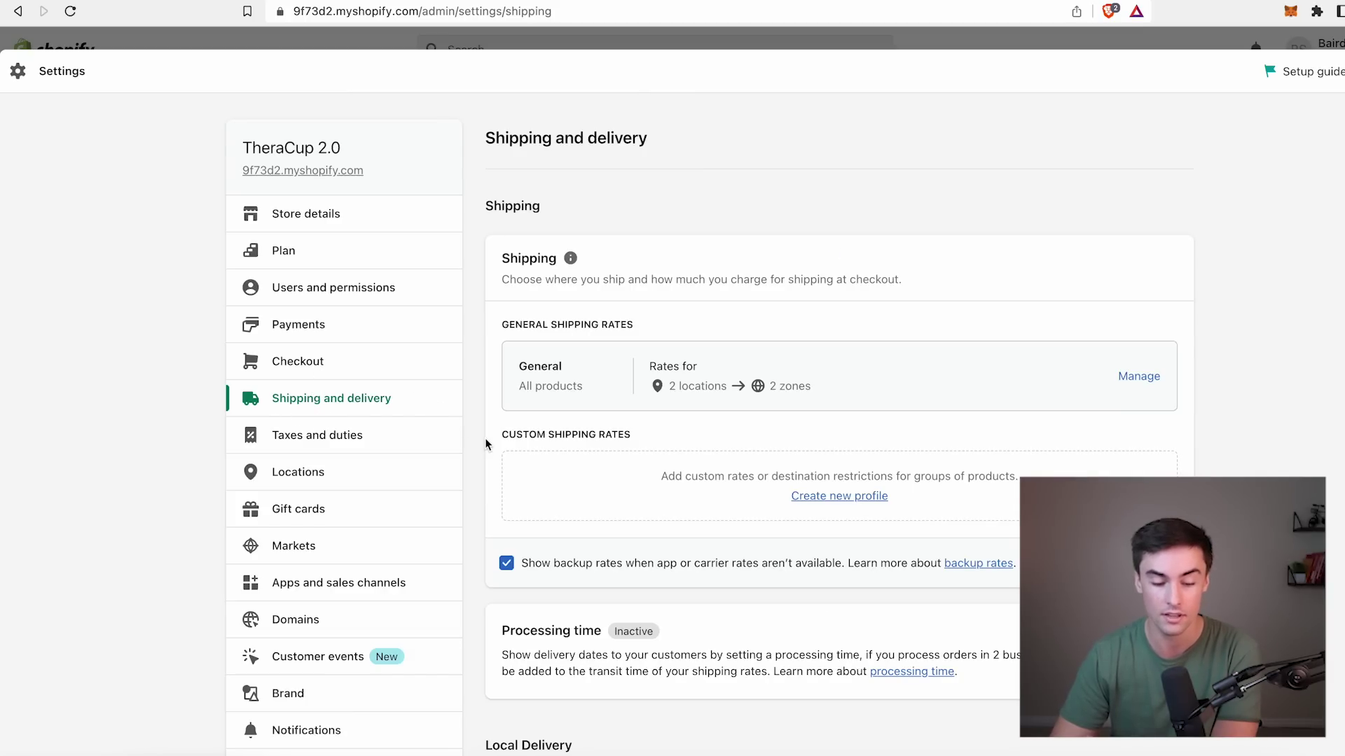
pyautogui.click(1139, 377)
pyautogui.scroll(-5, 1135, 316)
pyautogui.click(1155, 238)
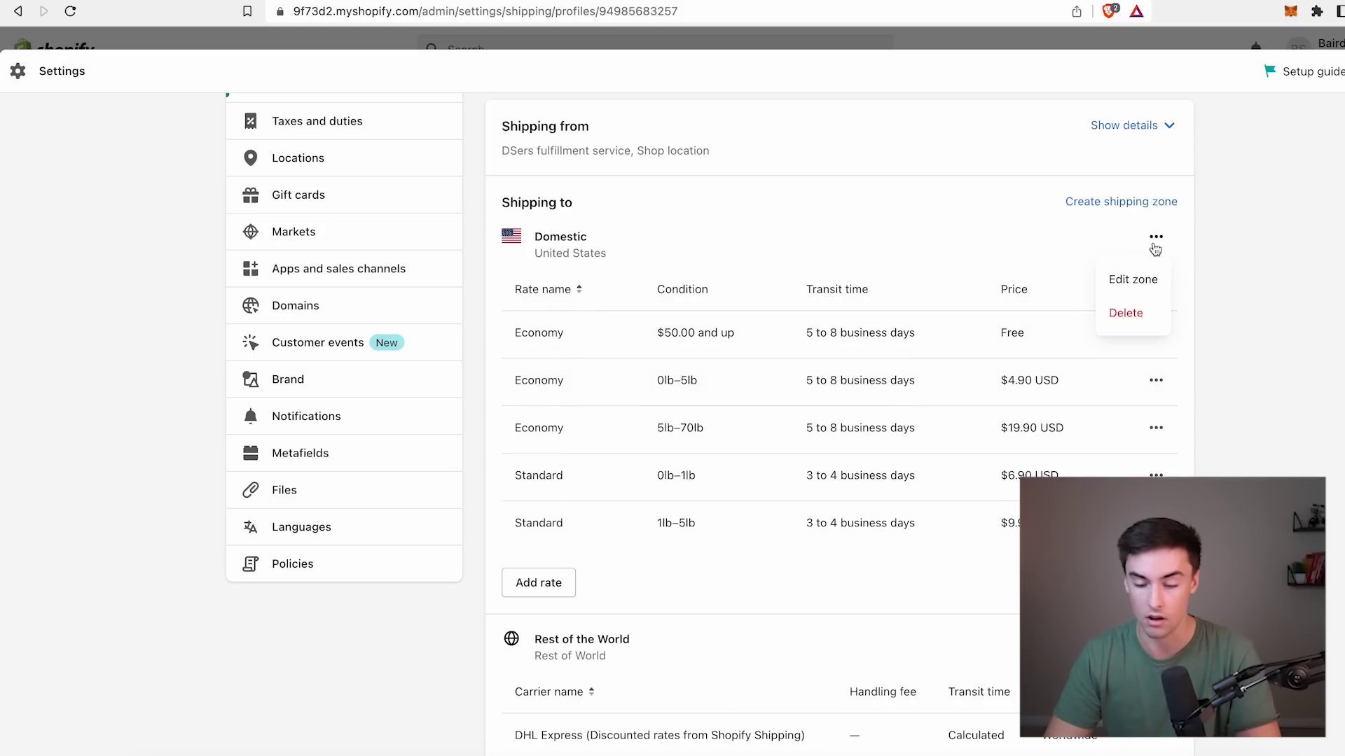
pyautogui.click(1127, 309)
pyautogui.click(1156, 396)
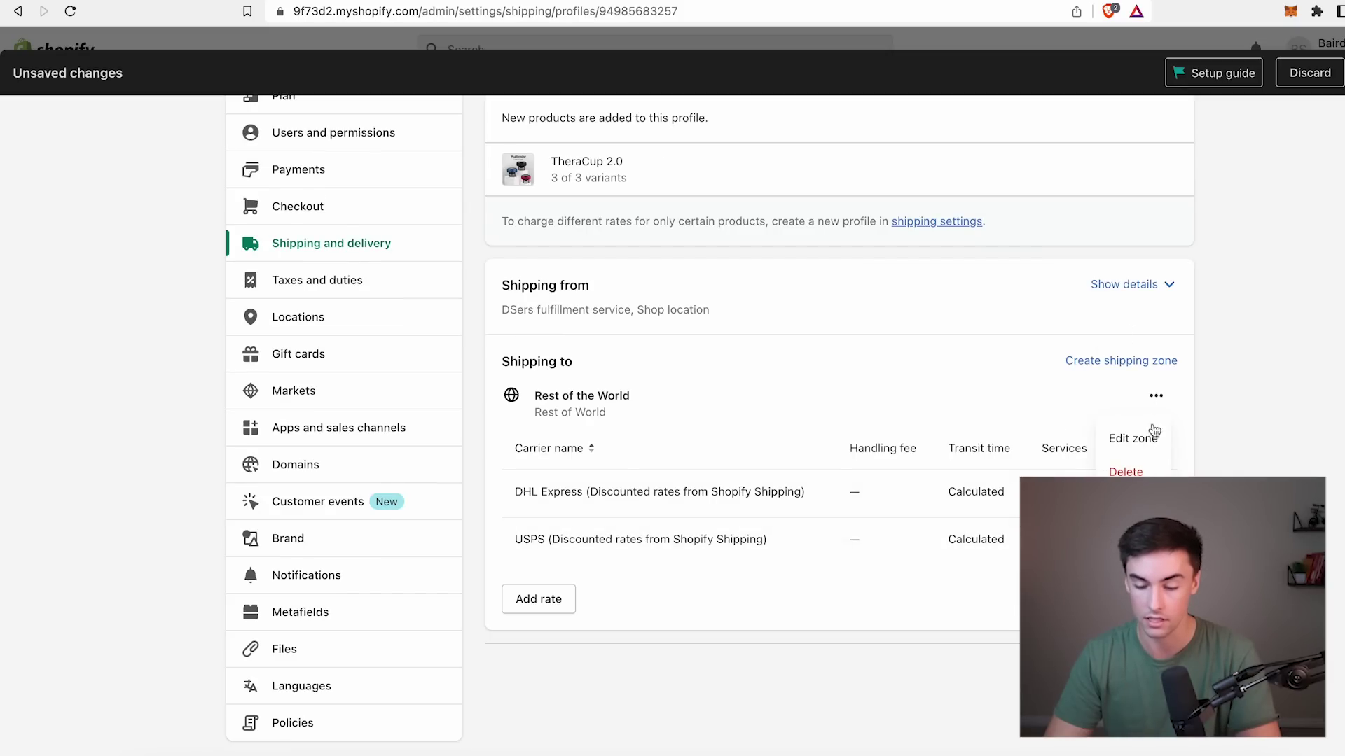
pyautogui.click(1128, 468)
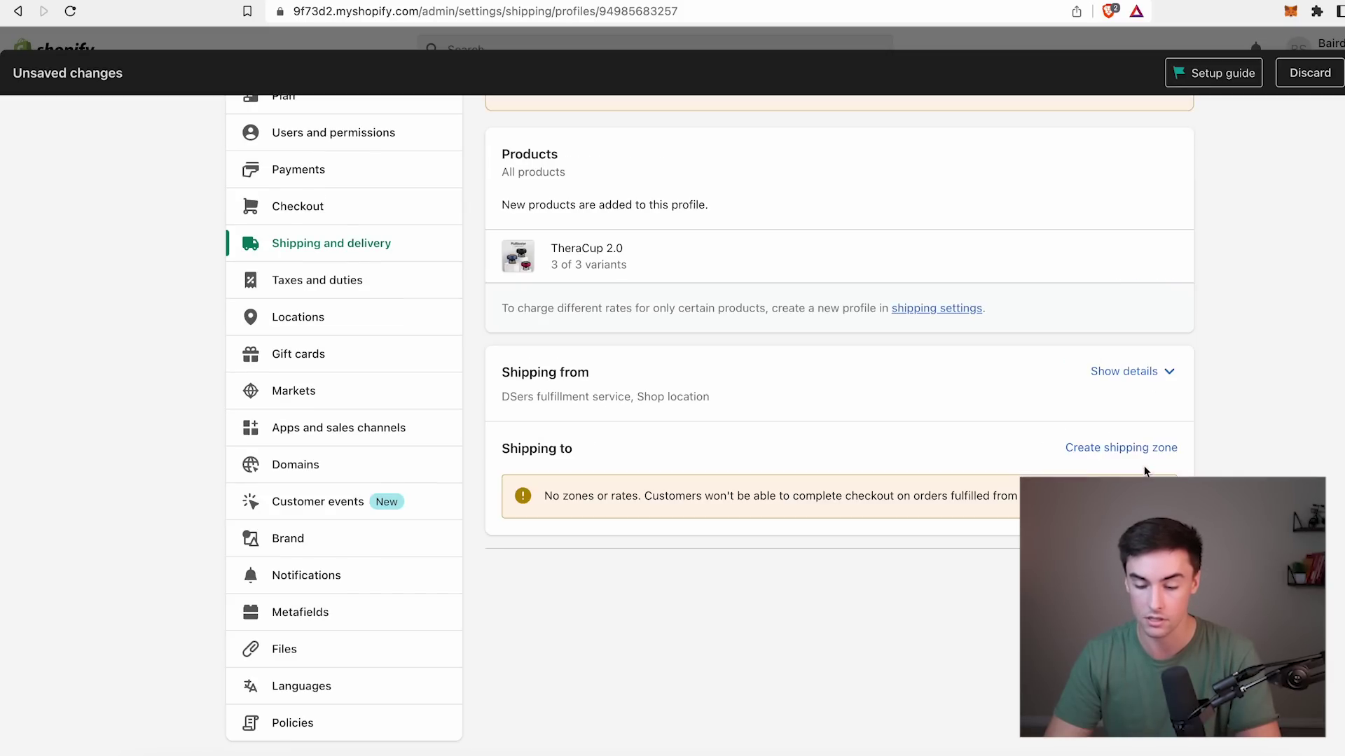
# Create a shipping zone named USA covering the United States.
pyautogui.click(1095, 449)
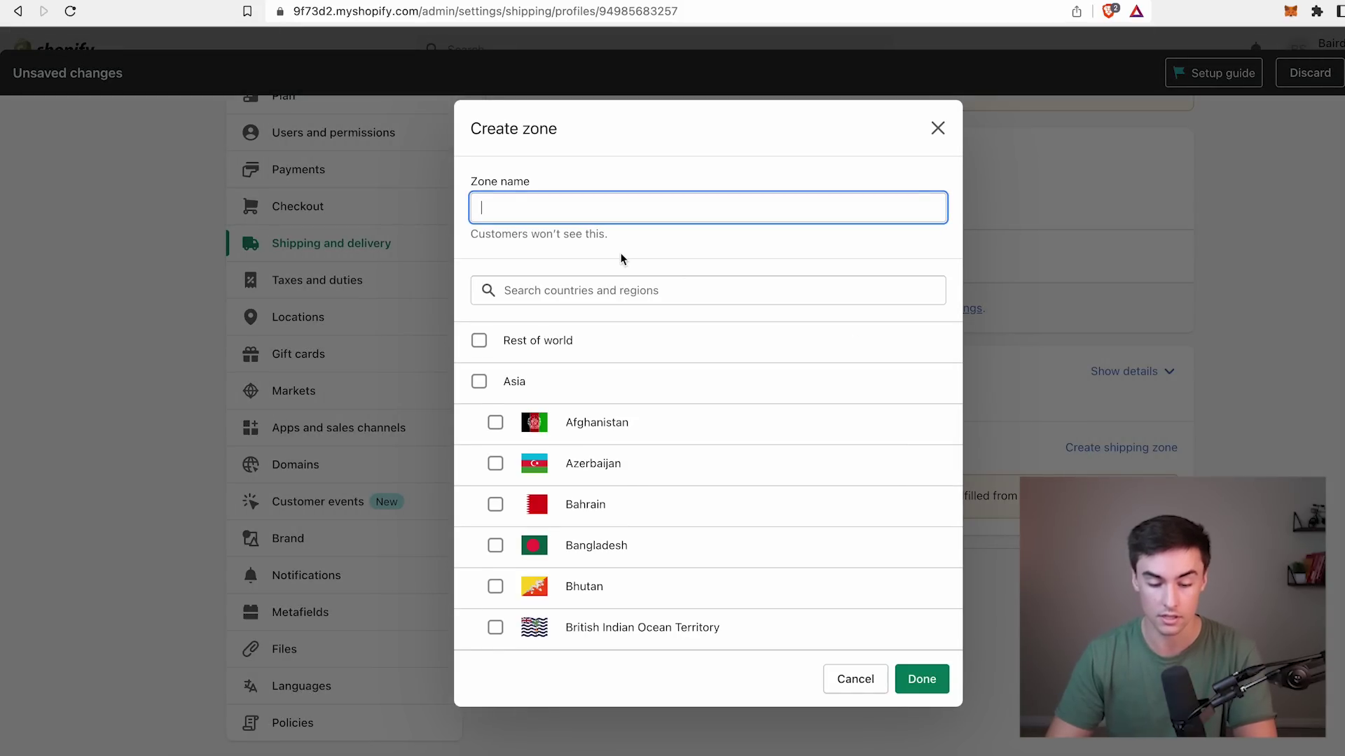
pyautogui.write('united')
pyautogui.click(707, 290)
pyautogui.write('united state')
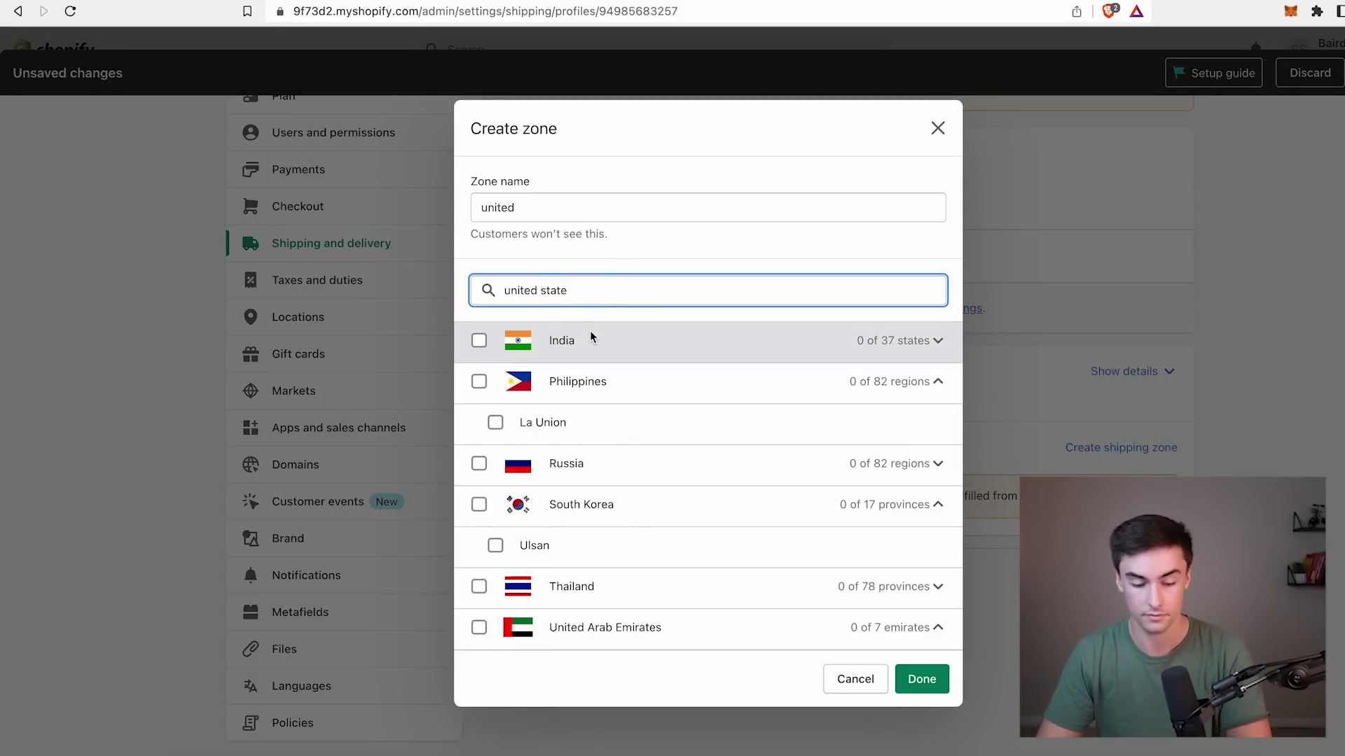
pyautogui.click(569, 347)
pyautogui.doubleClick(565, 203)
pyautogui.write('USA')
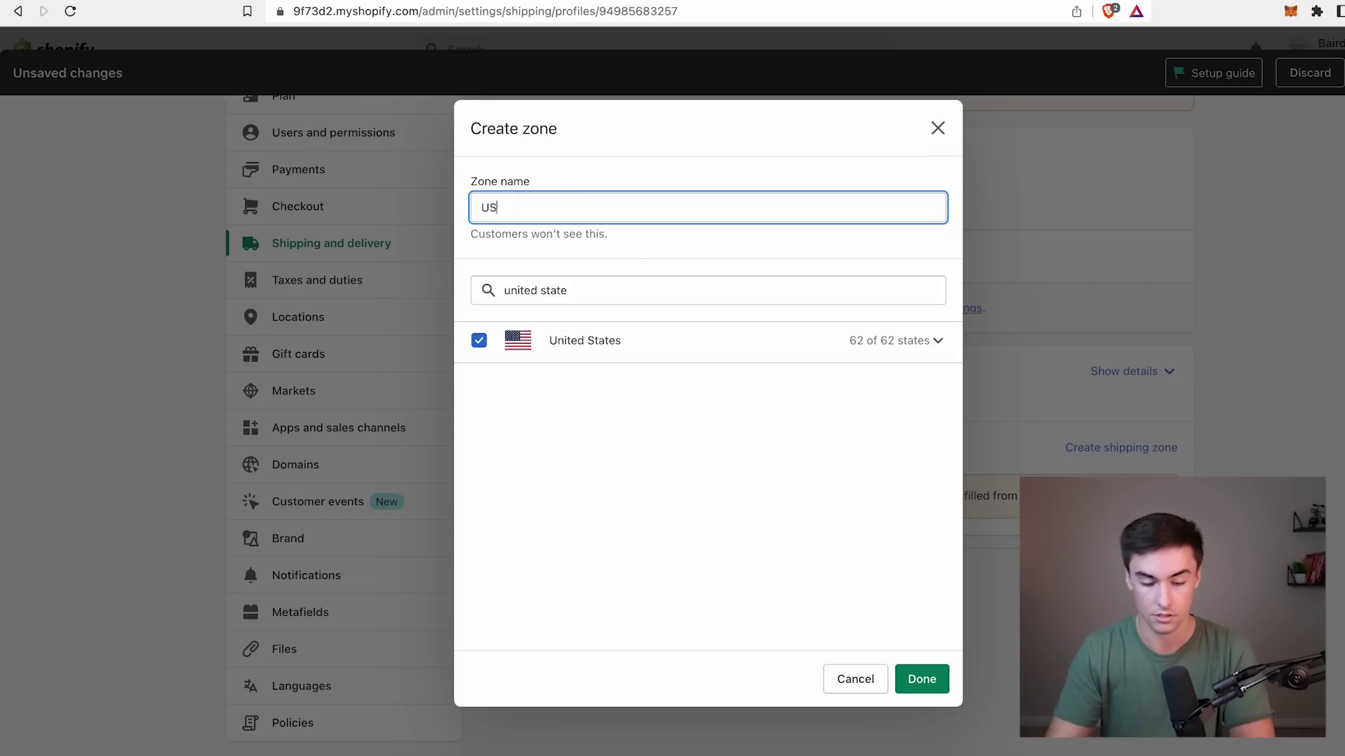
pyautogui.click(922, 679)
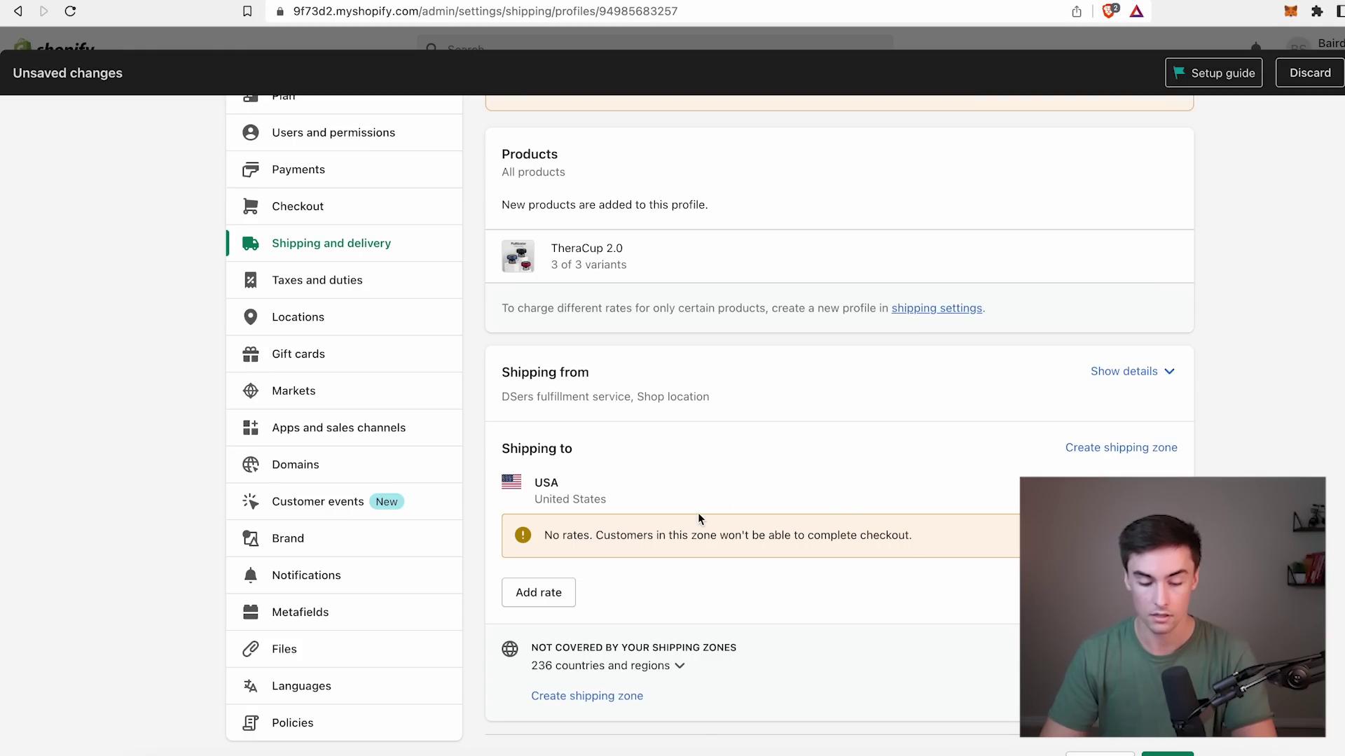
# Add a free rate named 'Free Insured Shipping' to the USA zone.
pyautogui.scroll(-1, 698, 512)
pyautogui.click(553, 511)
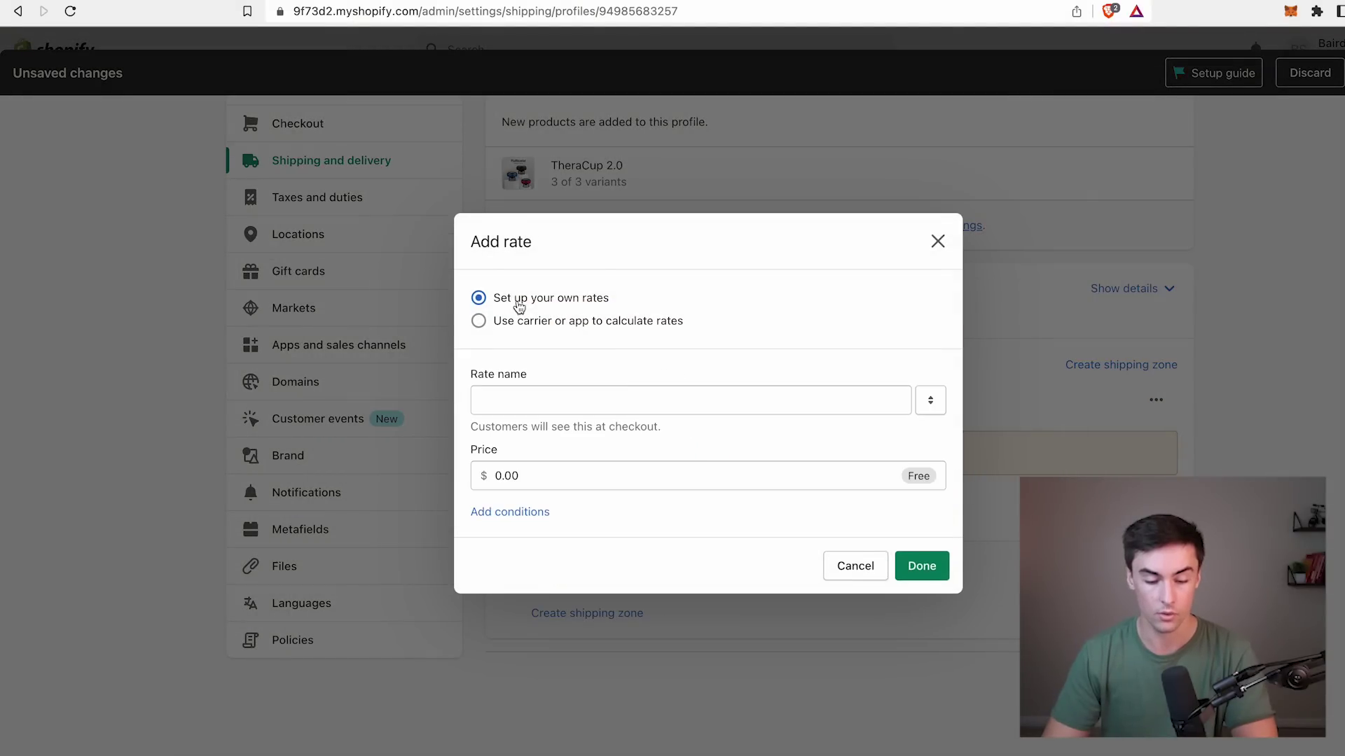
pyautogui.click(547, 401)
pyautogui.write('FR')
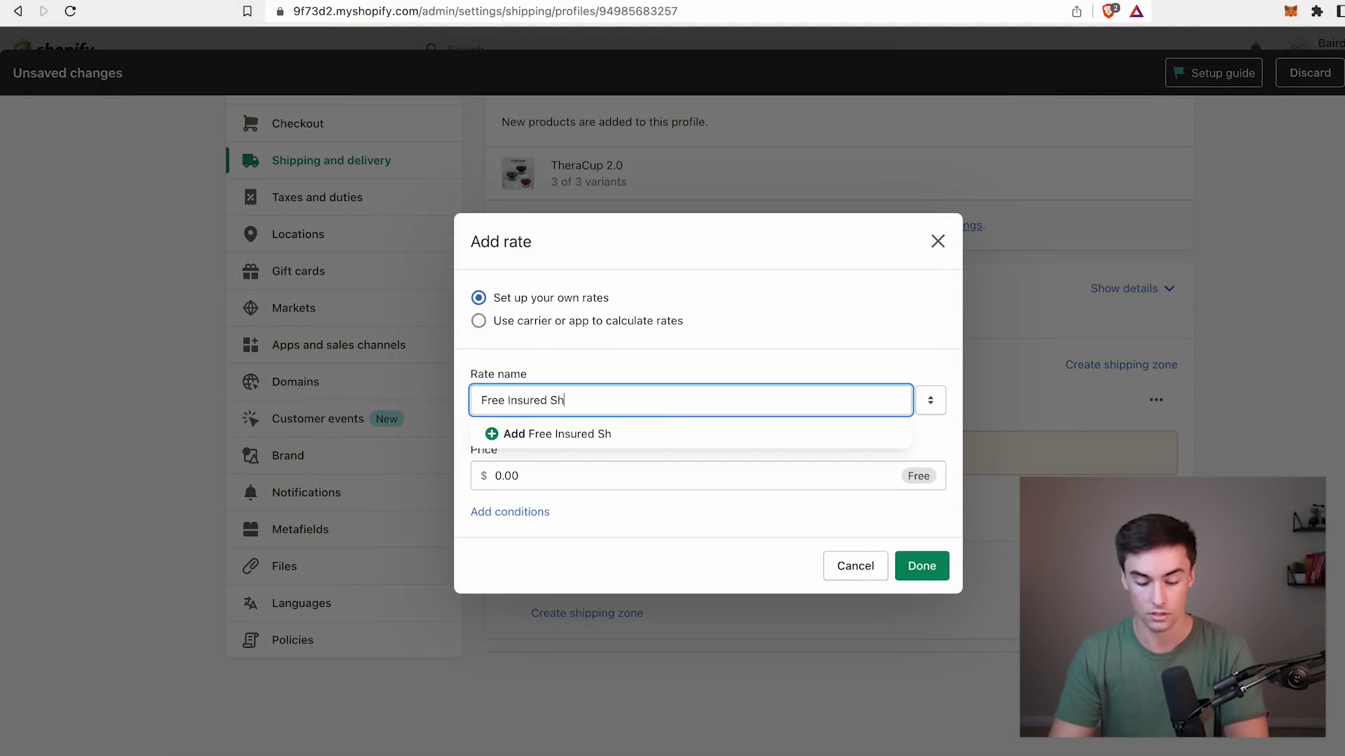
pyautogui.write('ee Insured Shipping')
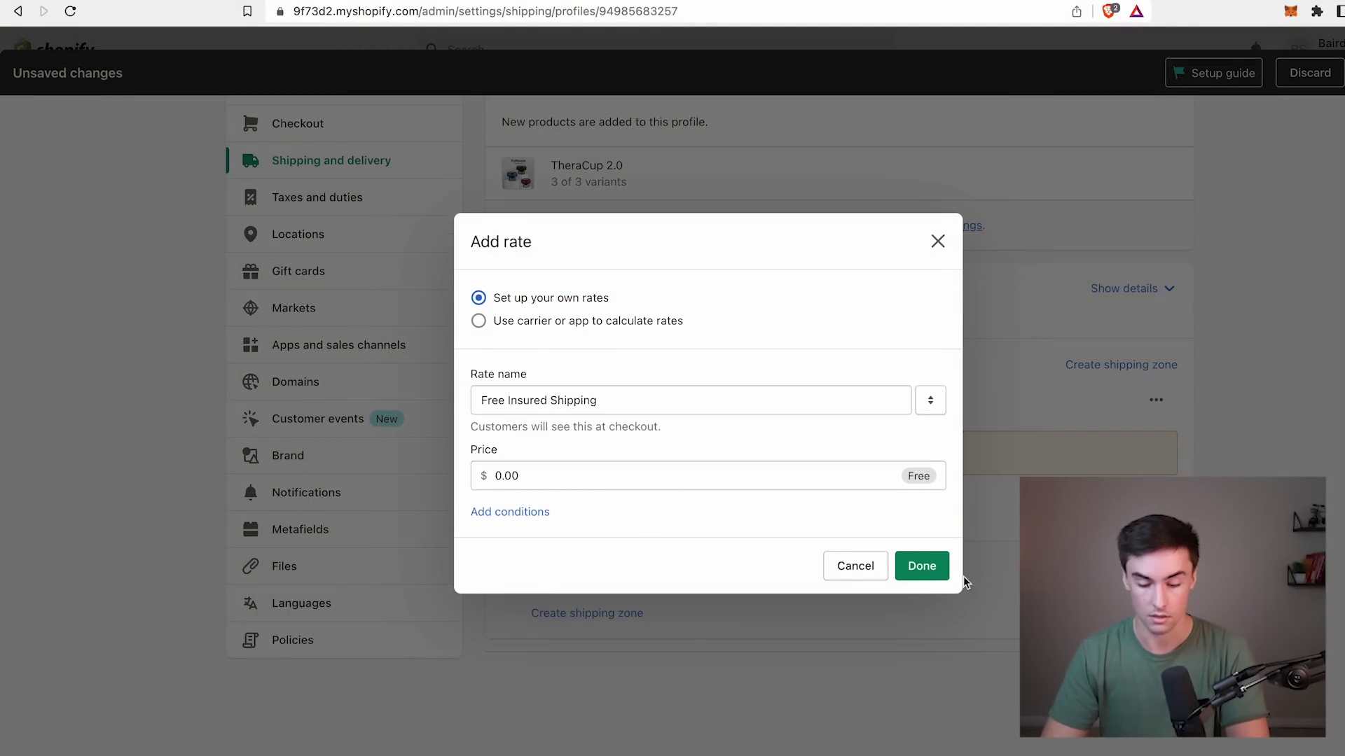
pyautogui.click(932, 574)
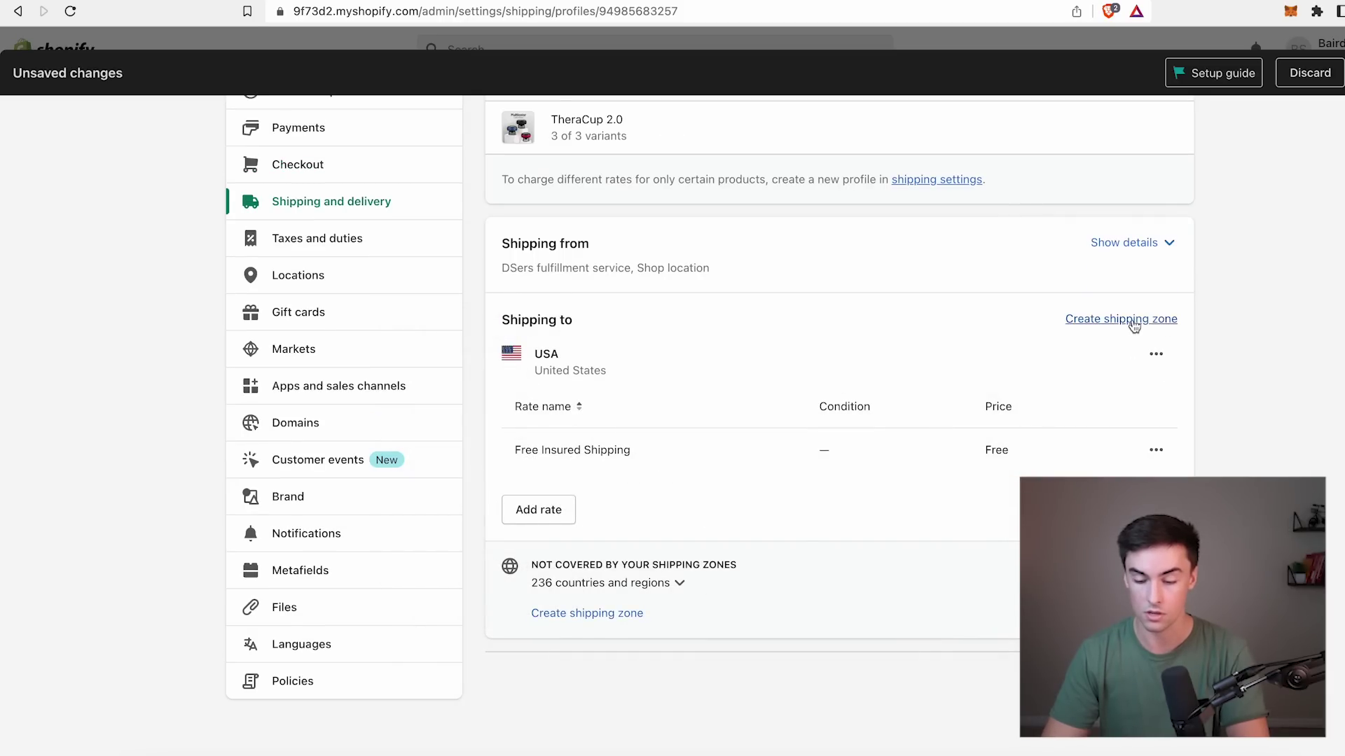
pyautogui.click(1101, 318)
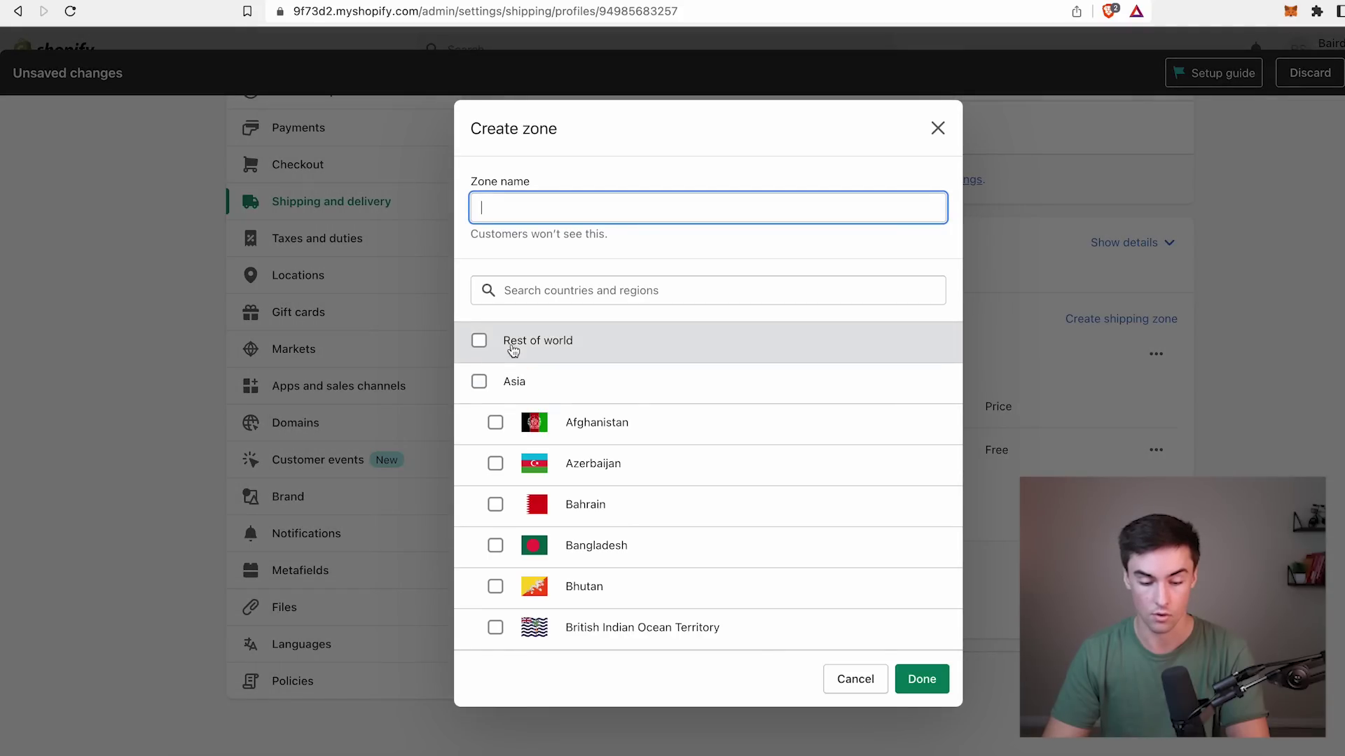
# Create a shipping zone named ROW covering the Rest of world.
pyautogui.click(501, 344)
pyautogui.click(598, 208)
pyautogui.write('ROW')
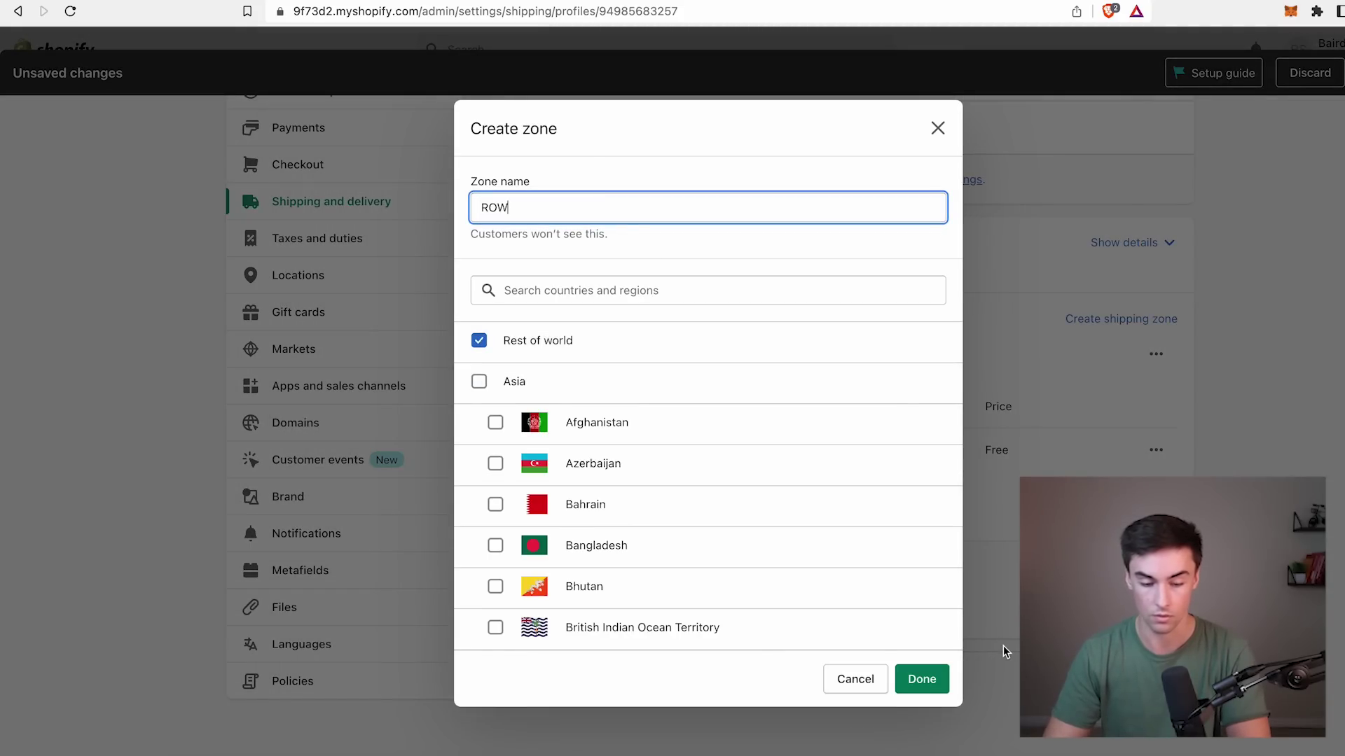
pyautogui.click(922, 679)
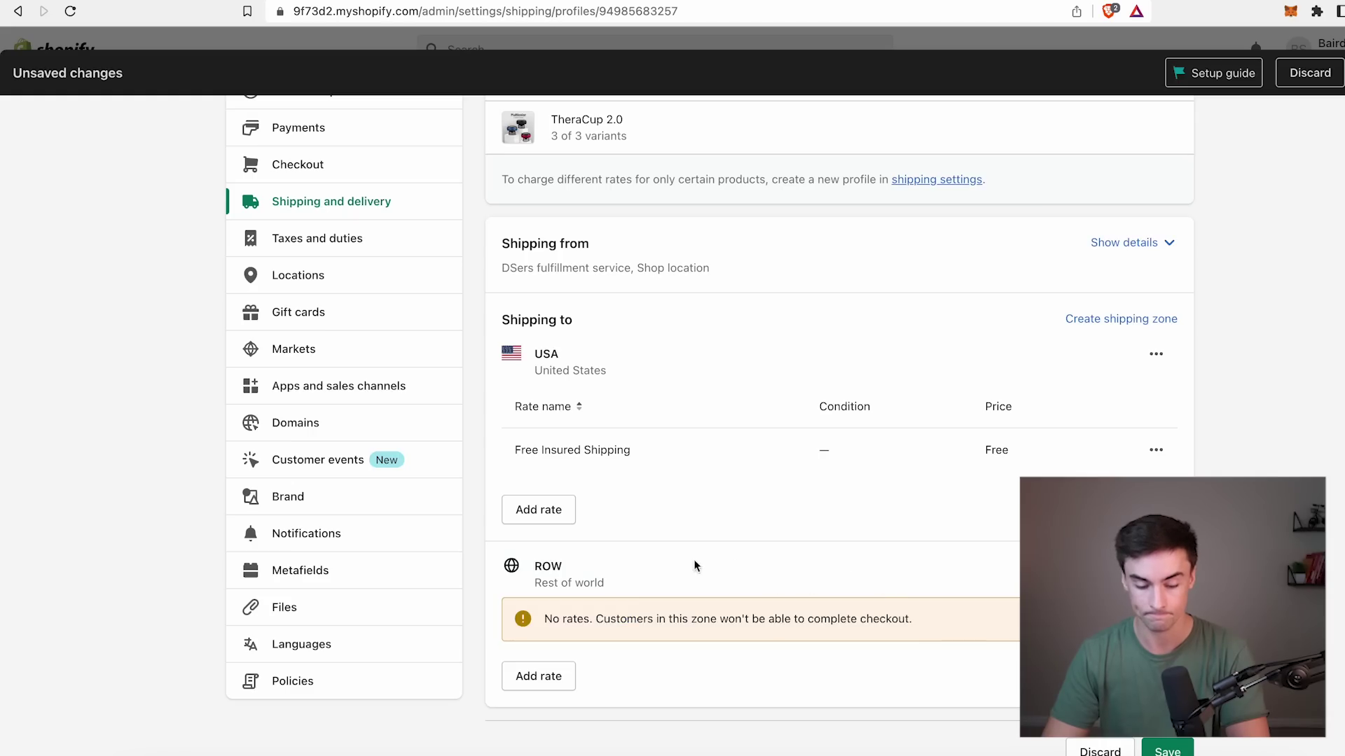
# Give the ROW zone a 'Free Insured Shipping' rate at $0.00.
pyautogui.tripleClick(625, 450)
pyautogui.press('super+c')
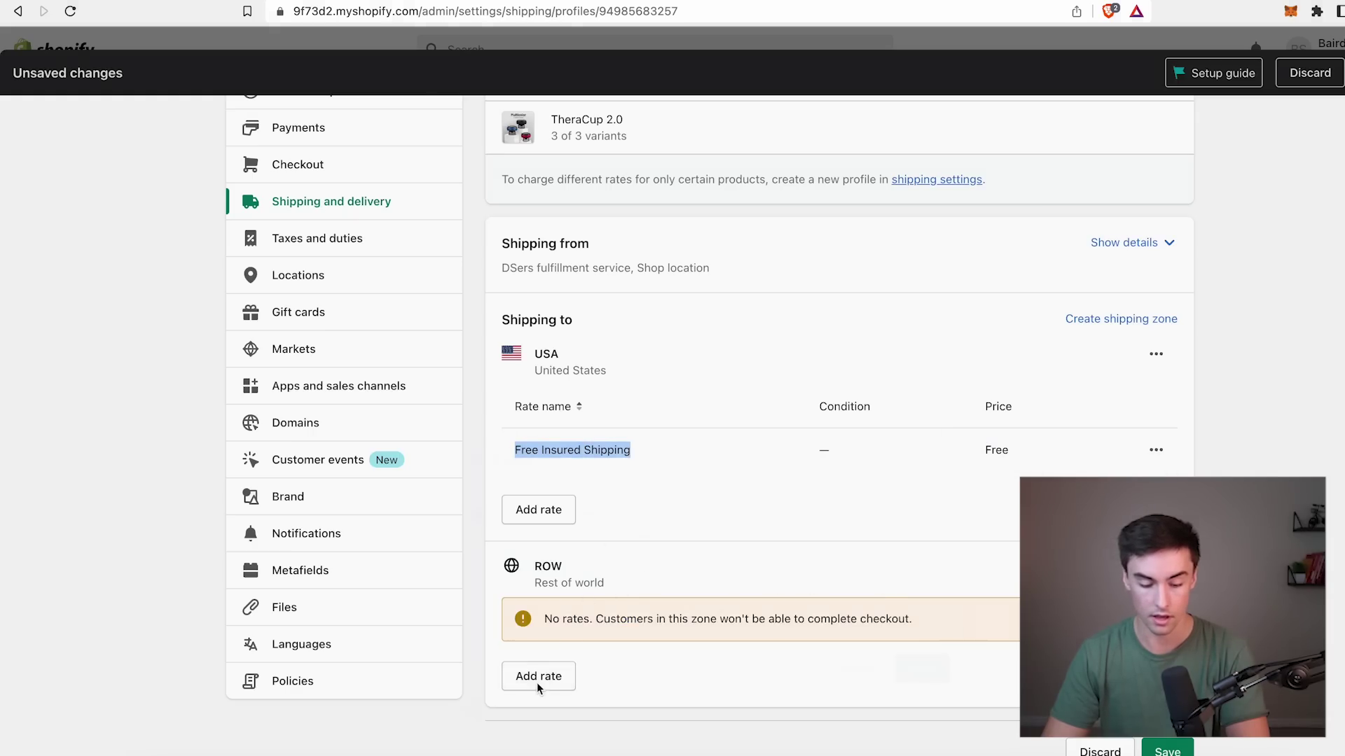
pyautogui.click(538, 676)
pyautogui.click(608, 401)
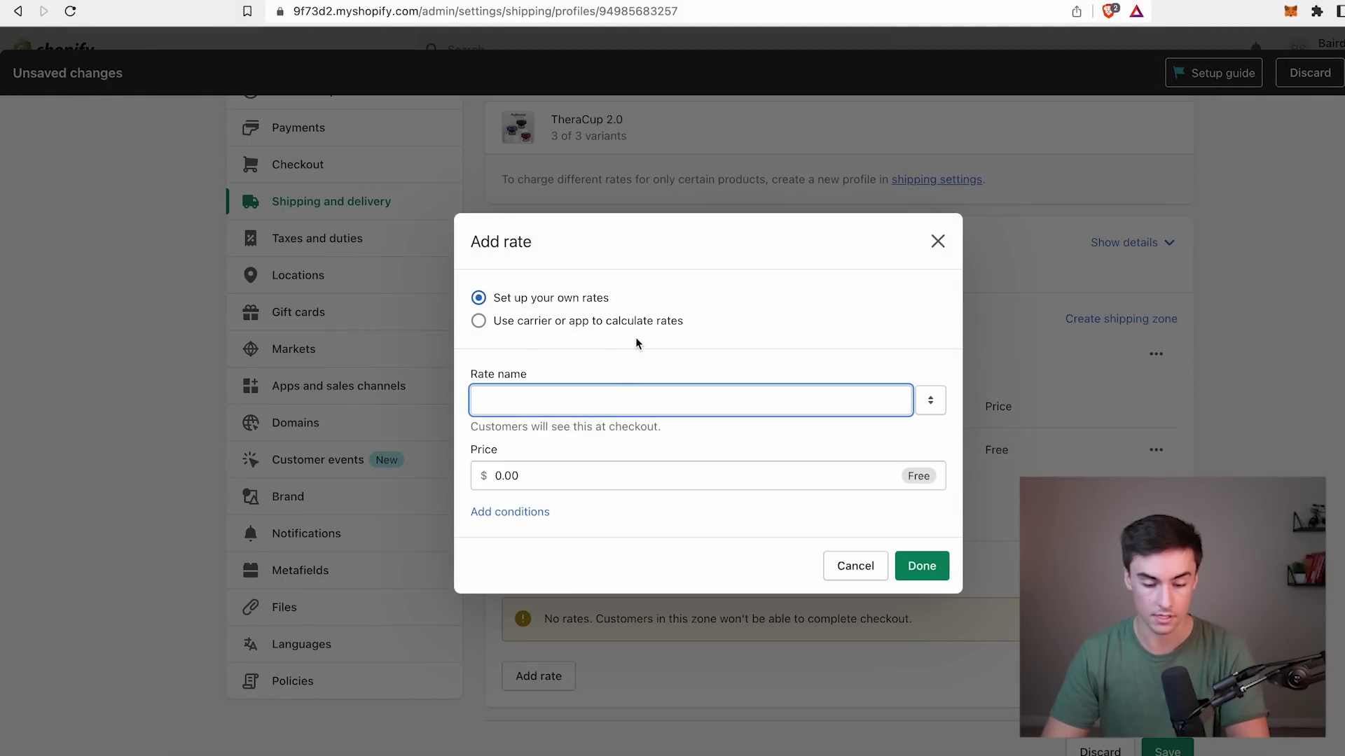
pyautogui.press('super+v')
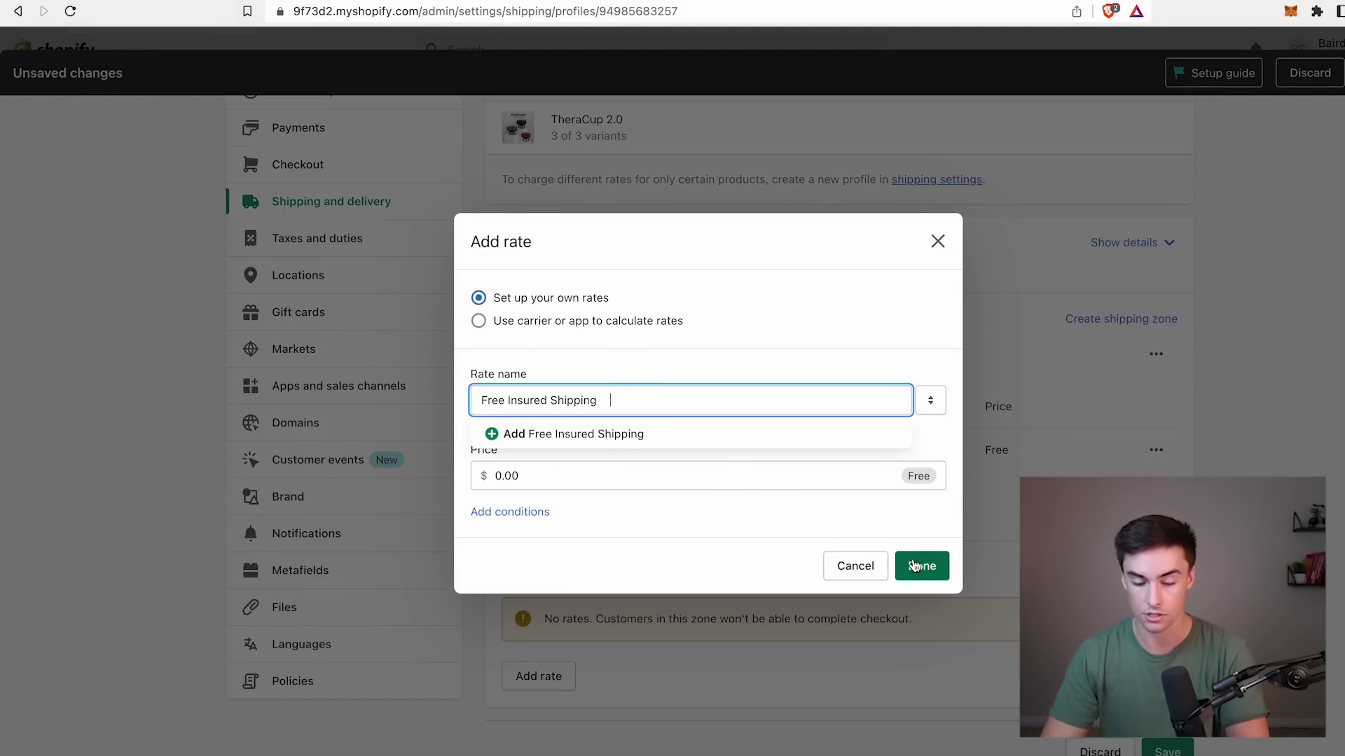
pyautogui.click(913, 564)
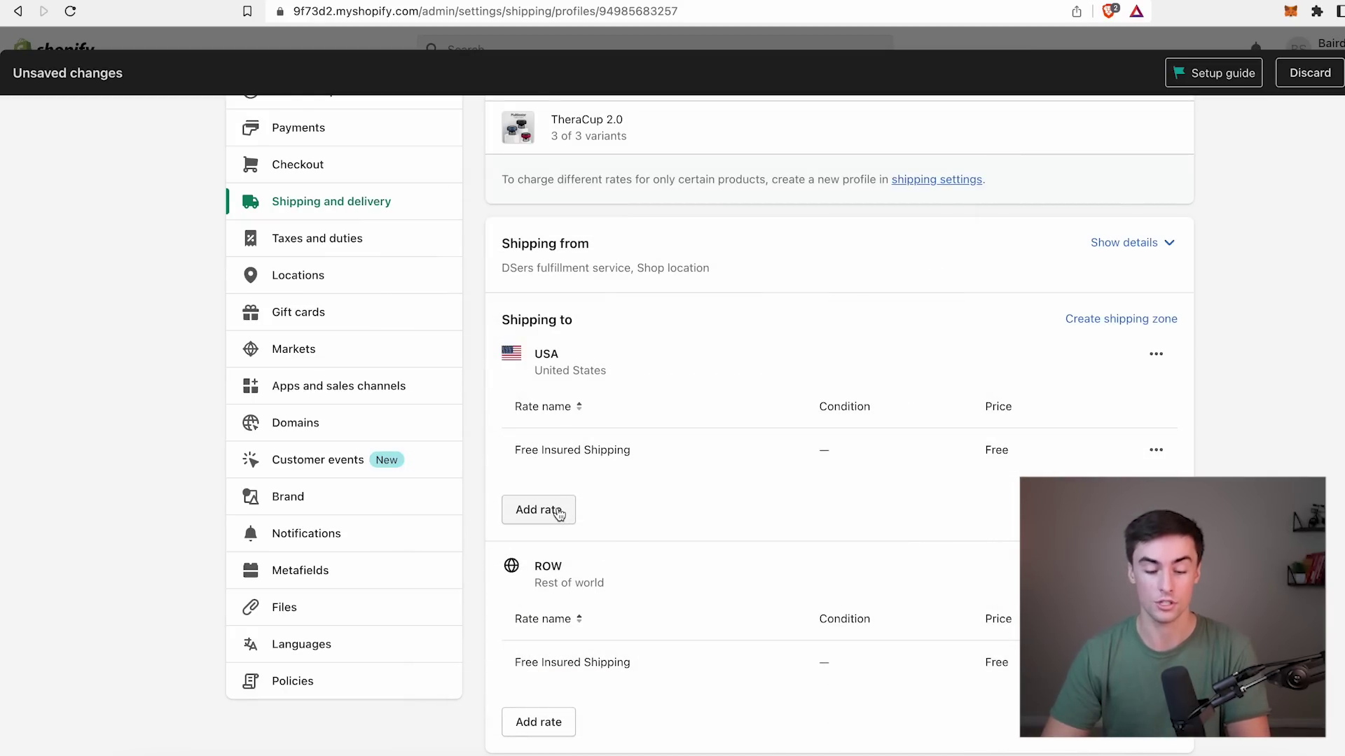
# Add a new USA rate named 'Priority Insured + Tracked Shipping'.
pyautogui.click(559, 512)
pyautogui.click(562, 404)
pyautogui.press('super+v')
pyautogui.doubleClick(499, 401)
pyautogui.write('Prio')
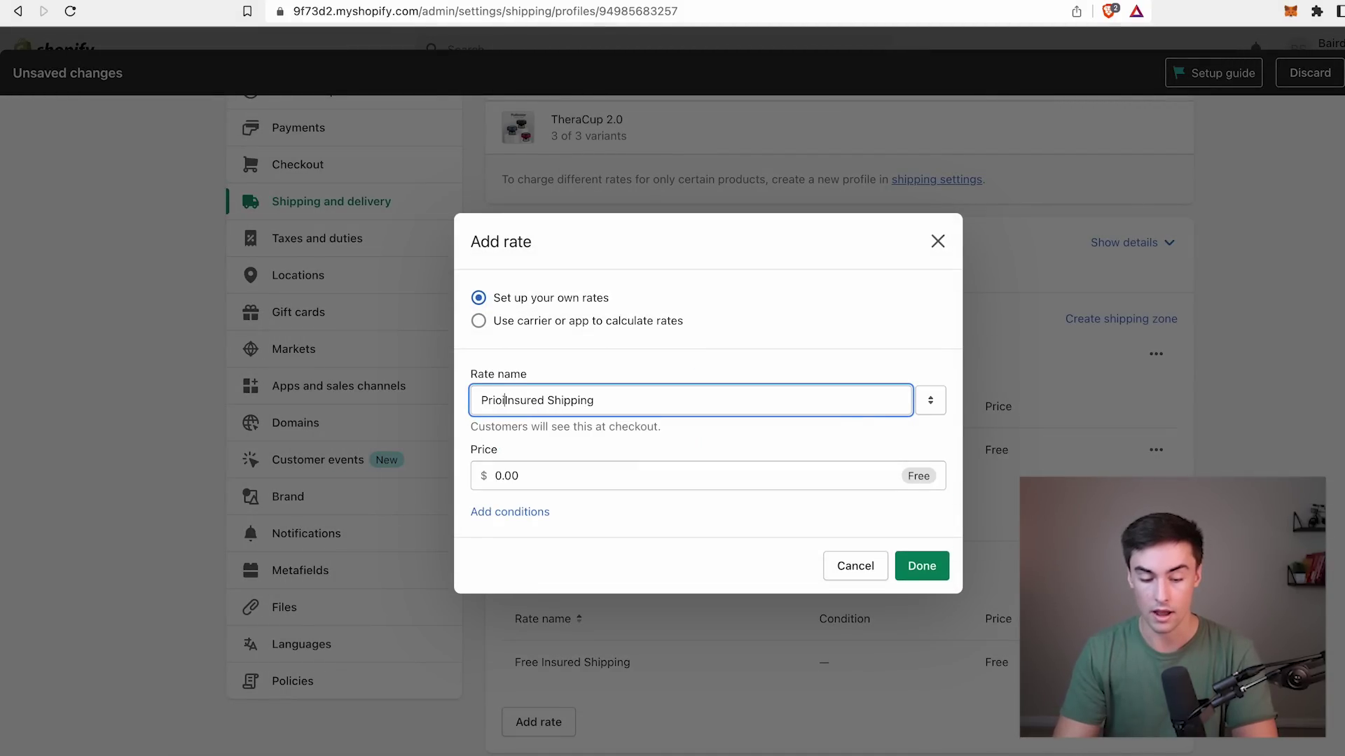
pyautogui.write('rity')
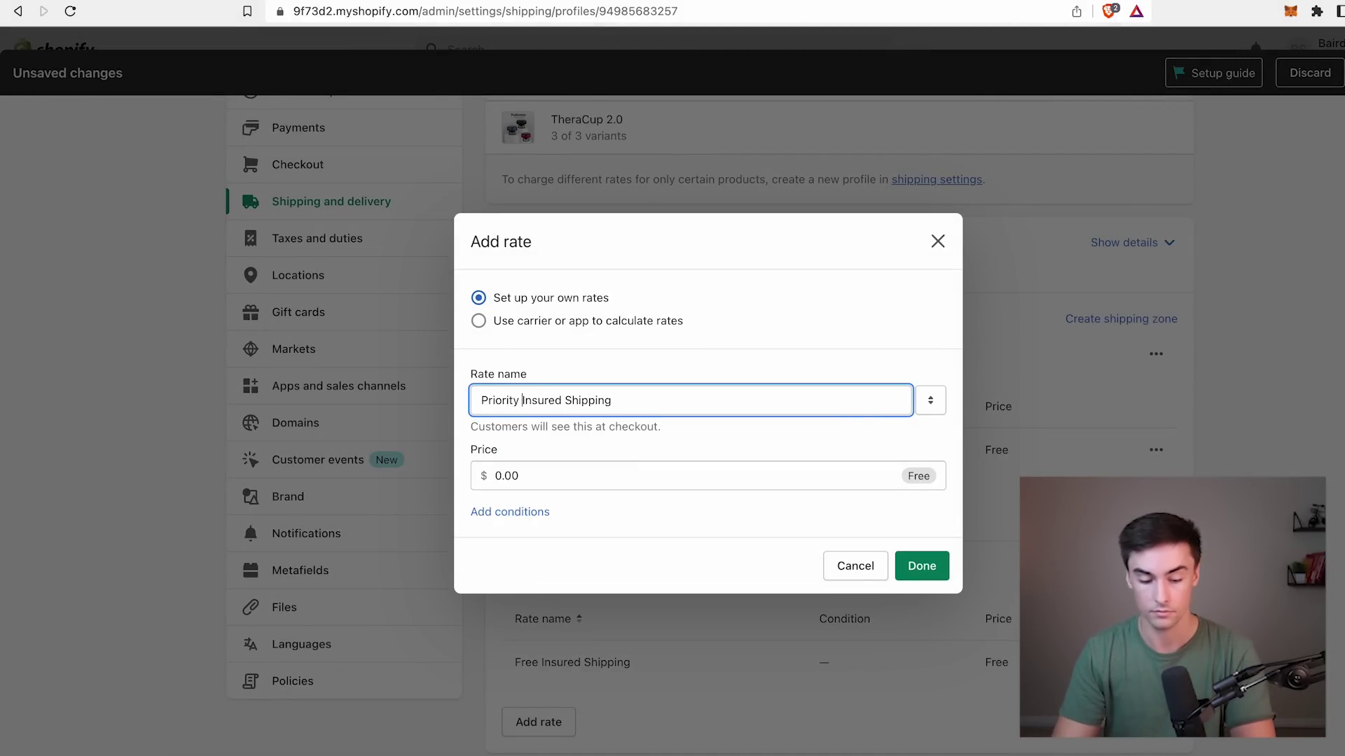
pyautogui.click(568, 399)
pyautogui.write('+ Tra')
pyautogui.write('cked')
pyautogui.click(579, 404)
pyautogui.press('BackSpace')
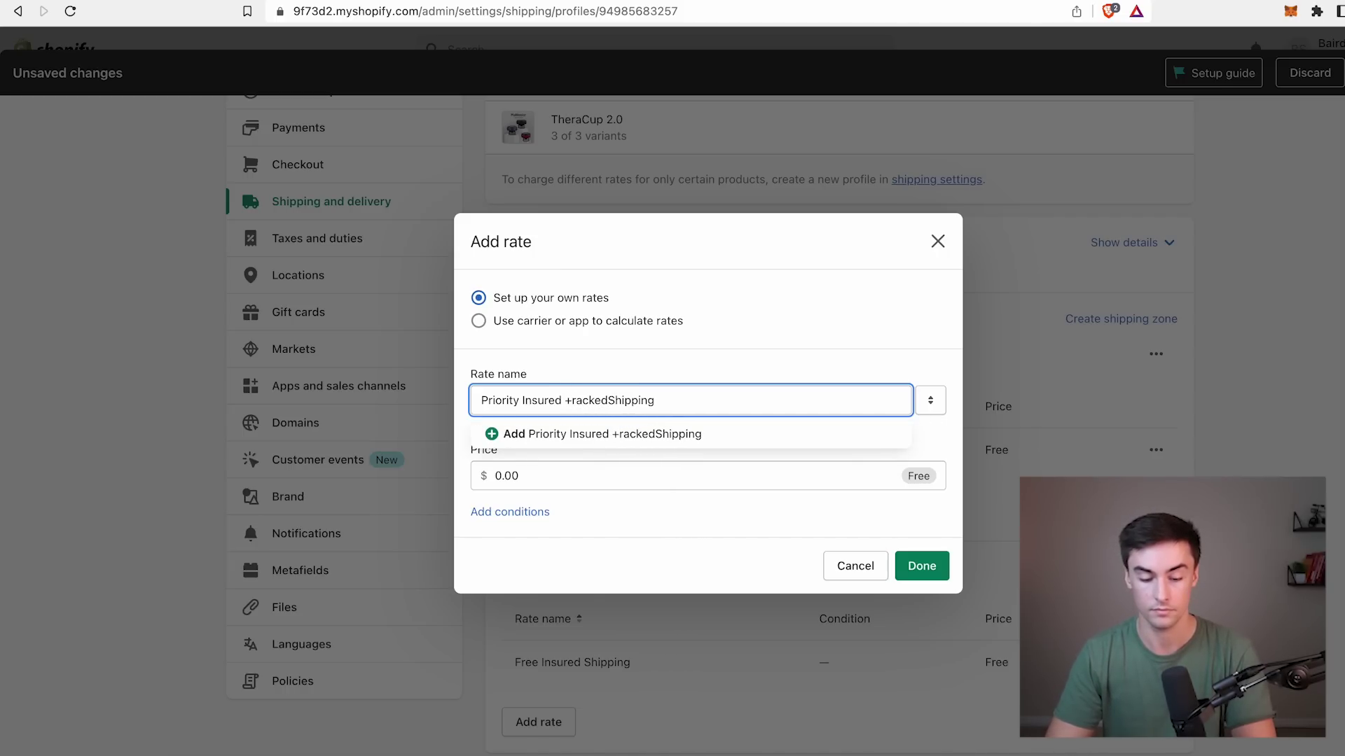
pyautogui.write('t')
pyautogui.press('BackSpace')
pyautogui.write('T')
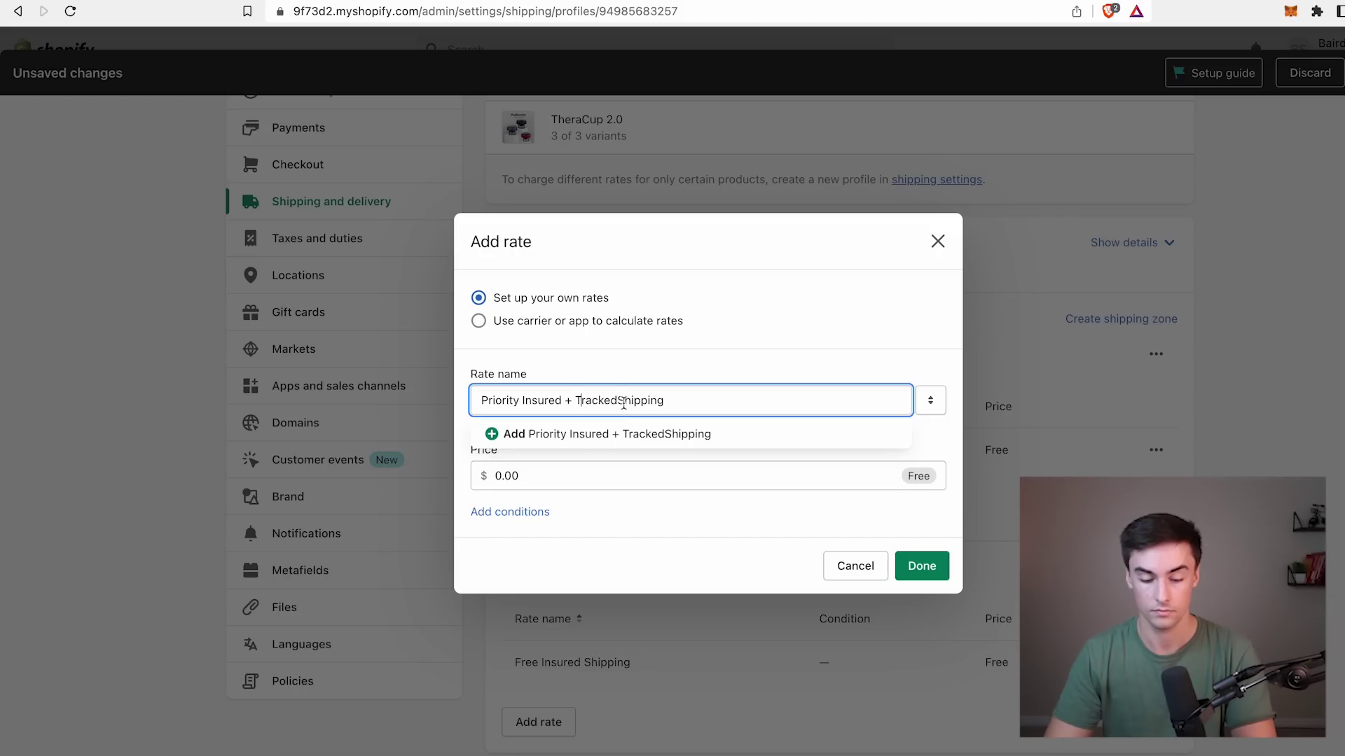
pyautogui.press('super+a')
pyautogui.press('super+c')
# Price the USA priority rate at $4.99 and confirm it.
pyautogui.click(591, 480)
pyautogui.press('super+a')
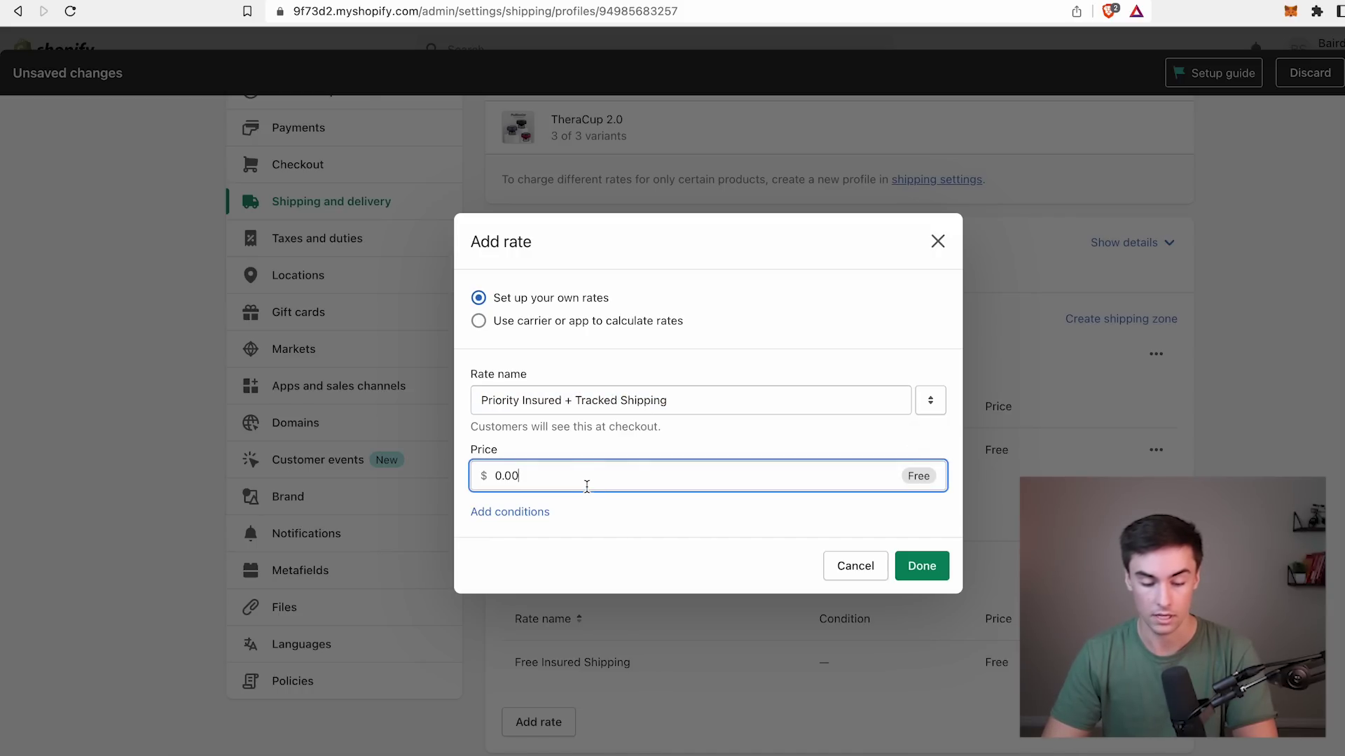
pyautogui.write('4.99')
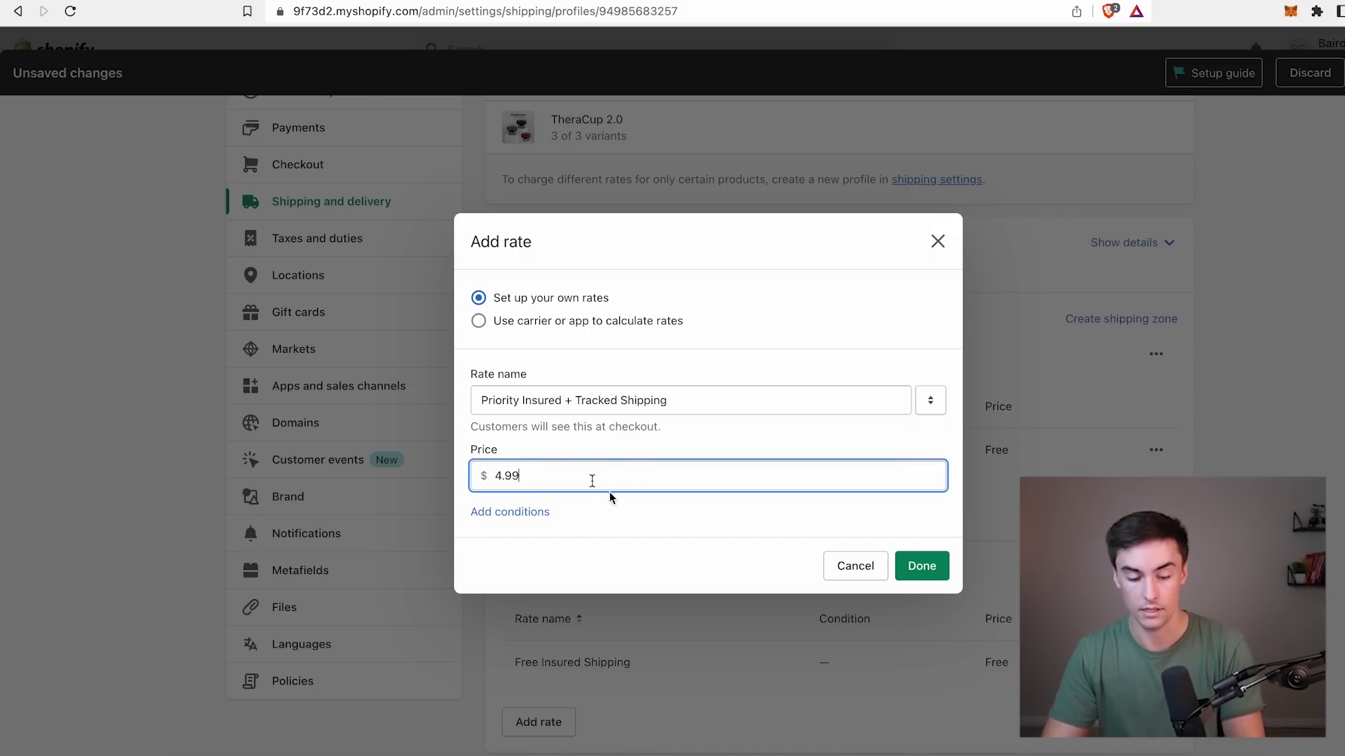
pyautogui.click(921, 567)
# Add the same $4.99 Priority Insured + Tracked Shipping rate to Rest of world, then save.
pyautogui.scroll(-3, 624, 658)
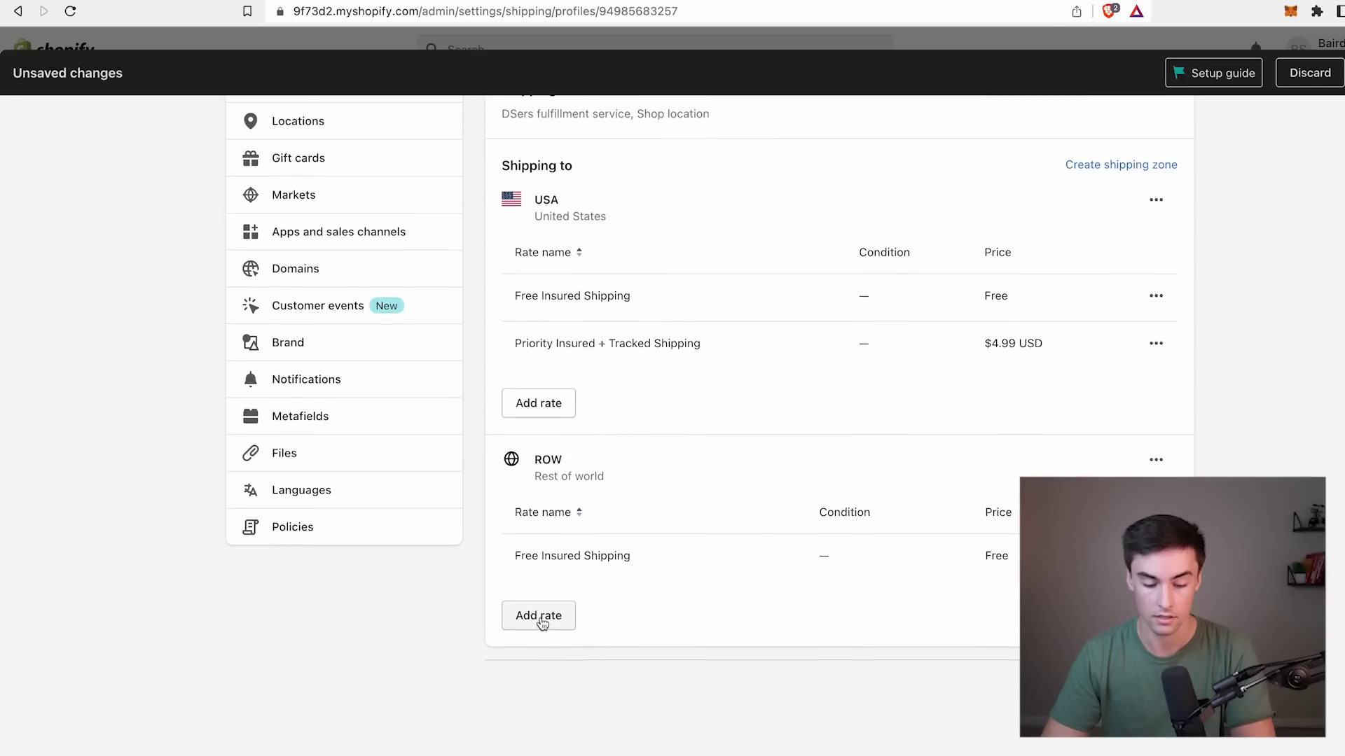
pyautogui.click(538, 621)
pyautogui.click(604, 412)
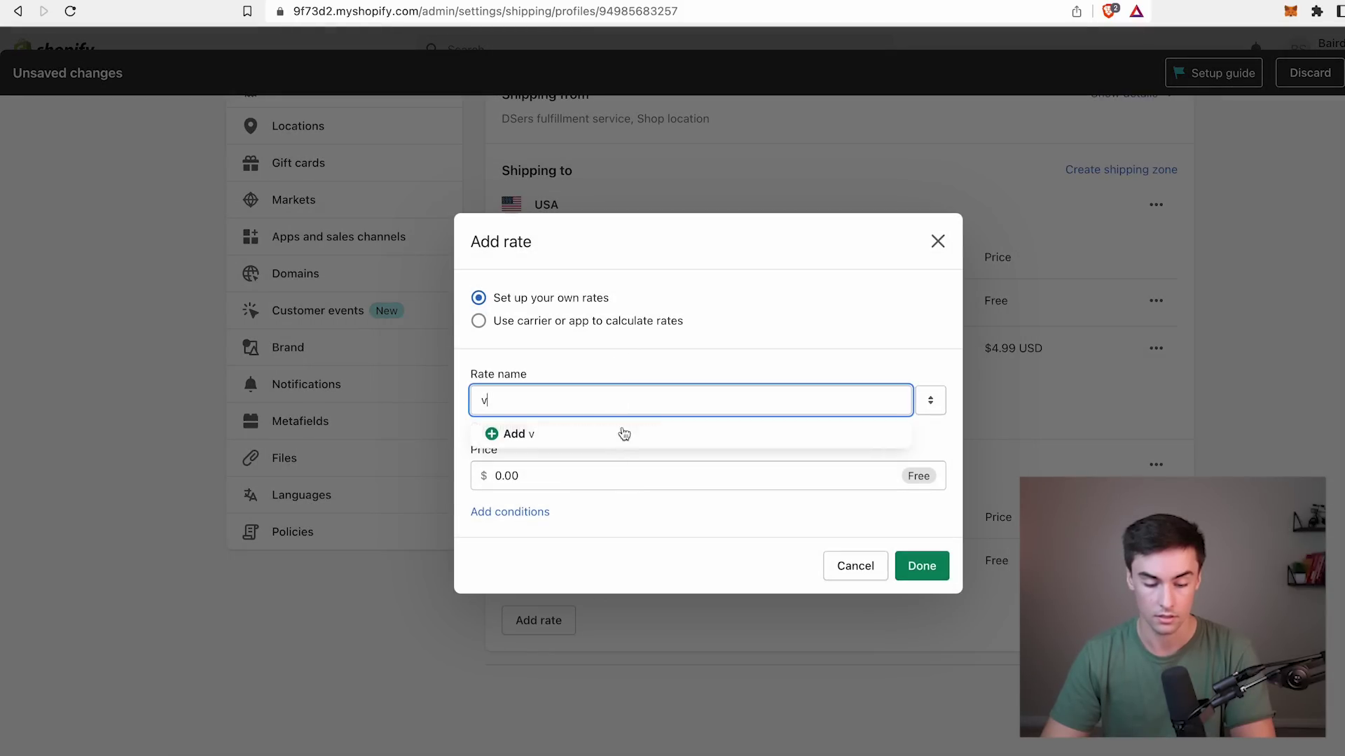
pyautogui.press('super+v')
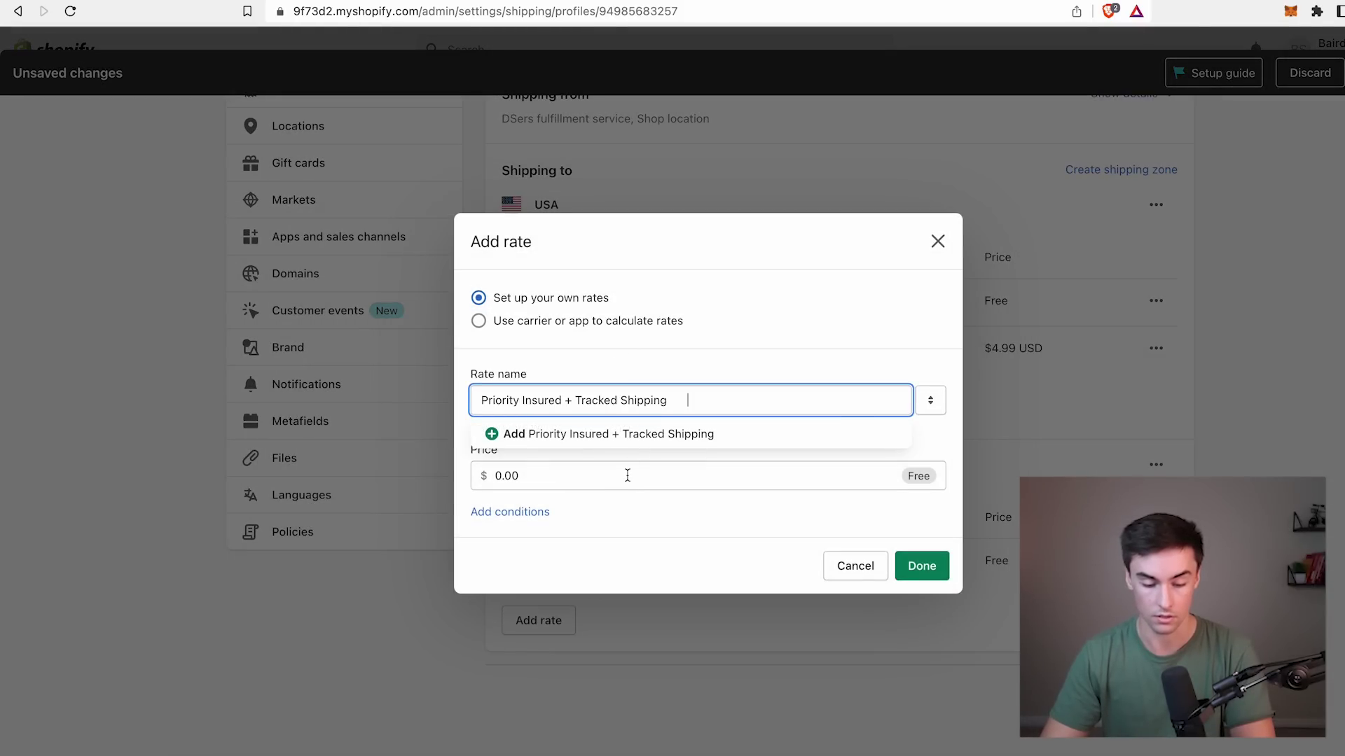
pyautogui.click(627, 475)
pyautogui.press('BackSpace')
pyautogui.press('BackSpace')
pyautogui.press('BackSpace')
pyautogui.press('BackSpace')
pyautogui.write('4.99')
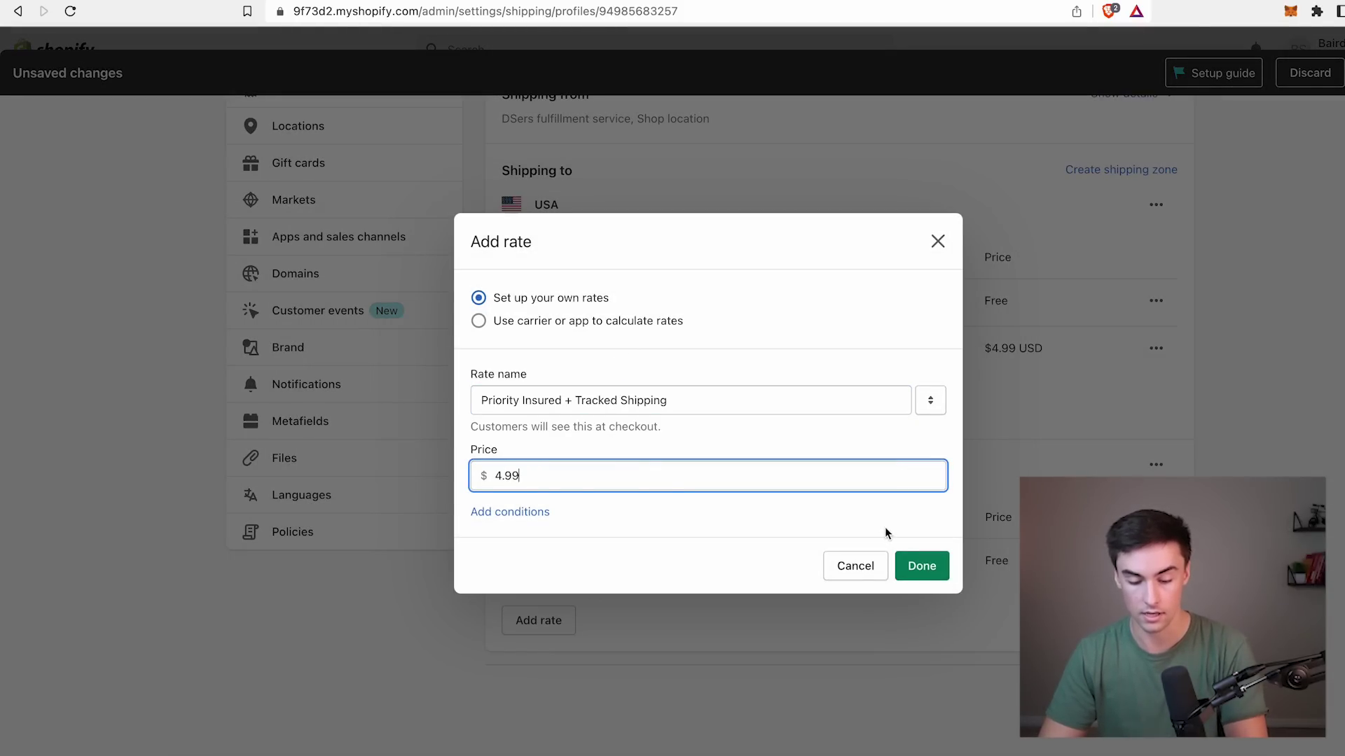
pyautogui.click(911, 564)
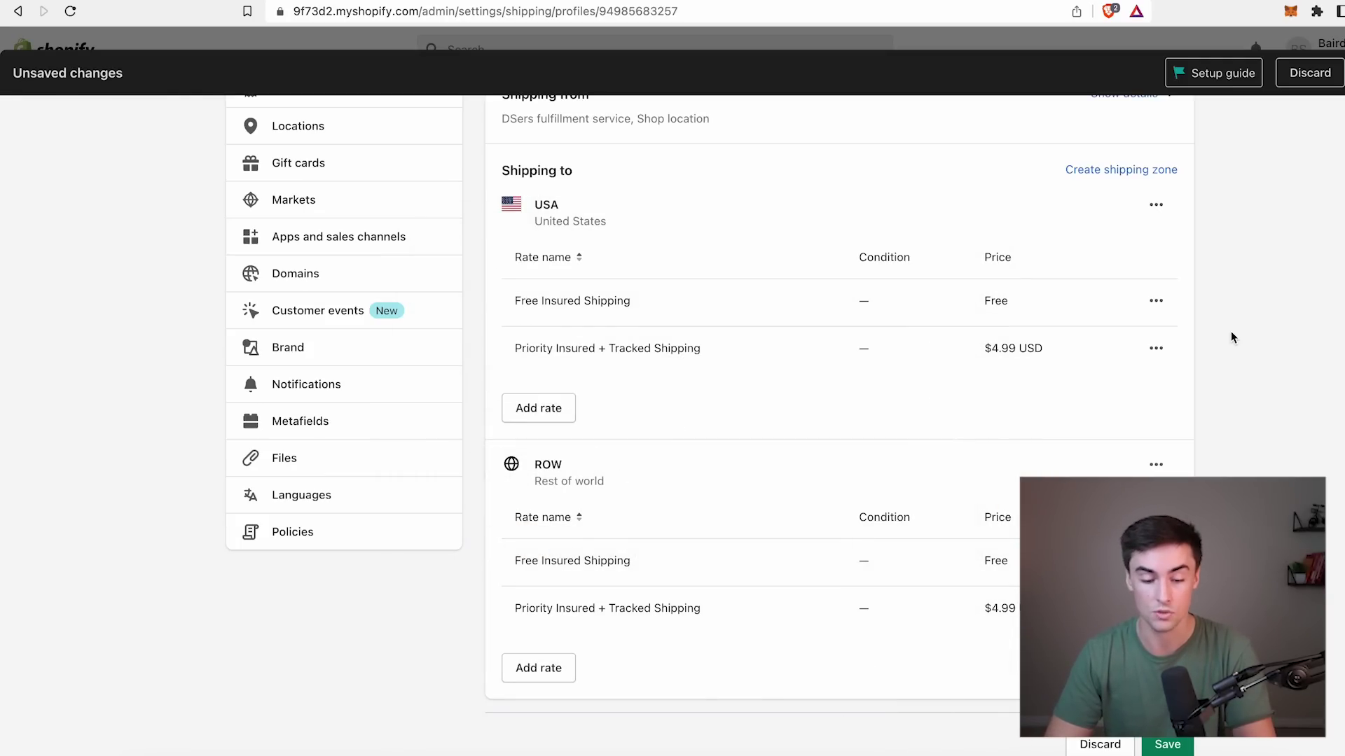
pyautogui.click(1167, 745)
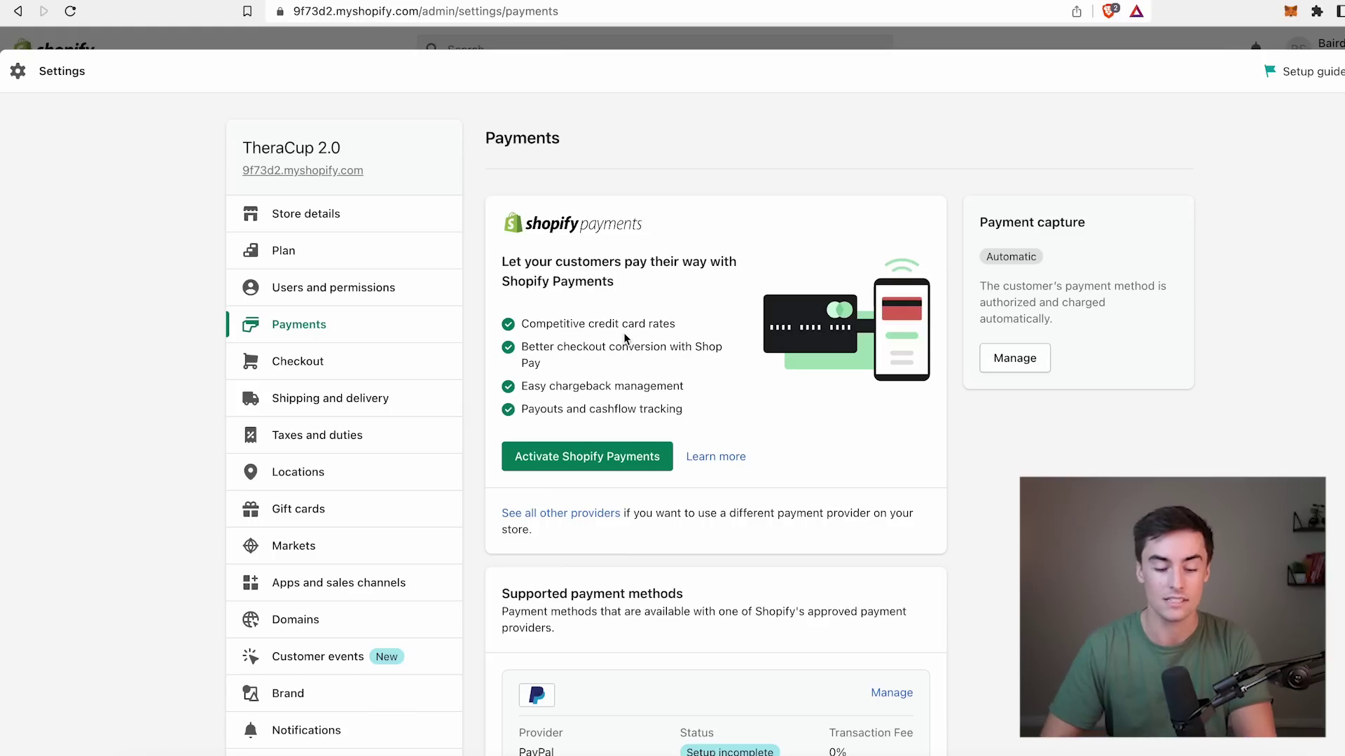
# Scroll the Payments settings down to the listed payment providers.
pyautogui.scroll(-2, 630, 343)
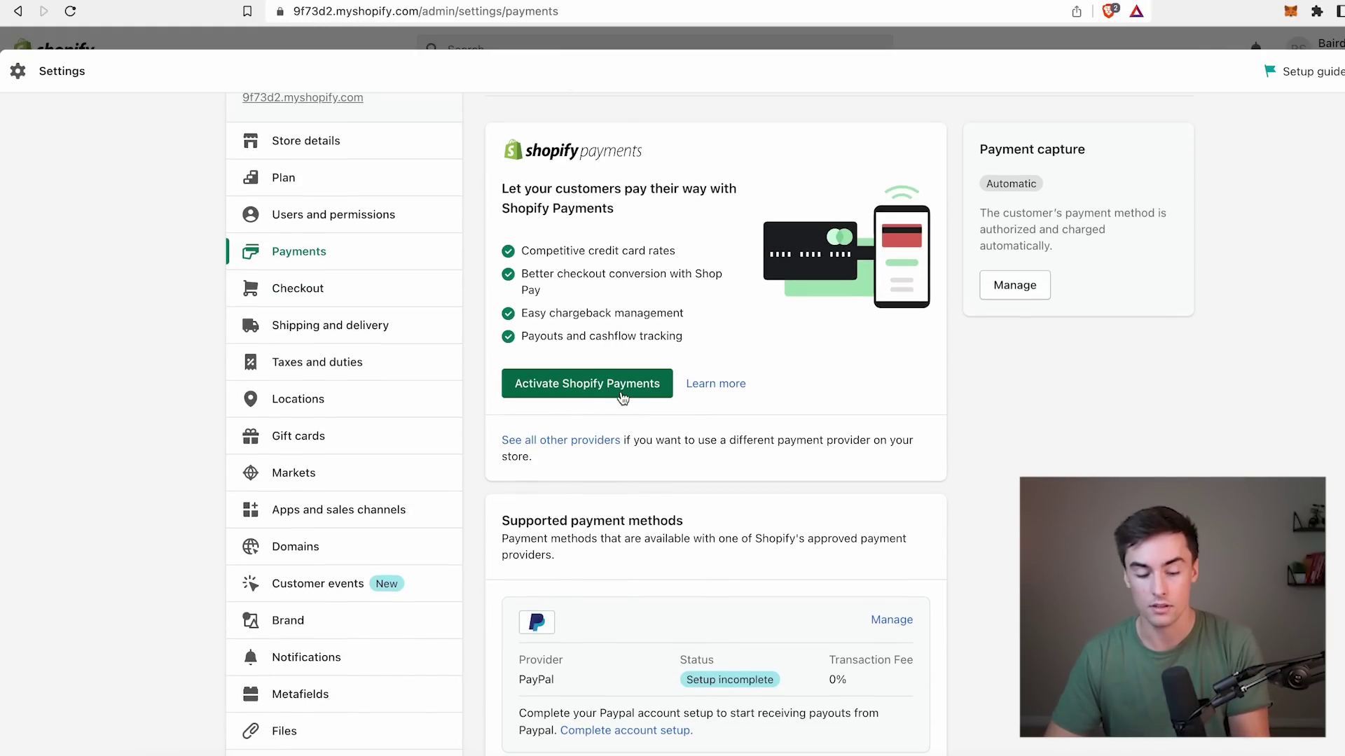
# Deactivate PayPal Express Checkout from the PayPal provider's Manage page and confirm.
pyautogui.scroll(-3, 676, 401)
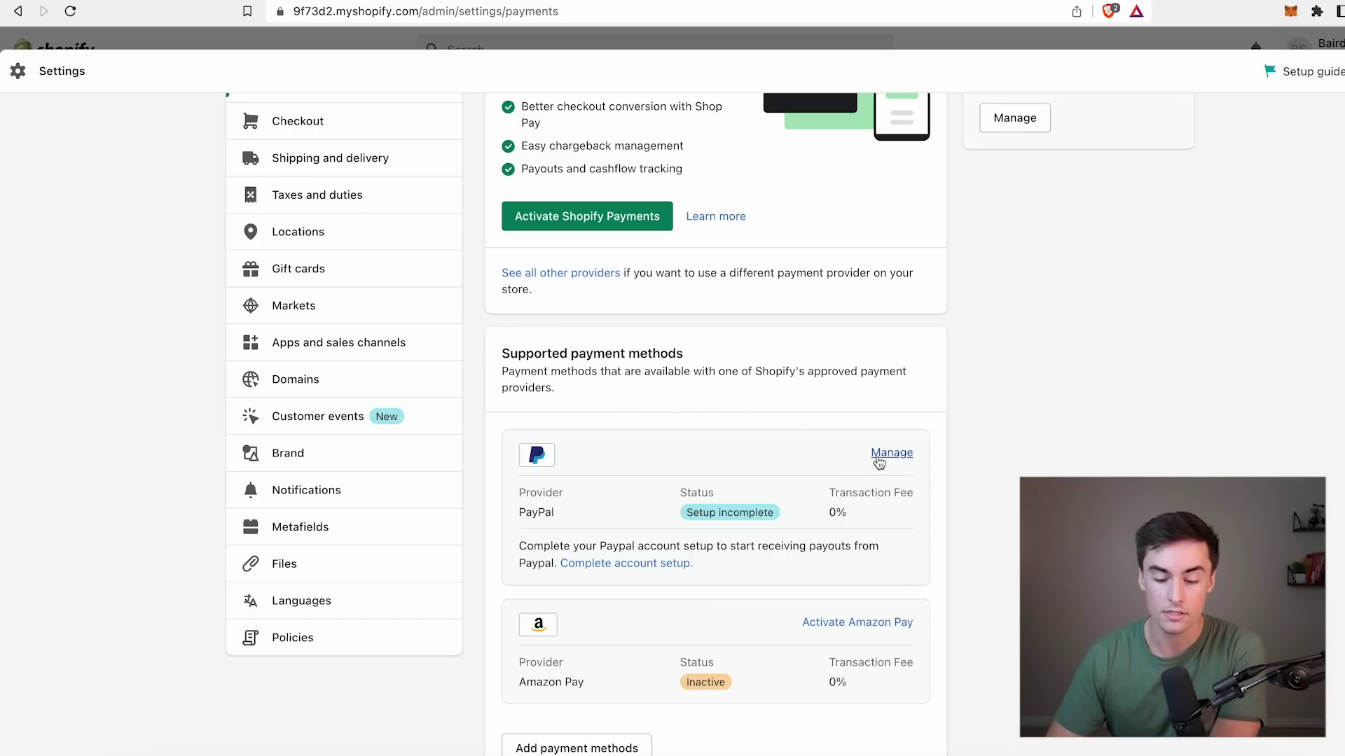
pyautogui.click(880, 456)
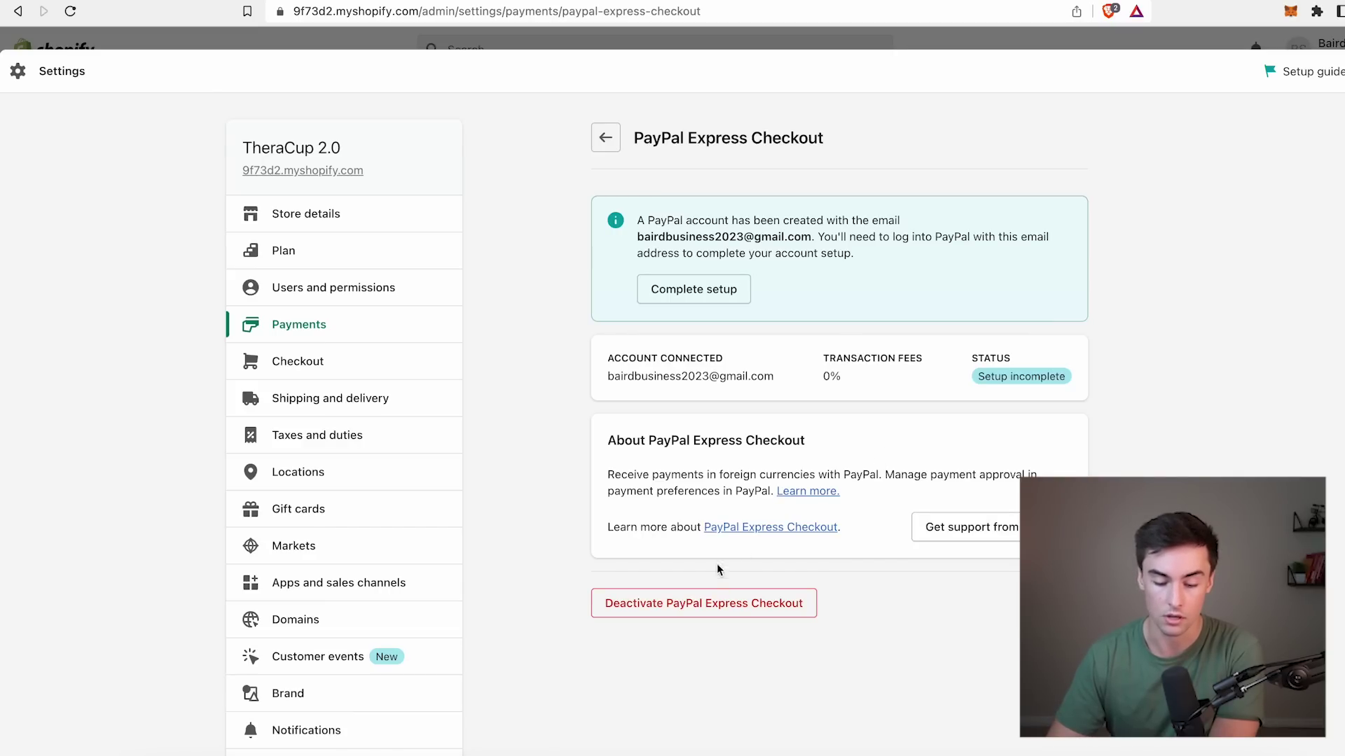
pyautogui.click(689, 605)
pyautogui.click(827, 469)
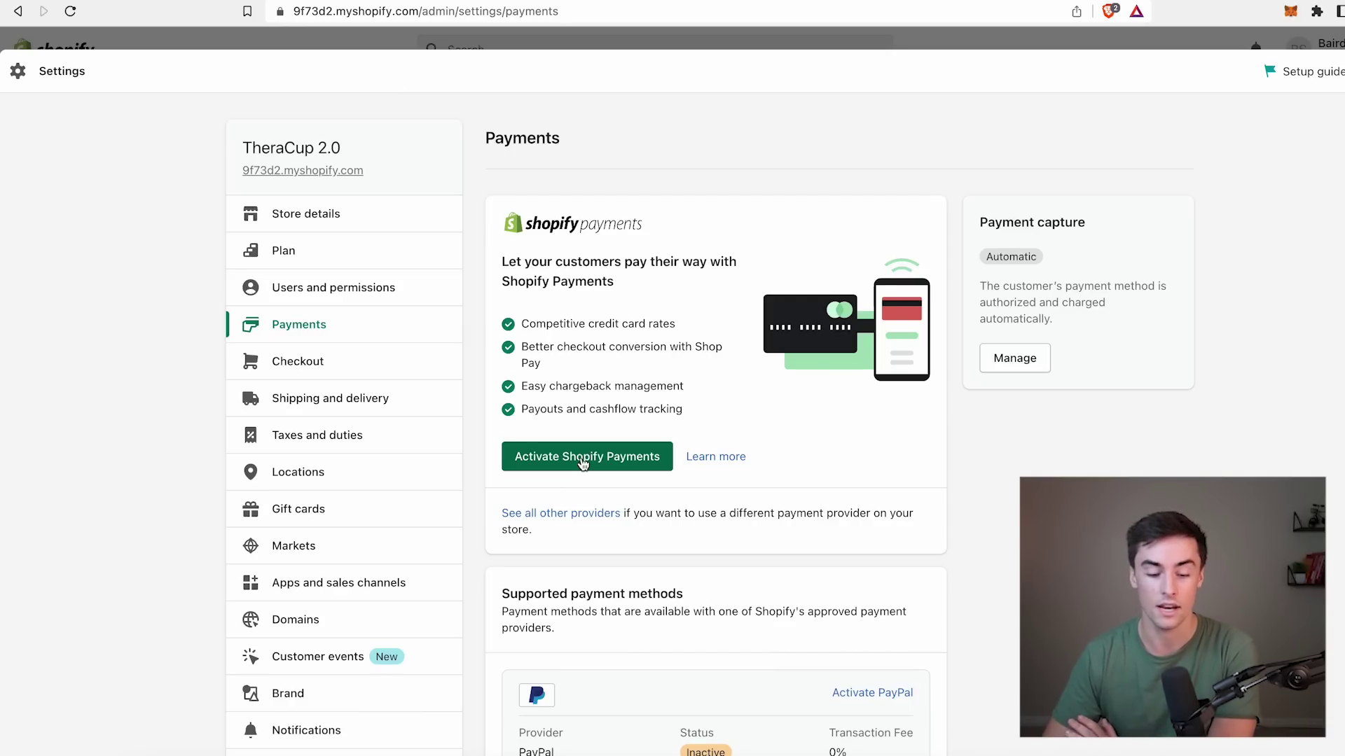
# View the Pick a plan options, then open the live TheraCup 2.0 storefront.
pyautogui.click(340, 256)
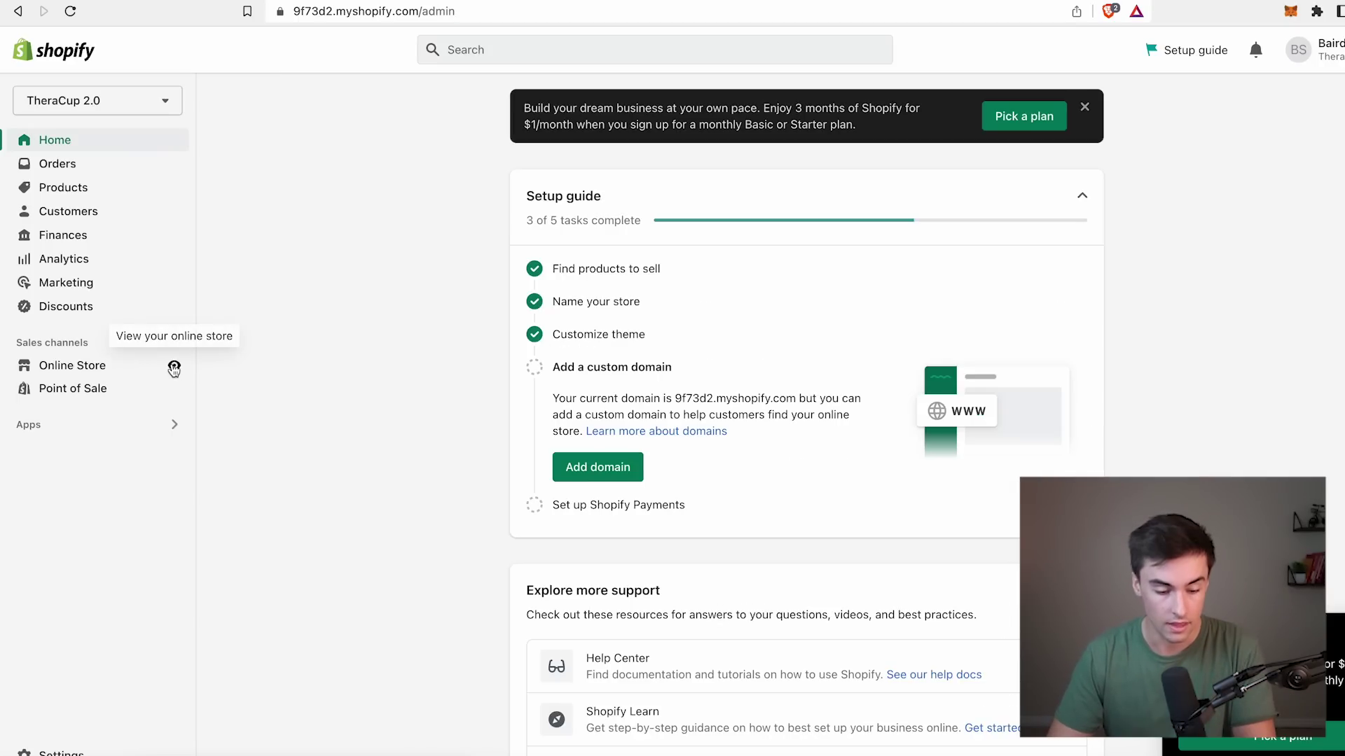
pyautogui.click(170, 365)
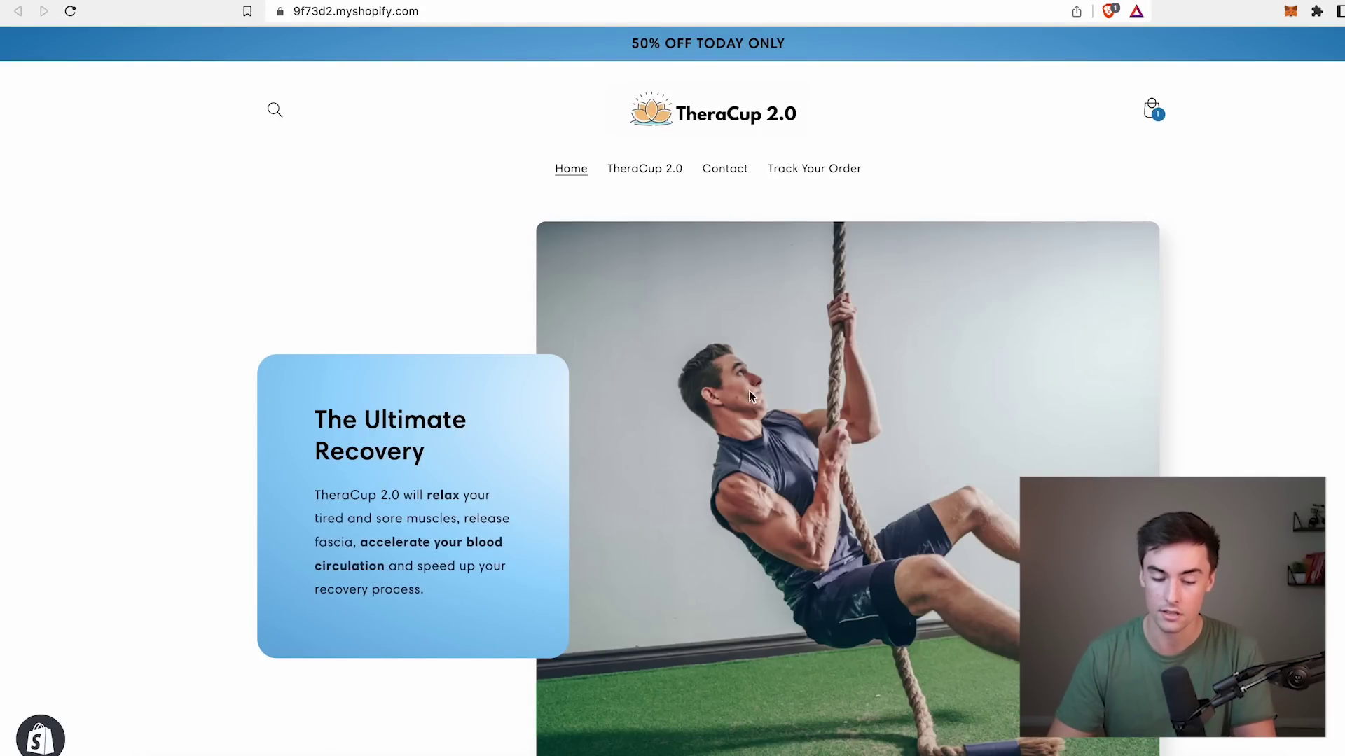
# Browse down and back up the TheraCup 2.0 storefront home page.
pyautogui.scroll(-4, 646, 564)
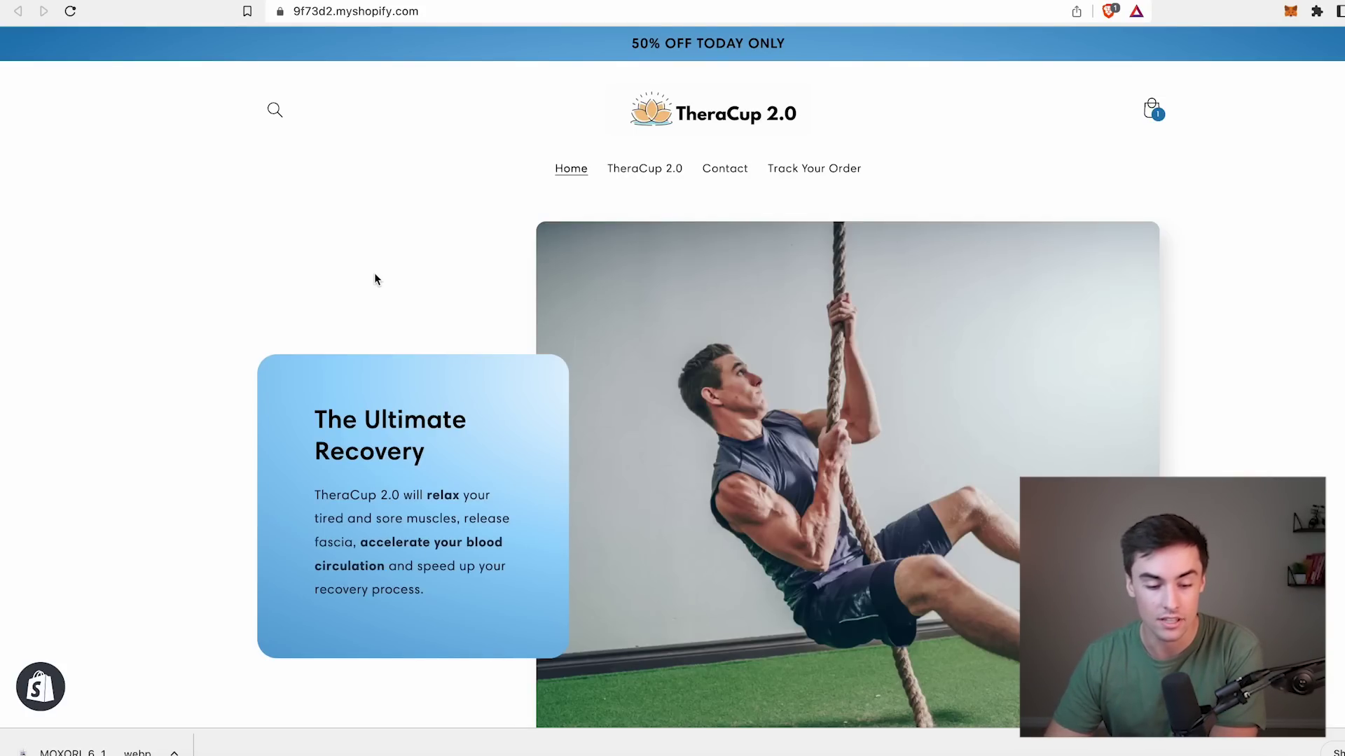
pyautogui.scroll(-1, 374, 278)
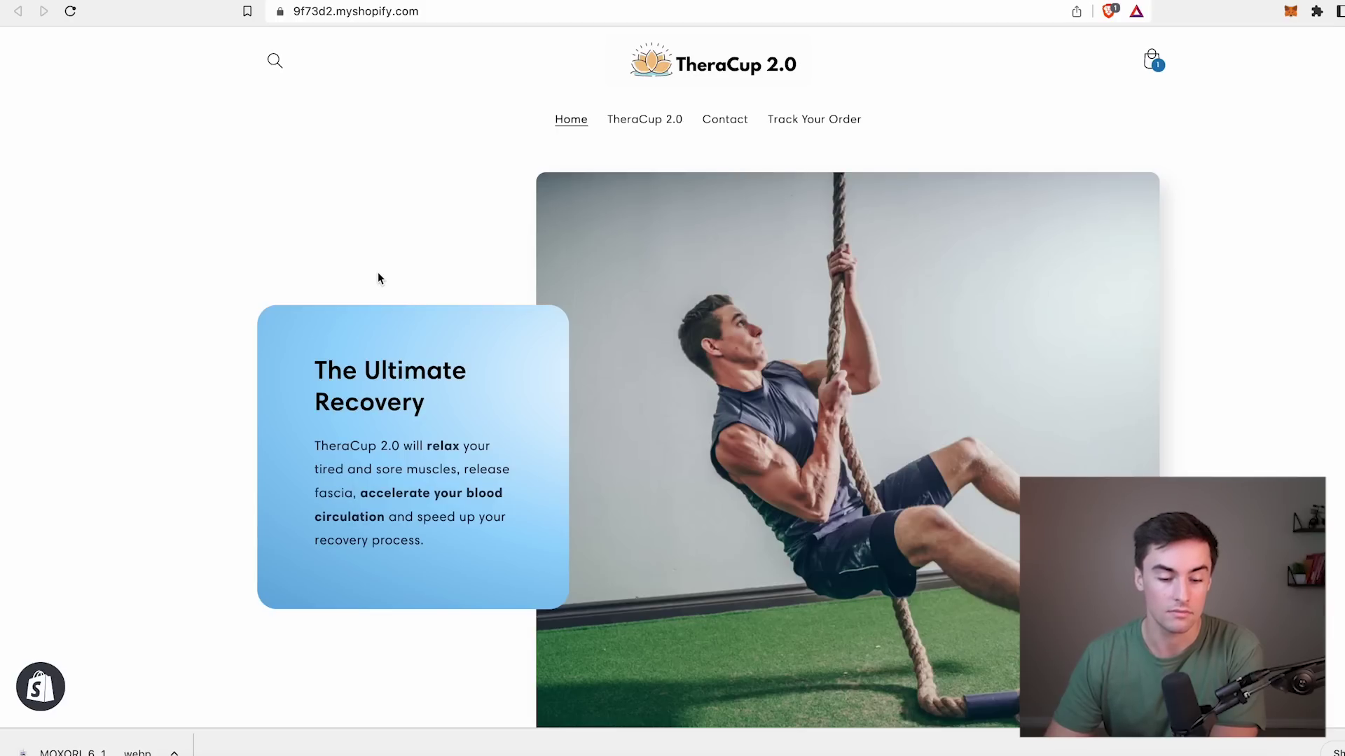
pyautogui.click(337, 19)
pyautogui.hotkey('alt', 'shift', 'Left')
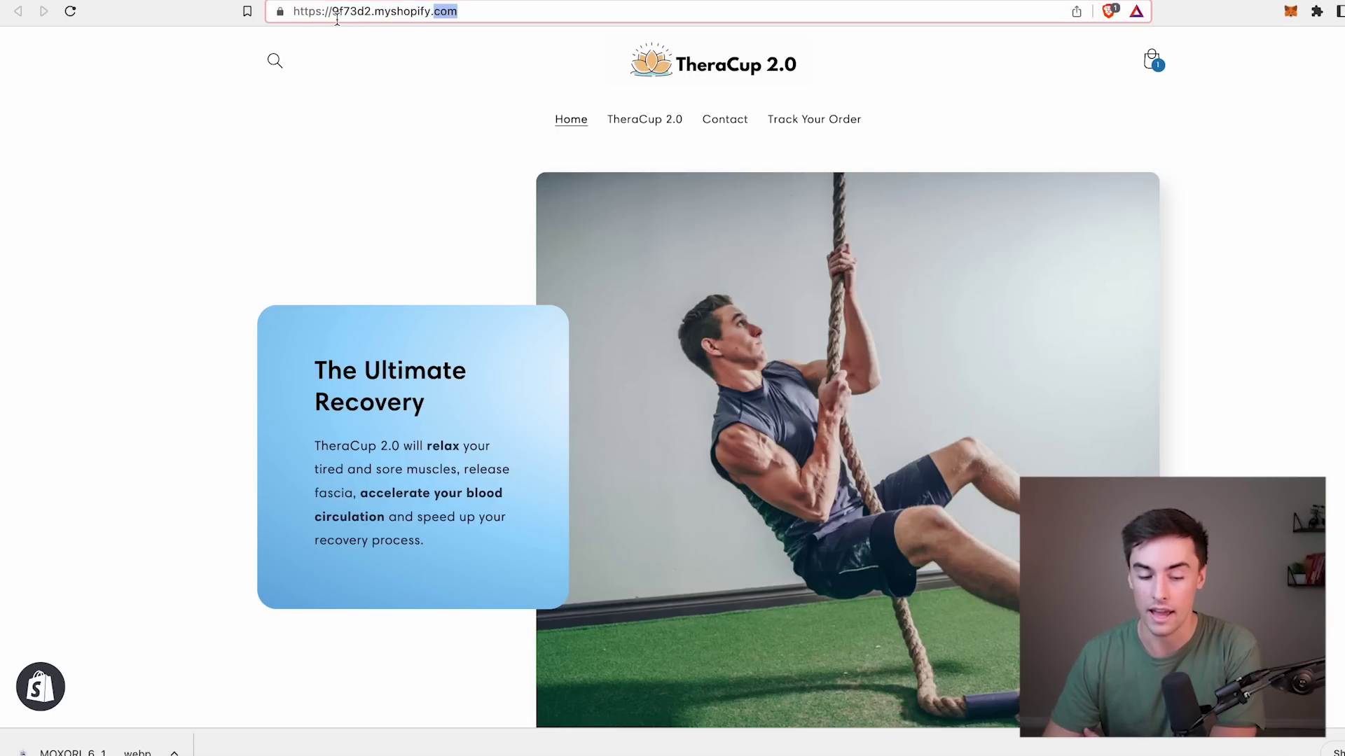
pyautogui.click(400, 97)
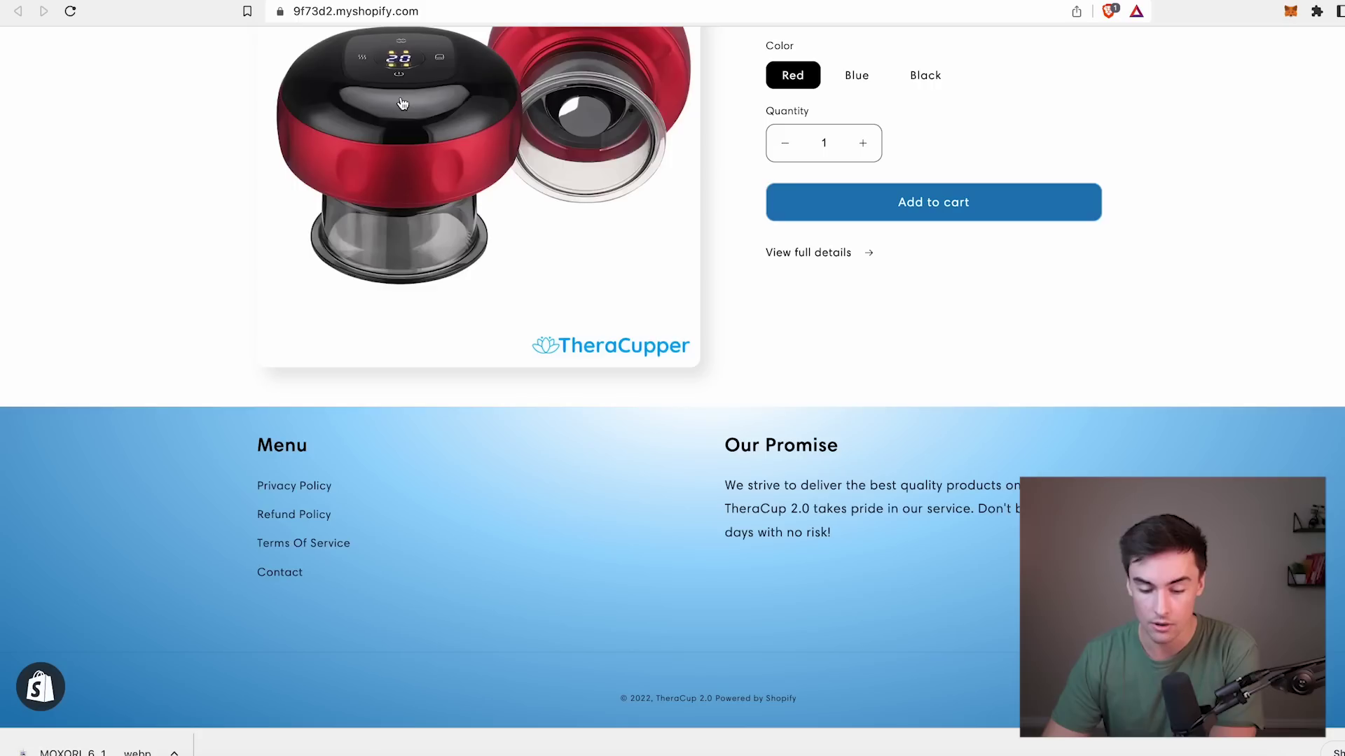
pyautogui.scroll(4, 400, 98)
pyautogui.scroll(2, 401, 97)
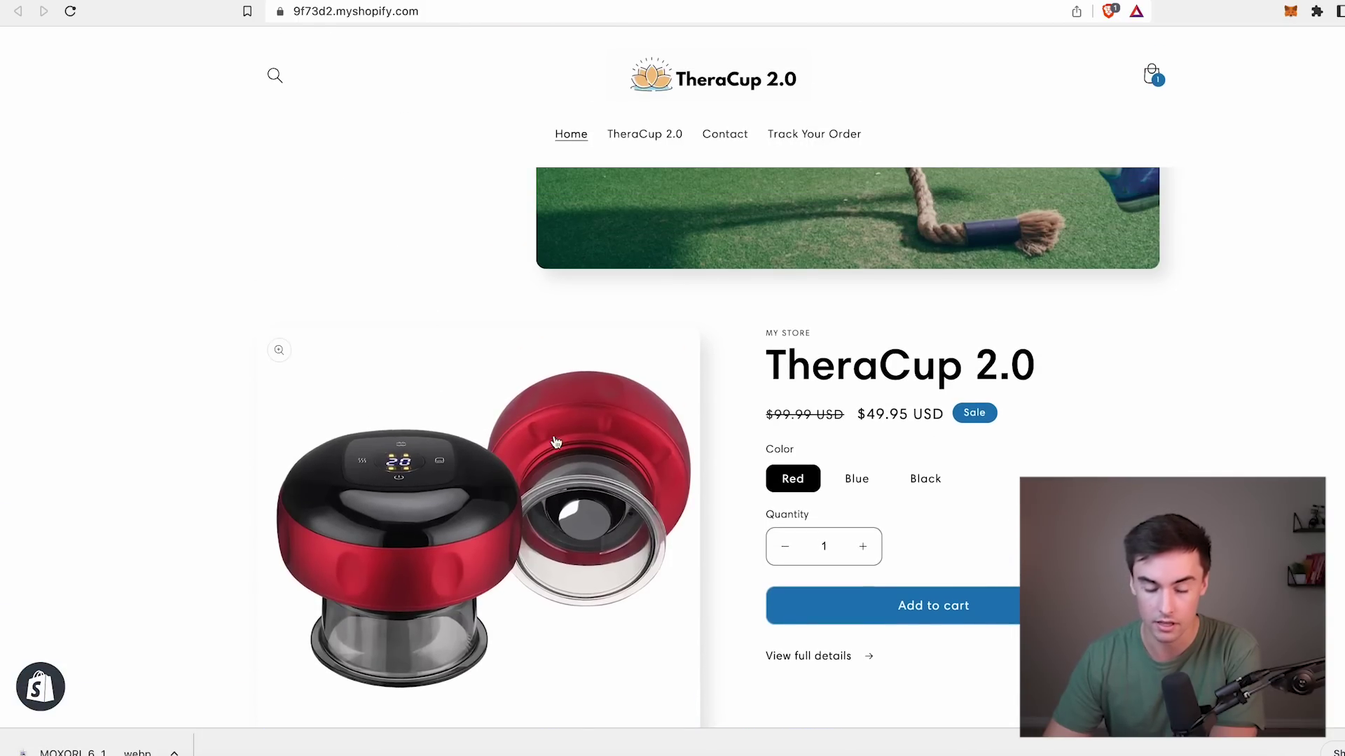
# Open the full TheraCup 2.0 product page and scroll through its details.
pyautogui.click(841, 655)
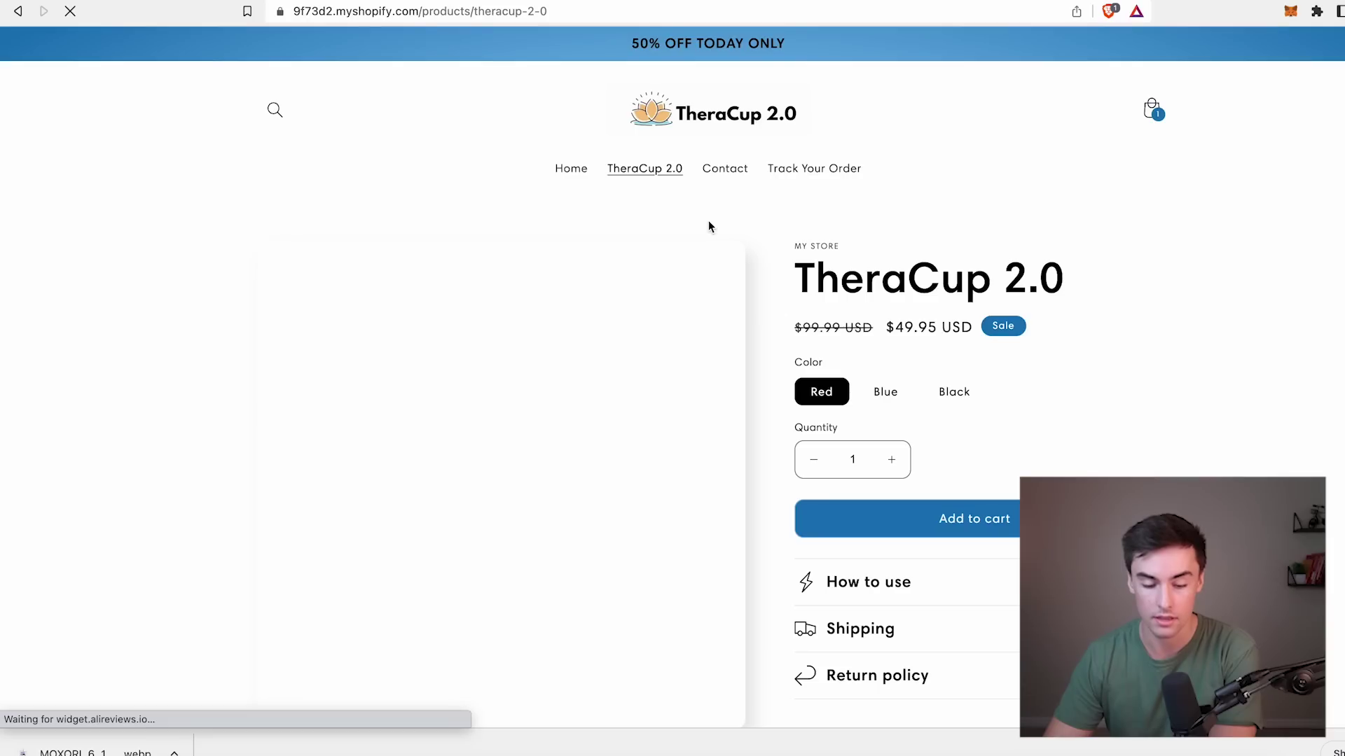
pyautogui.scroll(-2, 648, 217)
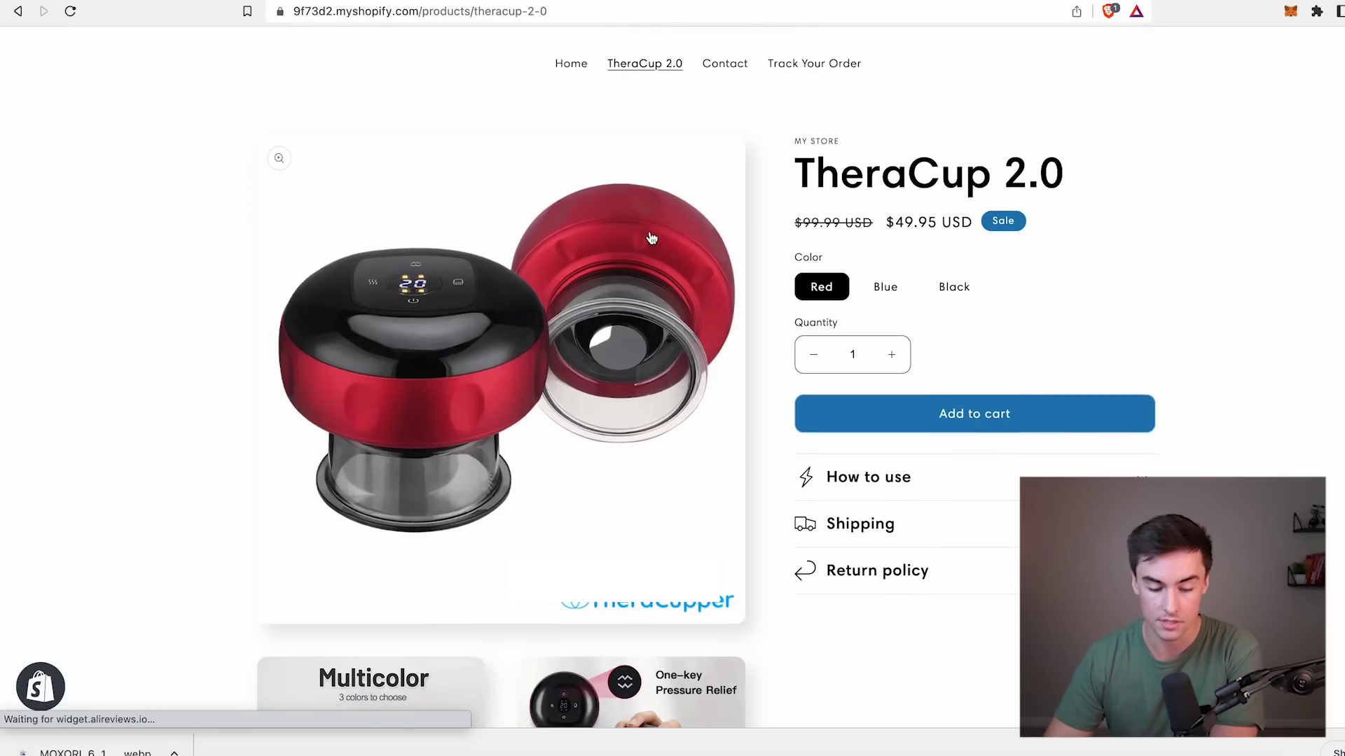
pyautogui.scroll(-10, 1243, 276)
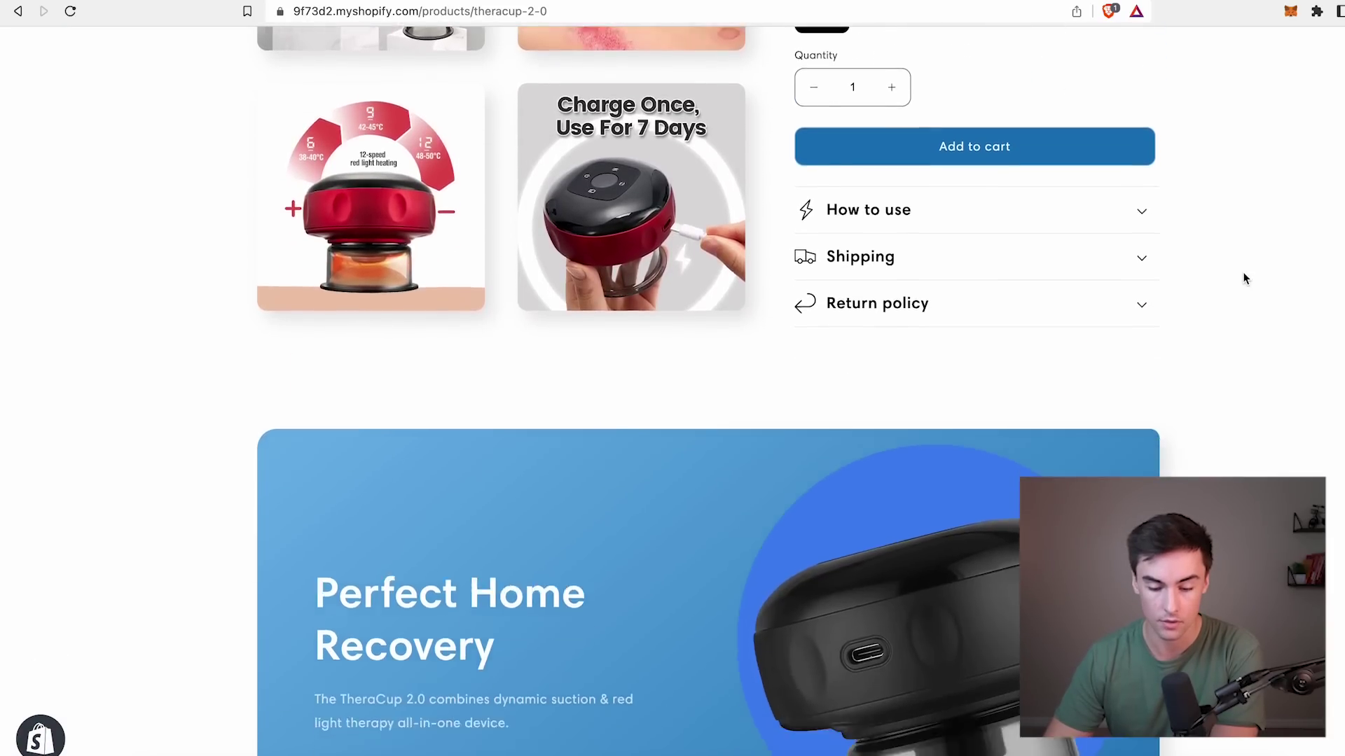
pyautogui.scroll(-15, 1244, 278)
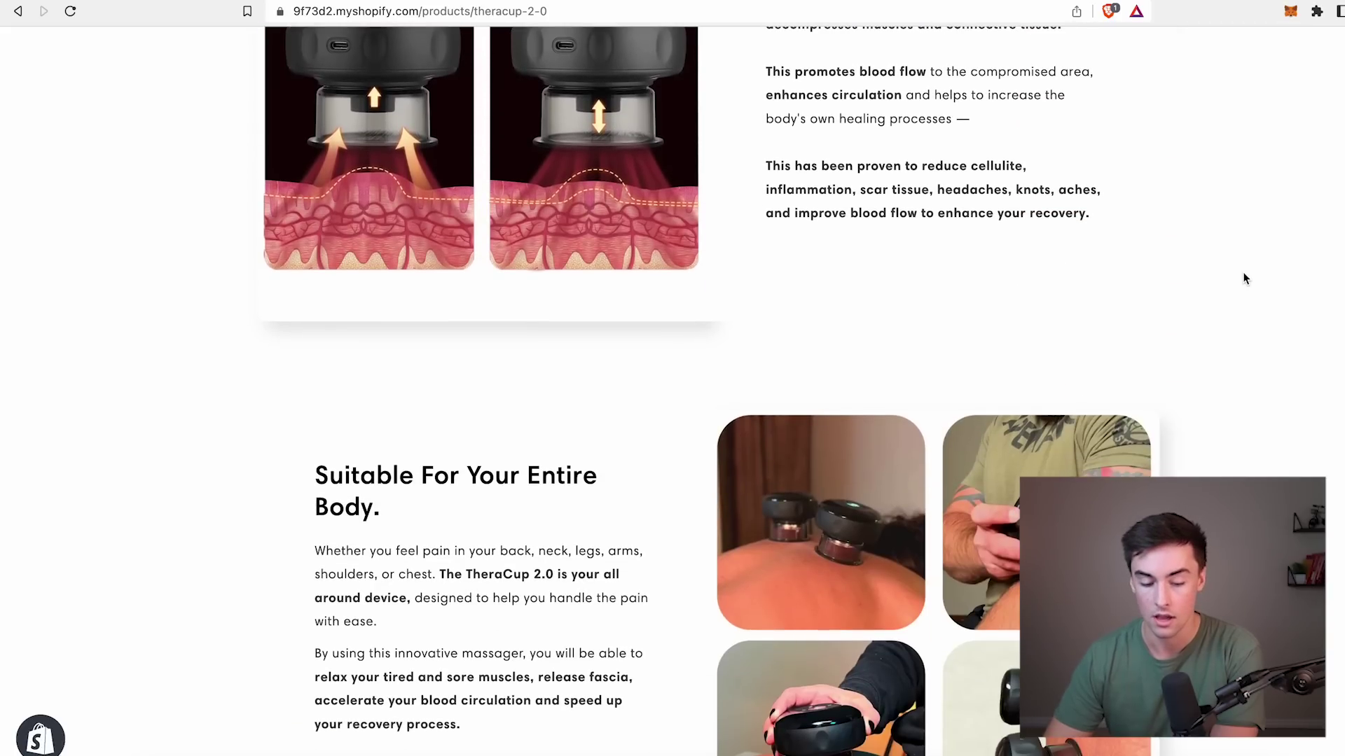
pyautogui.scroll(-10, 1244, 278)
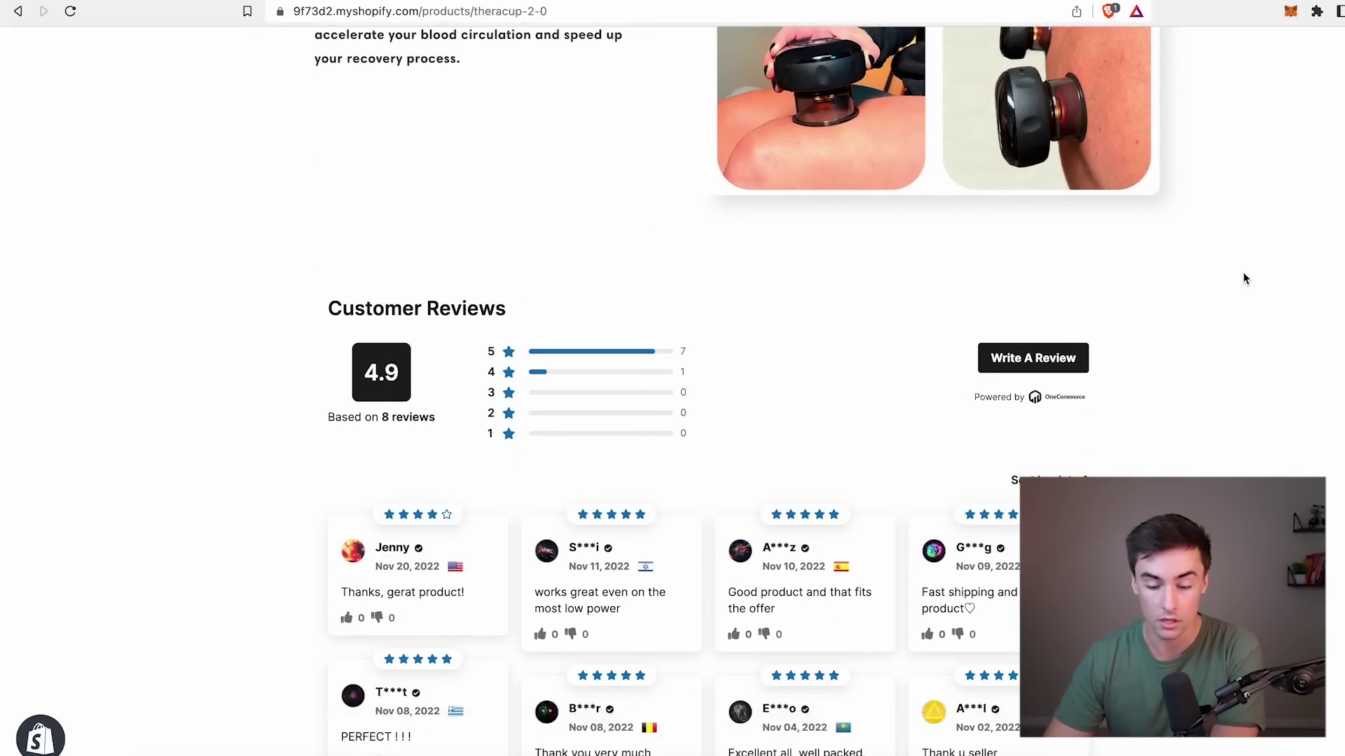
pyautogui.scroll(-3, 1244, 274)
pyautogui.scroll(20, 1244, 274)
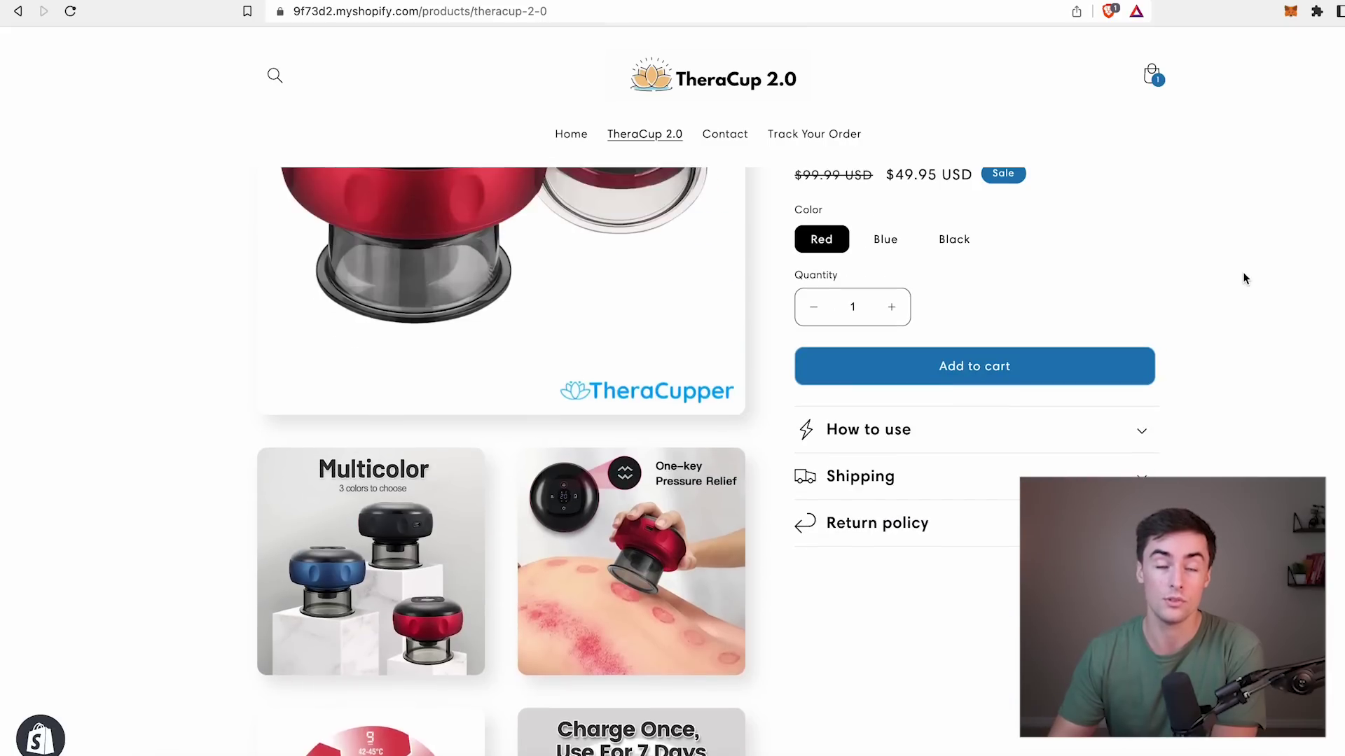
pyautogui.scroll(5, 1243, 275)
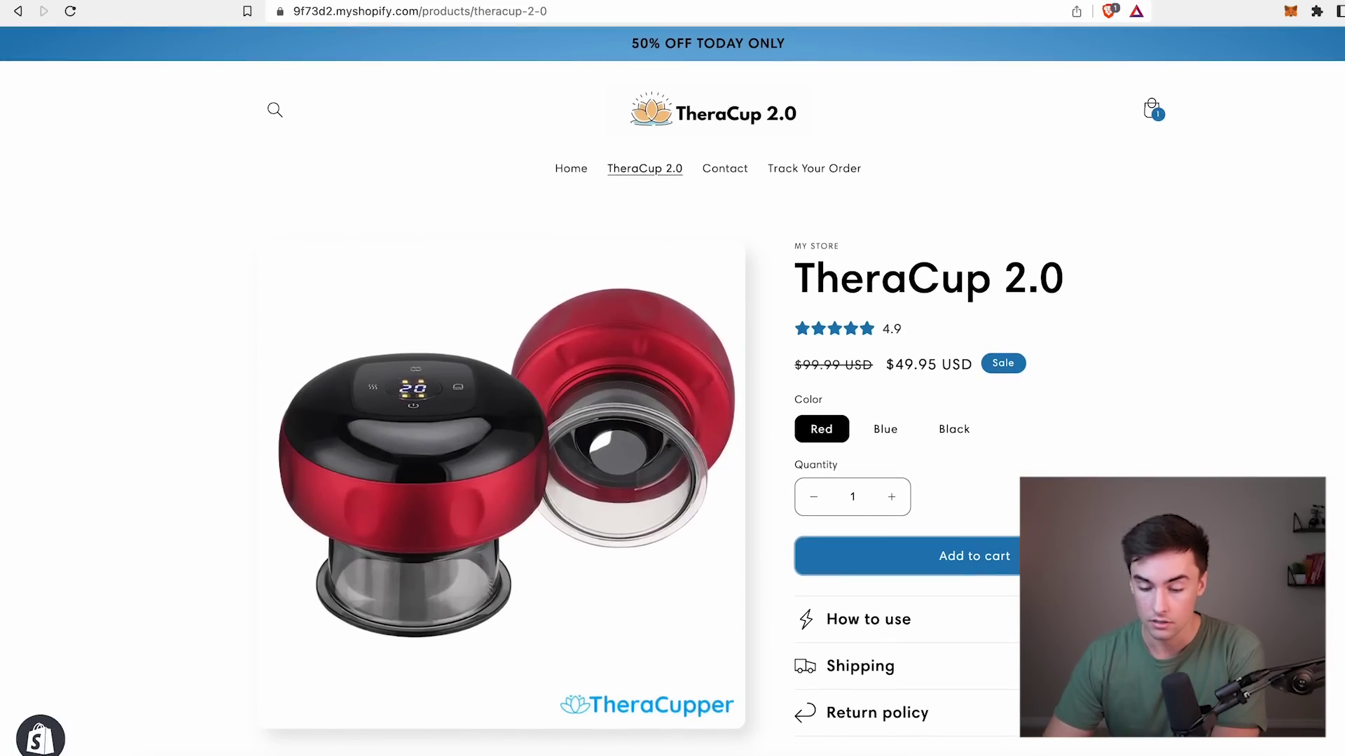
# Add the TheraCup 2.0 to the cart, start checkout, then go back to the product.
pyautogui.click(911, 556)
pyautogui.click(1019, 422)
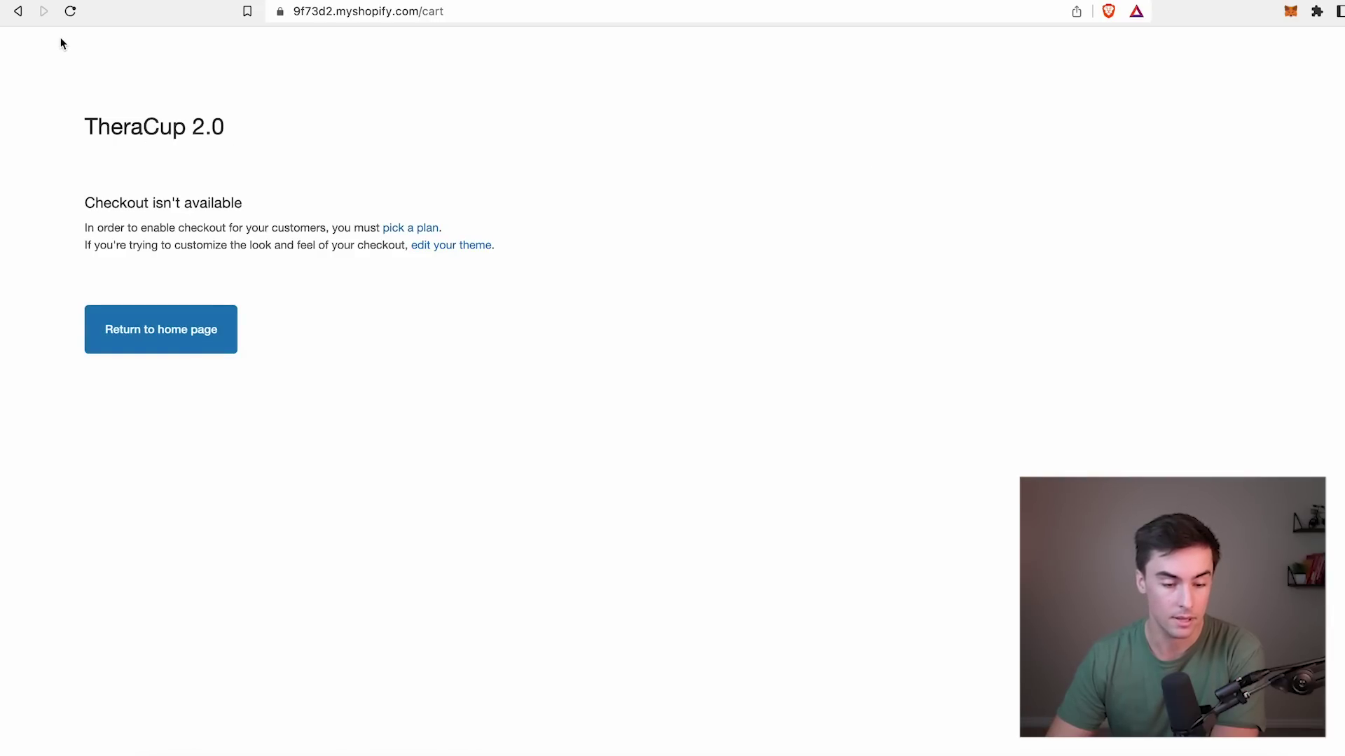
pyautogui.click(19, 12)
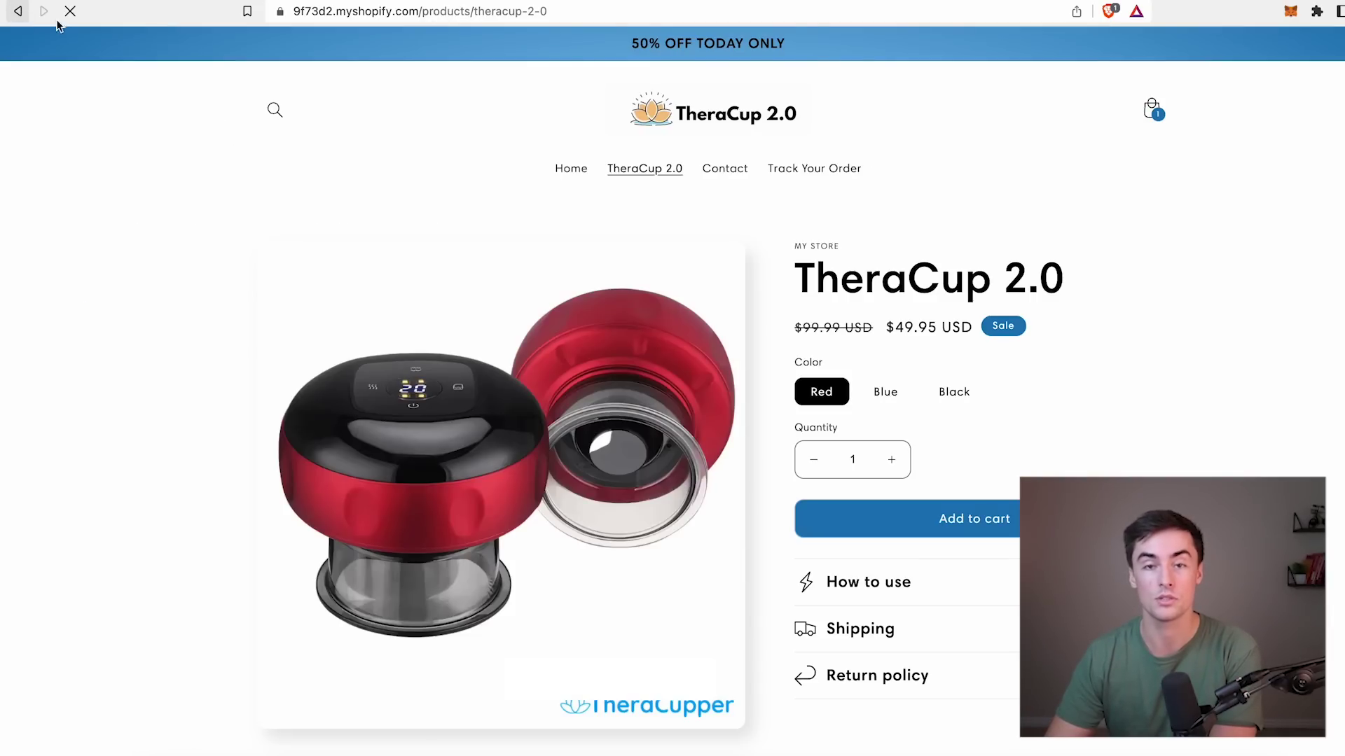